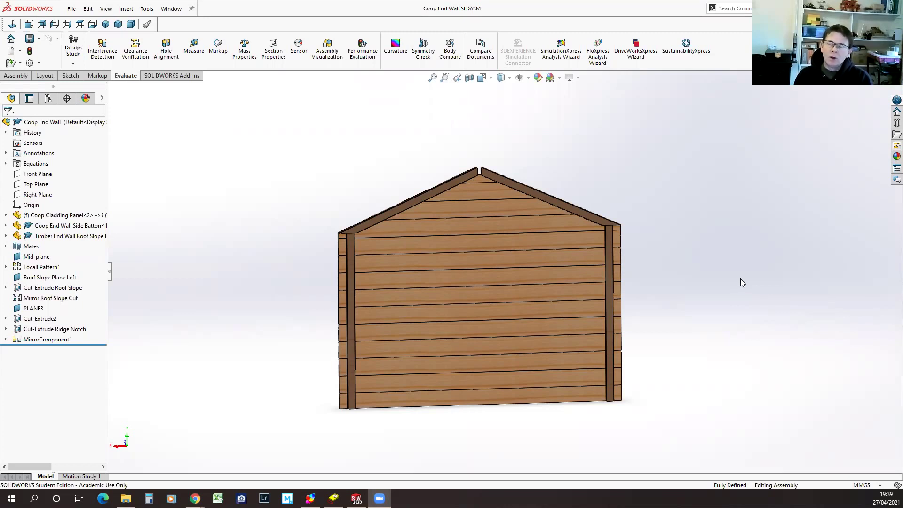
Open the Coop End Wall Side Batton part from the end wall assembly and fit it in view
click(350, 295)
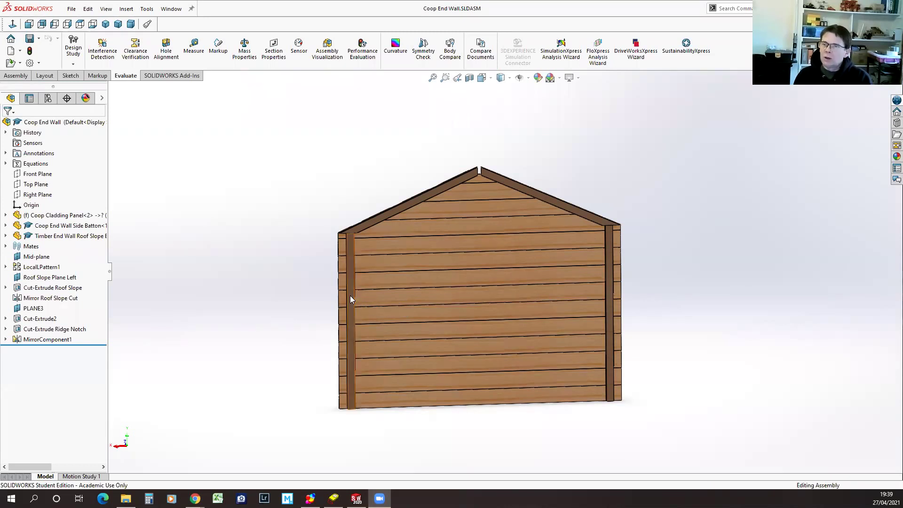
click(377, 241)
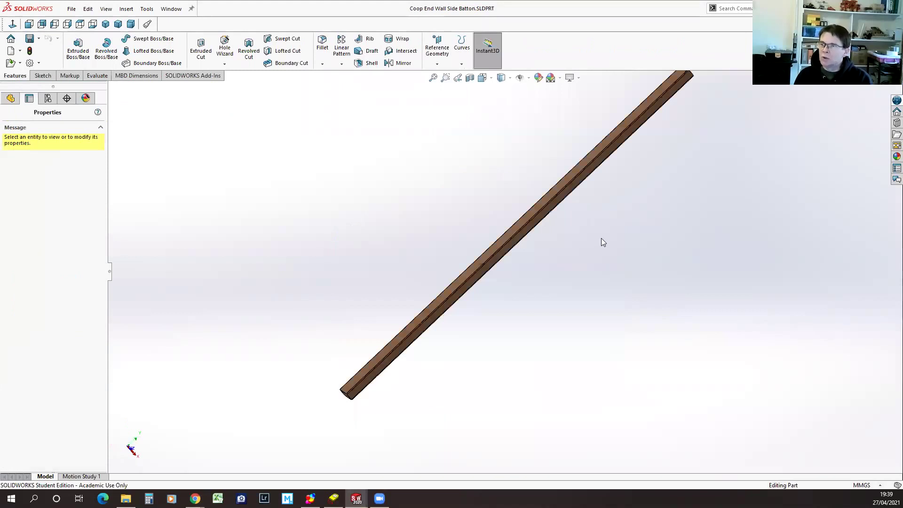
key(f)
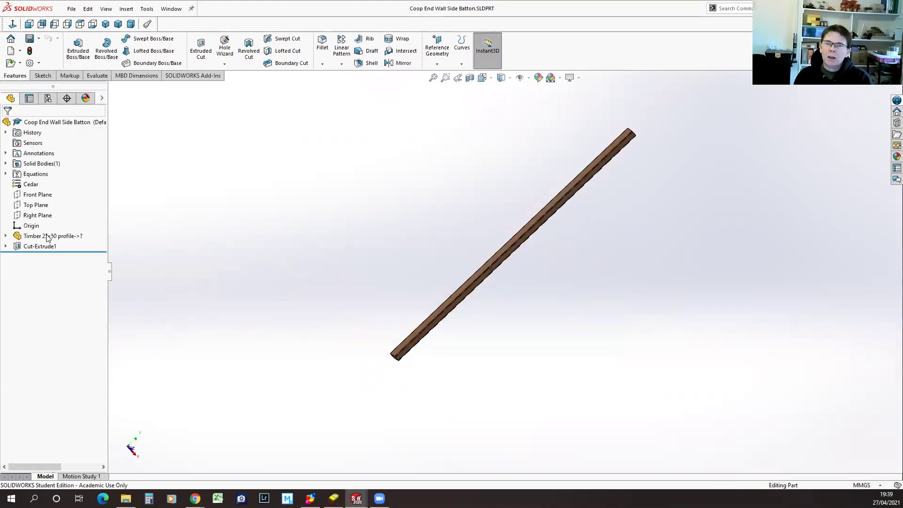
Examine the side batten's rounded end profile and its full length from several angles
middle_drag(520, 306, 536, 270)
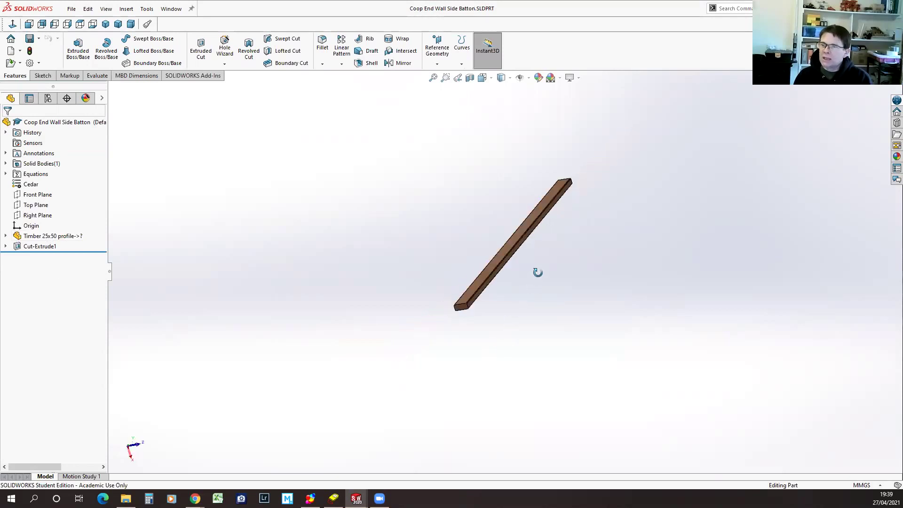
scroll(472, 302, down, 3)
scroll(470, 301, down, 5)
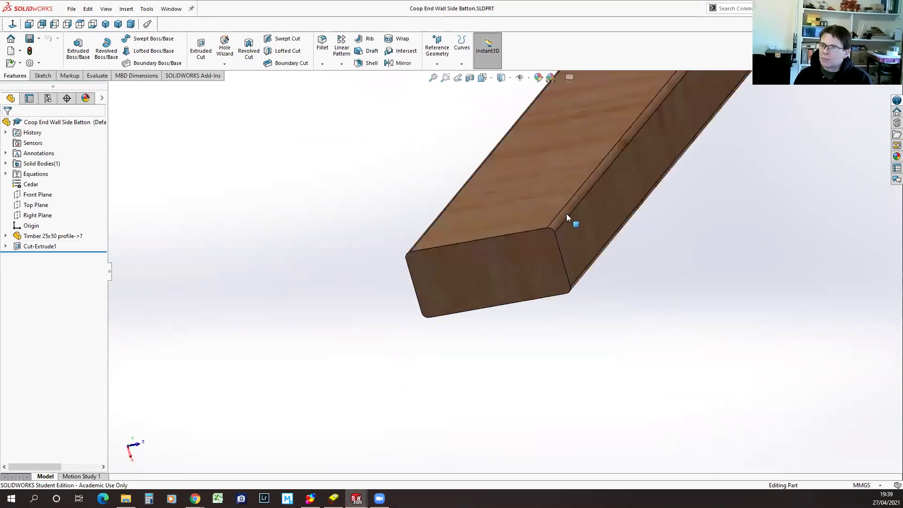
middle_drag(504, 312, 500, 359)
scroll(578, 294, up, 2)
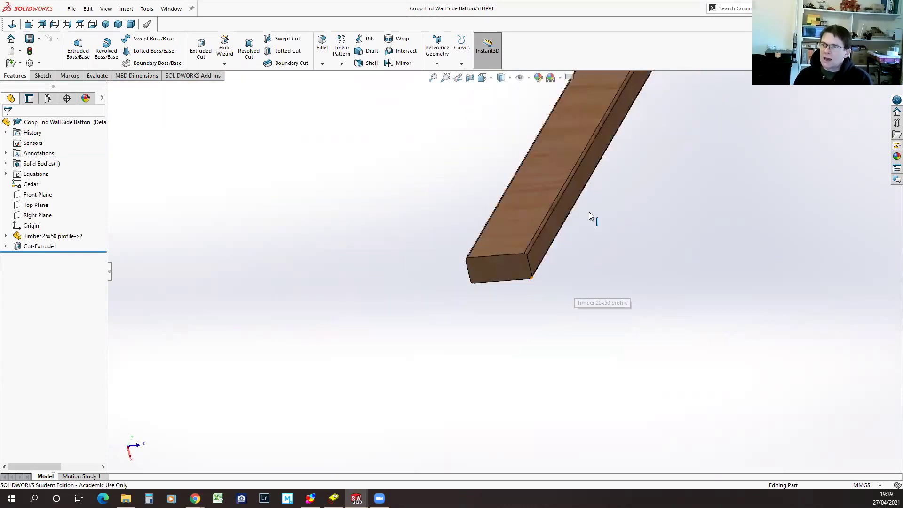
scroll(531, 182, up, 4)
scroll(546, 329, down, 2)
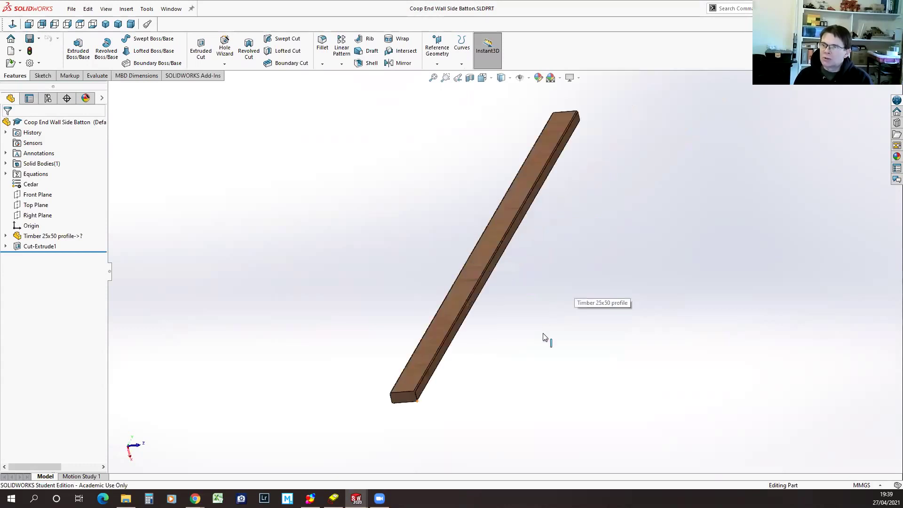
middle_drag(503, 330, 498, 387)
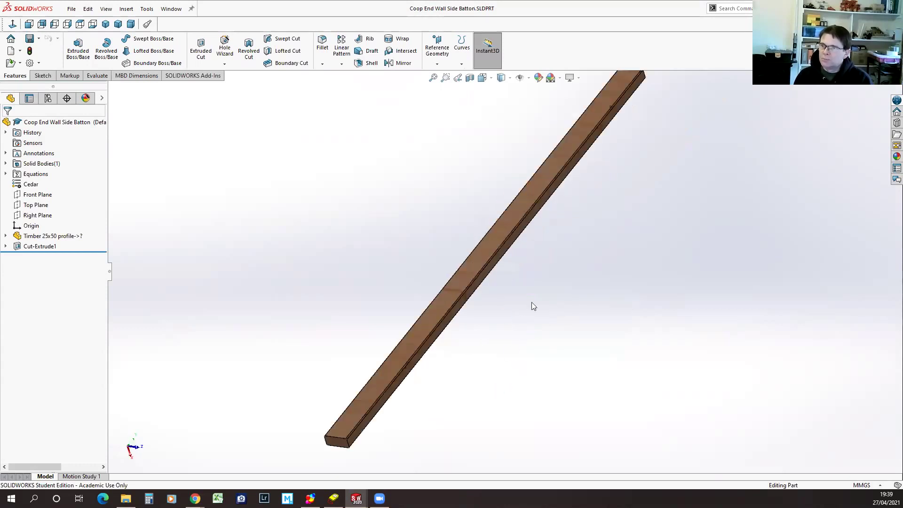
scroll(541, 292, down, 2)
scroll(550, 272, up, 2)
middle_drag(548, 330, 550, 308)
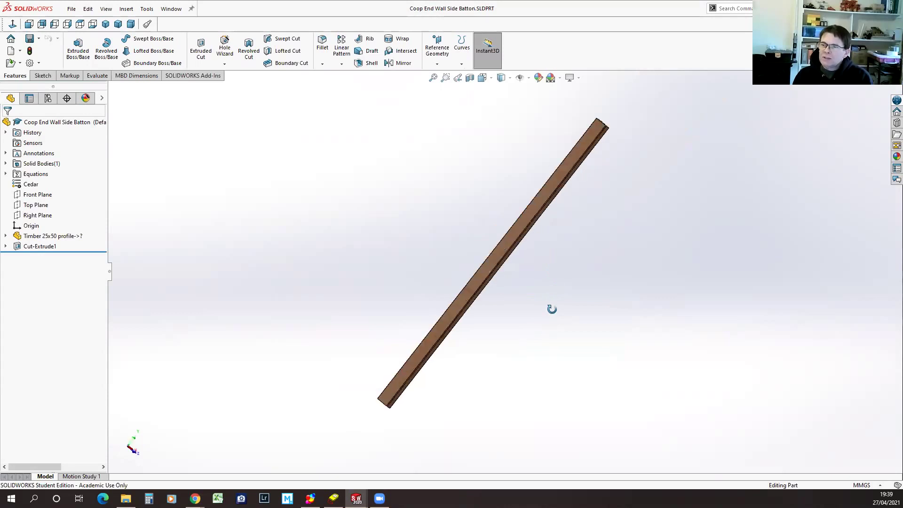
middle_drag(576, 248, 522, 270)
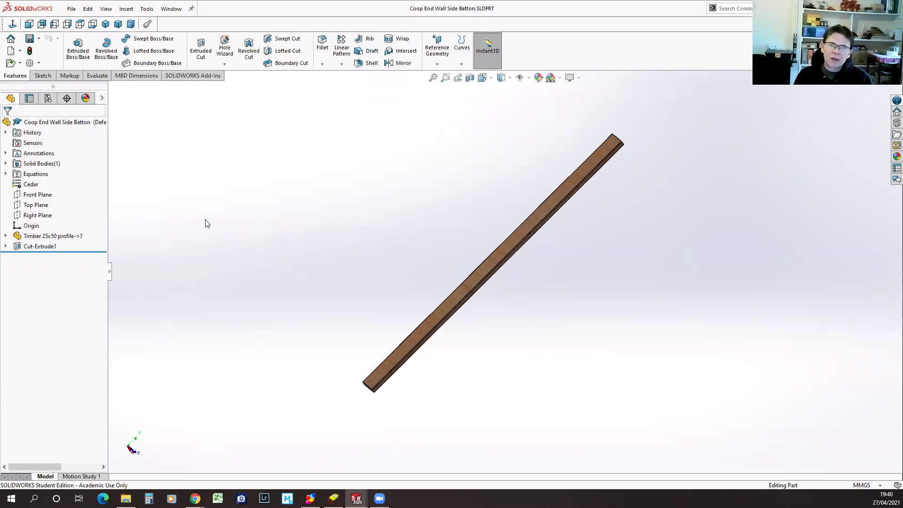
Edit the inserted Timber 25x50 profile feature, accept it with its existing transfer settings, and expand its contents
click(20, 237)
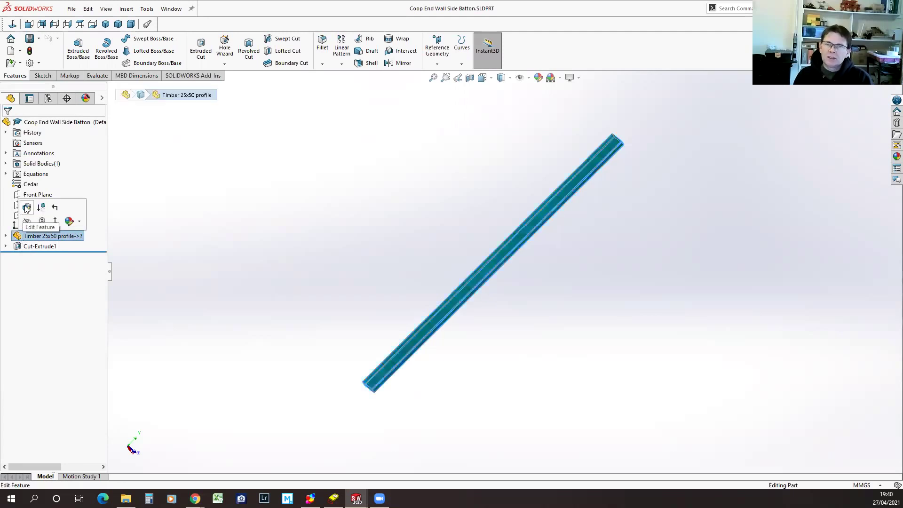
click(26, 209)
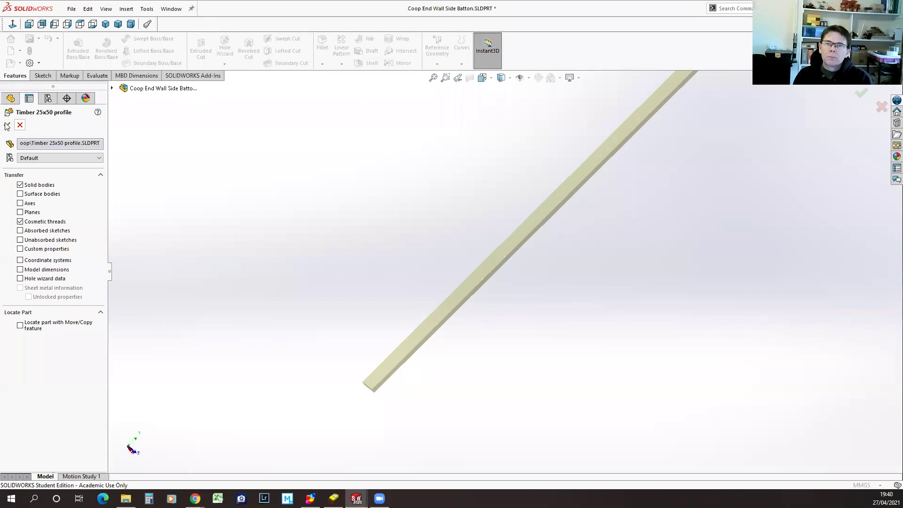
middle_drag(645, 206, 164, 209)
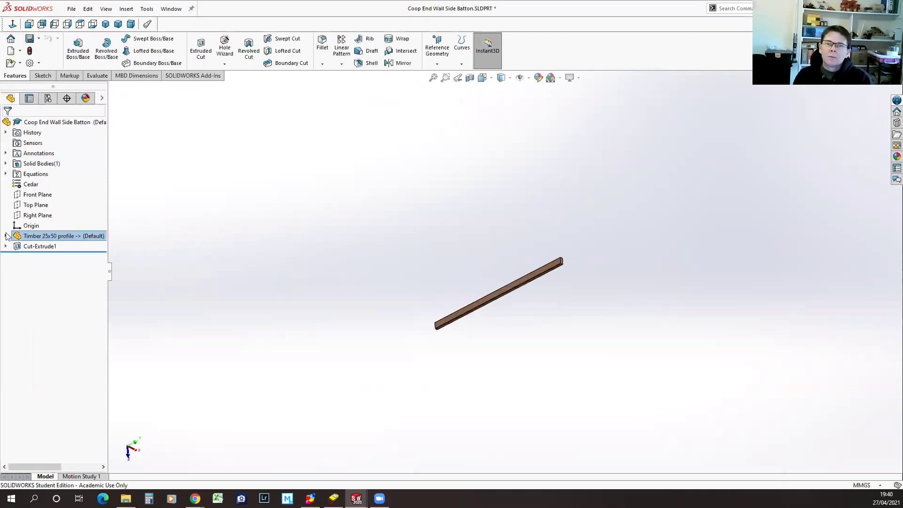
click(5, 236)
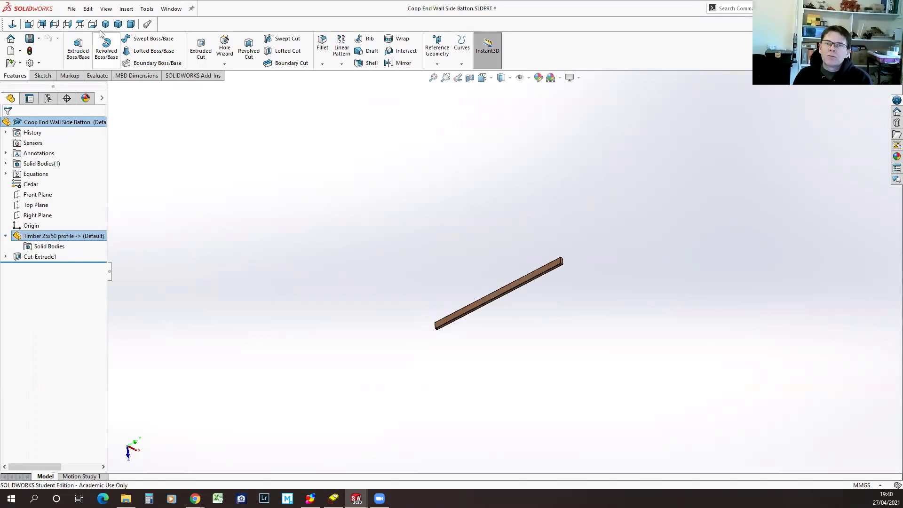
Open the Timber 50x50 profile part from the Chicken Coop folder
click(72, 10)
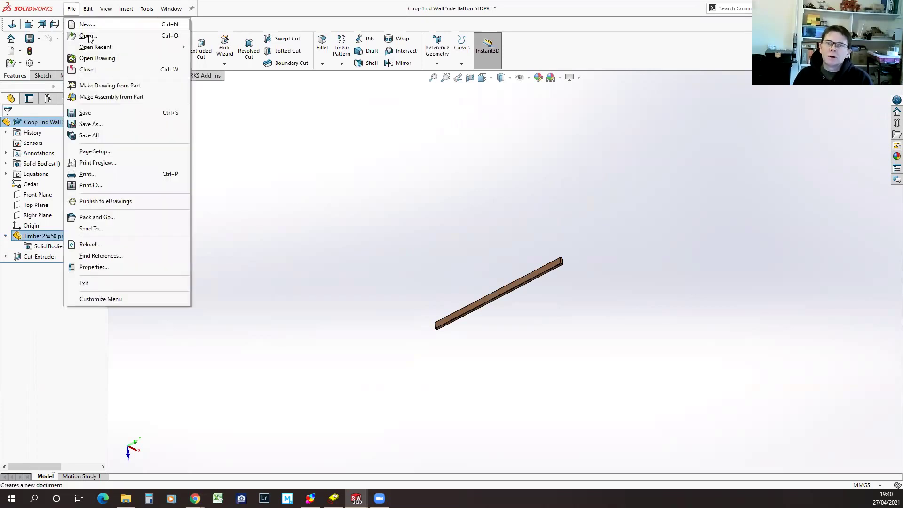
click(89, 36)
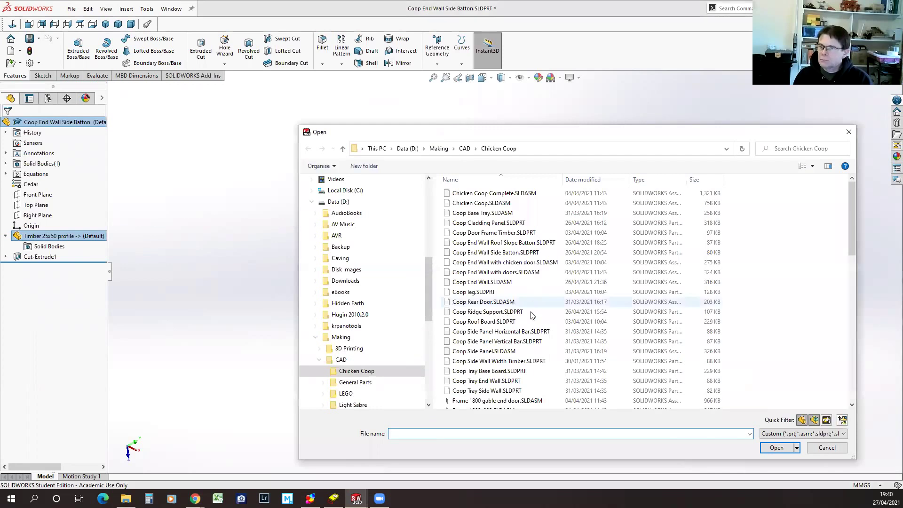
scroll(533, 316, down, 5)
scroll(505, 385, down, 8)
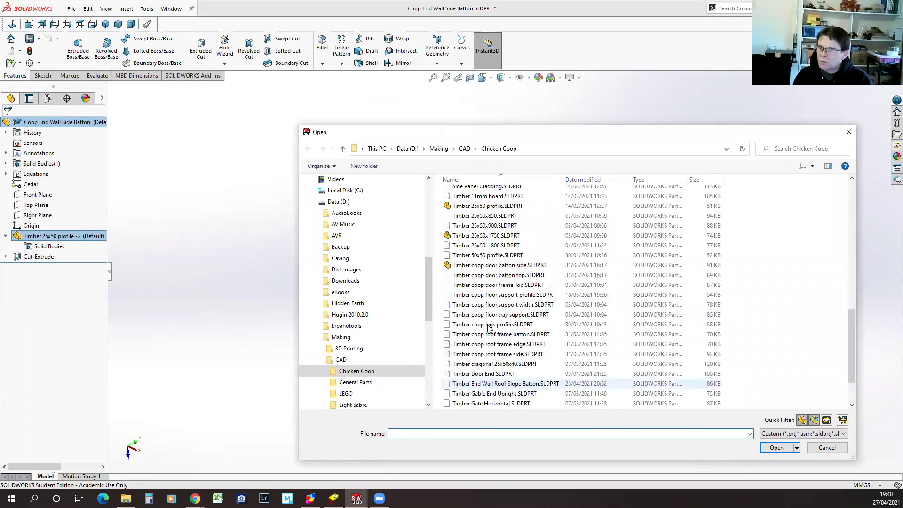
scroll(487, 331, down, 2)
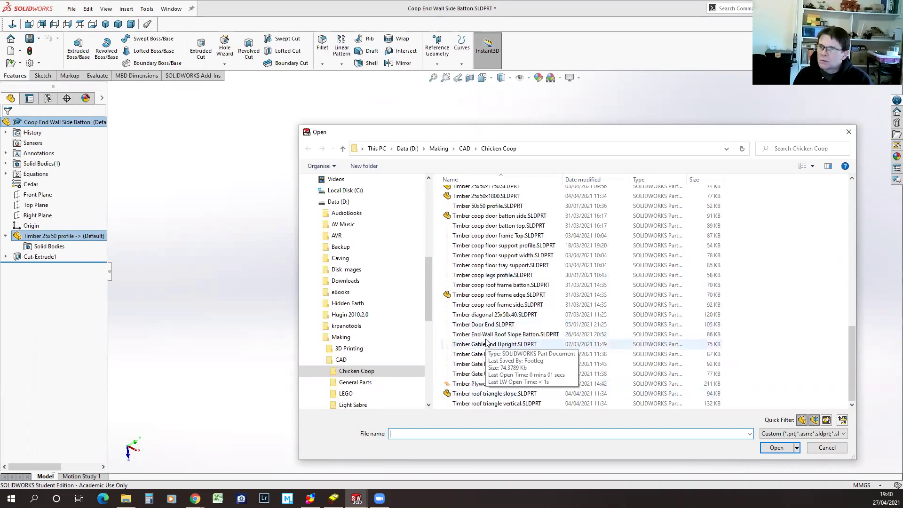
click(776, 446)
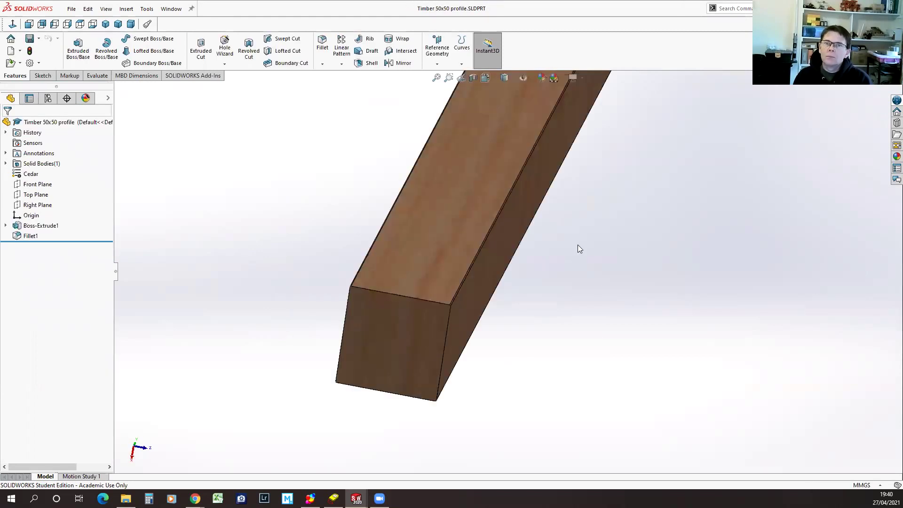
Examine the 50x50 timber's full length and its square end faces
scroll(607, 303, up, 5)
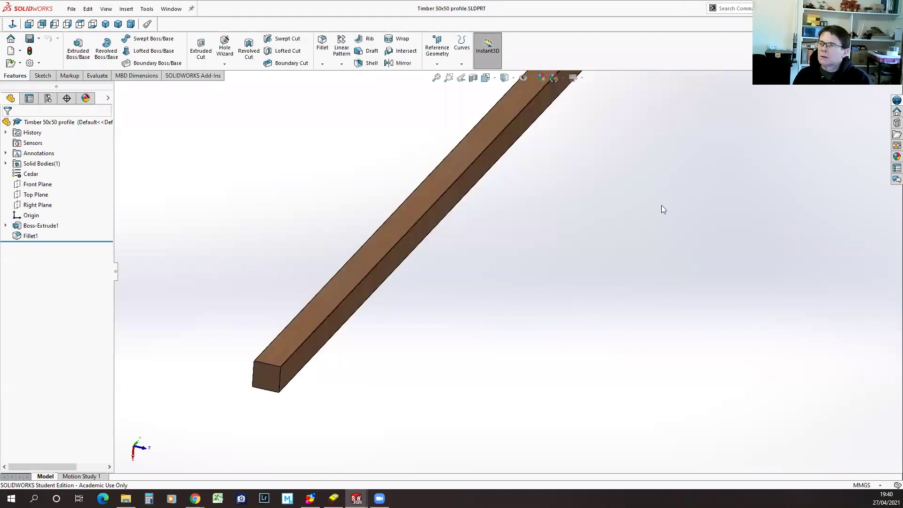
scroll(677, 197, up, 3)
scroll(673, 184, up, 2)
middle_drag(474, 294, 564, 340)
middle_drag(546, 395, 669, 191)
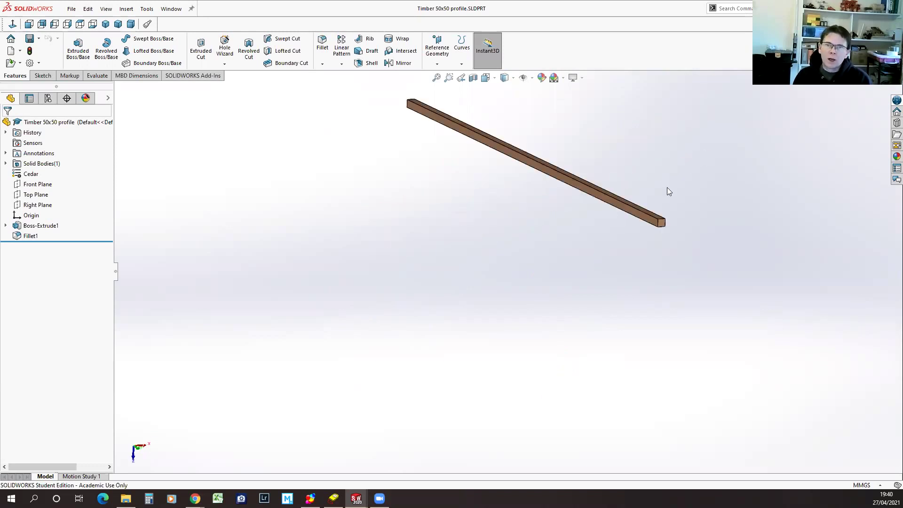
scroll(611, 254, up, 3)
scroll(605, 252, down, 5)
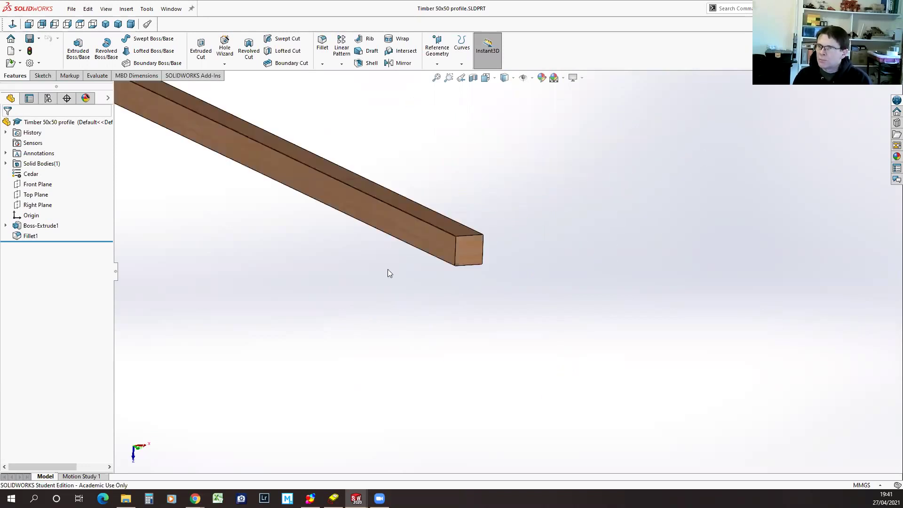
scroll(658, 258, down, 3)
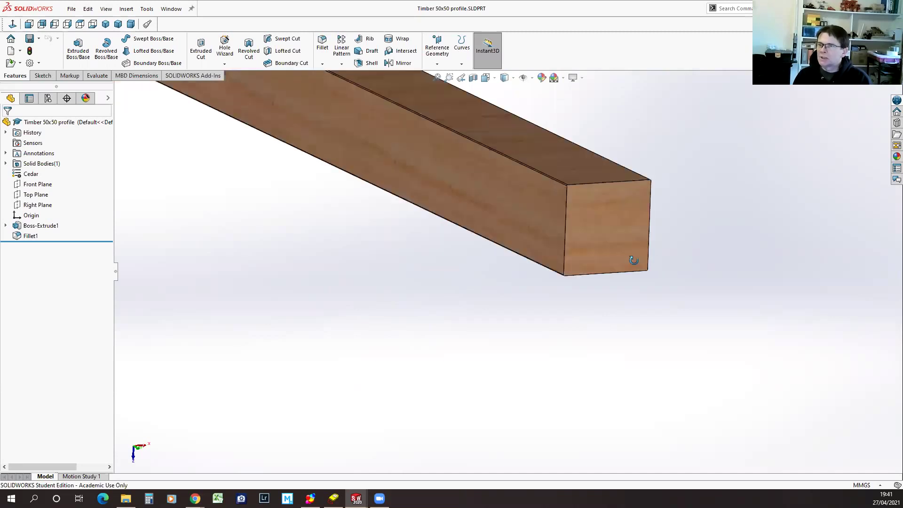
scroll(628, 252, down, 3)
mouse_move(611, 237)
middle_down()
mouse_move(623, 208)
mouse_move(610, 250)
middle_up()
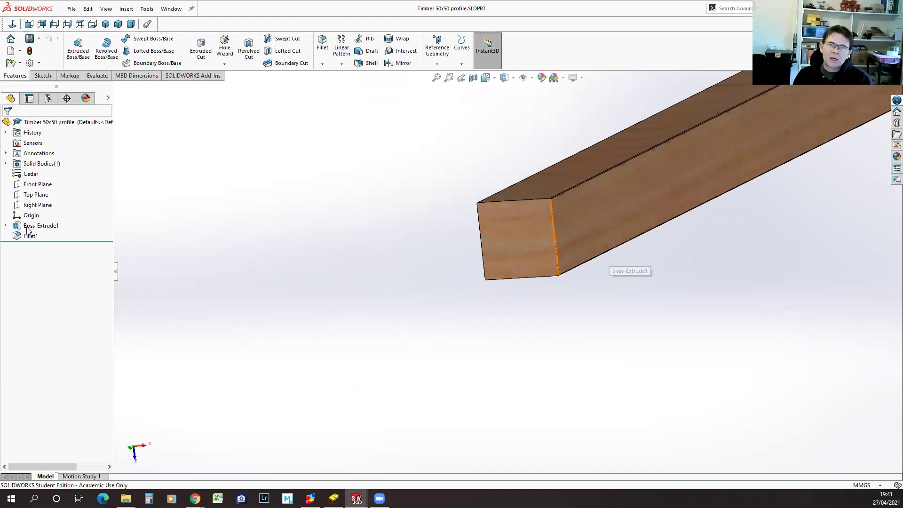
Roll the 50x50 timber model back to the state before Fillet1 and fit the whole timber in view
click(19, 227)
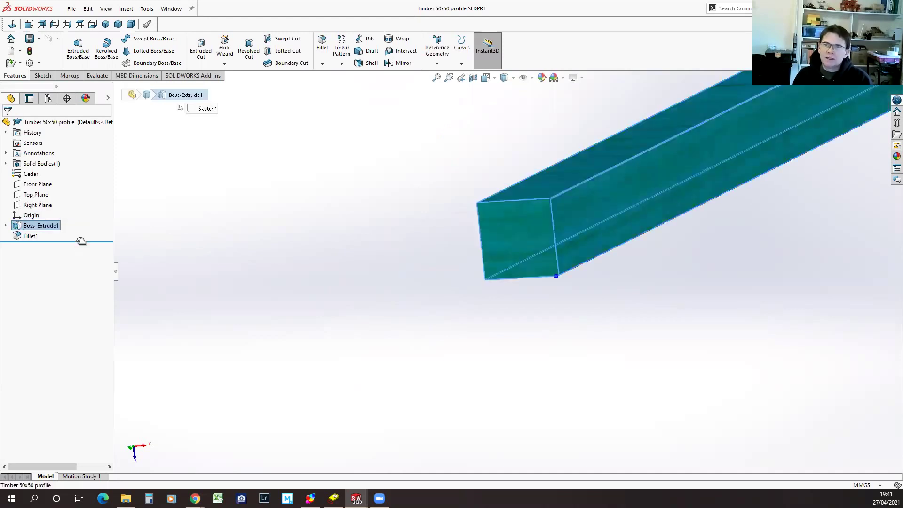
scroll(472, 274, up, 8)
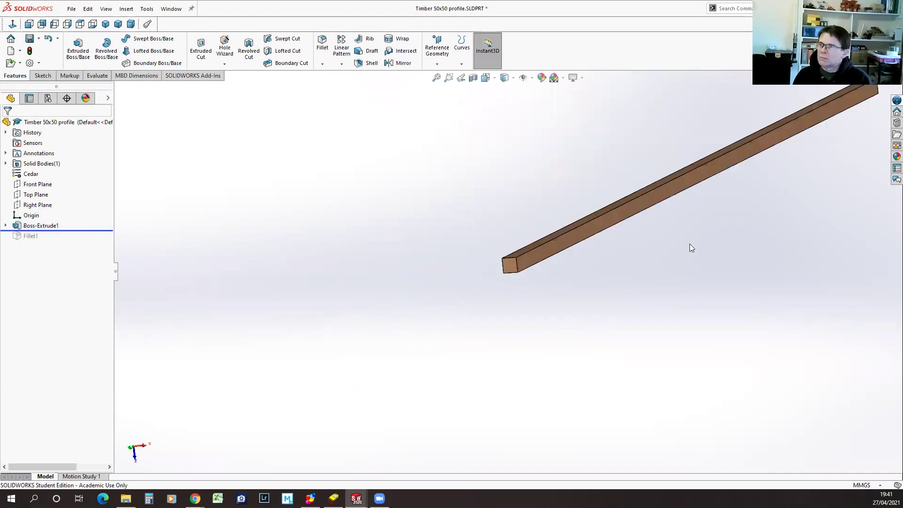
key(f)
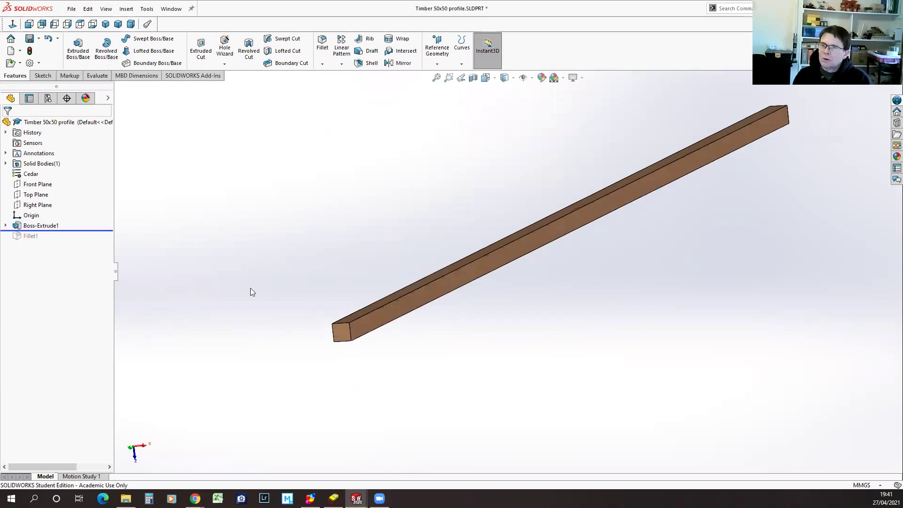
Display Sketch1 beneath Boss-Extrude1 and examine the dimensions of the square profile at the timber's end
click(5, 226)
click(43, 236)
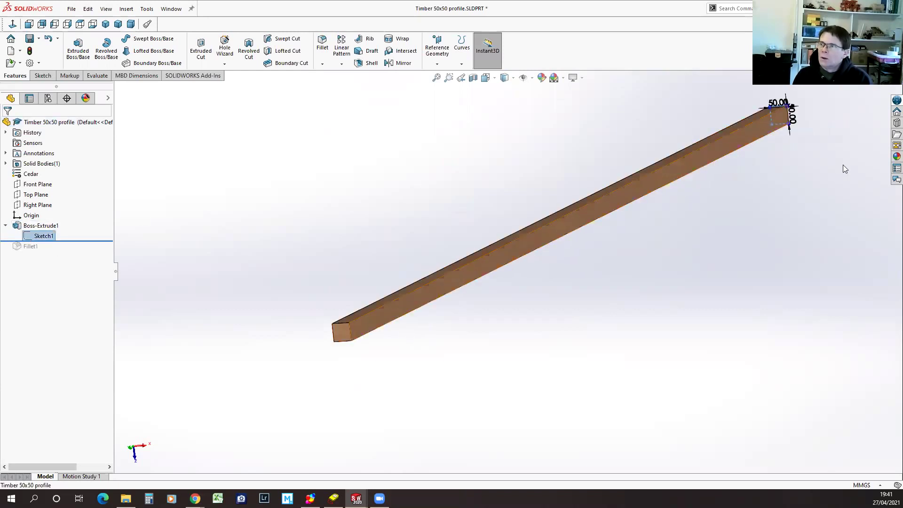
middle_drag(788, 187, 619, 301)
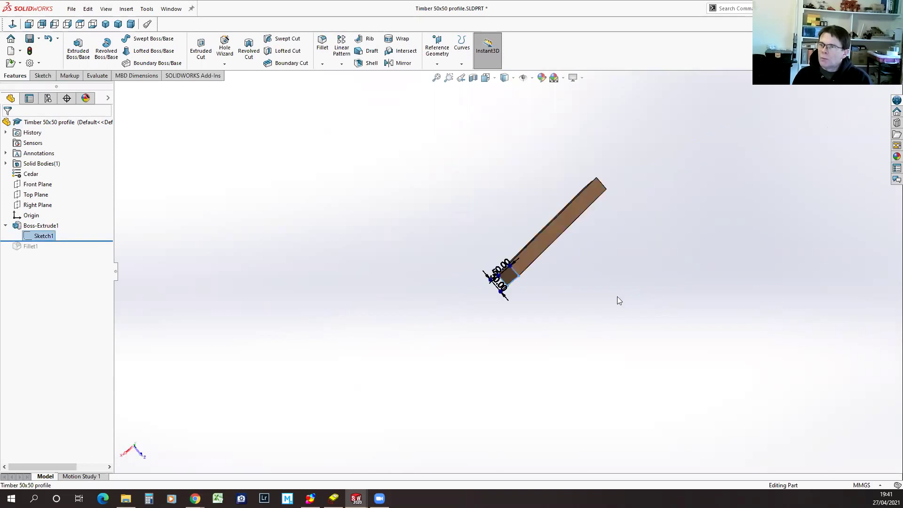
scroll(492, 277, up, 1)
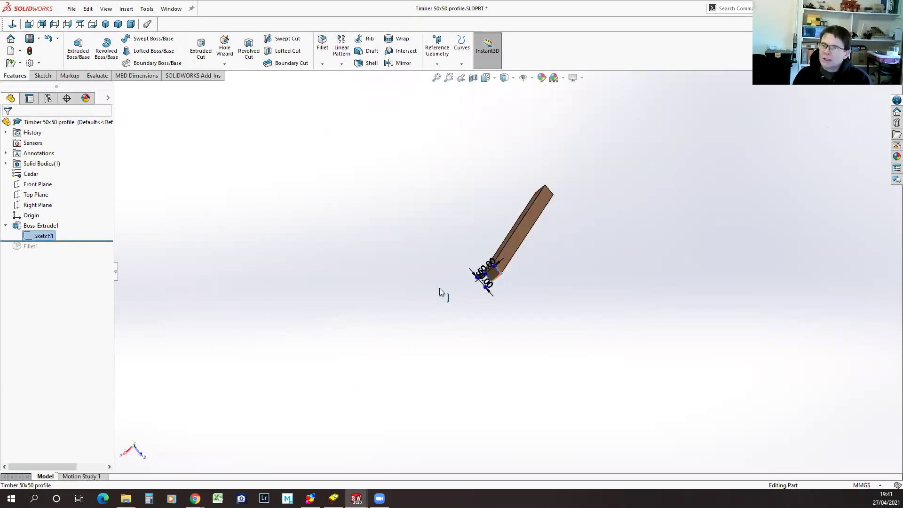
scroll(443, 289, down, 3)
scroll(670, 430, down, 2)
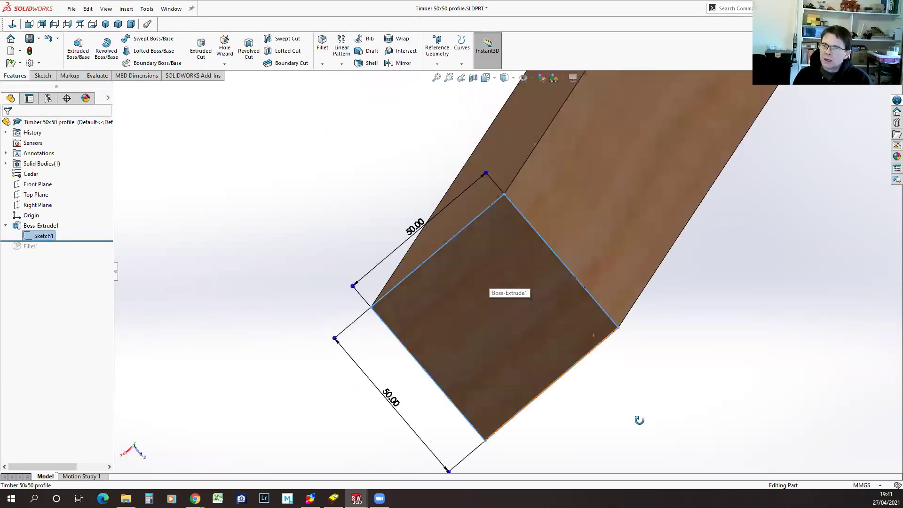
middle_drag(640, 420, 635, 415)
middle_drag(505, 320, 425, 281)
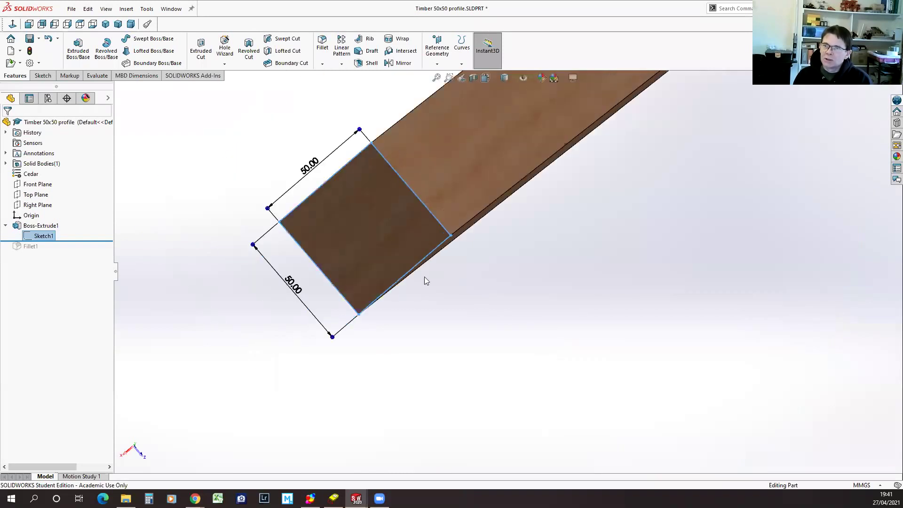
scroll(337, 282, up, 1)
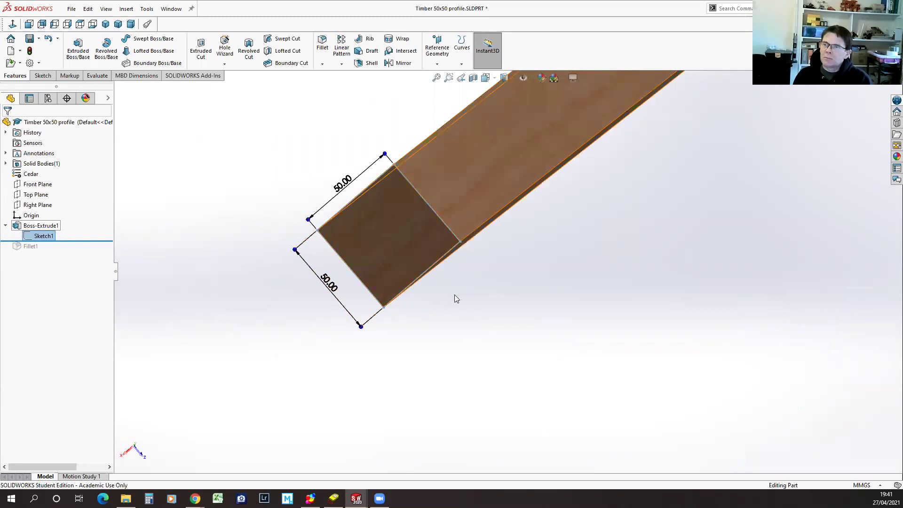
Display the dimensions of Boss-Extrude1 and examine the extruded length of the whole timber
scroll(495, 264, up, 4)
middle_drag(629, 226, 610, 232)
scroll(609, 233, up, 4)
middle_drag(555, 222, 555, 225)
scroll(559, 258, up, 1)
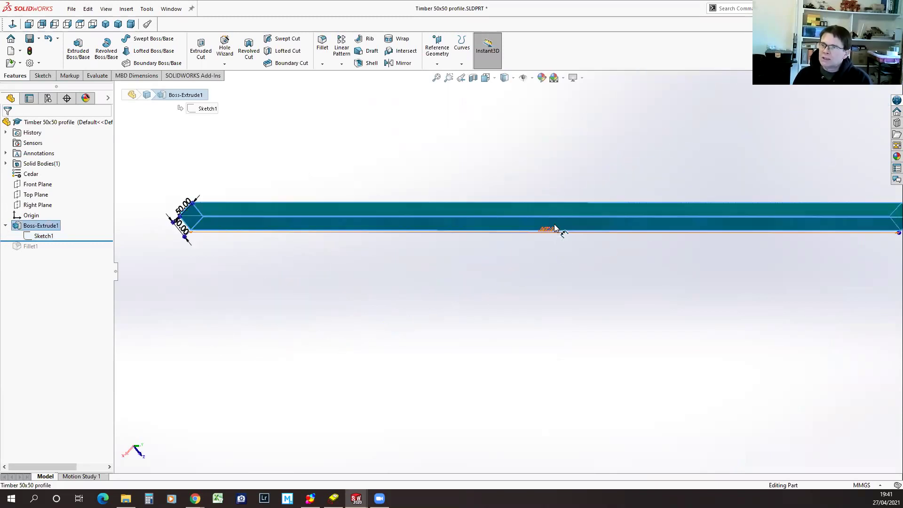
scroll(504, 301, down, 3)
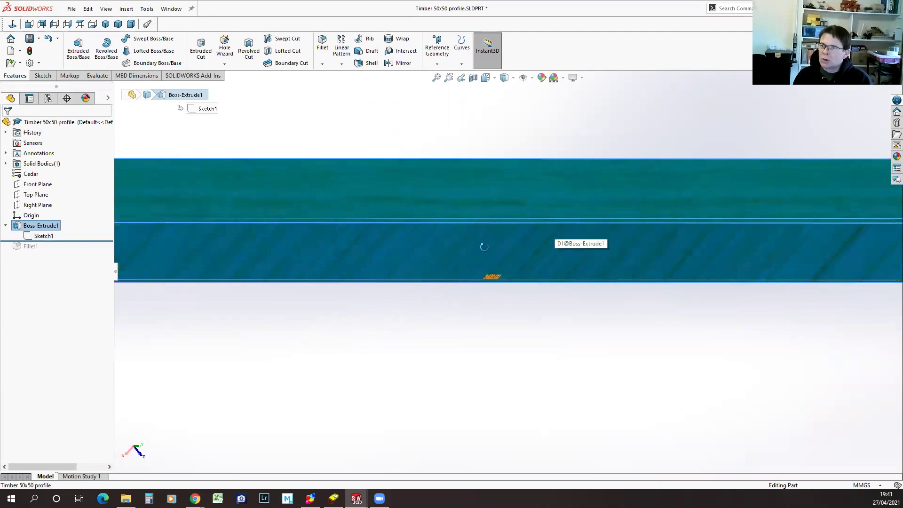
middle_drag(484, 247, 415, 223)
middle_drag(420, 190, 507, 327)
scroll(507, 326, up, 5)
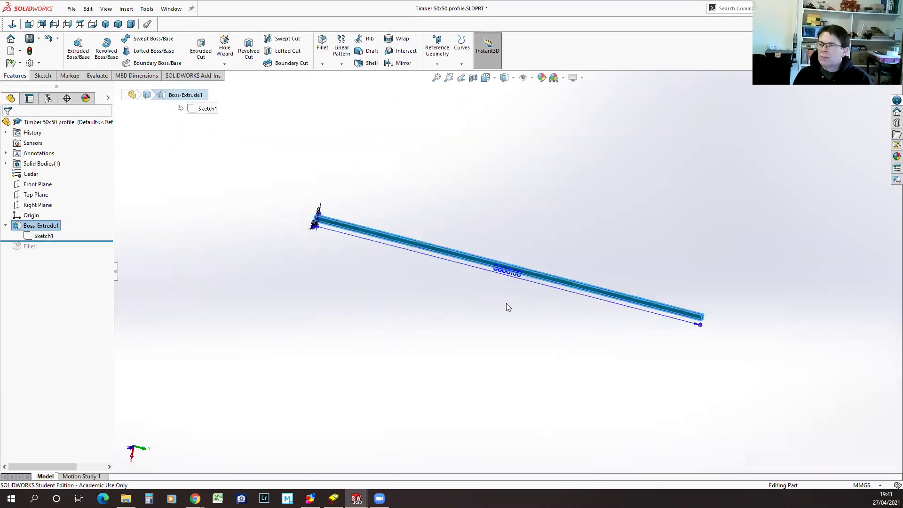
click(516, 366)
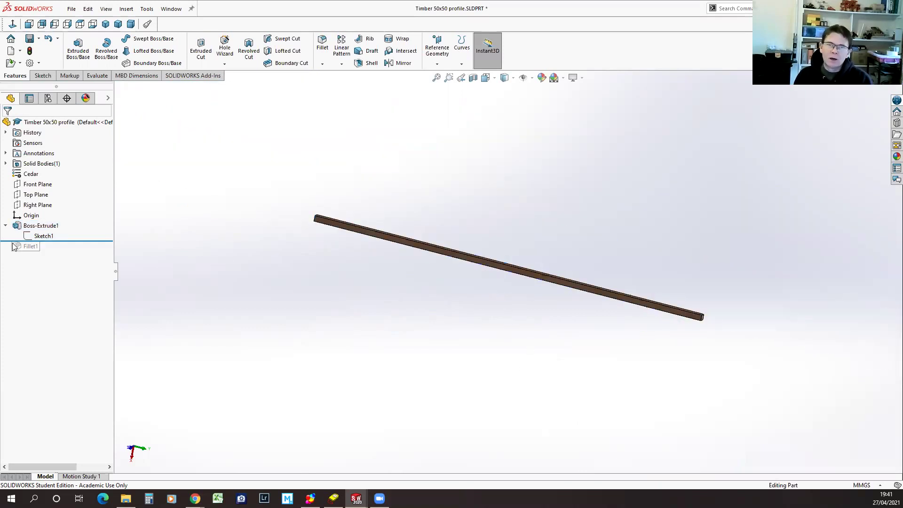
Roll the timber model forward past Fillet1 and examine the rounded long edges near its end
drag(23, 250, 64, 249)
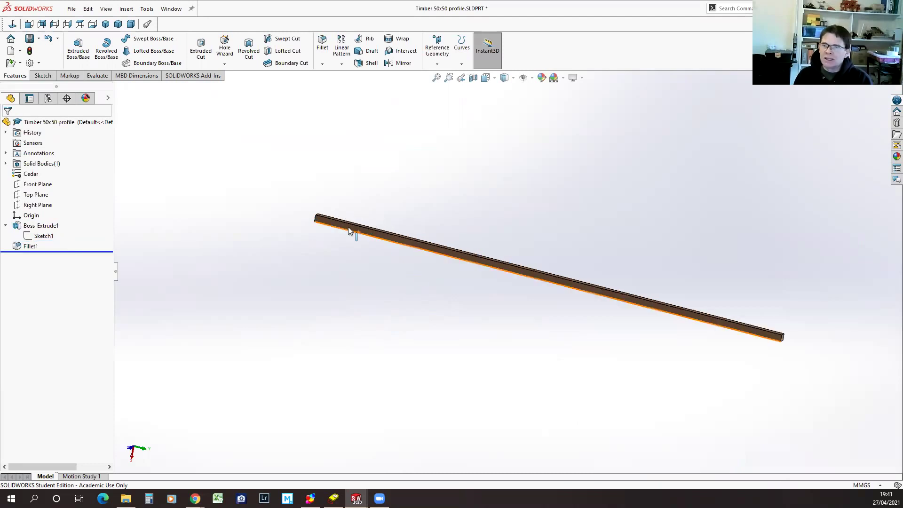
scroll(348, 232, up, 5)
middle_drag(223, 248, 337, 306)
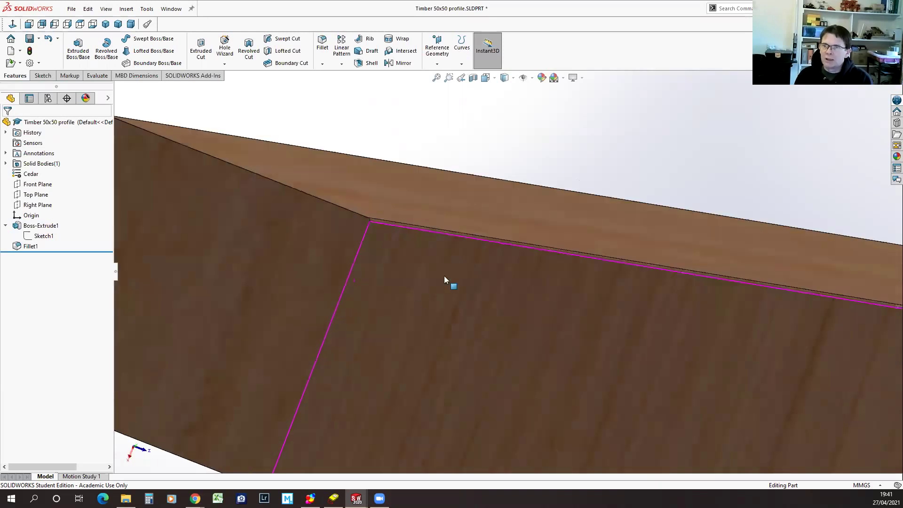
scroll(444, 276, down, 5)
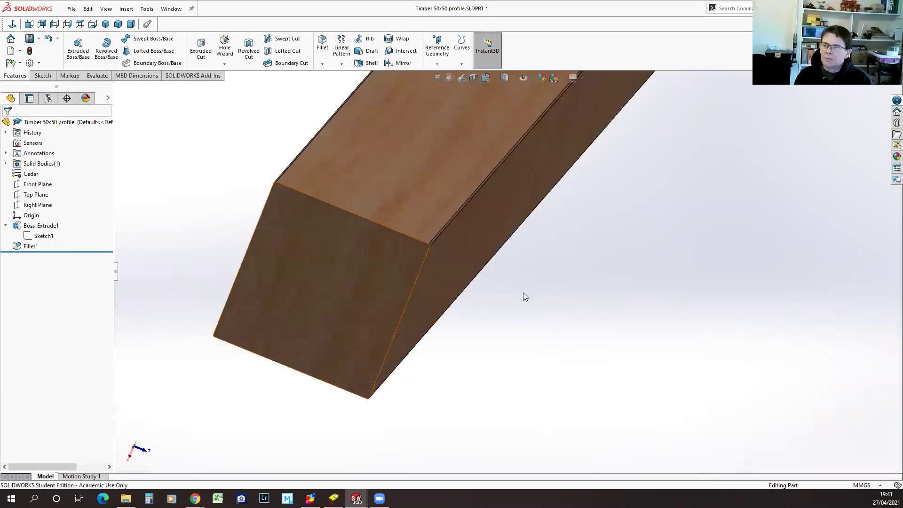
scroll(524, 295, up, 2)
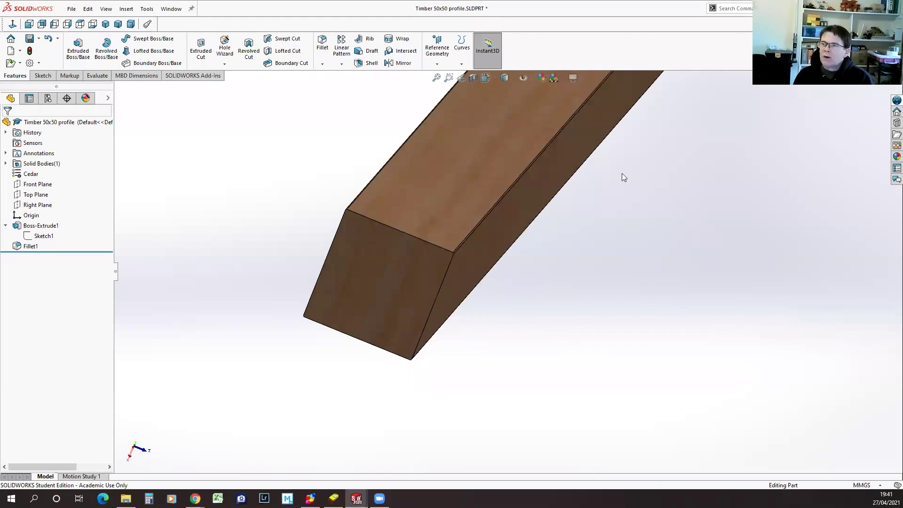
scroll(619, 193, up, 3)
scroll(621, 203, up, 3)
middle_drag(609, 214, 605, 257)
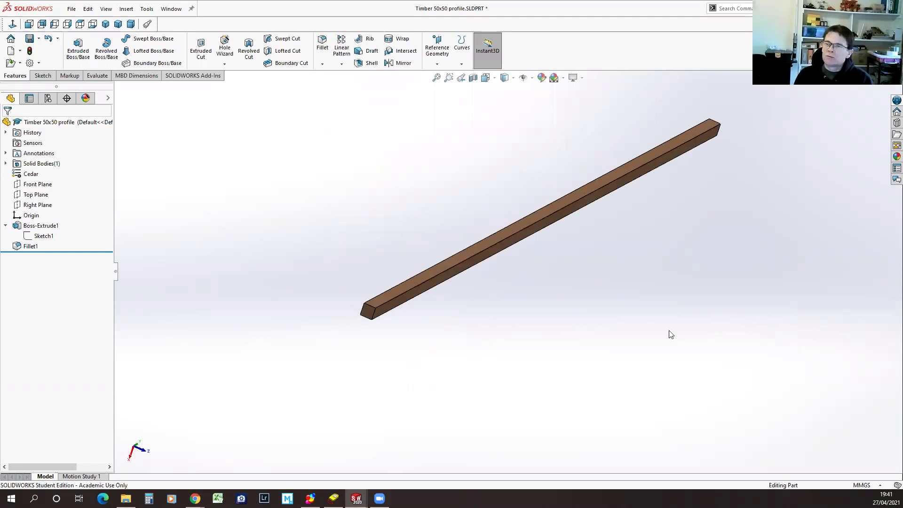
Create a new part and insert the Timber 50x50 profile part into it without adding locating mates
click(71, 9)
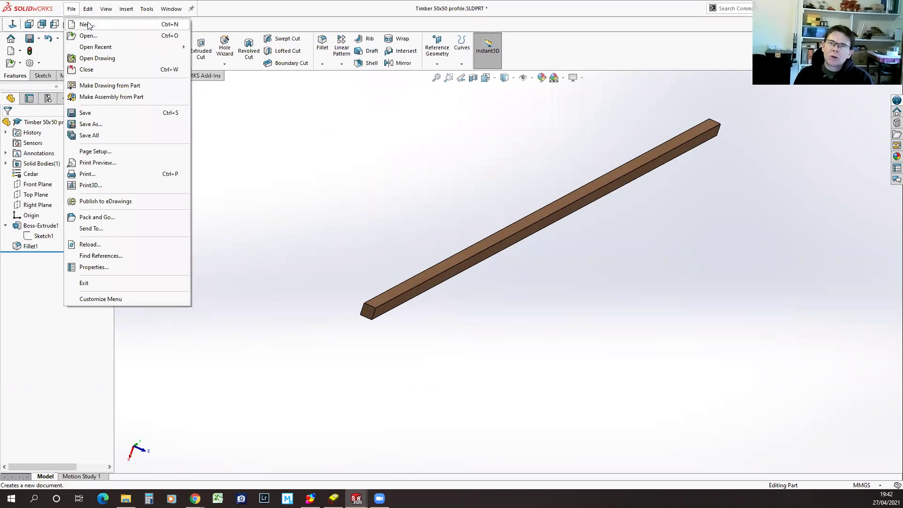
click(451, 385)
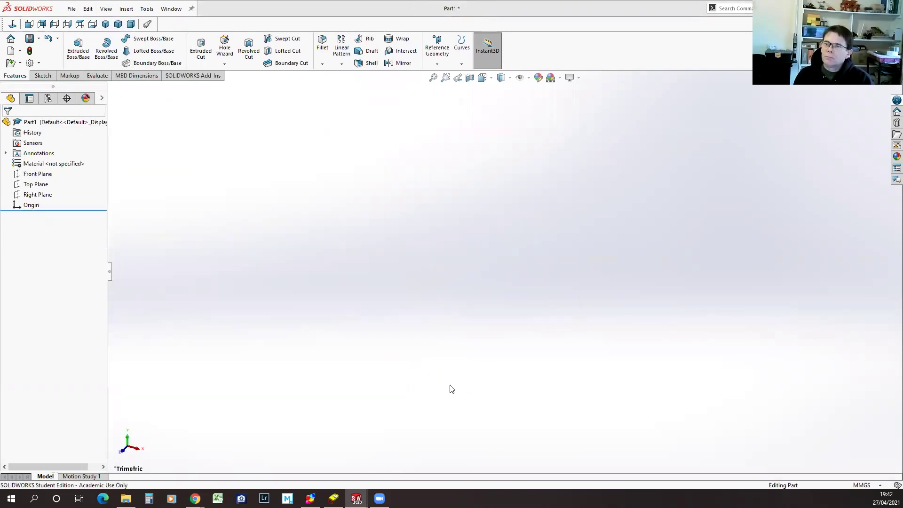
click(72, 9)
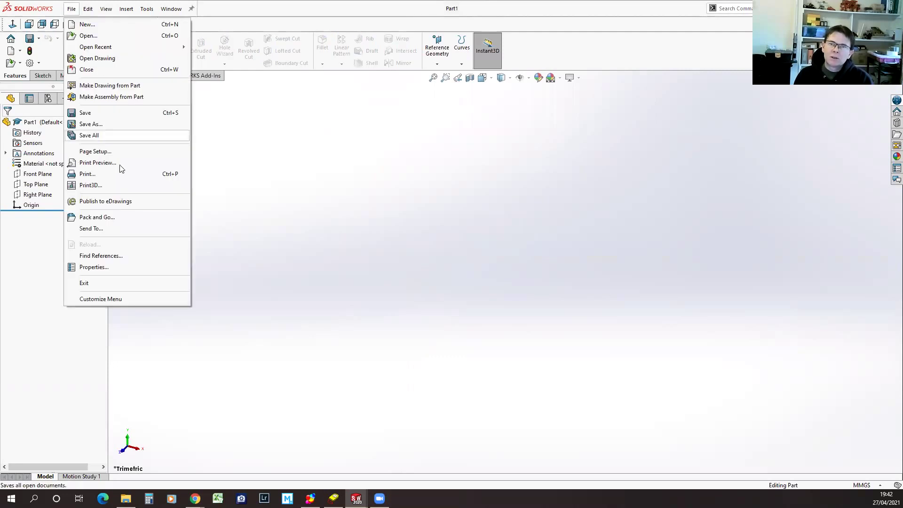
click(129, 10)
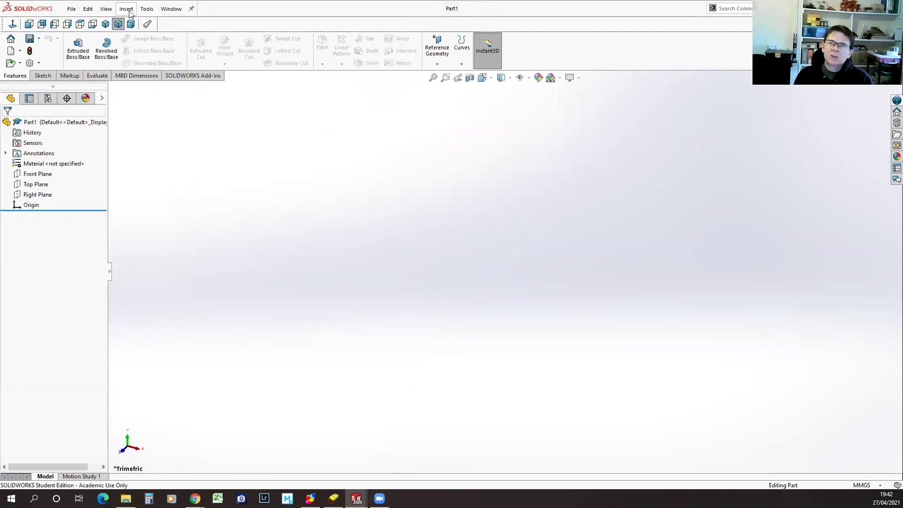
click(142, 241)
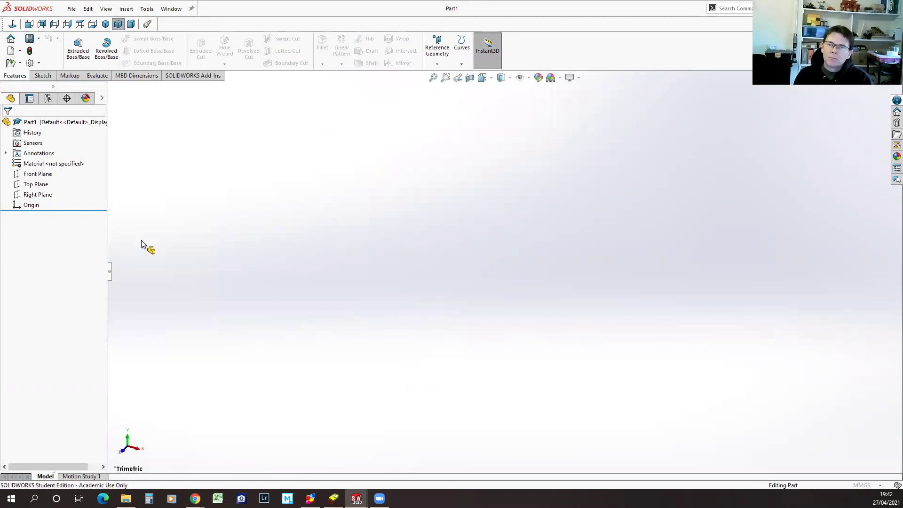
click(41, 234)
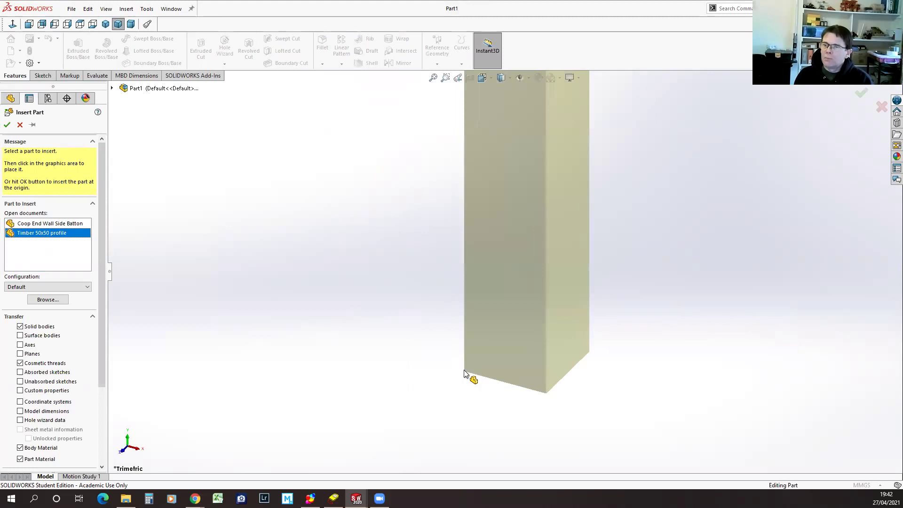
click(464, 369)
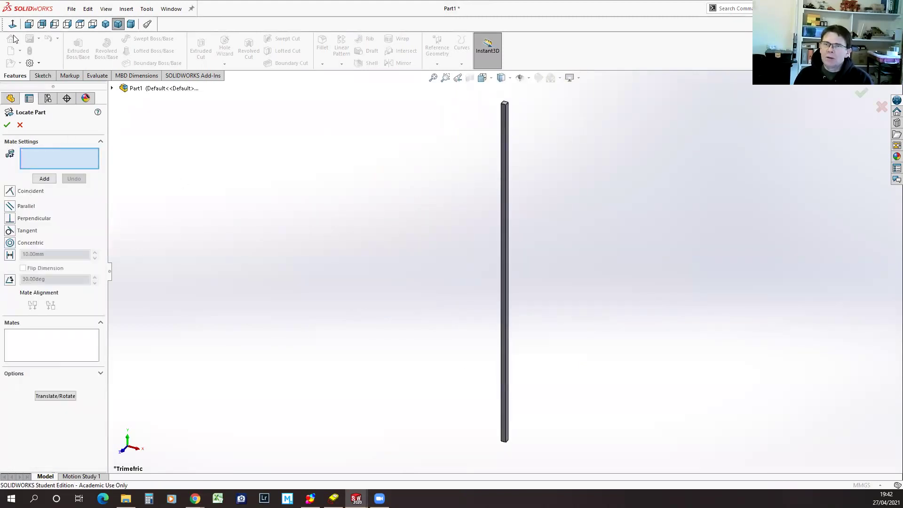
click(20, 125)
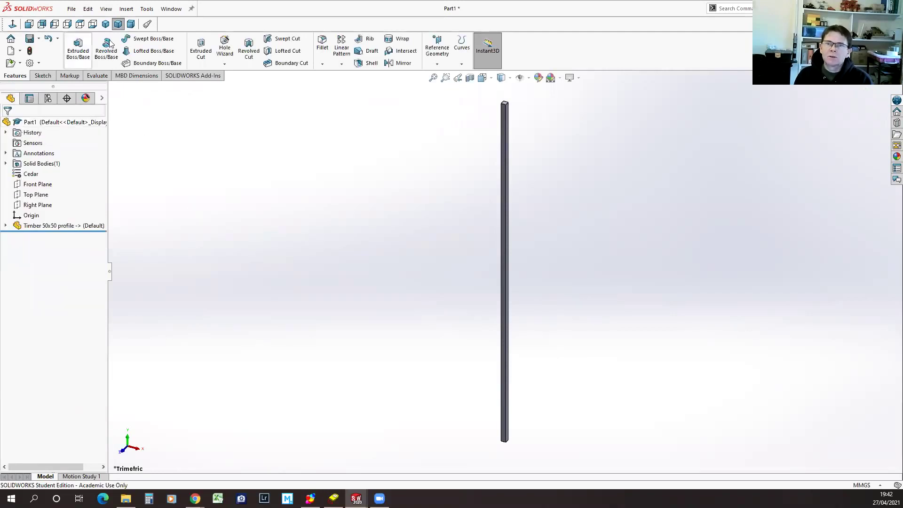
Undo the insertion and reinsert the Timber 50x50 profile with visual properties propagated from the original and its part material transferred
click(49, 41)
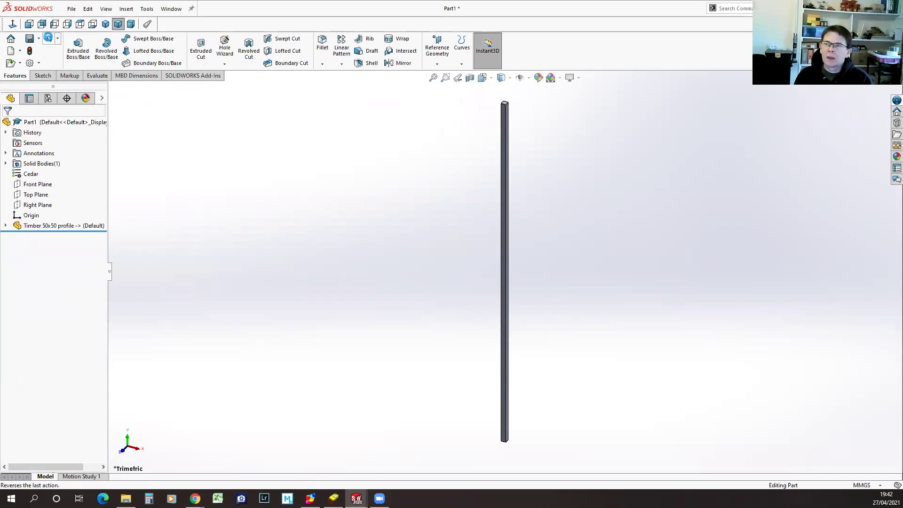
click(126, 9)
click(138, 242)
click(47, 233)
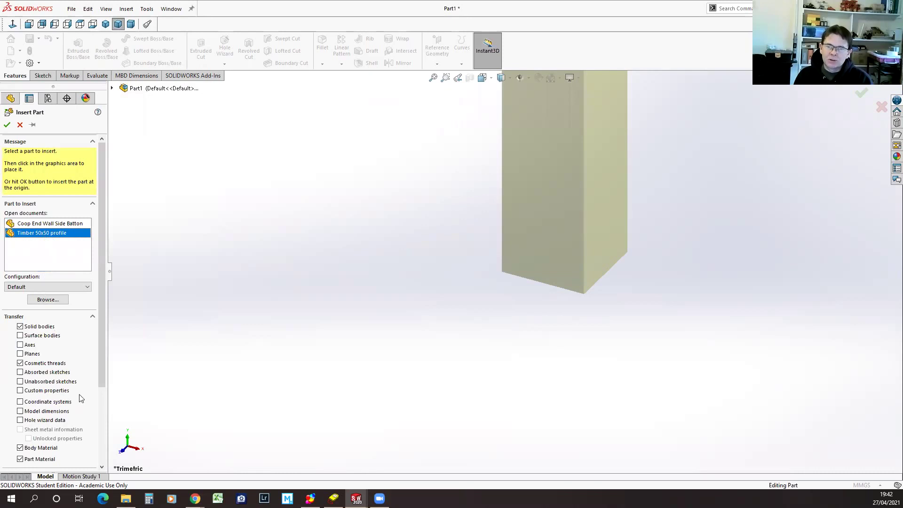
scroll(80, 406, down, 3)
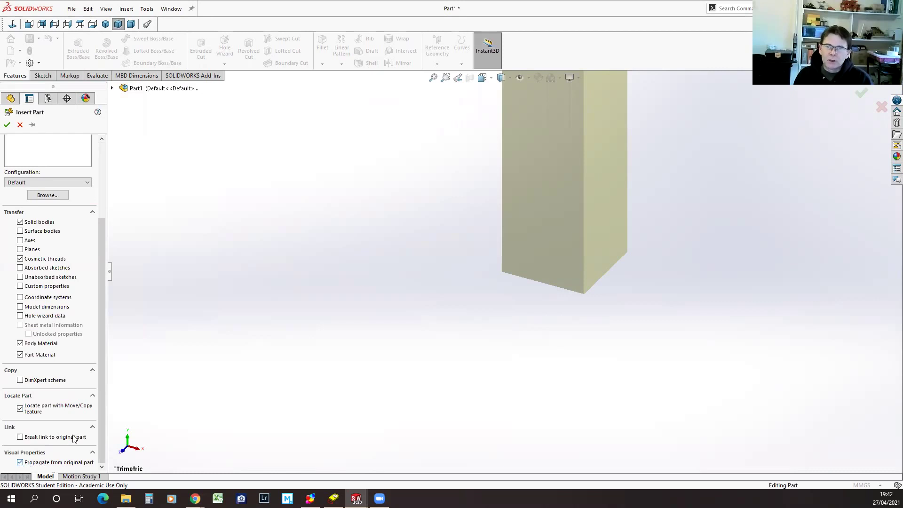
click(452, 392)
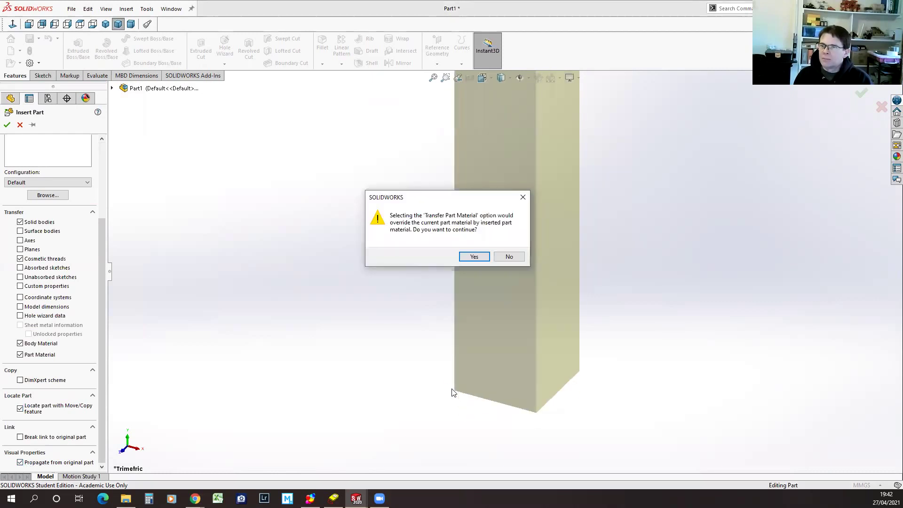
click(473, 257)
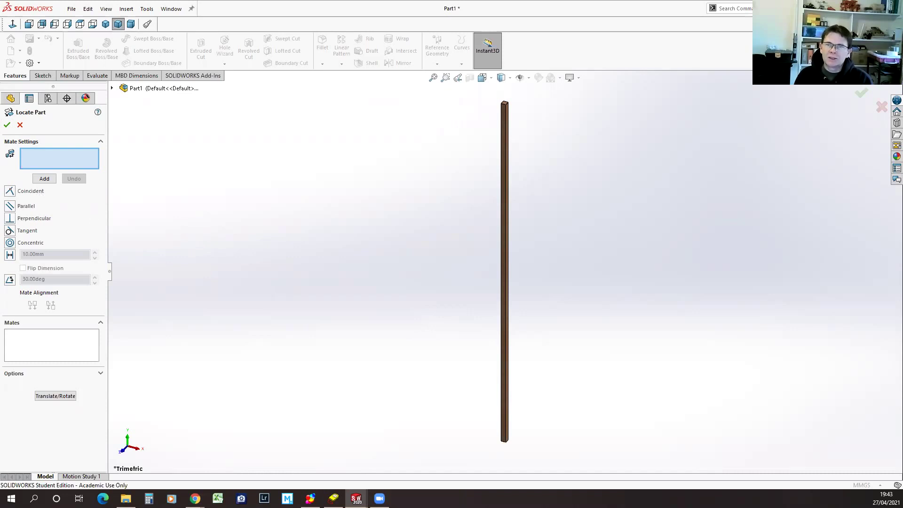
click(7, 125)
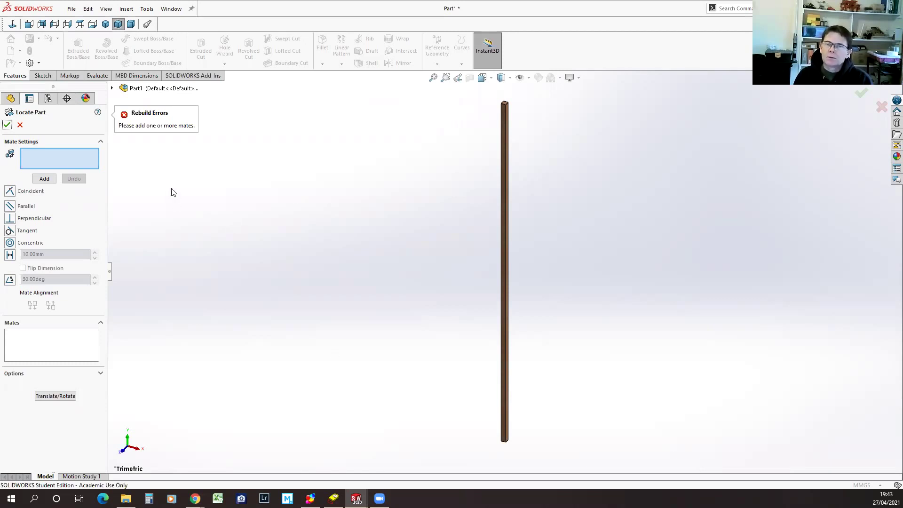
click(20, 126)
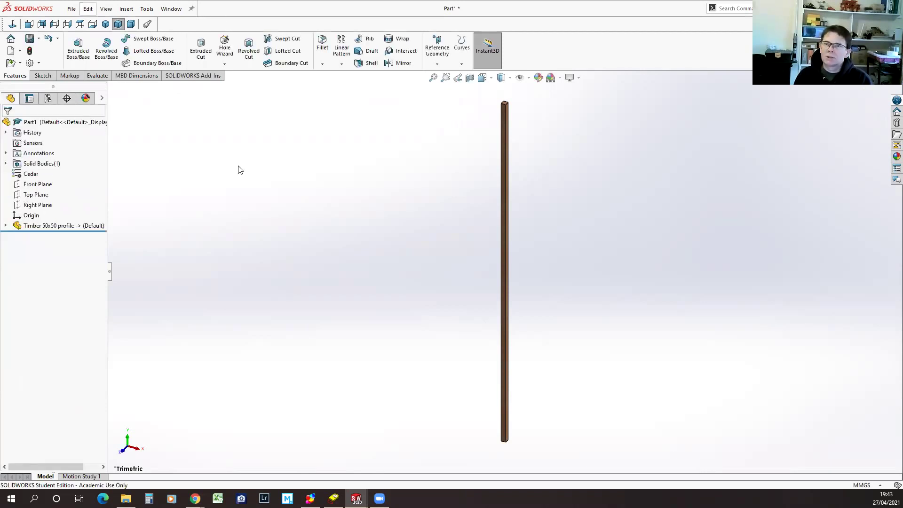
Close the trial part and create another new empty part
key(alt+w)
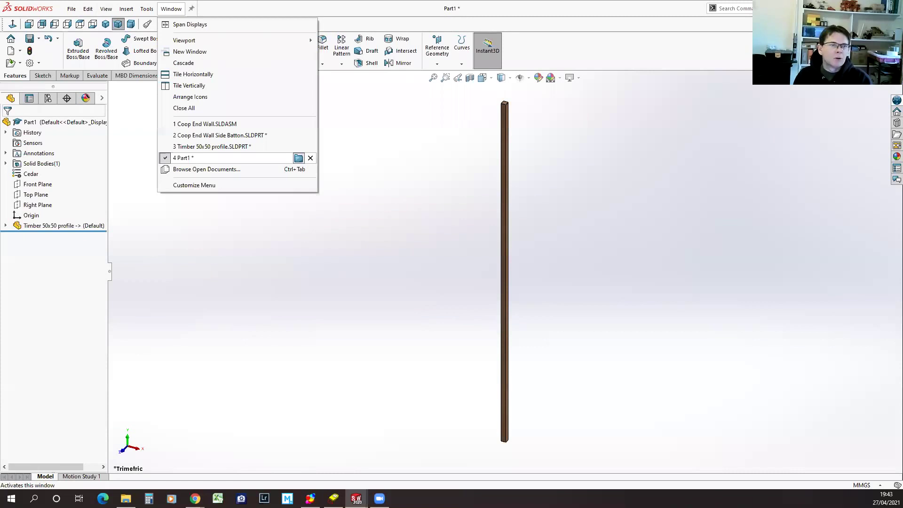
key(Escape)
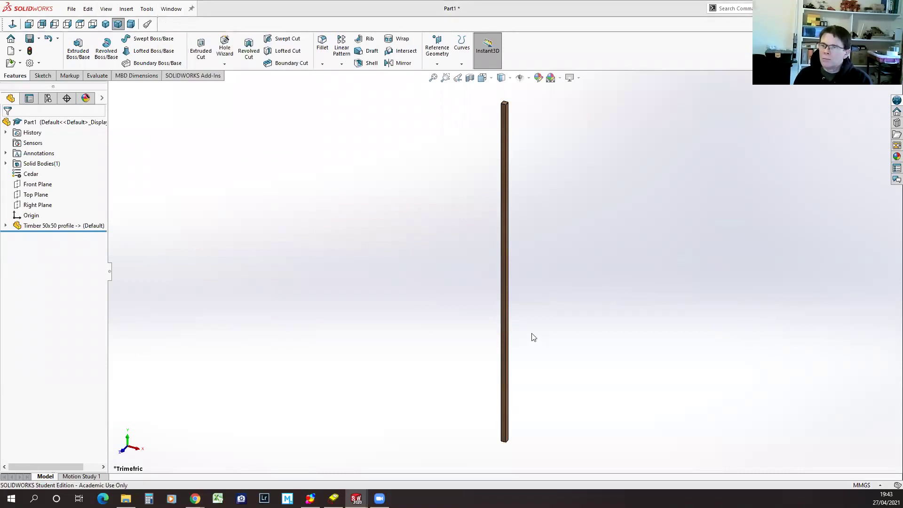
click(72, 11)
click(86, 27)
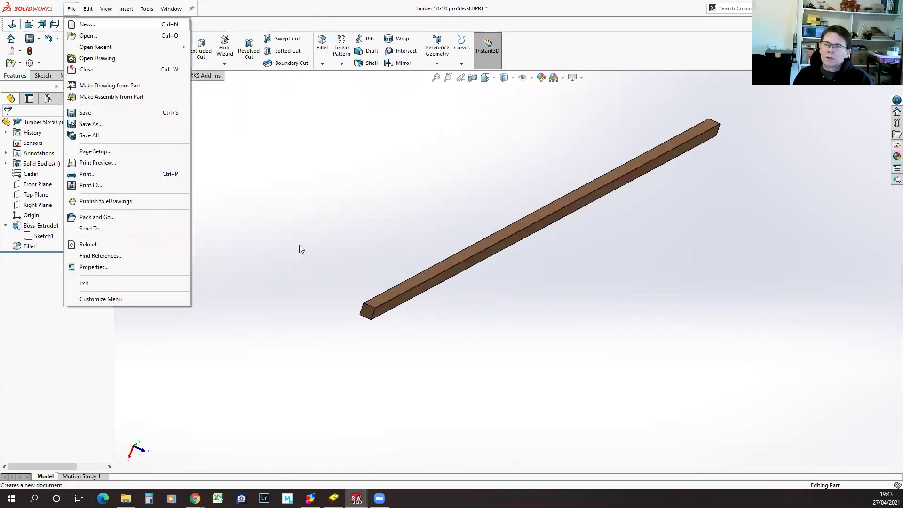
click(454, 386)
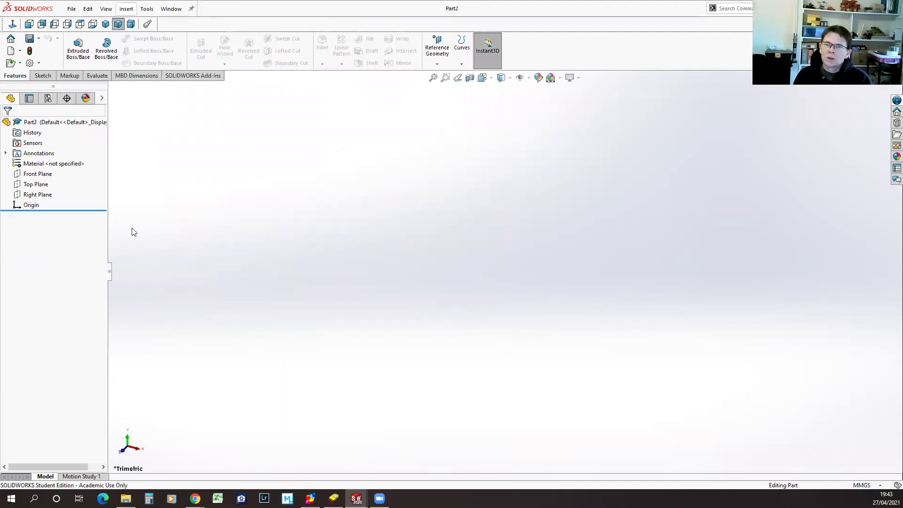
Insert the Timber 50x50 profile part into the new part, with visual properties propagated from the original
key(alt+i)
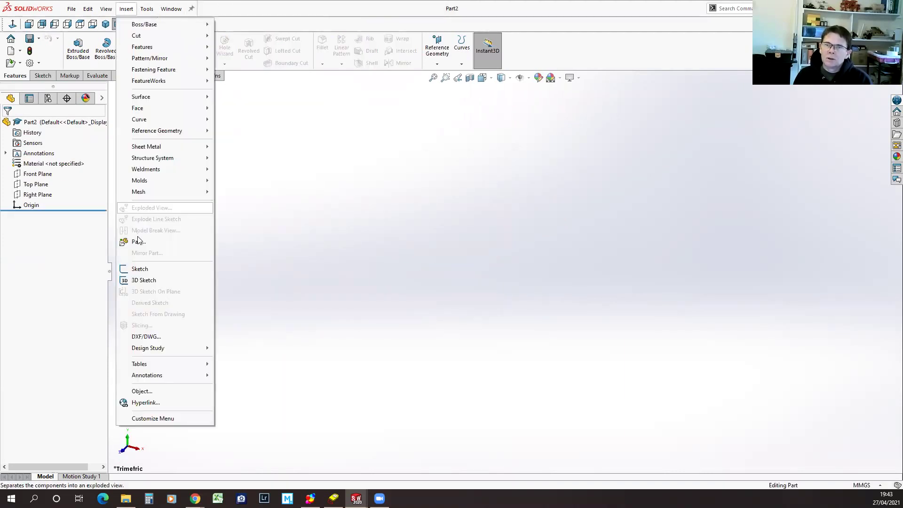
key(Return)
click(39, 235)
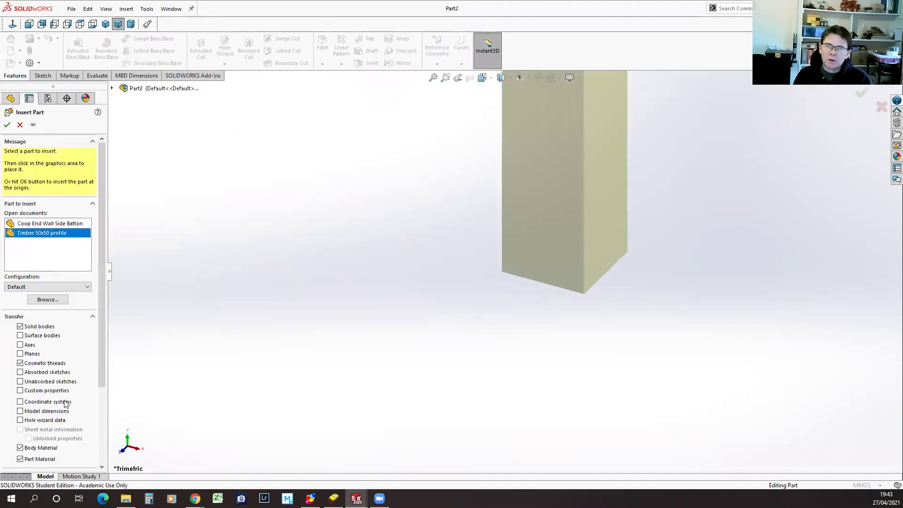
scroll(28, 442, down, 3)
click(20, 463)
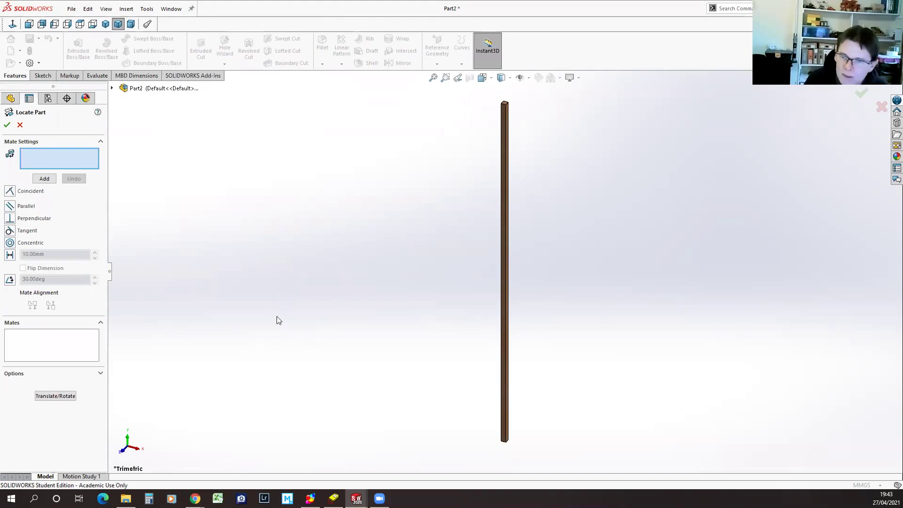
Locate the inserted timber by adding a coincident mate between the part's origin and the timber's lower corner vertex
click(112, 89)
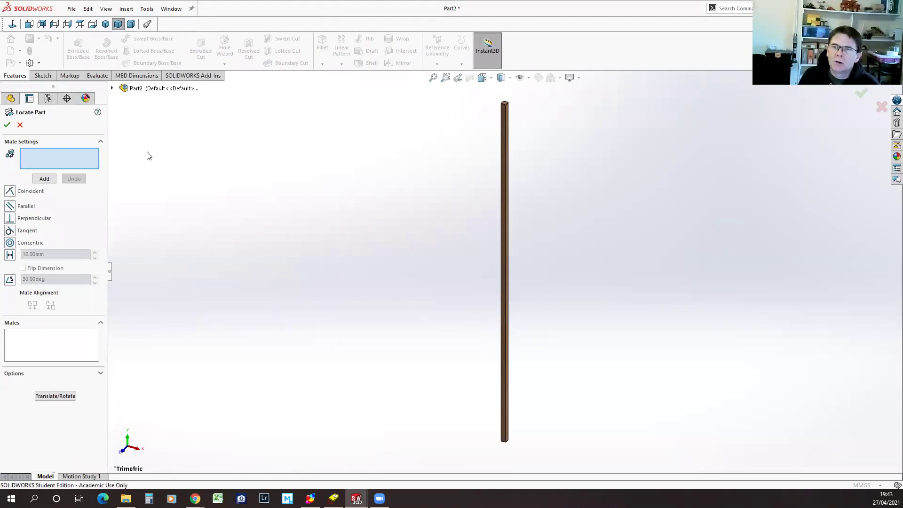
click(147, 182)
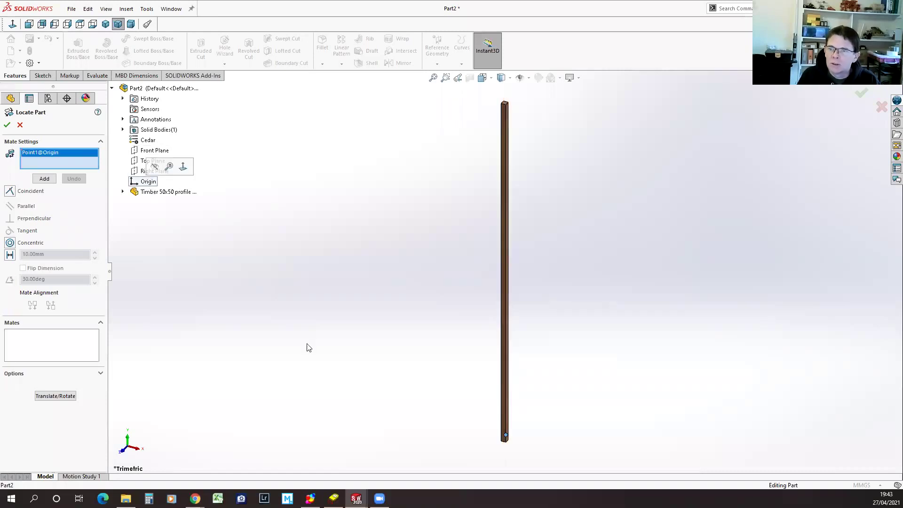
scroll(501, 442, down, 1)
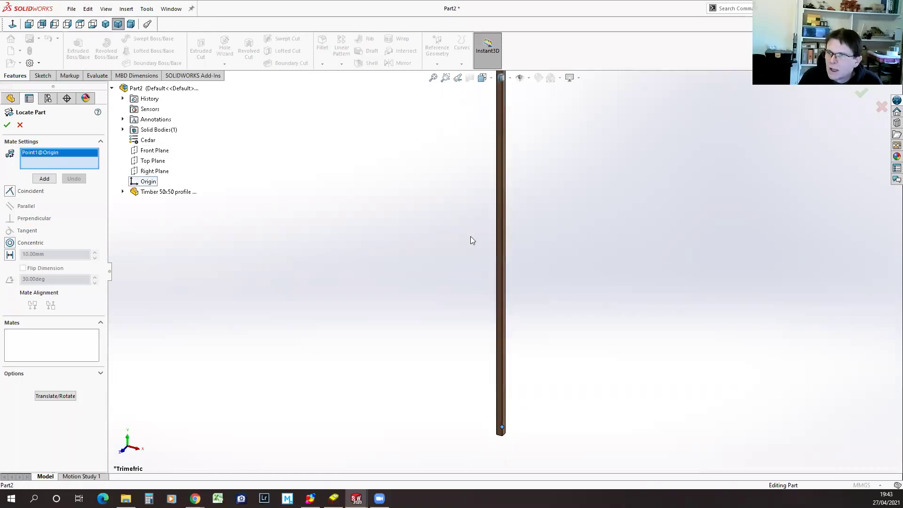
scroll(470, 238, down, 3)
scroll(493, 270, down, 2)
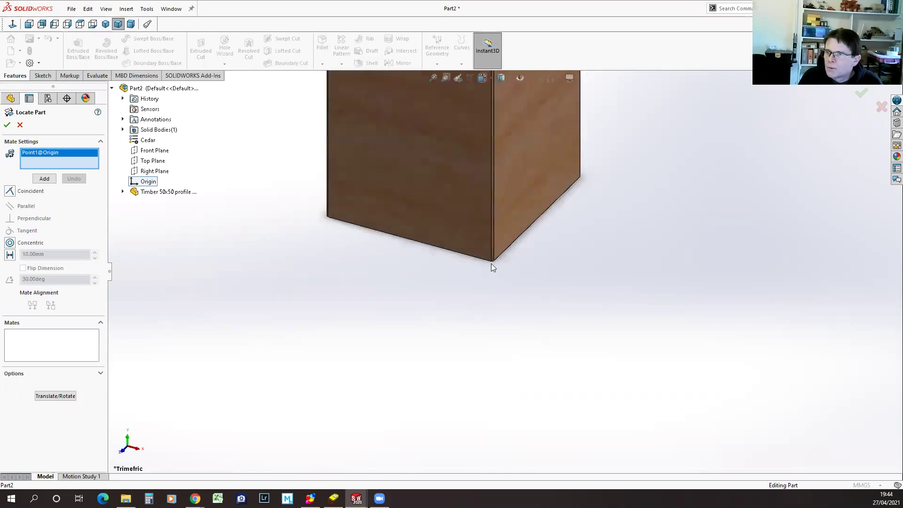
click(491, 263)
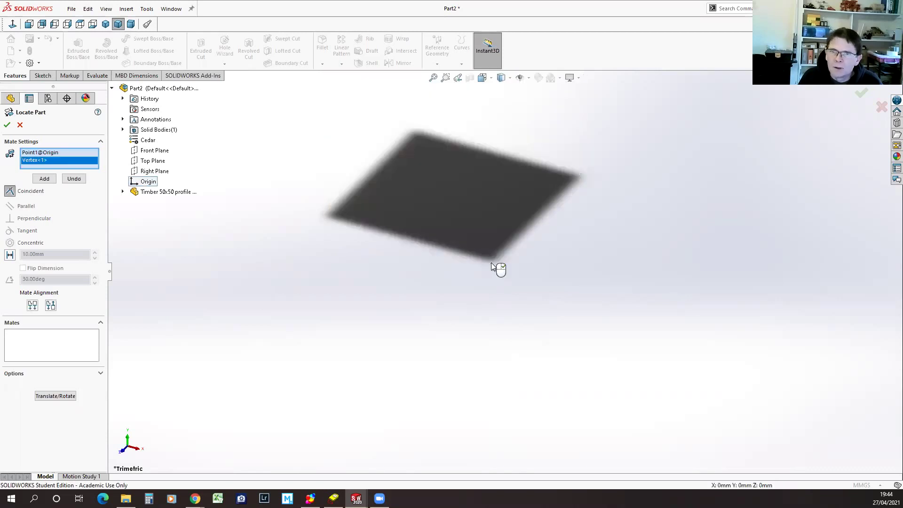
click(42, 179)
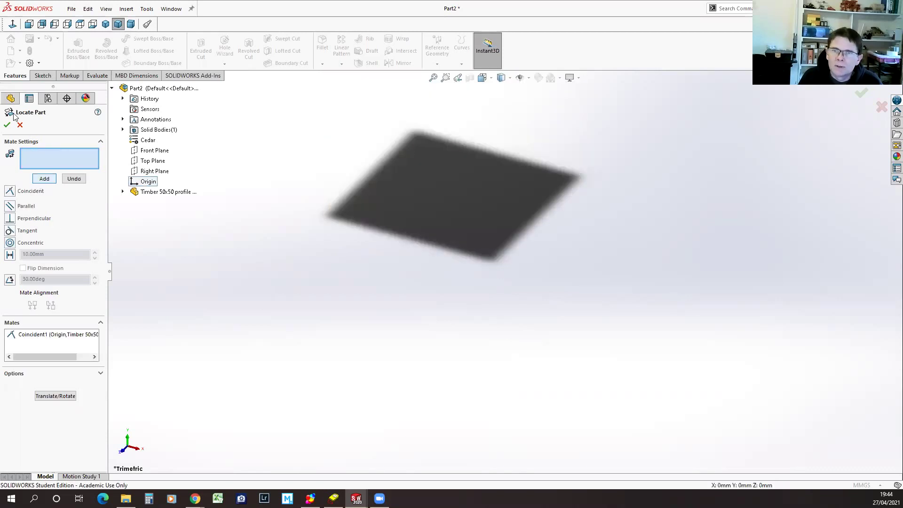
click(9, 126)
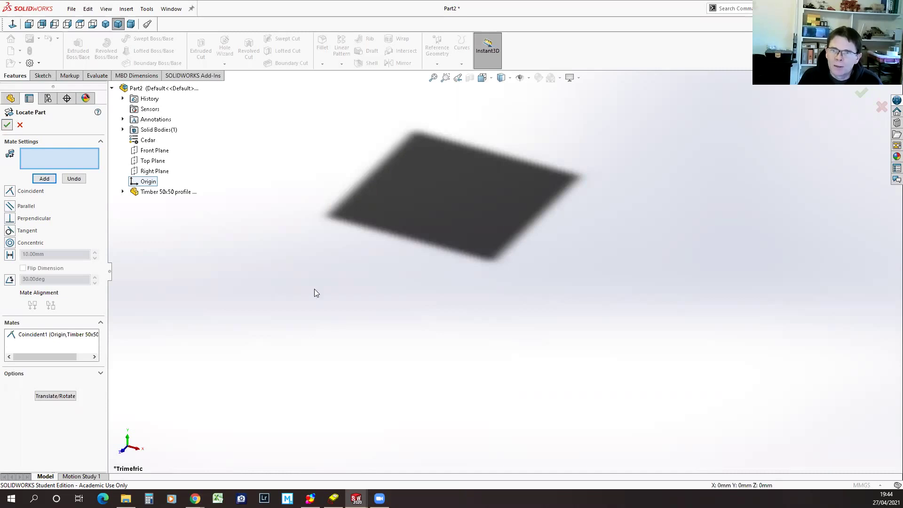
Start an extruded cut on the timber's end face at the origin and convert the face's edges into the sketch
click(29, 24)
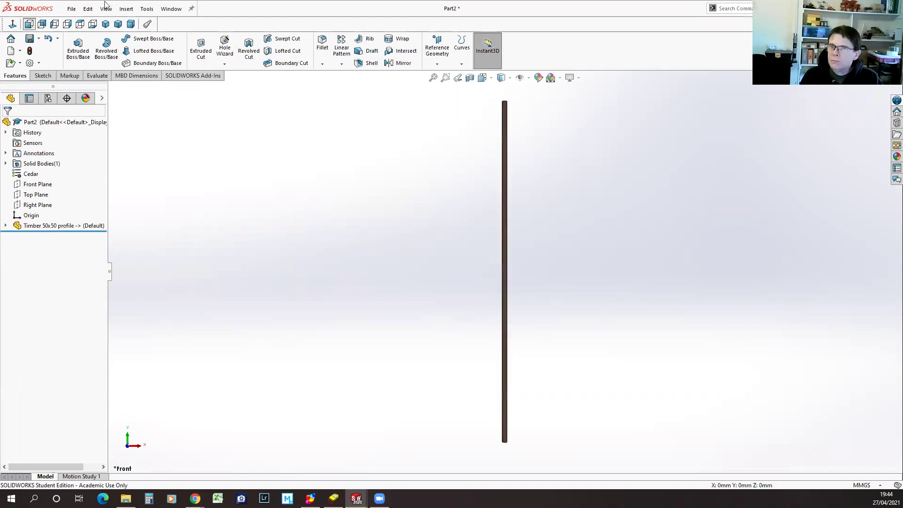
click(131, 25)
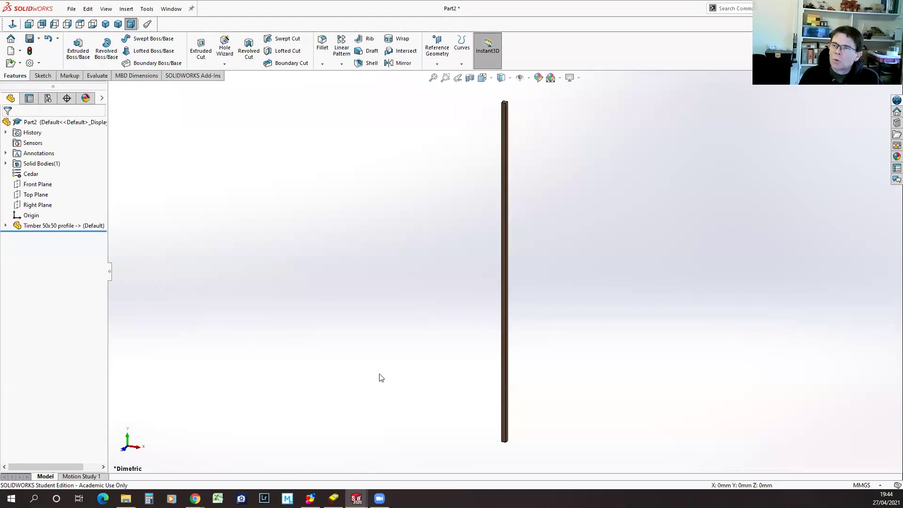
middle_drag(373, 368, 396, 171)
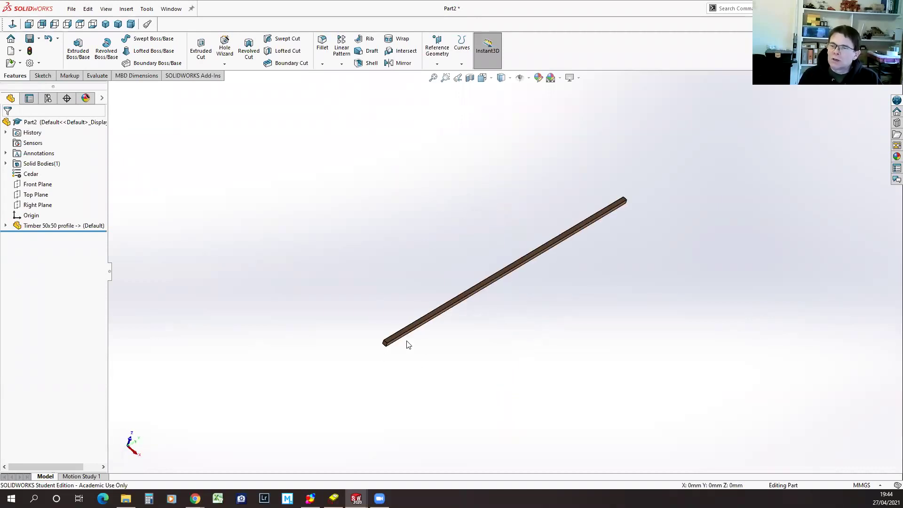
scroll(408, 346, down, 1)
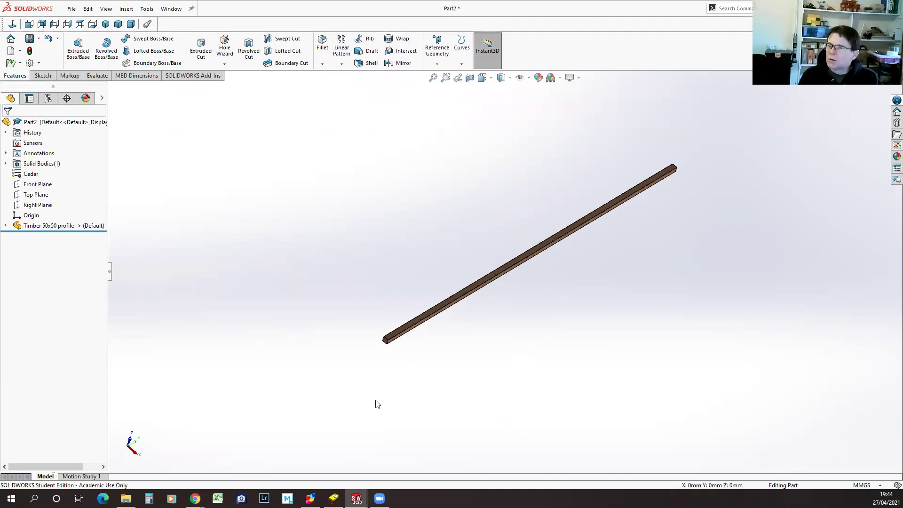
scroll(408, 354, down, 1)
scroll(595, 236, up, 1)
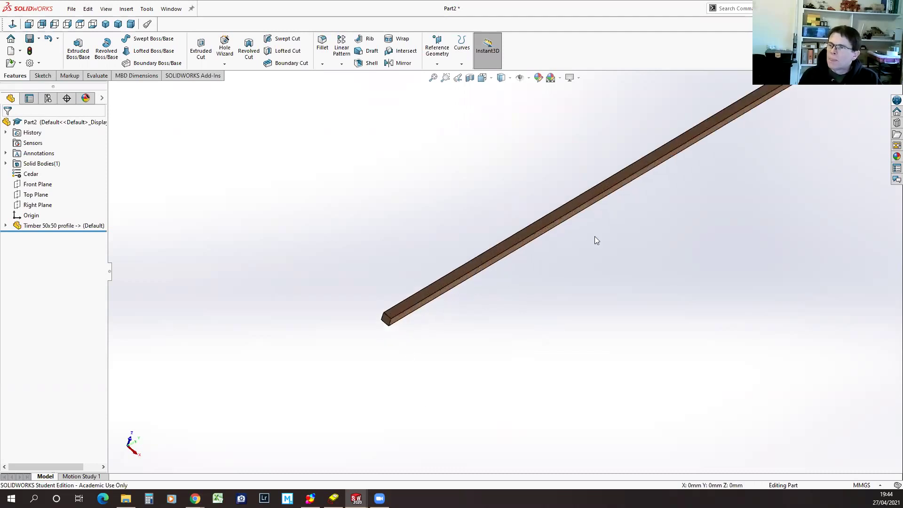
scroll(600, 246, up, 2)
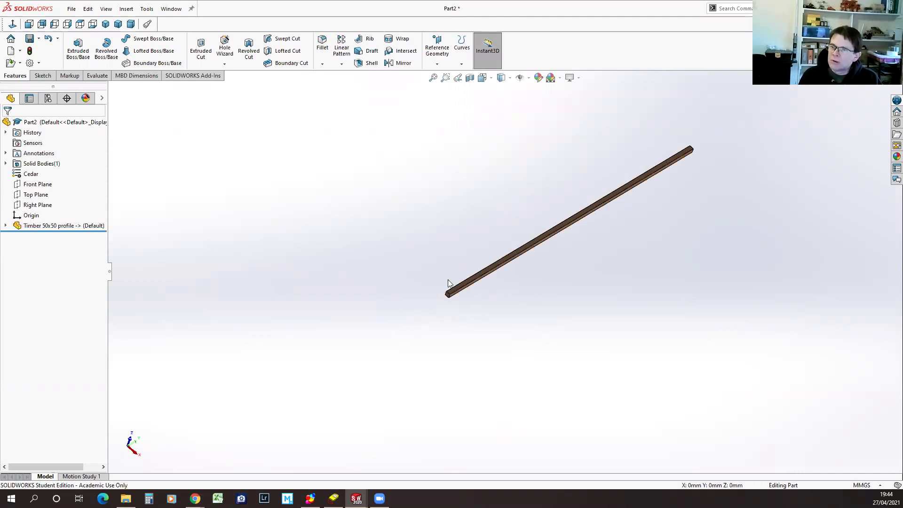
scroll(488, 319, down, 3)
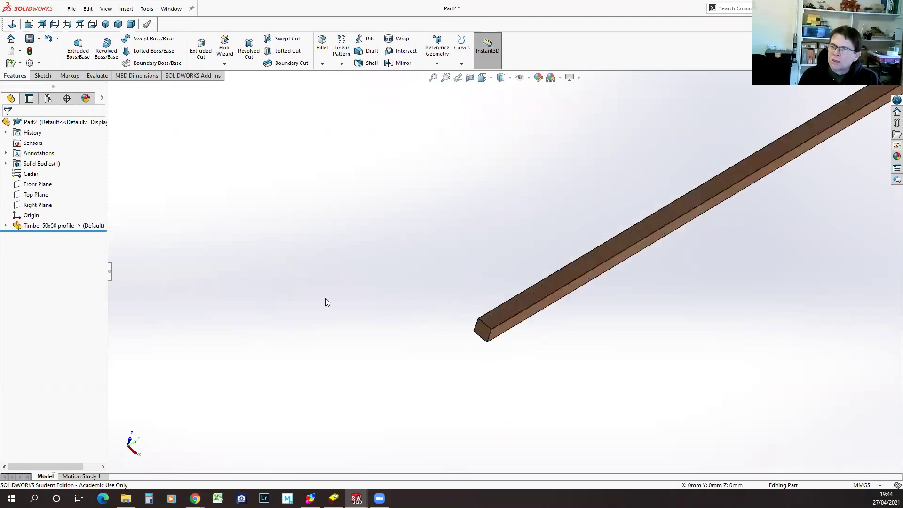
scroll(470, 333, down, 2)
click(471, 332)
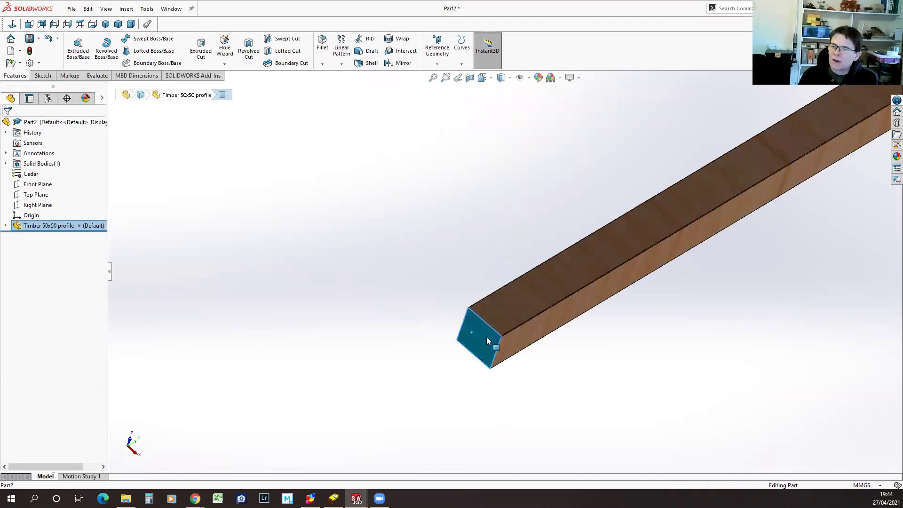
click(201, 45)
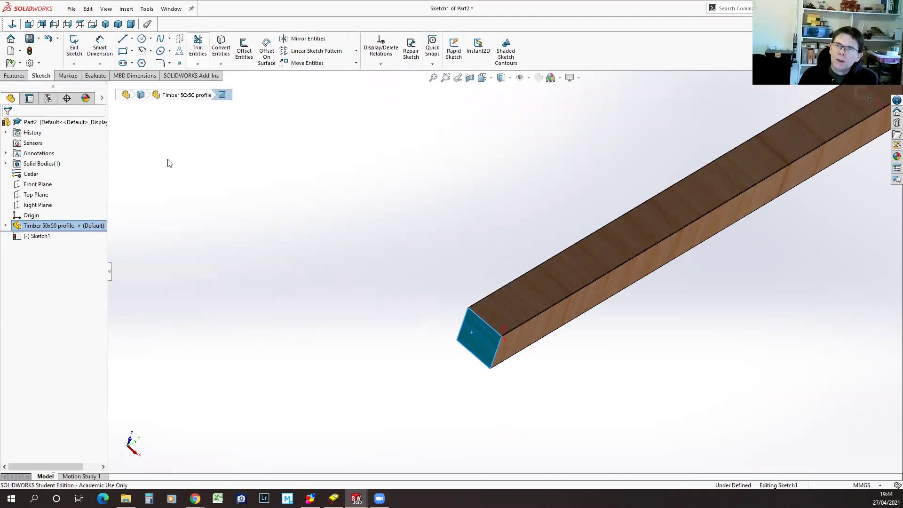
click(221, 45)
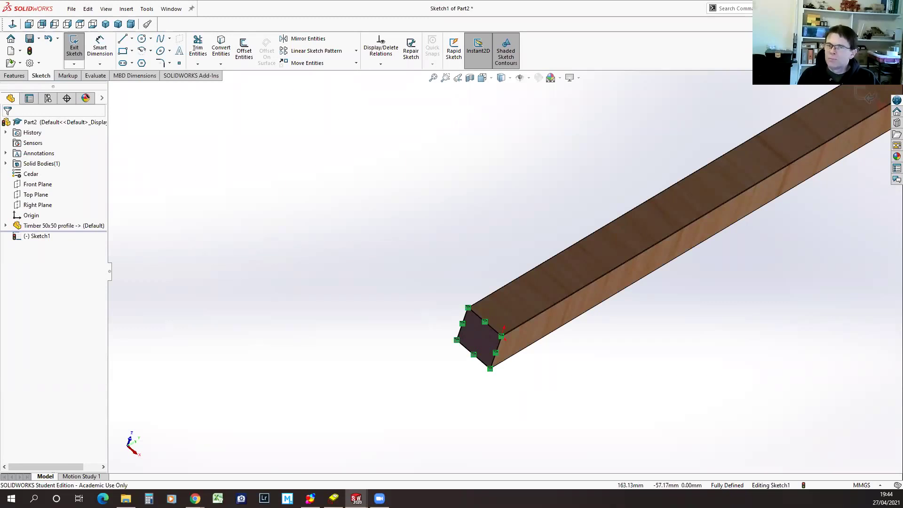
Cut the timber with the end-face outline to a blind depth of 2000 mm
click(74, 45)
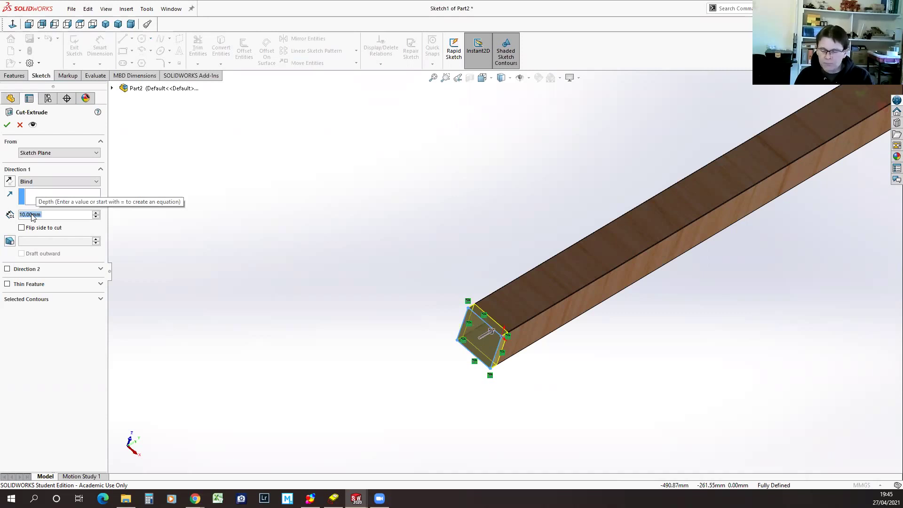
text(2000)
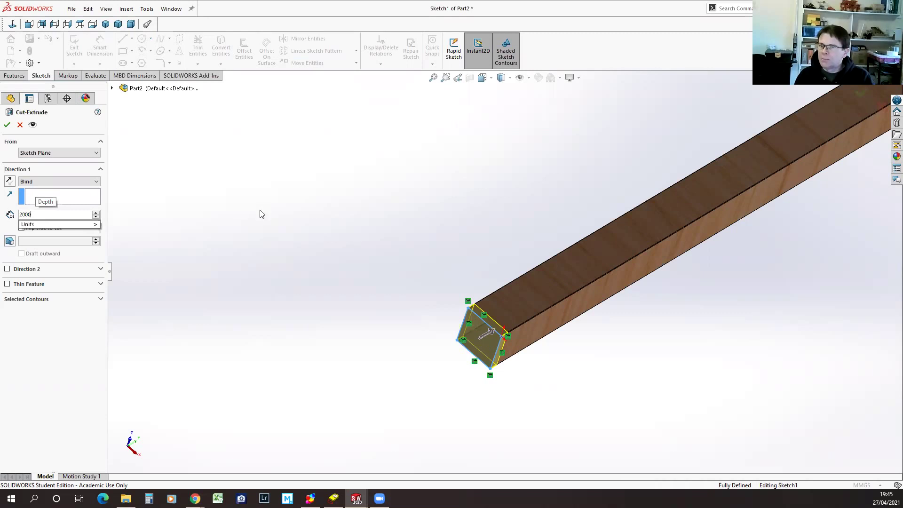
key(Return)
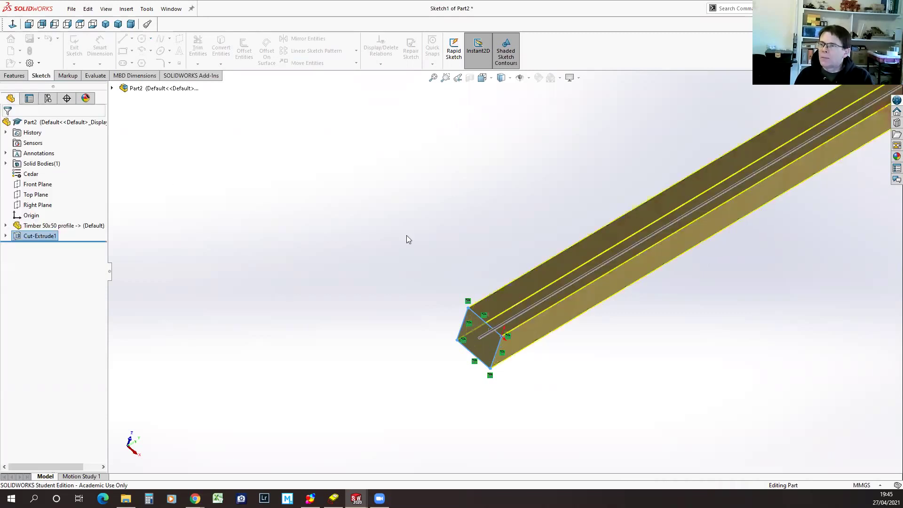
scroll(711, 149, up, 10)
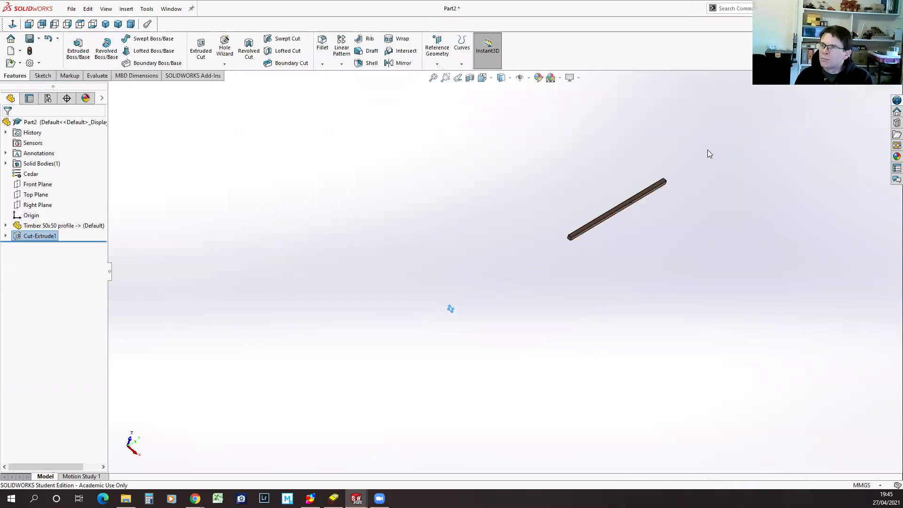
scroll(383, 313, down, 2)
click(223, 251)
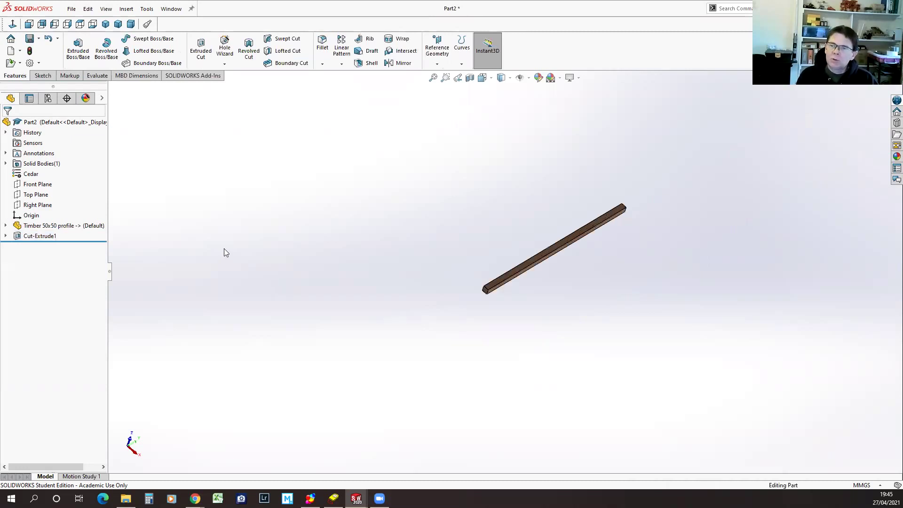
Edit the timber's extruded cut so that it starts at an offset of 1400 mm from the sketch plane
click(46, 238)
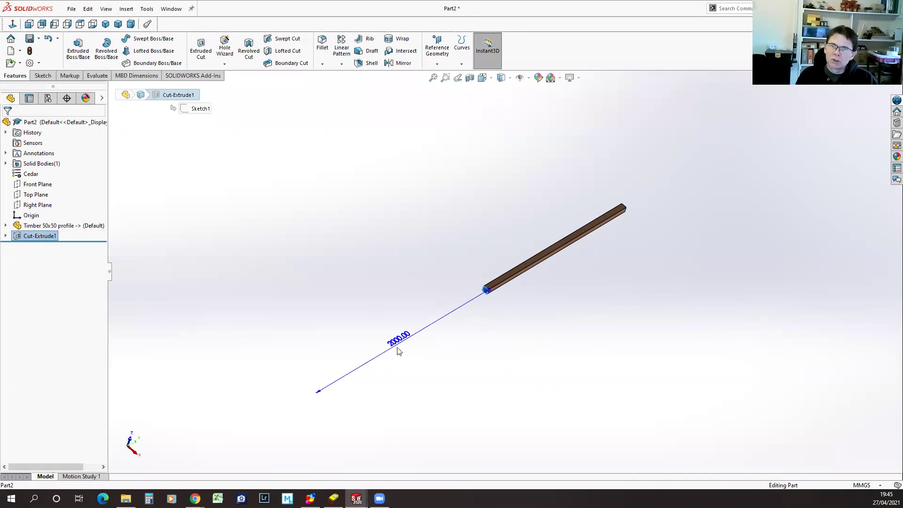
click(16, 238)
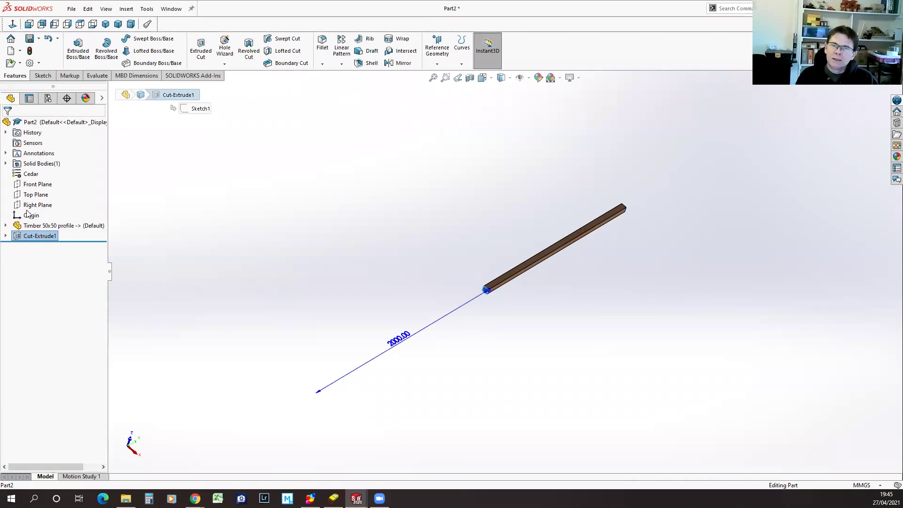
click(23, 205)
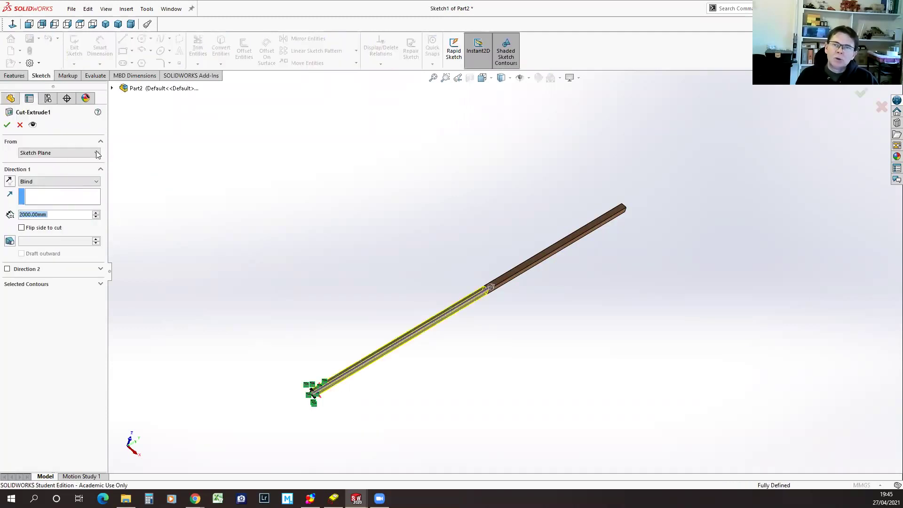
click(64, 153)
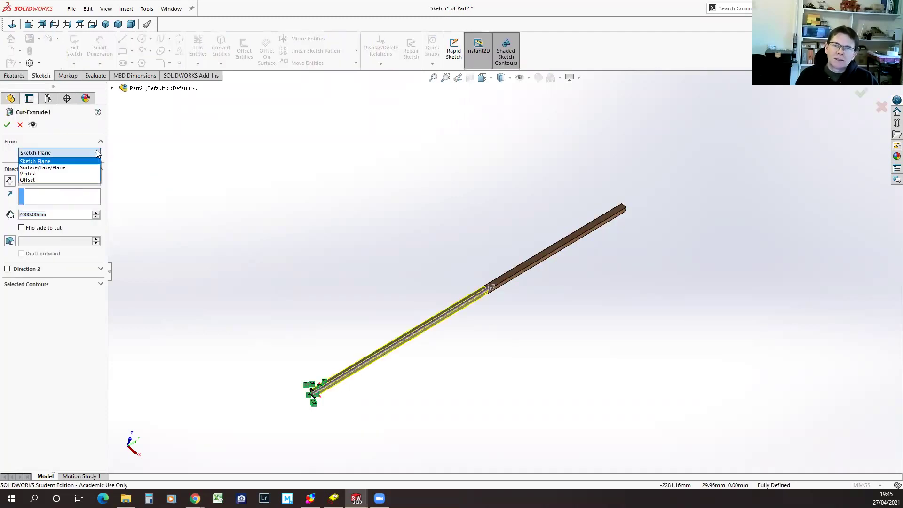
click(28, 180)
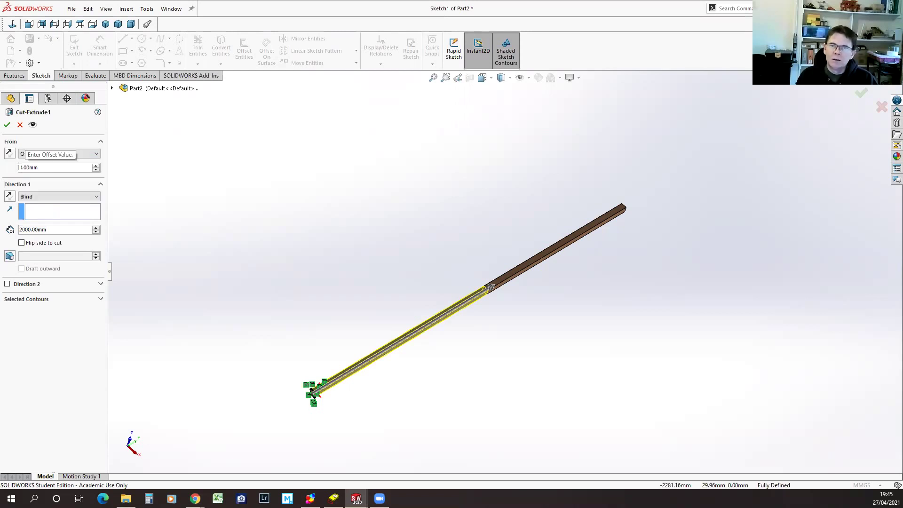
right_click(20, 168)
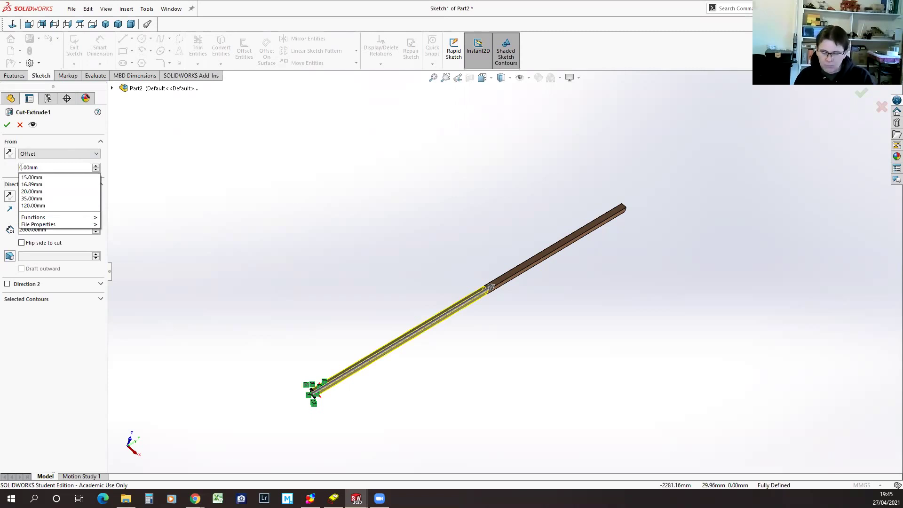
text(140)
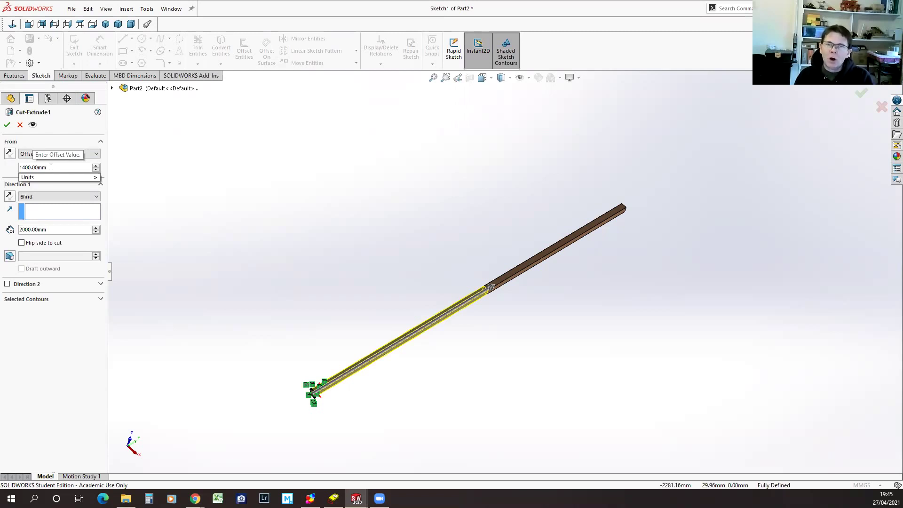
Set the timber's cut to Through All, reverse the direction of its 1400 mm start offset, and complete the cut
click(81, 197)
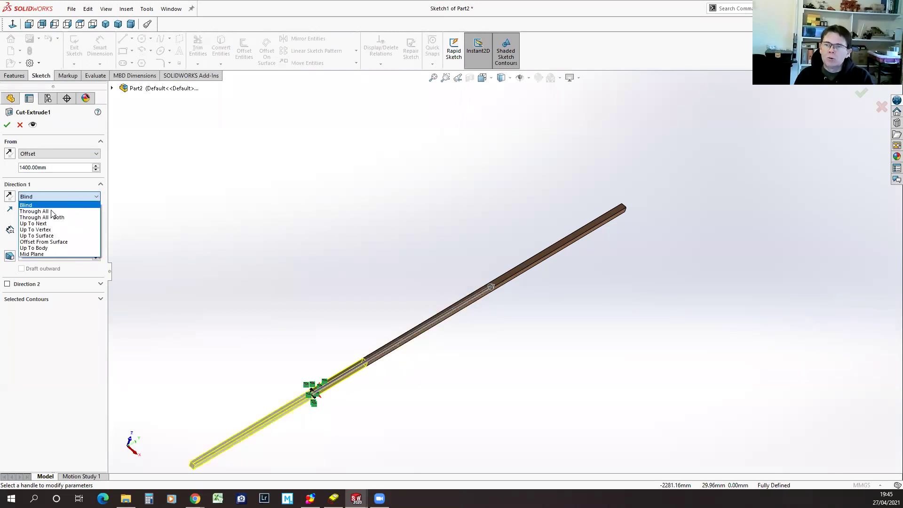
click(51, 212)
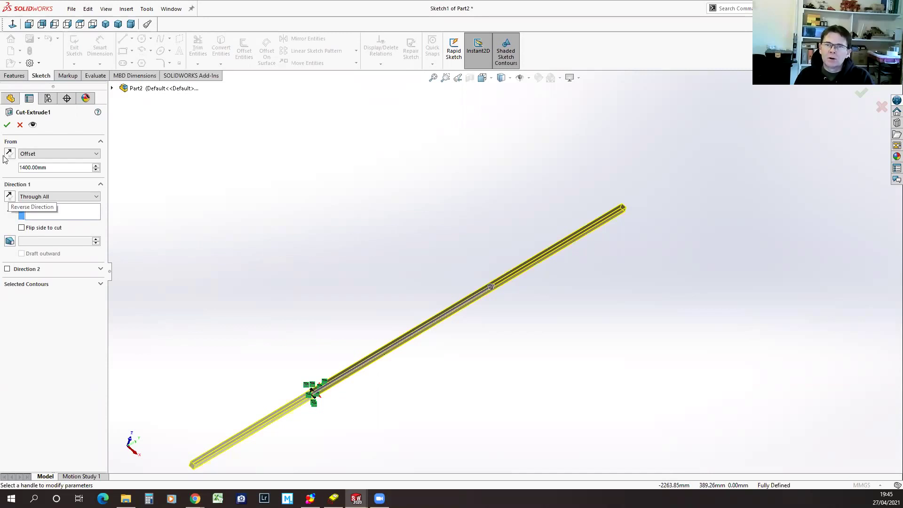
click(10, 196)
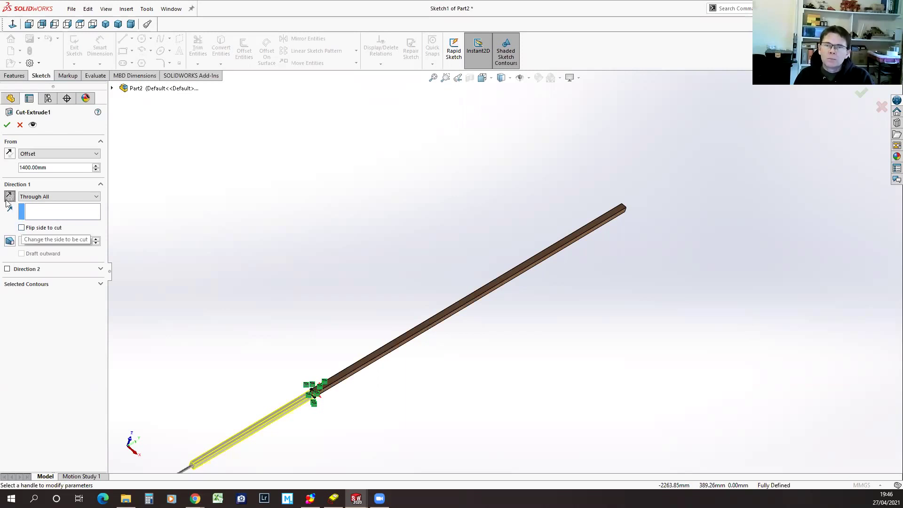
click(22, 228)
click(22, 227)
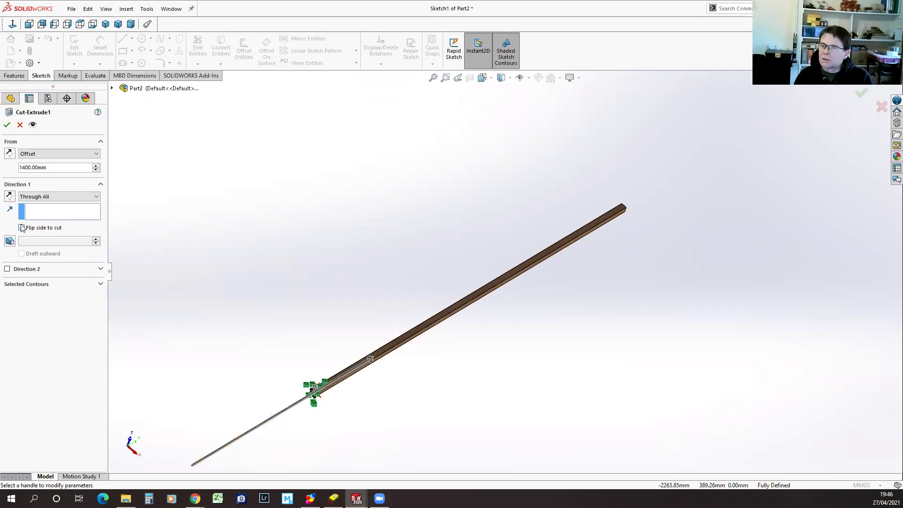
click(9, 154)
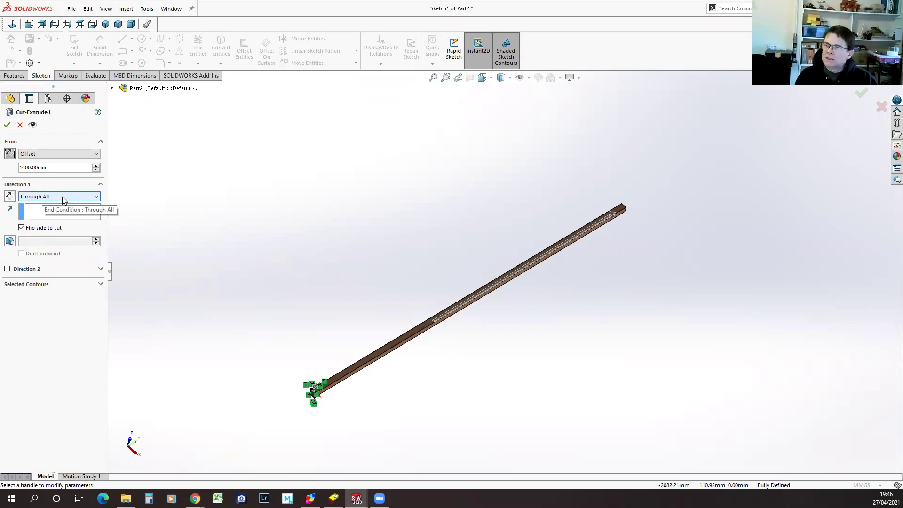
click(7, 125)
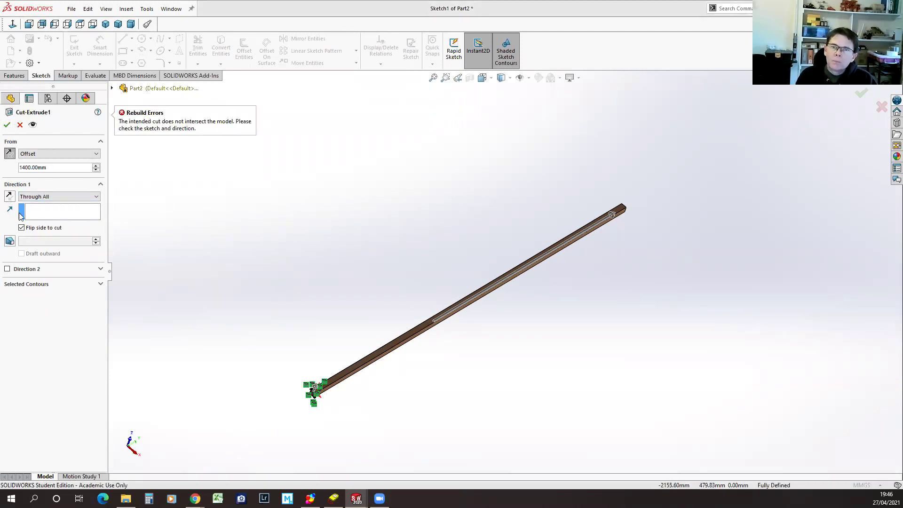
click(22, 228)
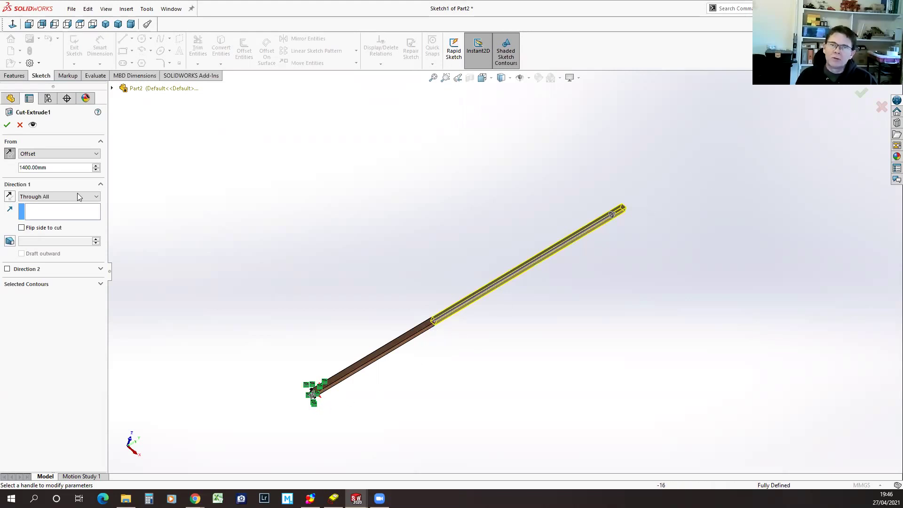
click(7, 125)
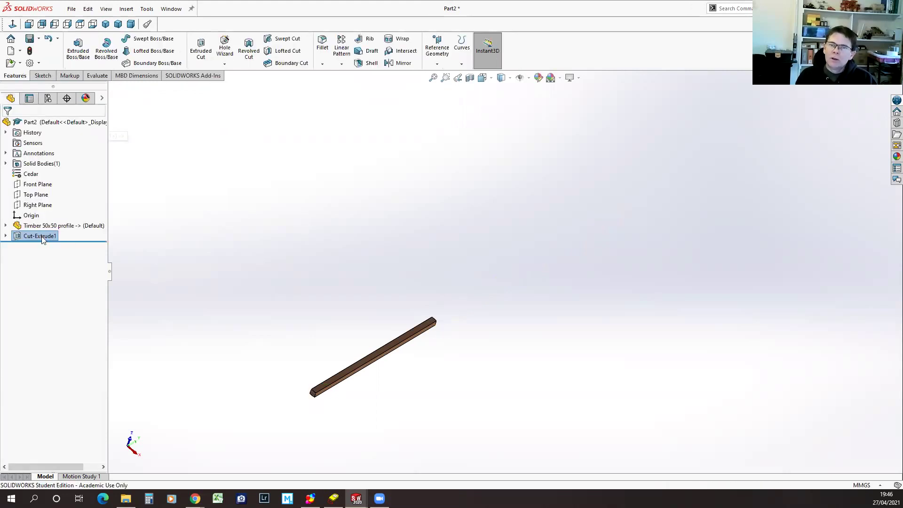
Show the cut feature's dimension on the timber and examine the shortened part from another angle
click(42, 237)
scroll(456, 337, down, 6)
middle_drag(456, 338, 436, 393)
scroll(547, 322, up, 3)
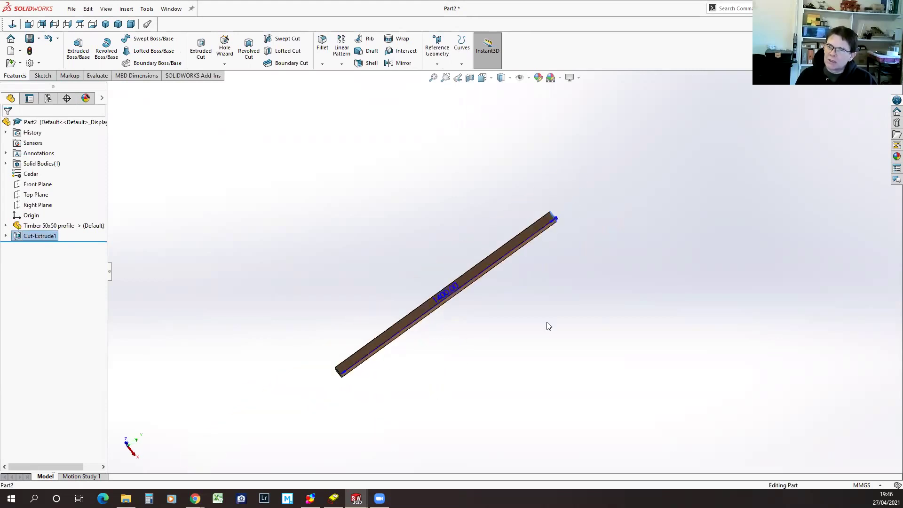
scroll(557, 325, up, 2)
scroll(486, 285, up, 1)
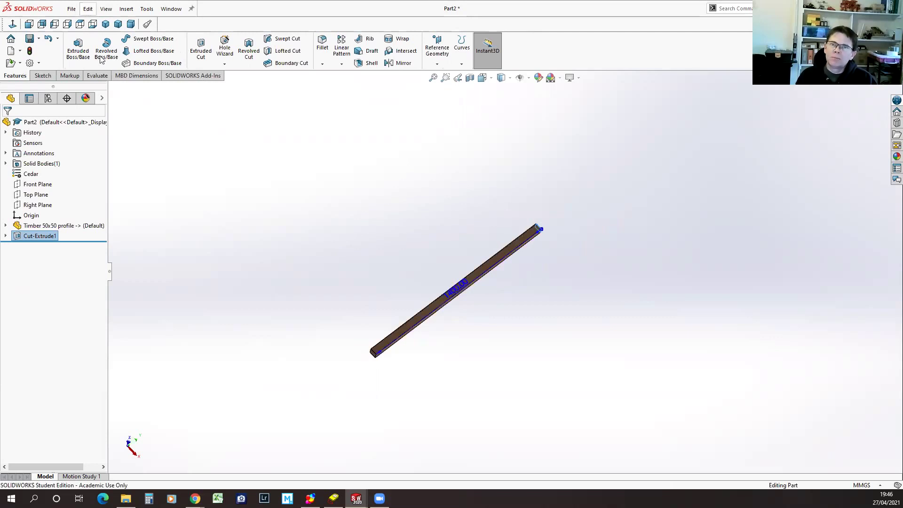
Start saving the part under a new name and browse to the Making > CAD > Training > CAD Club Session 3 folder
click(72, 9)
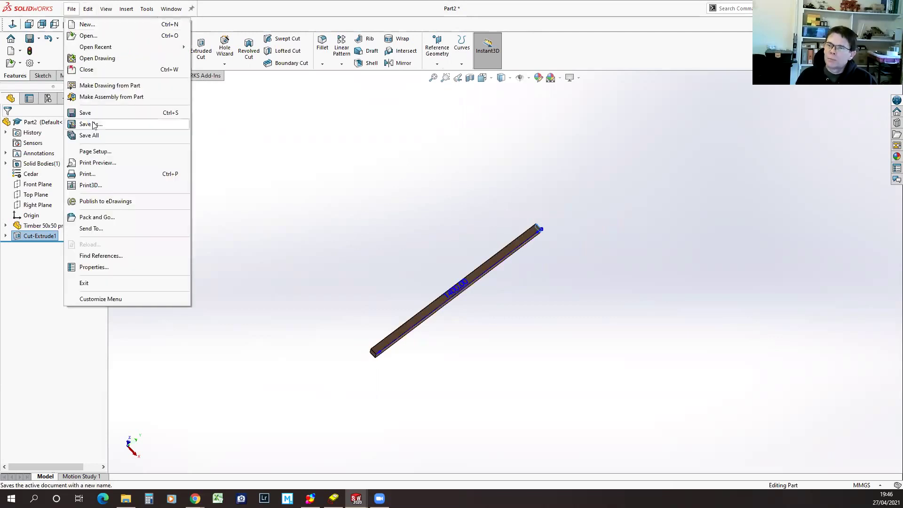
click(92, 123)
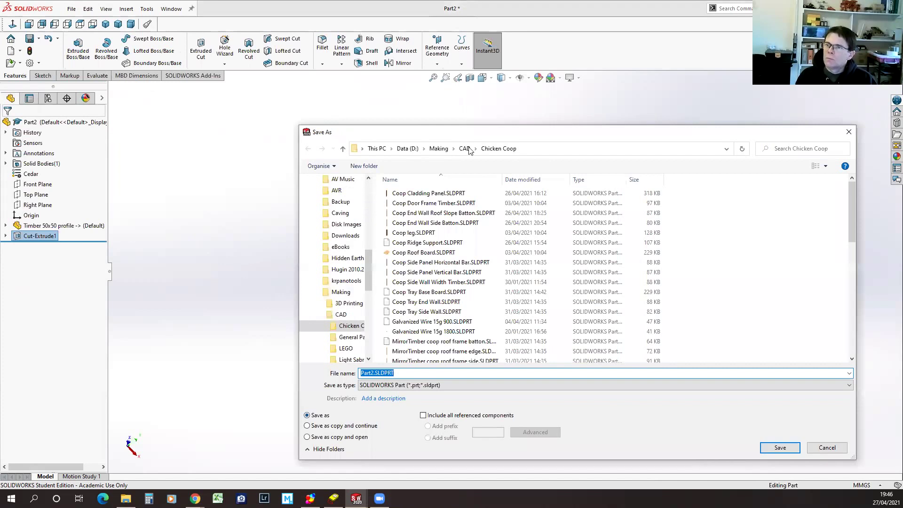
click(439, 149)
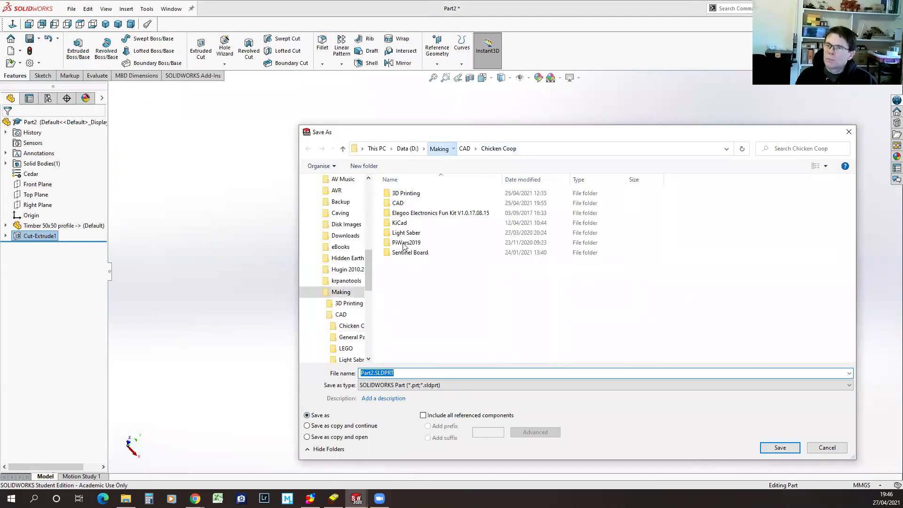
click(406, 205)
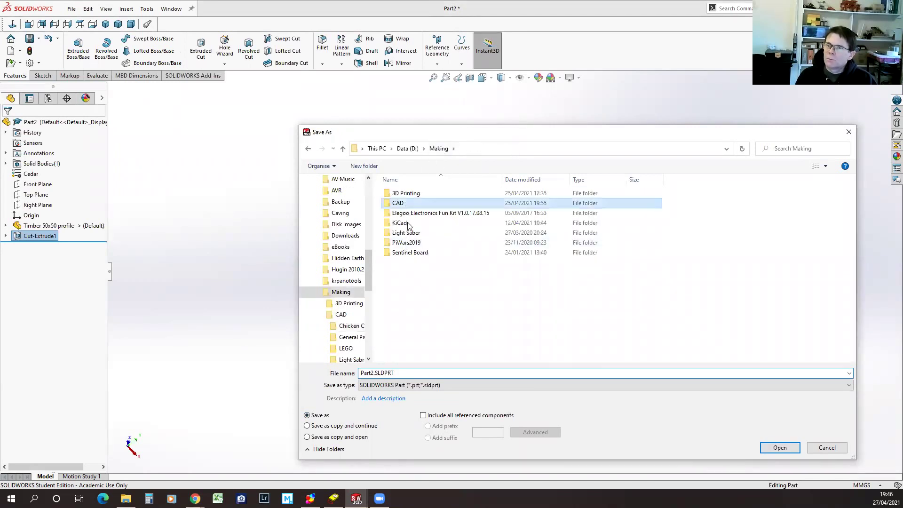
key(Return)
double_click(407, 264)
double_click(418, 204)
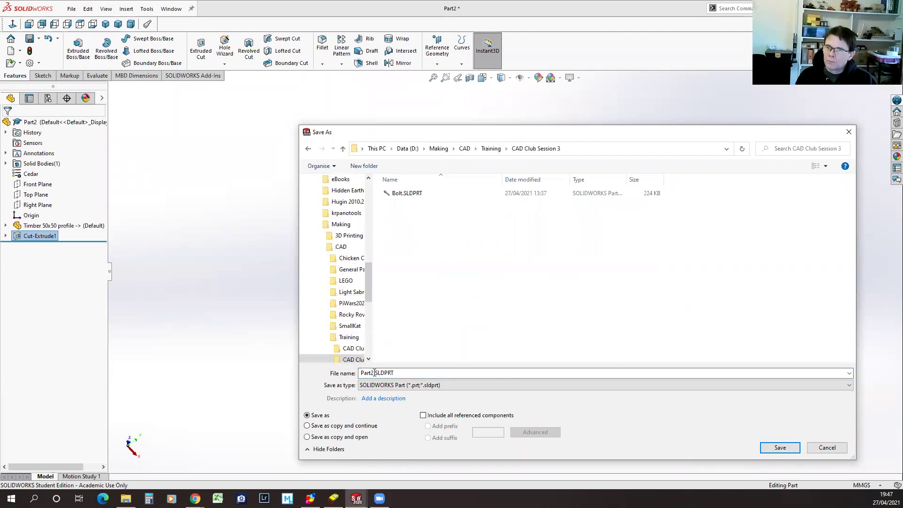
Save the part as Timber 1400, saving its modified components along with it
double_click(374, 373)
drag(374, 373, 359, 372)
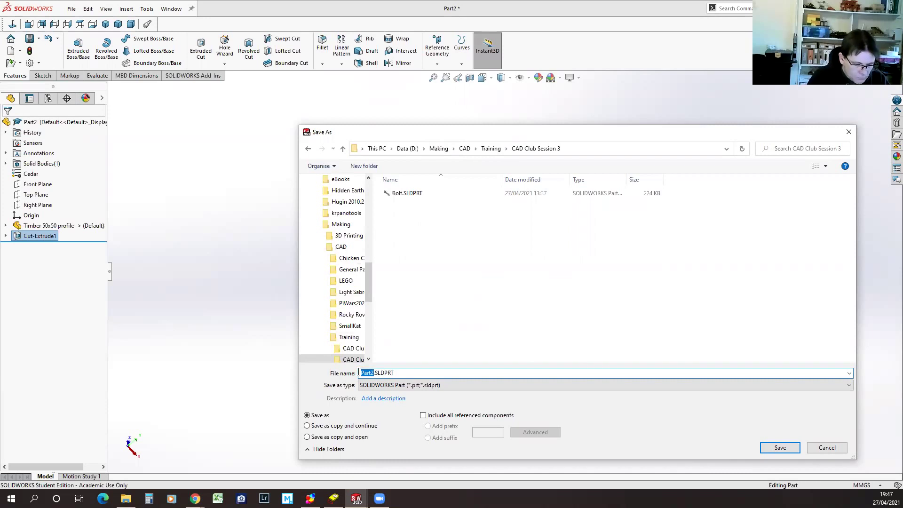
text(Tim)
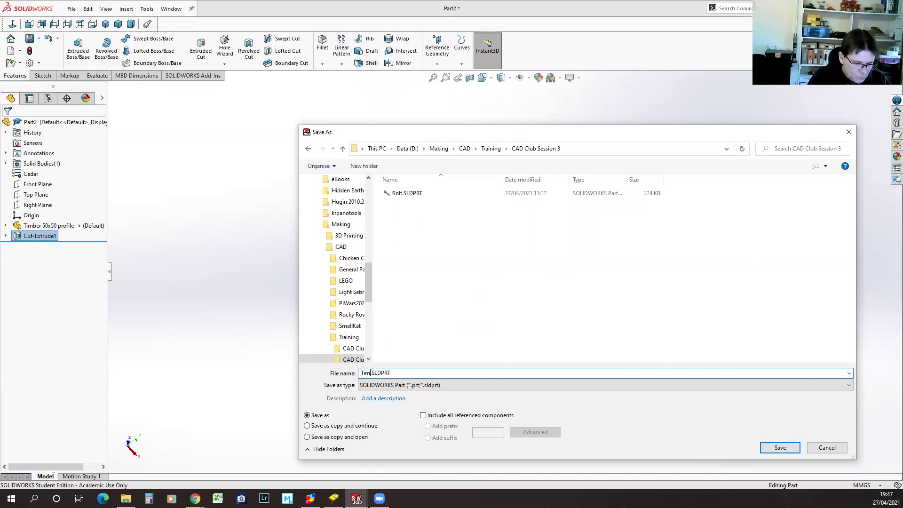
text(ber 1400)
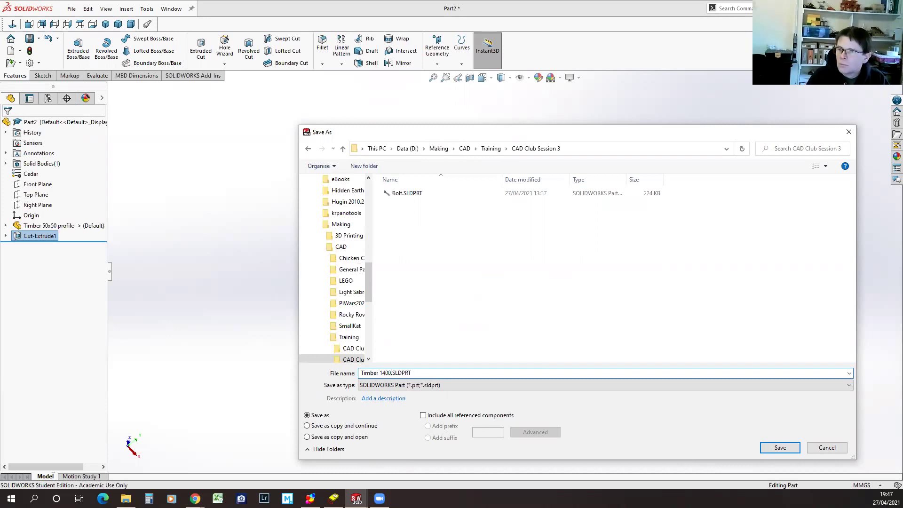
click(778, 448)
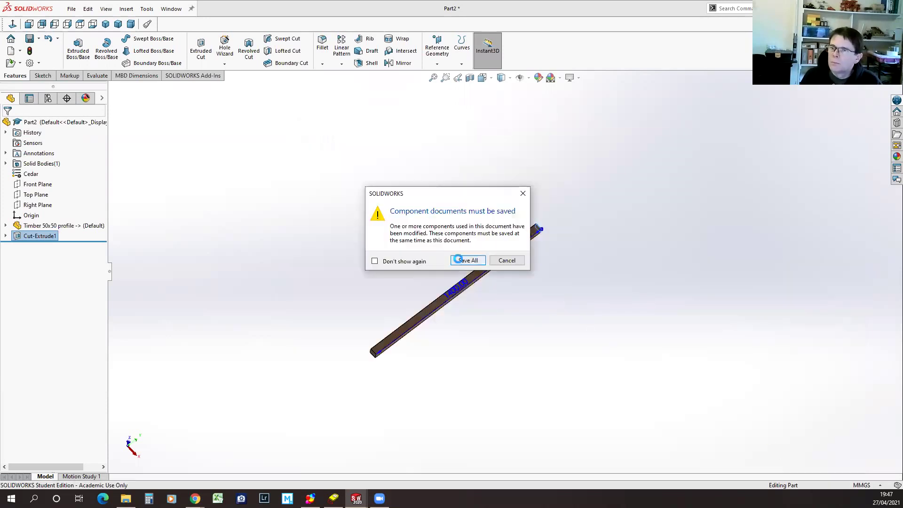
key(Return)
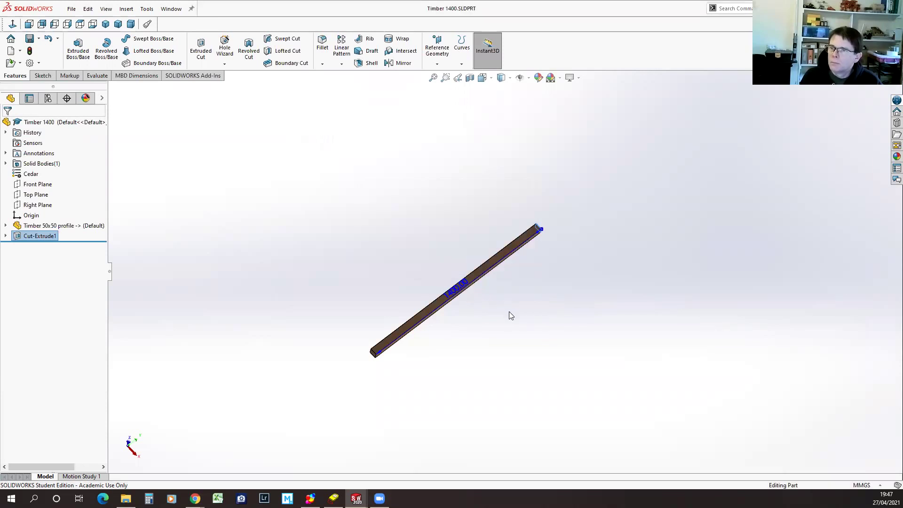
Set the timber cut's start offset dimension to 1800 mm and rebuild the part
click(446, 334)
middle_drag(437, 331, 405, 347)
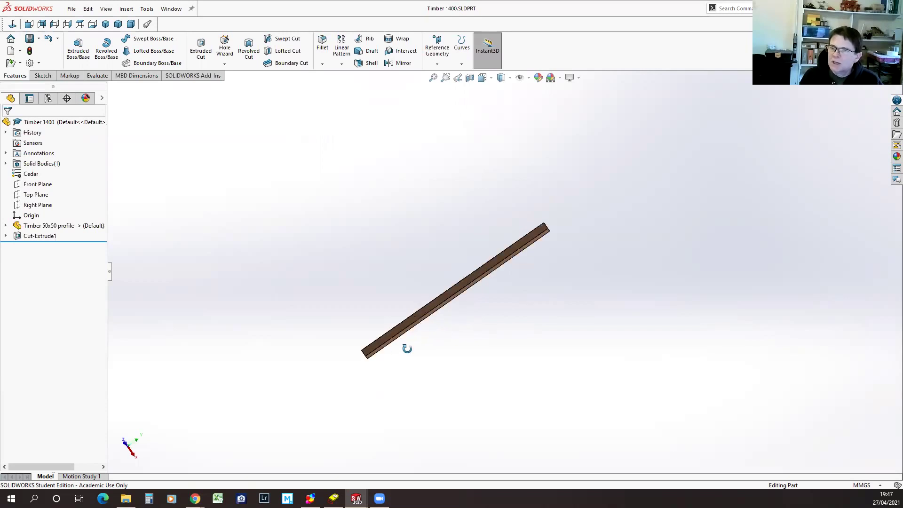
click(21, 238)
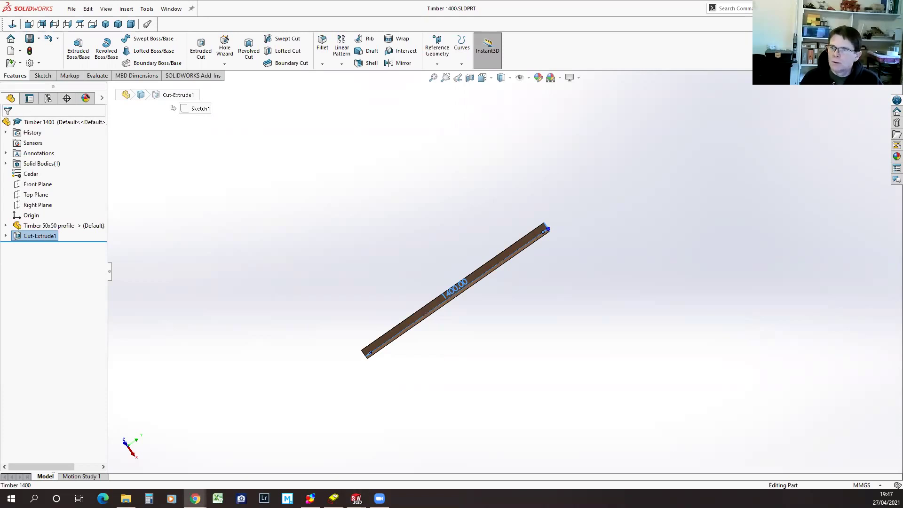
click(854, 402)
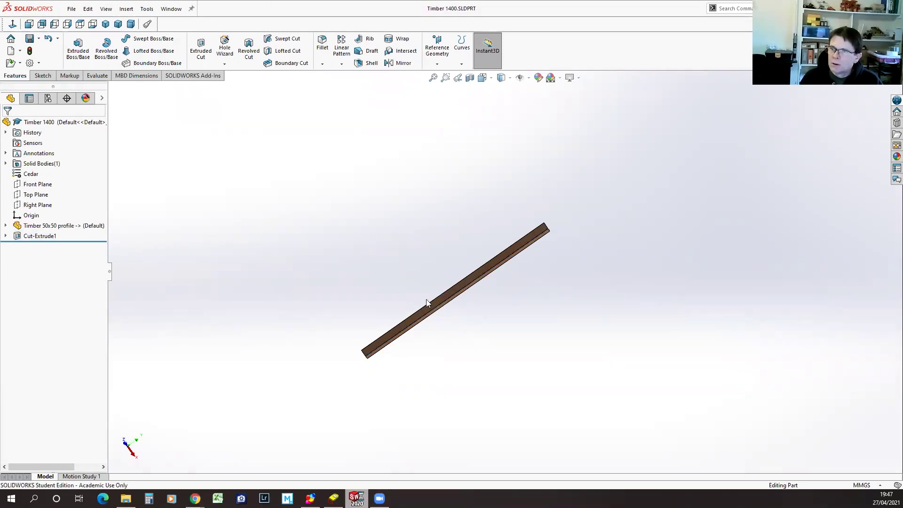
click(49, 236)
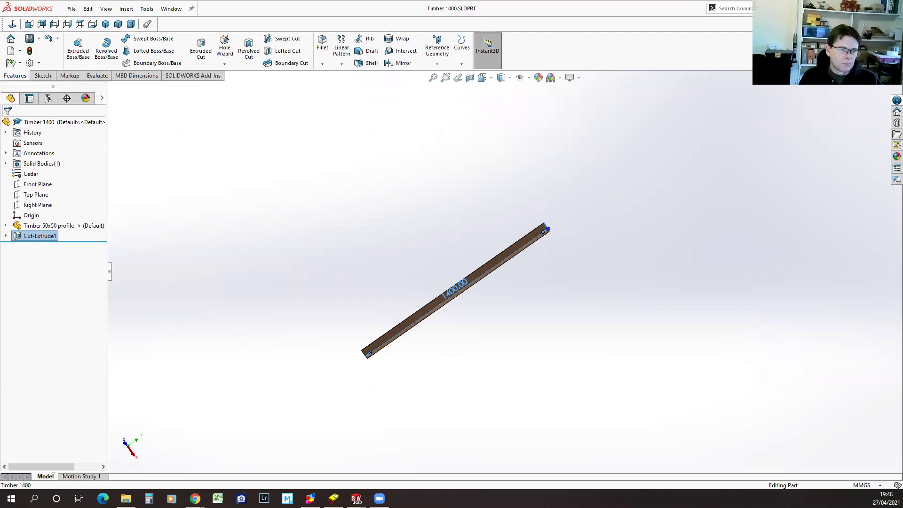
double_click(455, 289)
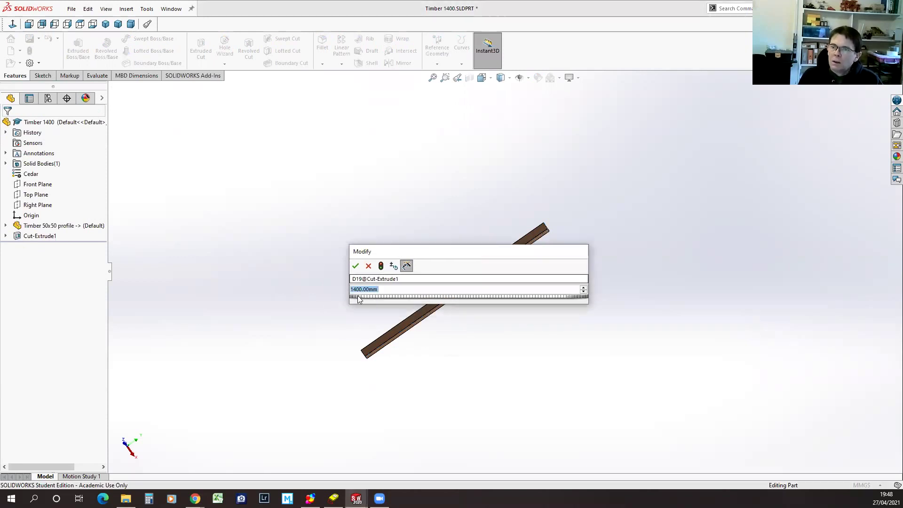
click(354, 289)
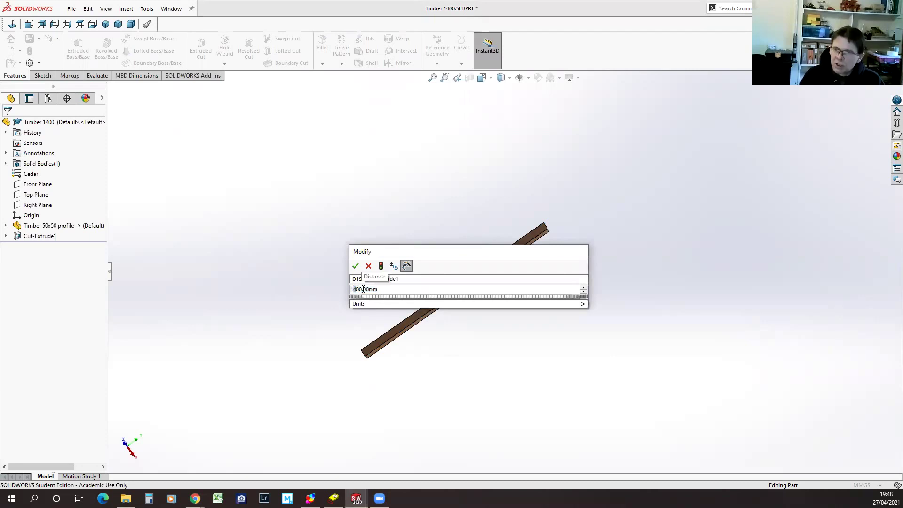
text(8)
click(356, 266)
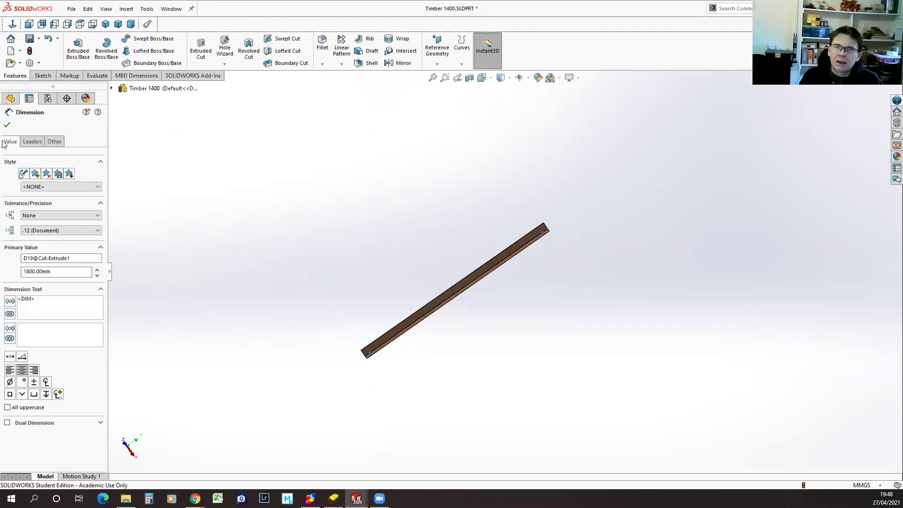
click(346, 251)
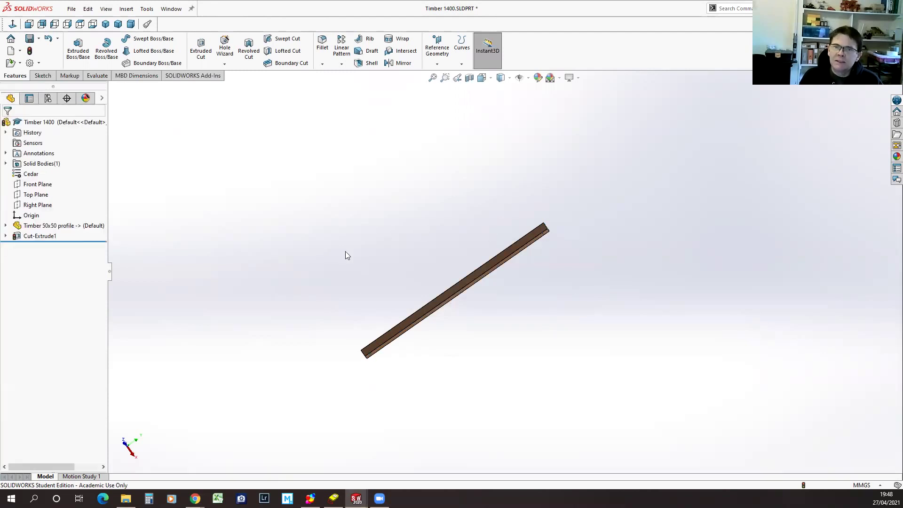
click(29, 50)
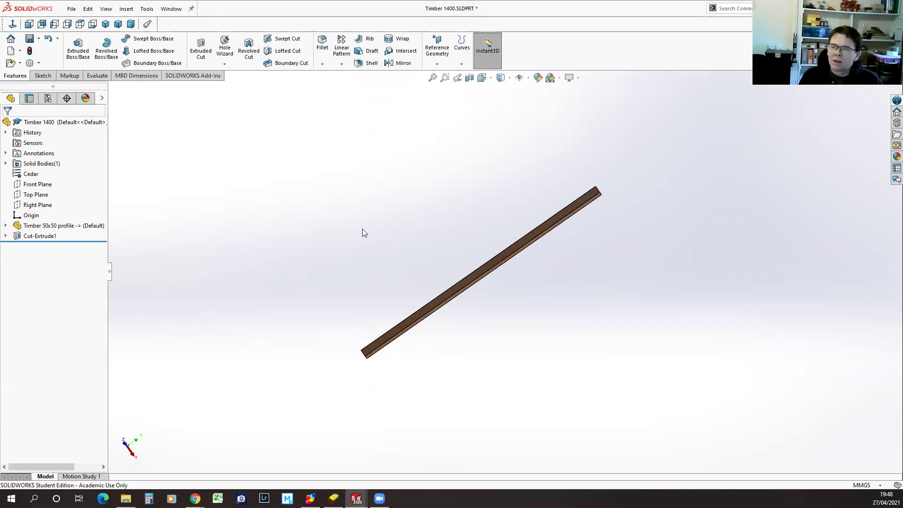
Save the lengthened timber under the new name Timber 1800 in the same folder
click(72, 10)
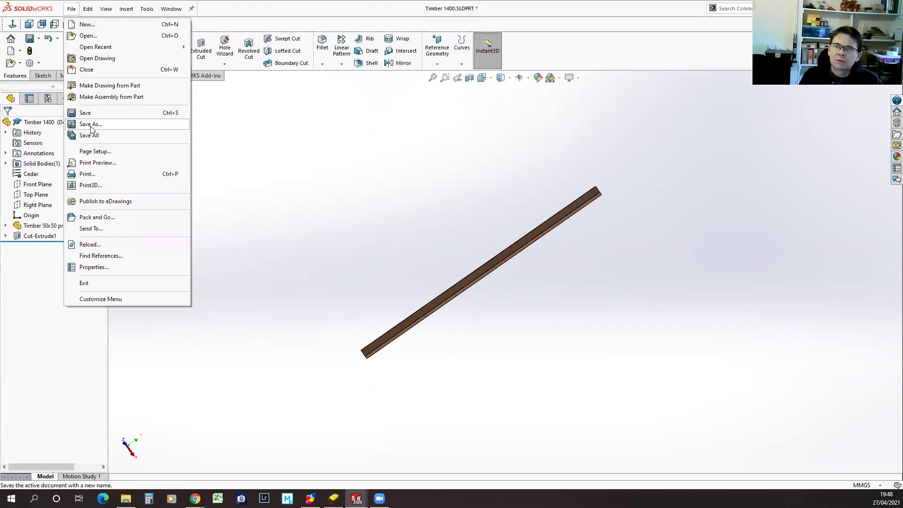
click(351, 259)
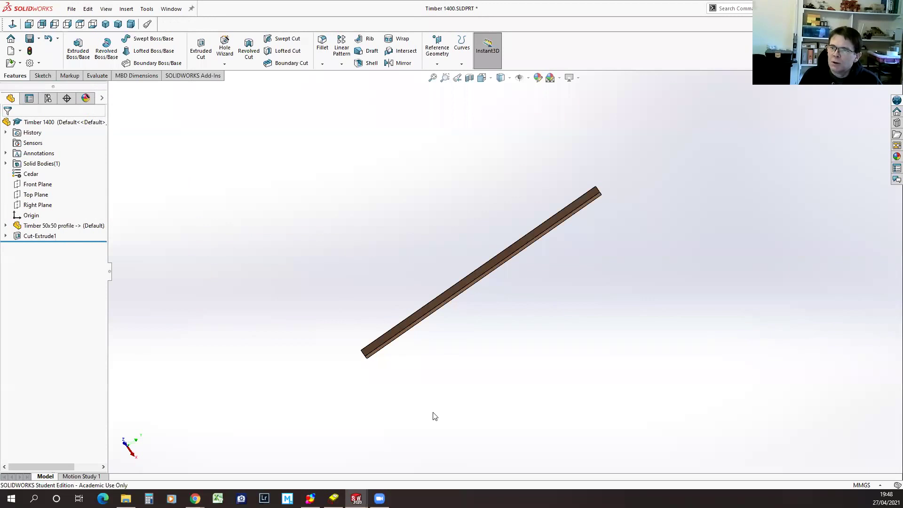
click(385, 373)
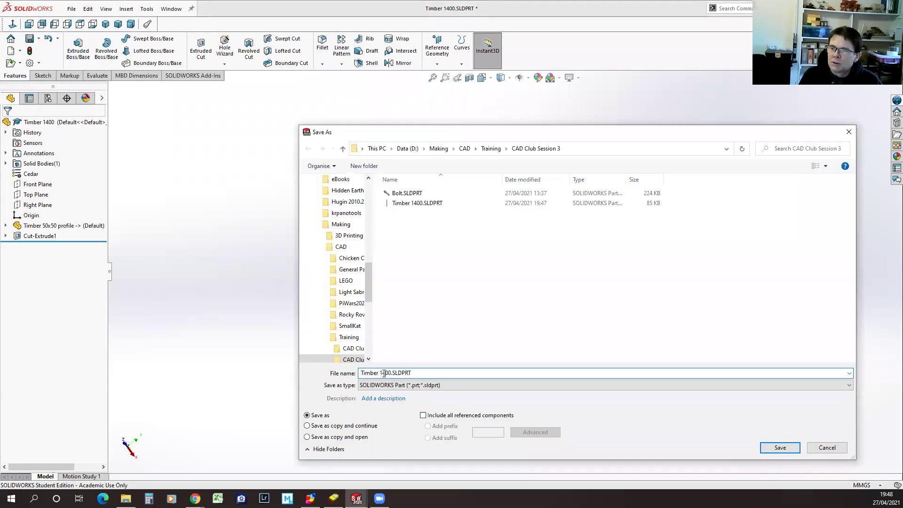
key(BackSpace)
text(8)
key(Return)
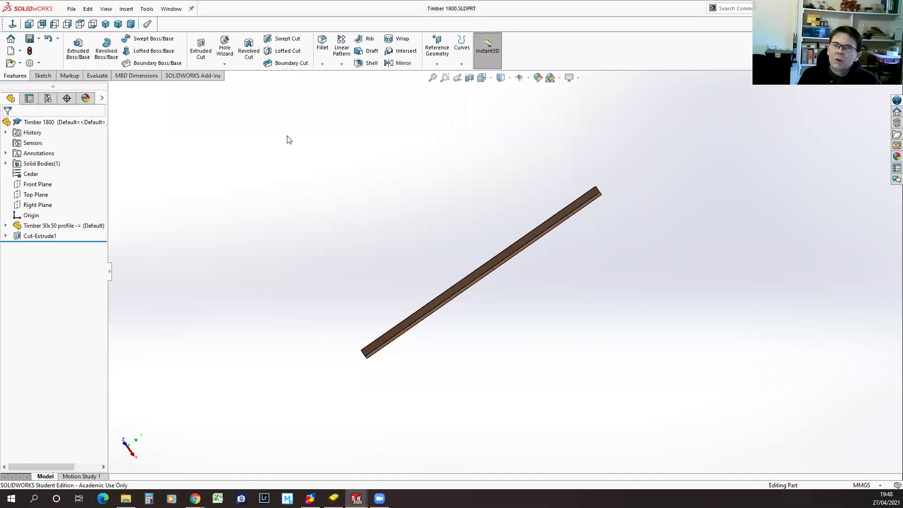
Create a new assembly from the Timber 1800 part and place the timber as its first component
click(72, 9)
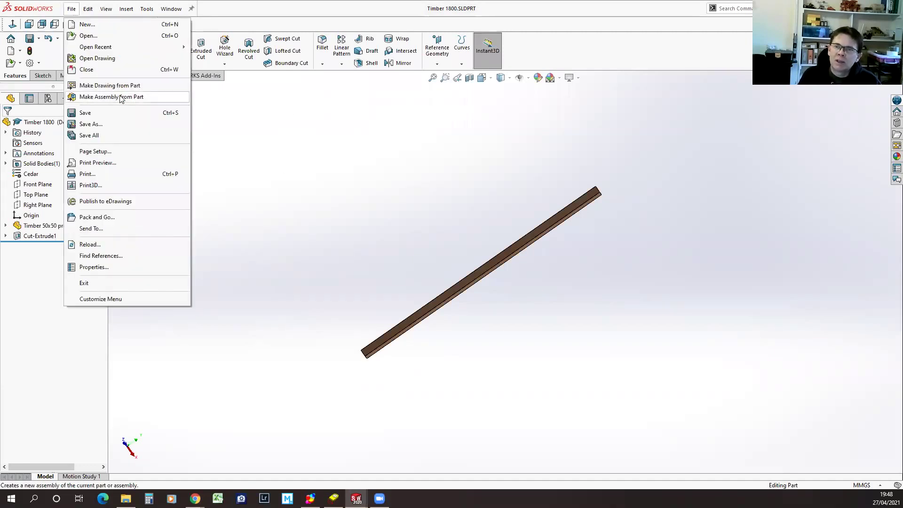
click(121, 98)
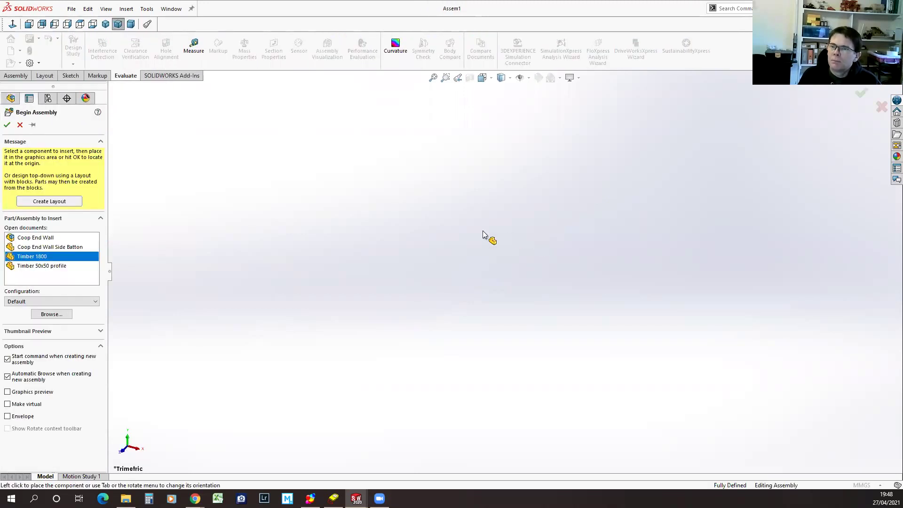
click(455, 240)
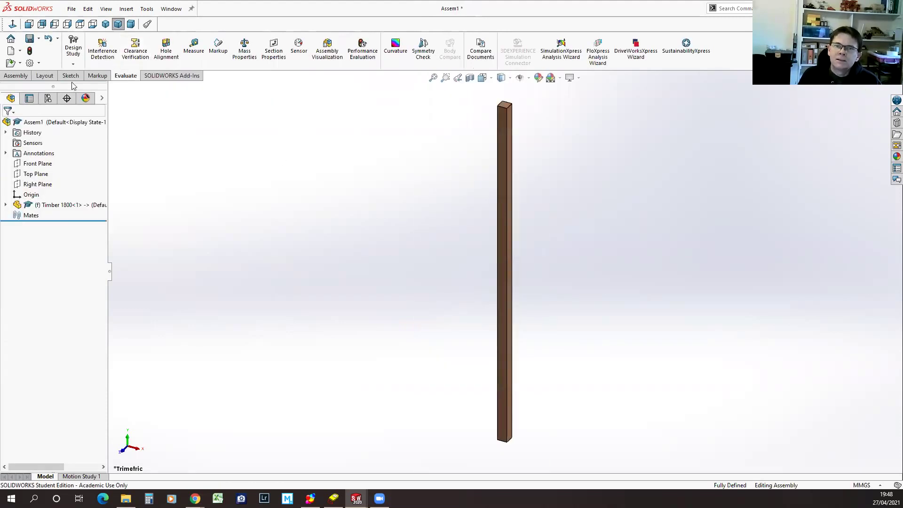
Insert a second Timber 1800 into the assembly, standing beside the first one
click(12, 76)
click(113, 49)
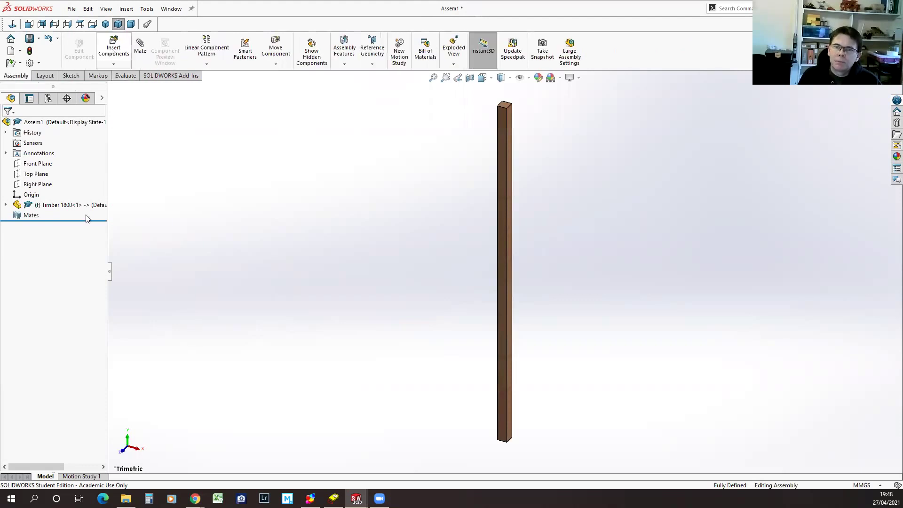
click(32, 248)
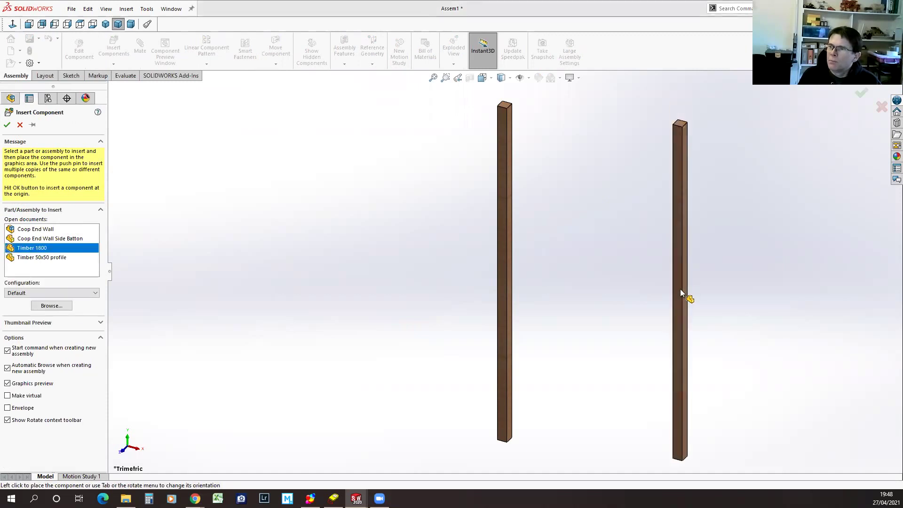
click(584, 292)
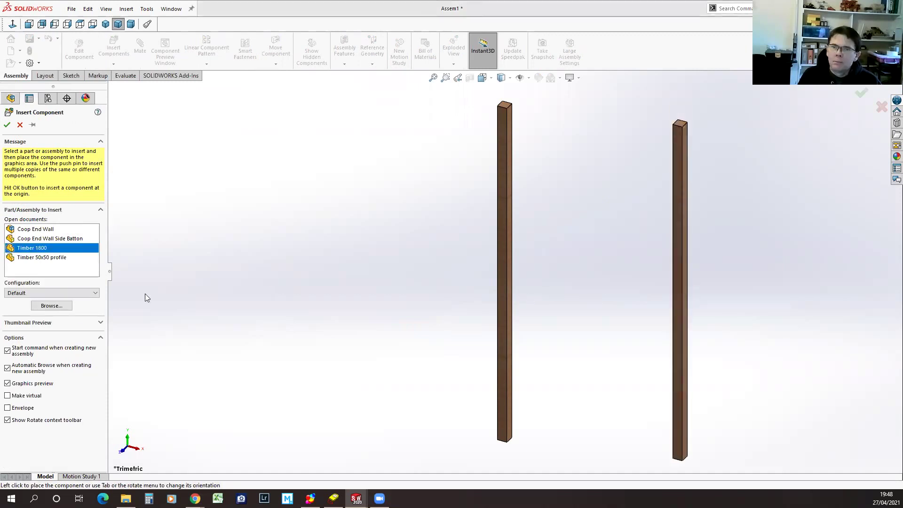
Insert Timber 1400.SLDPRT from the CAD Club Session 3 folder and place it beside the two 1800 timbers
click(114, 49)
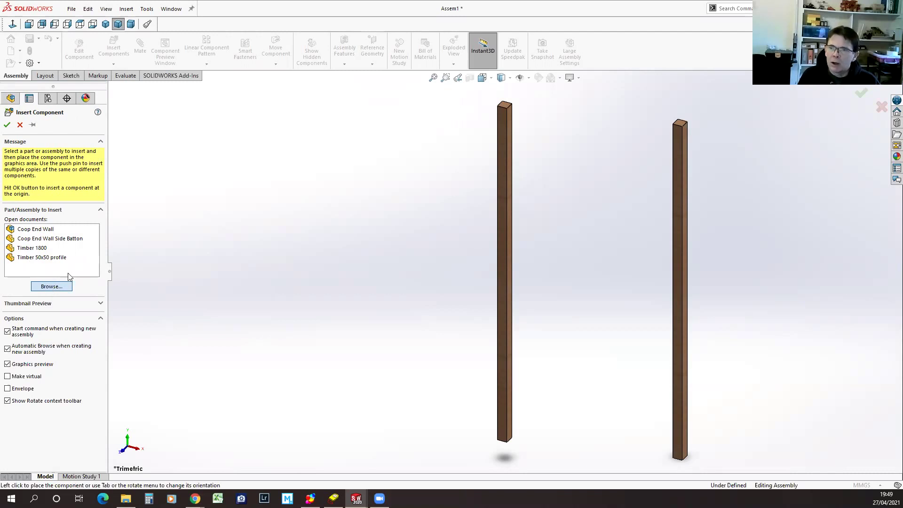
click(49, 287)
click(468, 204)
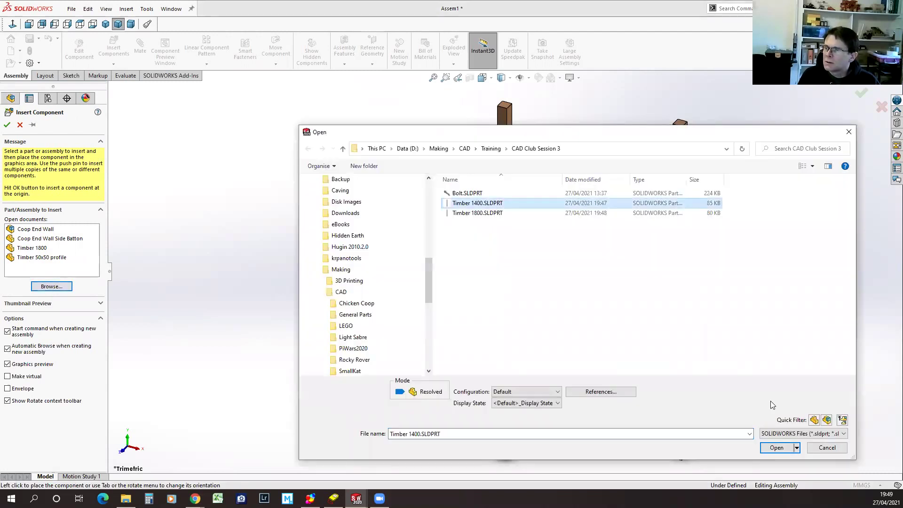
click(776, 447)
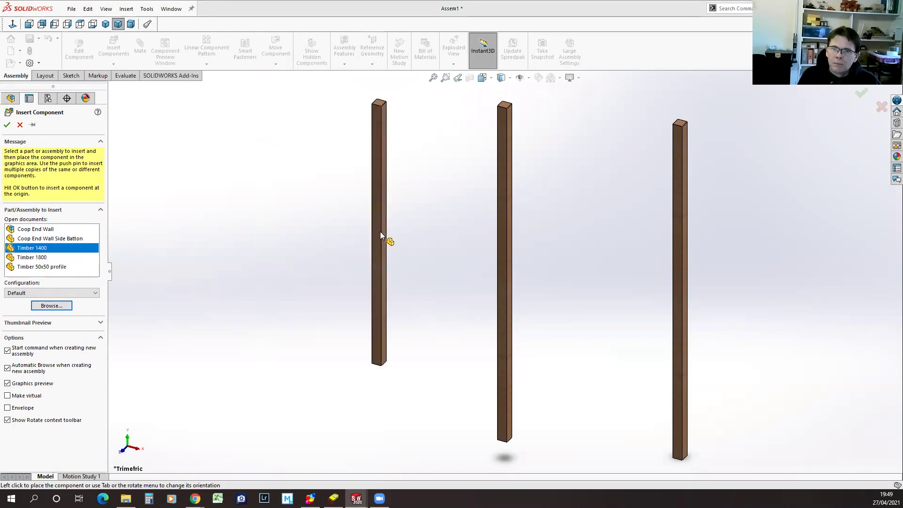
click(379, 263)
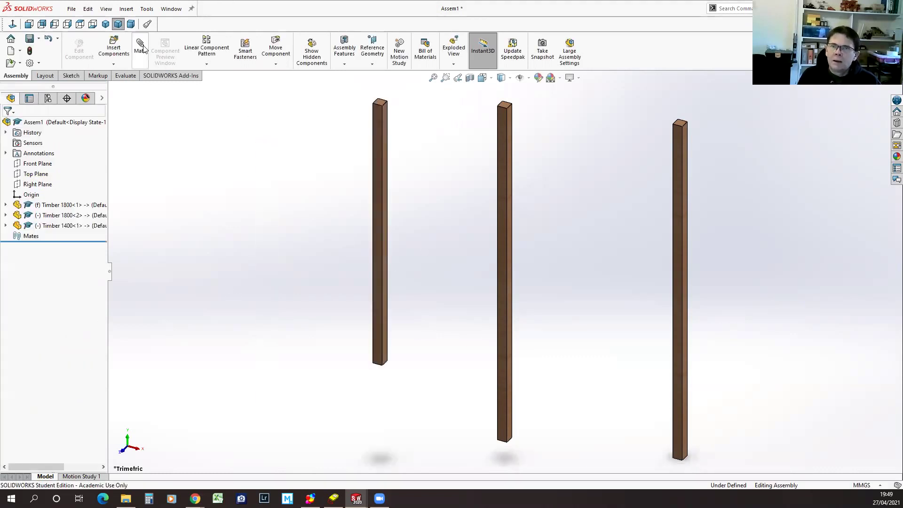
Add a coincident mate between a long side face of the Timber 1400 and the top end of the second Timber 1800
click(385, 110)
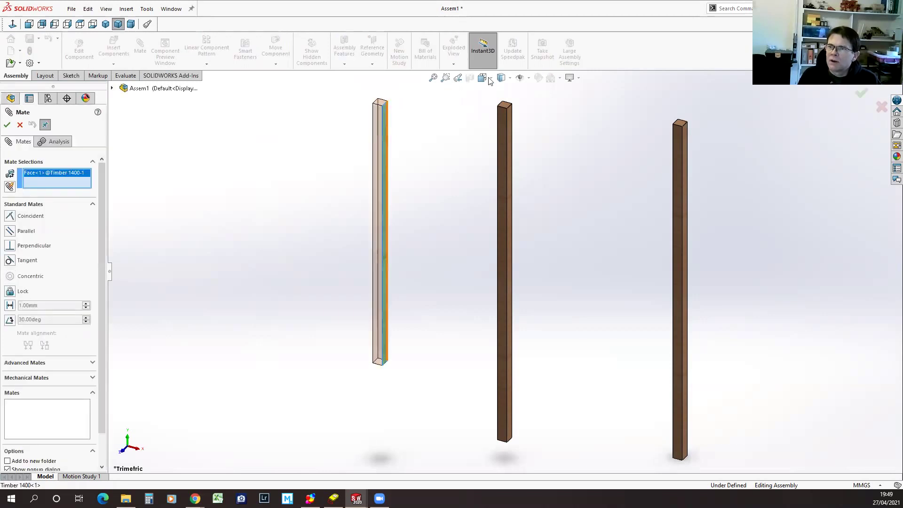
click(679, 125)
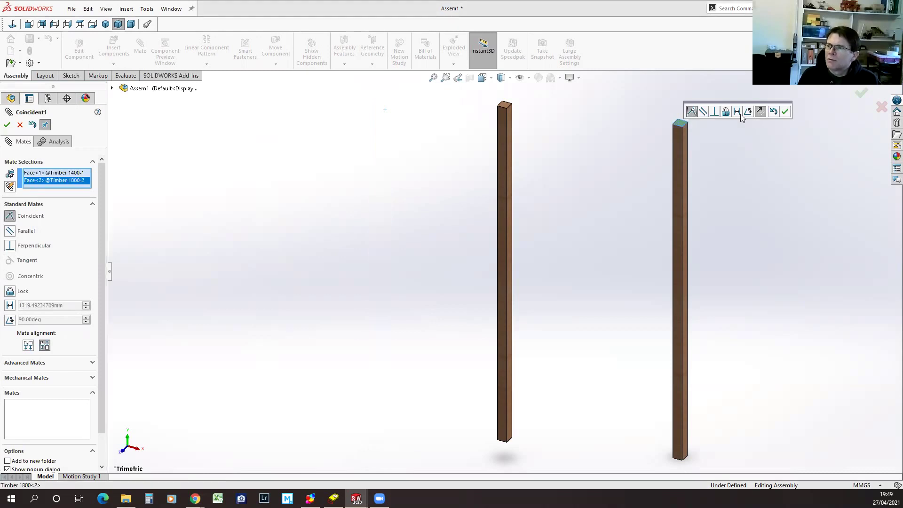
click(785, 112)
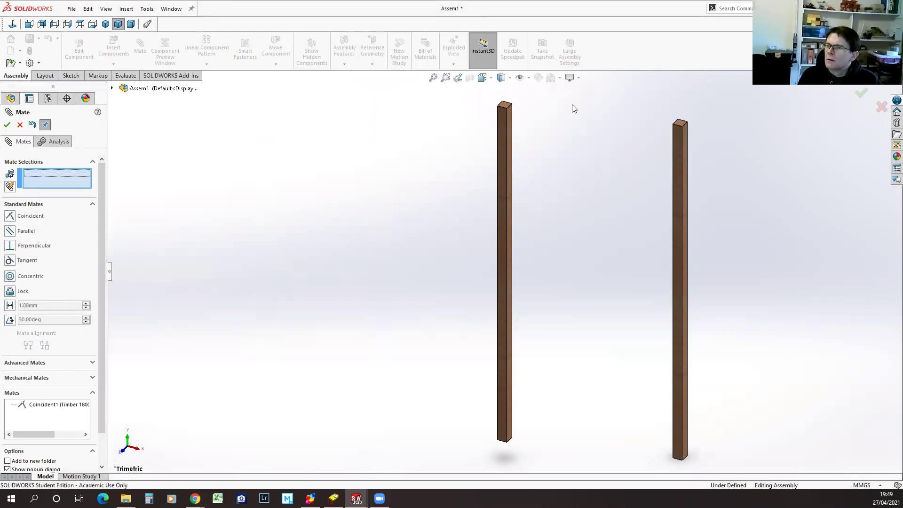
Mate the Timber 1400's end face coincident with the outer side face of the second Timber 1800
scroll(504, 207, up, 5)
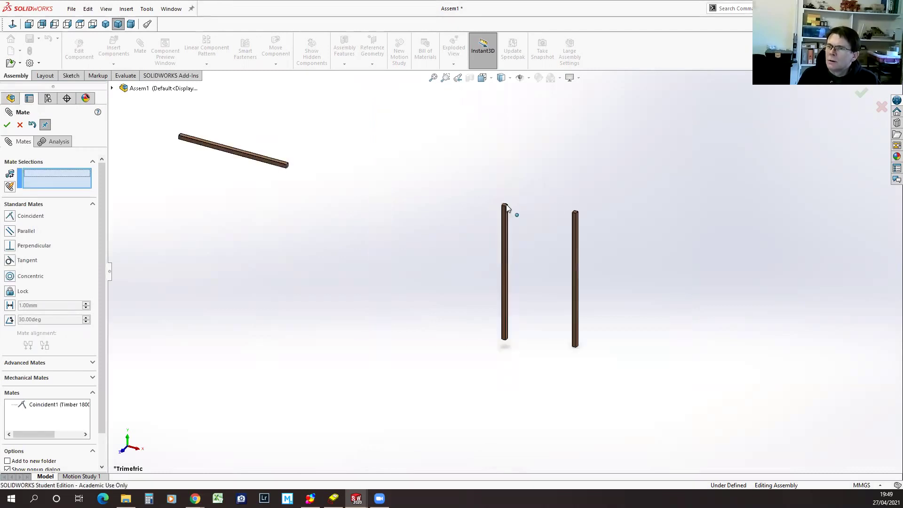
scroll(330, 184, down, 3)
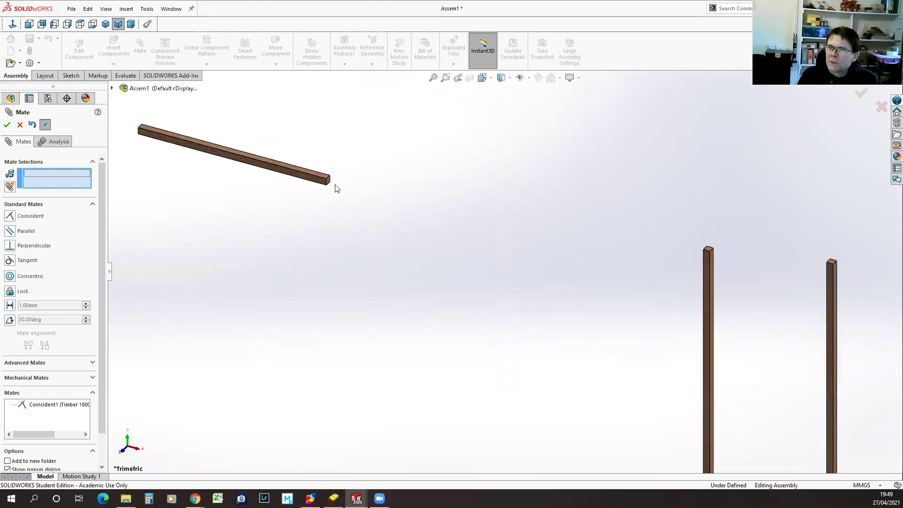
click(328, 182)
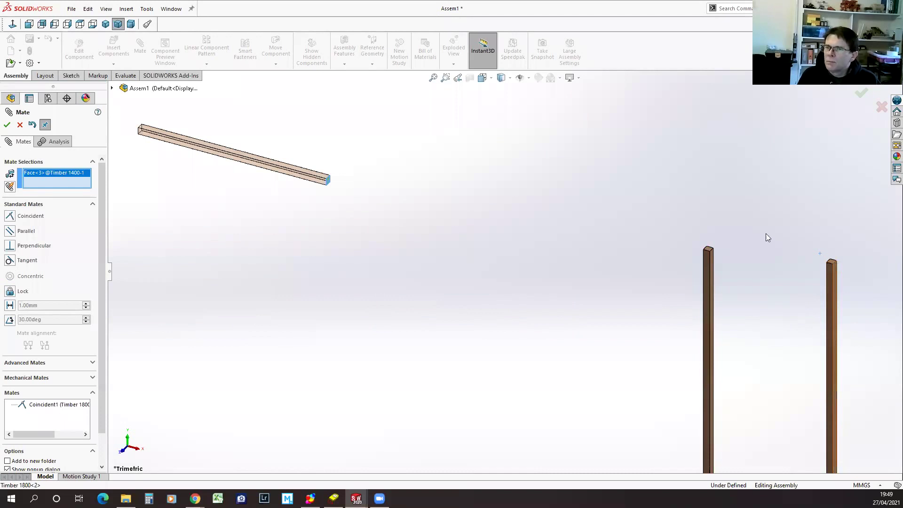
click(834, 274)
click(890, 258)
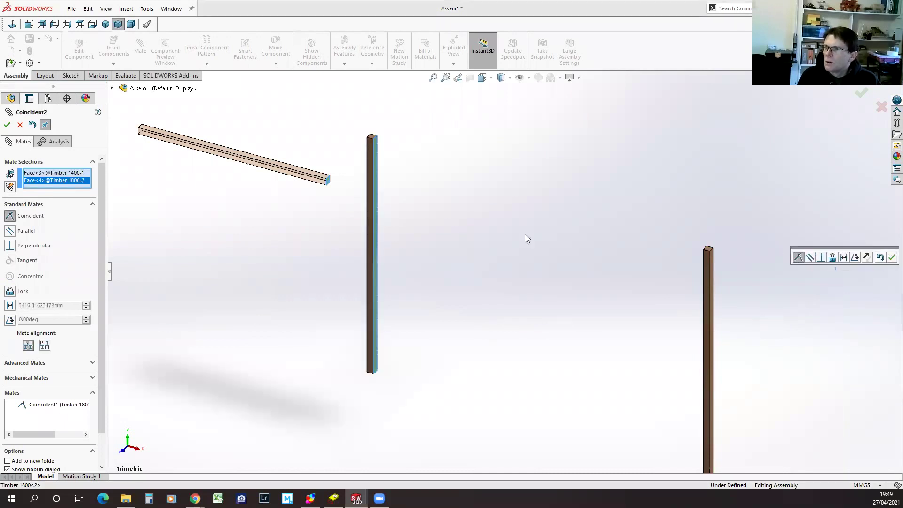
Align the Timber 1400's front face with the front faces of both Timber 1800 posts using coincident mates
click(322, 179)
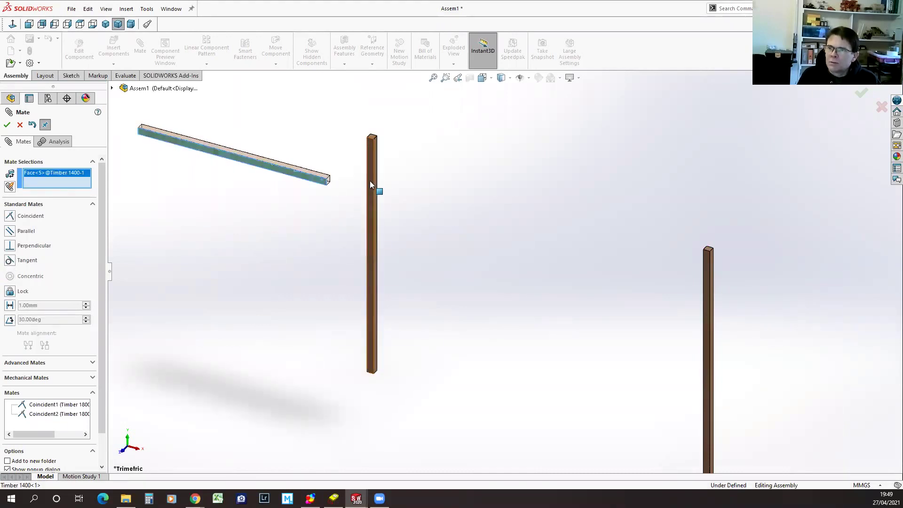
click(370, 180)
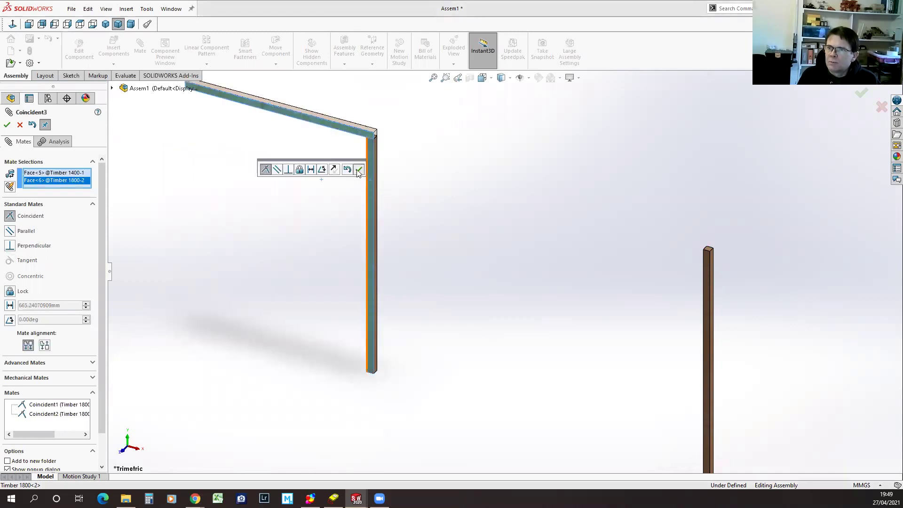
click(708, 263)
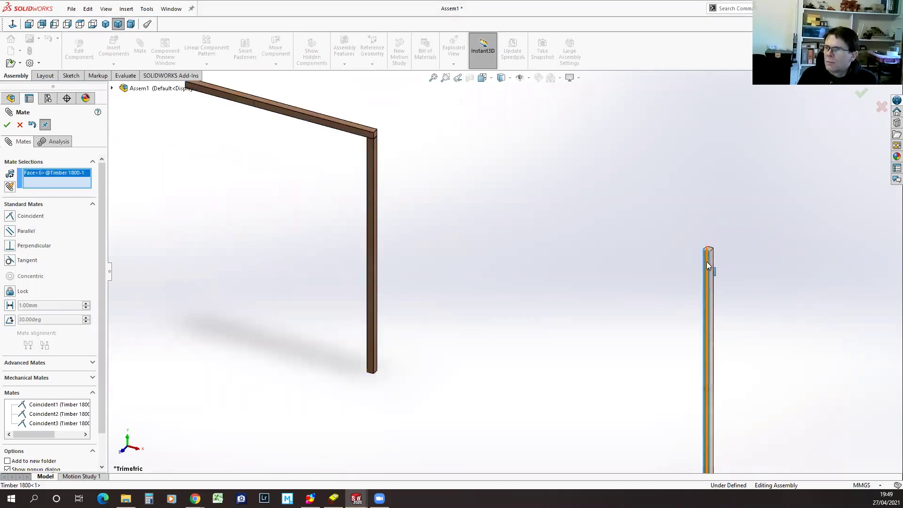
click(332, 128)
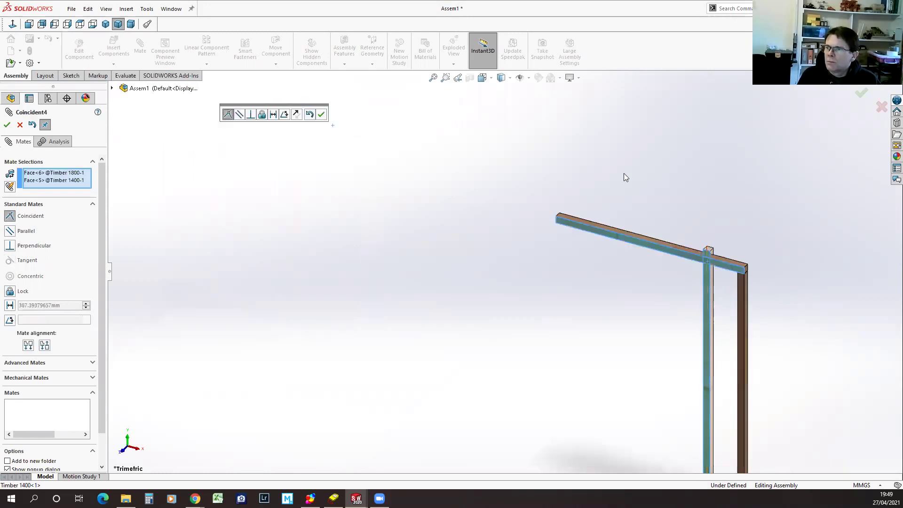
Mate the top end of the fixed Timber 1800 coincident with the underside of the Timber 1400 crossbar
click(707, 249)
middle_drag(610, 301, 636, 116)
middle_drag(581, 245, 570, 280)
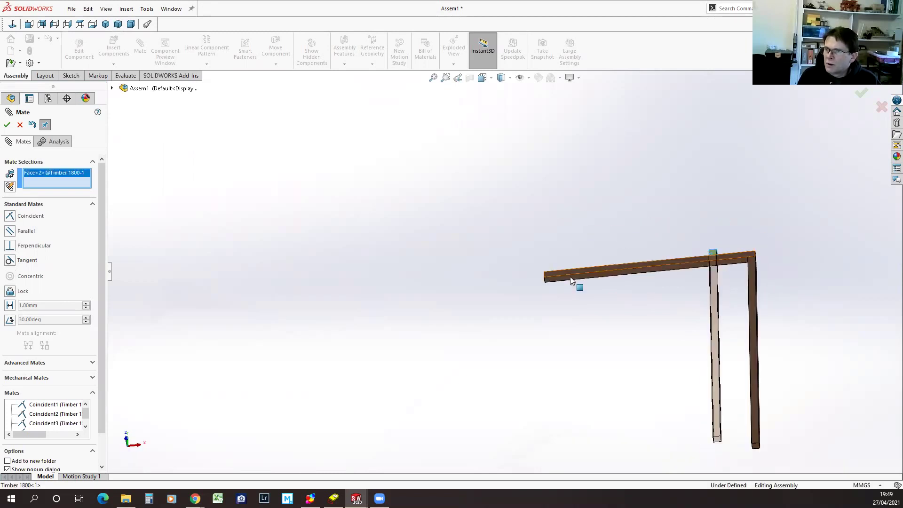
scroll(537, 273, down, 5)
click(538, 272)
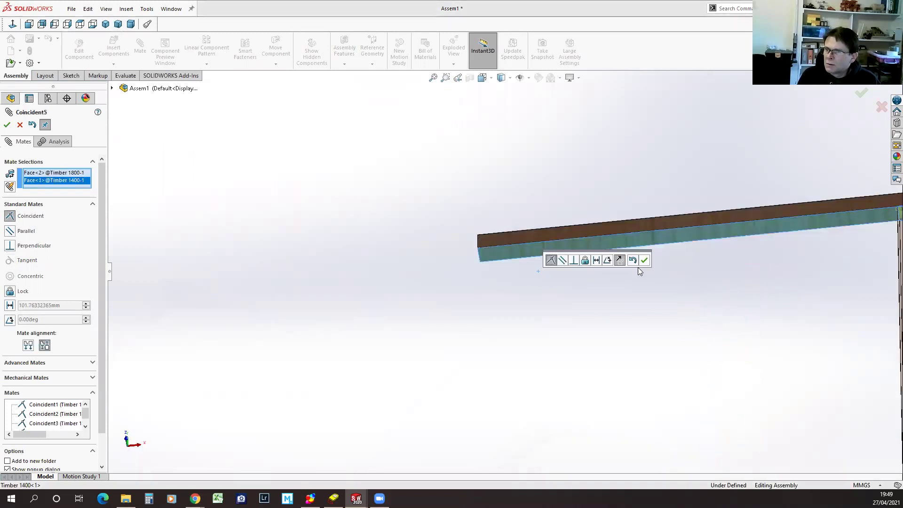
click(645, 260)
Mate the crossbar's free end flush with the fixed post's outer side, show the frame in dimetric view, and finish mating
scroll(585, 343, up, 5)
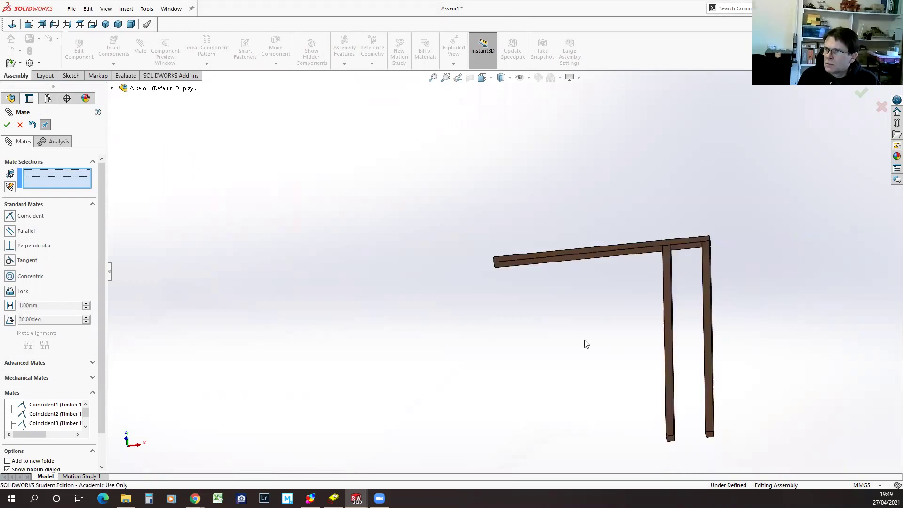
middle_drag(590, 313, 606, 307)
click(606, 305)
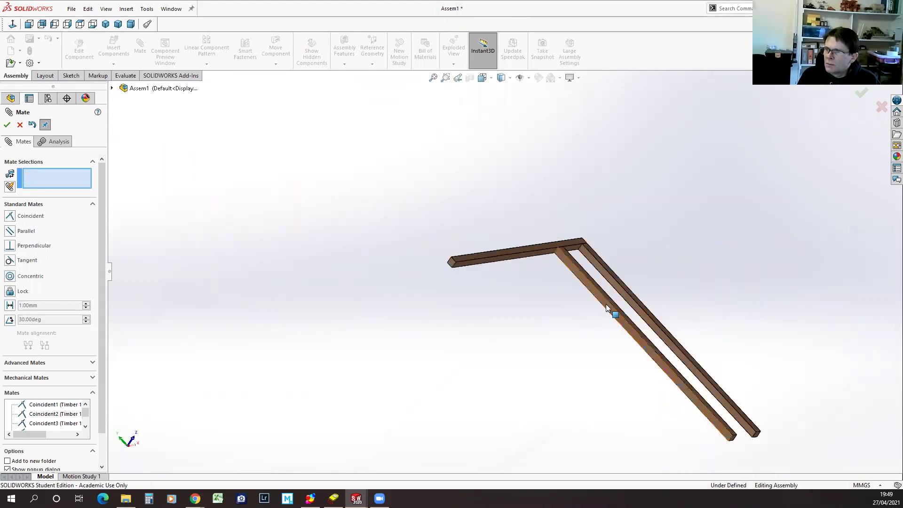
click(451, 266)
click(558, 252)
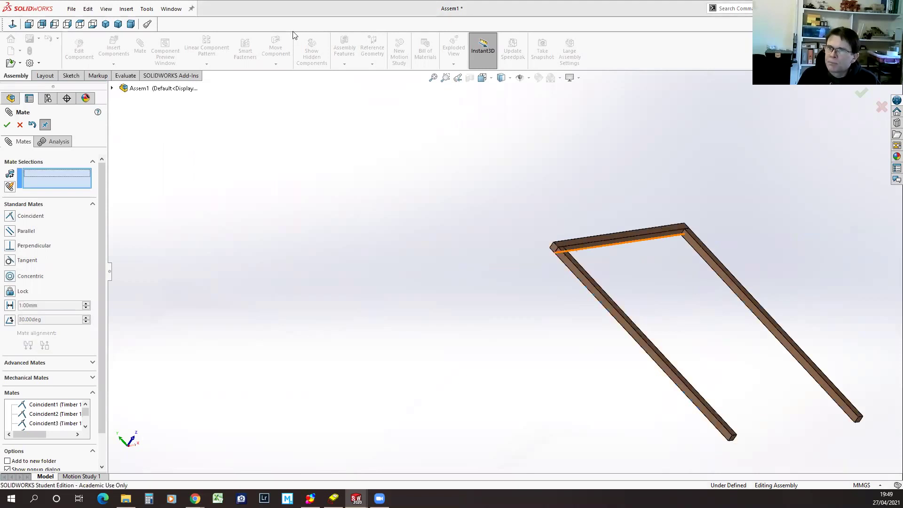
click(131, 24)
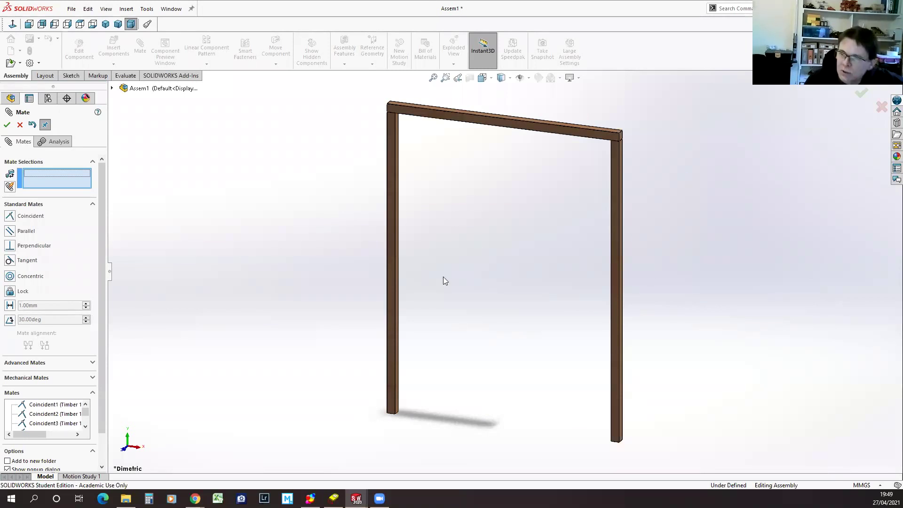
click(7, 124)
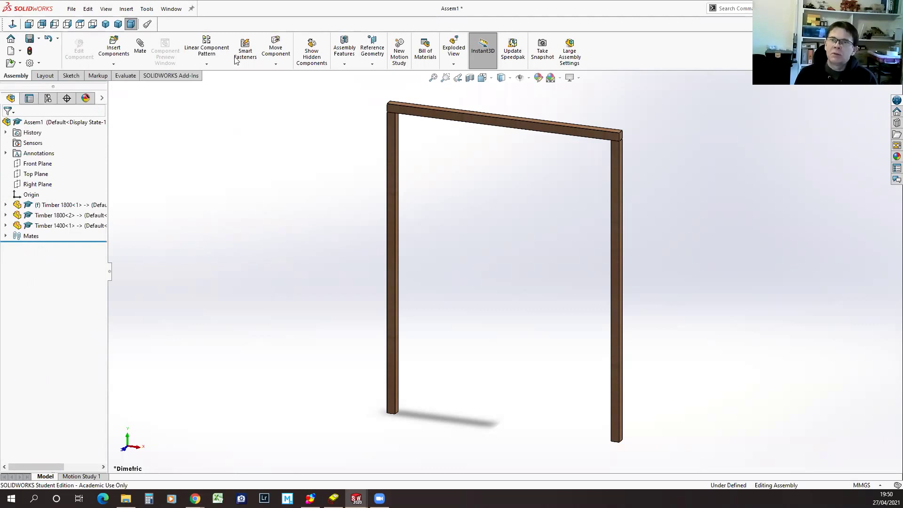
Switch to the Timber 50x50 profile part and save it under the same name in the CAD Club Session 3 folder
click(172, 9)
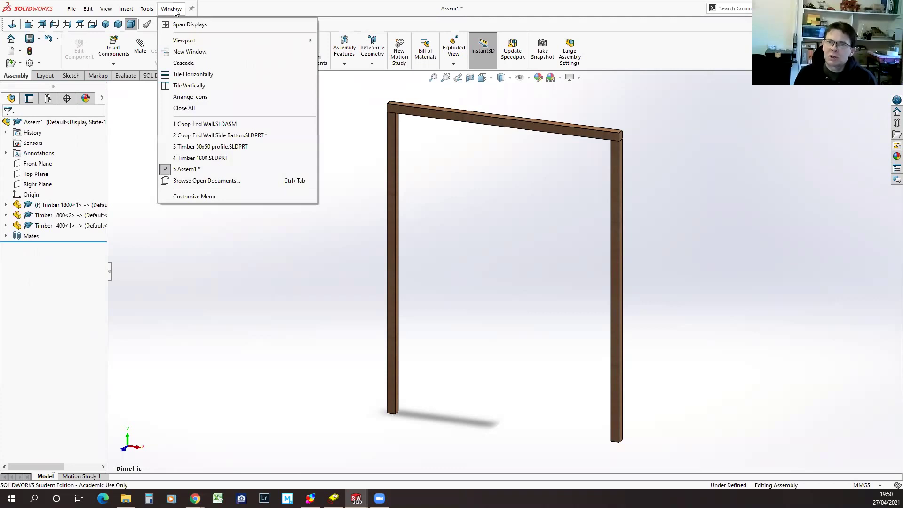
click(218, 149)
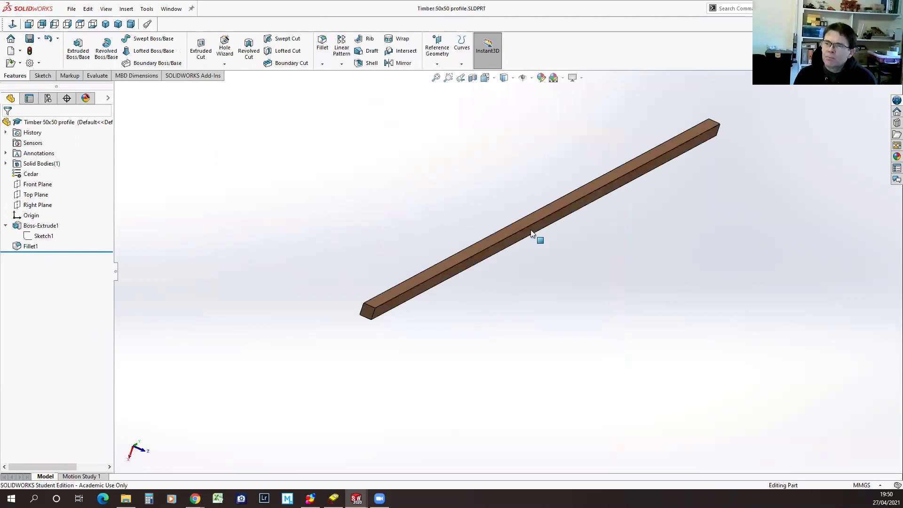
click(71, 9)
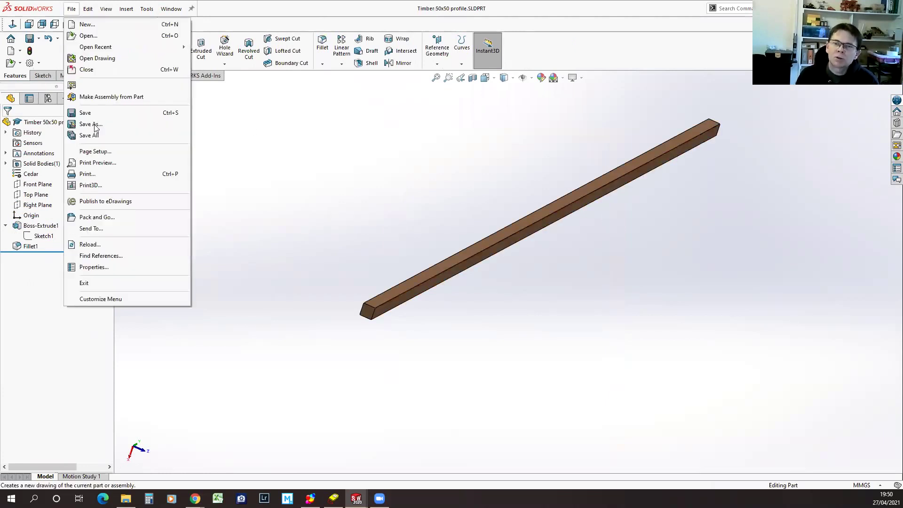
click(96, 126)
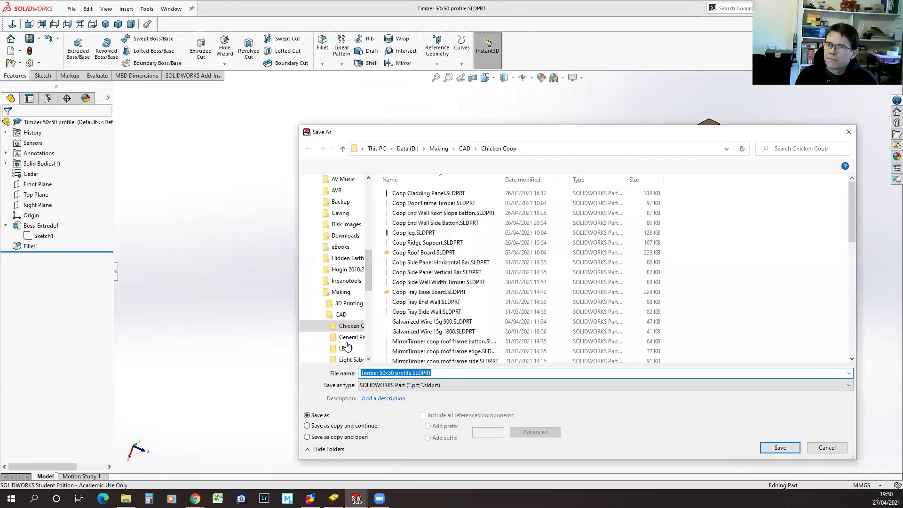
scroll(347, 347, down, 1)
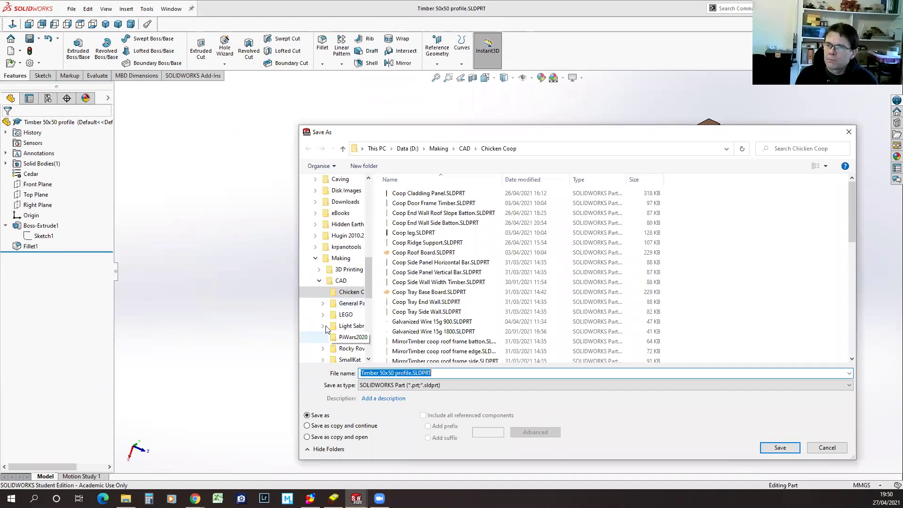
scroll(325, 329, down, 2)
click(350, 348)
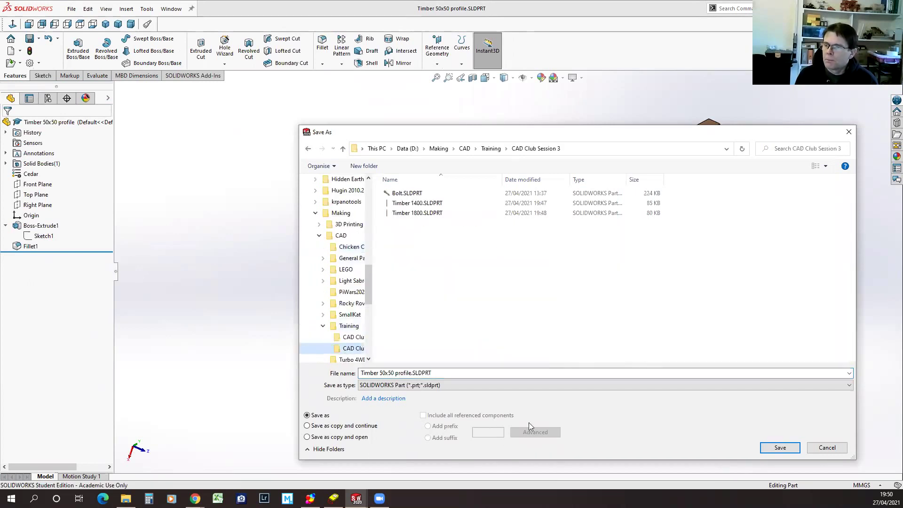
click(772, 448)
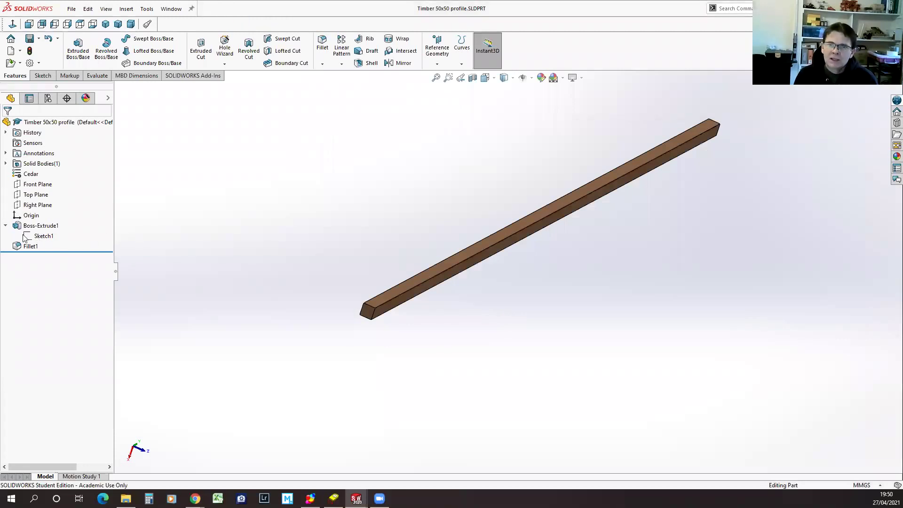
Set both cross-section dimensions of the Timber 50x50 profile sketch to 45 mm
click(372, 308)
scroll(443, 294, down, 5)
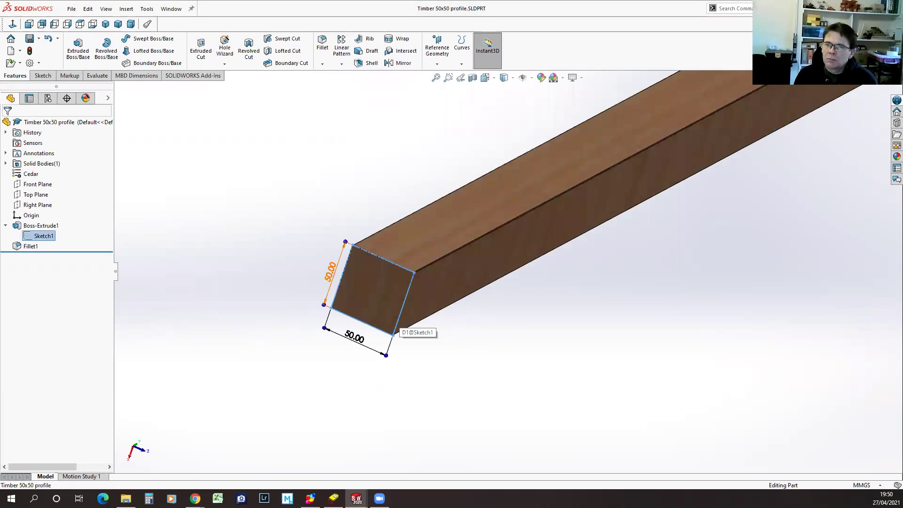
scroll(420, 298, down, 3)
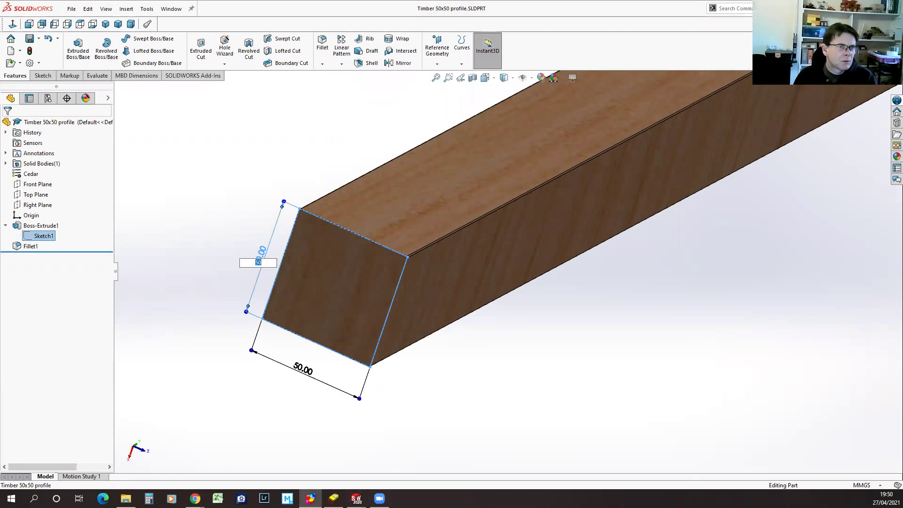
click(261, 263)
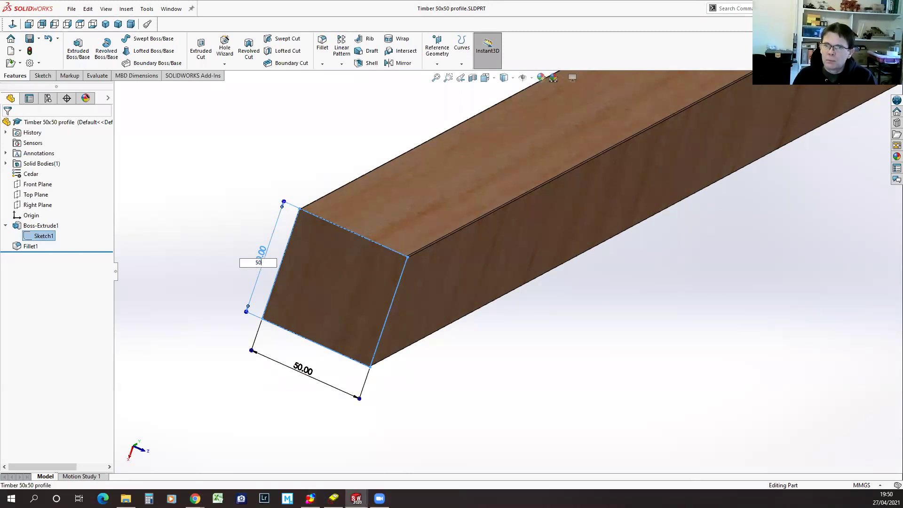
key(BackSpace)
key(BackSpace)
text(45)
click(304, 372)
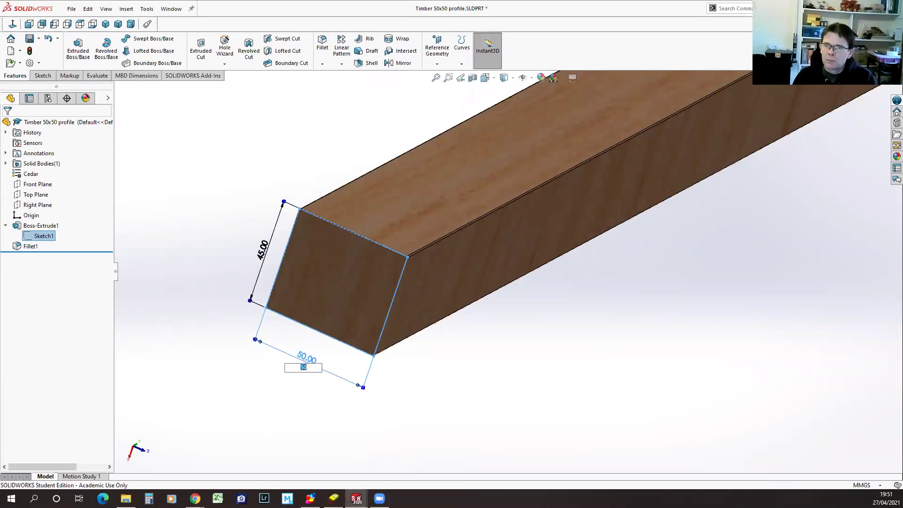
key(Return)
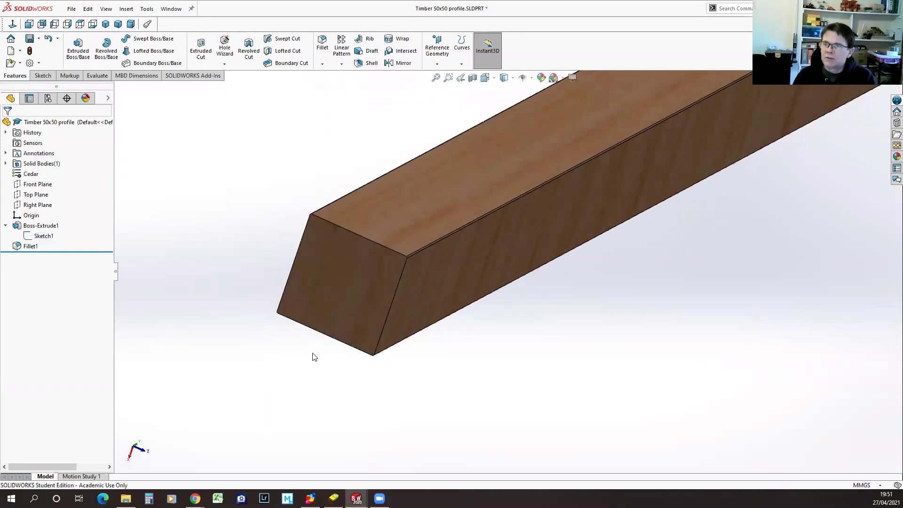
Edit the fillet on the timber's four long edges and set its radius to 2 mm
click(23, 246)
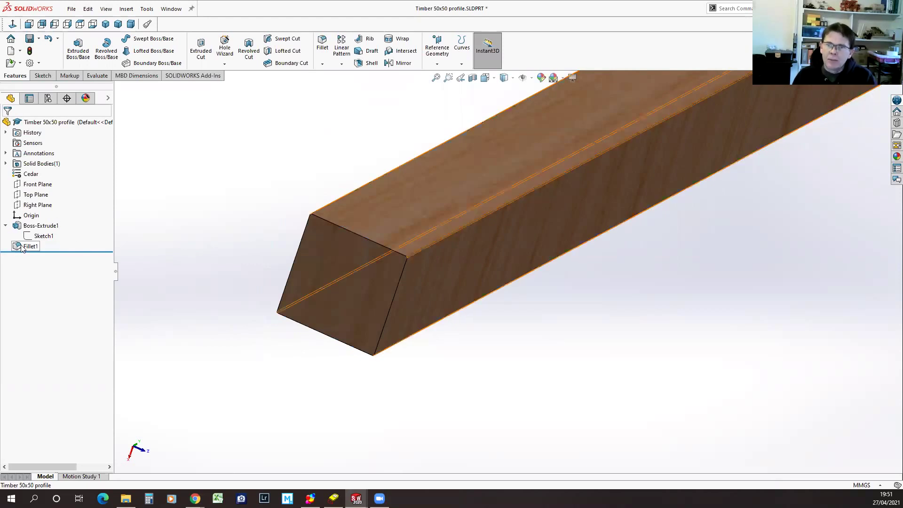
click(30, 217)
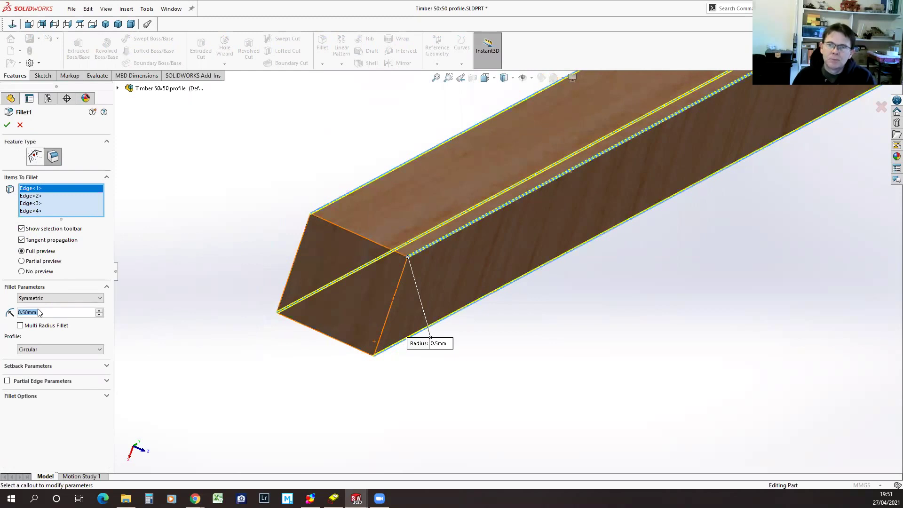
text(2)
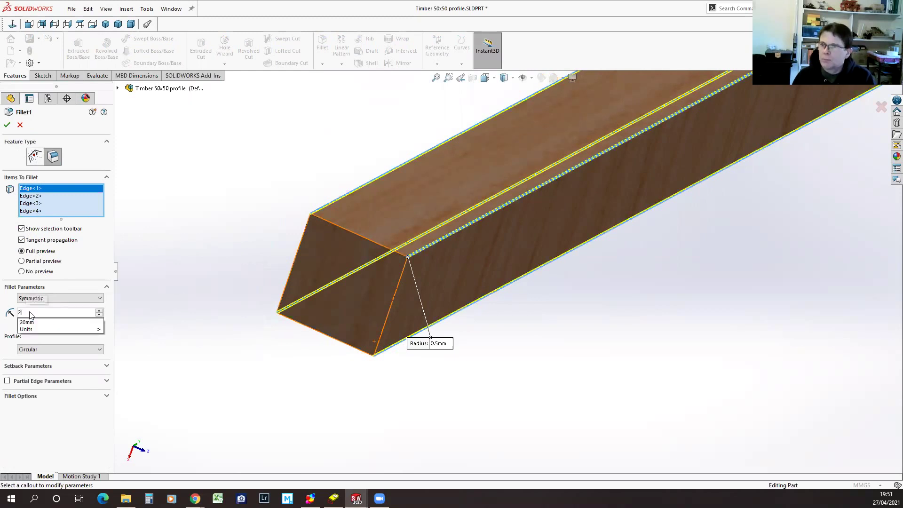
key(Return)
click(6, 126)
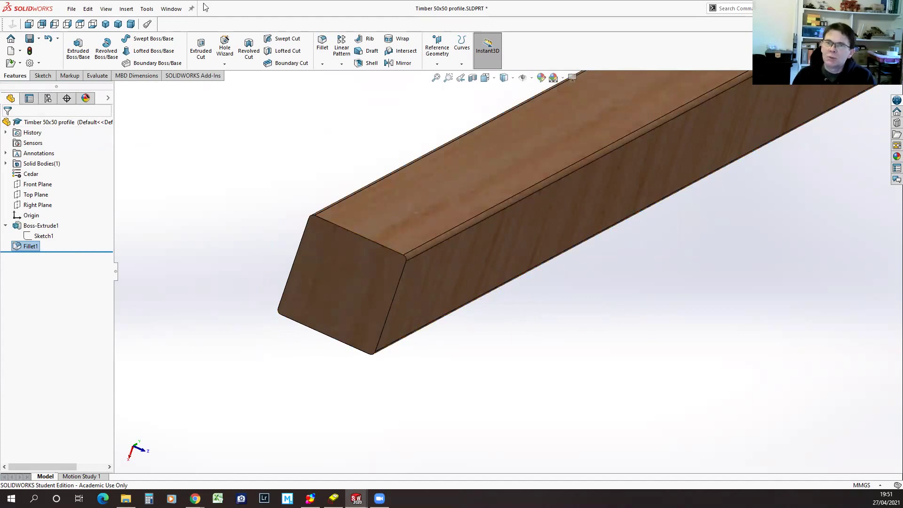
Switch to the Assem1 assembly and update it with the changed timber profile
click(171, 8)
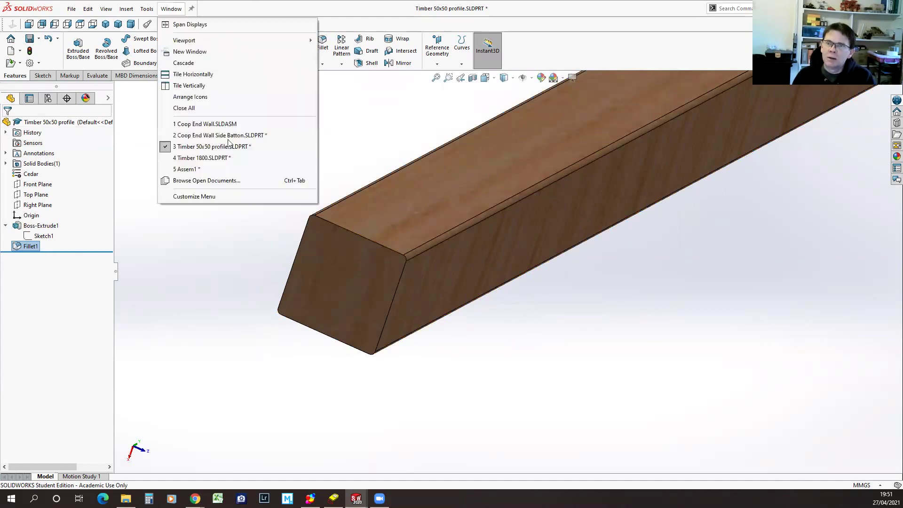
click(186, 170)
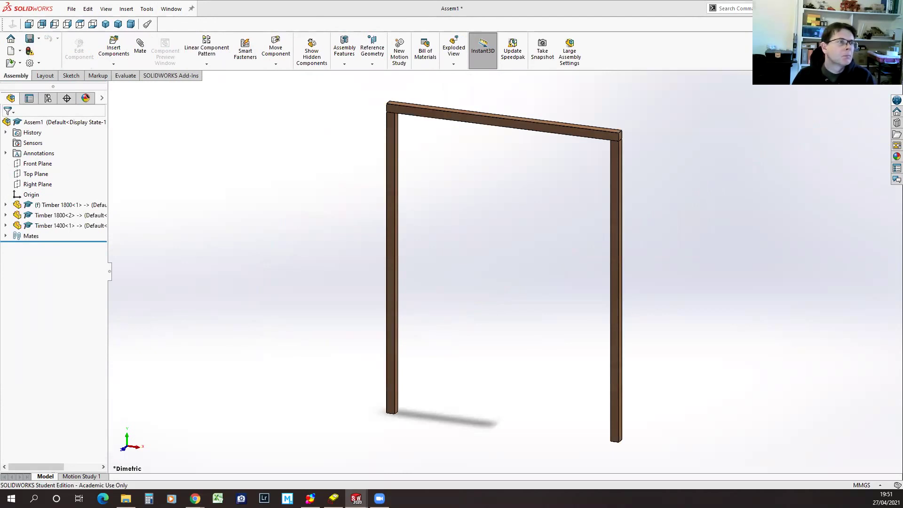
click(190, 161)
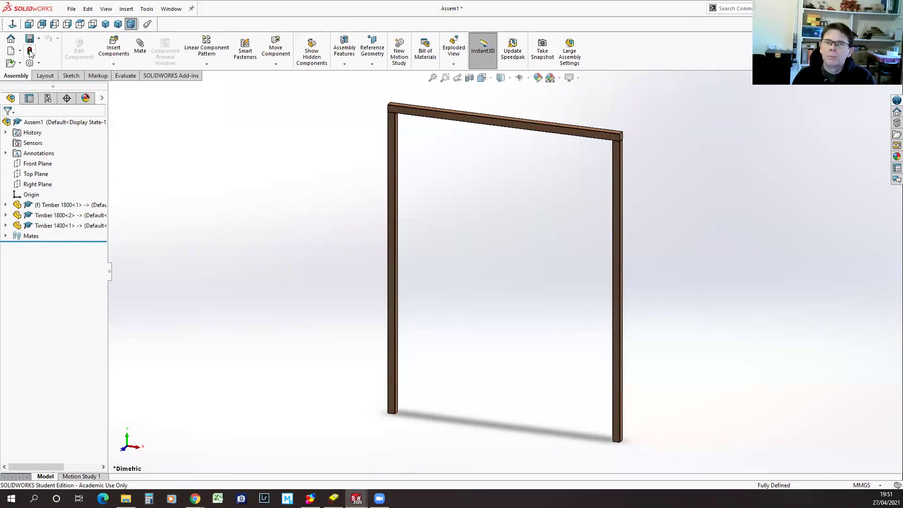
Measure the upright edge of the crossbar's end face and the distance to the opposite edge at the frame corner
scroll(544, 191, down, 5)
middle_drag(564, 268, 503, 253)
scroll(546, 320, down, 10)
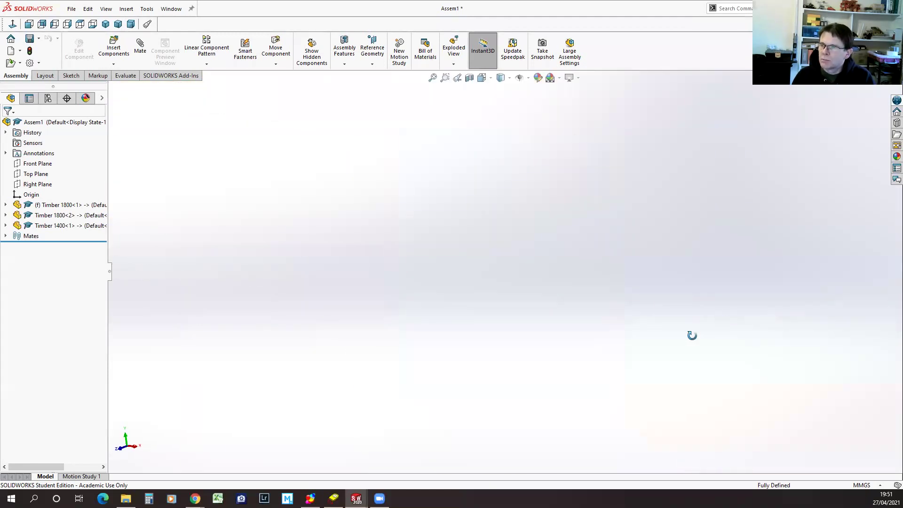
scroll(588, 327, up, 5)
scroll(279, 289, down, 3)
scroll(281, 289, down, 2)
middle_drag(595, 378, 596, 379)
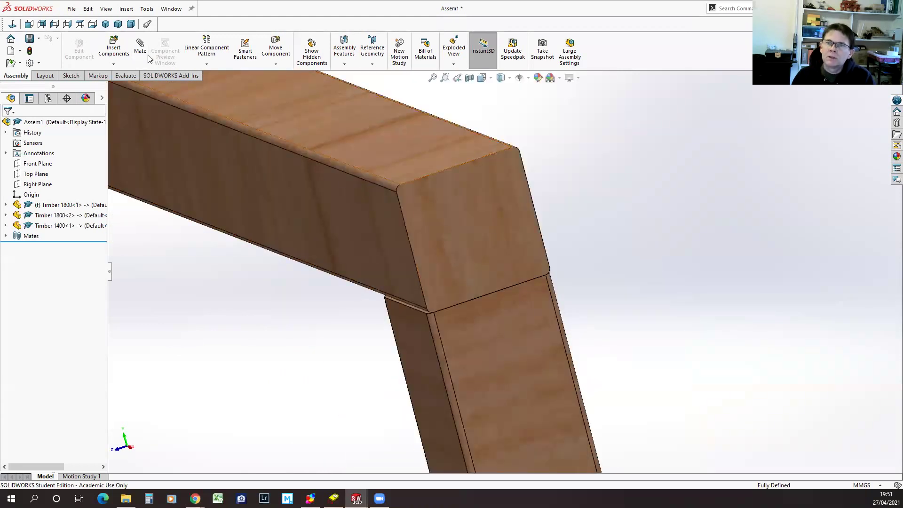
click(126, 76)
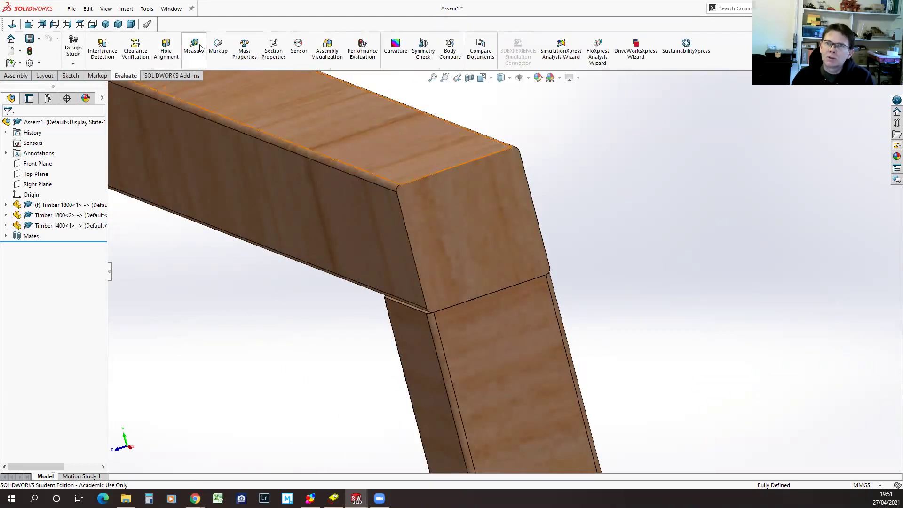
click(193, 47)
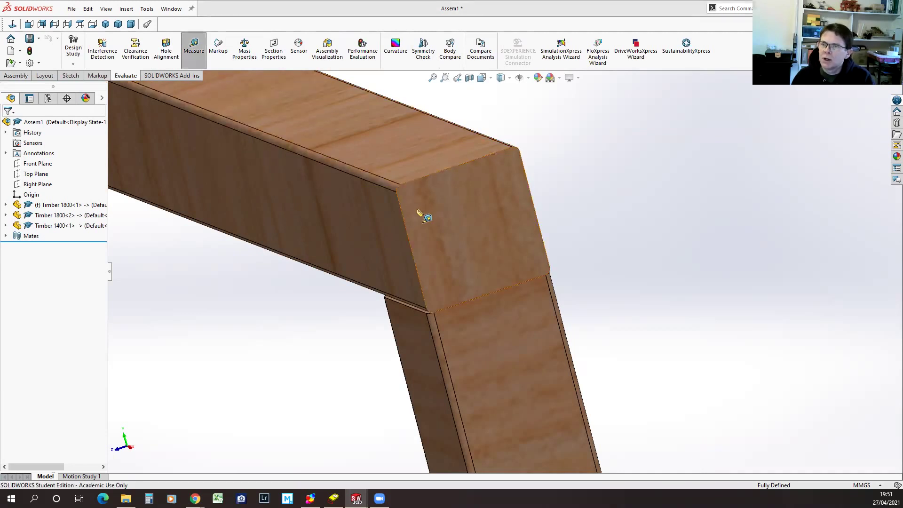
click(405, 217)
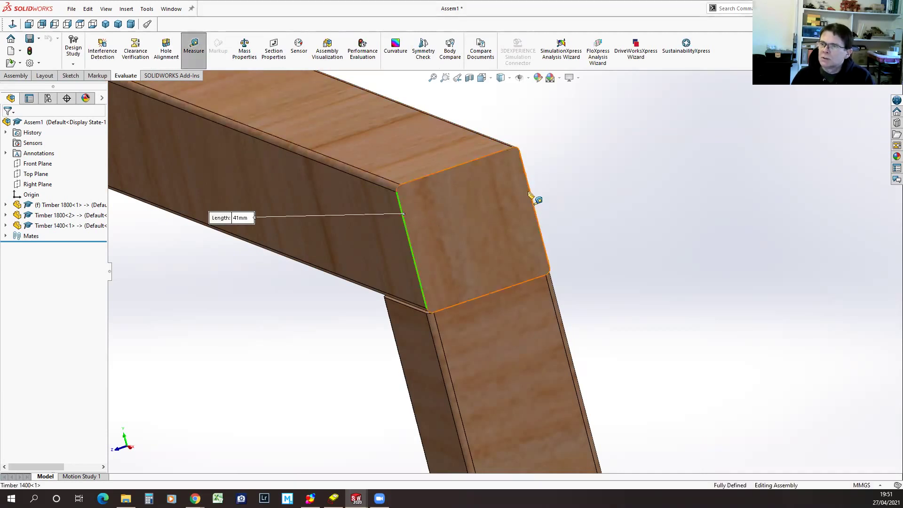
click(531, 194)
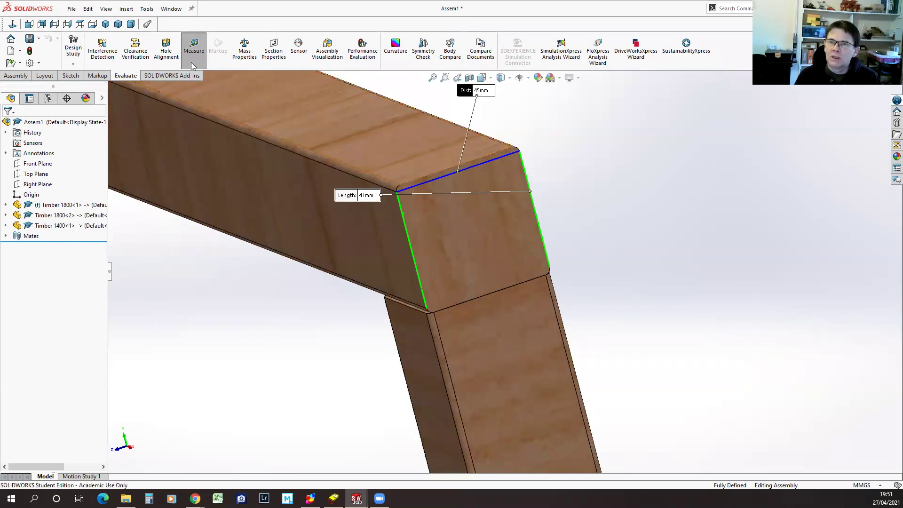
click(193, 47)
scroll(274, 324, up, 5)
middle_drag(275, 325, 405, 343)
middle_drag(538, 272, 606, 323)
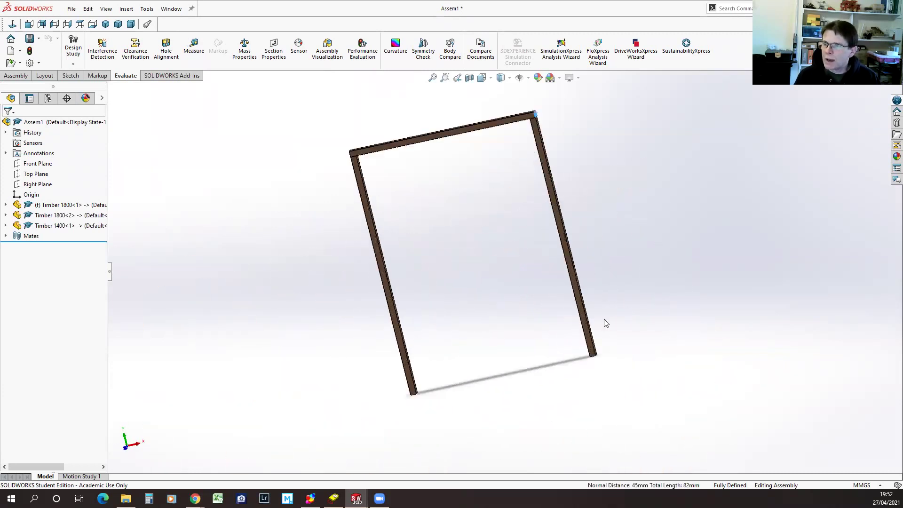
middle_drag(640, 236, 498, 185)
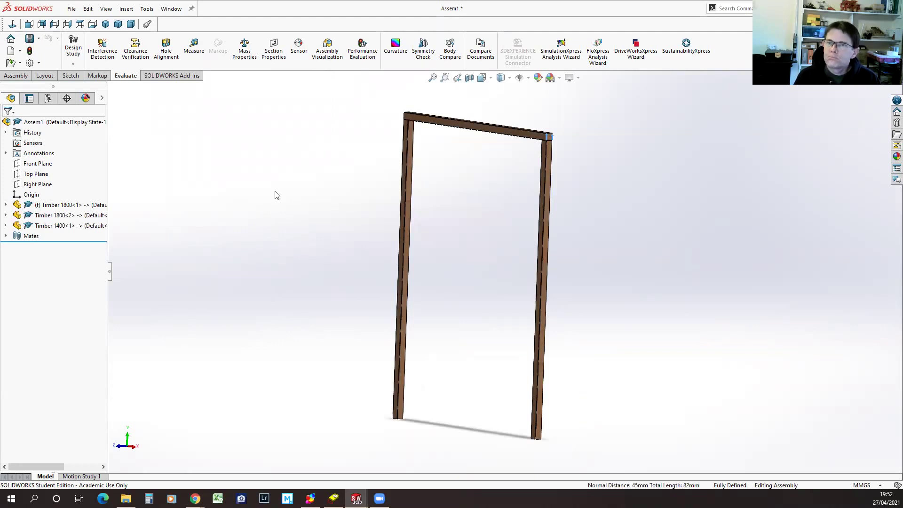
Switch to the Timber 1800 part and rename the cut extrusion's 1800 mm dimension to Length
click(172, 9)
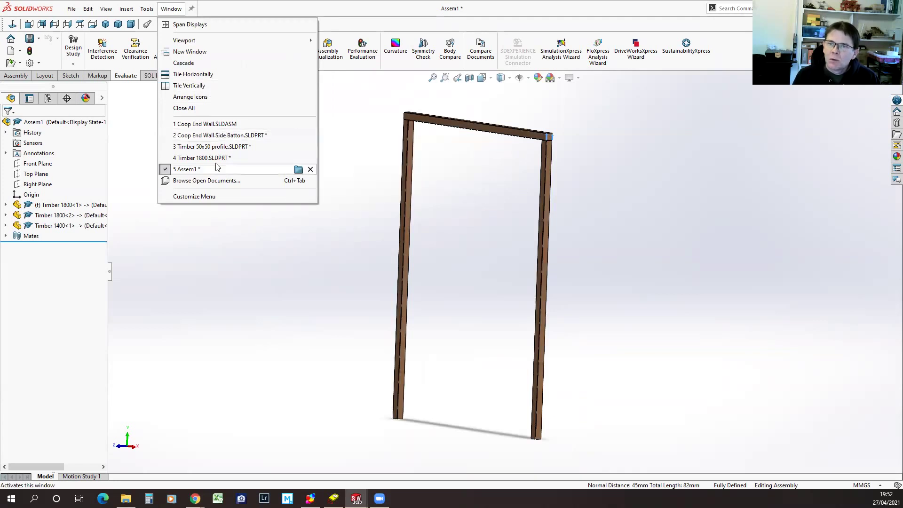
click(199, 158)
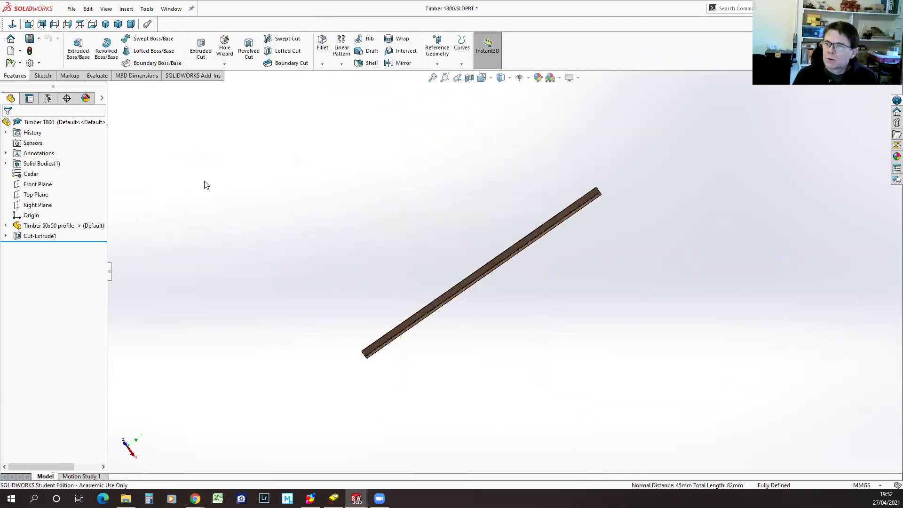
middle_drag(455, 355, 413, 299)
click(29, 235)
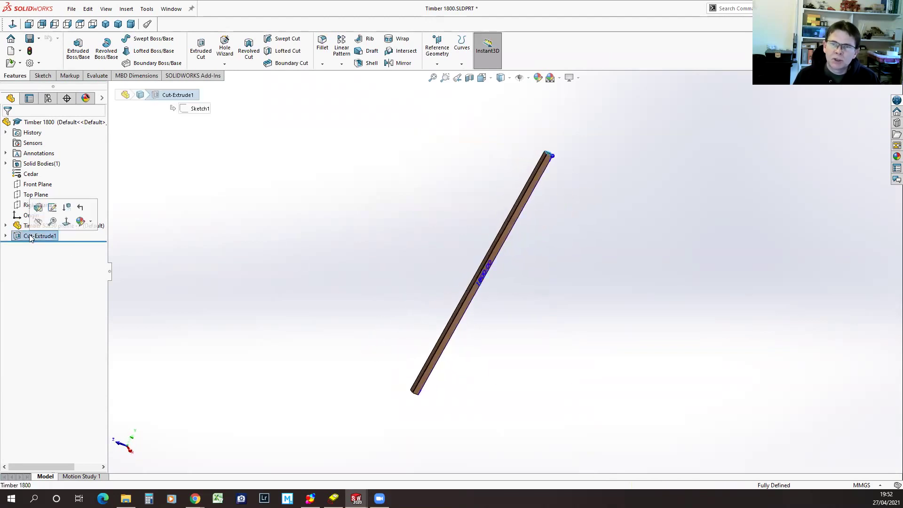
click(6, 236)
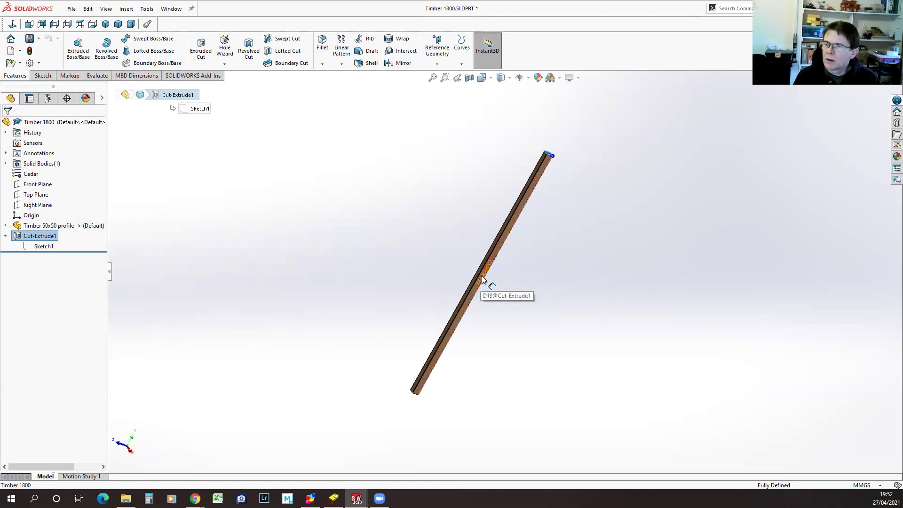
double_click(484, 273)
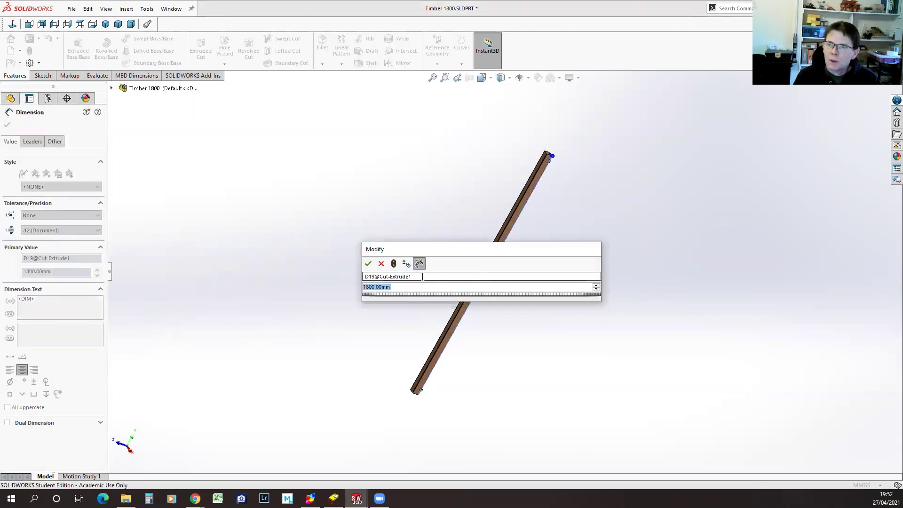
click(375, 276)
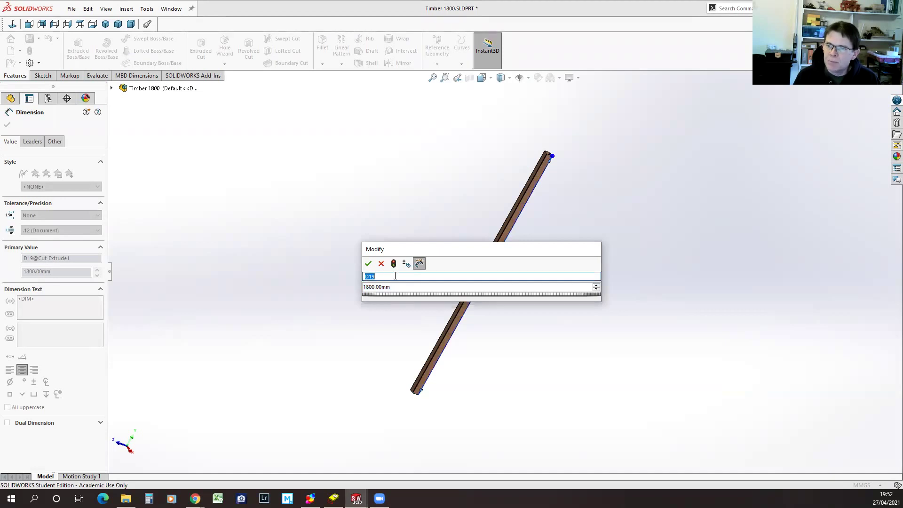
text(Length)
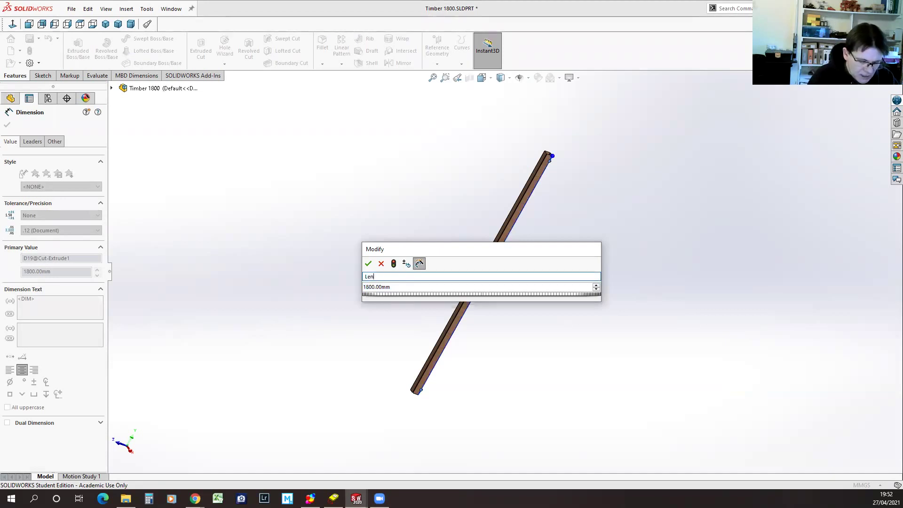
click(368, 263)
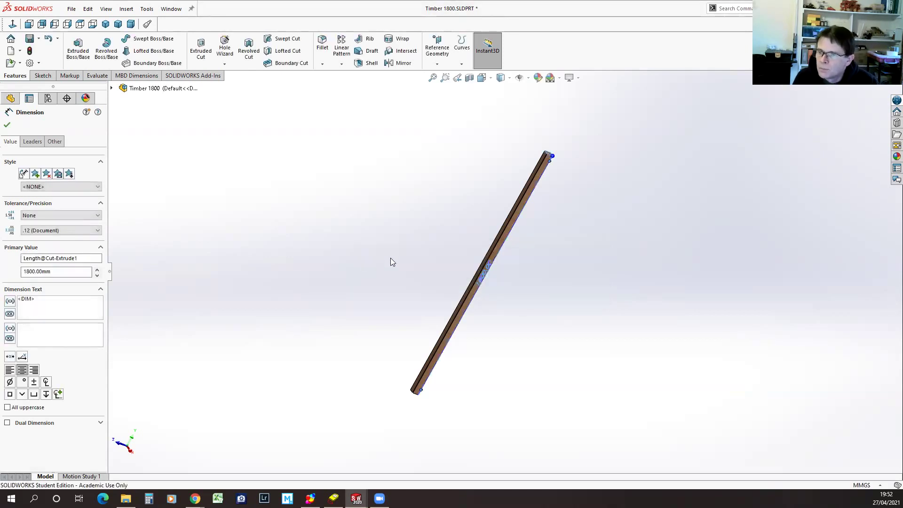
click(7, 124)
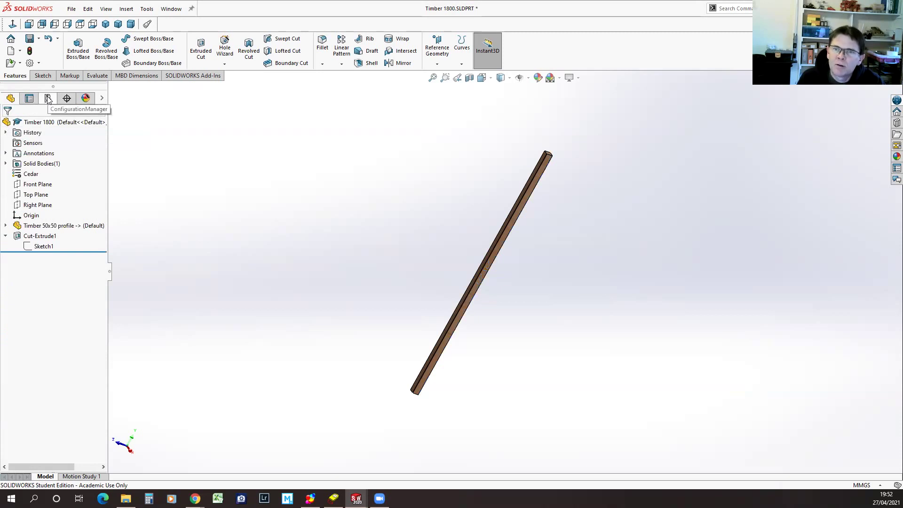
Save the part as an opened copy named Timber 2x2, saving all modified components, and close the original document
click(71, 9)
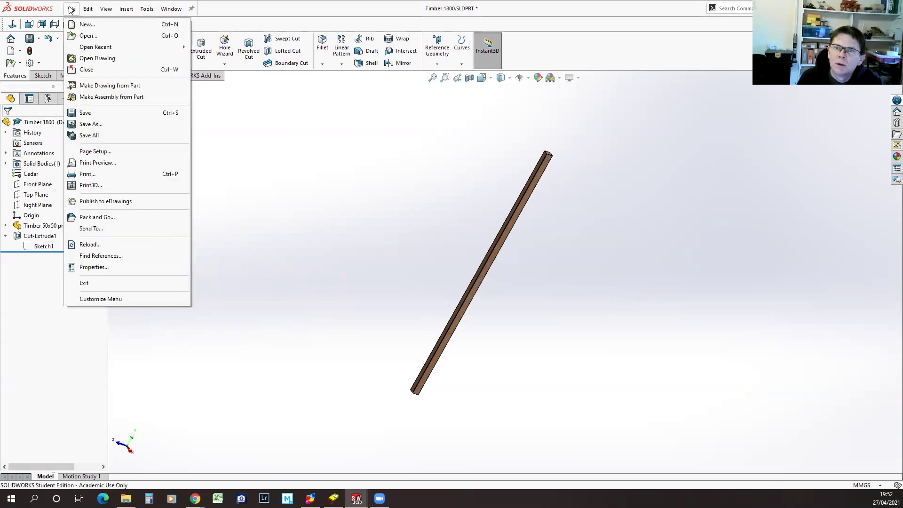
click(104, 124)
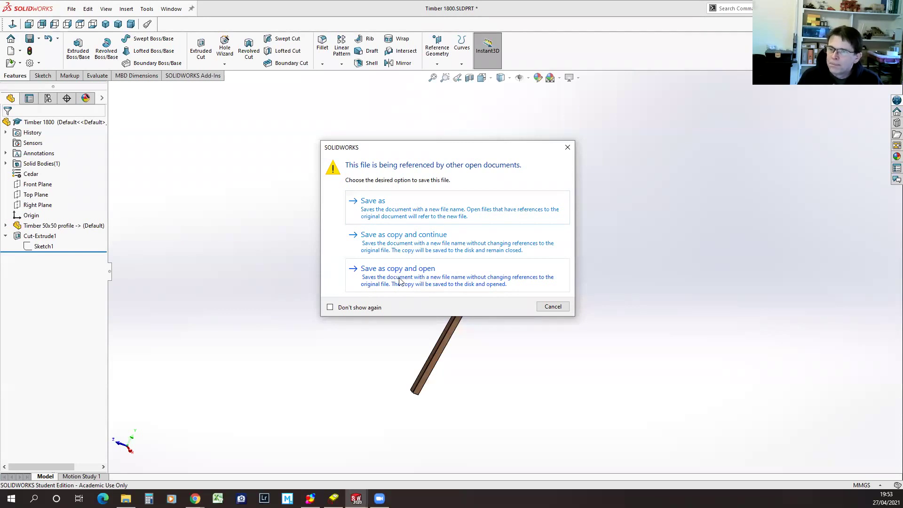
click(456, 278)
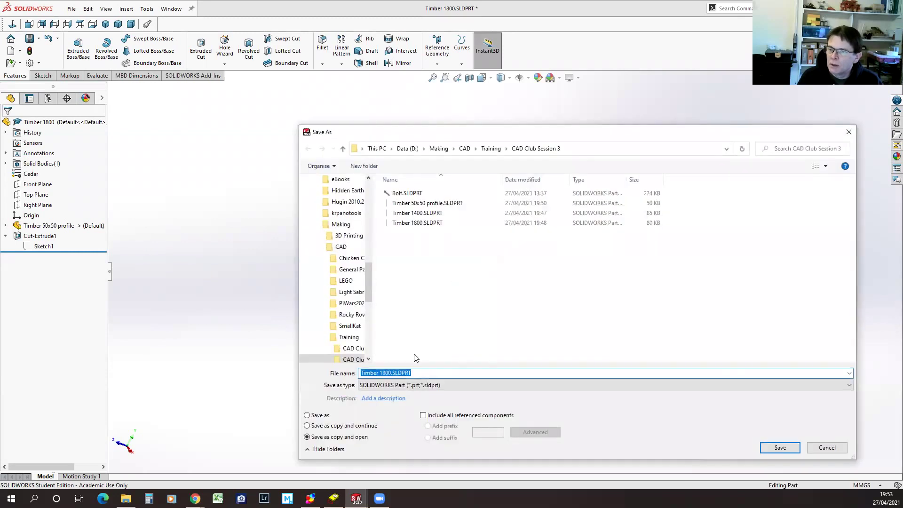
click(379, 373)
double_click(384, 372)
text(2s2)
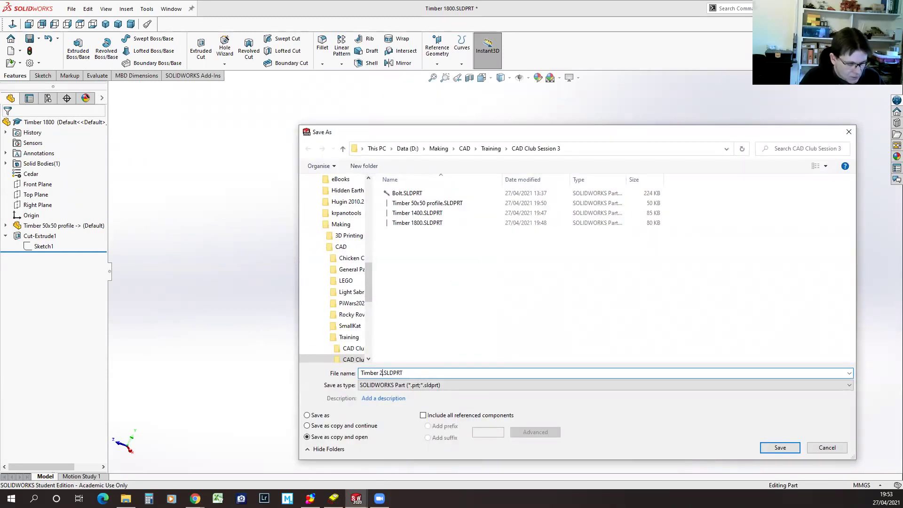
key(BackSpace)
key(BackSpace)
text(x2)
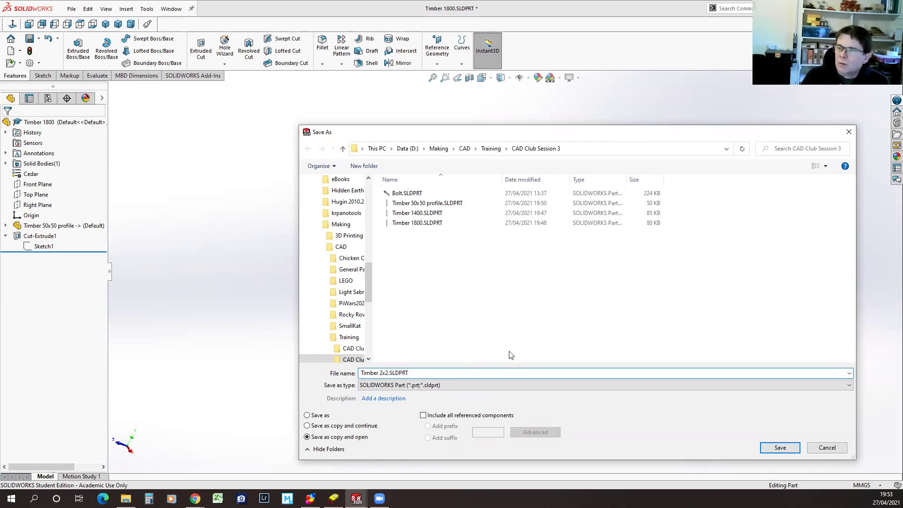
click(781, 448)
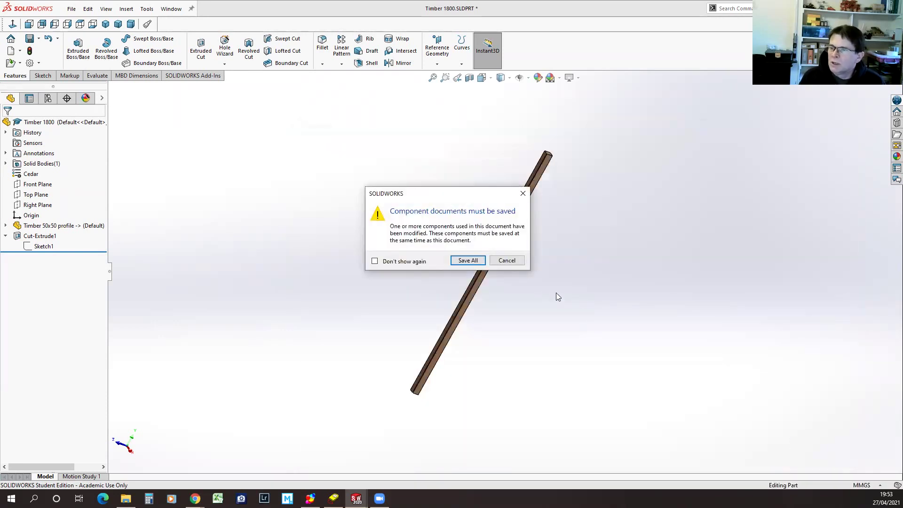
click(468, 261)
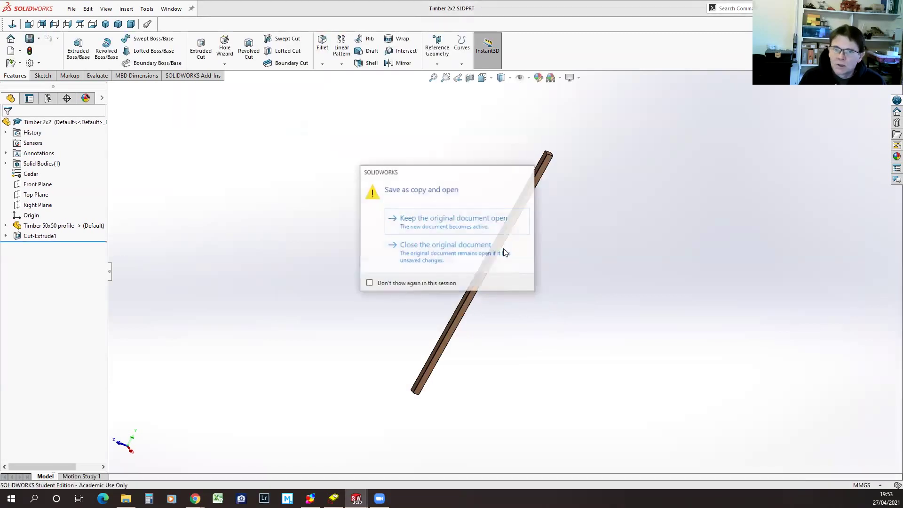
click(455, 247)
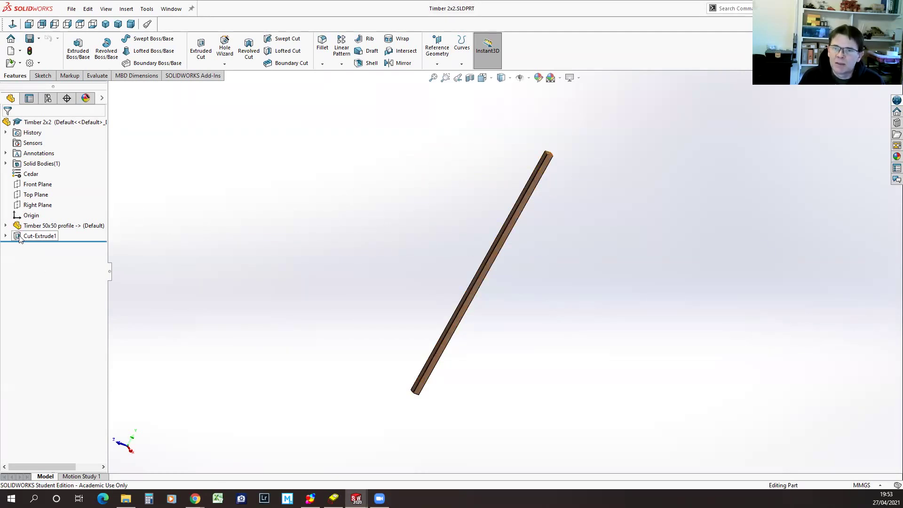
Add a configuration named 2m to the Timber 2x2 part
click(48, 99)
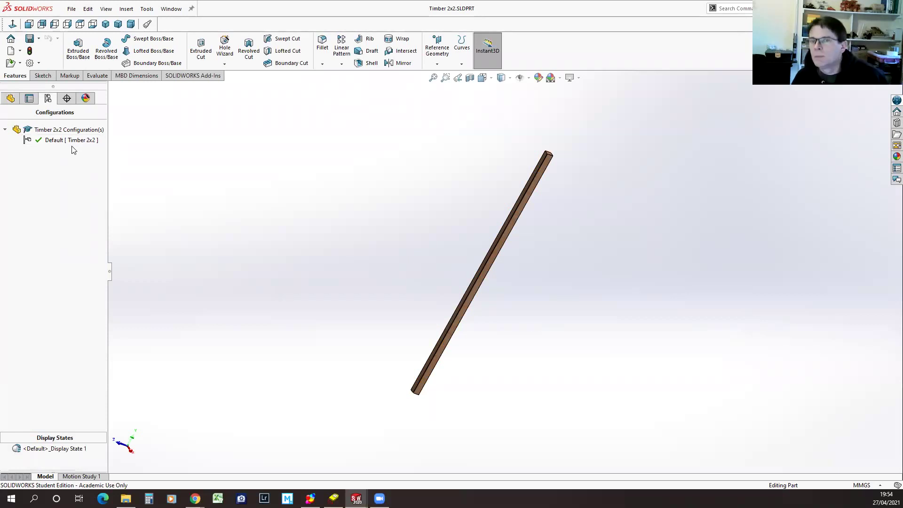
right_click(47, 130)
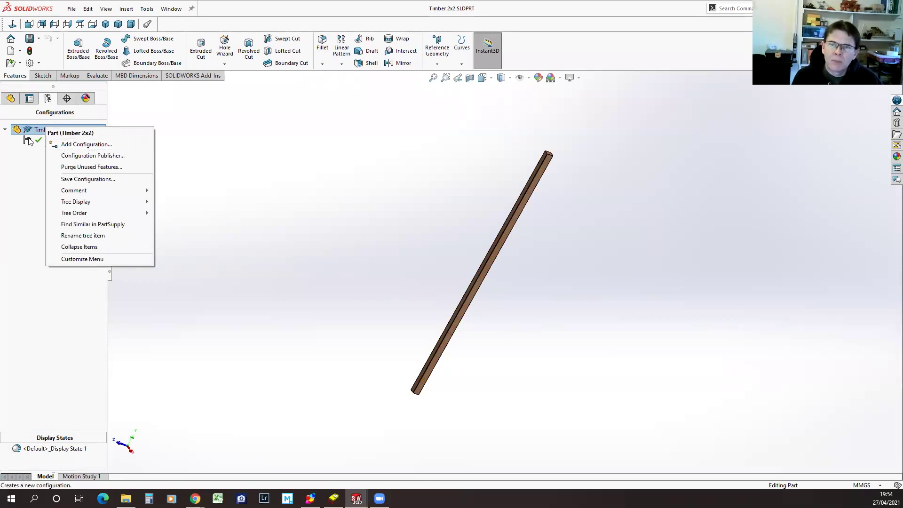
click(86, 145)
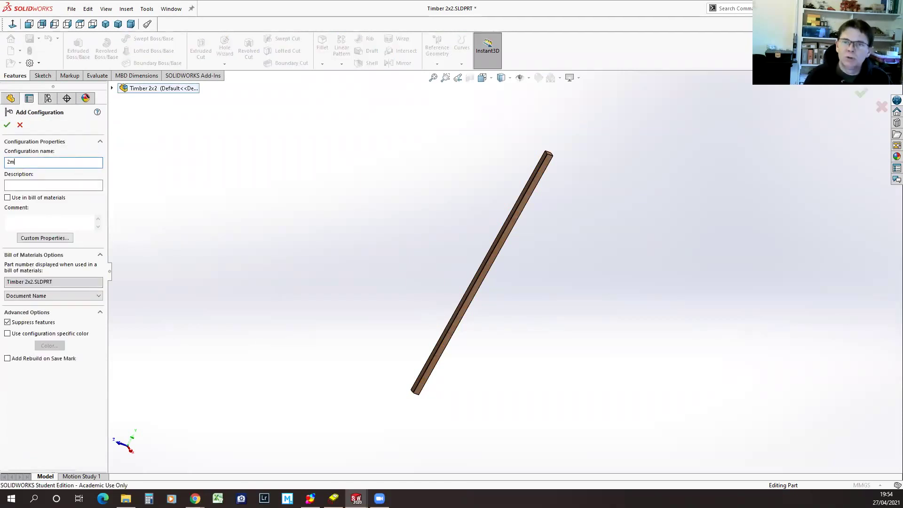
click(7, 124)
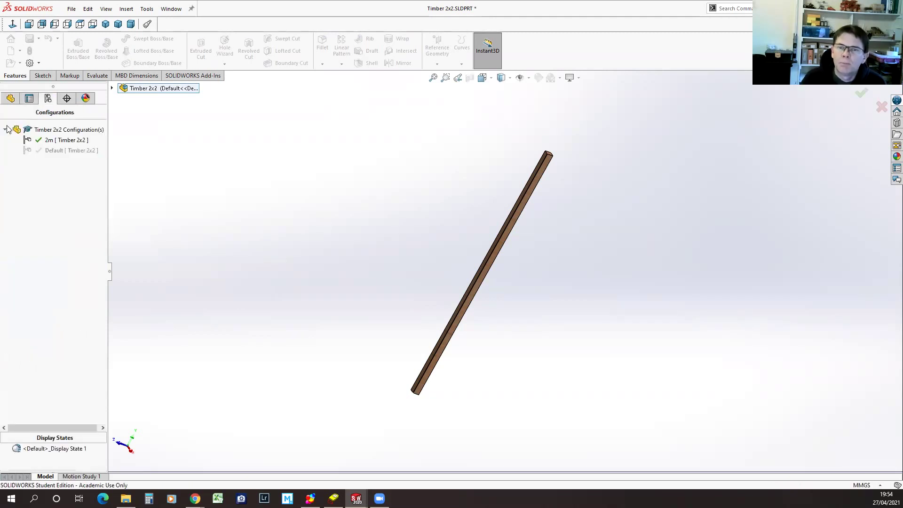
click(49, 142)
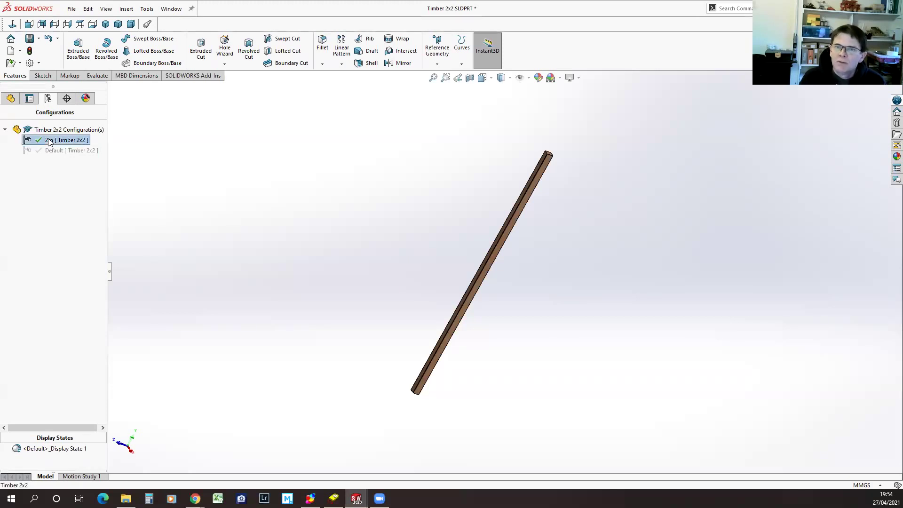
Set the cut extrusion's Length dimension to 2000 mm for this configuration only and rebuild the part
click(484, 272)
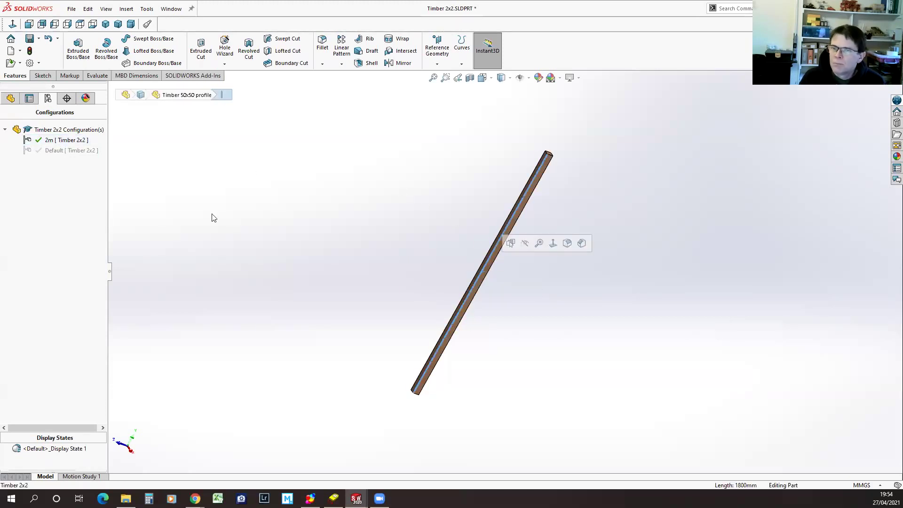
click(11, 98)
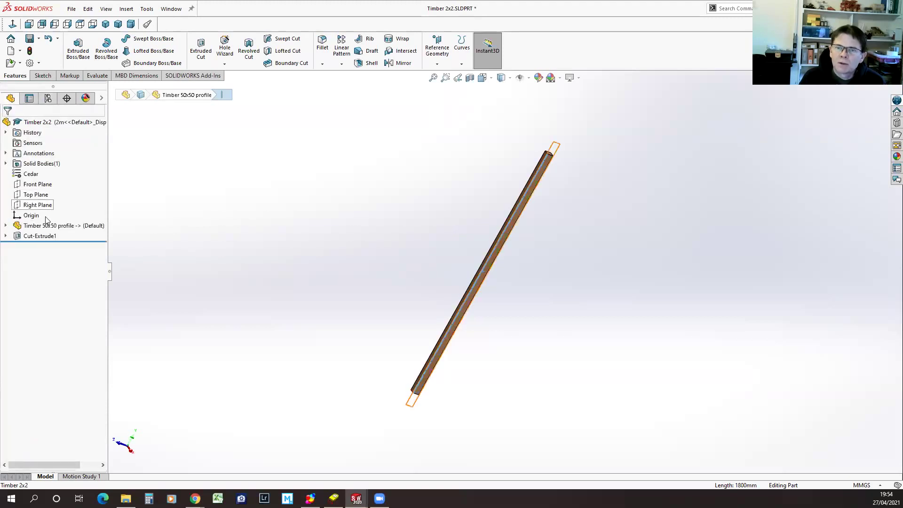
click(43, 236)
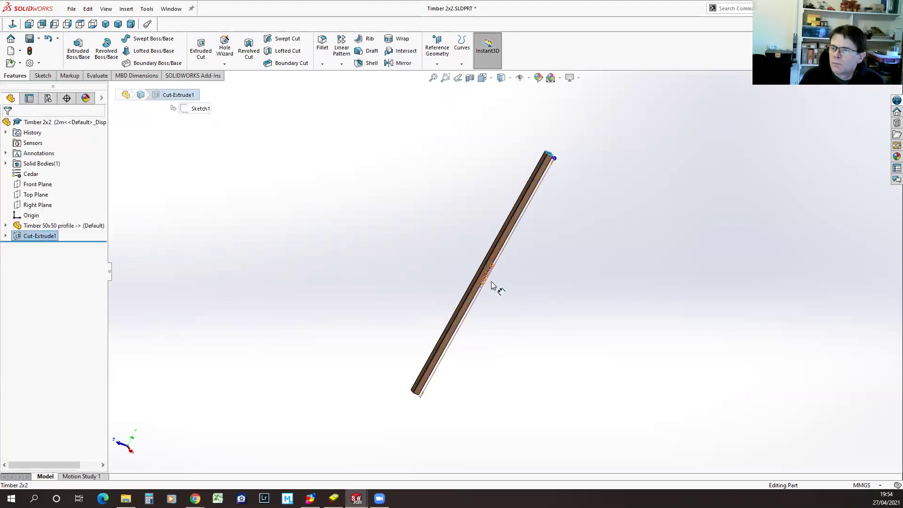
double_click(487, 284)
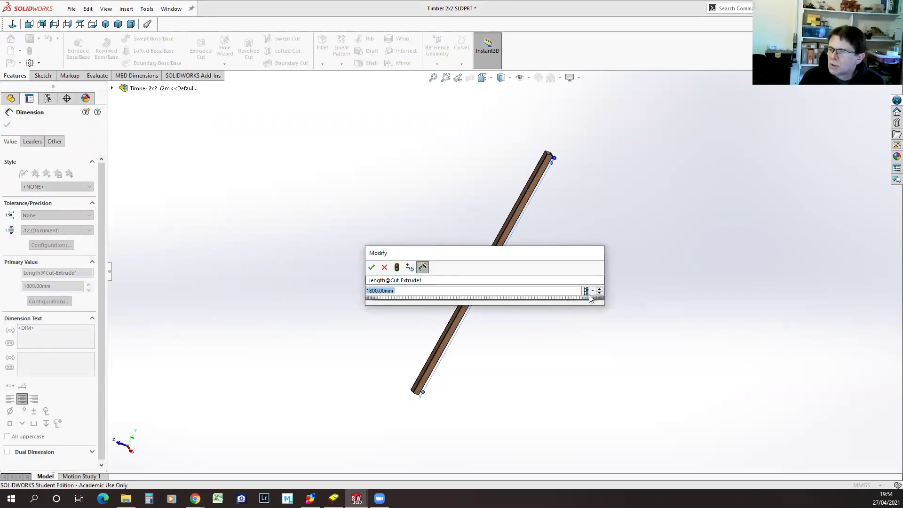
click(591, 292)
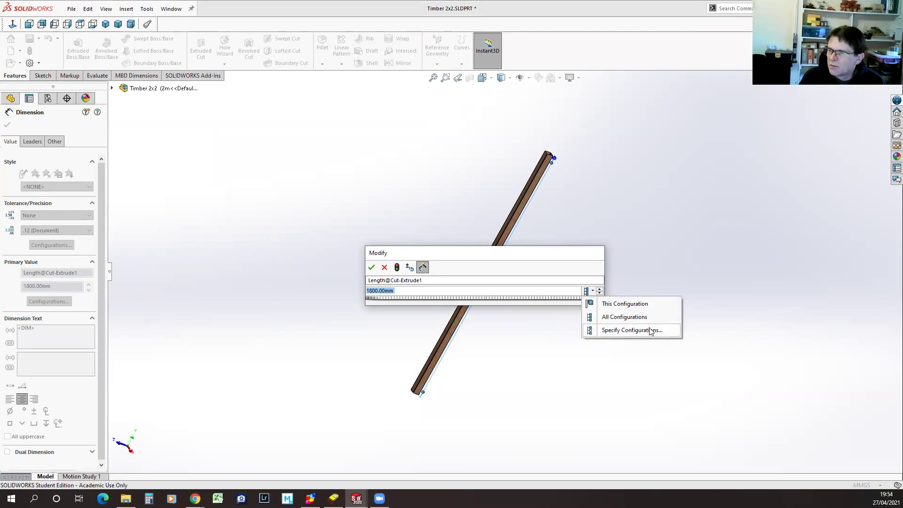
click(627, 304)
click(372, 291)
drag(372, 291, 346, 292)
text(20)
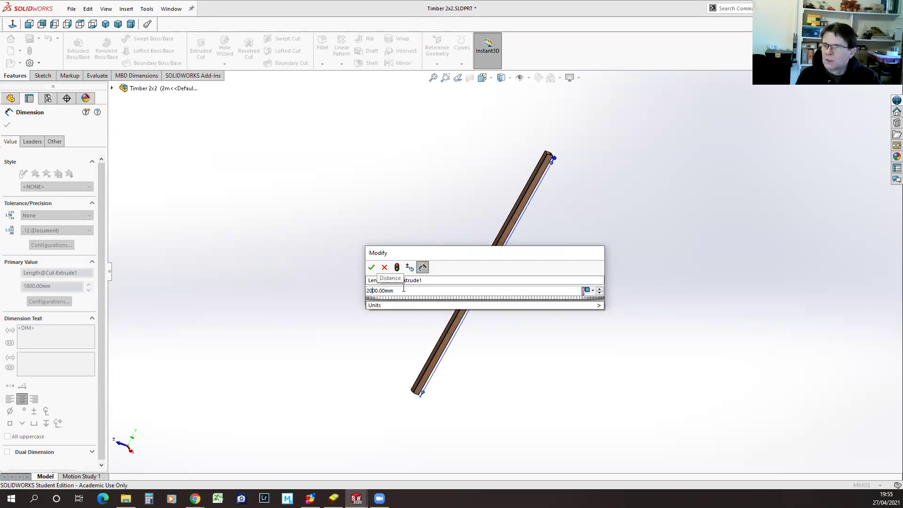
click(371, 268)
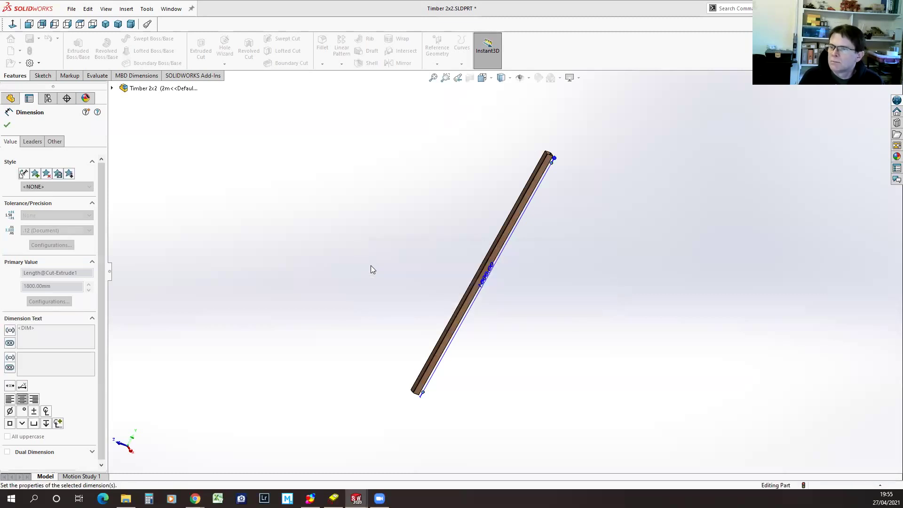
middle_drag(496, 298, 518, 299)
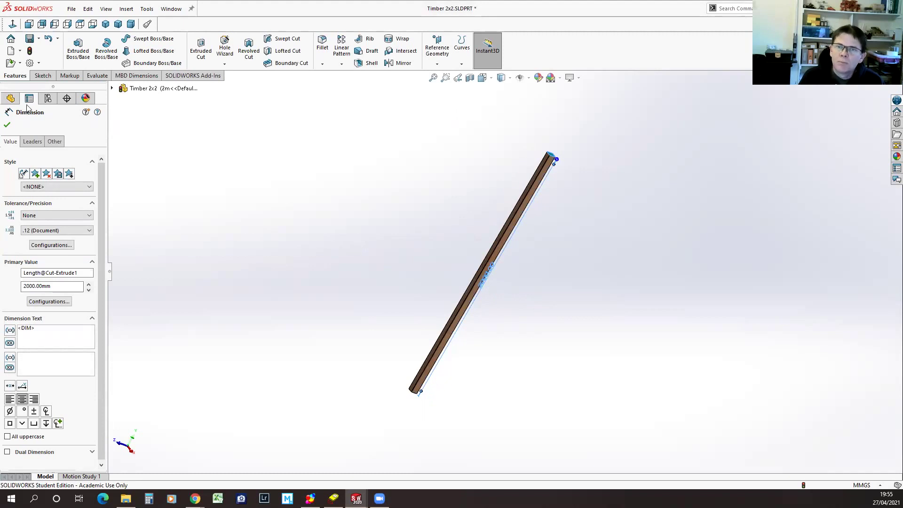
click(8, 125)
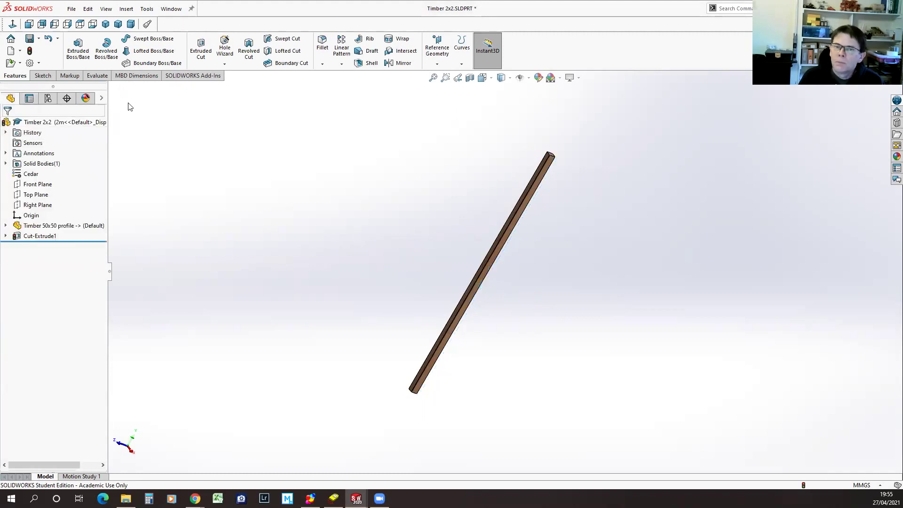
click(29, 51)
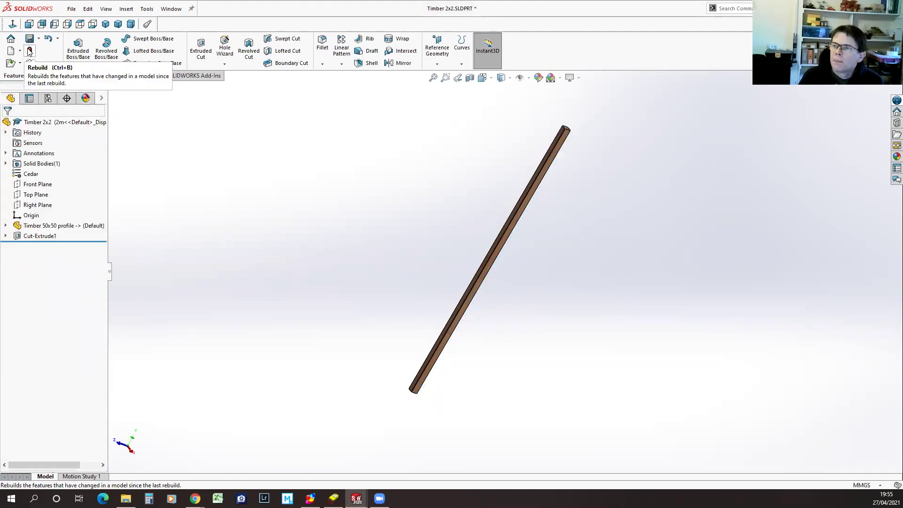
Switch between the Default and 2m configurations to compare the timber lengths, finishing on Default
click(48, 98)
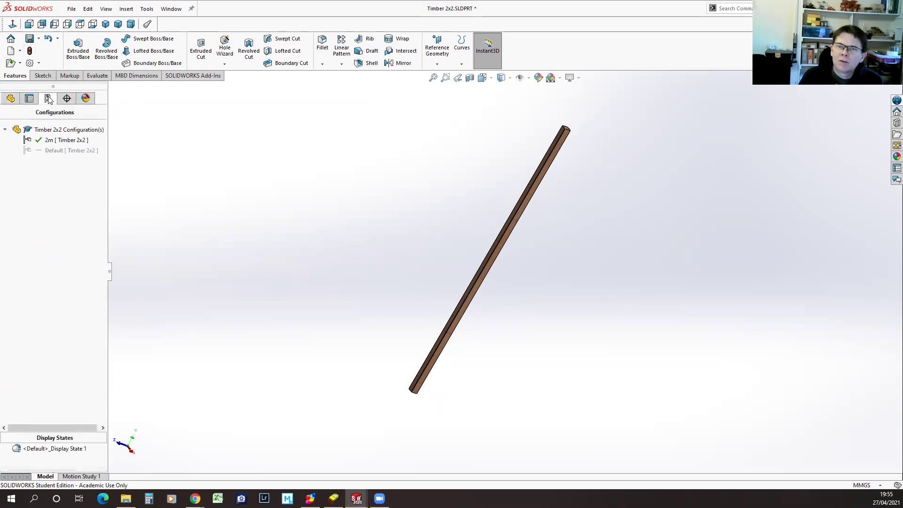
double_click(52, 150)
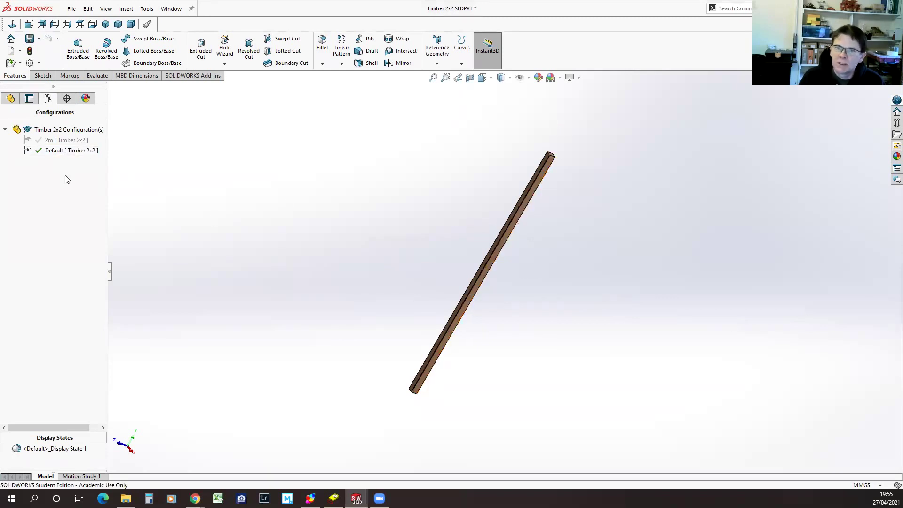
double_click(50, 140)
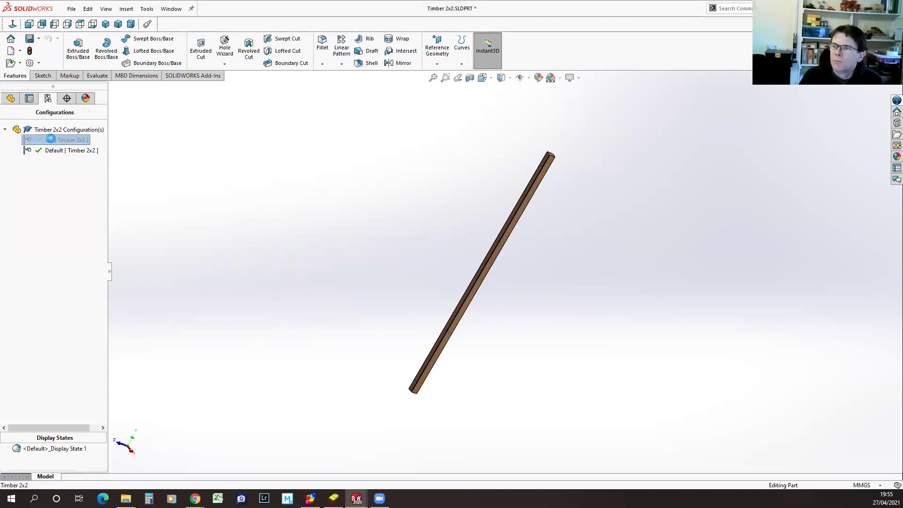
double_click(59, 152)
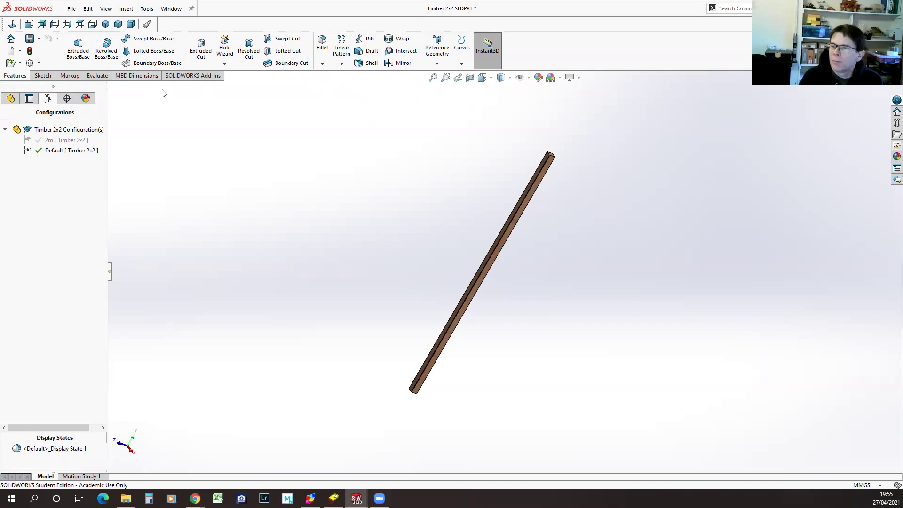
Make a new assembly from the part and place Timber 2x2 in its 2m configuration
click(71, 9)
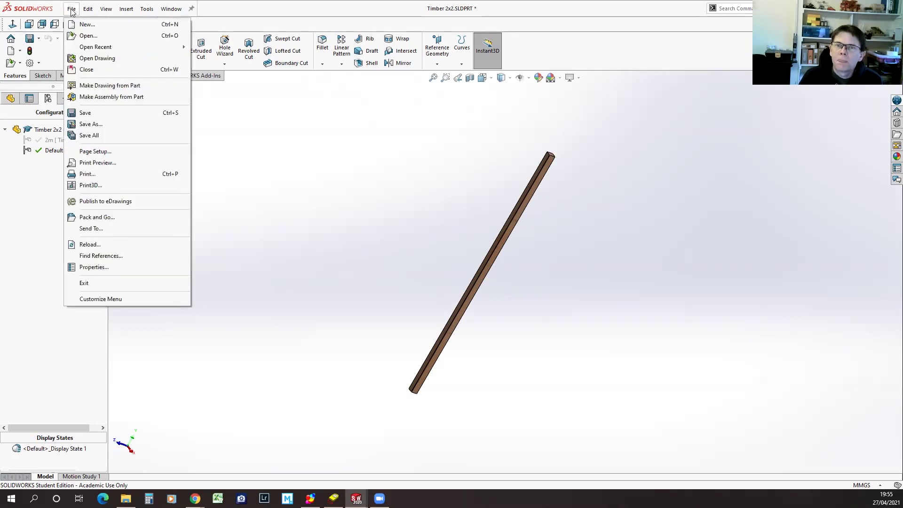
click(112, 98)
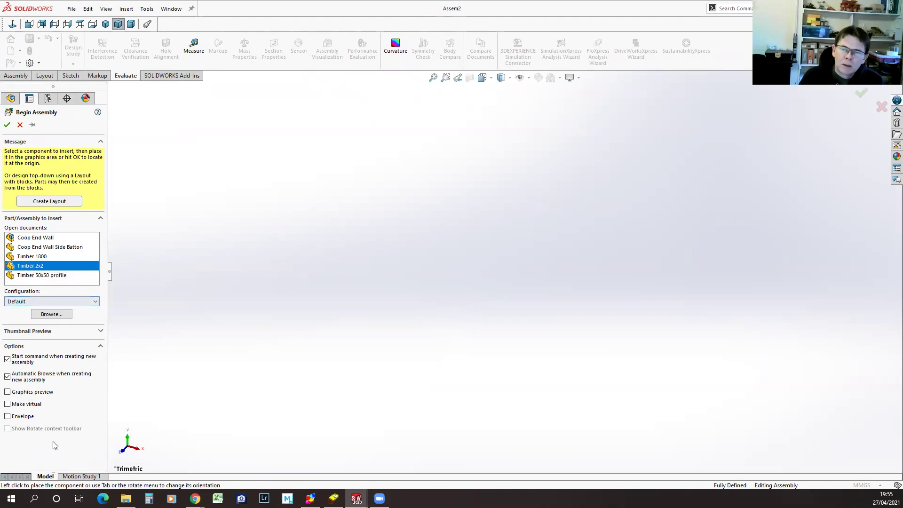
click(95, 301)
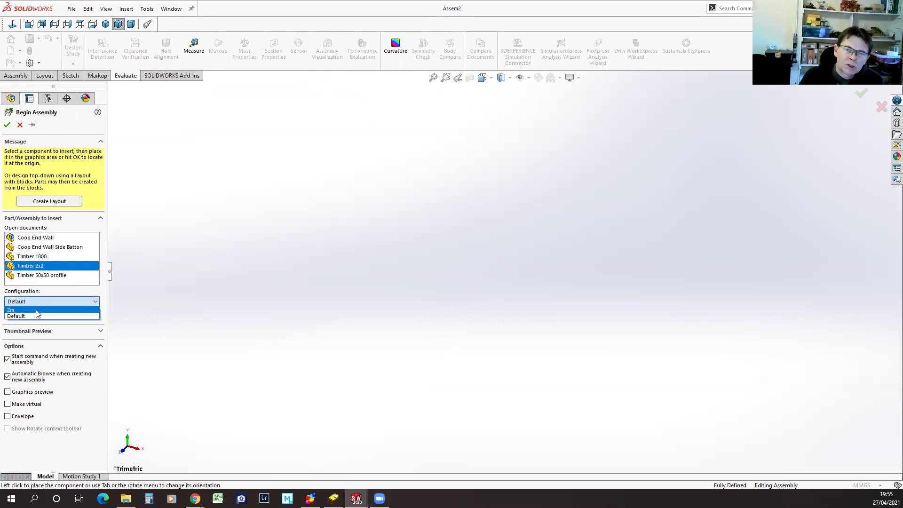
click(54, 309)
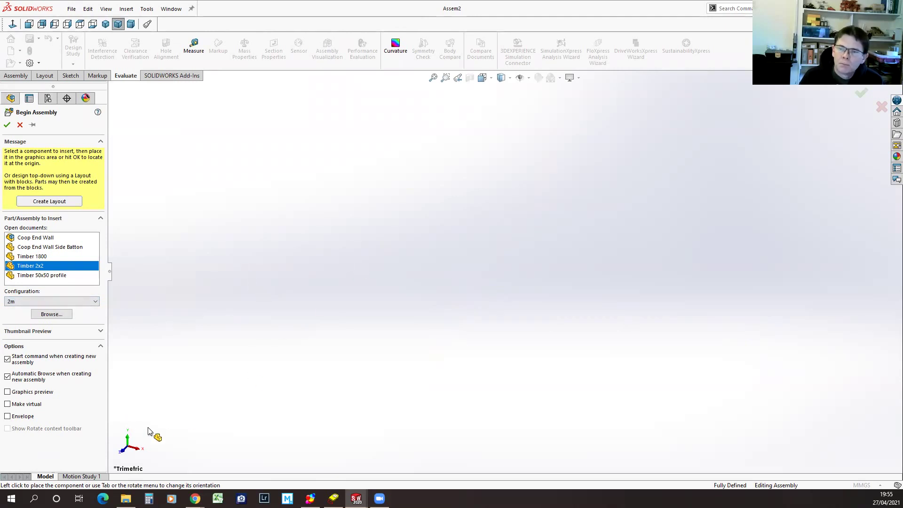
click(412, 292)
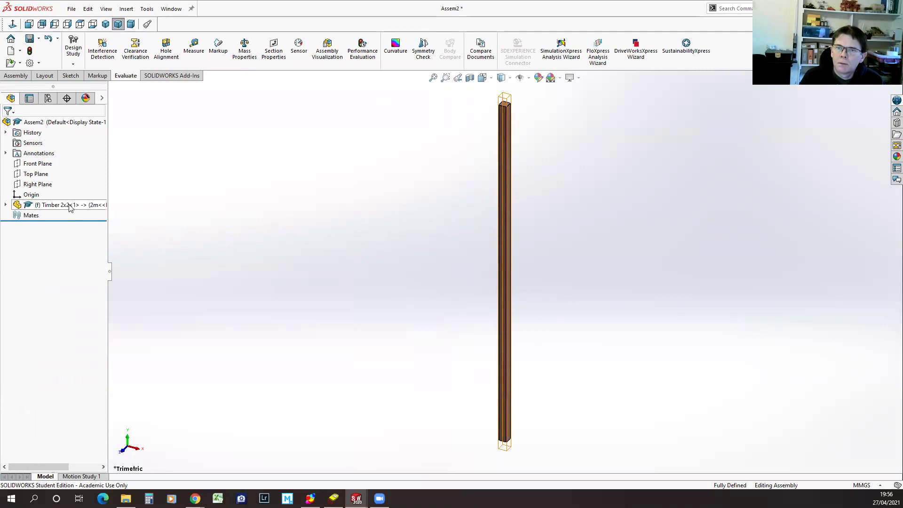
Insert a second Timber 2x2 component in its Default configuration beside the first timber in the assembly
click(15, 75)
click(113, 47)
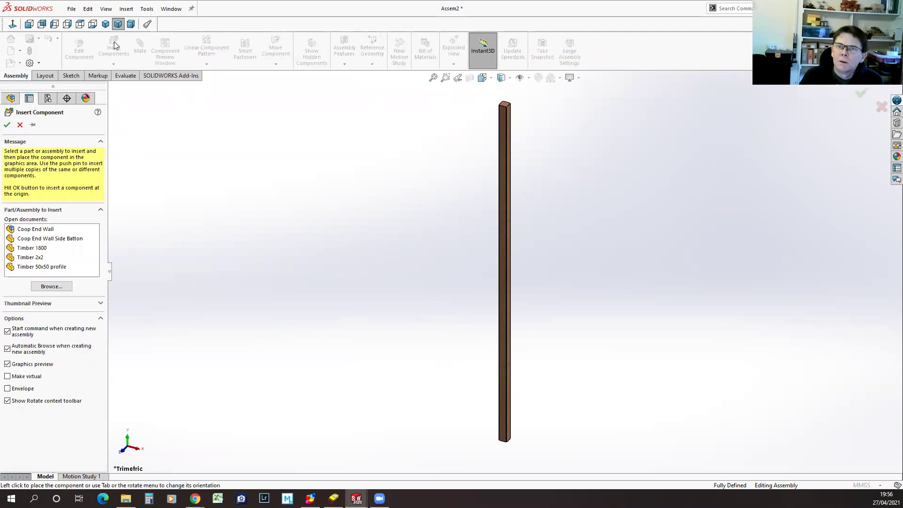
click(31, 257)
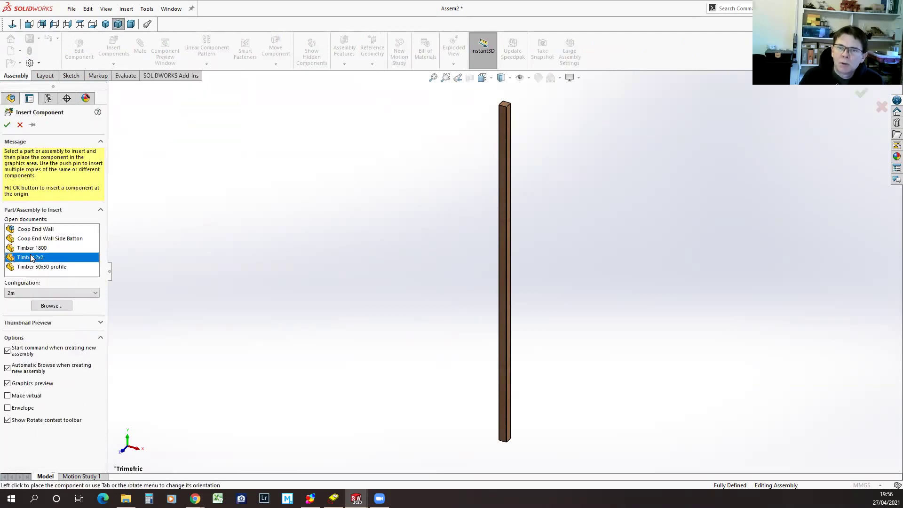
click(95, 293)
click(22, 309)
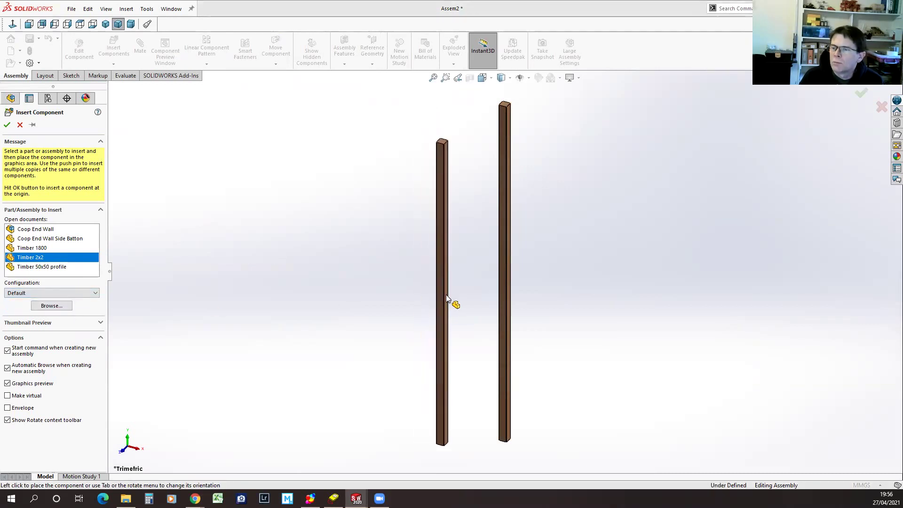
click(482, 287)
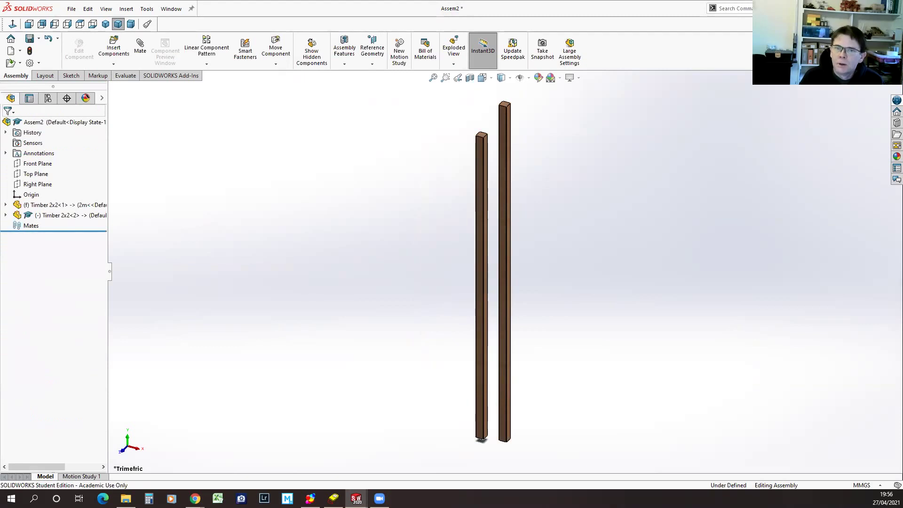
Switch the second Timber 2x2 component to the 2m configuration and back to Default
click(76, 215)
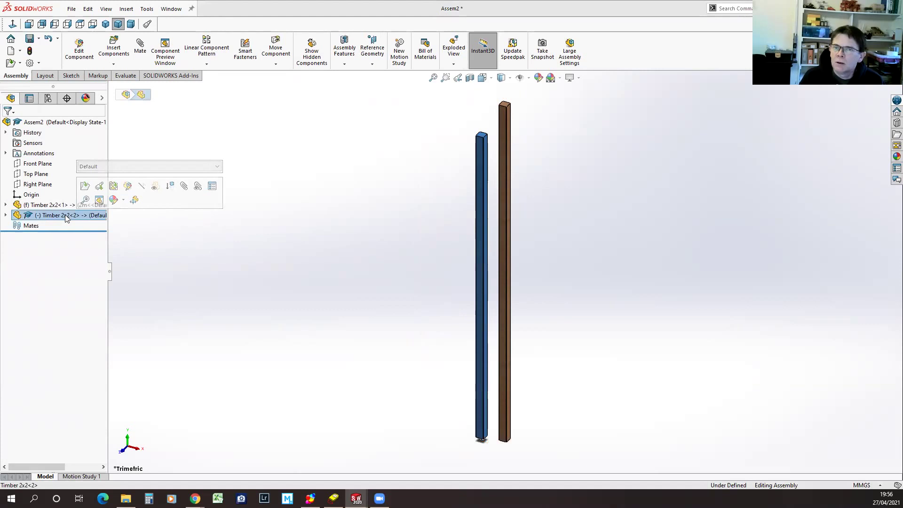
click(216, 166)
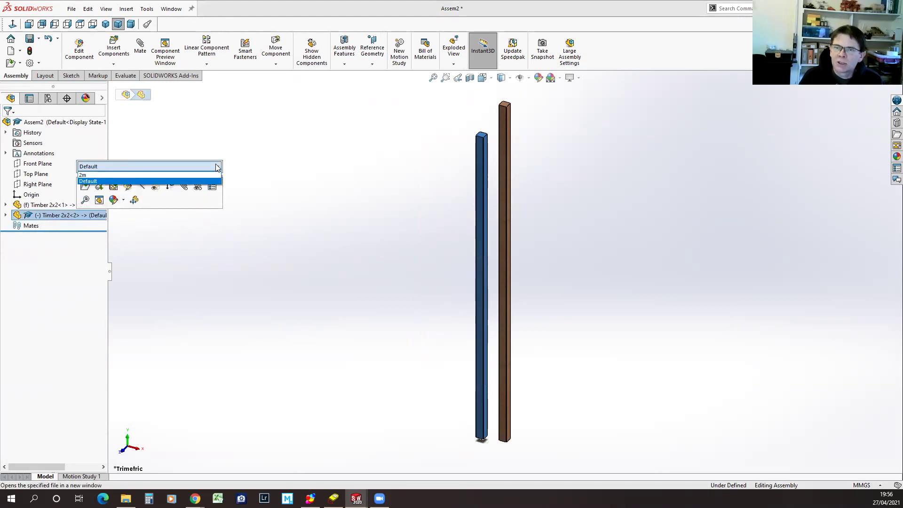
click(160, 175)
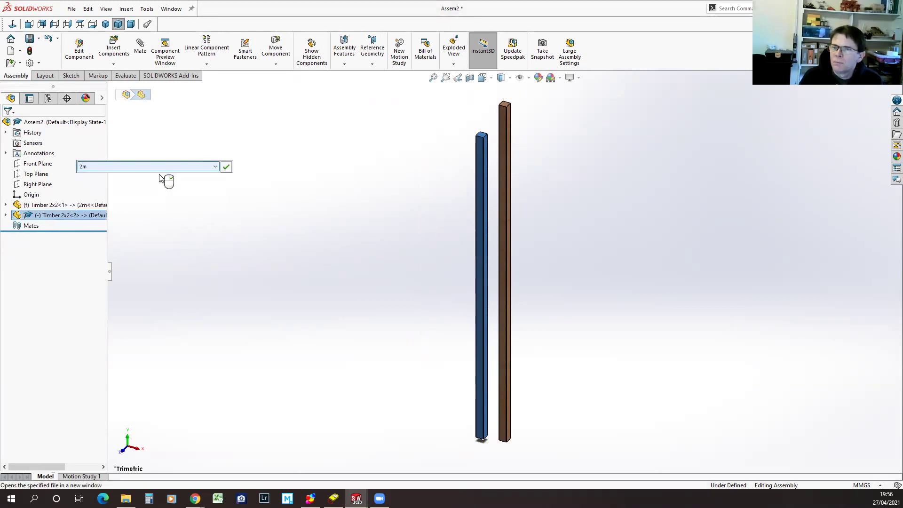
click(226, 167)
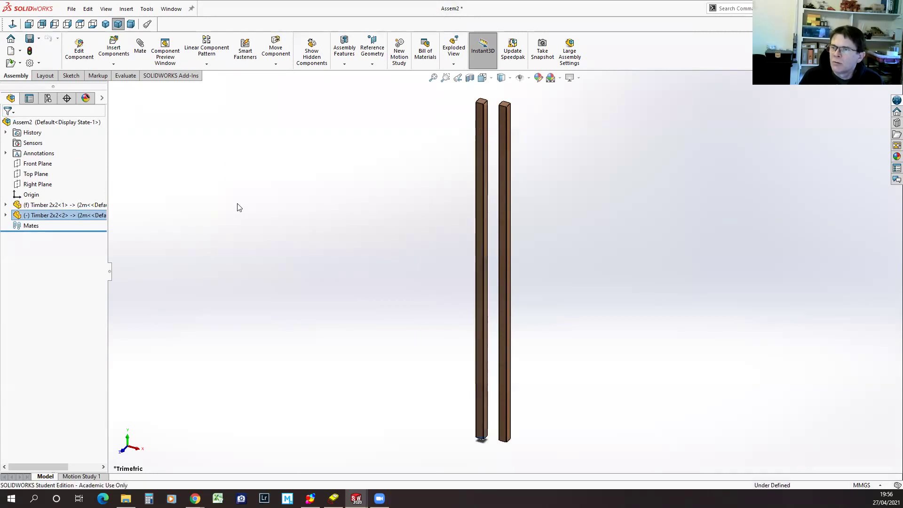
click(98, 215)
click(238, 163)
click(122, 177)
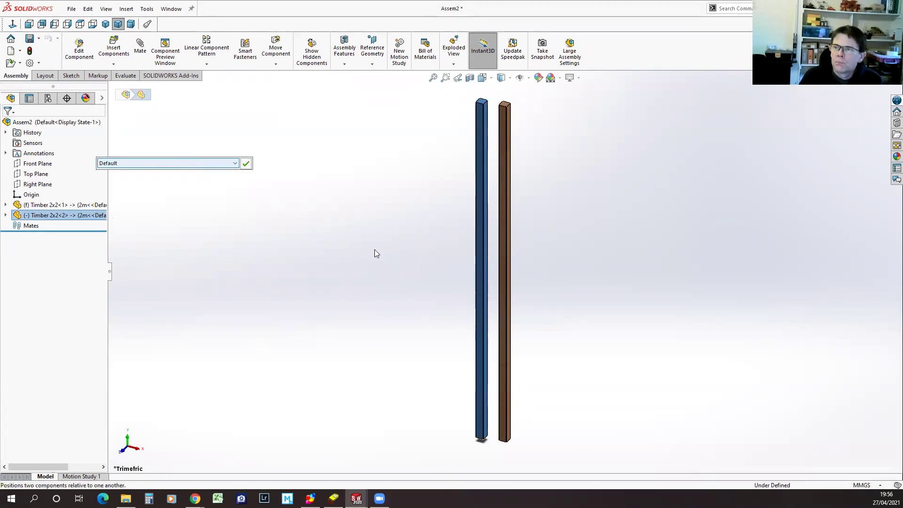
click(246, 163)
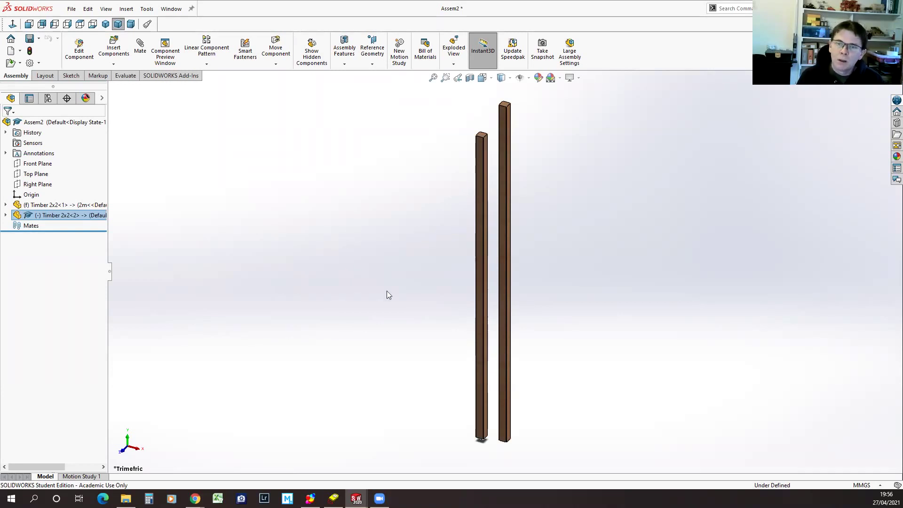
Switch to the open Timber 2x2 part and show its feature tree
click(170, 9)
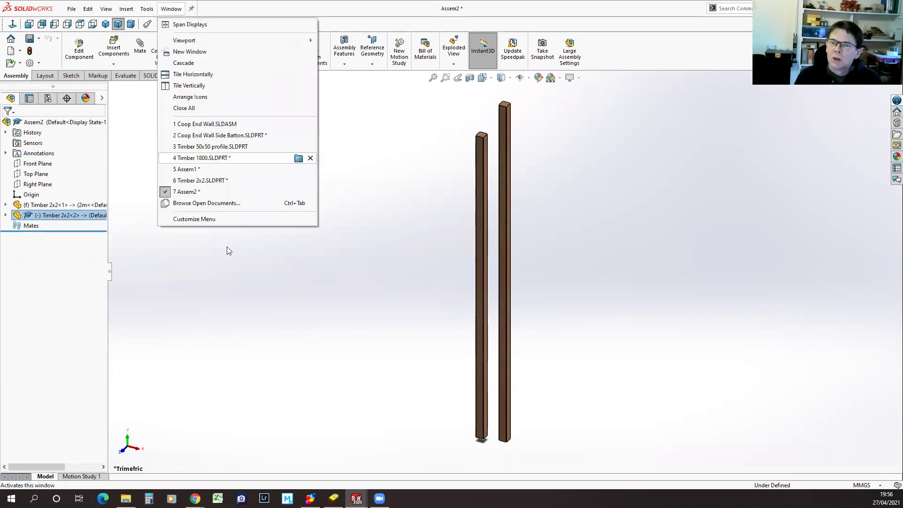
click(197, 181)
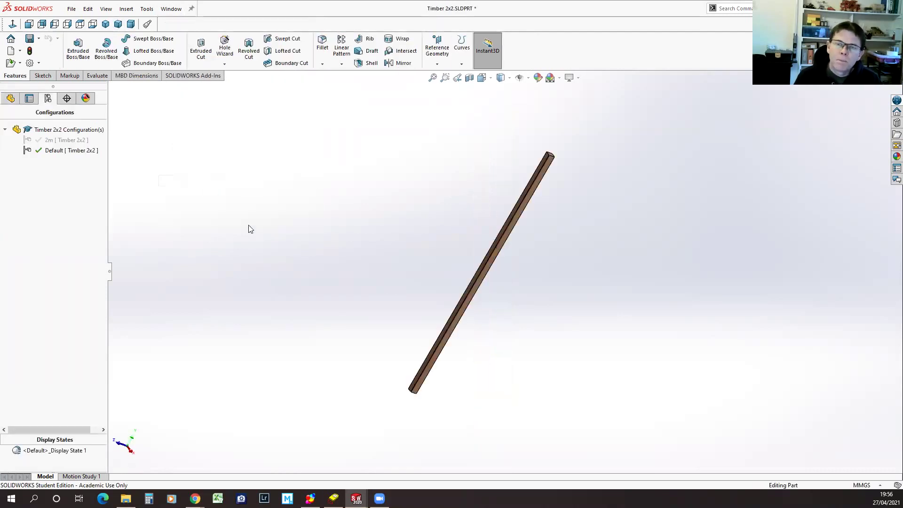
click(10, 98)
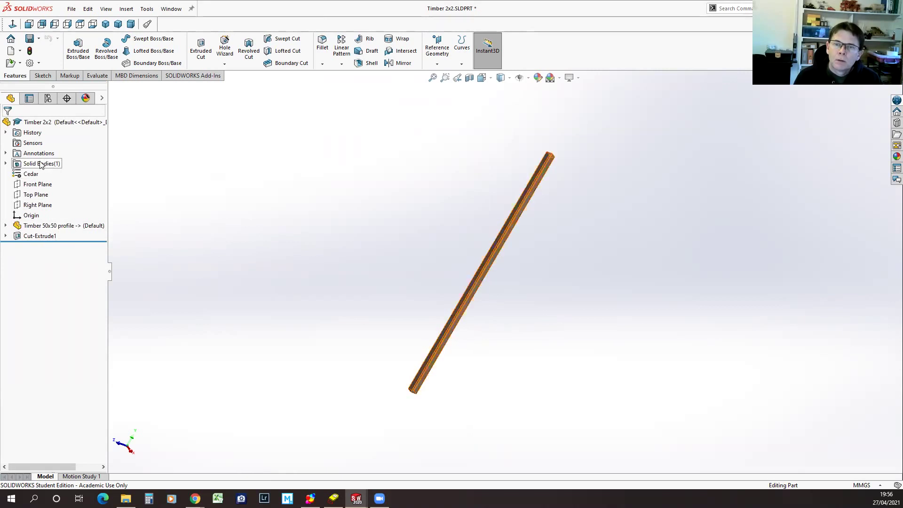
Select Oak for the part's material and inspect which configurations it can be assigned to, closing without applying it
click(19, 175)
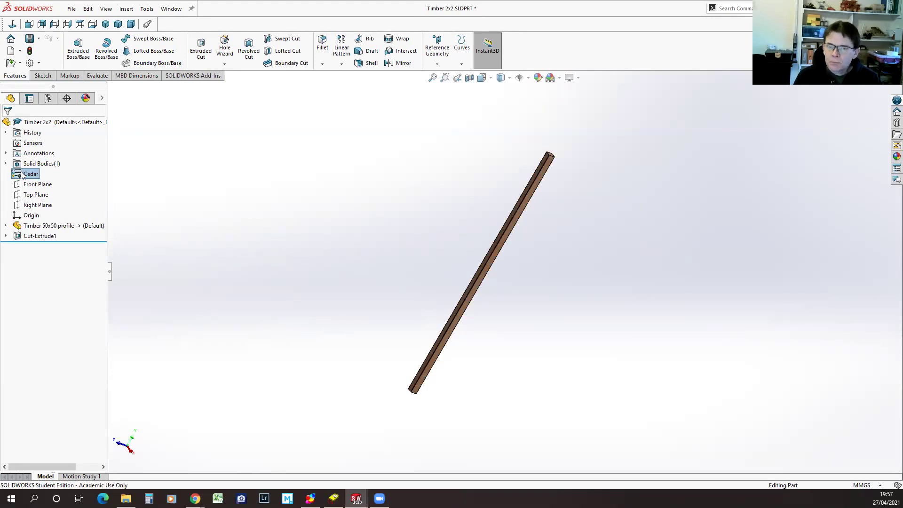
right_click(21, 175)
click(43, 181)
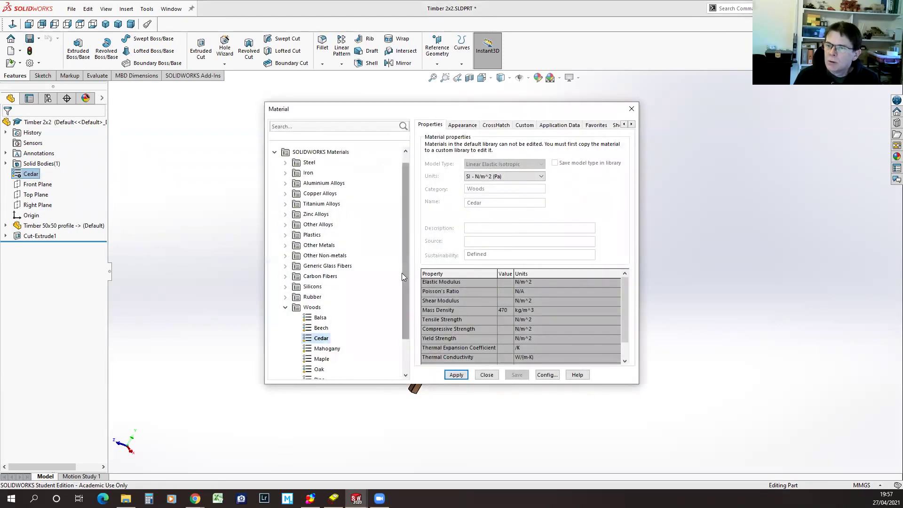
drag(405, 269, 404, 285)
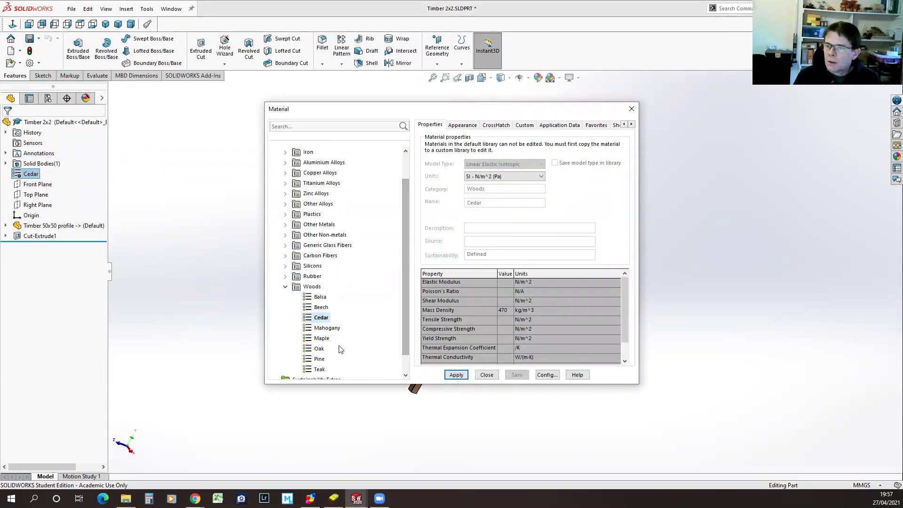
click(319, 349)
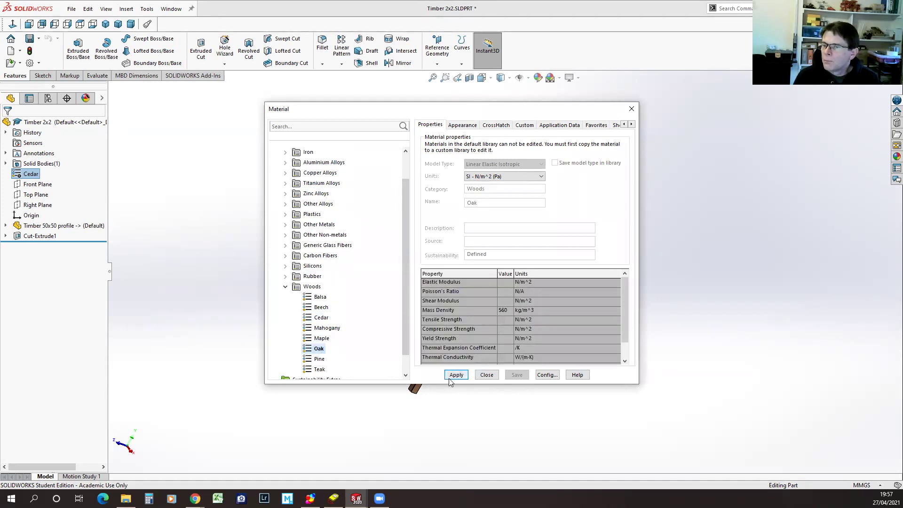
click(546, 375)
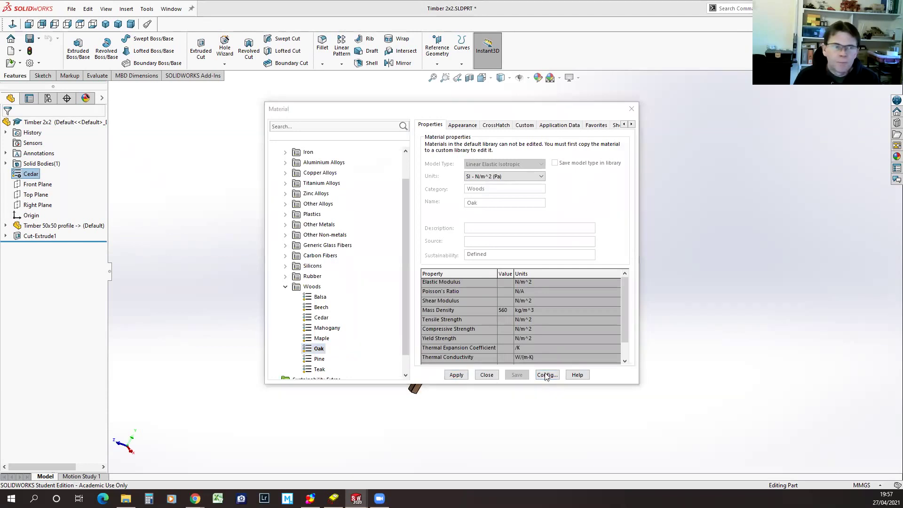
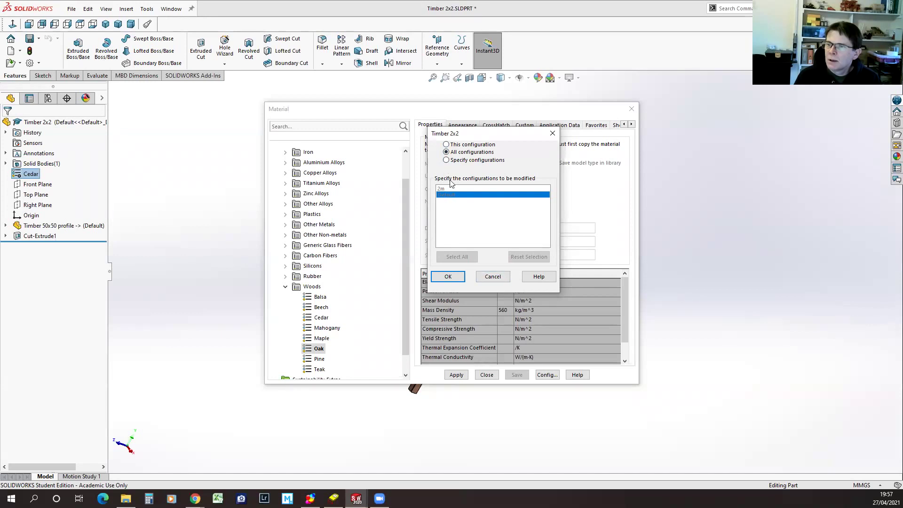
click(501, 277)
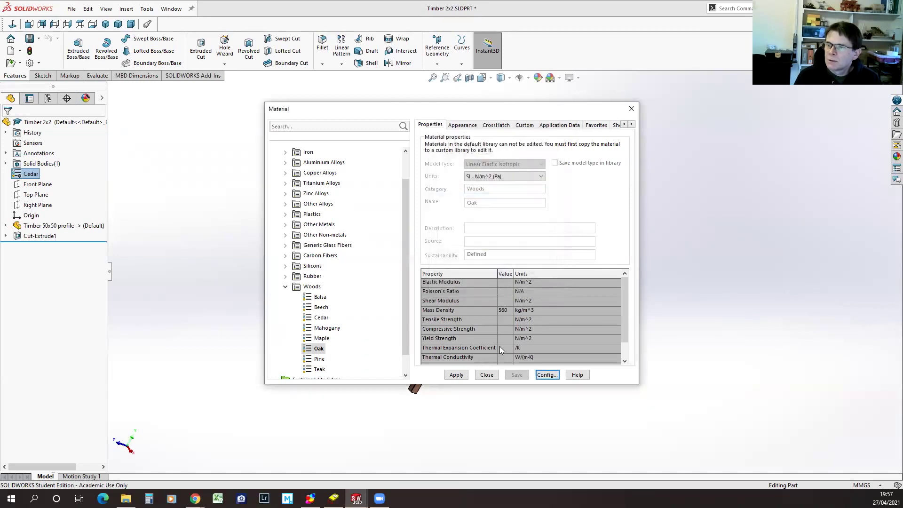
click(486, 375)
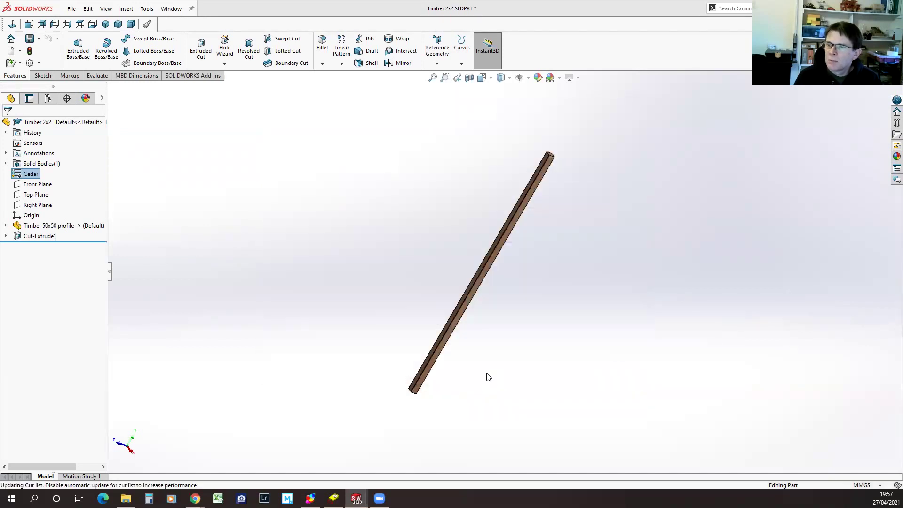
Set the description of the part's Default configuration to 1.8m
click(48, 98)
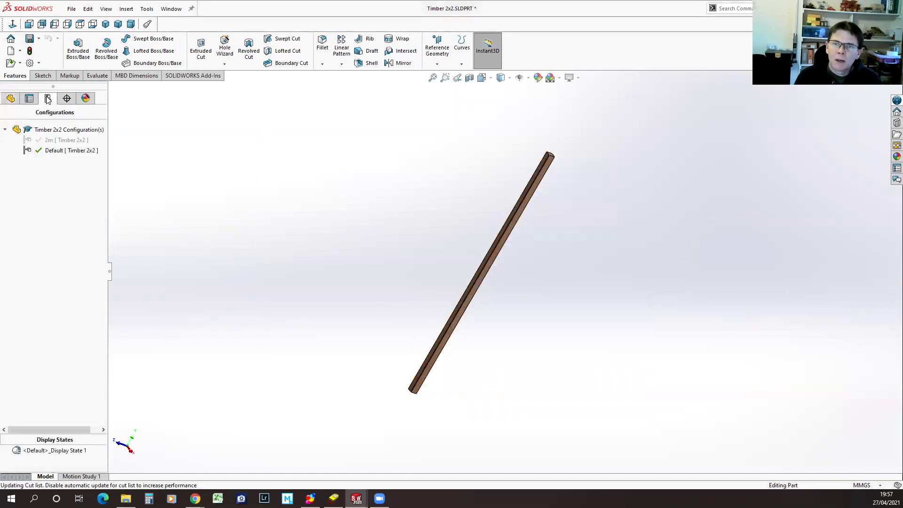
right_click(42, 153)
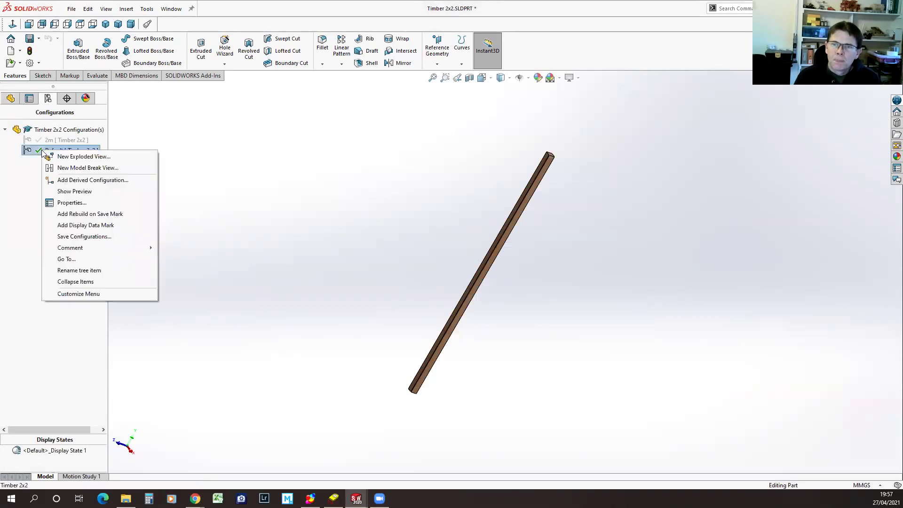
click(71, 202)
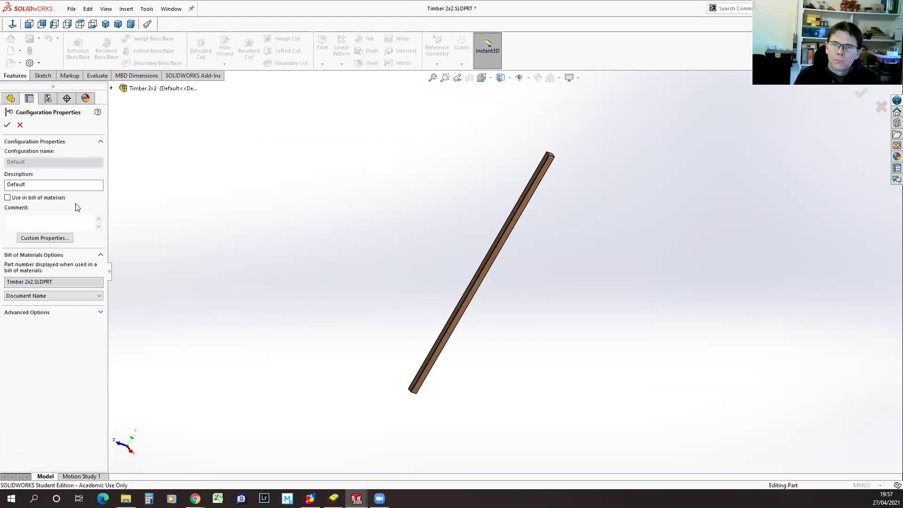
click(34, 185)
double_click(34, 184)
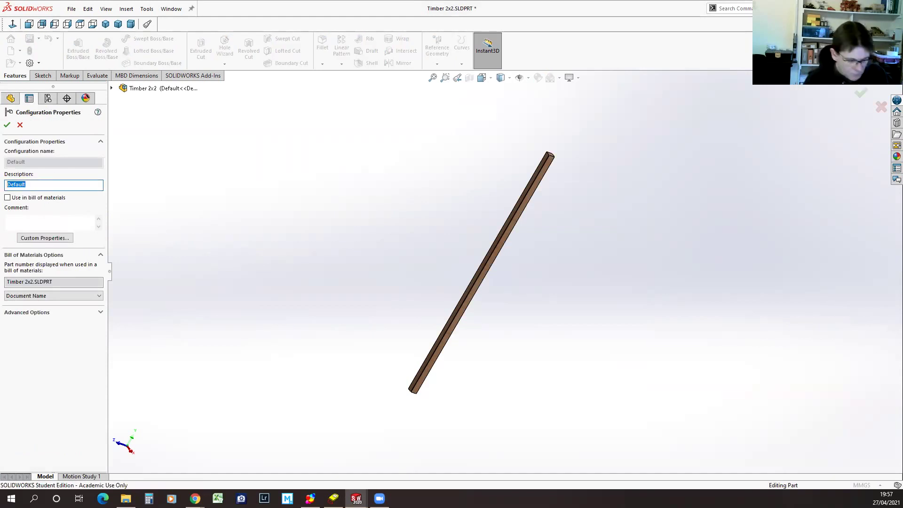
text(1.8m)
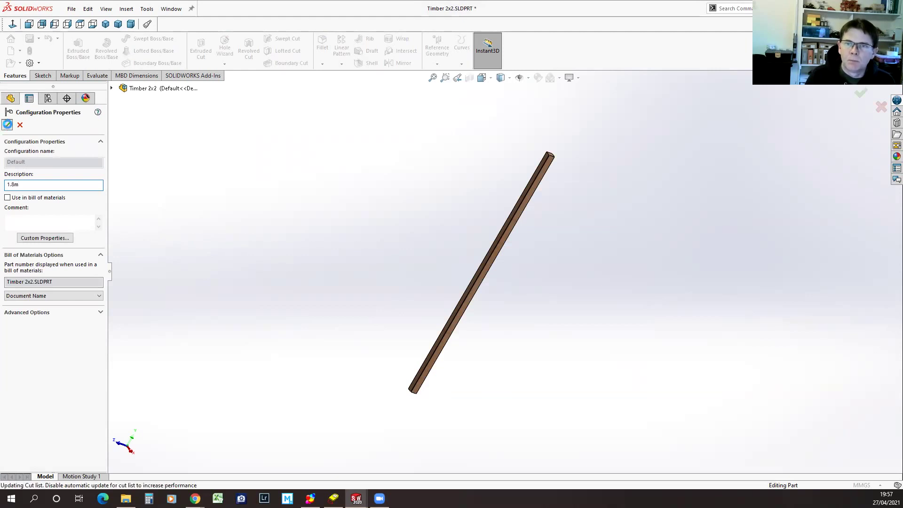
click(6, 124)
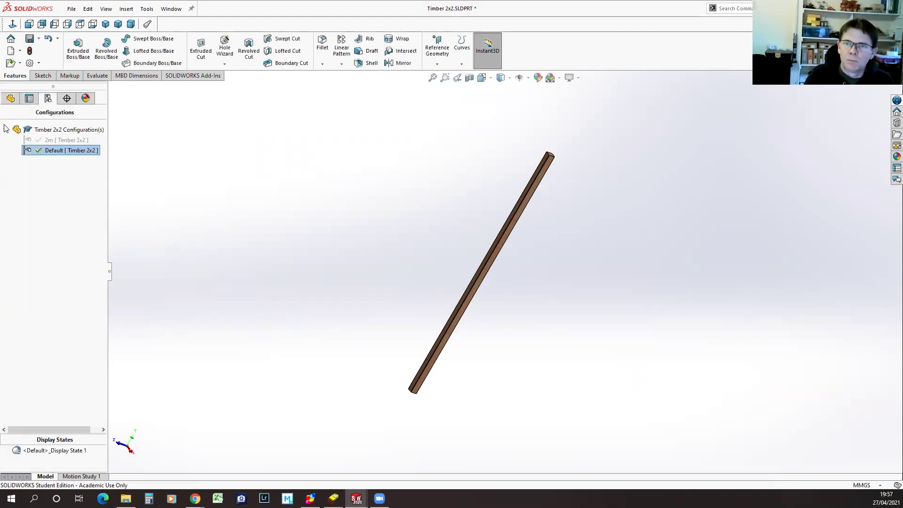
Review the name and description in the Default configuration's properties
click(53, 151)
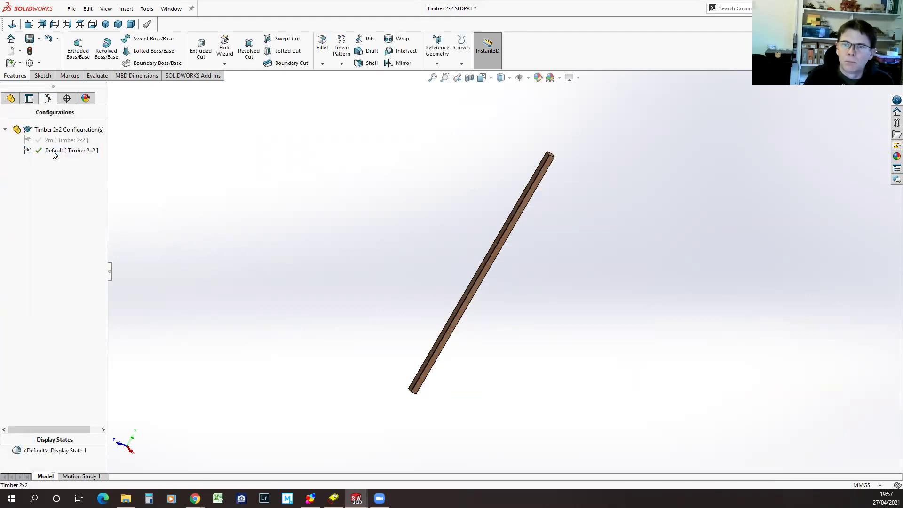
right_click(55, 152)
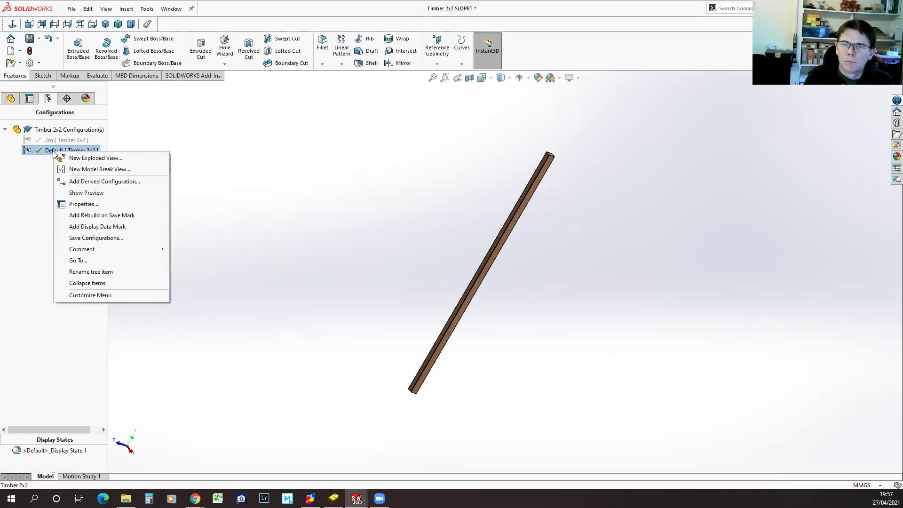
click(83, 205)
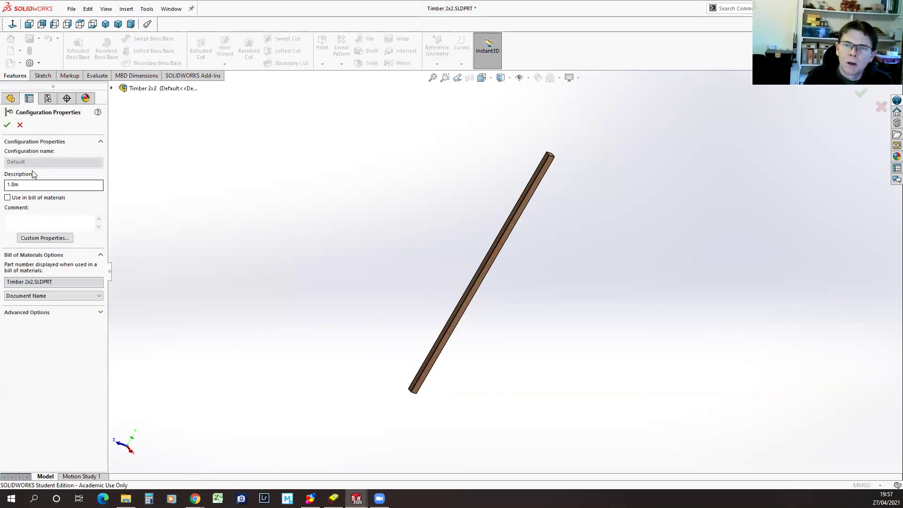
click(19, 125)
Try to add a derived configuration named 2m under the Default configuration
click(50, 141)
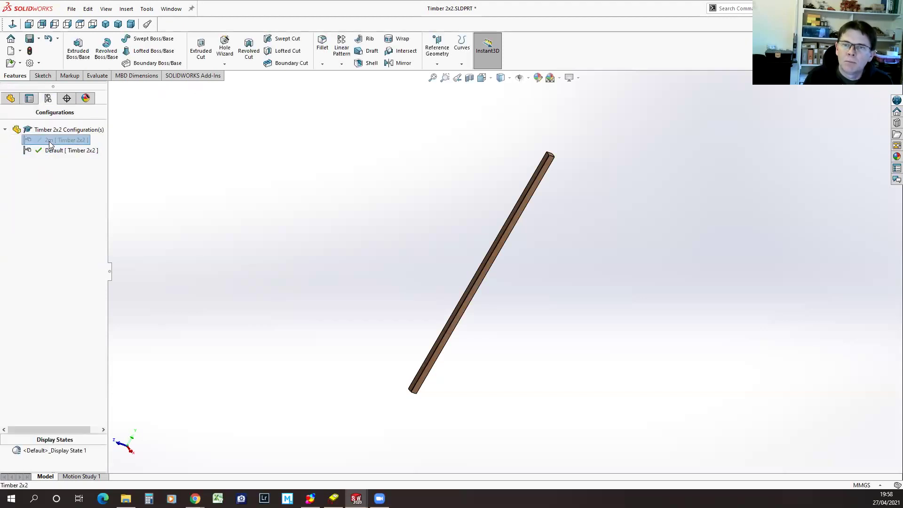
click(47, 151)
right_click(50, 150)
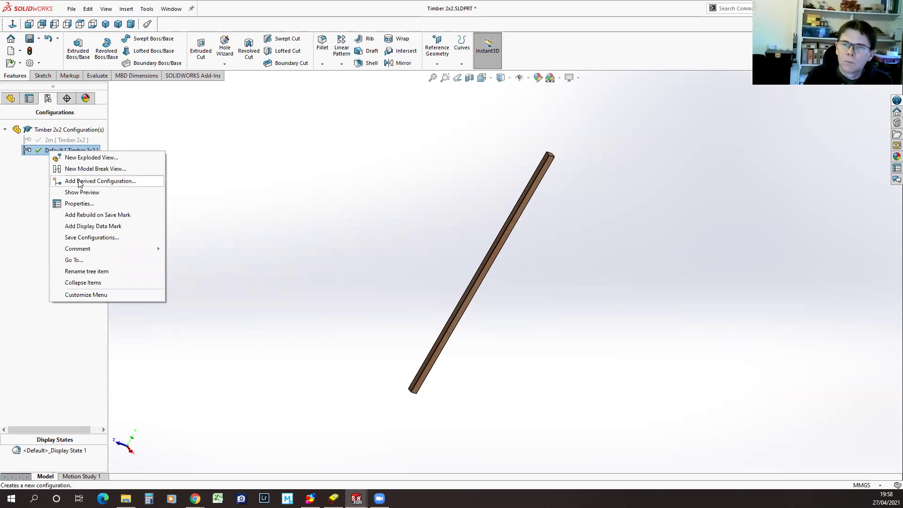
click(36, 171)
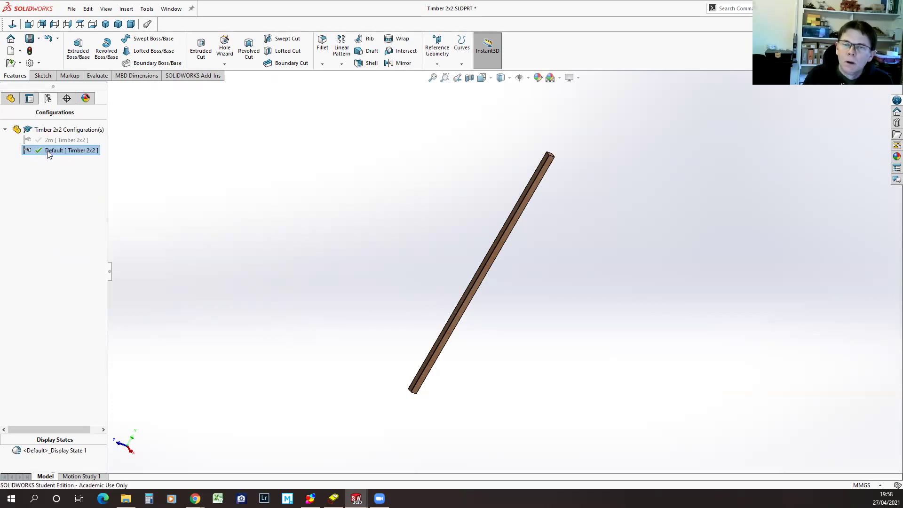
right_click(50, 150)
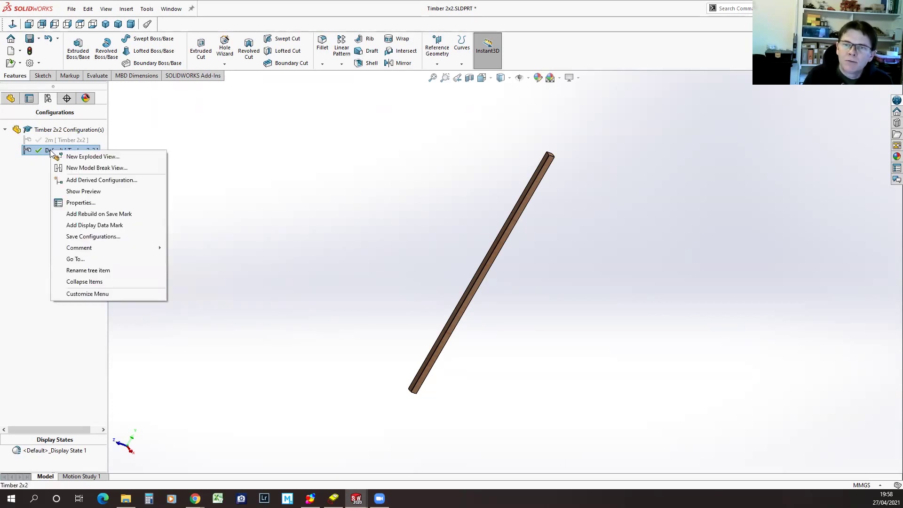
click(81, 181)
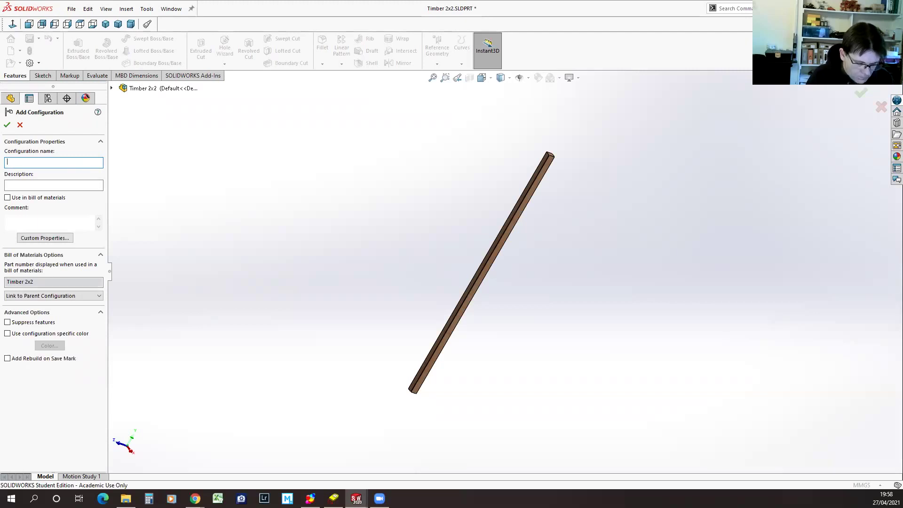
click(6, 125)
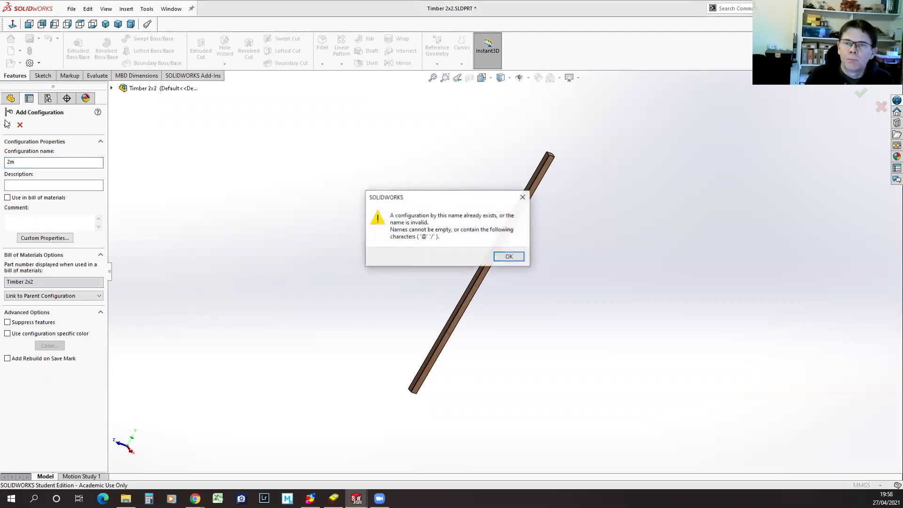
click(510, 257)
Add a derived configuration named Cedar 2m under the Default configuration and expand Default's list of derived configurations
right_click(59, 151)
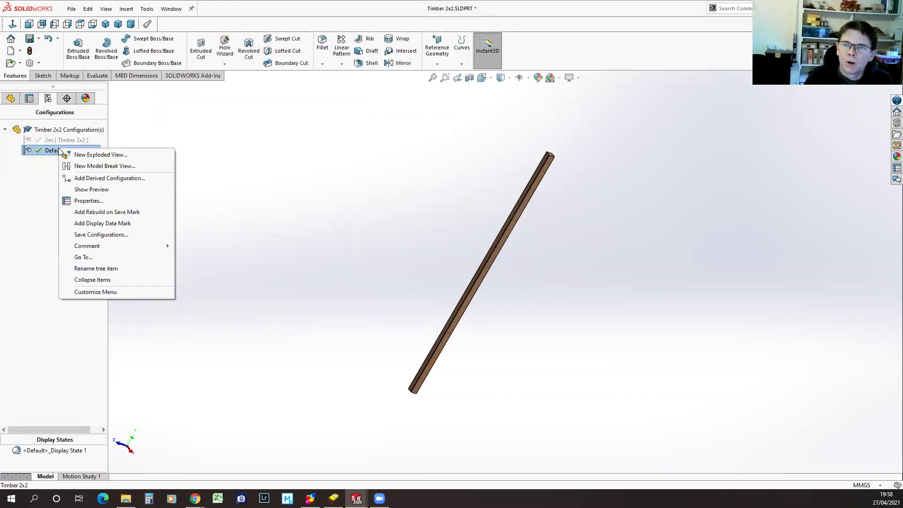
click(92, 179)
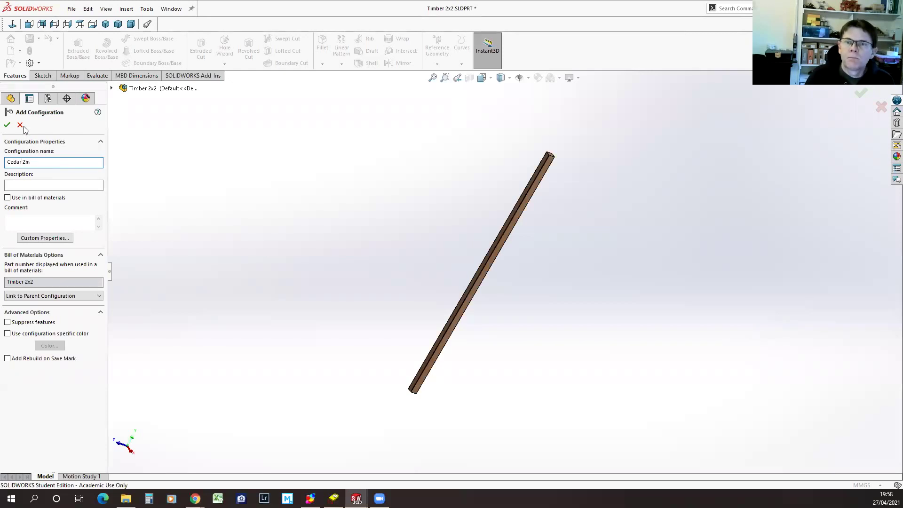
click(7, 125)
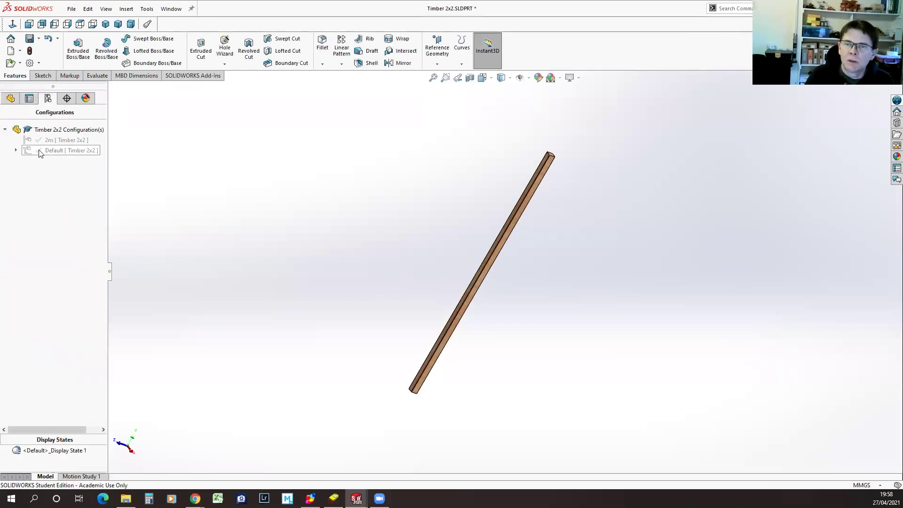
click(16, 150)
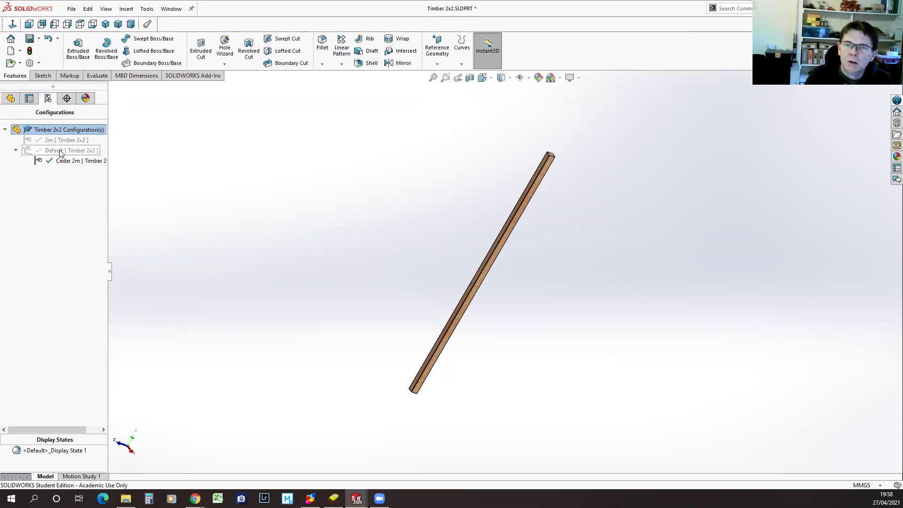
Add another derived configuration under Default and name it Cedar 1.5m
right_click(54, 162)
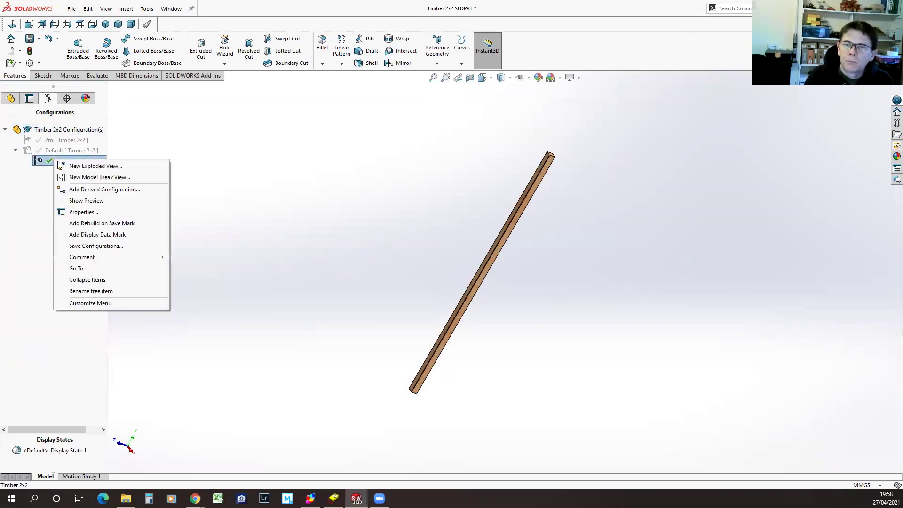
right_click(54, 151)
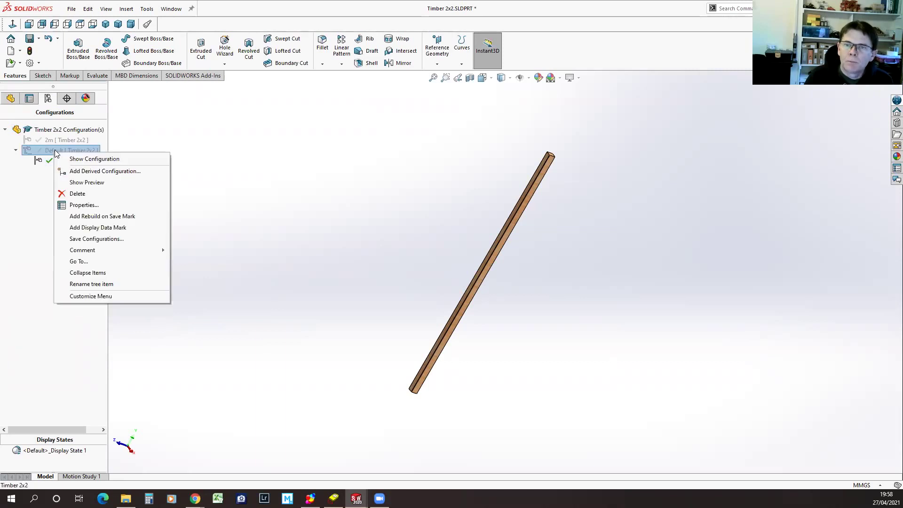
click(76, 172)
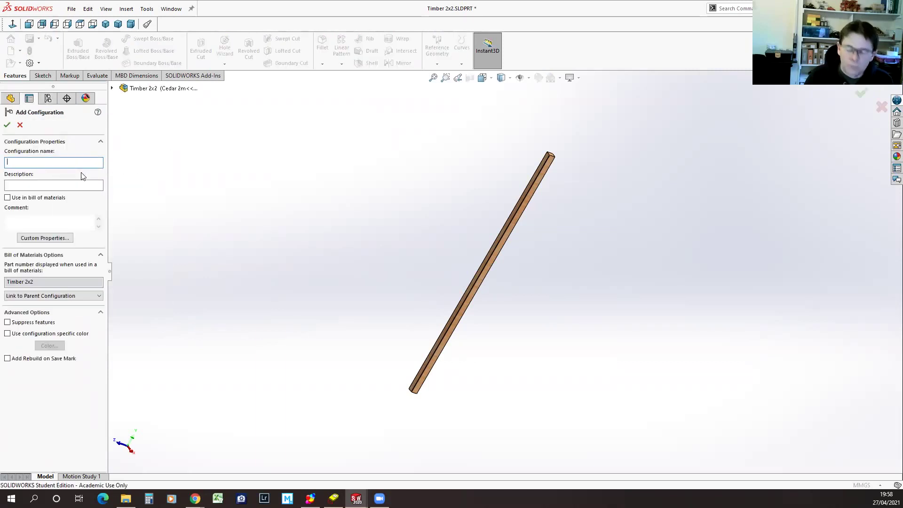
text(Cedar )
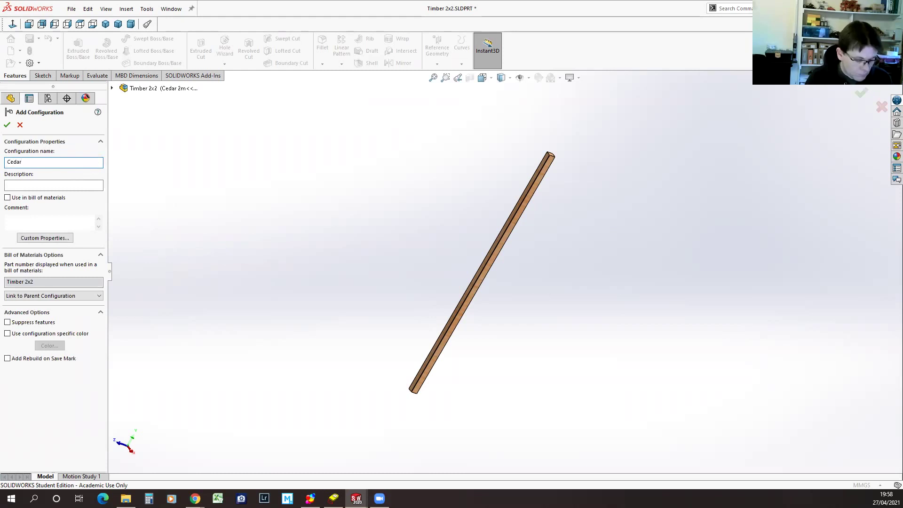
text(1.5m)
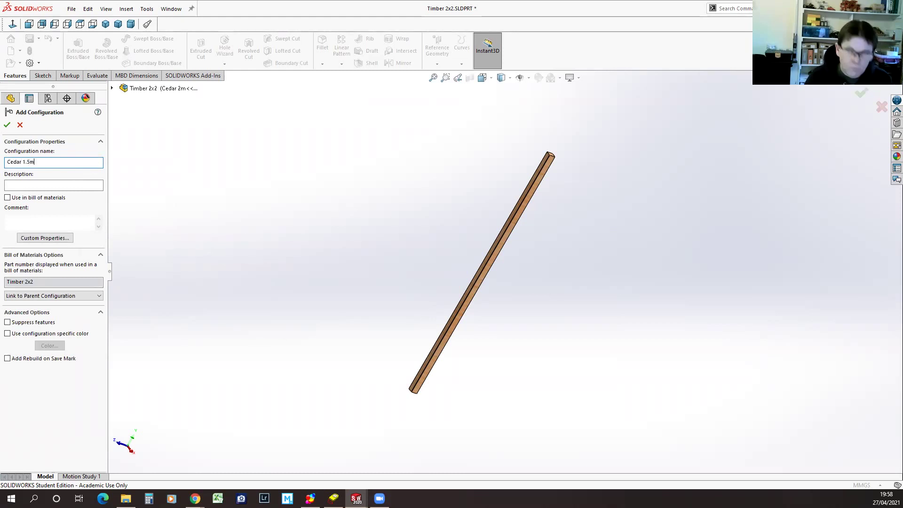
click(7, 125)
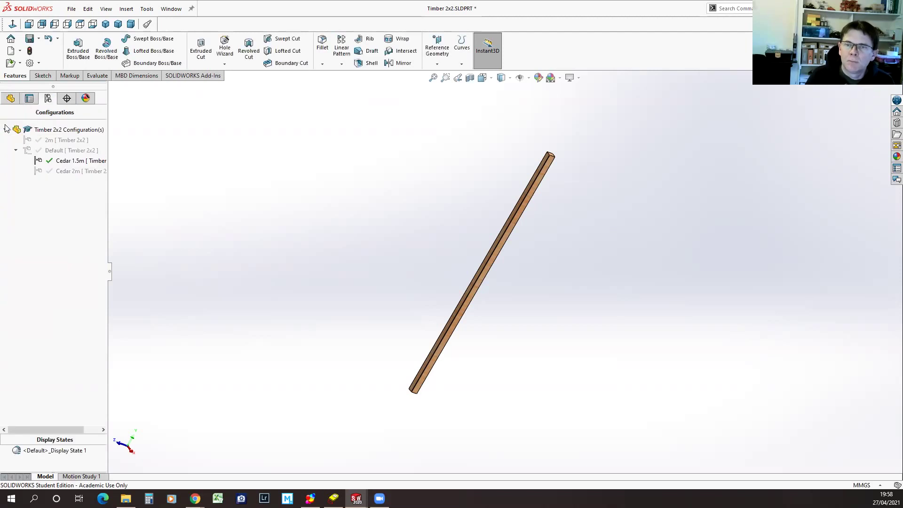
Set the Length dimension of Cut-Extrude1 to 1500 mm for the Cedar 1.5m configuration only
click(70, 161)
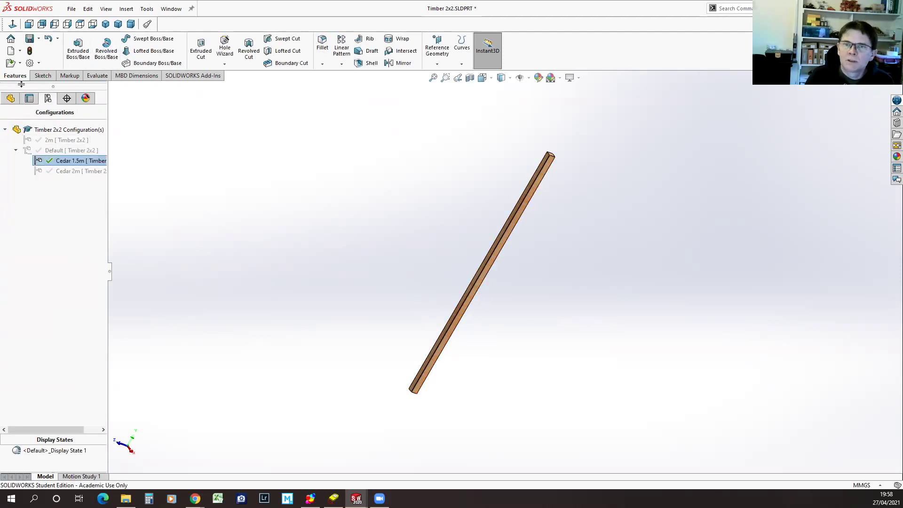
click(10, 99)
click(40, 236)
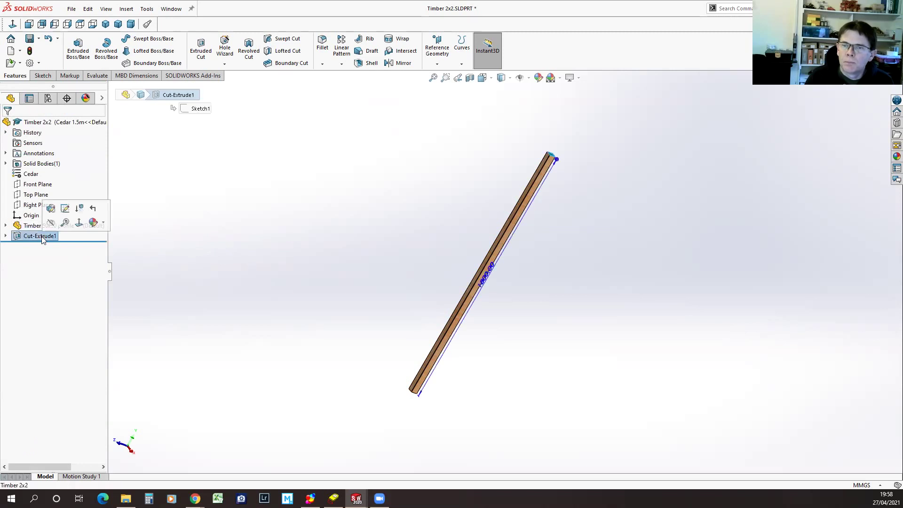
click(484, 282)
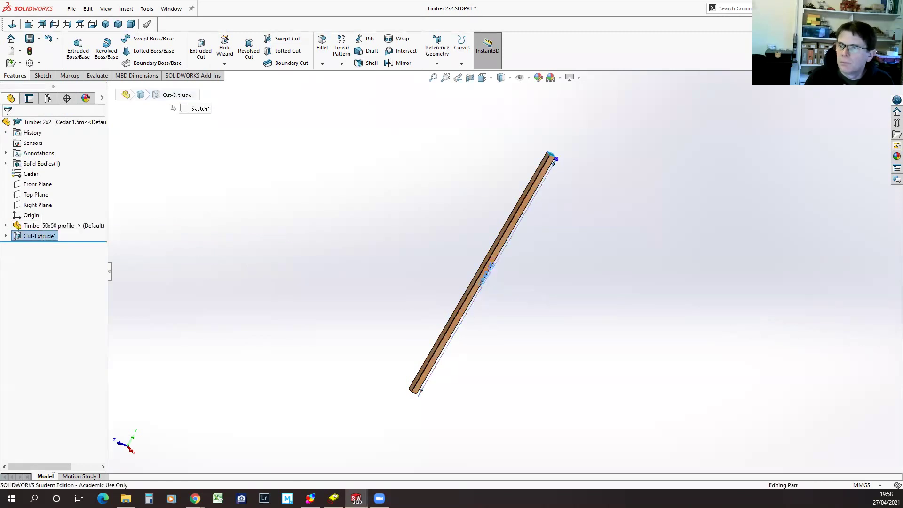
click(586, 294)
click(612, 305)
click(372, 292)
key(BackSpace)
text(500.00mm)
click(368, 268)
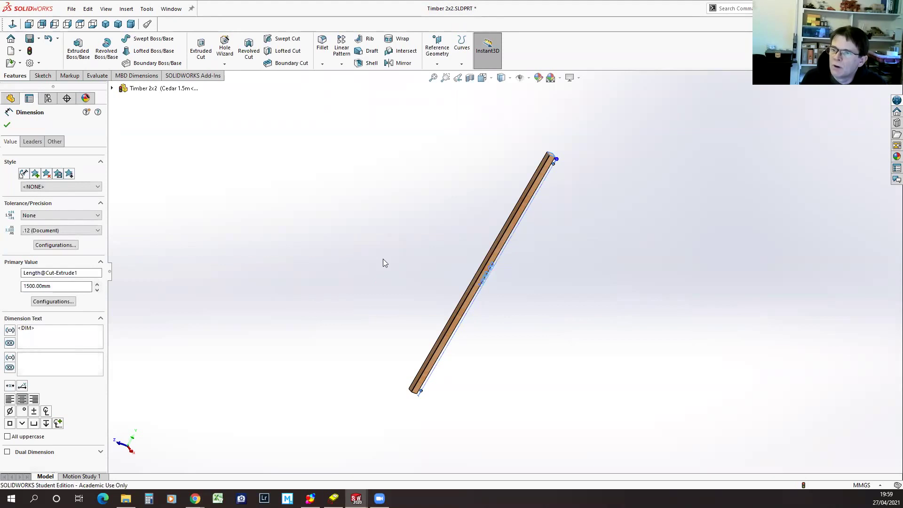
click(7, 125)
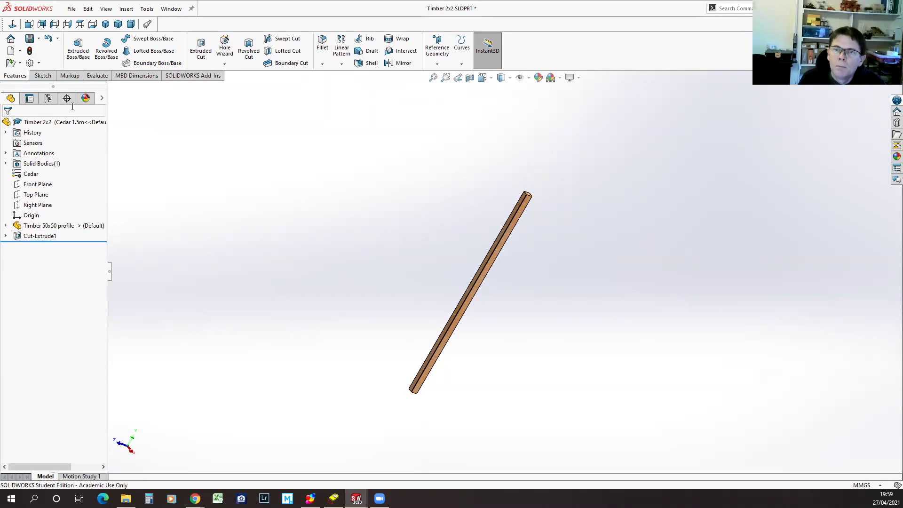
Activate the Cedar 2m configuration and set its Cut-Extrude1 Length dimension to 2000 mm for that configuration only
click(49, 100)
double_click(69, 171)
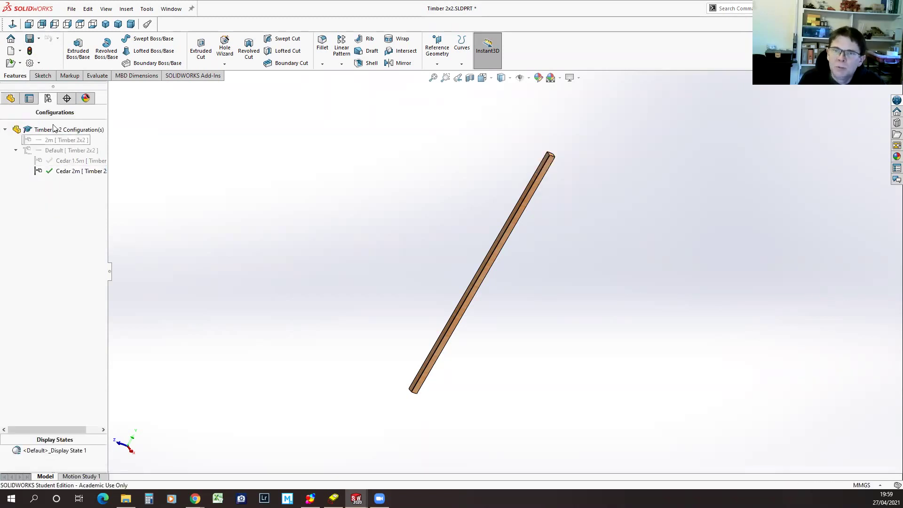
click(11, 98)
click(39, 236)
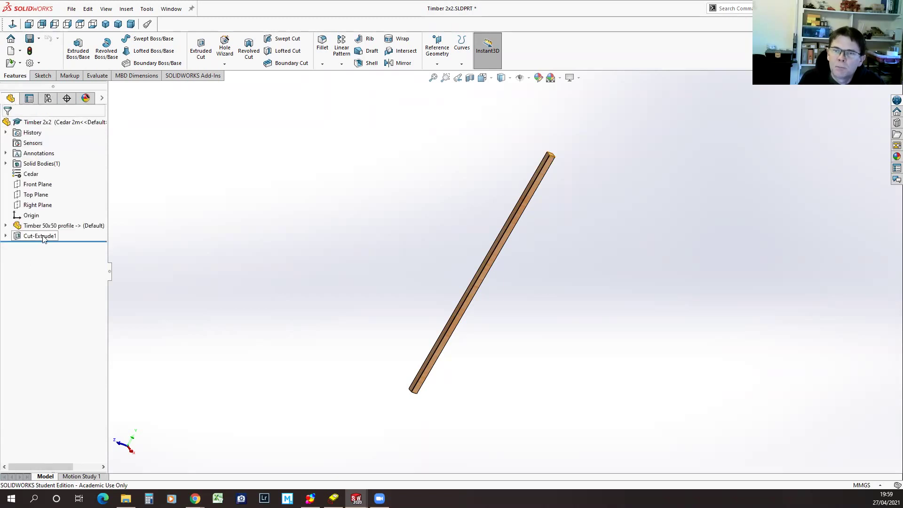
double_click(486, 280)
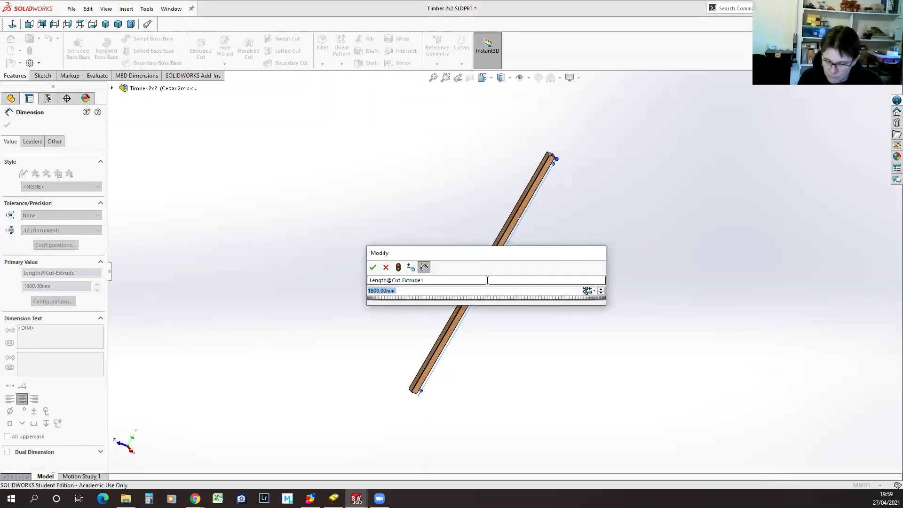
text(2000)
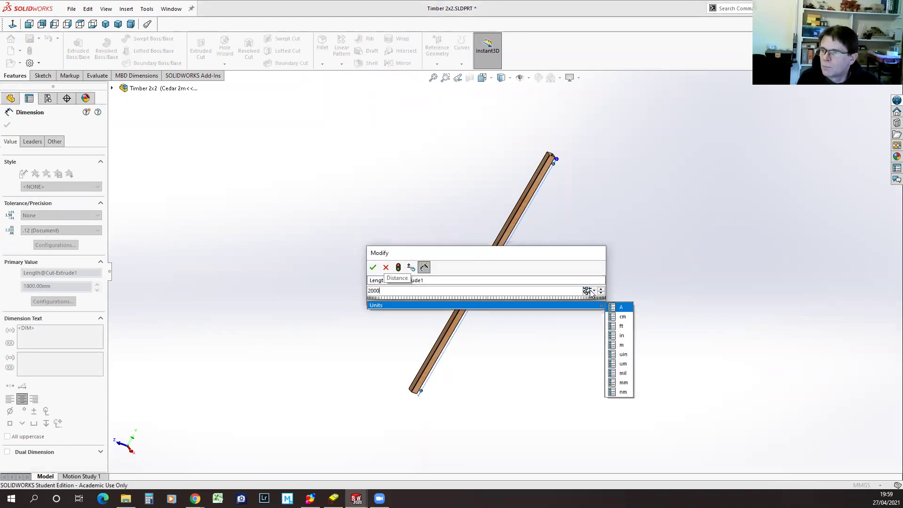
click(591, 292)
click(623, 304)
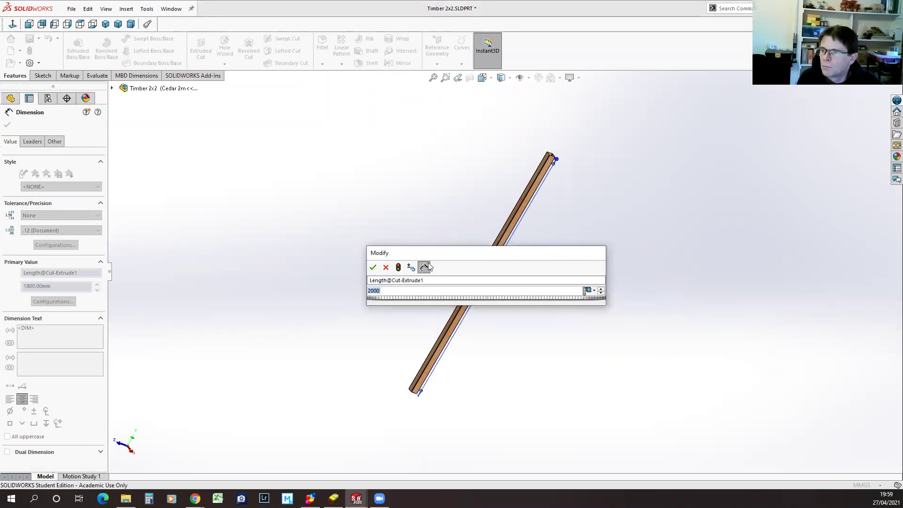
click(374, 267)
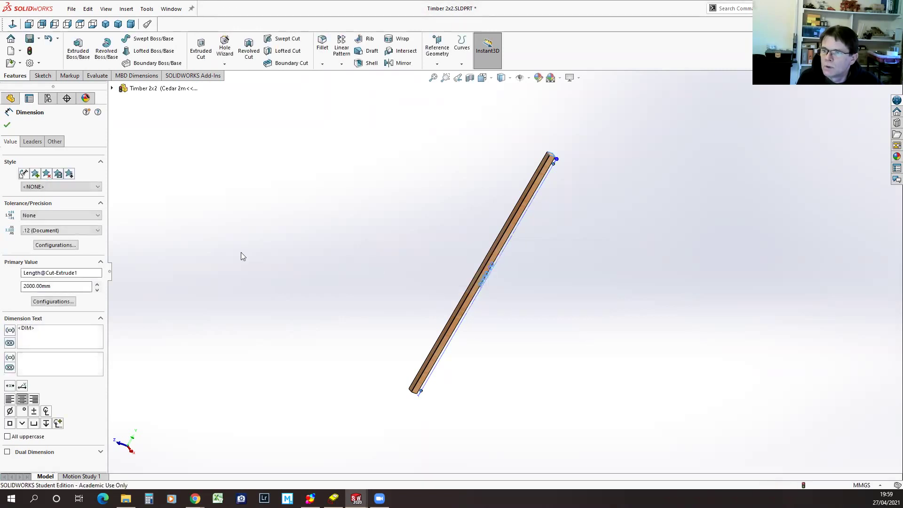
click(6, 125)
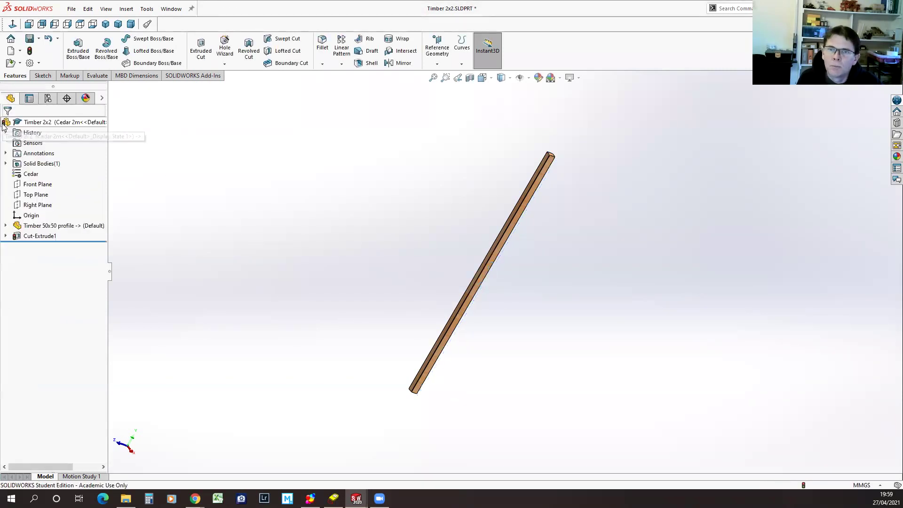
Activate the 2m configuration of the Timber 2x2 part
click(48, 98)
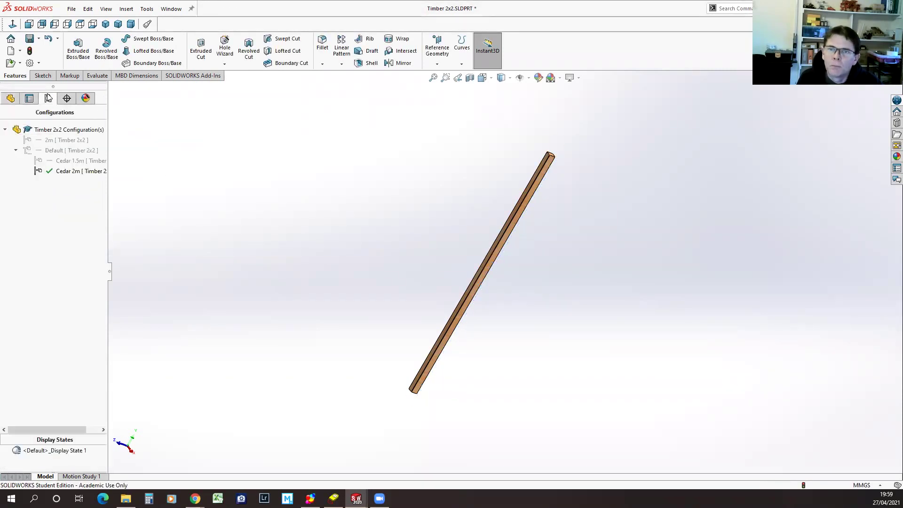
click(49, 141)
right_click(48, 141)
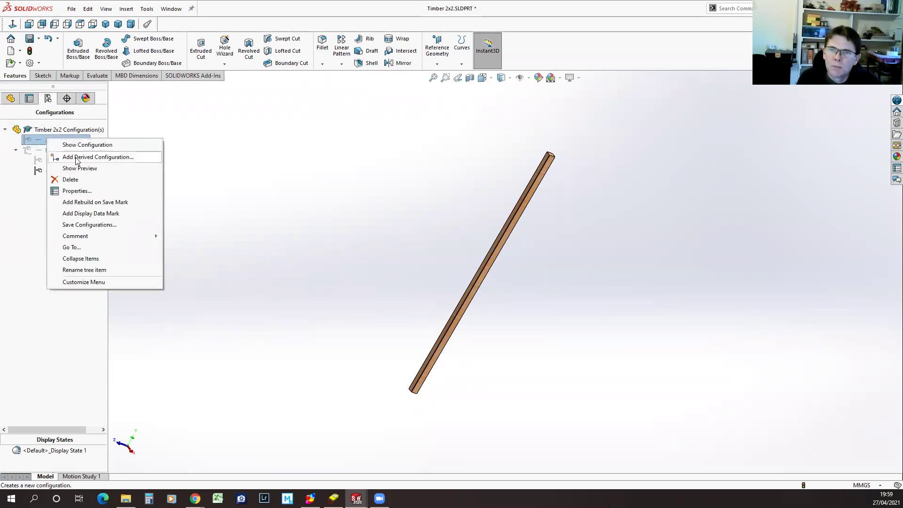
click(65, 145)
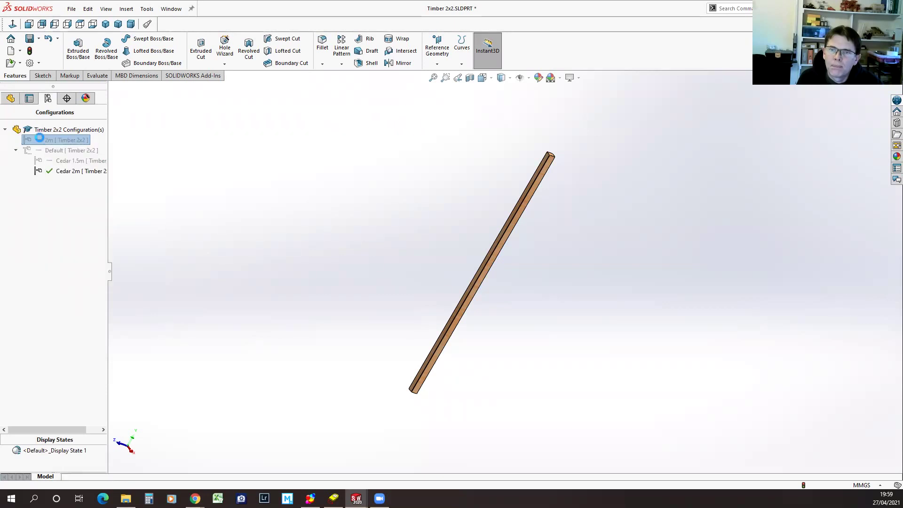
right_click(49, 143)
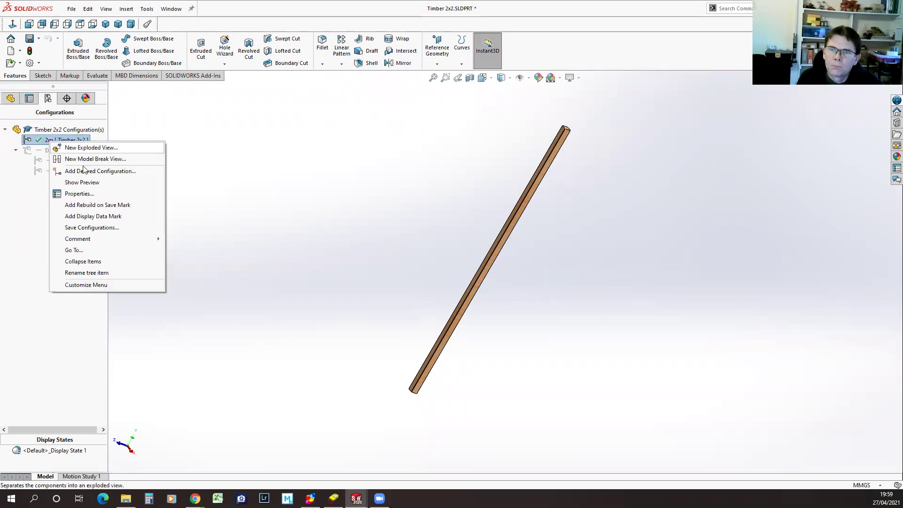
click(84, 195)
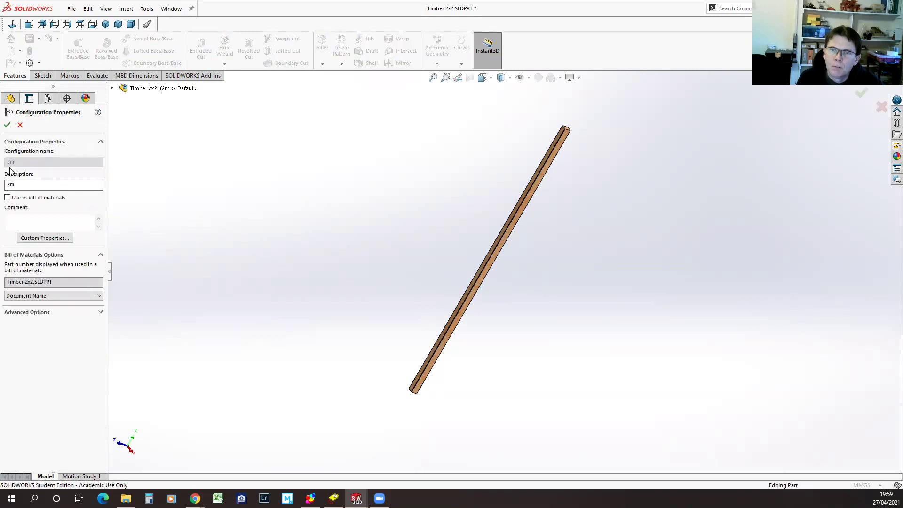
click(20, 124)
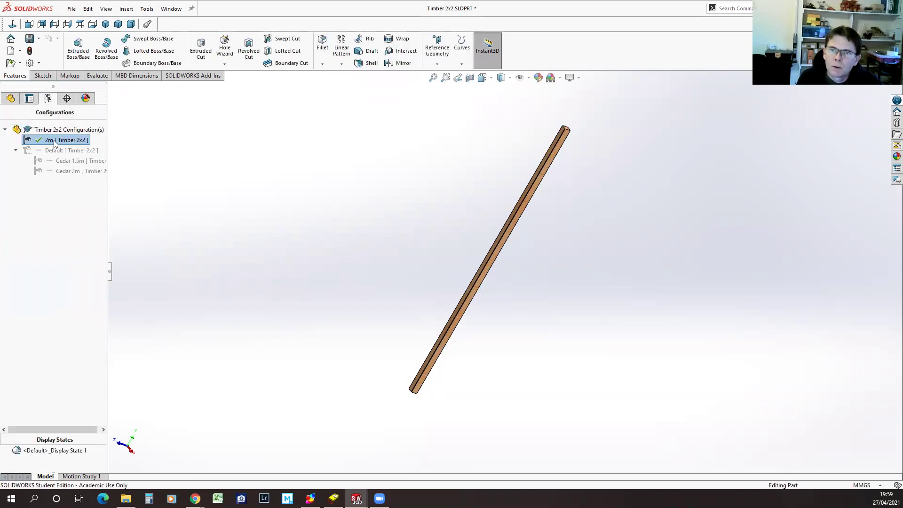
Rename the 2m configuration as Oak
right_click(55, 143)
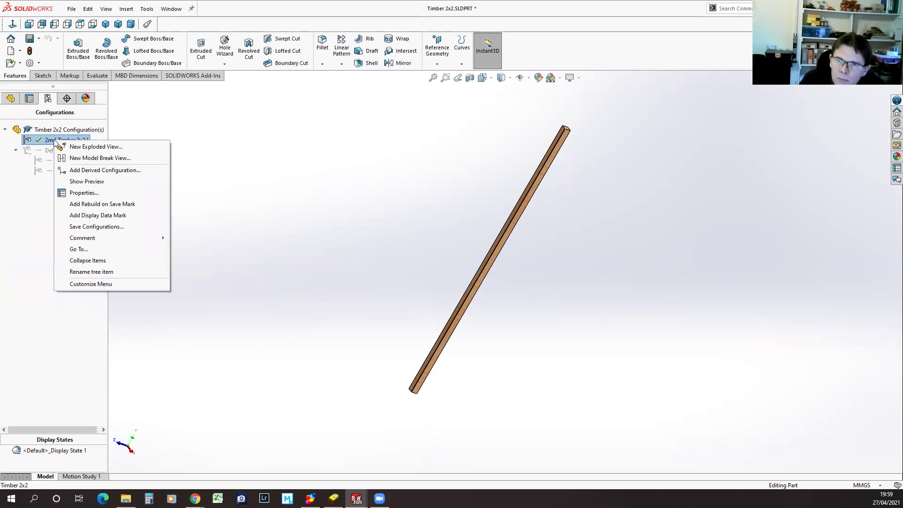
click(101, 271)
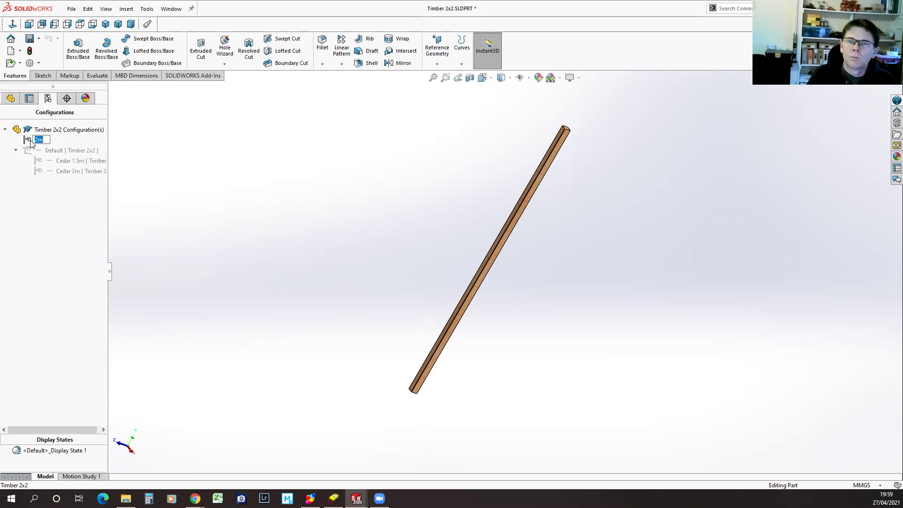
text(Oak)
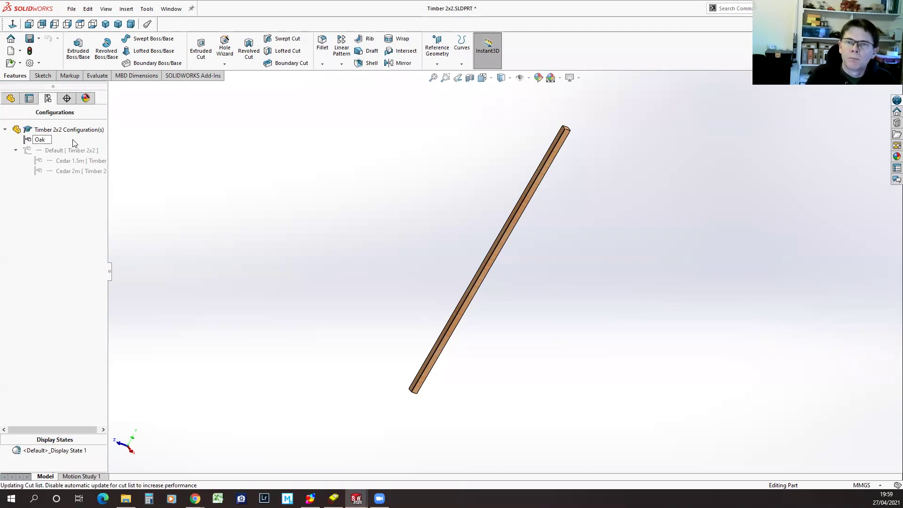
key(Return)
Rename the Default configuration as Cedar
right_click(53, 140)
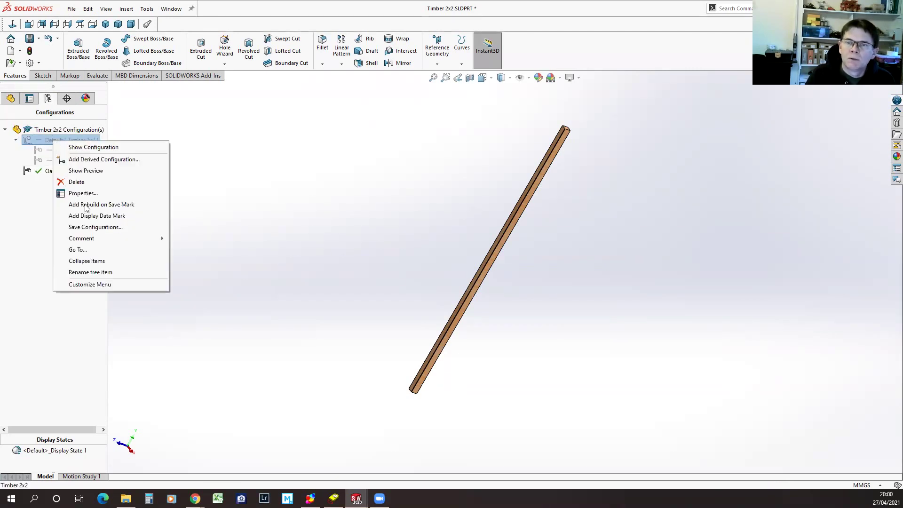
click(99, 273)
text(Cedar)
key(Return)
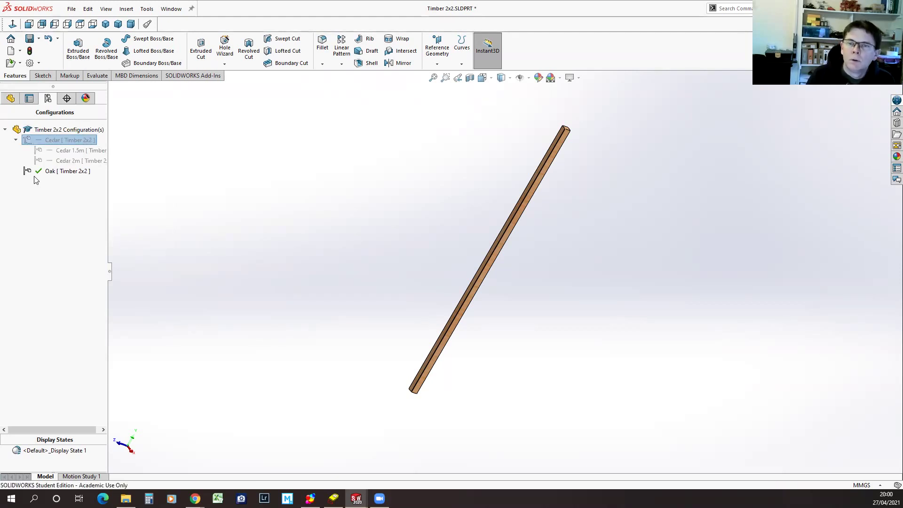
Change the part's material from the Woods category to Oak for the active Oak configuration only
click(33, 172)
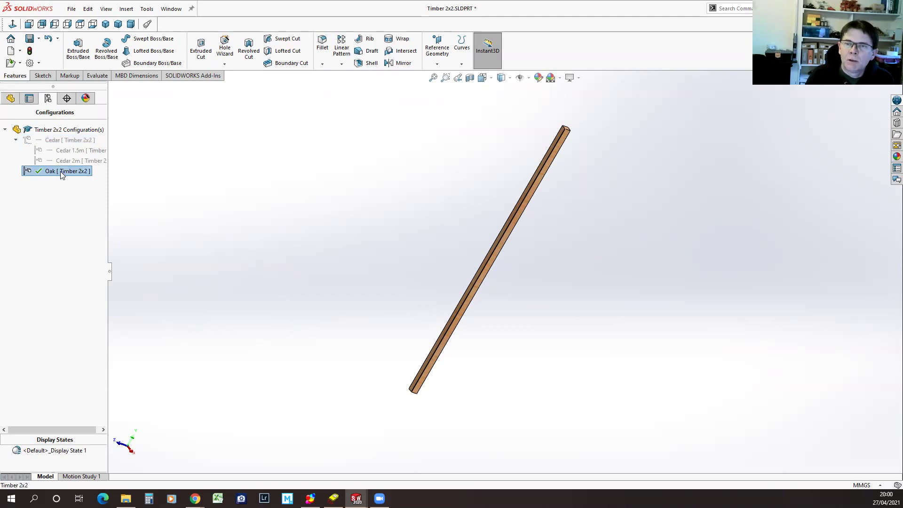
right_click(42, 177)
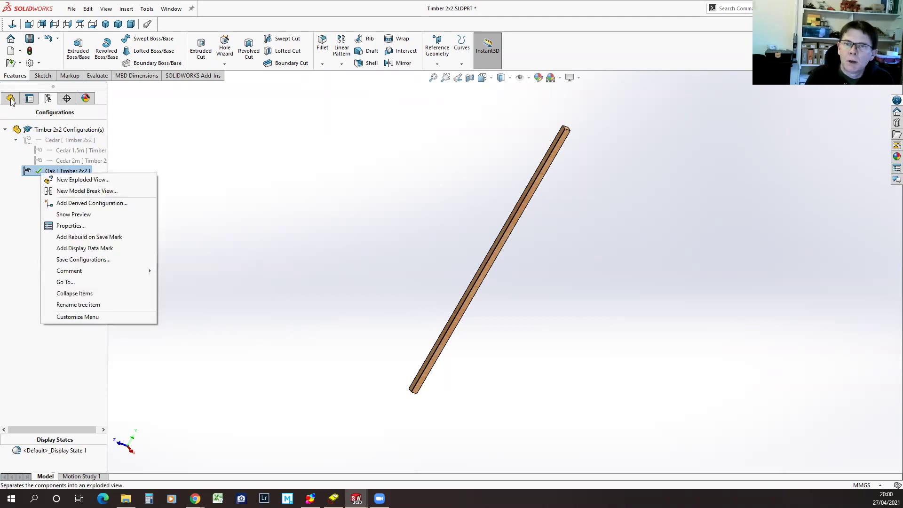
click(11, 100)
click(29, 174)
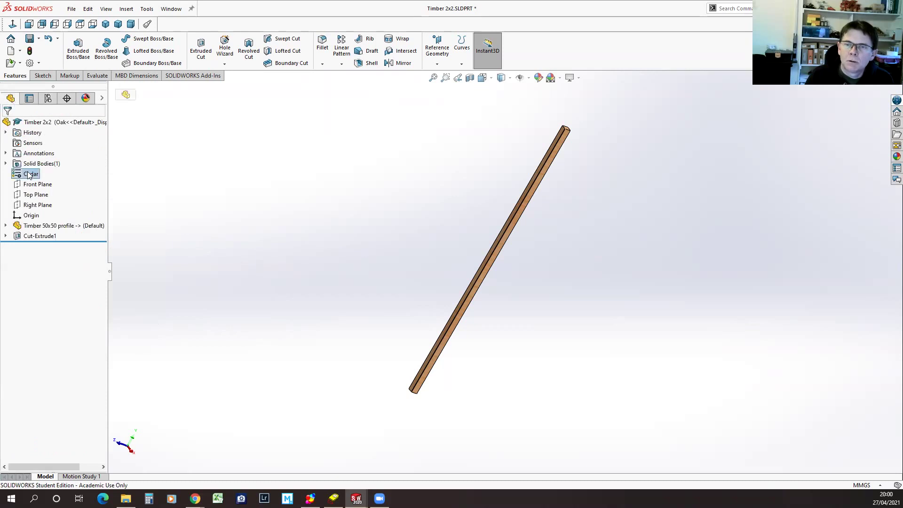
right_click(29, 174)
click(54, 182)
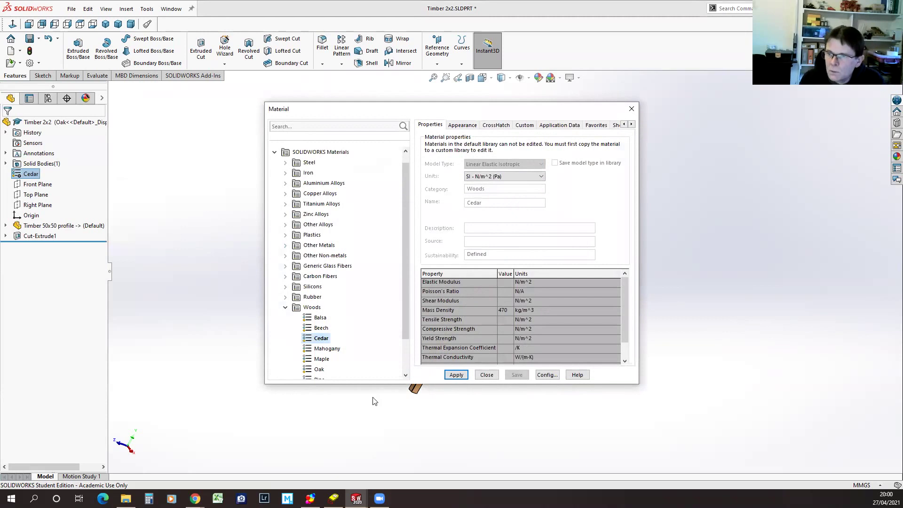
click(319, 371)
click(550, 375)
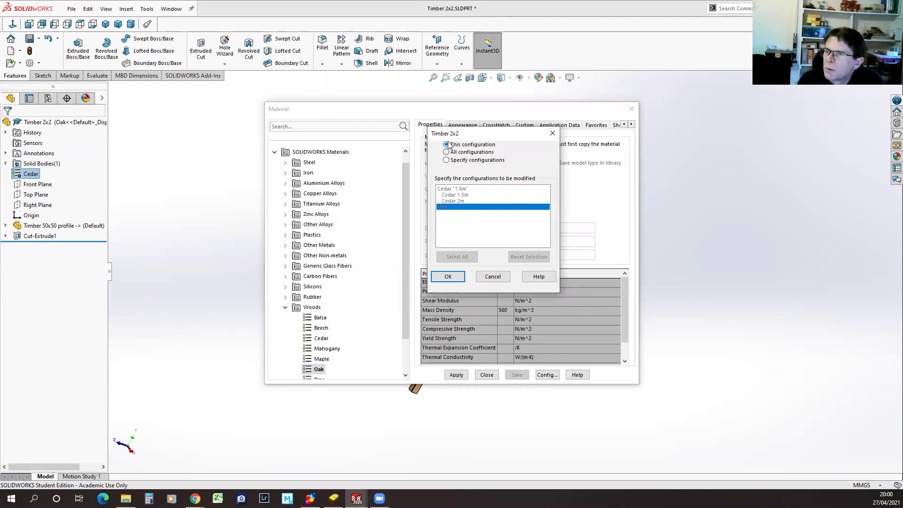
click(449, 277)
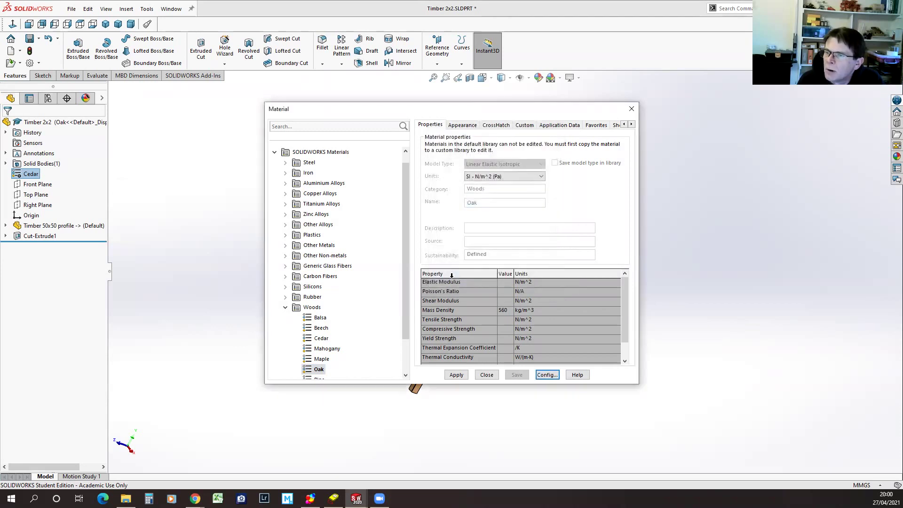
click(457, 375)
click(477, 258)
click(486, 375)
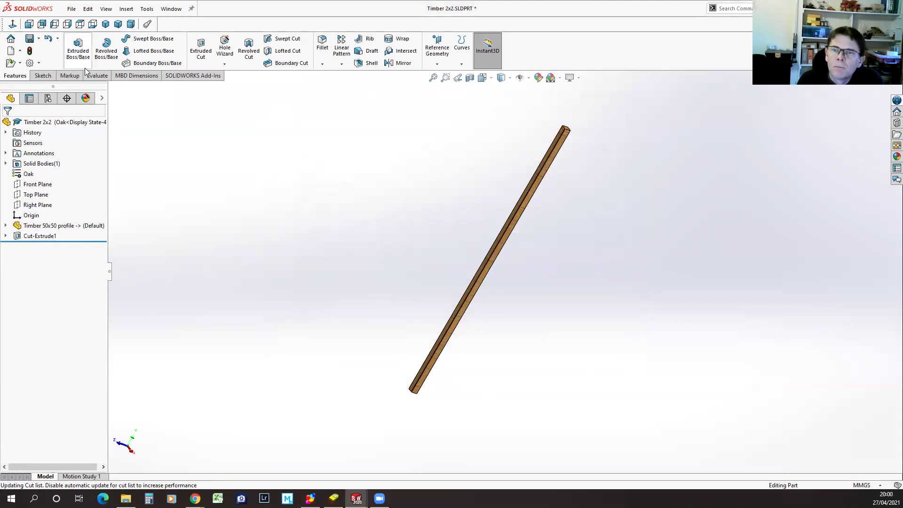
Switch between the Cedar and Oak configurations to compare their length and wood appearance, ending with Oak active
click(48, 99)
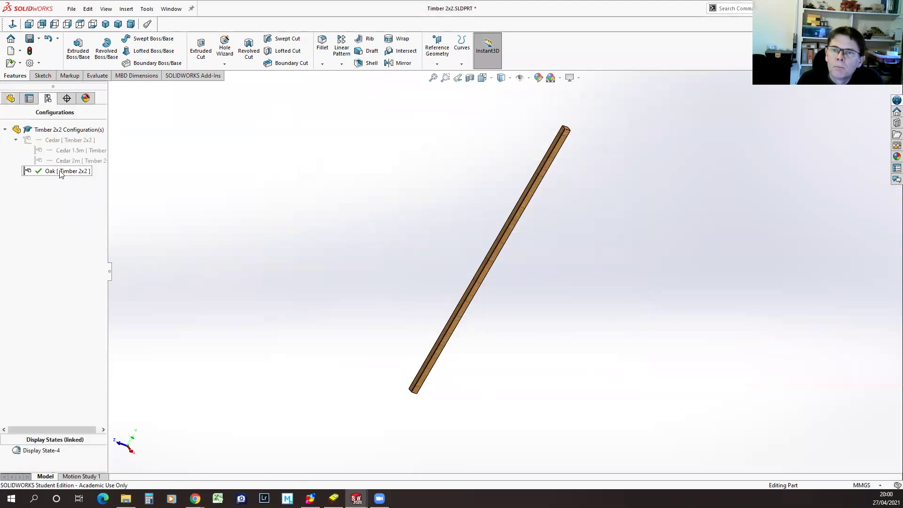
double_click(53, 141)
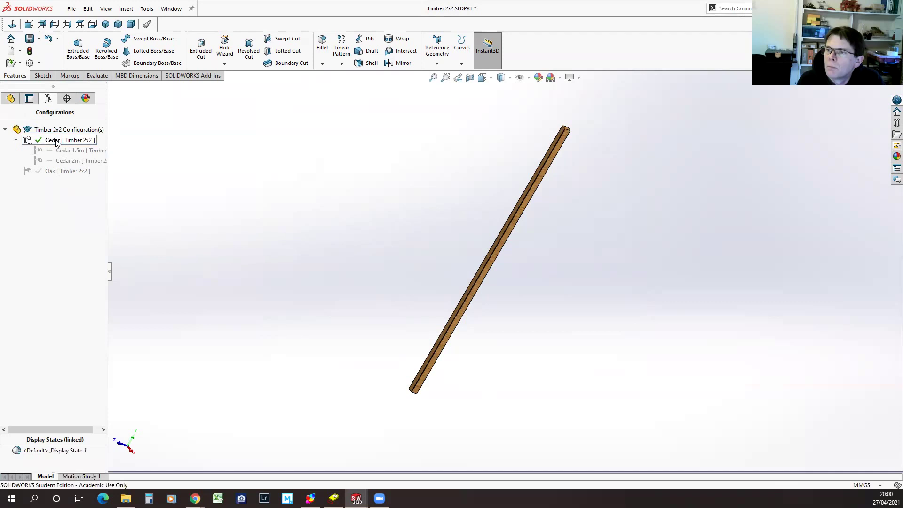
double_click(61, 172)
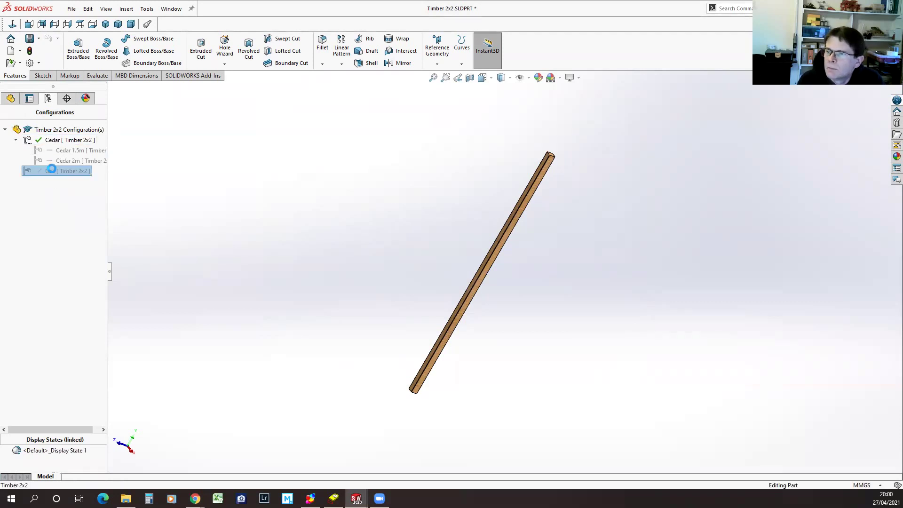
scroll(506, 219, down, 5)
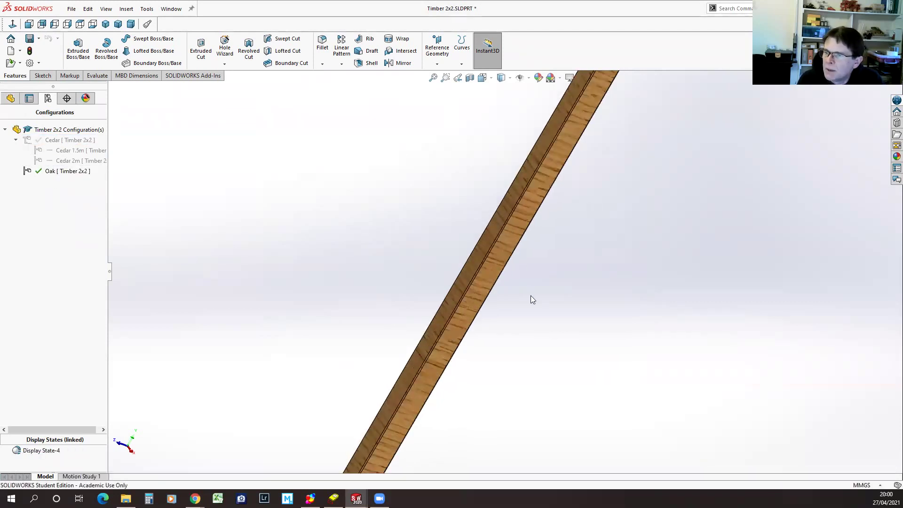
double_click(57, 141)
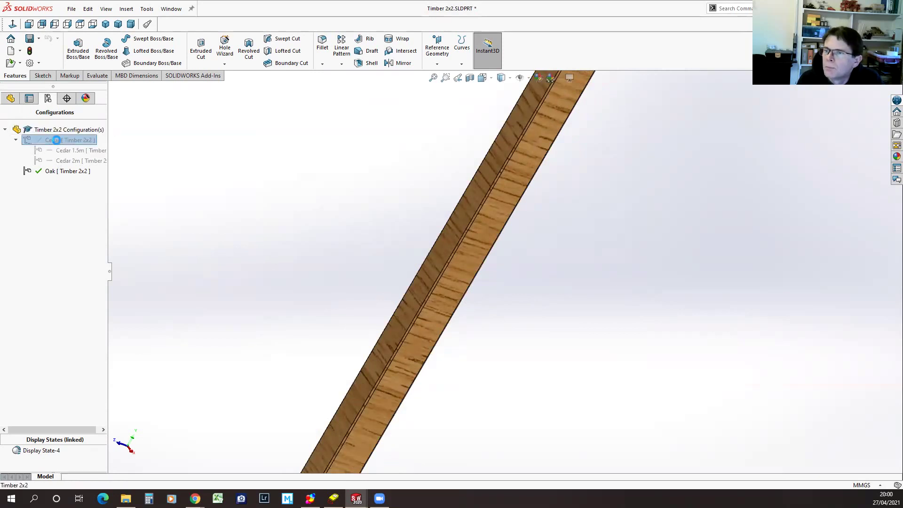
double_click(48, 172)
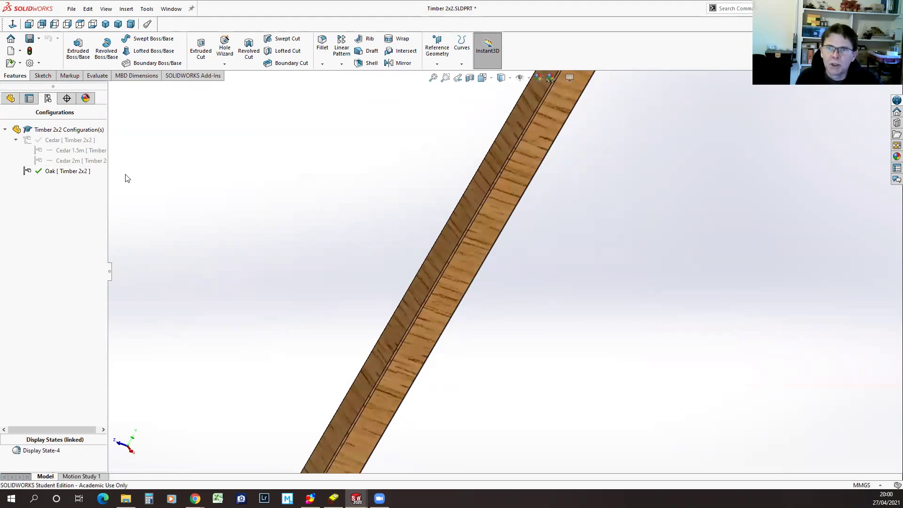
Add a derived configuration named Oak 1.5m under Oak and expand Oak's list of derived configurations
right_click(50, 172)
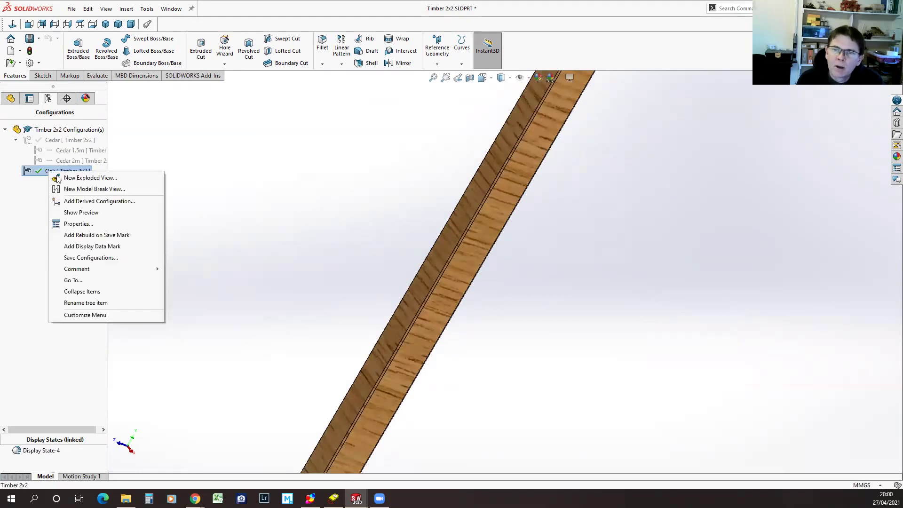
click(86, 202)
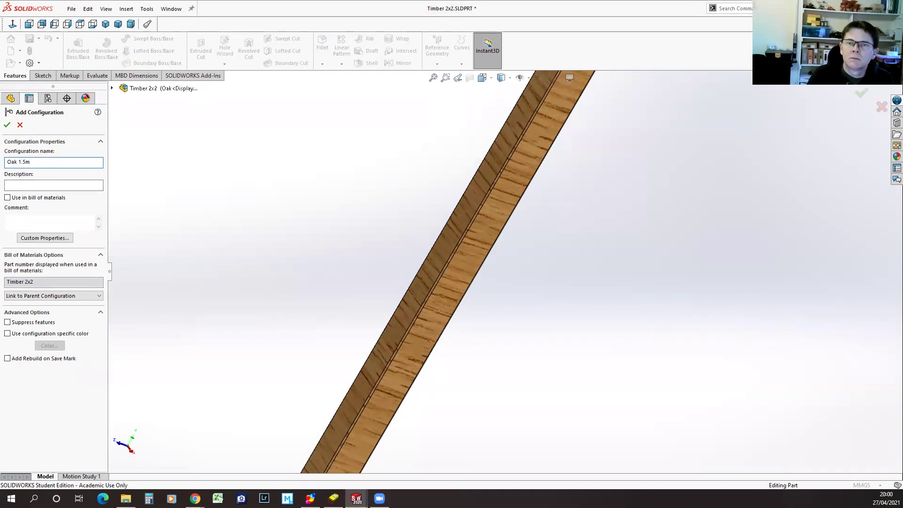
click(6, 125)
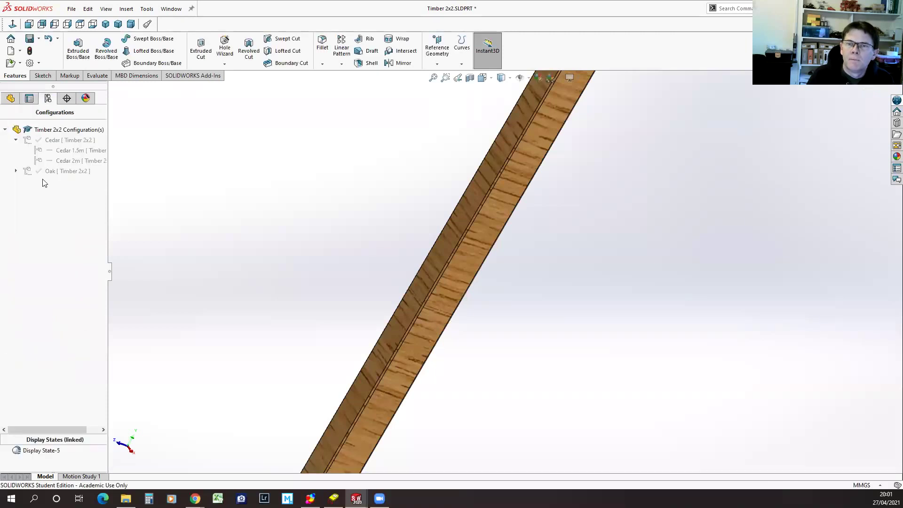
click(16, 171)
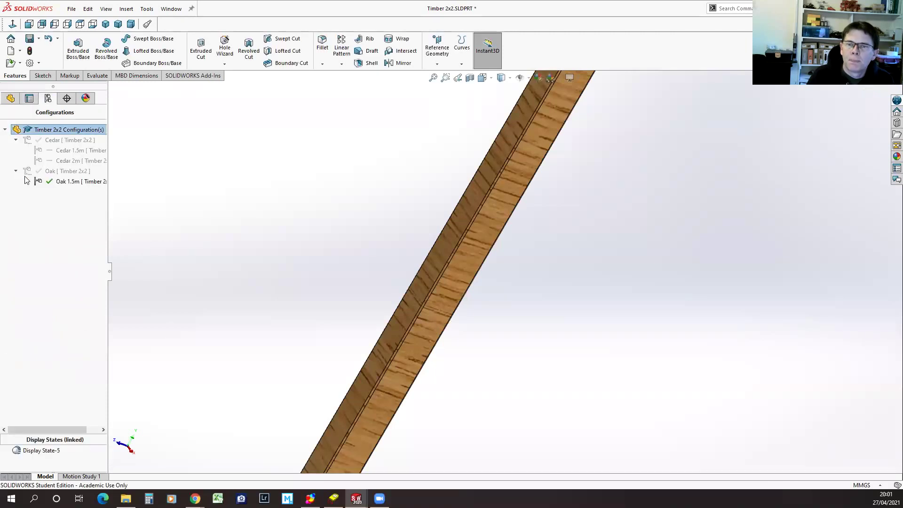
Add a derived configuration named Oak 2m beneath the Oak configuration
right_click(58, 173)
click(78, 187)
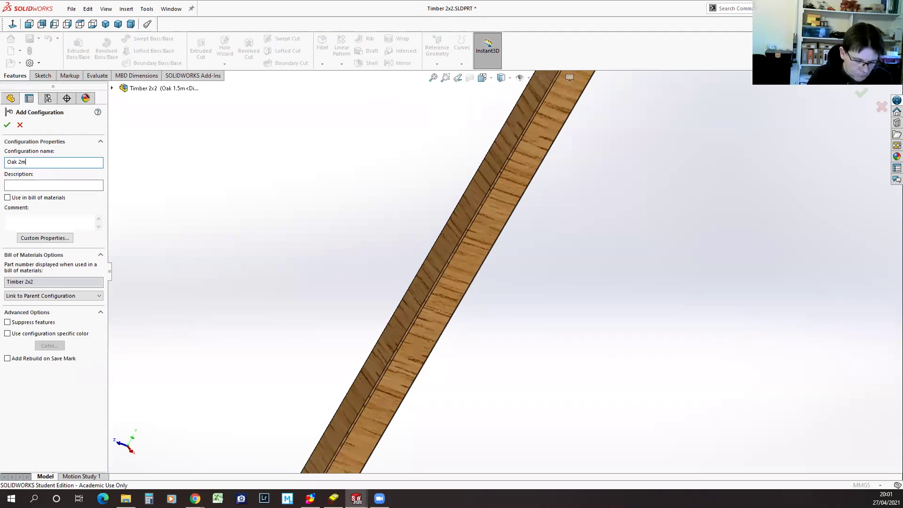
click(7, 125)
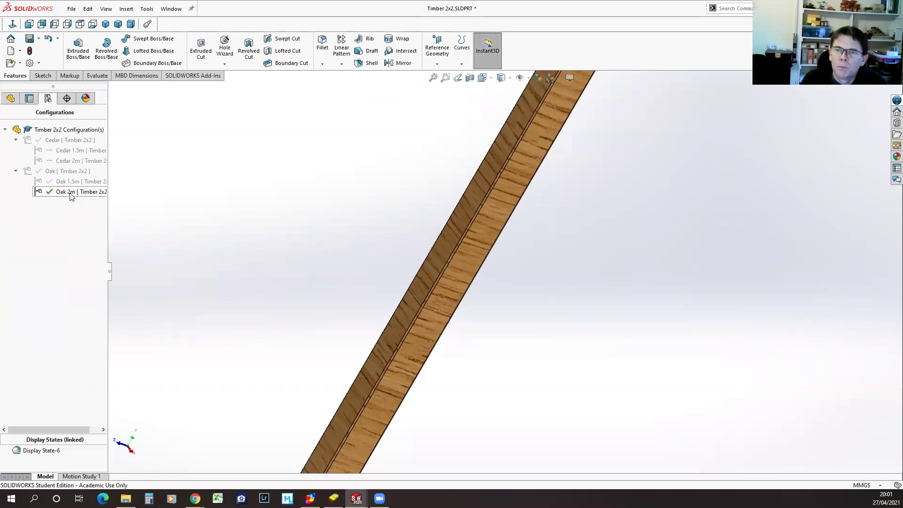
Activate the Oak 1.5m configuration and display the dimensions of the Cut-Extrude1 feature
click(11, 97)
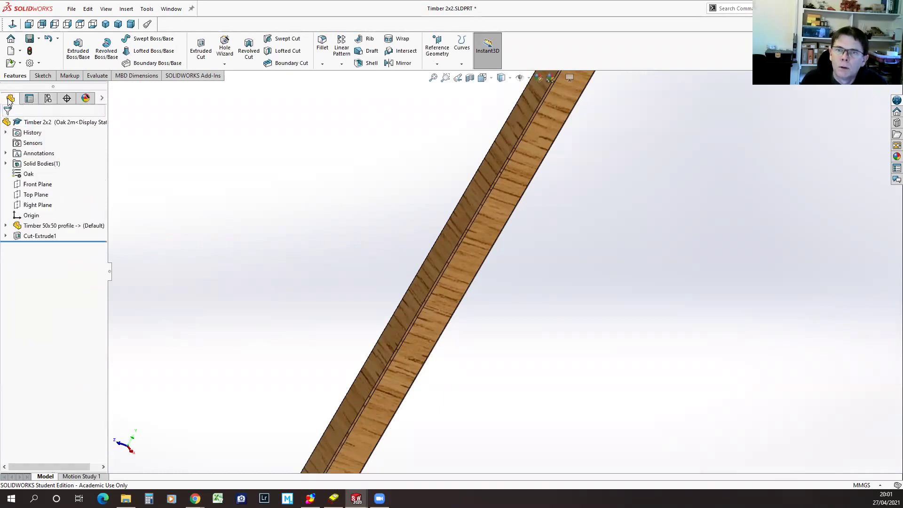
click(47, 237)
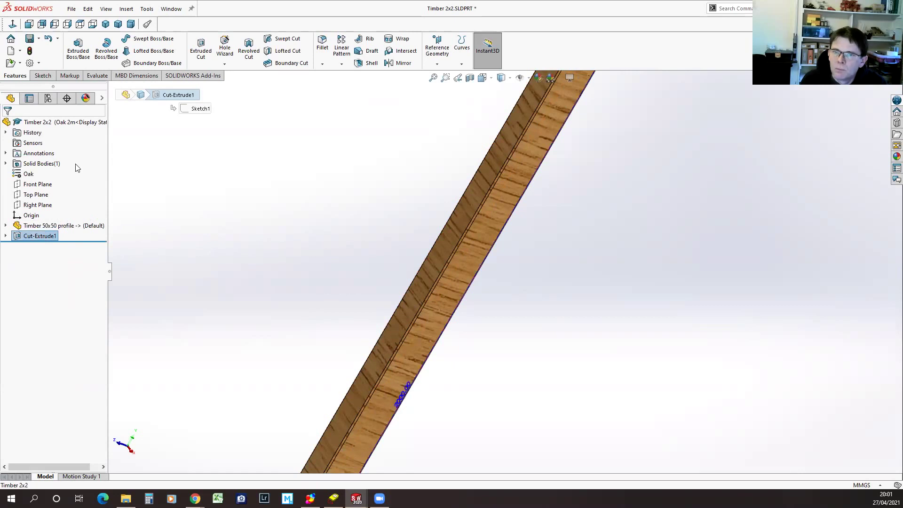
click(47, 97)
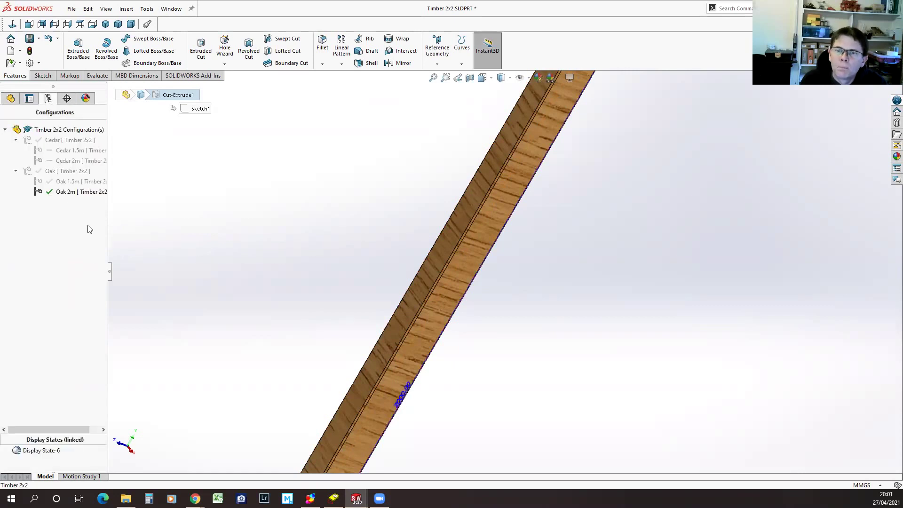
double_click(74, 182)
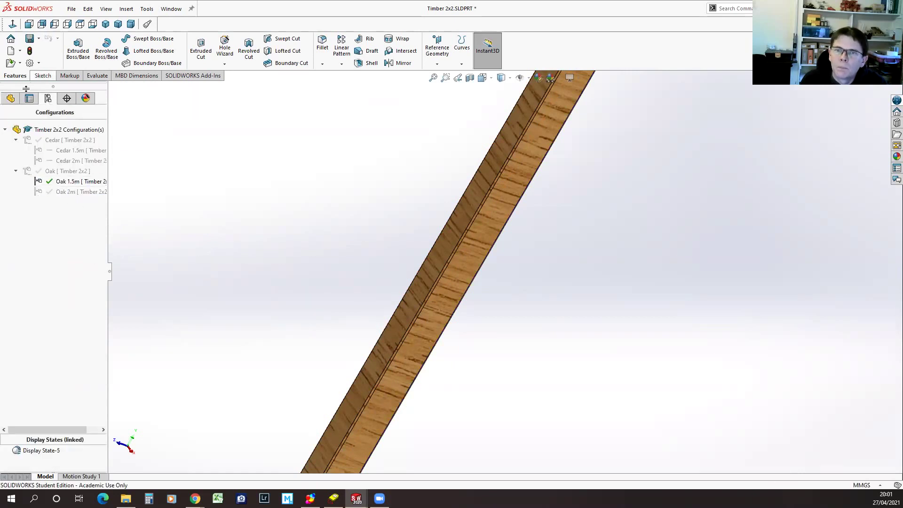
click(10, 98)
click(42, 236)
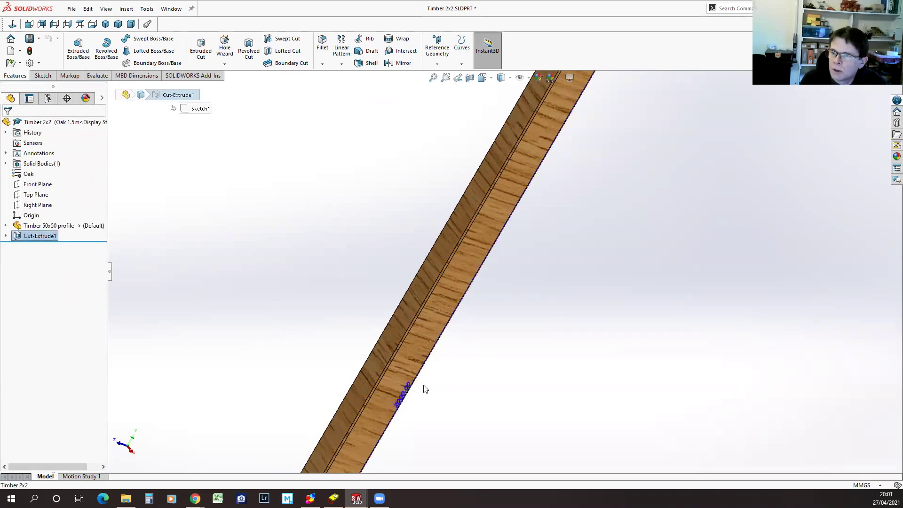
Set the cut extrude's Length dimension to 1500 mm for this configuration only and rebuild the part
double_click(404, 397)
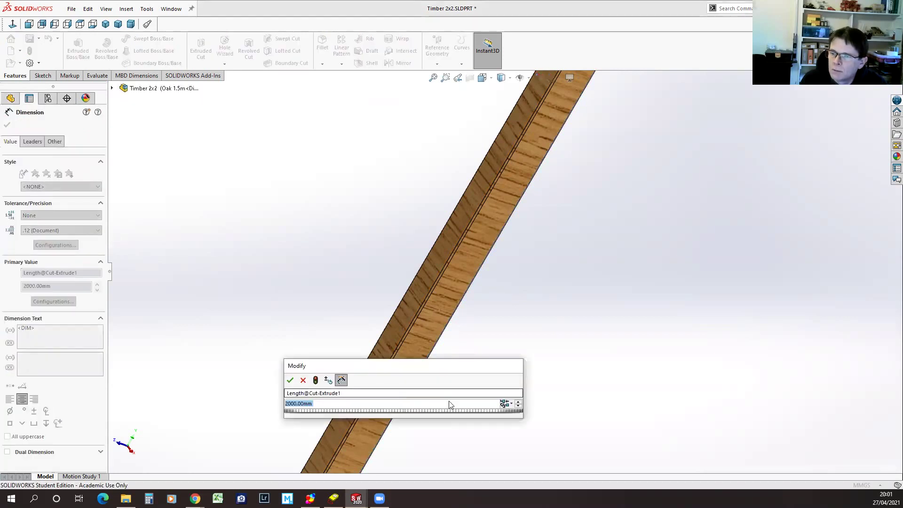
click(506, 405)
click(523, 416)
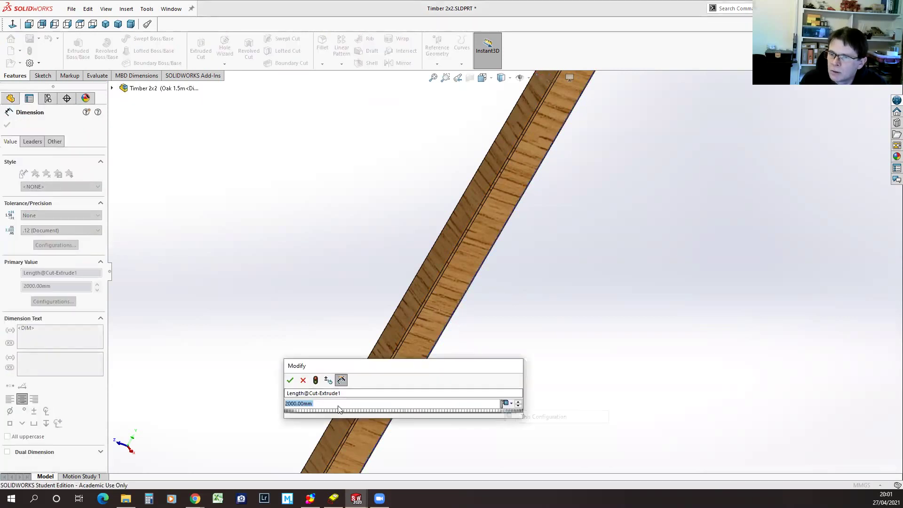
click(292, 403)
drag(289, 404, 277, 406)
text(15)
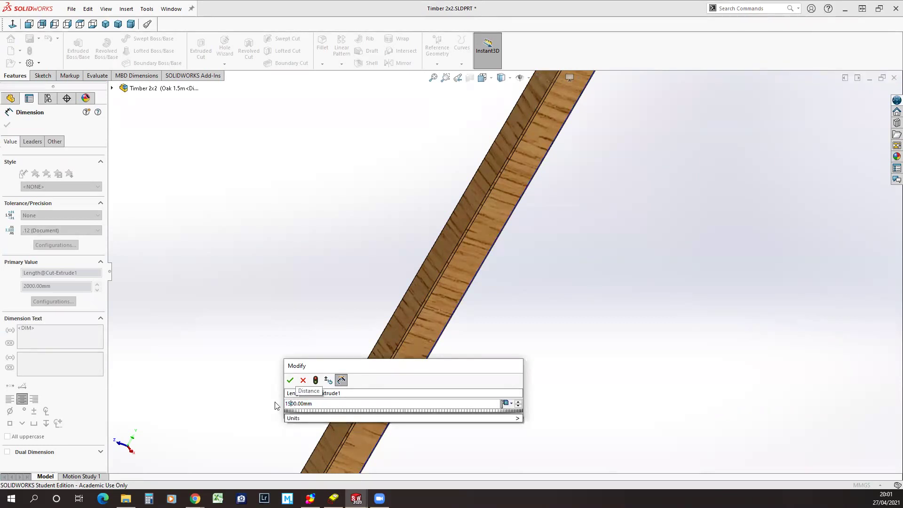
click(290, 381)
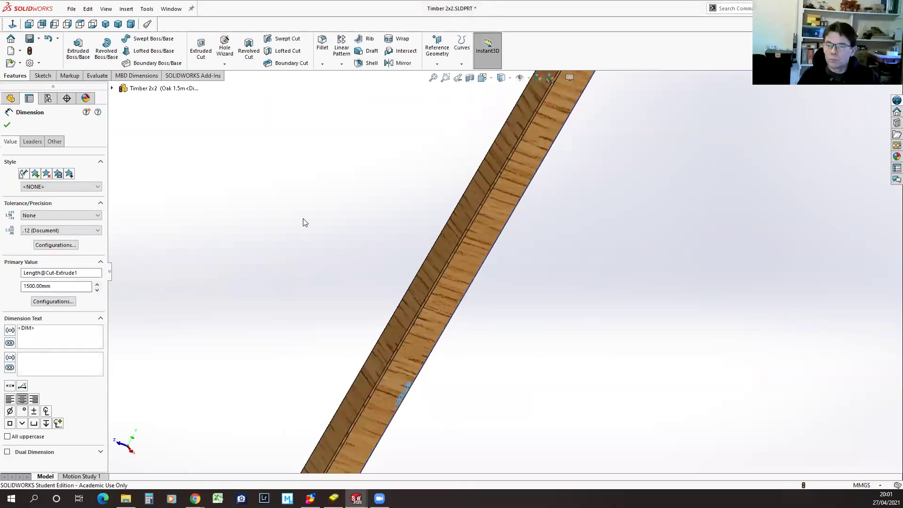
click(8, 126)
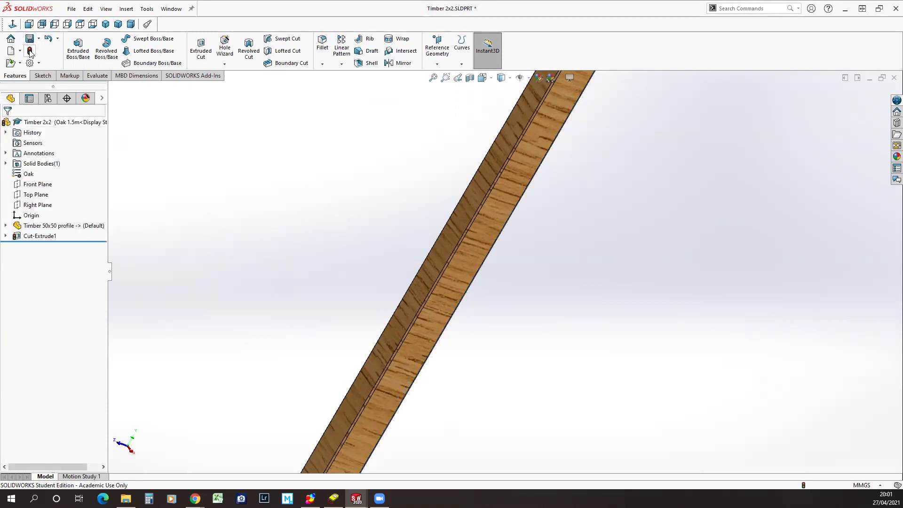
Inspect both ends of the rebuilt oak timber to check its full length
scroll(365, 304, up, 3)
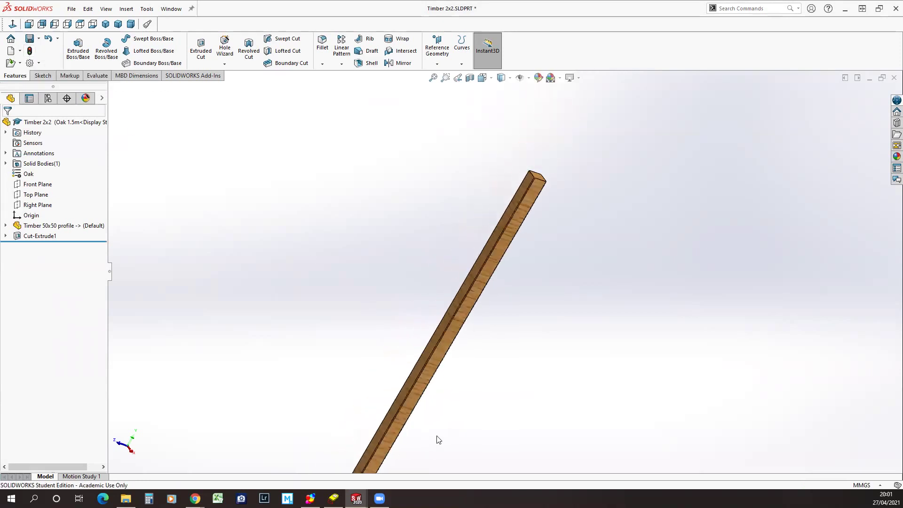
scroll(421, 402, down, 2)
scroll(429, 399, up, 1)
scroll(445, 394, up, 4)
scroll(443, 399, down, 2)
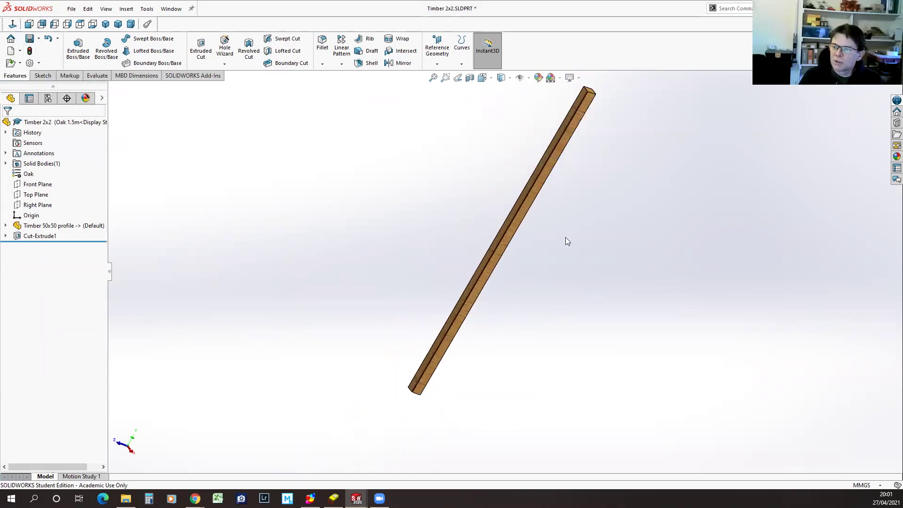
scroll(597, 116, up, 1)
scroll(596, 116, down, 1)
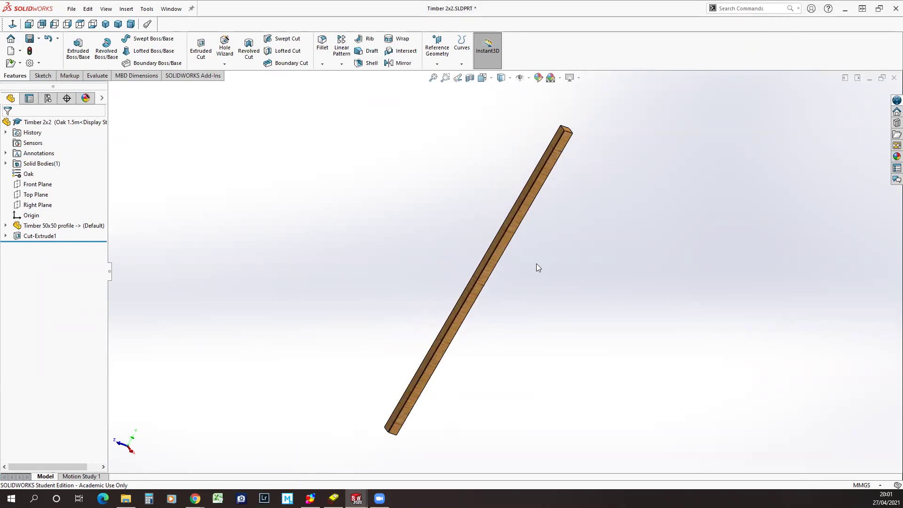
scroll(537, 263, down, 1)
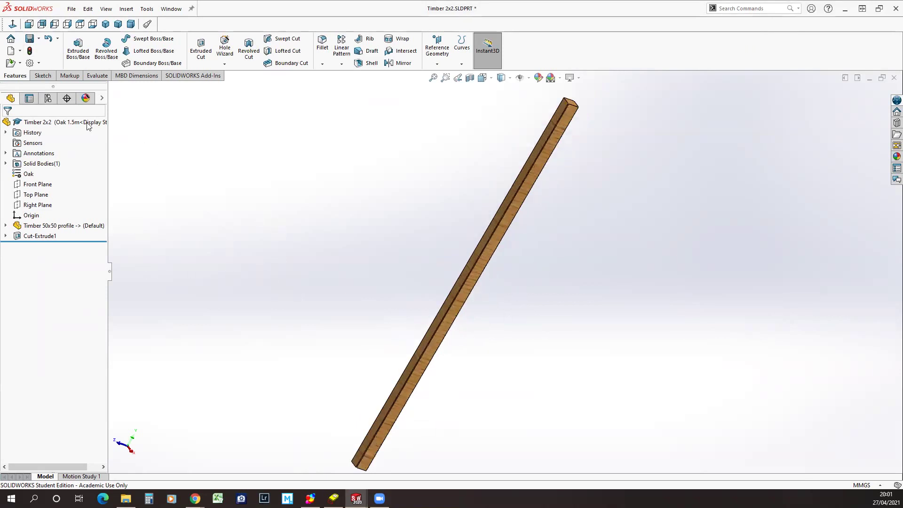
Activate the Cedar 1.5m and Cedar 2m configurations in turn and compare the timber's length
click(48, 98)
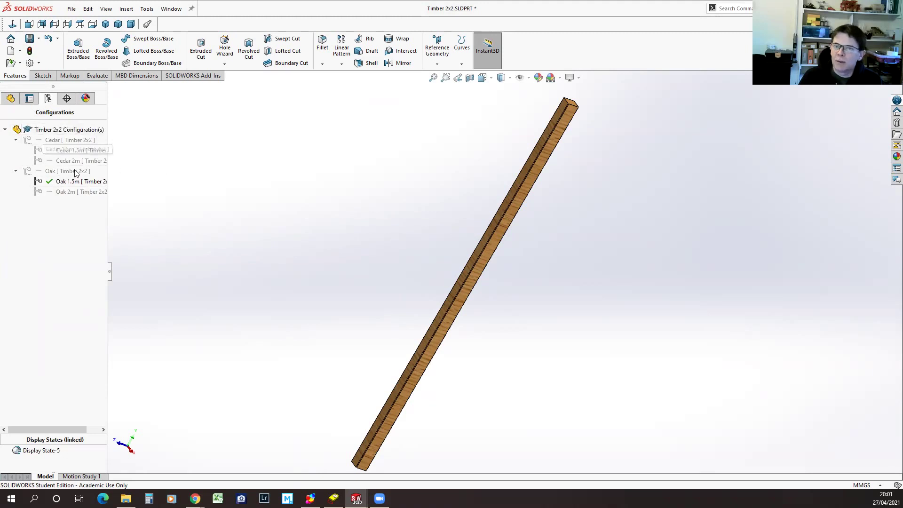
double_click(71, 151)
double_click(71, 161)
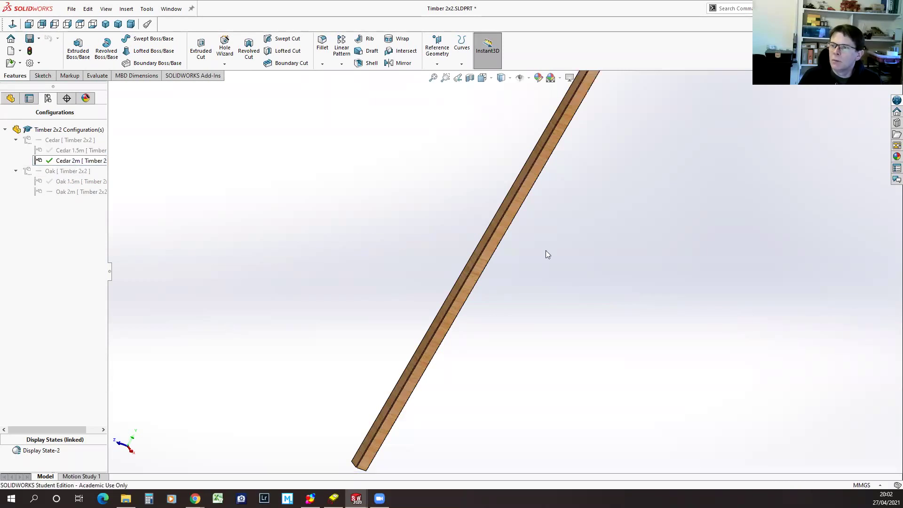
scroll(485, 244, down, 2)
scroll(485, 244, up, 5)
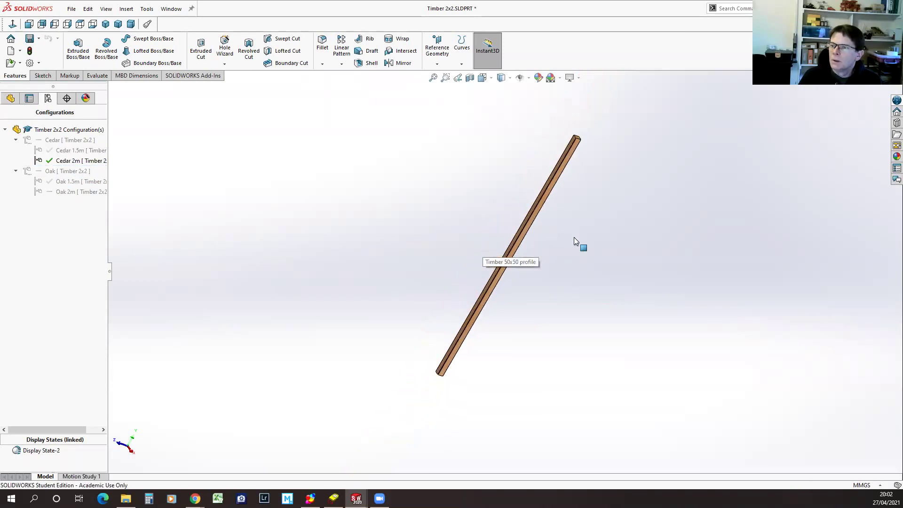
scroll(574, 238, down, 3)
scroll(574, 237, up, 1)
Switch through the Cedar 1.5m, Oak 1.5m and Oak 2m configurations, and save the part
click(81, 152)
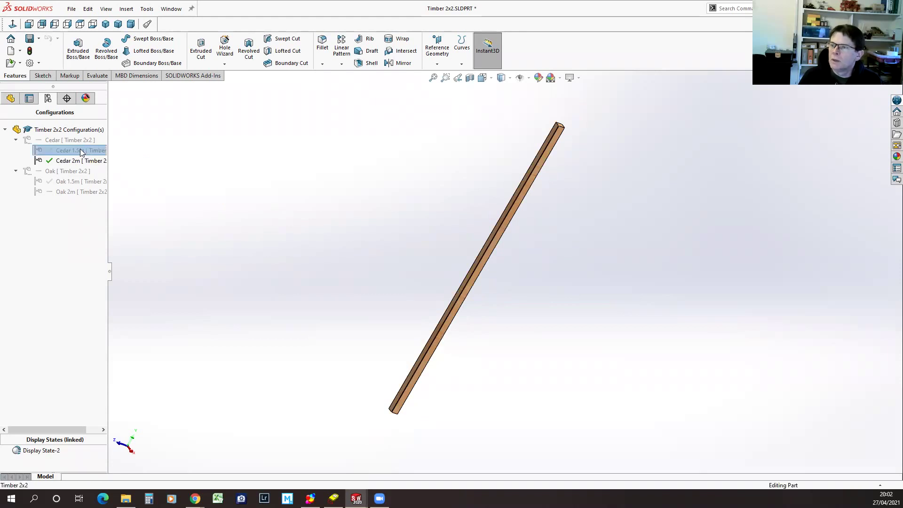
double_click(80, 152)
double_click(70, 182)
double_click(71, 191)
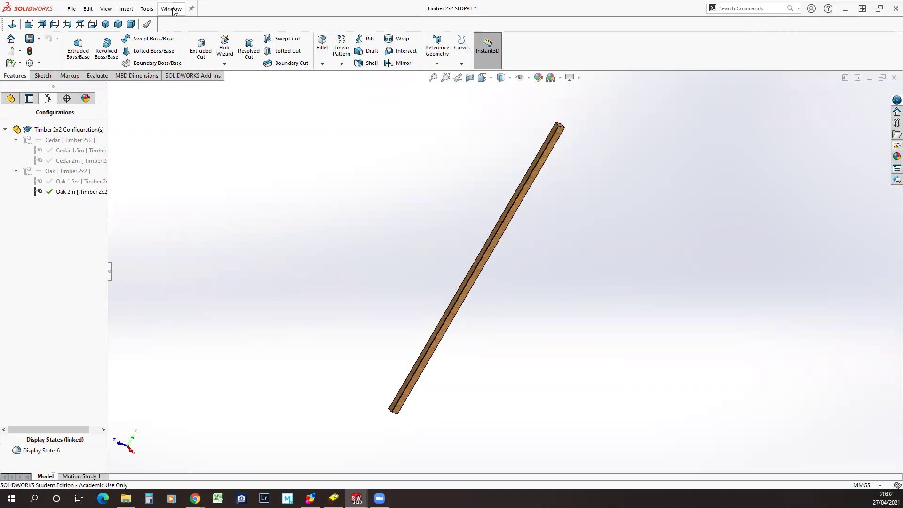
click(29, 38)
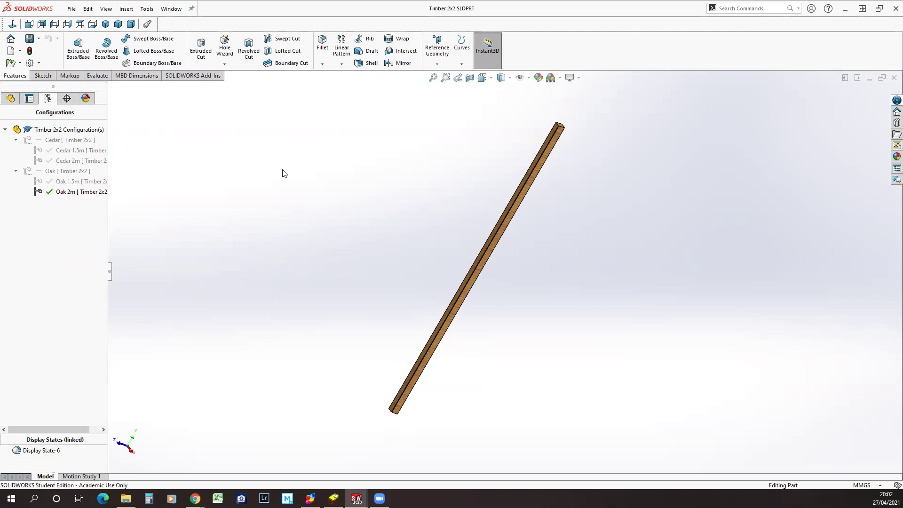
Switch to the Assem2 assembly and set the first Timber 2x2 component to the Cedar 1.5m configuration
click(172, 9)
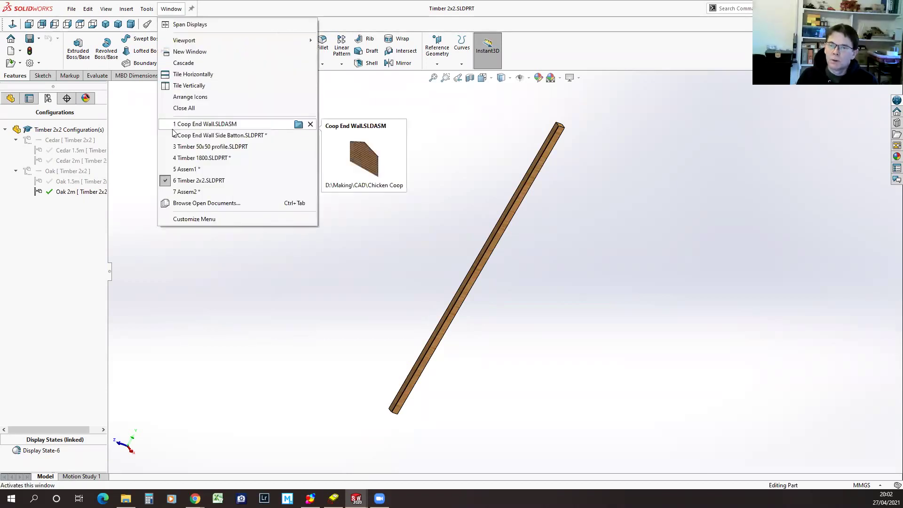
click(188, 191)
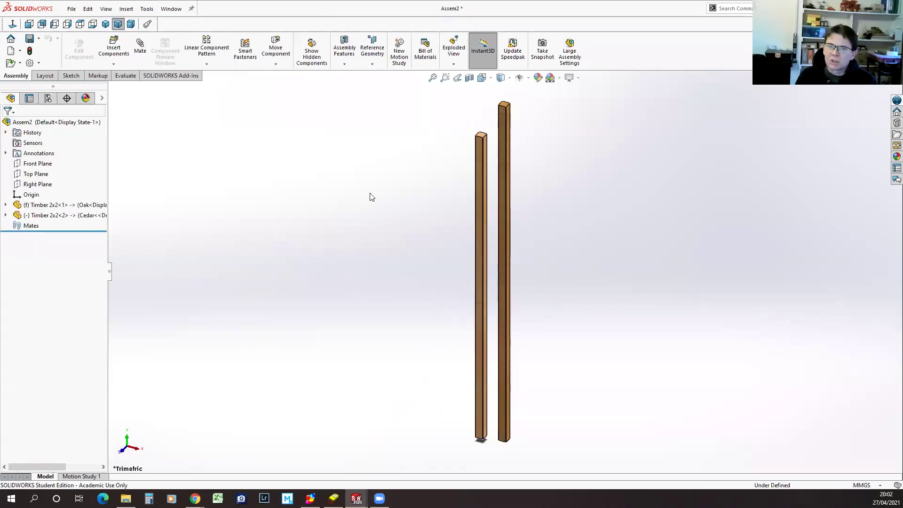
click(70, 205)
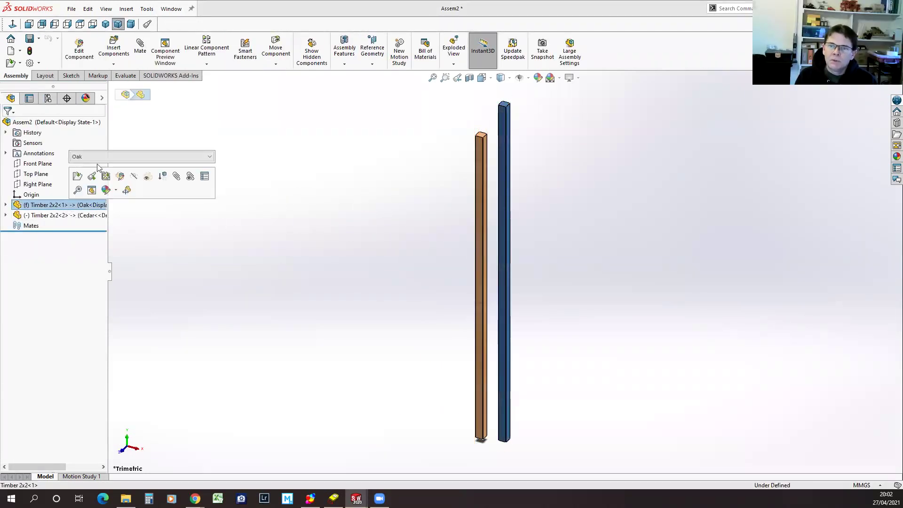
click(209, 157)
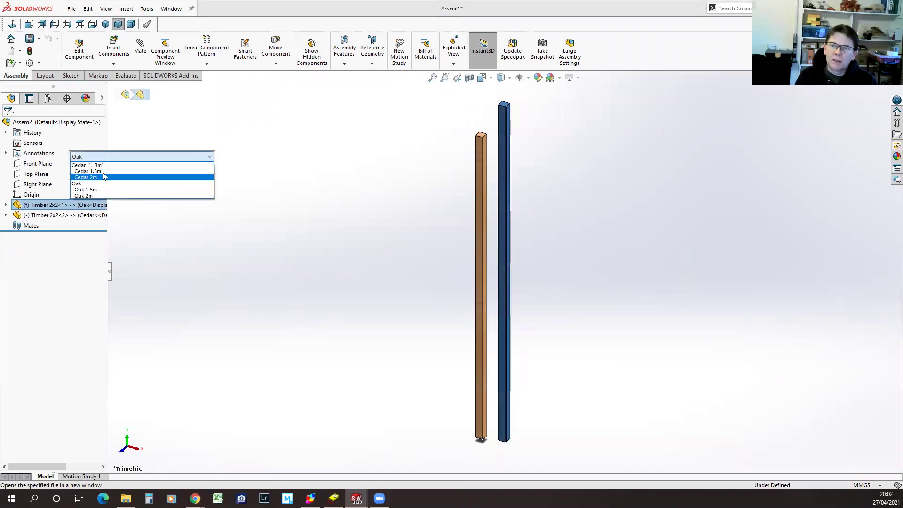
click(139, 171)
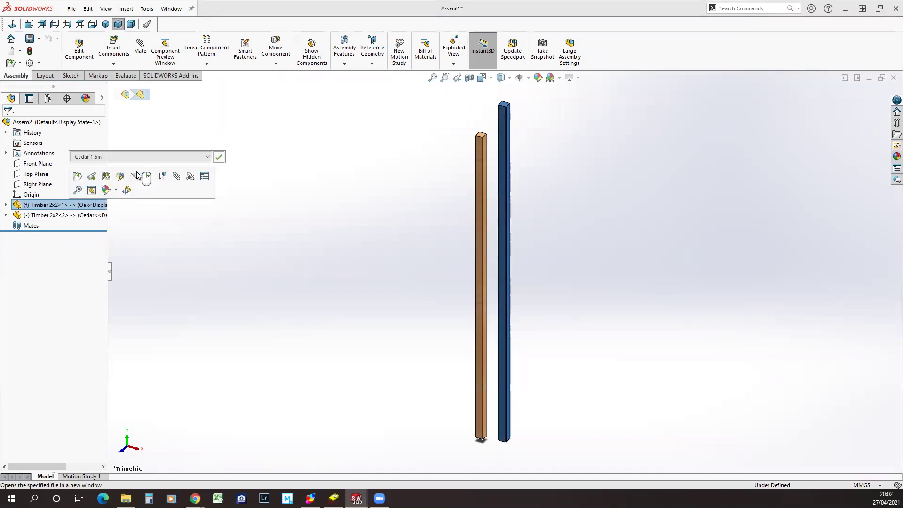
click(220, 158)
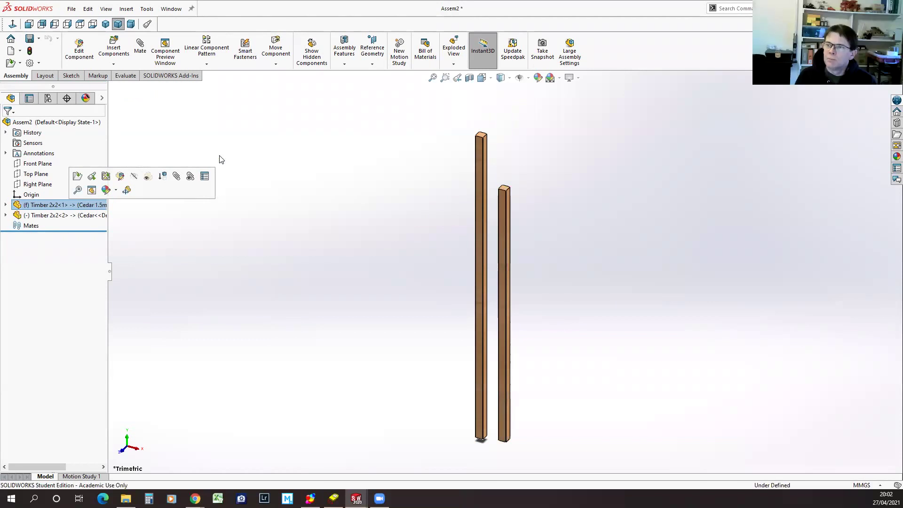
Set the second Timber 2x2 component to the Oak 2m configuration
click(65, 216)
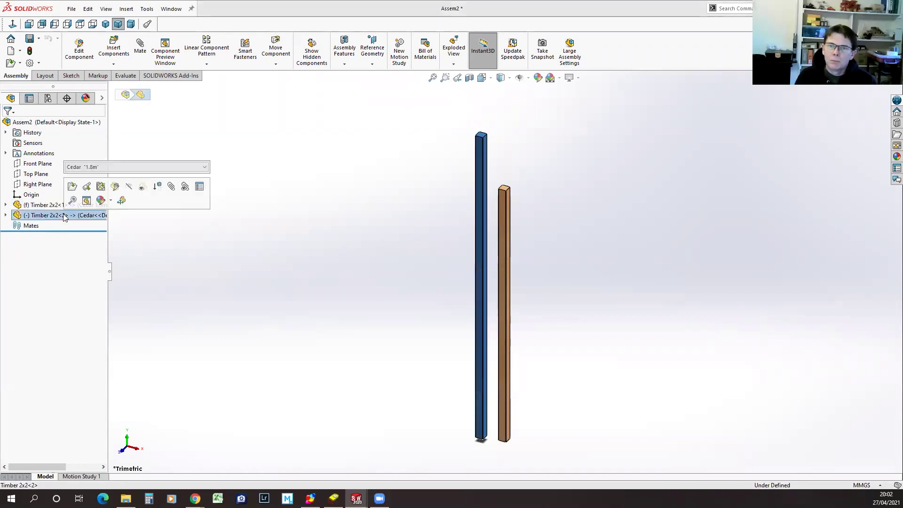
click(101, 167)
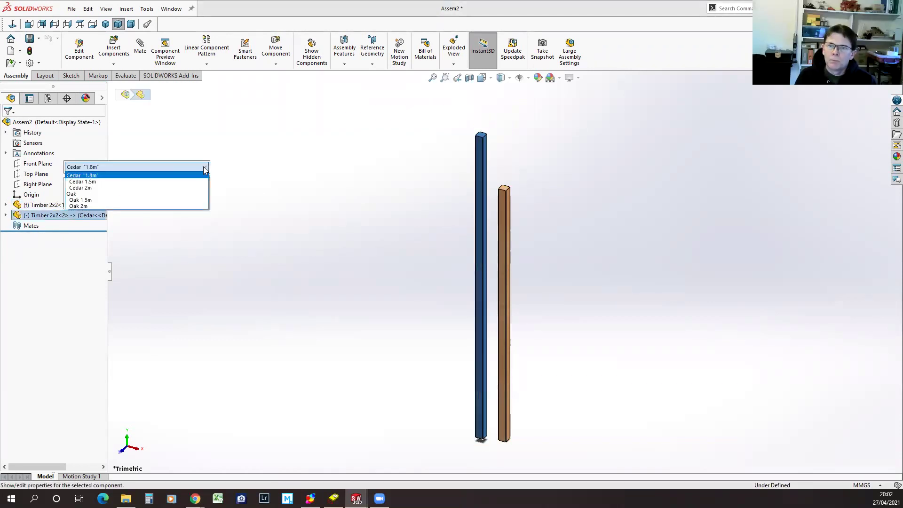
click(89, 206)
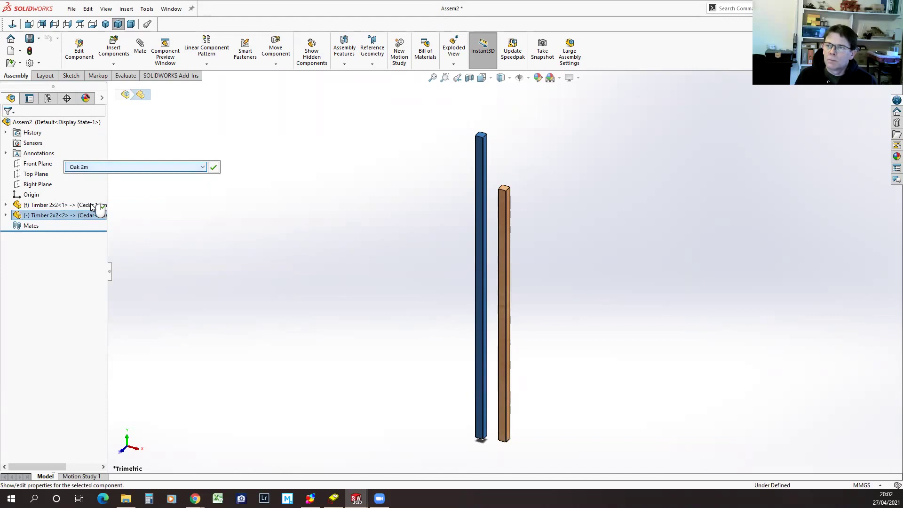
click(213, 167)
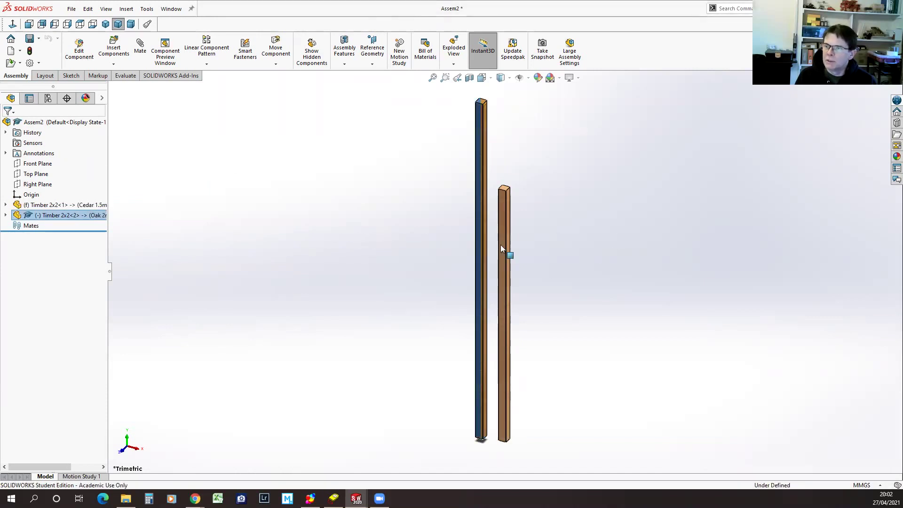
Inspect the two timbers in the assembly from several angles to compare their lengths and materials
scroll(501, 244, down, 3)
mouse_move(614, 285)
middle_down()
mouse_move(685, 292)
mouse_move(742, 324)
mouse_move(678, 273)
mouse_move(609, 286)
mouse_move(637, 268)
mouse_move(614, 287)
middle_up()
click(589, 285)
scroll(613, 283, up, 5)
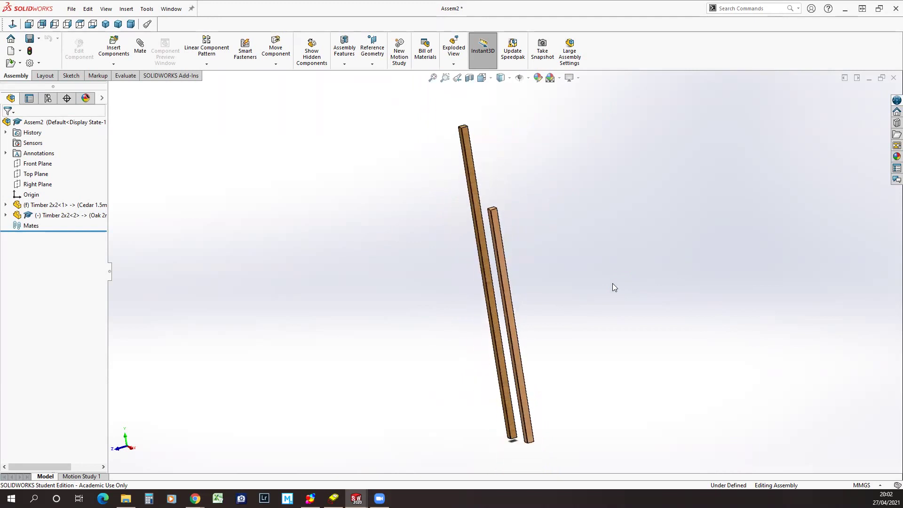
scroll(559, 324, down, 2)
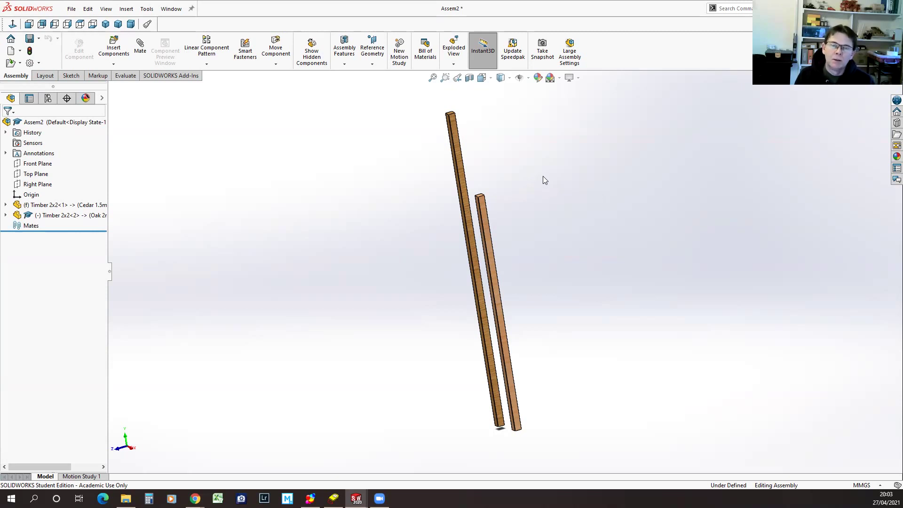
middle_drag(517, 149, 543, 189)
mouse_move(553, 174)
middle_down()
mouse_move(552, 155)
mouse_move(557, 162)
middle_up()
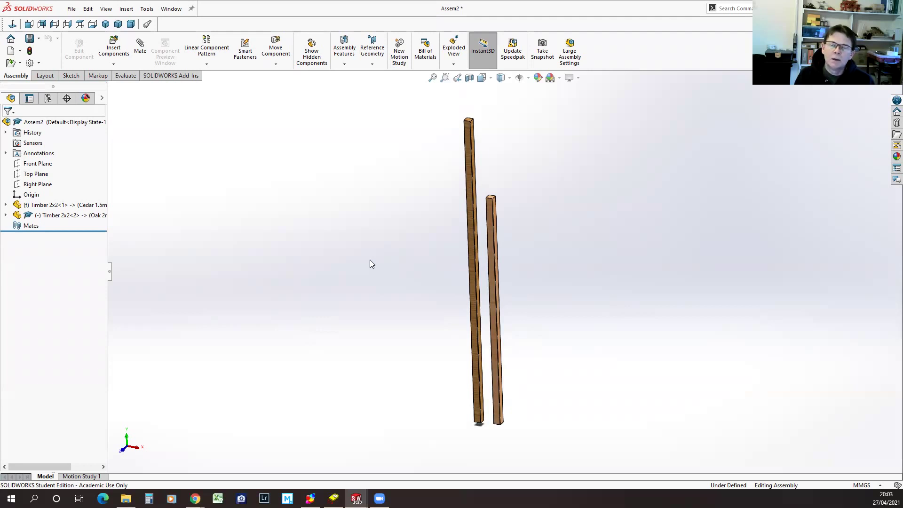
Create a new part document and start a sketch on its Front Plane
click(71, 8)
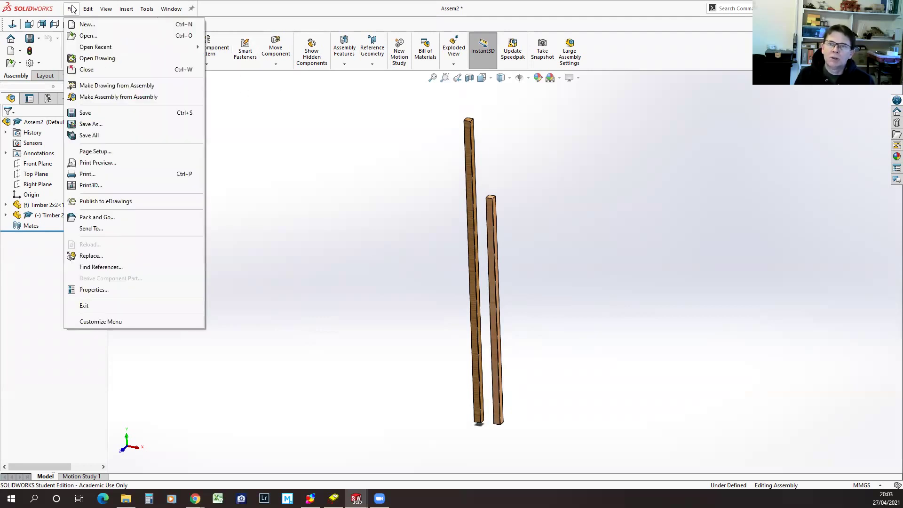
click(87, 25)
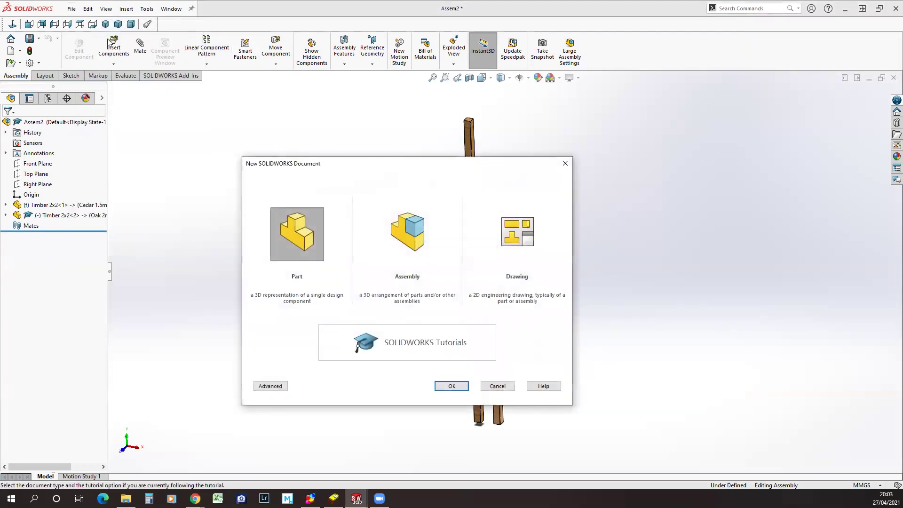
click(457, 384)
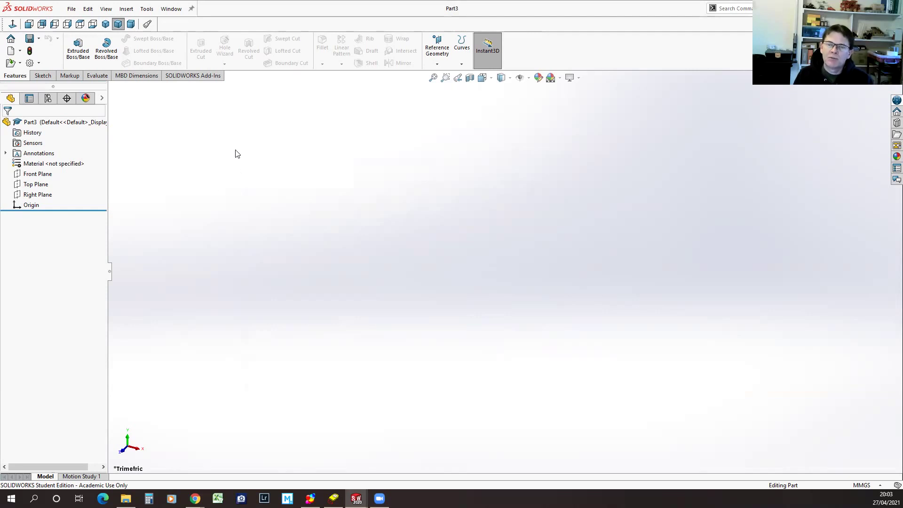
click(42, 76)
click(66, 58)
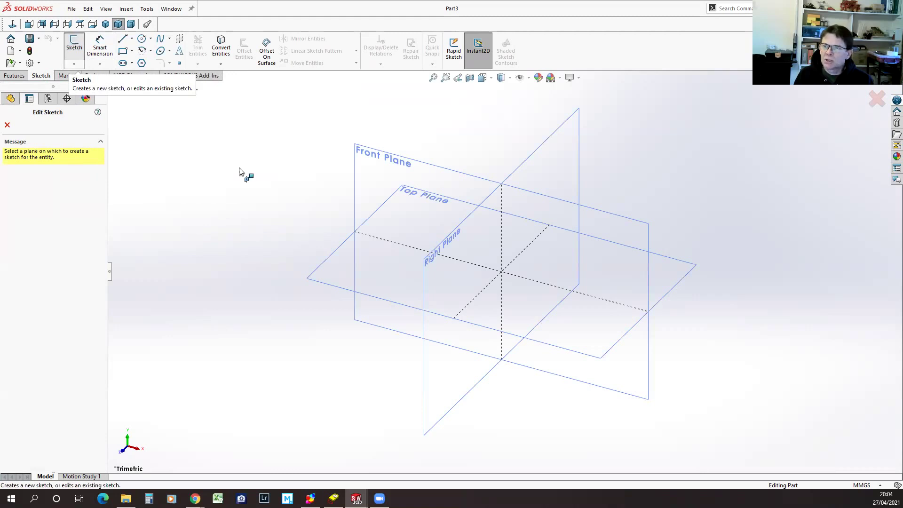
click(376, 173)
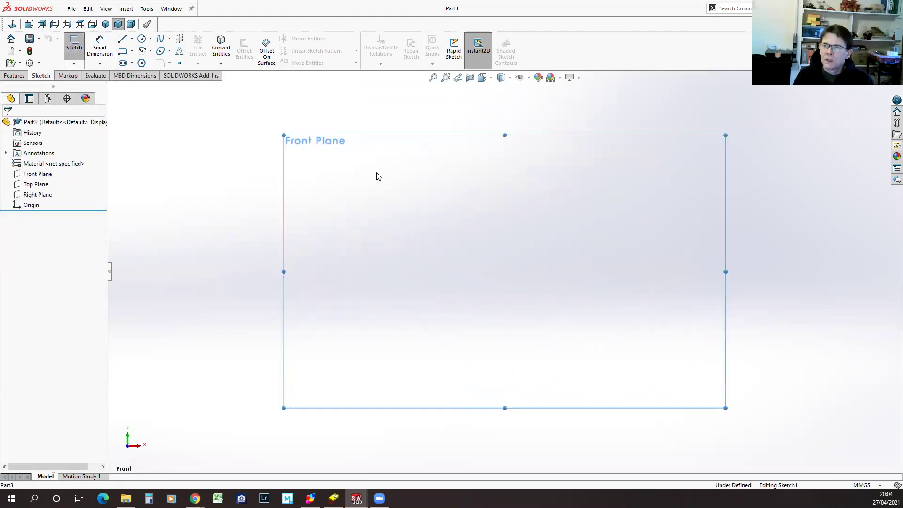
Sketch a horizontal line about 36 mm long from the origin and convert it to construction geometry
click(122, 38)
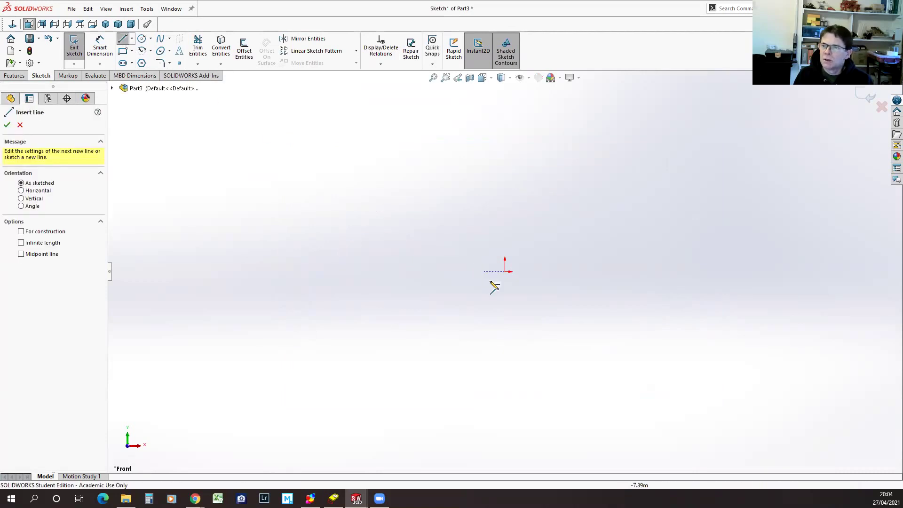
scroll(618, 266, down, 2)
scroll(617, 263, down, 1)
scroll(694, 279, up, 1)
scroll(693, 279, down, 1)
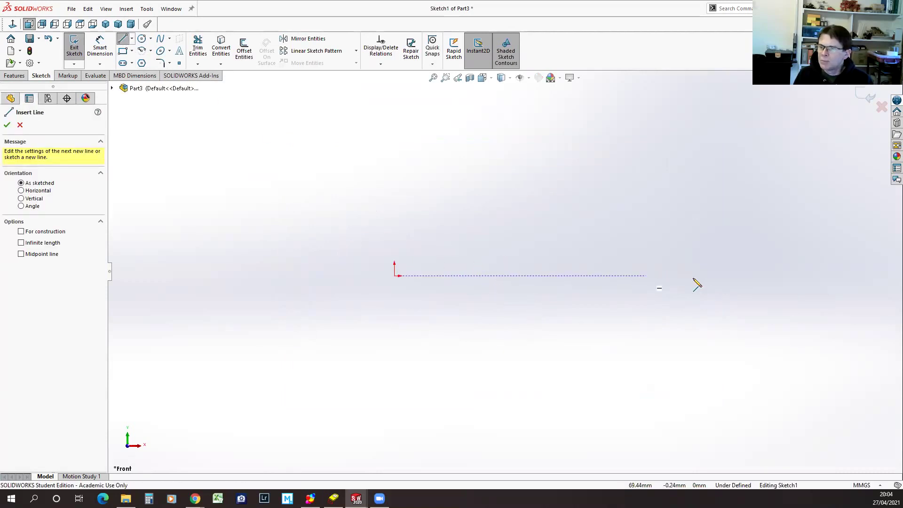
click(395, 275)
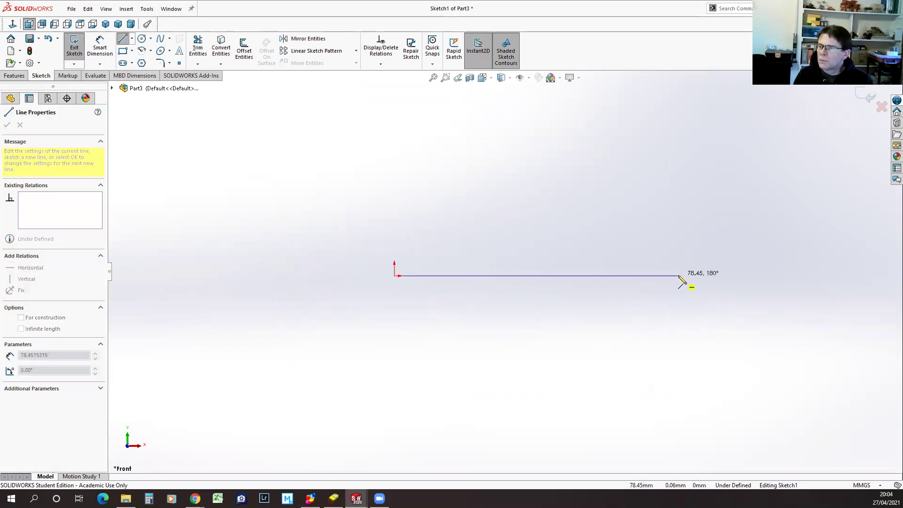
click(527, 277)
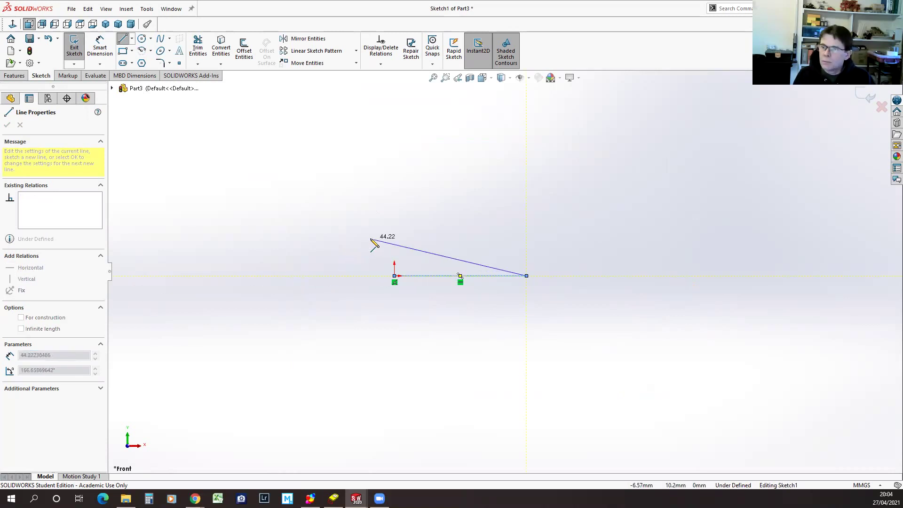
key(Escape)
click(489, 276)
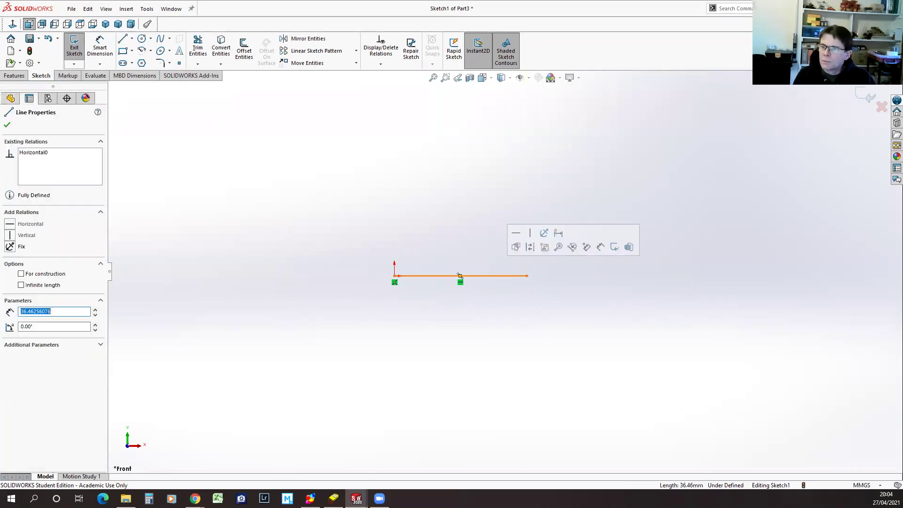
click(532, 249)
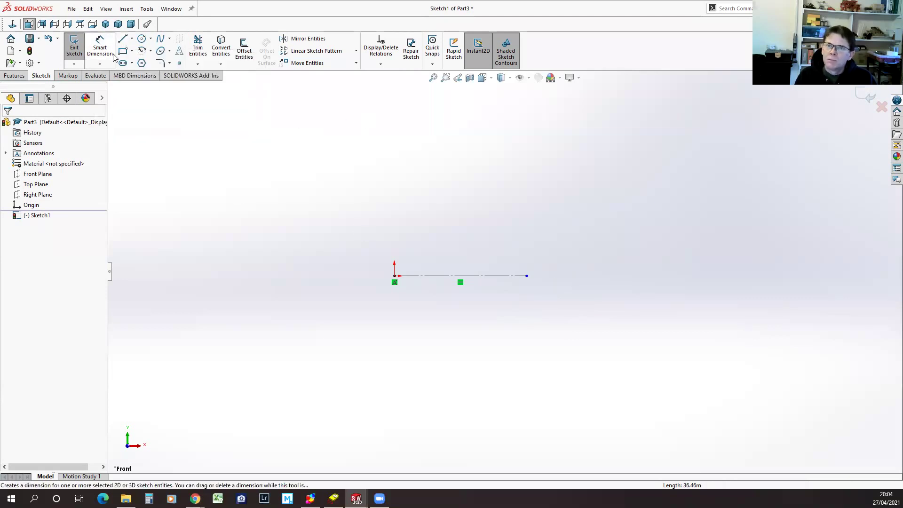
Dimension the horizontal construction line's length to 35 mm
click(100, 47)
click(495, 279)
click(484, 348)
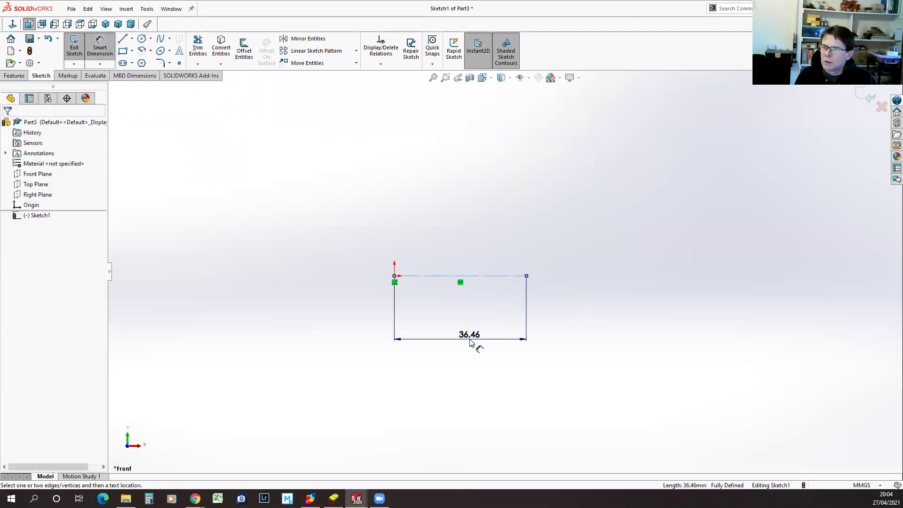
text(35)
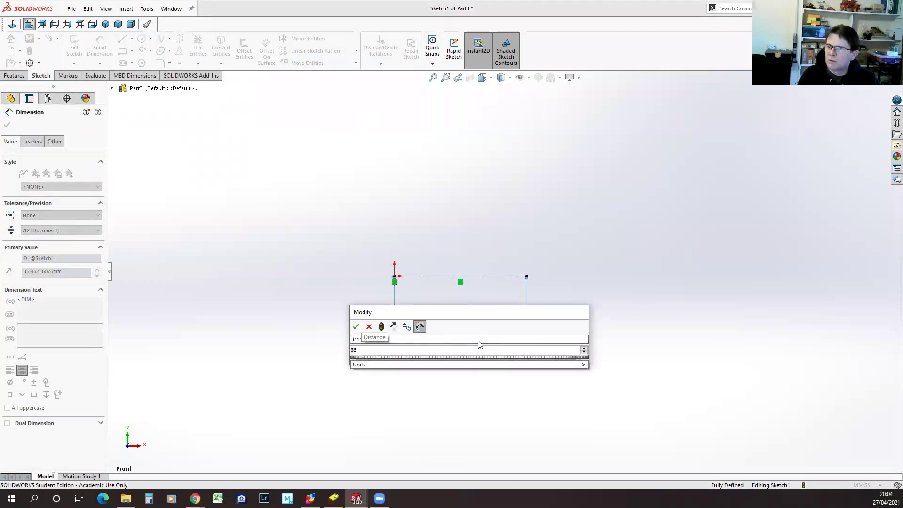
key(Return)
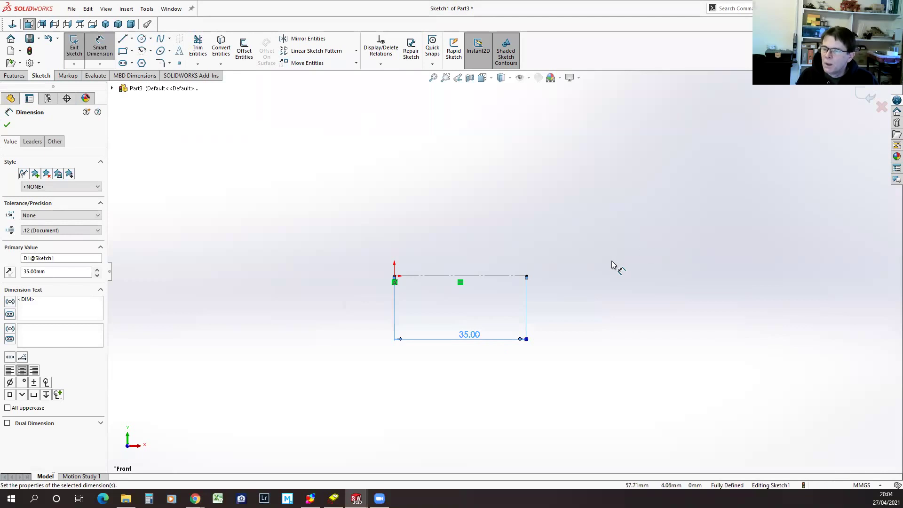
Sketch a vertical line about 8 mm long just beyond the centreline's far end and convert it to construction geometry
scroll(541, 284, down, 5)
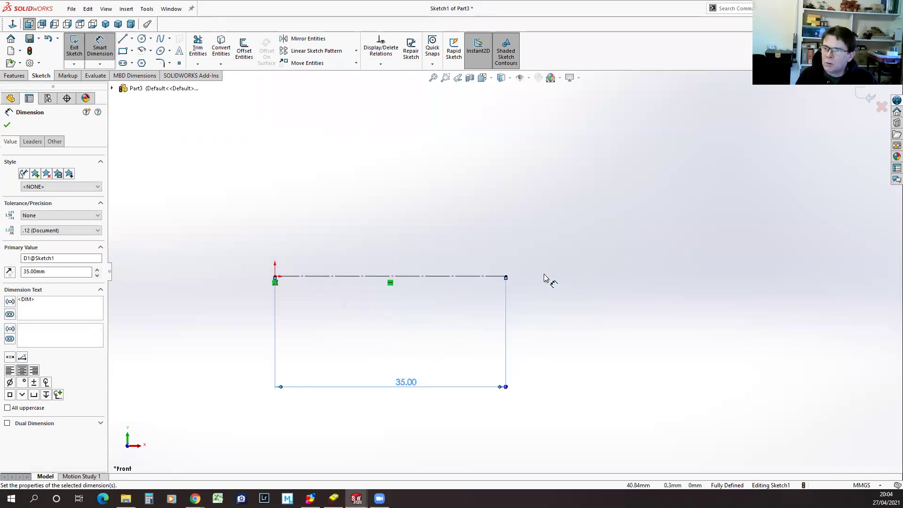
scroll(375, 298, down, 1)
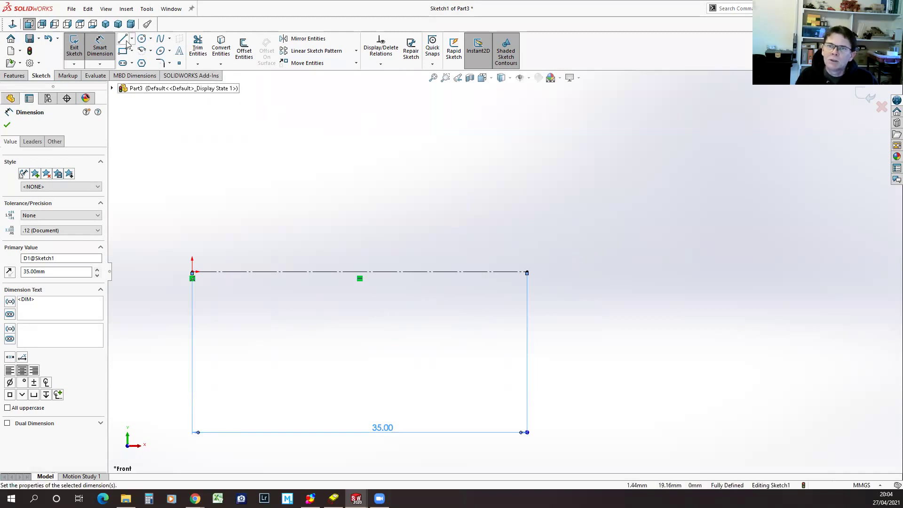
key(l)
click(545, 233)
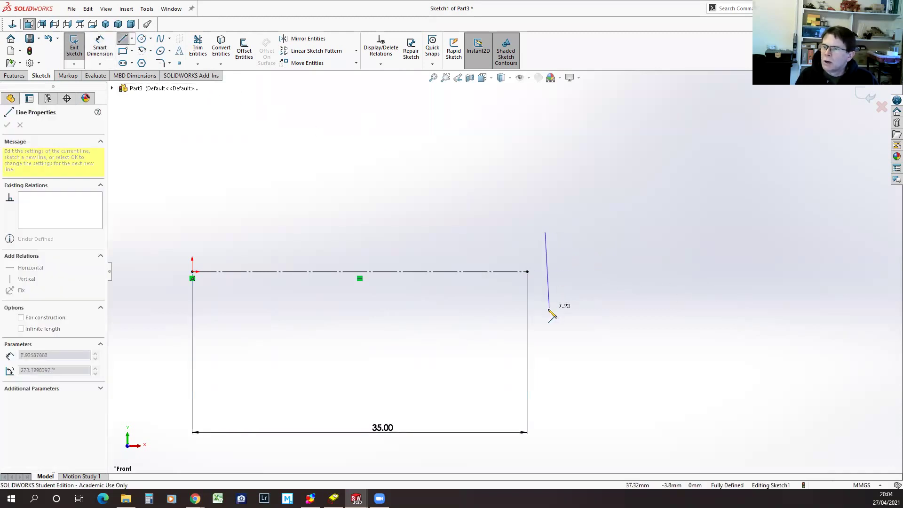
click(546, 311)
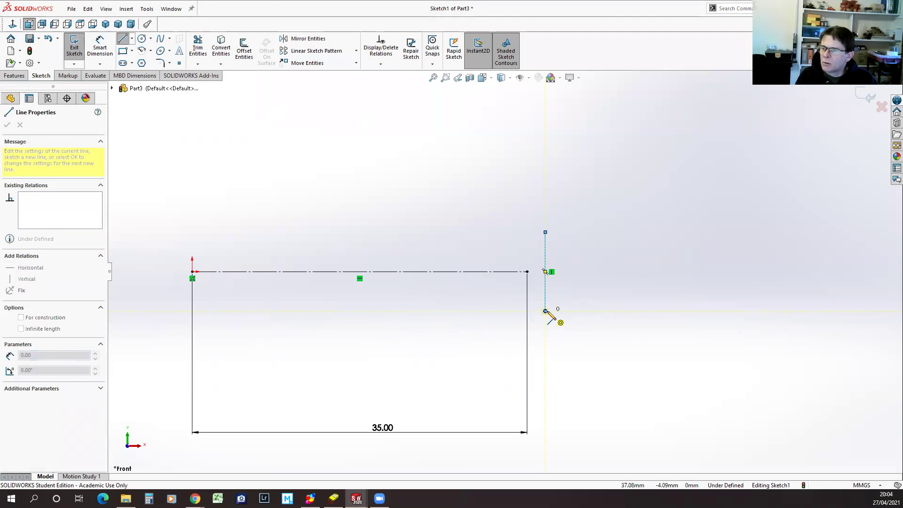
key(Escape)
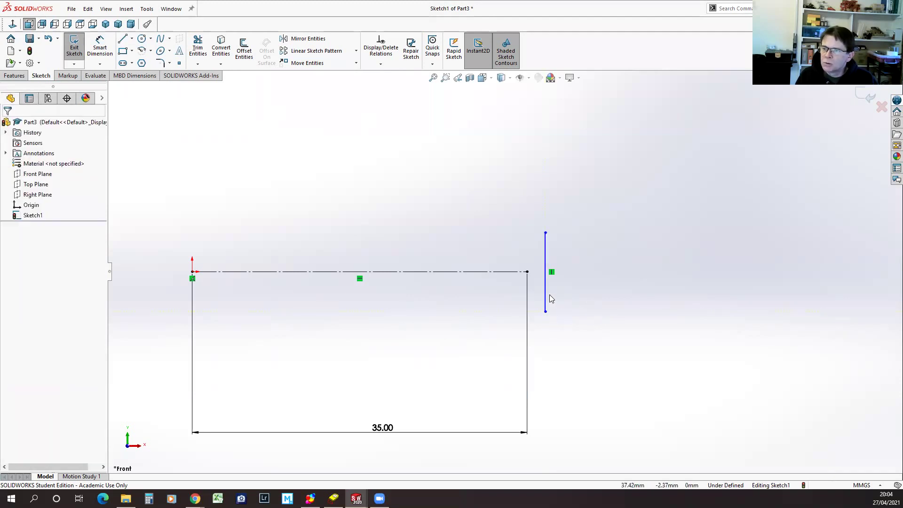
click(546, 298)
key(Escape)
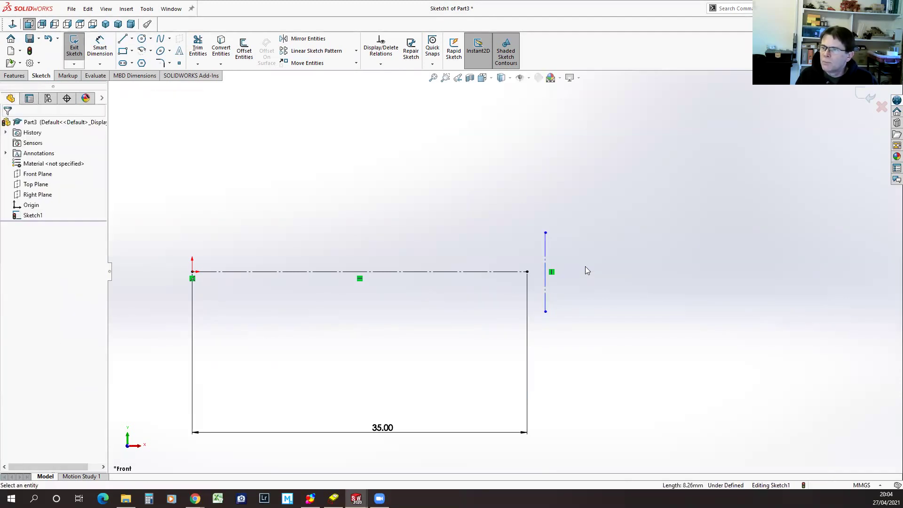
Make the midpoint of the short vertical line coincident with the far endpoint of the horizontal centreline
click(545, 272)
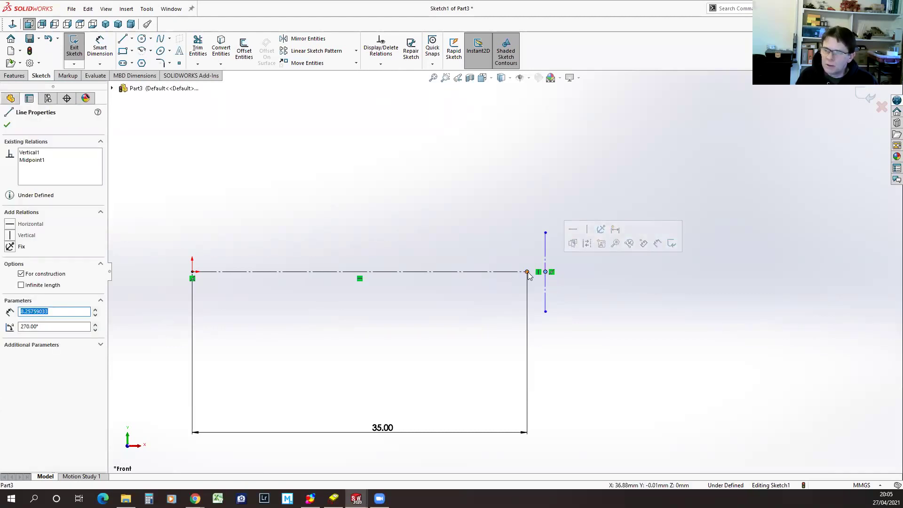
click(528, 272)
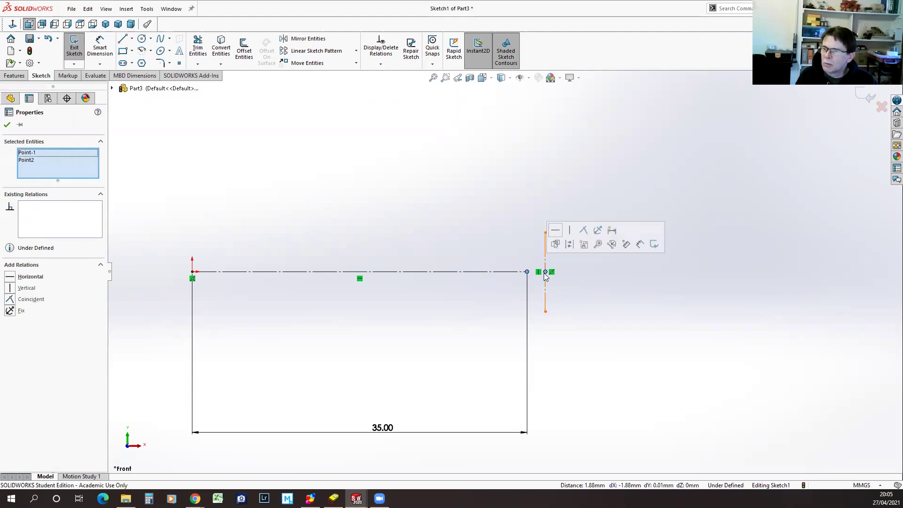
click(10, 299)
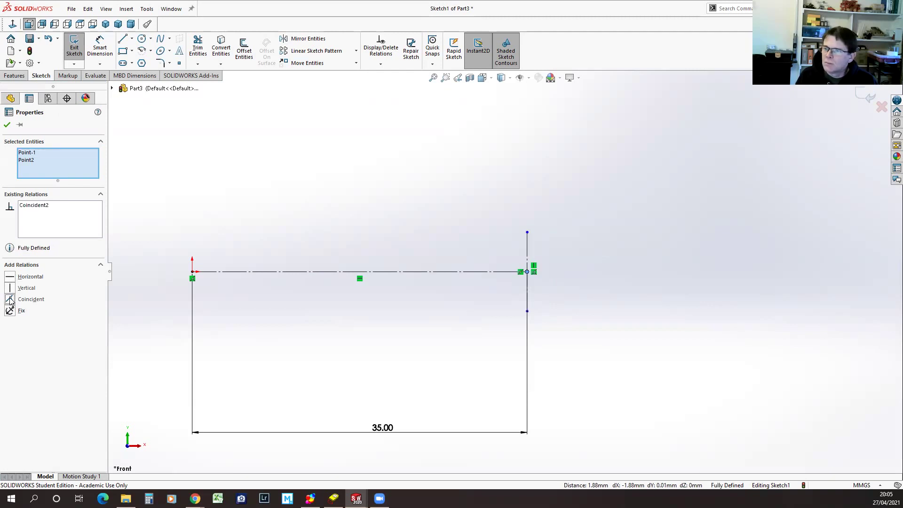
click(7, 124)
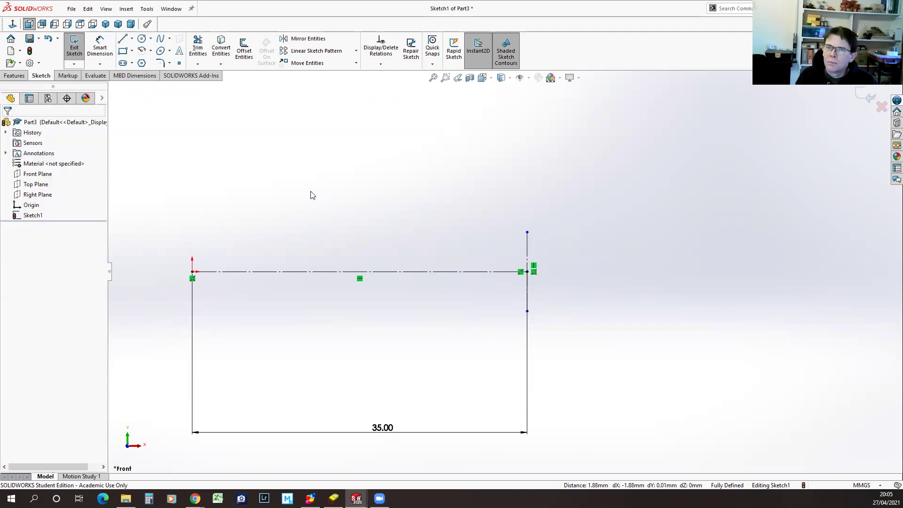
click(122, 40)
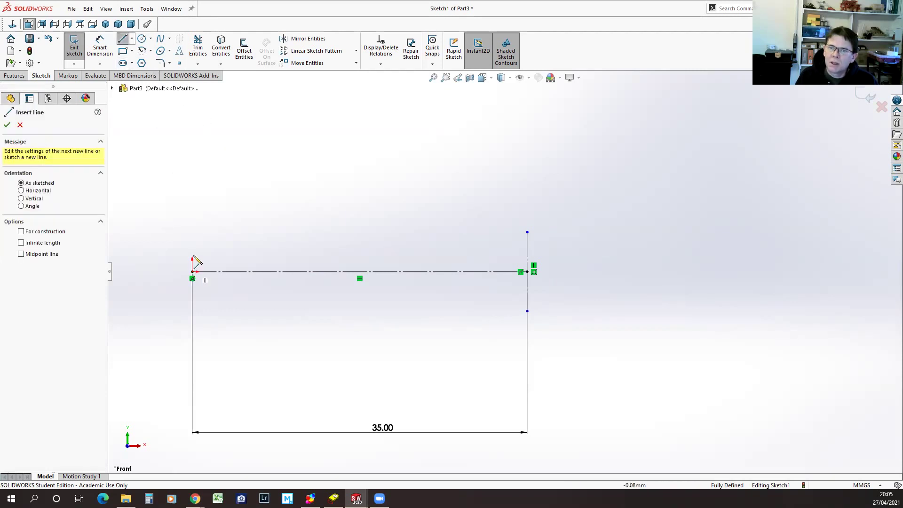
click(191, 226)
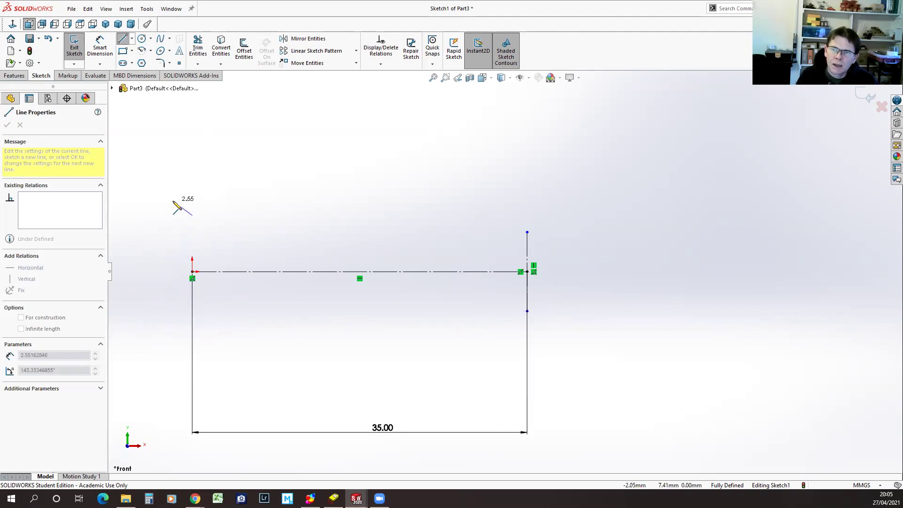
key(Escape)
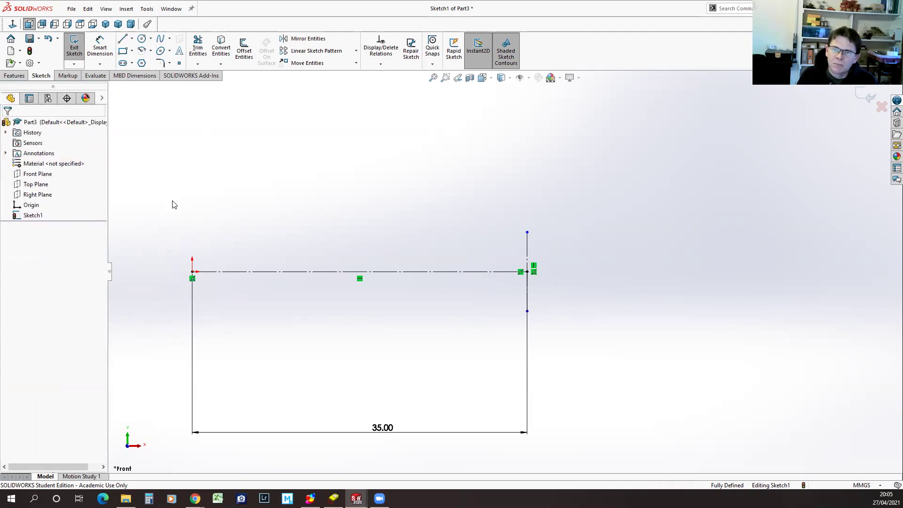
Sketch a vertical line about 12 mm long just outside the origin end of the centreline, using the For construction option
click(124, 39)
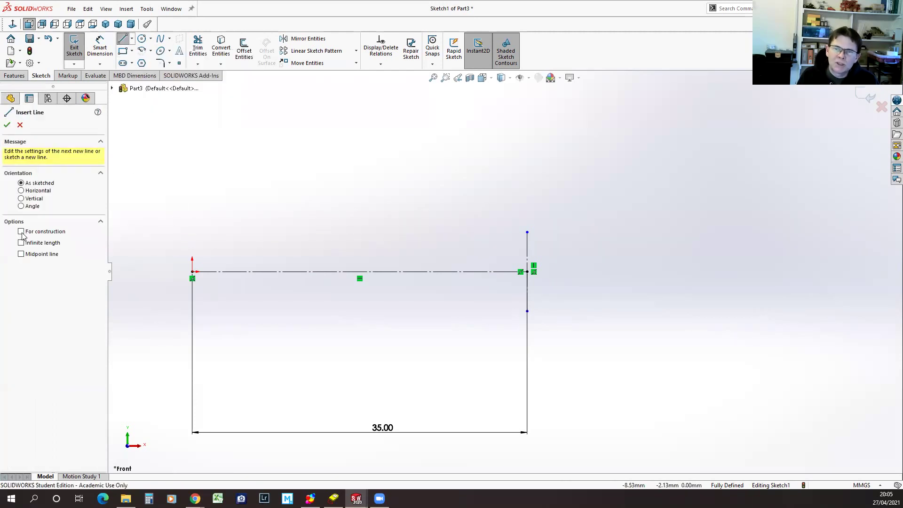
click(170, 211)
click(170, 327)
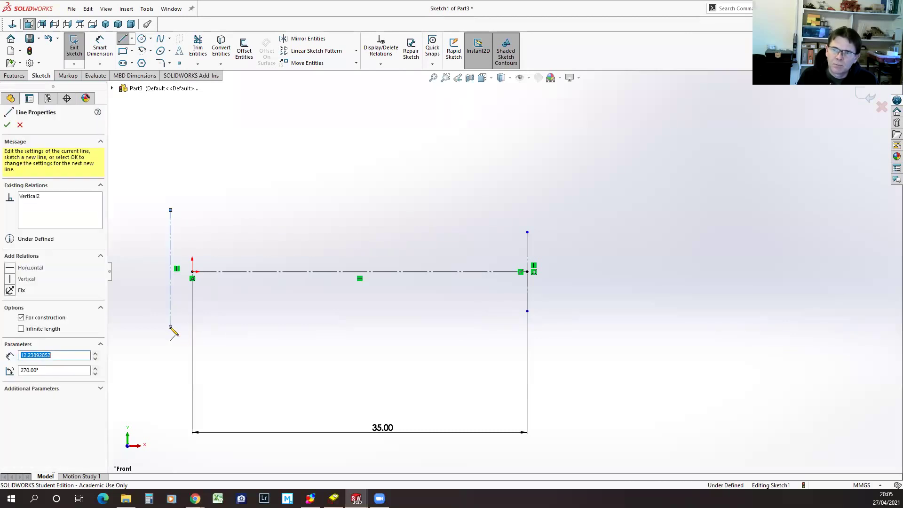
key(Escape)
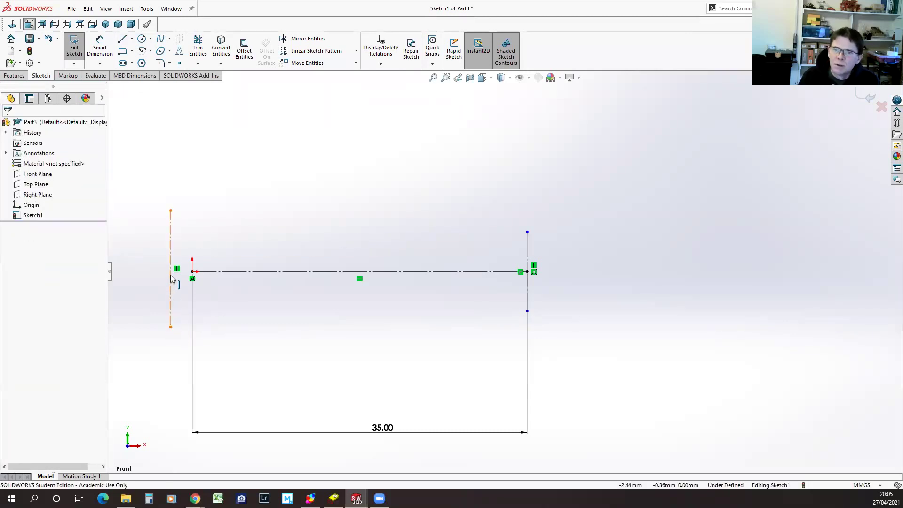
Make the midpoint of the 12 mm vertical construction line coincident with the origin
click(171, 275)
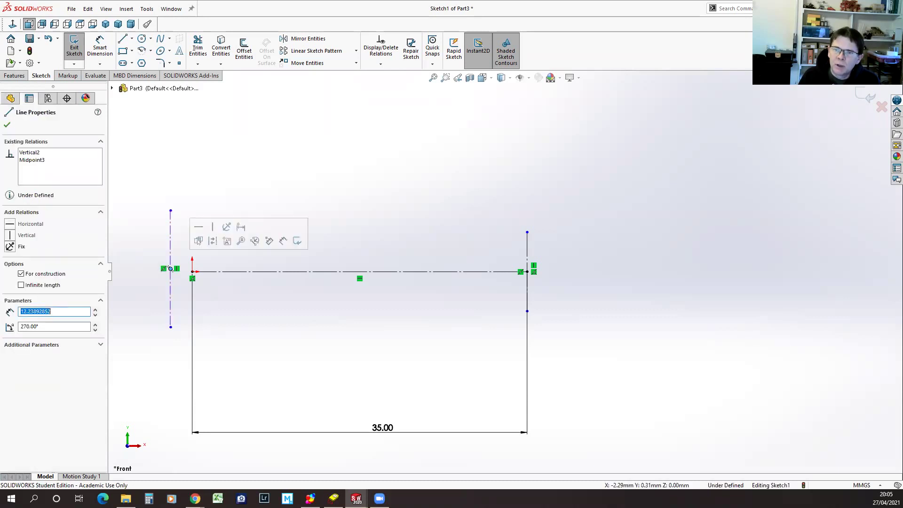
click(192, 271)
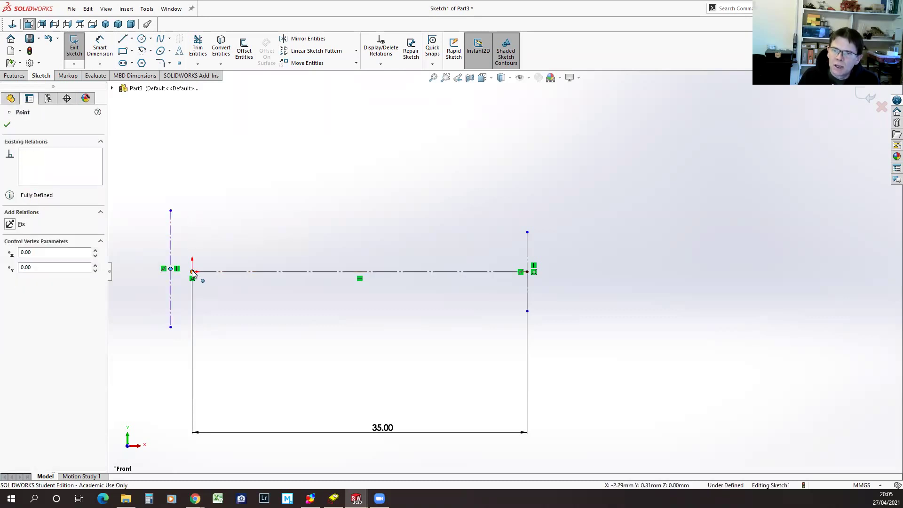
ctrl+click(193, 273)
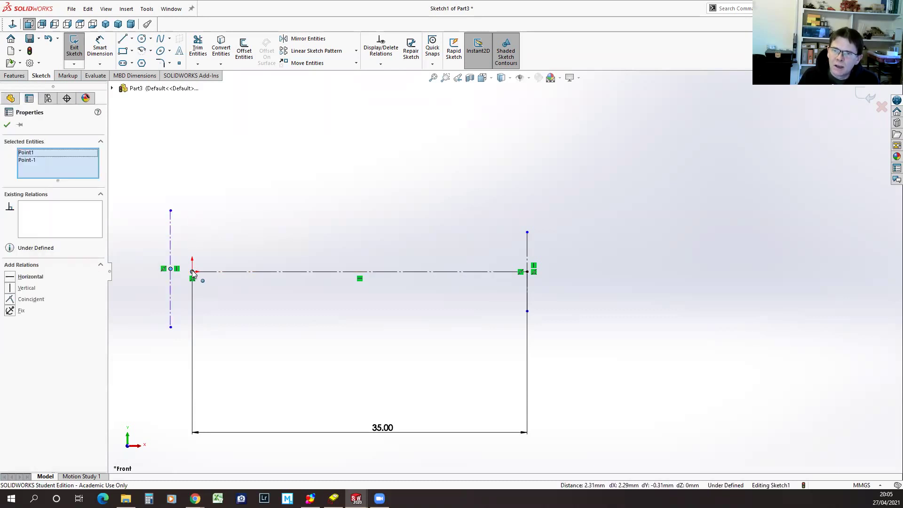
click(12, 299)
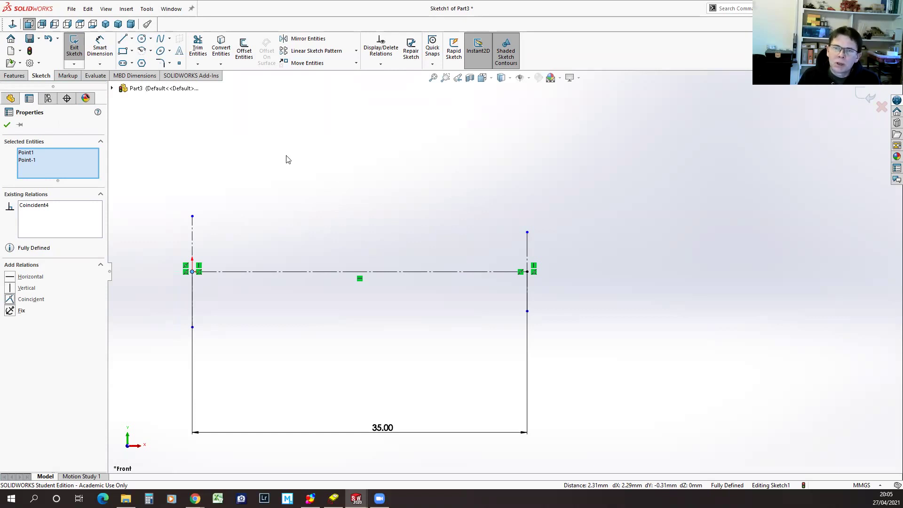
Sketch a horizontal construction line about 4.7 mm long outward from the upper end of the vertical line at the origin
click(123, 39)
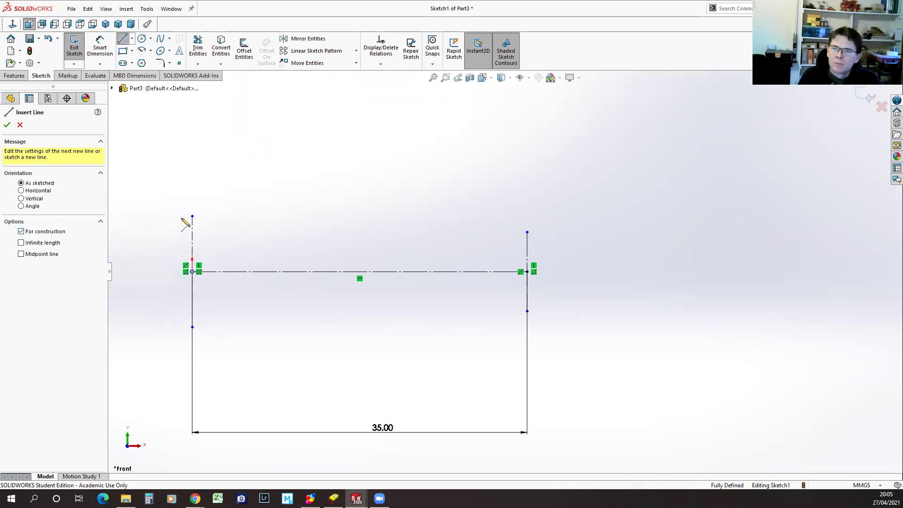
click(193, 216)
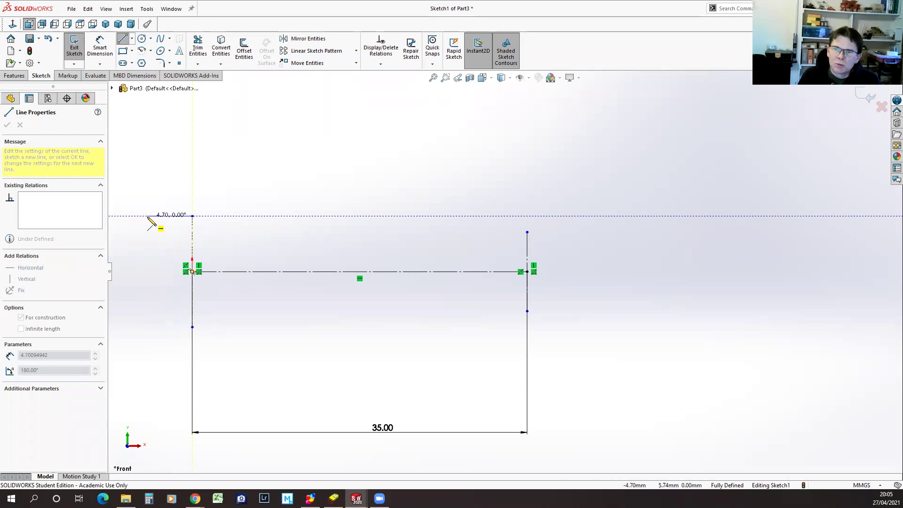
click(147, 217)
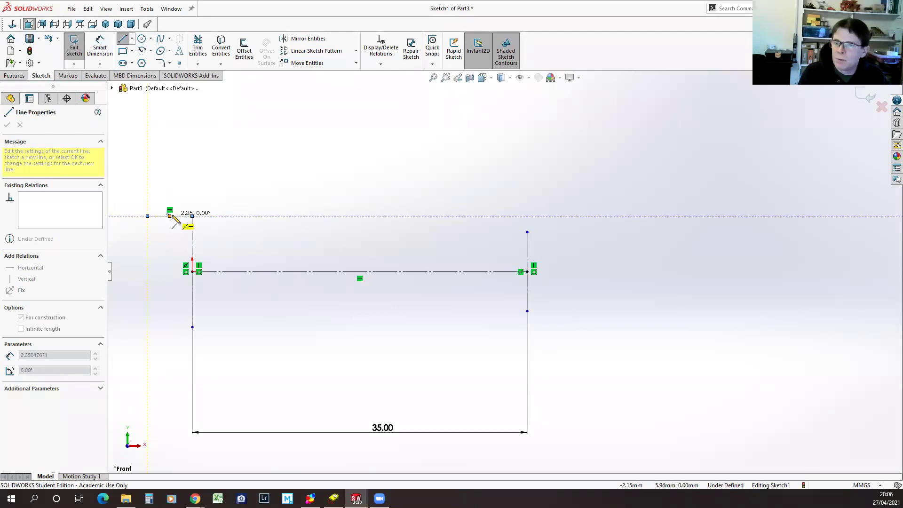
click(192, 216)
key(Escape)
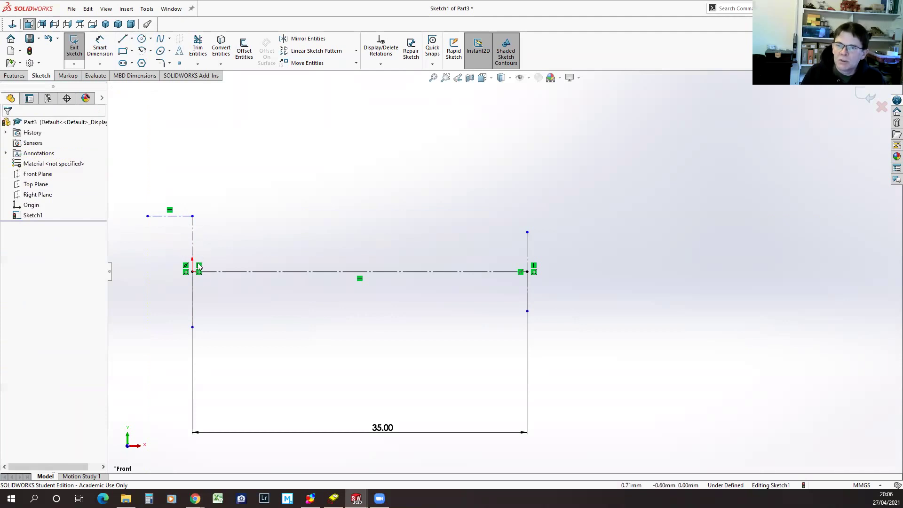
Dimension the vertical construction line at the centreline's far end to 4 mm
click(102, 49)
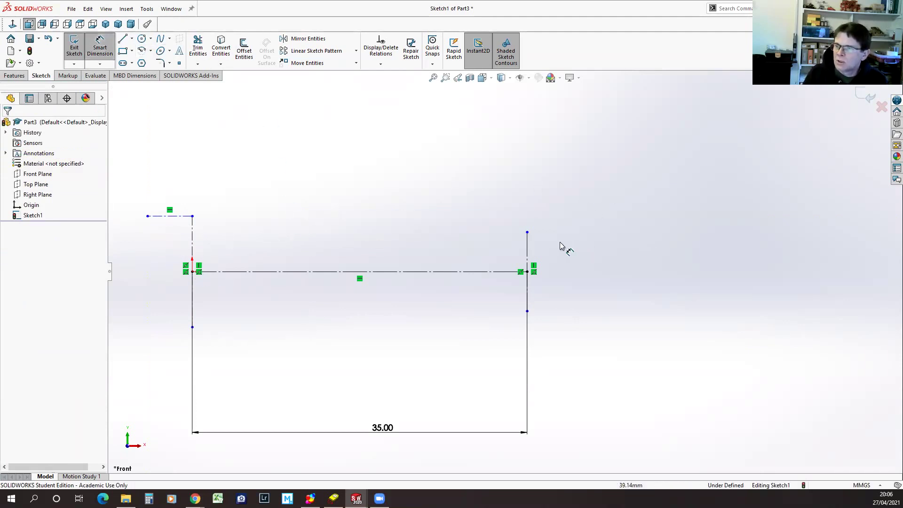
click(529, 255)
click(583, 281)
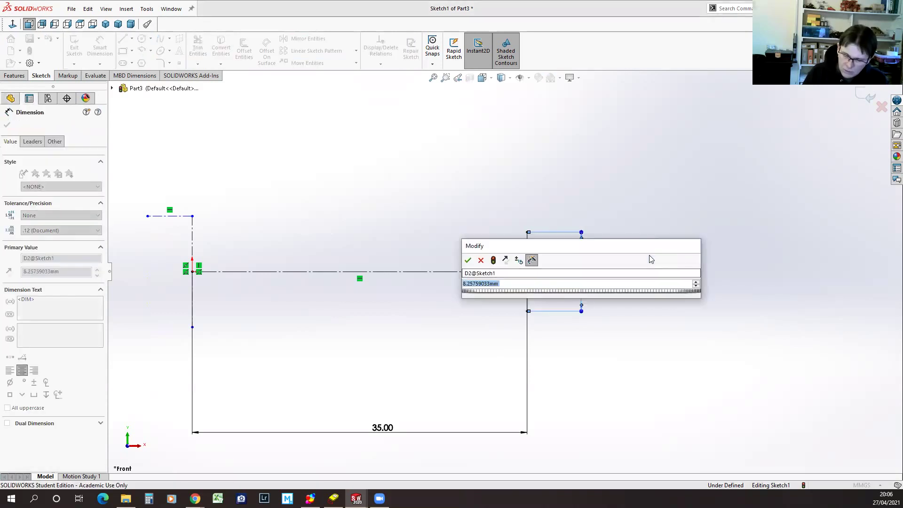
text(4)
key(Return)
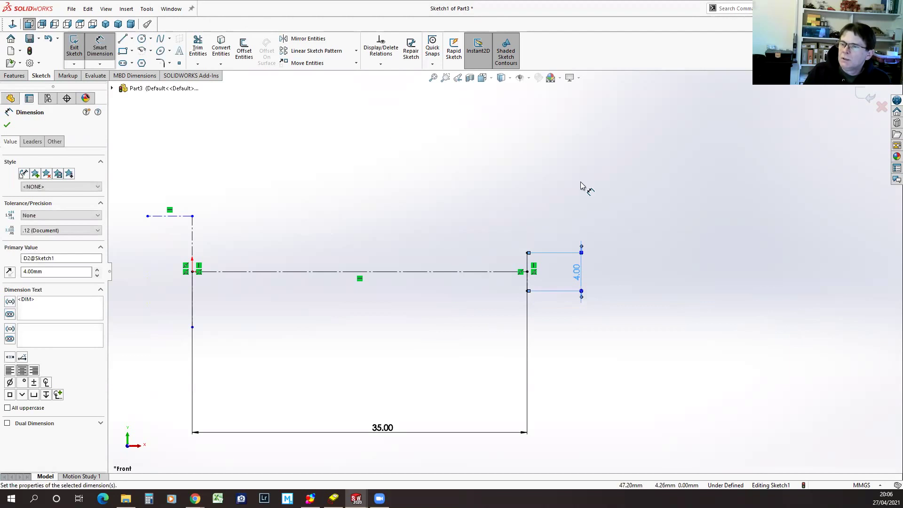
Dimension the vertical construction line at the origin to 8 mm
click(205, 243)
click(242, 247)
text(8)
key(Return)
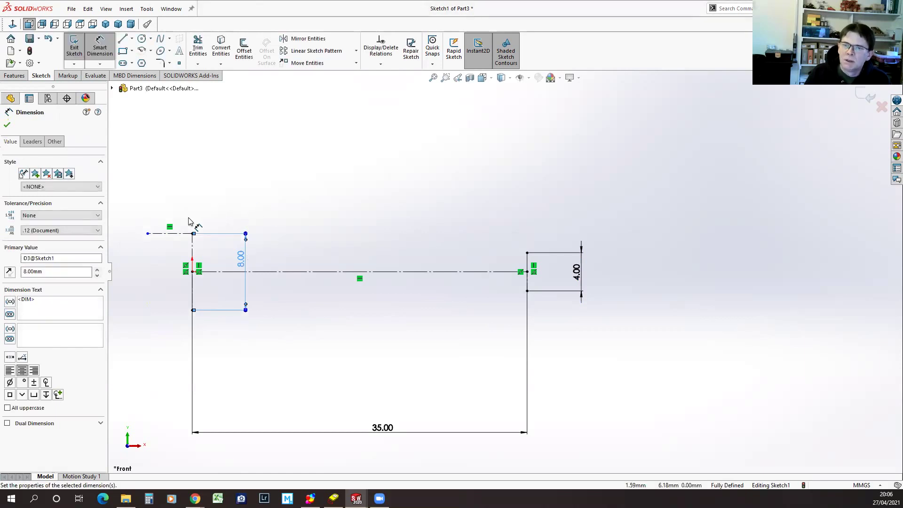
Dimension the short horizontal construction line to 4 mm and exit the sketch
click(180, 234)
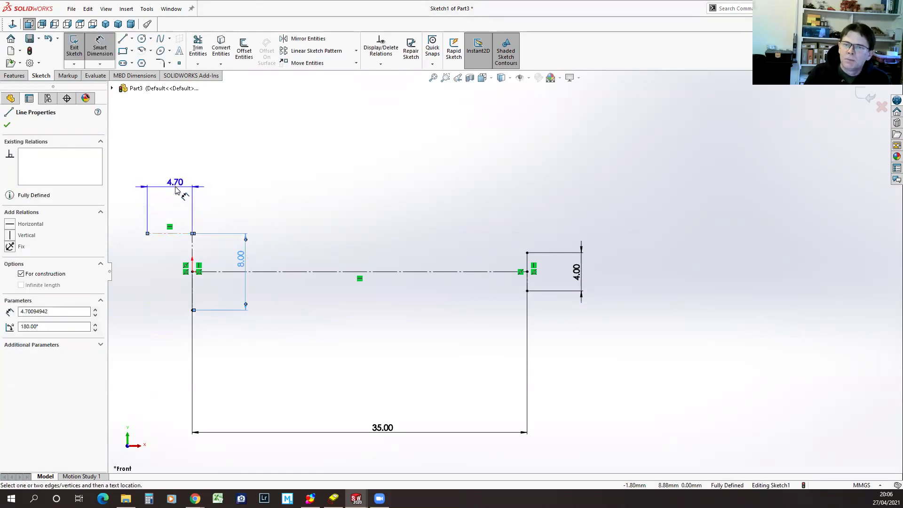
click(176, 190)
text(4)
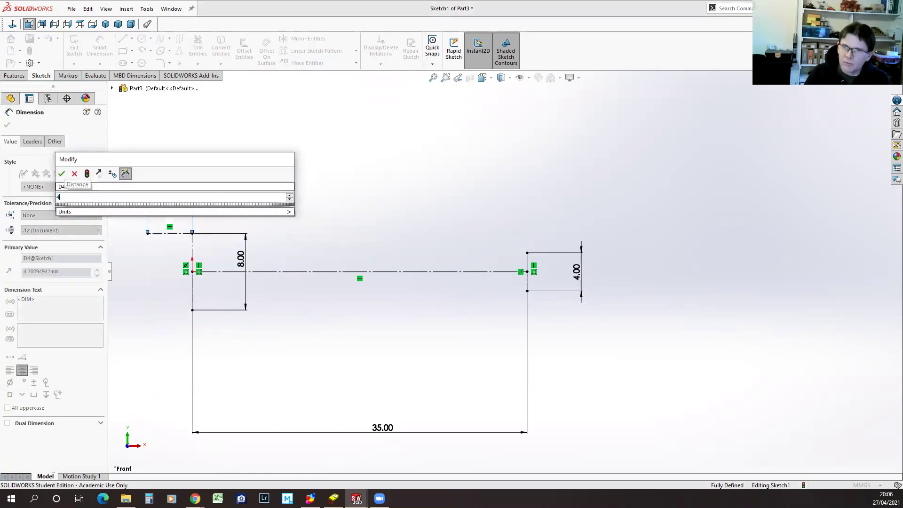
key(Return)
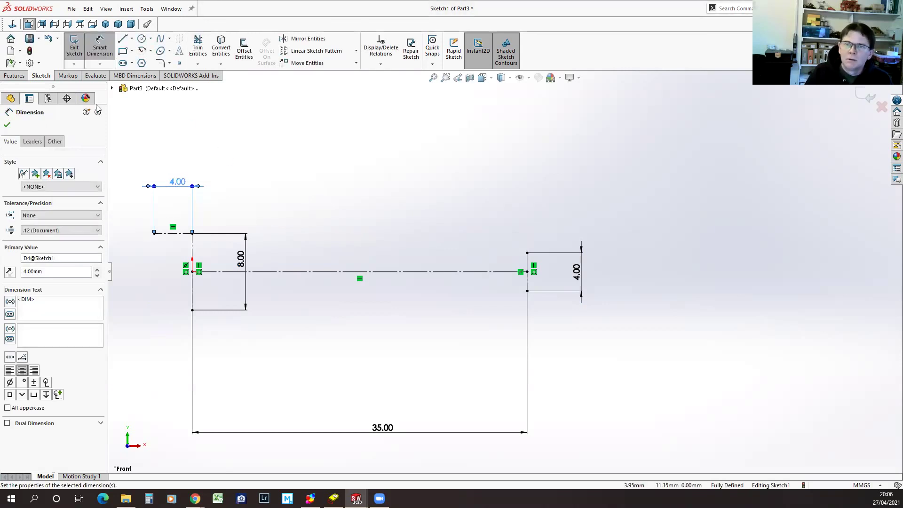
click(7, 125)
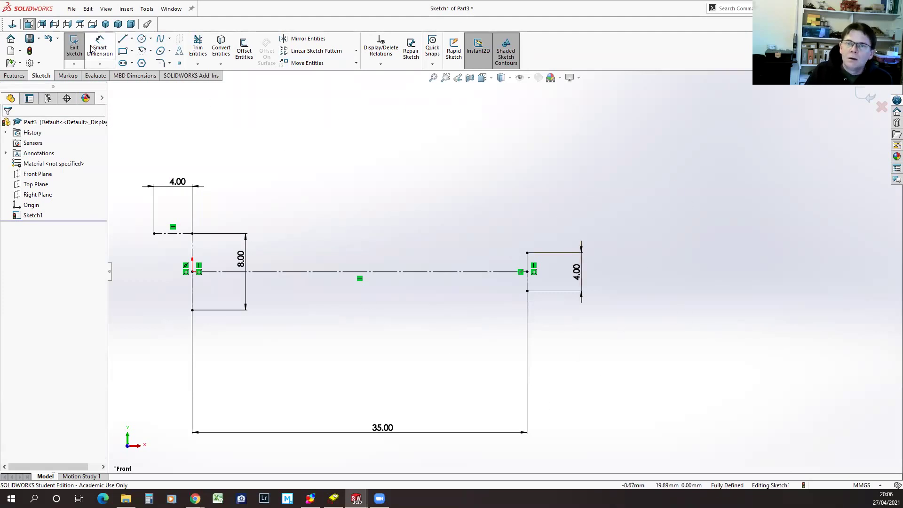
click(74, 46)
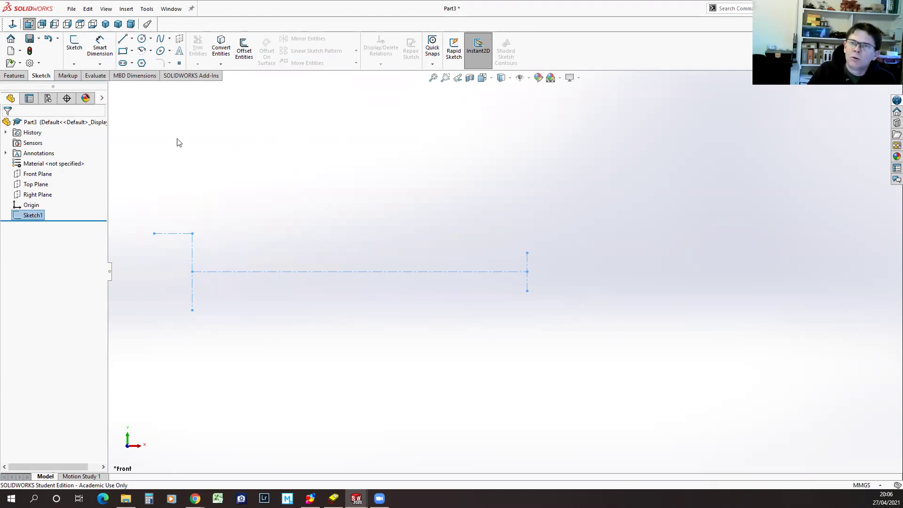
click(14, 76)
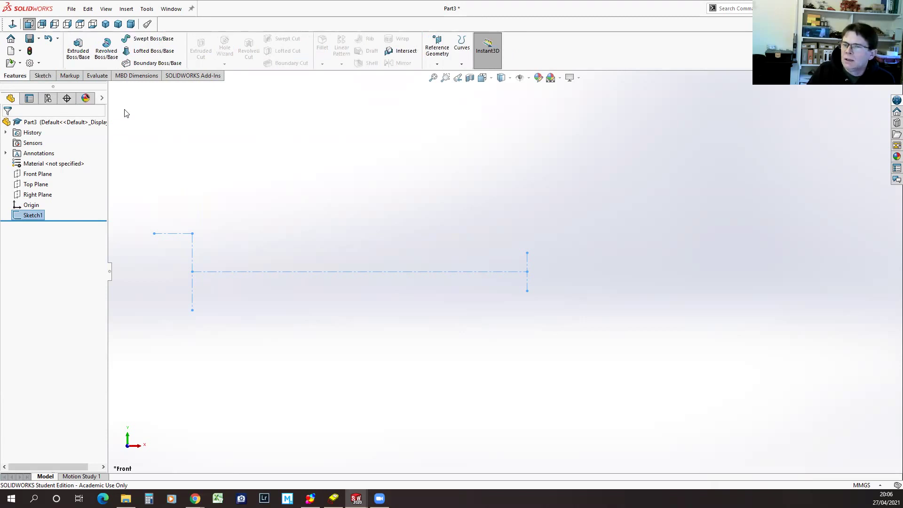
click(77, 44)
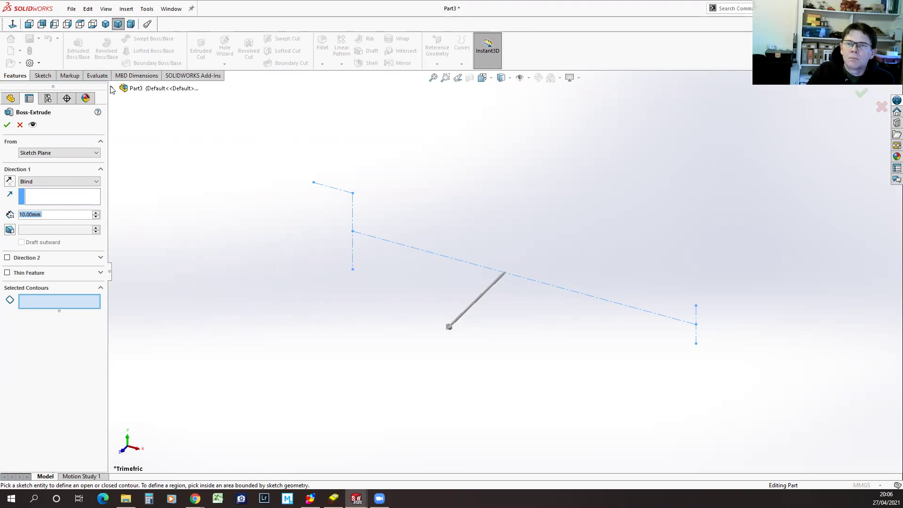
click(20, 125)
Sketch a circle of about 3.7 mm radius near the origin on the Right Plane, passing through the end of the 8 mm construction line
mouse_move(252, 288)
middle_down()
mouse_move(306, 382)
mouse_move(252, 367)
middle_up()
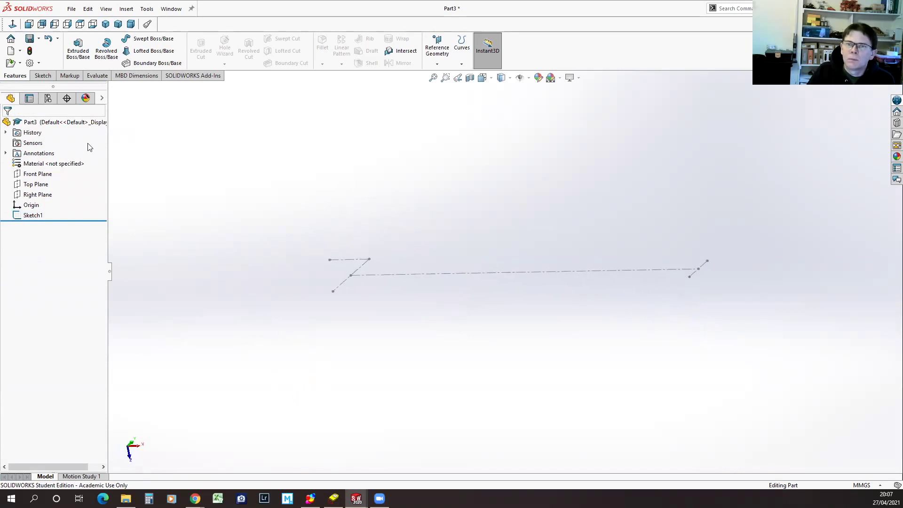
click(33, 196)
middle_drag(232, 298, 177, 292)
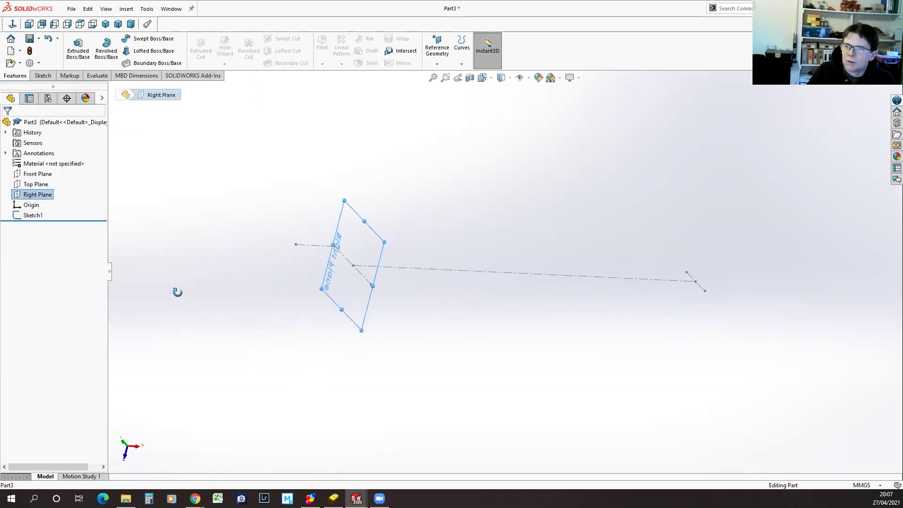
click(83, 49)
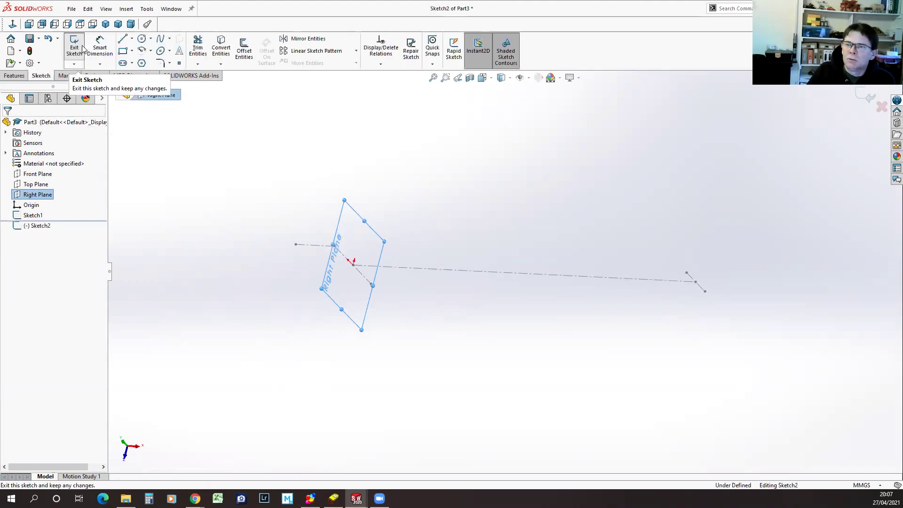
click(142, 40)
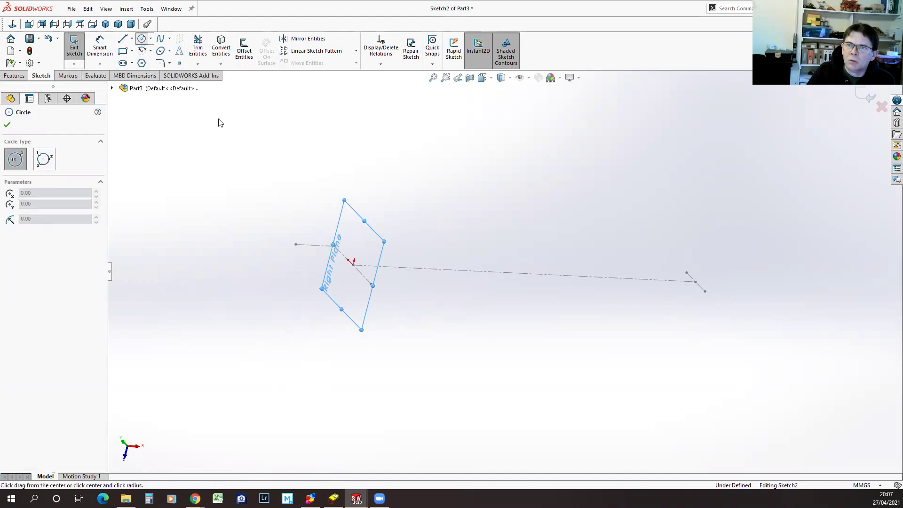
click(354, 266)
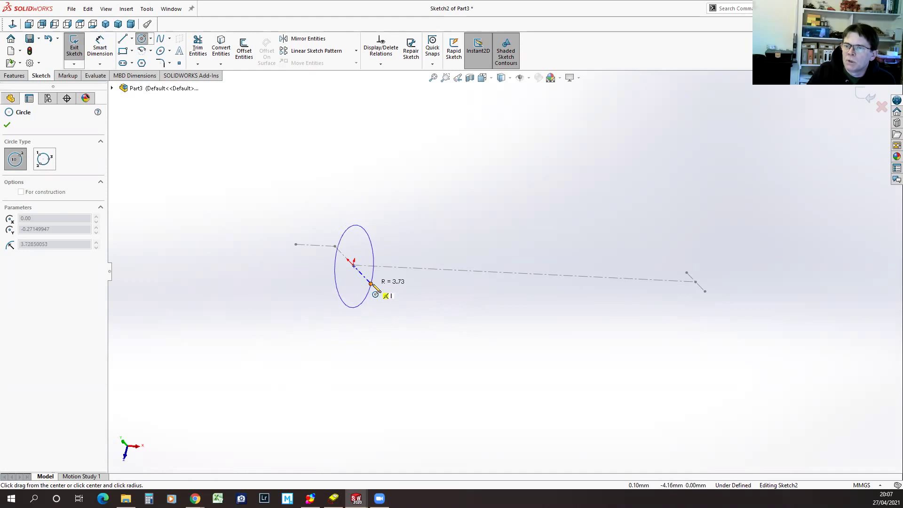
click(371, 284)
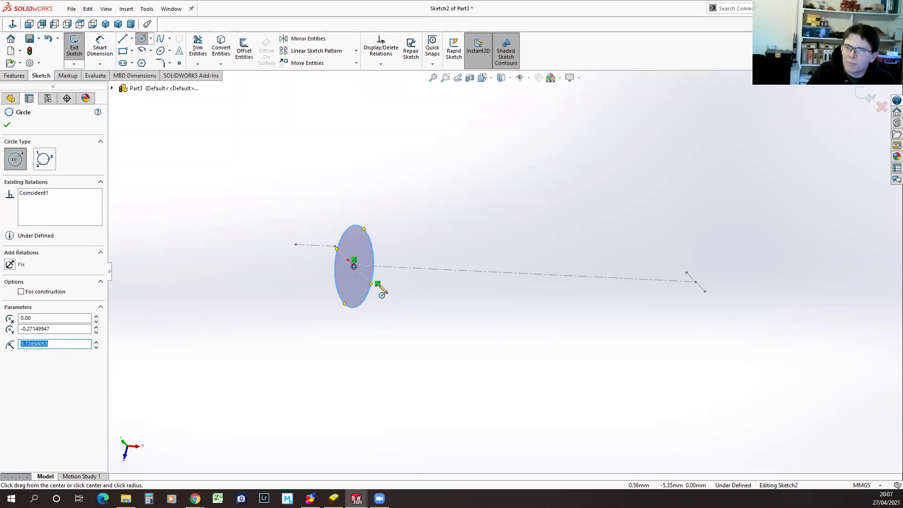
click(7, 125)
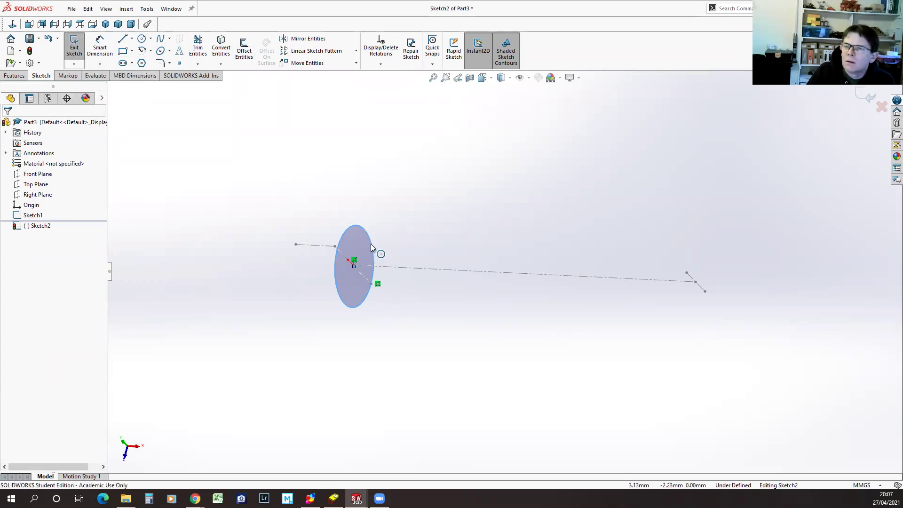
Resize the circle freehand to about 7.7 mm radius and try to select its centre point together with the origin
drag(371, 243, 392, 234)
scroll(349, 245, down, 3)
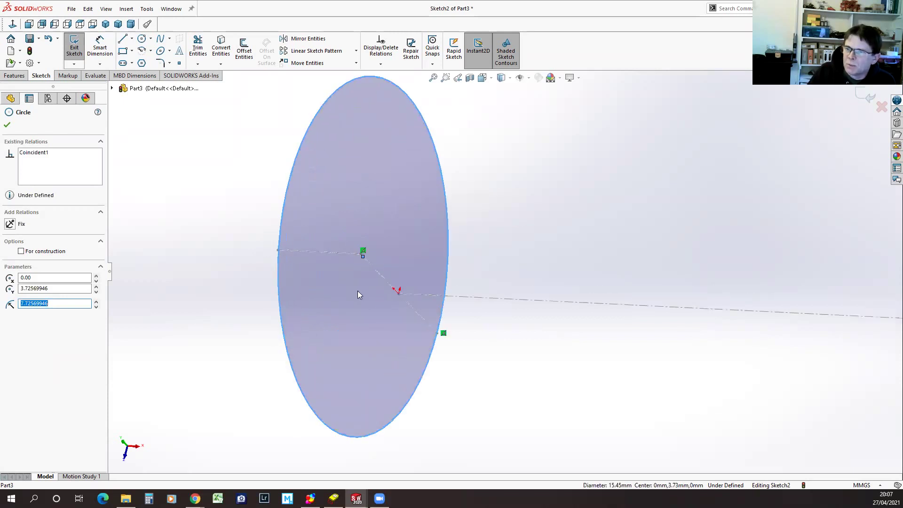
click(365, 258)
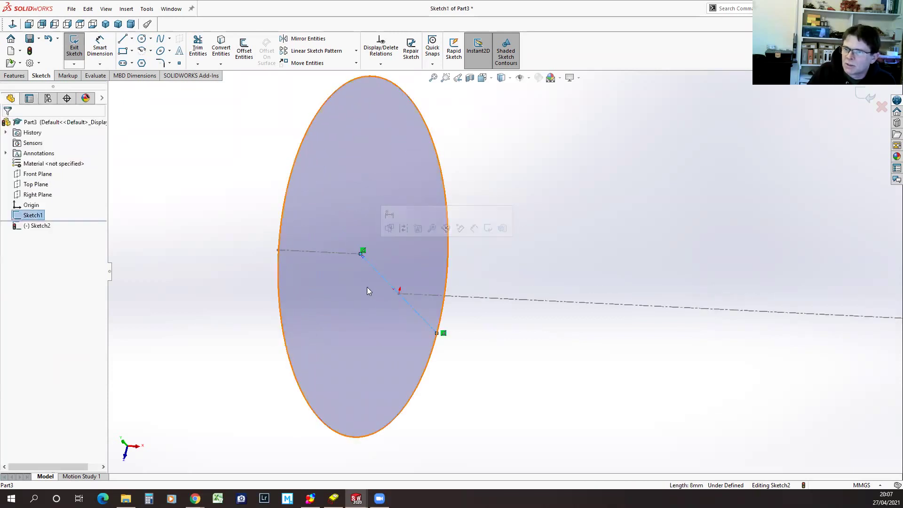
scroll(370, 260, down, 5)
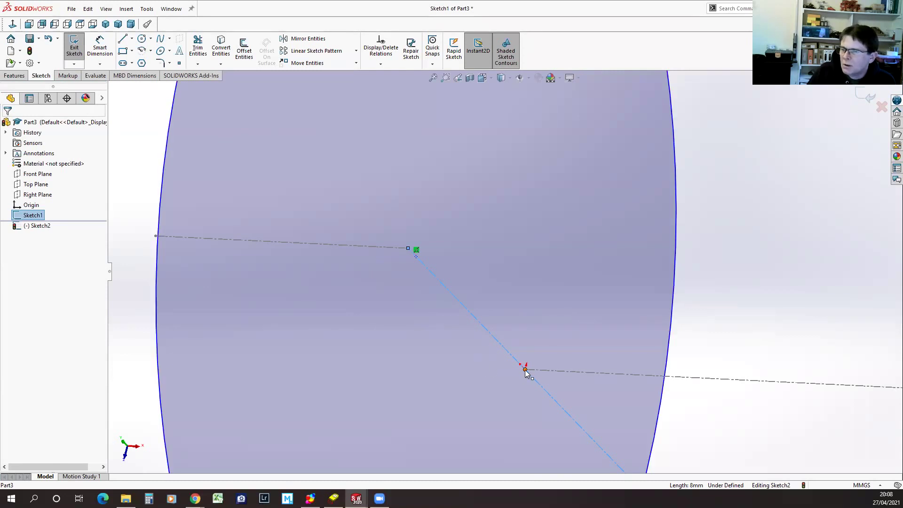
click(525, 370)
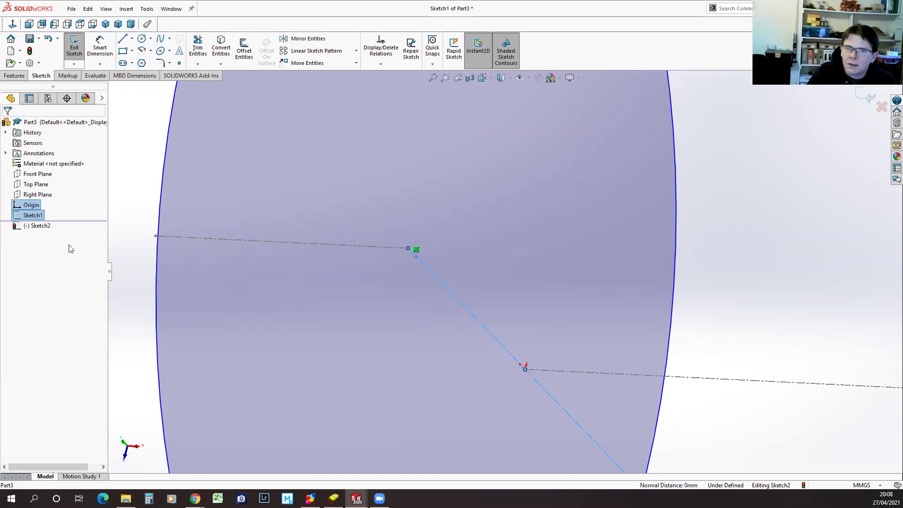
click(251, 161)
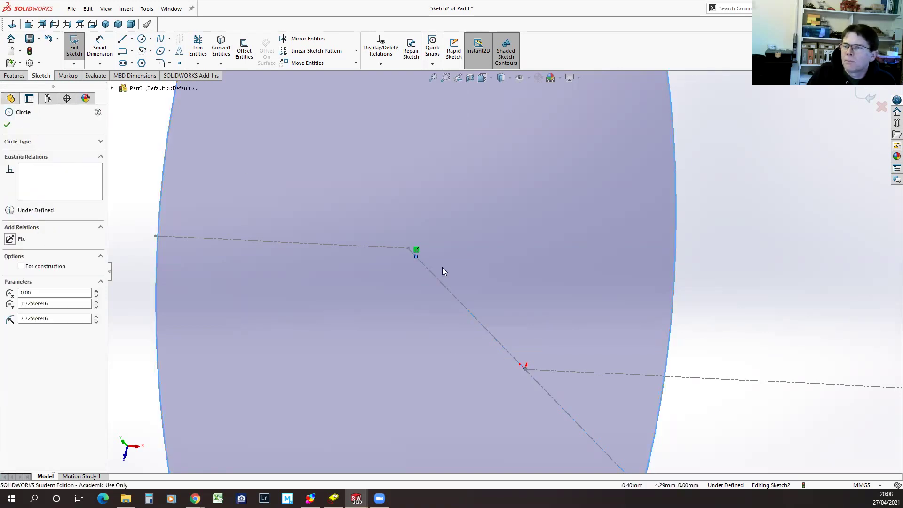
Make the circle's centre point coincident with the origin
click(416, 257)
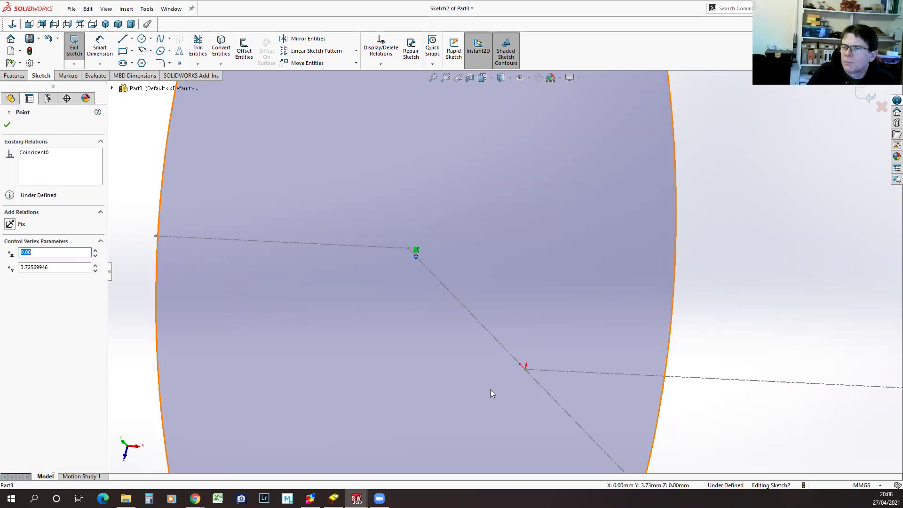
ctrl+click(525, 369)
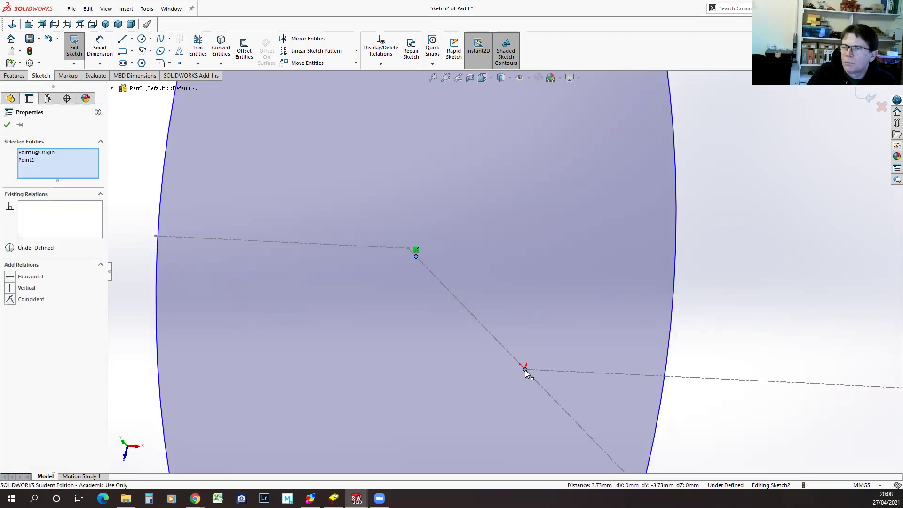
click(10, 300)
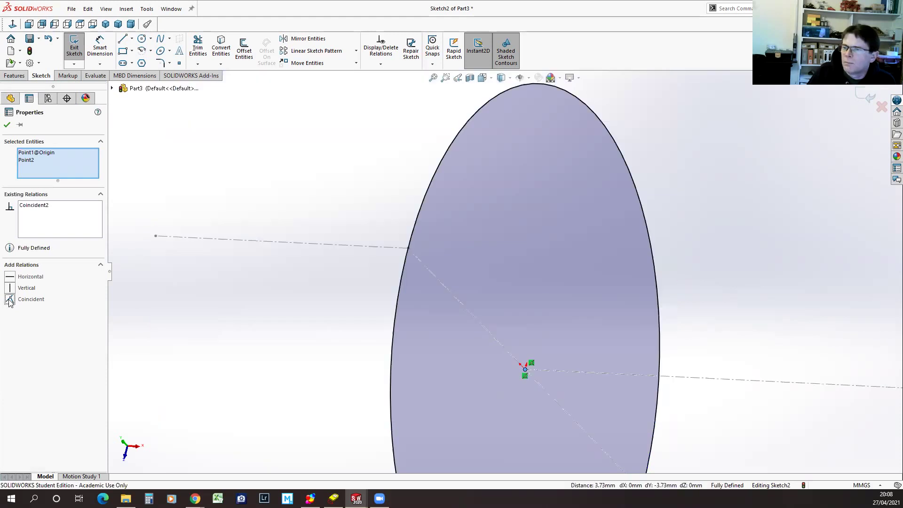
key(f)
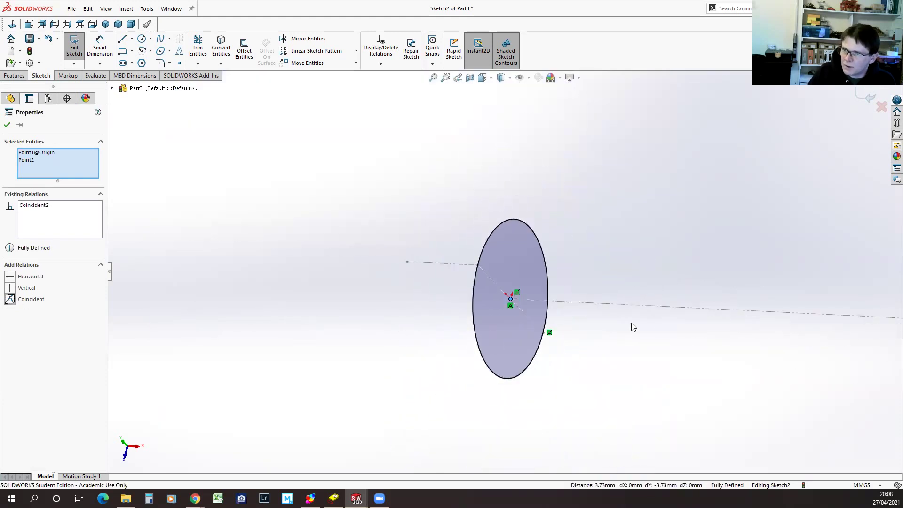
mouse_move(636, 356)
middle_down()
mouse_move(629, 353)
mouse_move(729, 317)
mouse_move(756, 349)
mouse_move(738, 330)
mouse_move(700, 336)
mouse_move(669, 326)
mouse_move(633, 341)
mouse_move(481, 280)
middle_up()
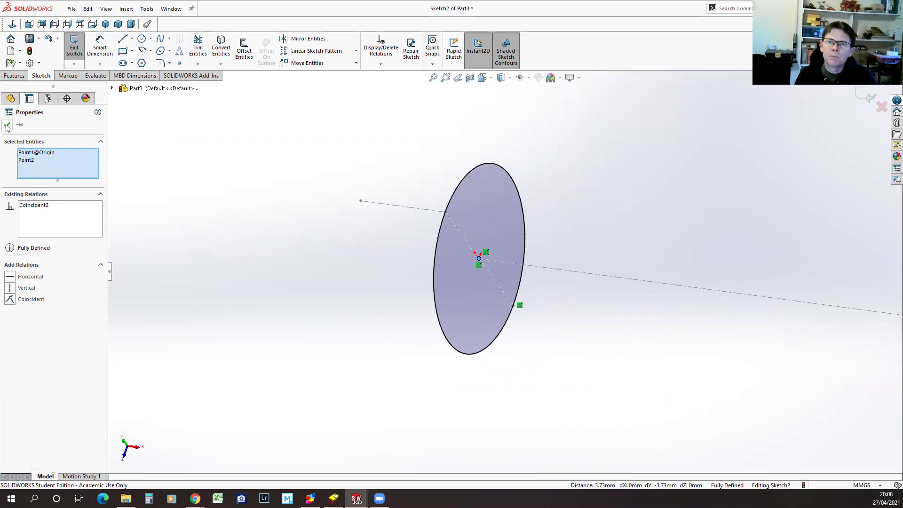
Extrude the circle in the reversed direction up to the free end vertex of the short 4 mm horizontal construction line
key(Escape)
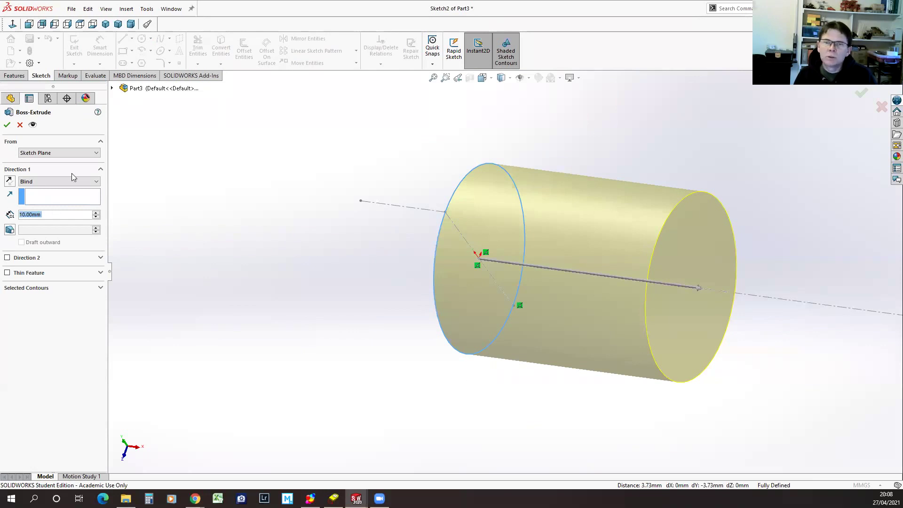
click(9, 182)
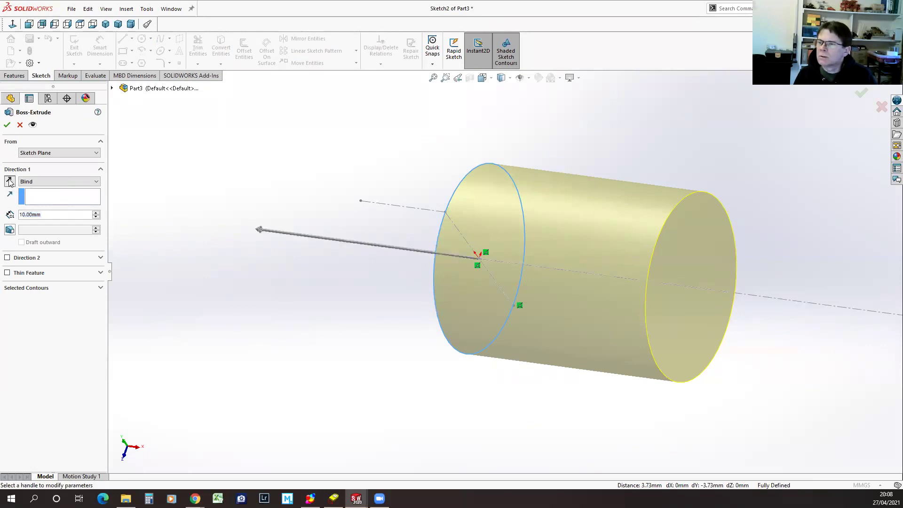
mouse_move(252, 370)
middle_down()
mouse_move(280, 383)
mouse_move(293, 409)
middle_up()
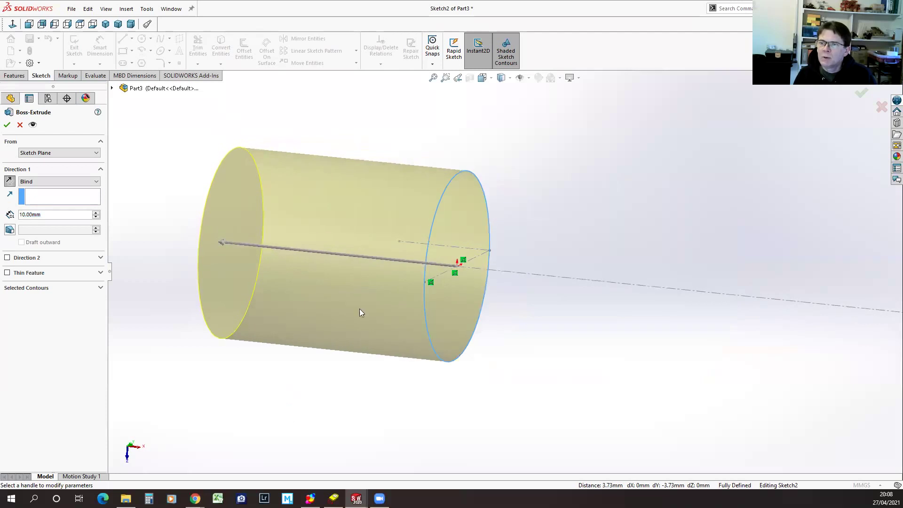
click(399, 242)
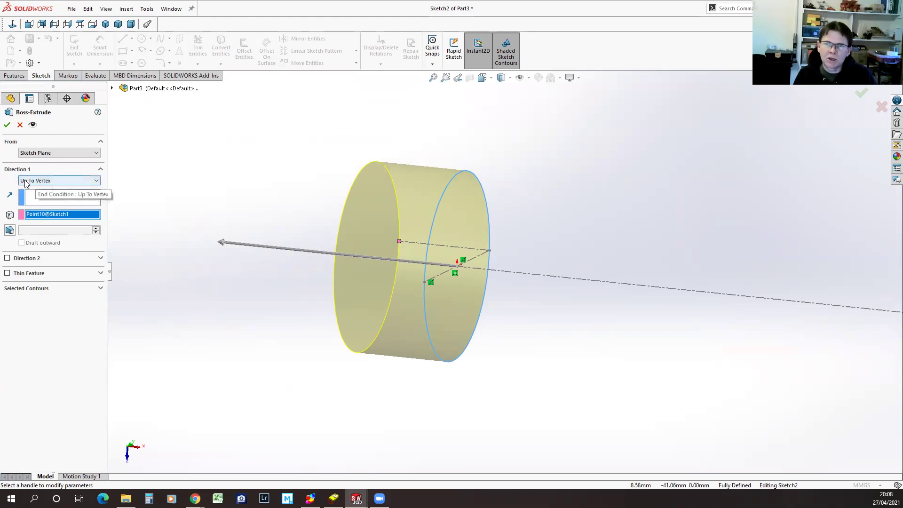
click(7, 124)
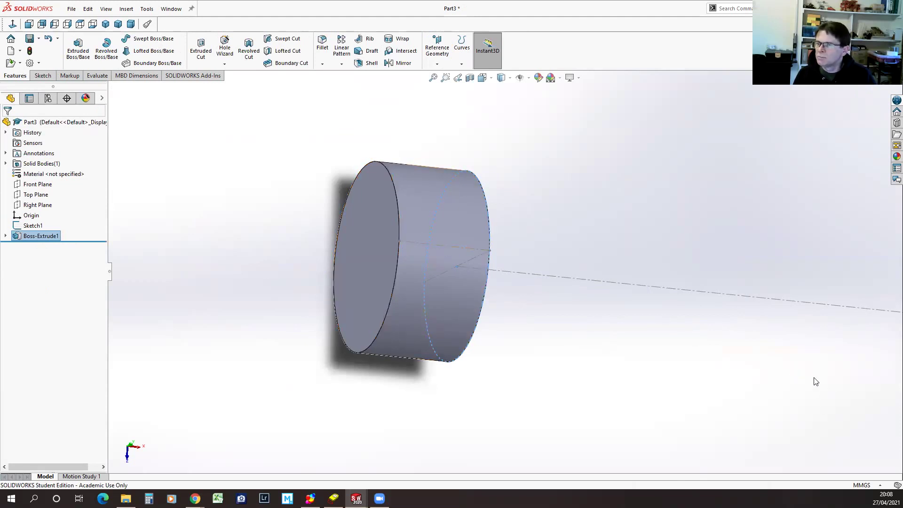
Sketch a circle of about 2.21 mm radius centred on the origin, on the cylinder face that meets the long construction line
middle_drag(817, 375, 787, 280)
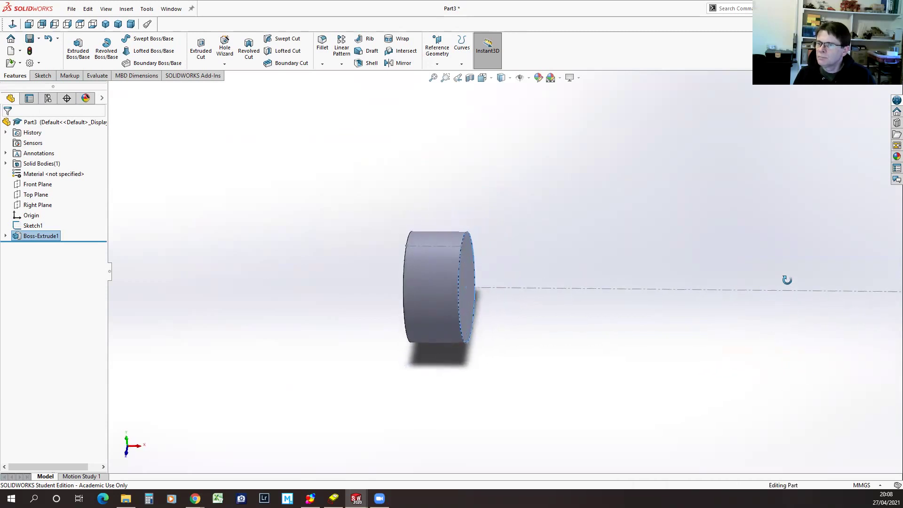
middle_drag(621, 222, 595, 216)
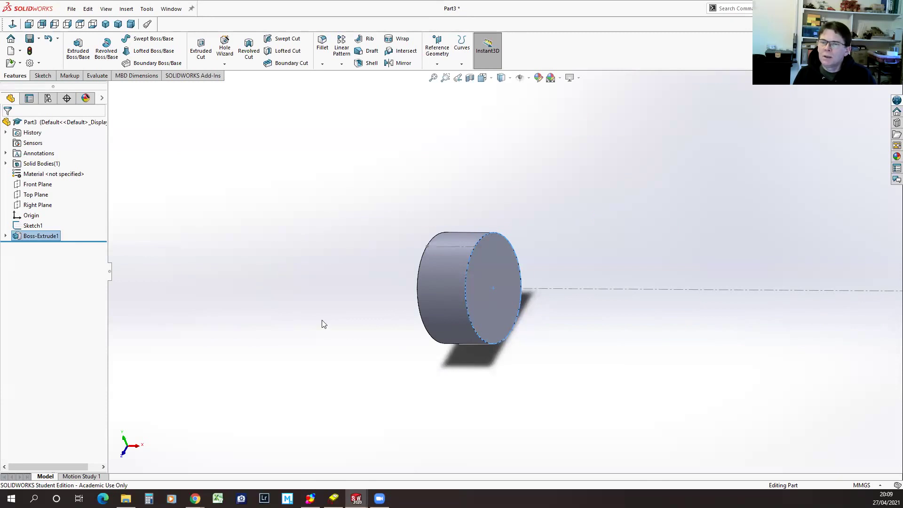
scroll(322, 319, up, 3)
scroll(706, 310, down, 2)
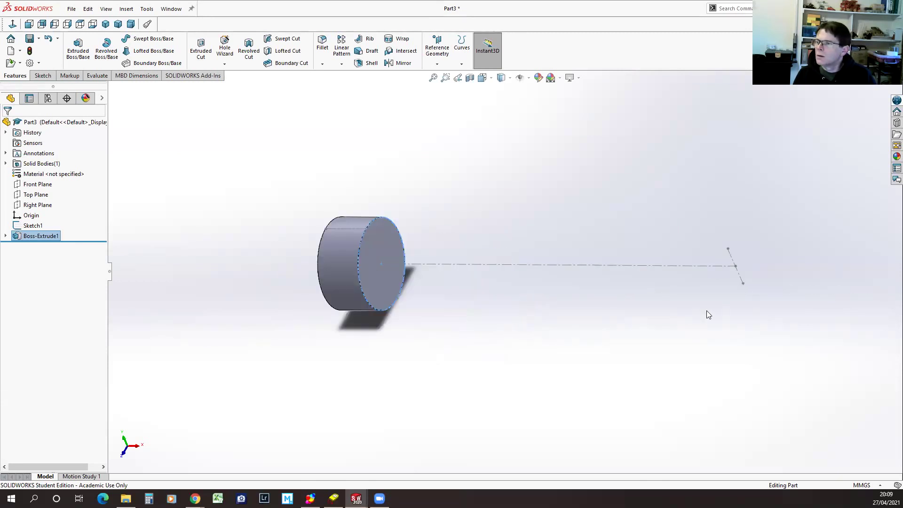
click(77, 47)
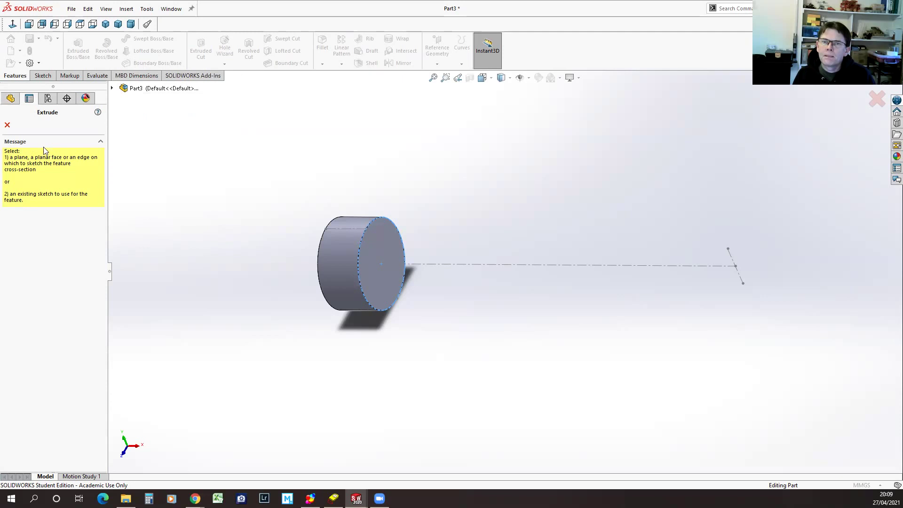
click(8, 125)
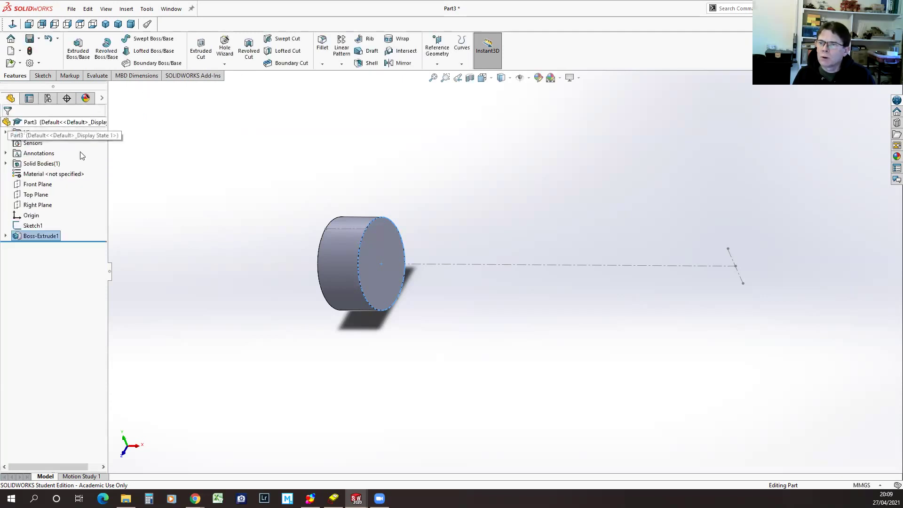
click(384, 243)
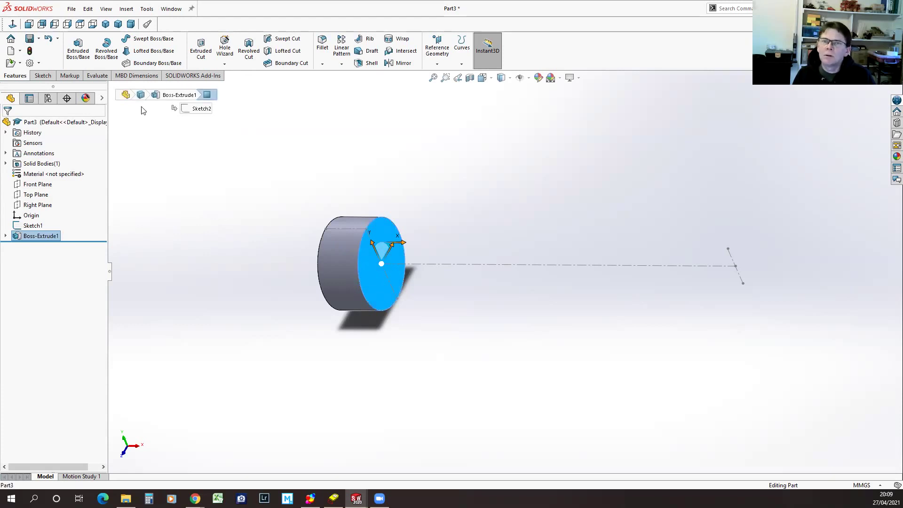
click(79, 46)
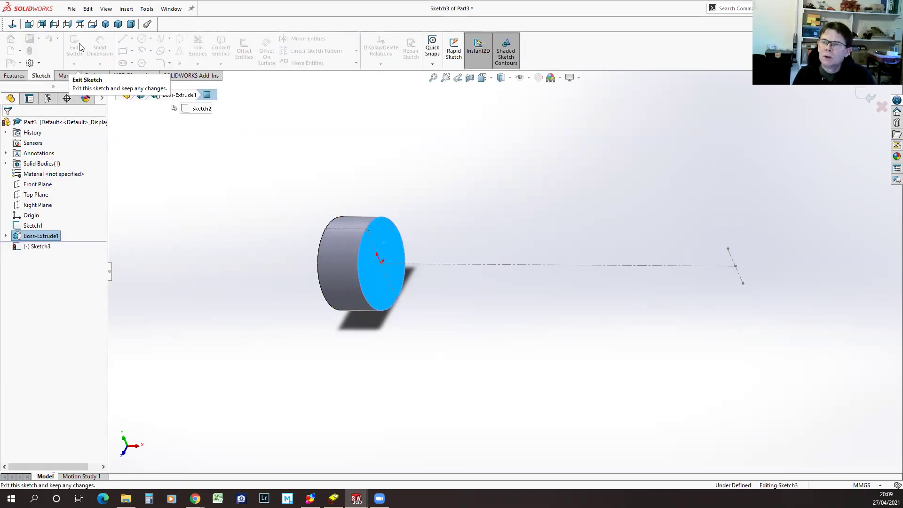
click(381, 265)
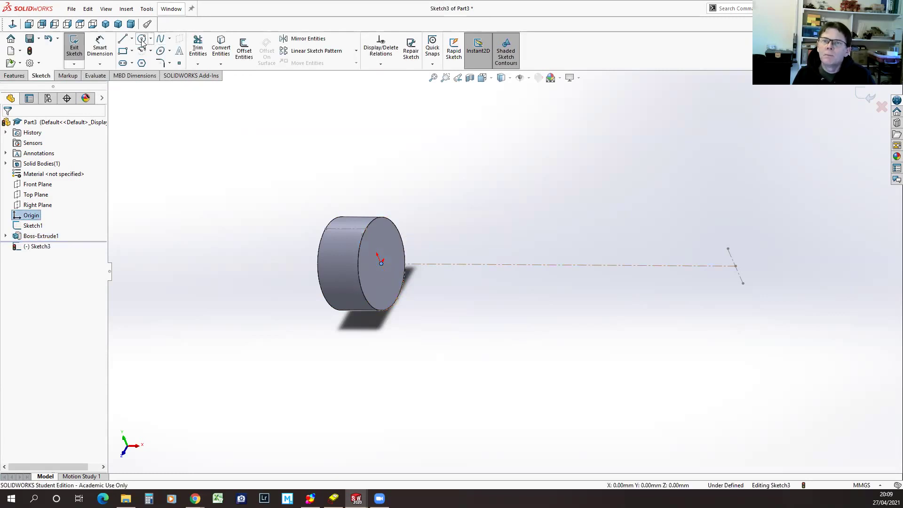
click(142, 38)
click(381, 264)
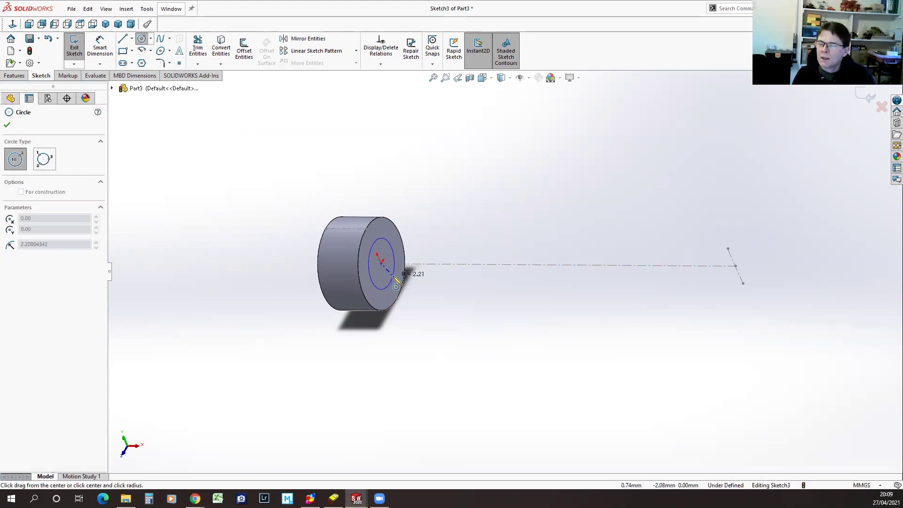
click(394, 277)
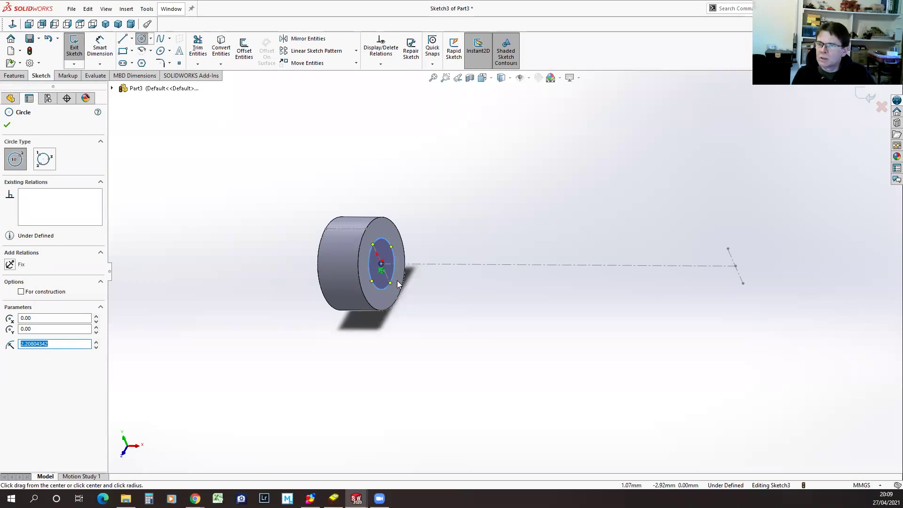
key(Escape)
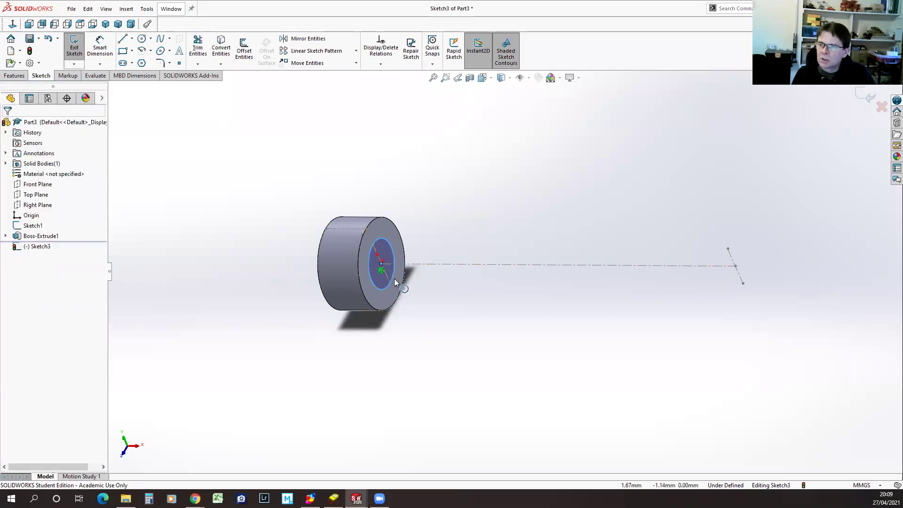
Make the new circle coincident with the lower endpoint of the short cross line at the far end of the long construction line
scroll(390, 284, down, 5)
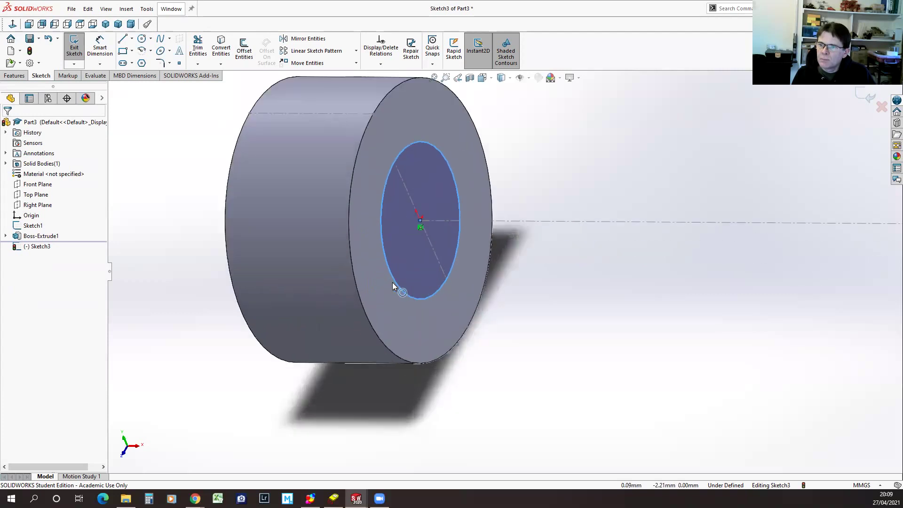
click(444, 286)
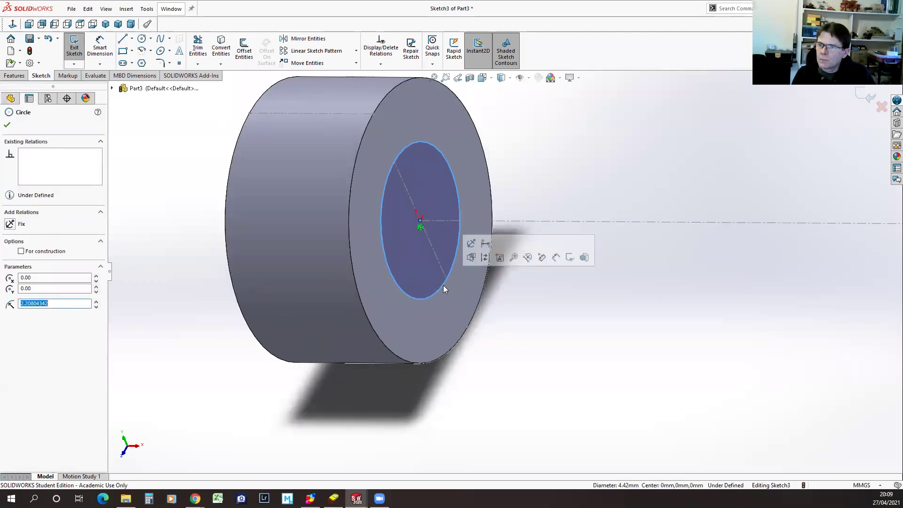
scroll(604, 296, up, 5)
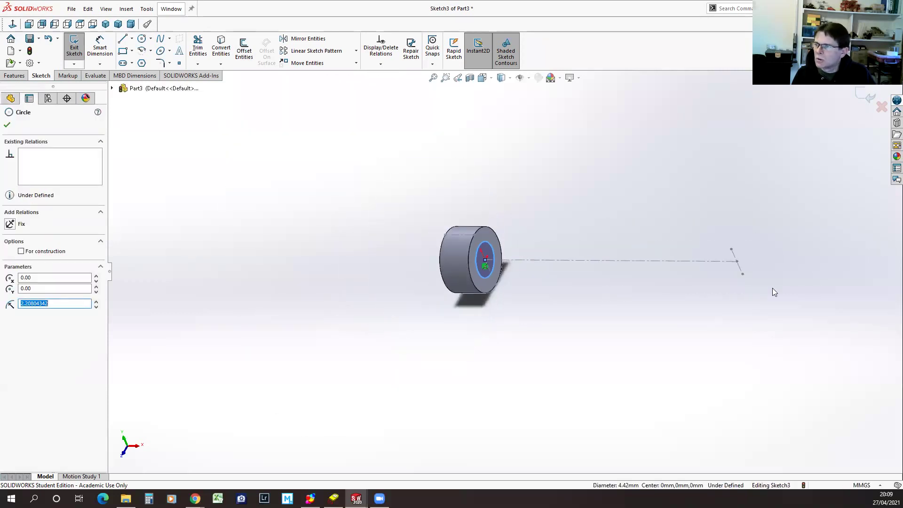
ctrl+click(743, 274)
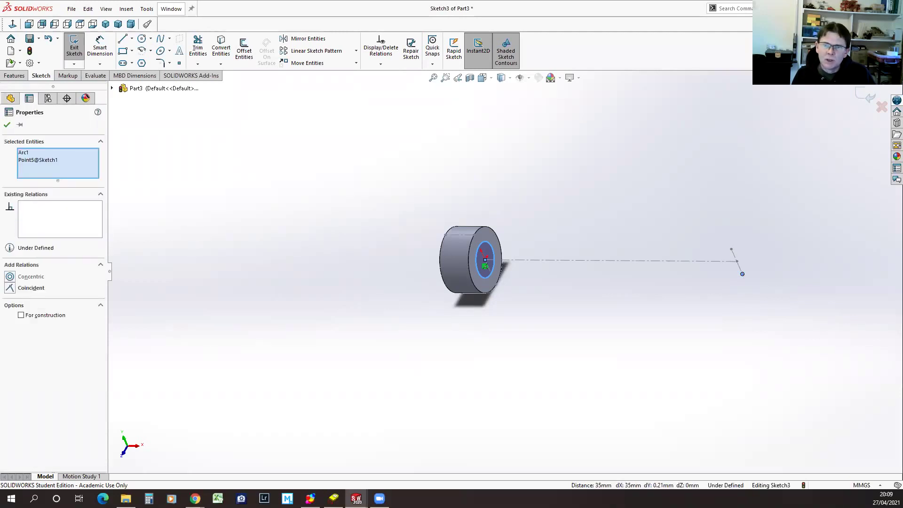
click(10, 289)
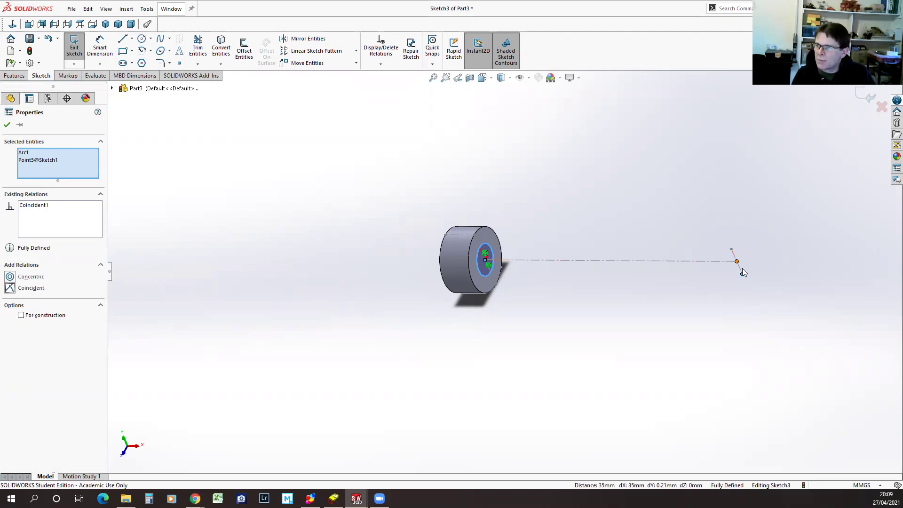
click(8, 125)
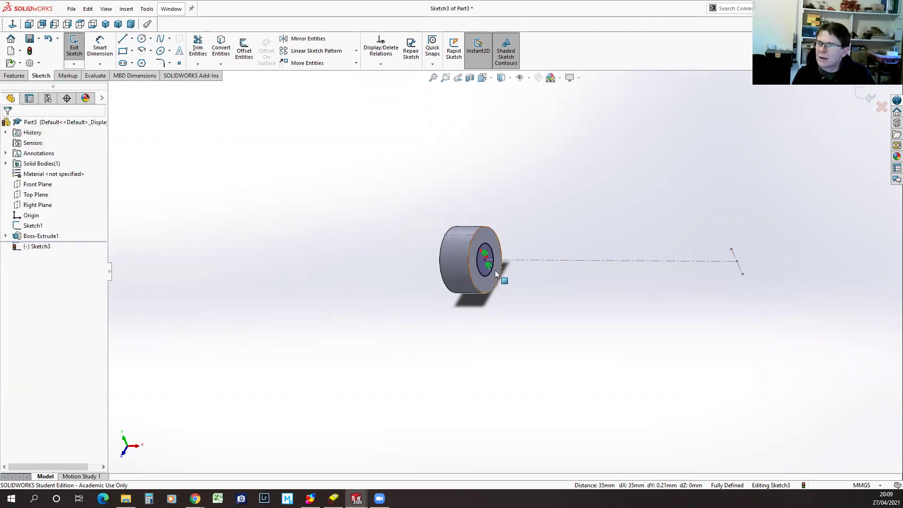
Extrude the small circle up to the endpoint vertex at the far end of the long construction line, merging the result
click(73, 43)
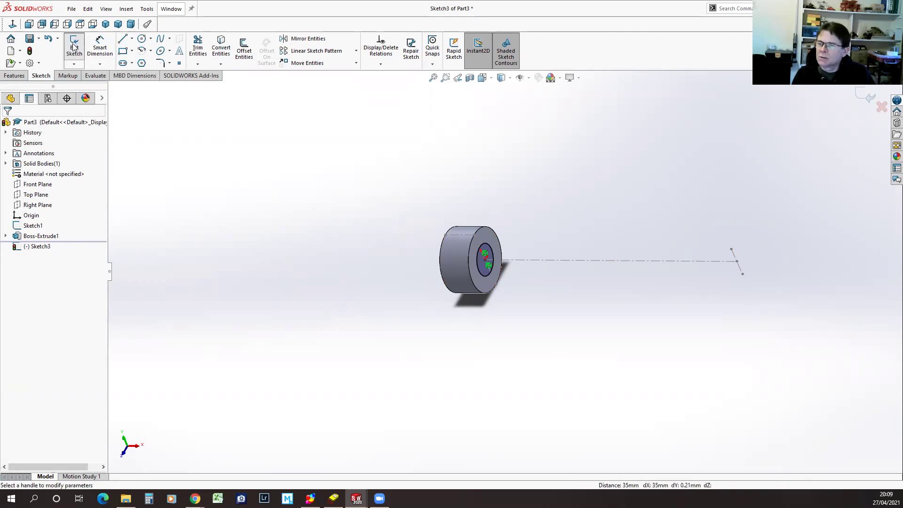
click(743, 275)
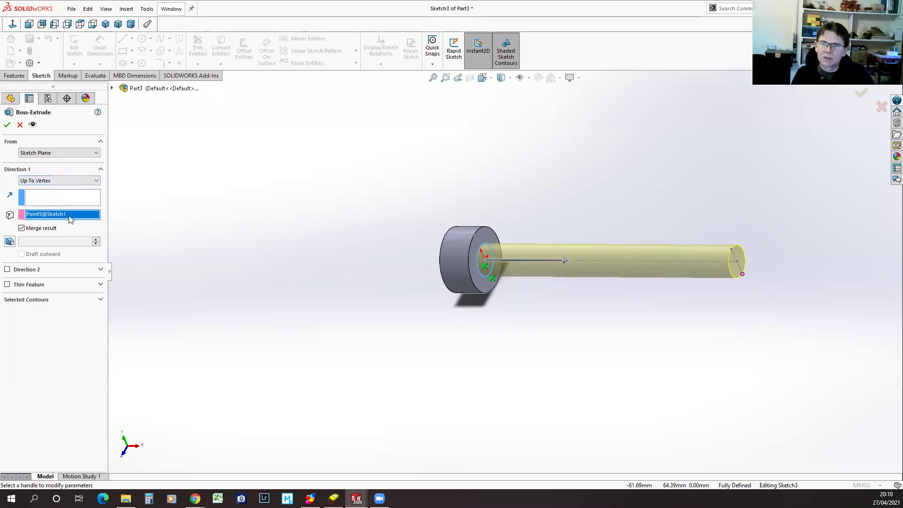
click(7, 125)
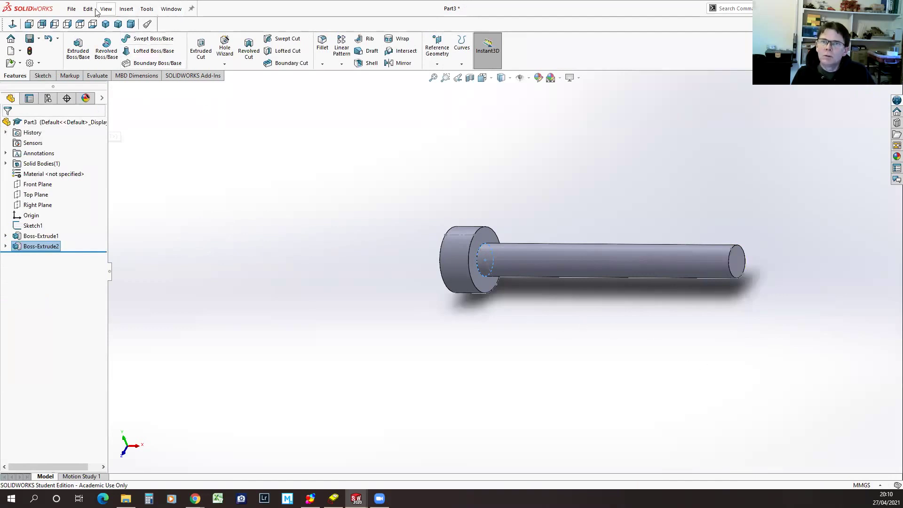
Save the part as "Hex Socket Bolt.SLDPRT" in the CAD Club Session 3 folder
click(72, 8)
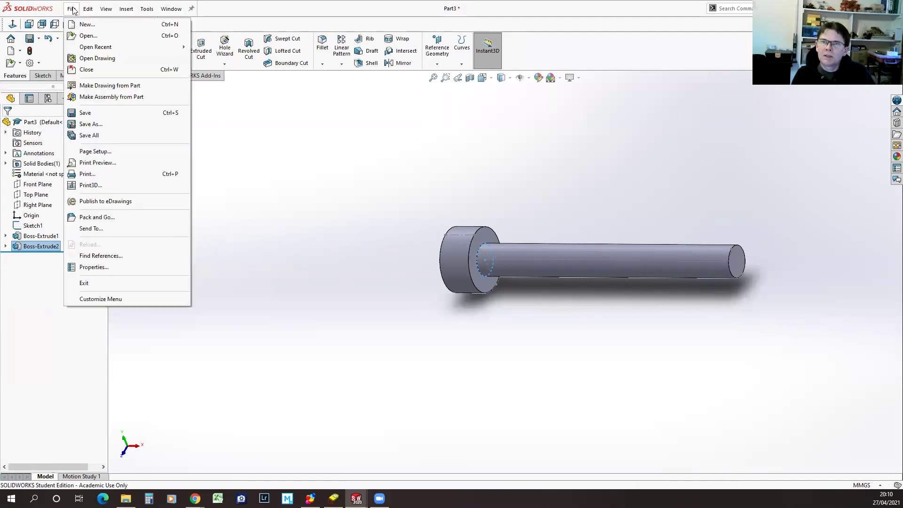
click(88, 124)
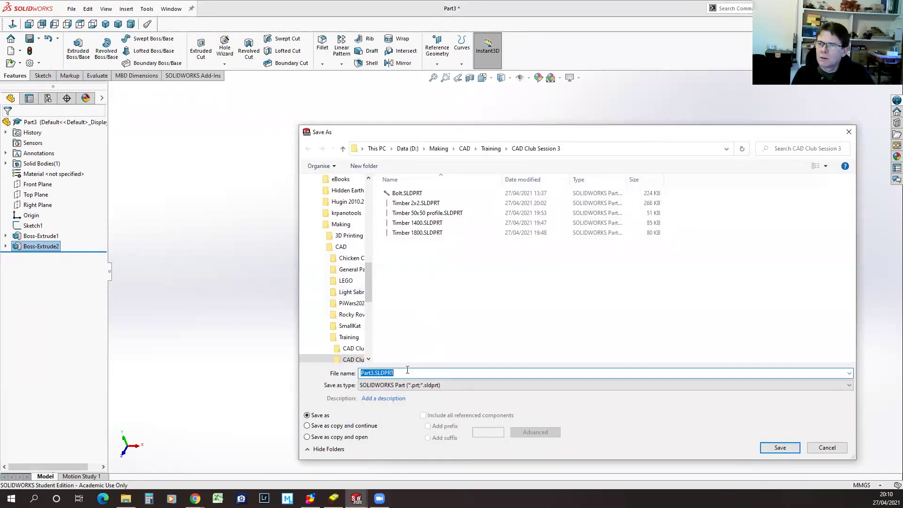
click(373, 373)
double_click(373, 373)
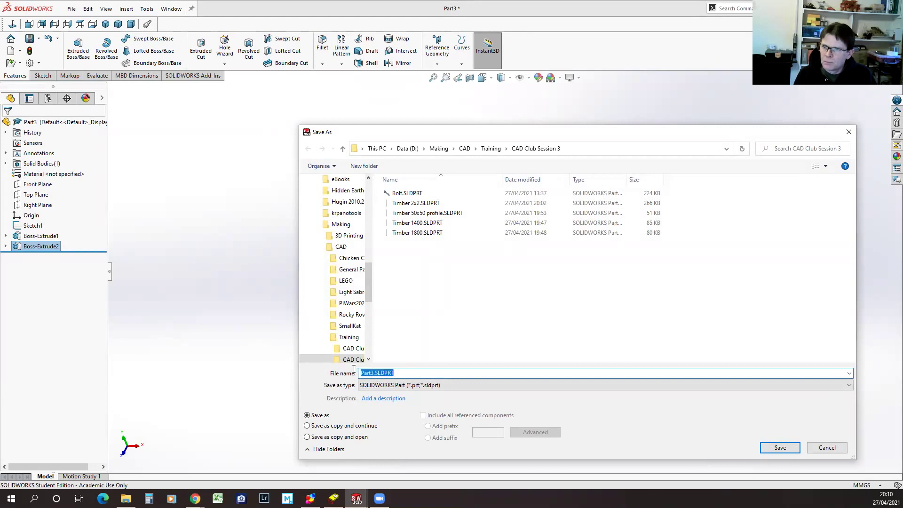
click(370, 374)
double_click(369, 374)
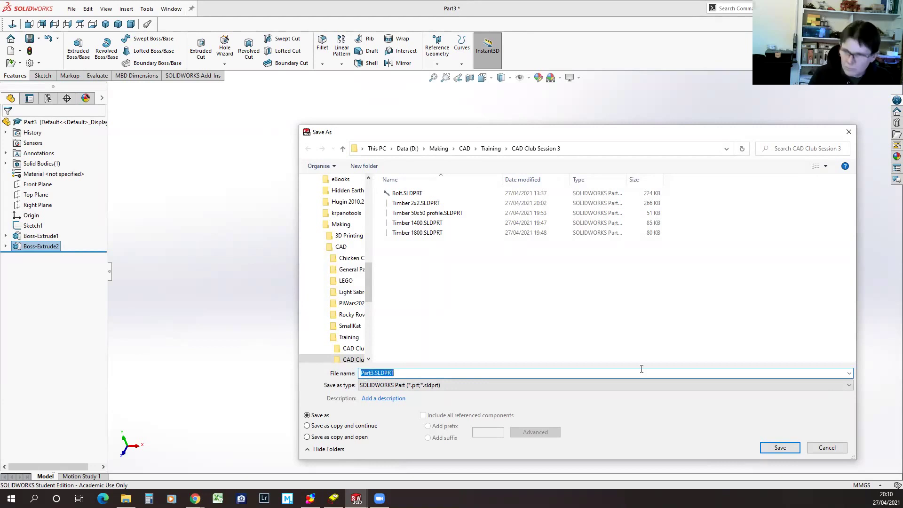
click(368, 373)
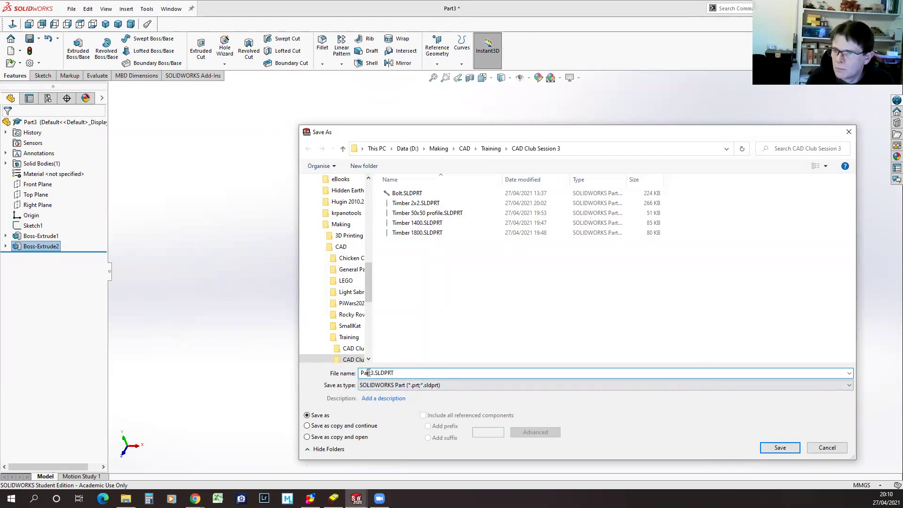
double_click(373, 373)
text(Hex )
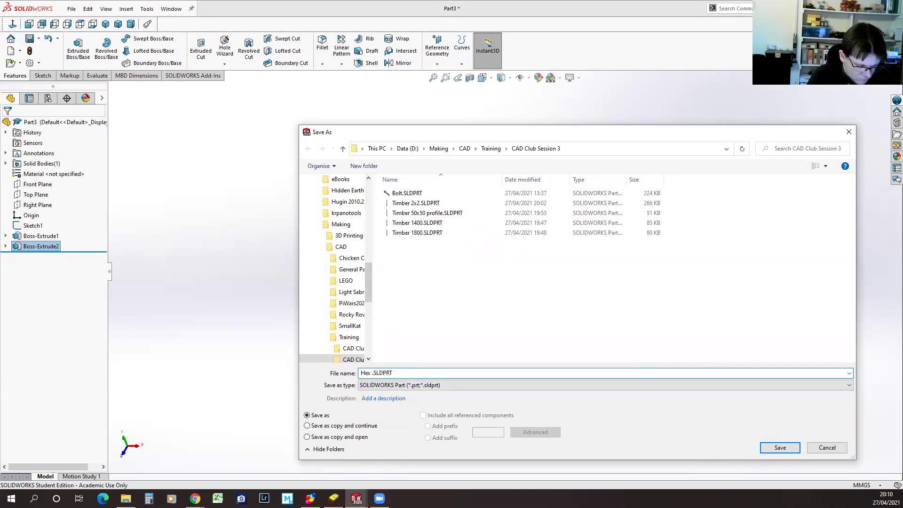
text(Socket Bol)
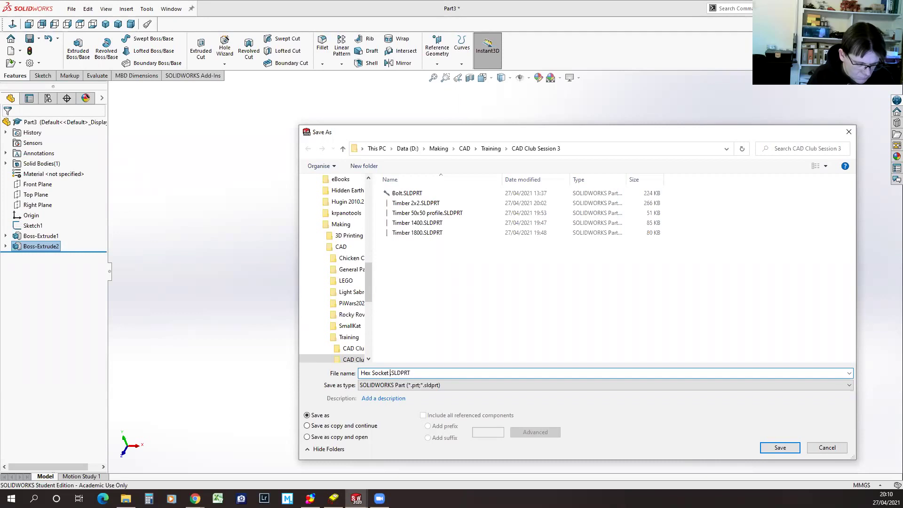
text(t)
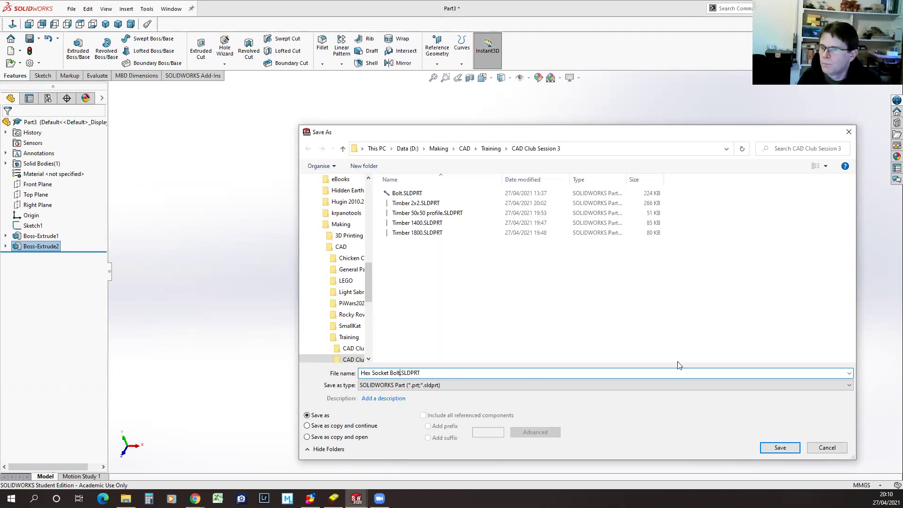
click(780, 447)
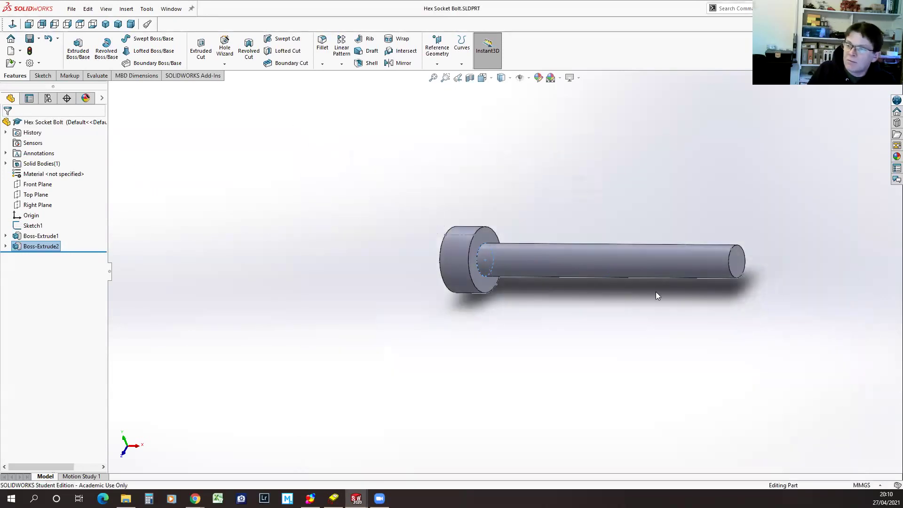
scroll(673, 266, down, 4)
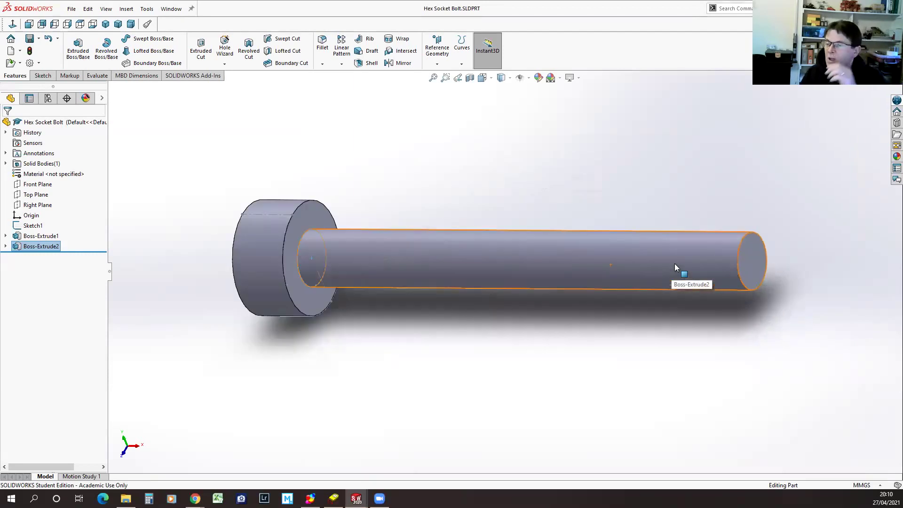
Rename the 35 mm shaft length dimension in the construction sketch to "Length"
middle_drag(674, 263, 564, 328)
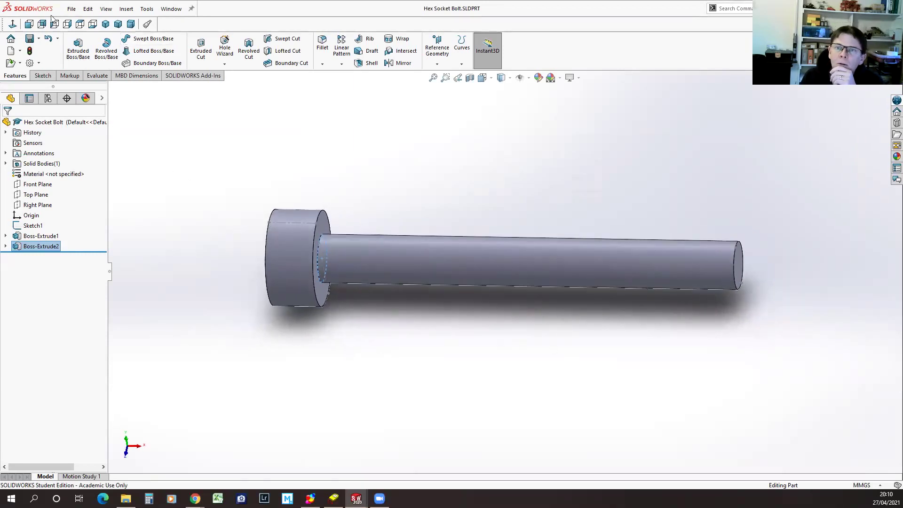
click(29, 24)
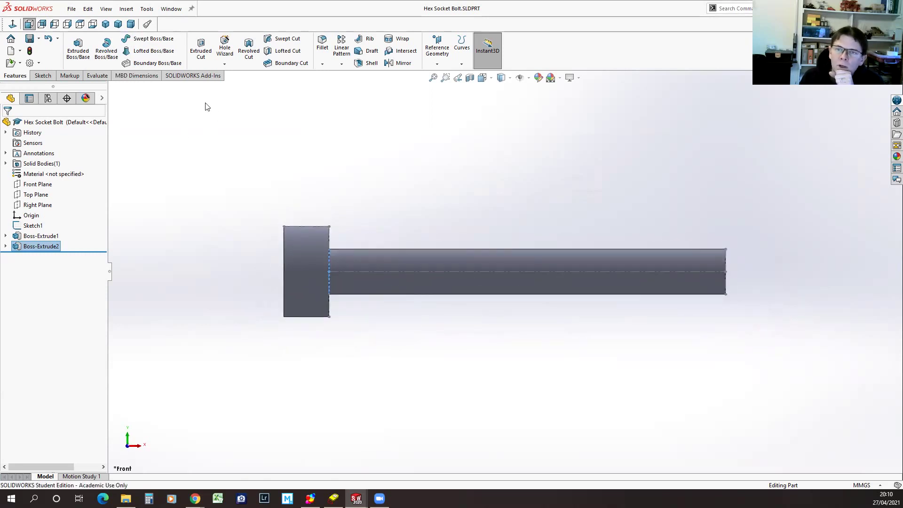
click(16, 226)
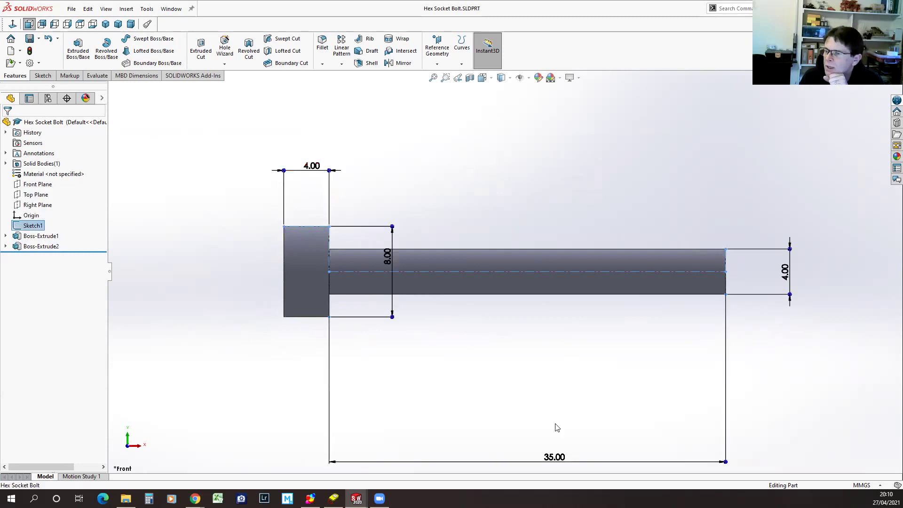
click(556, 458)
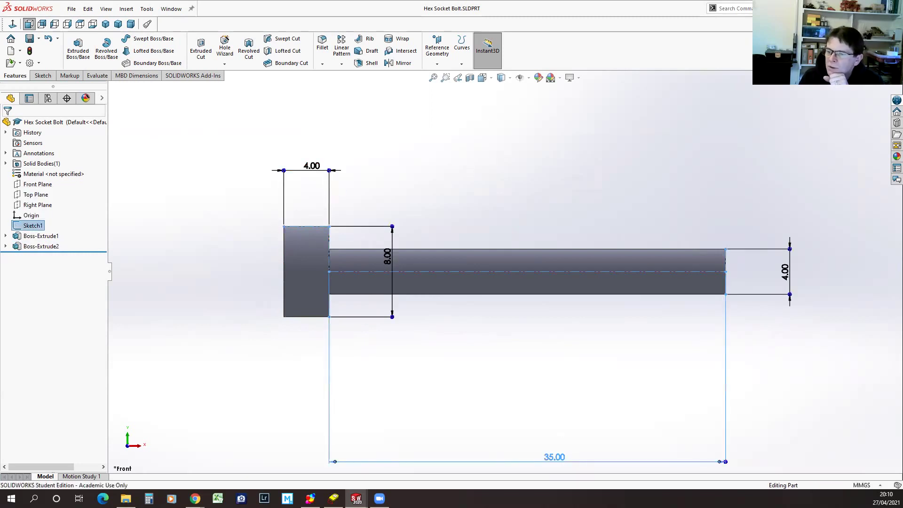
double_click(556, 458)
click(476, 458)
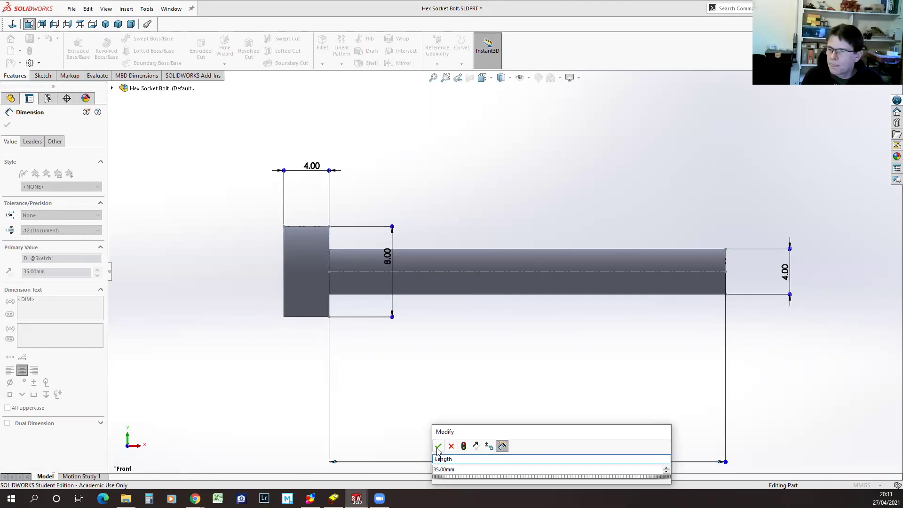
click(438, 446)
key(Escape)
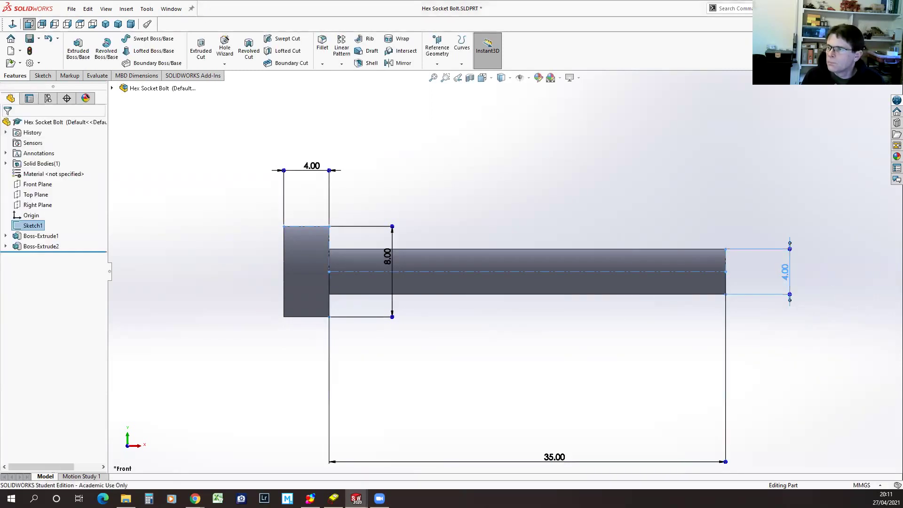
Rename the 4 mm shaft diameter dimension at the shaft's free end to "Diameter"
double_click(789, 274)
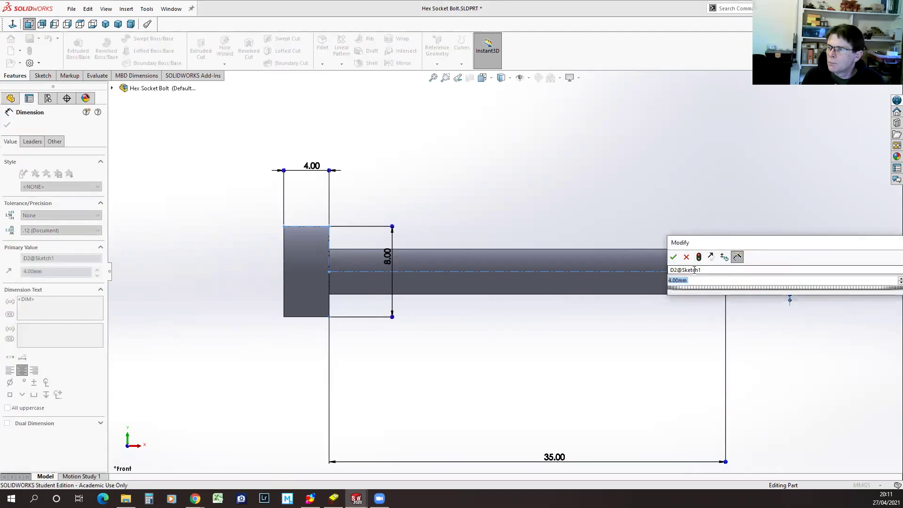
click(718, 270)
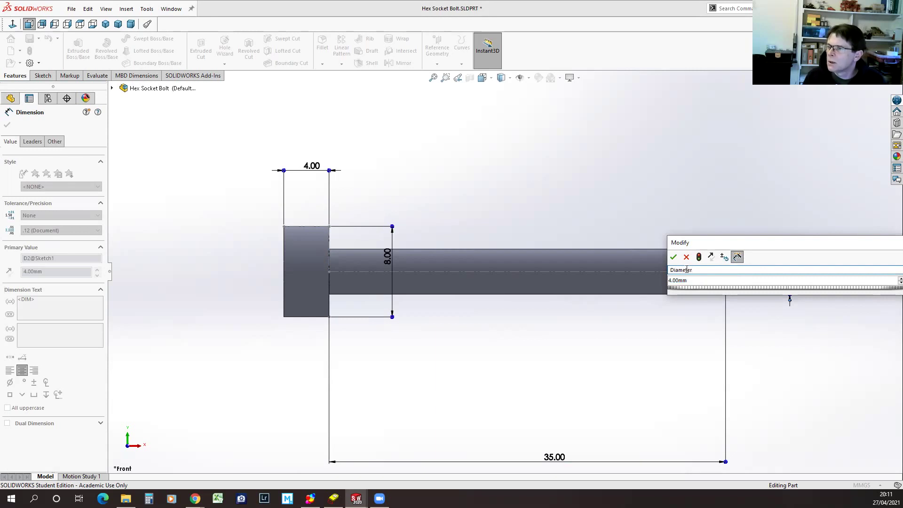
click(673, 257)
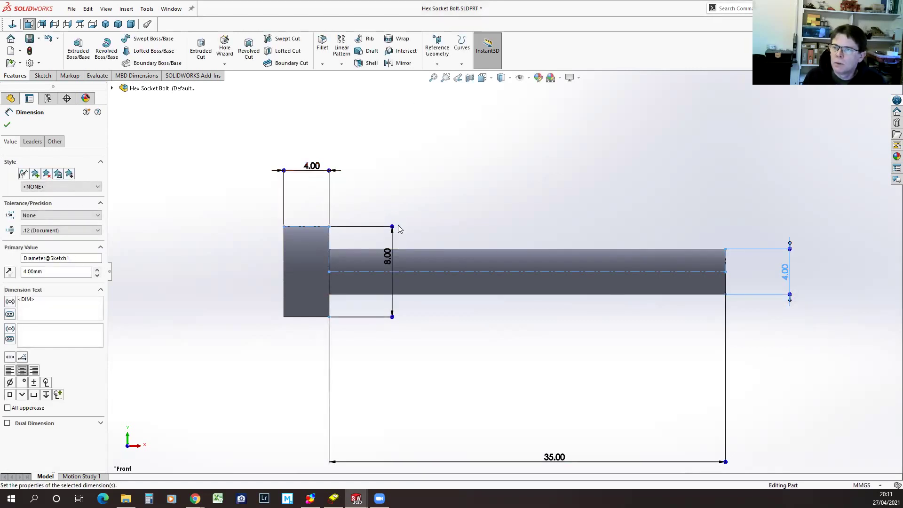
Rename the 8 mm dimension across the bolt head in the construction sketch to "Head Diameter"
double_click(387, 257)
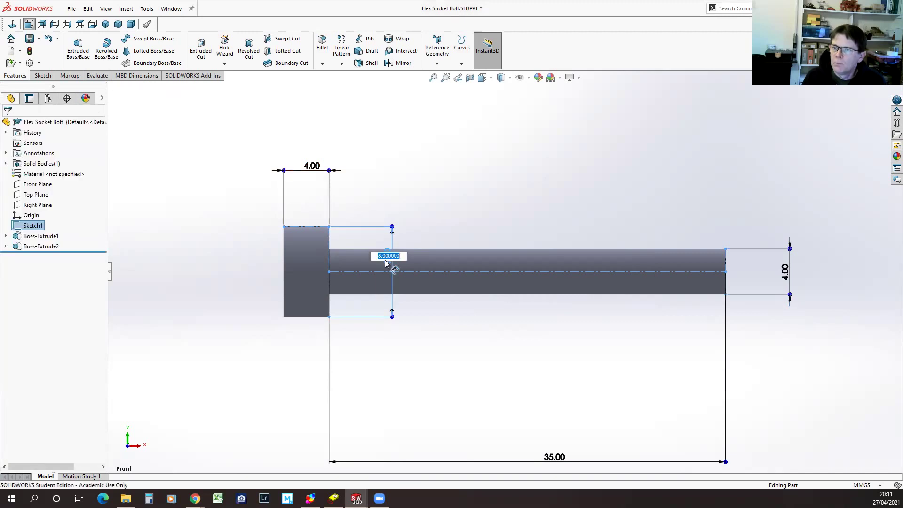
click(428, 230)
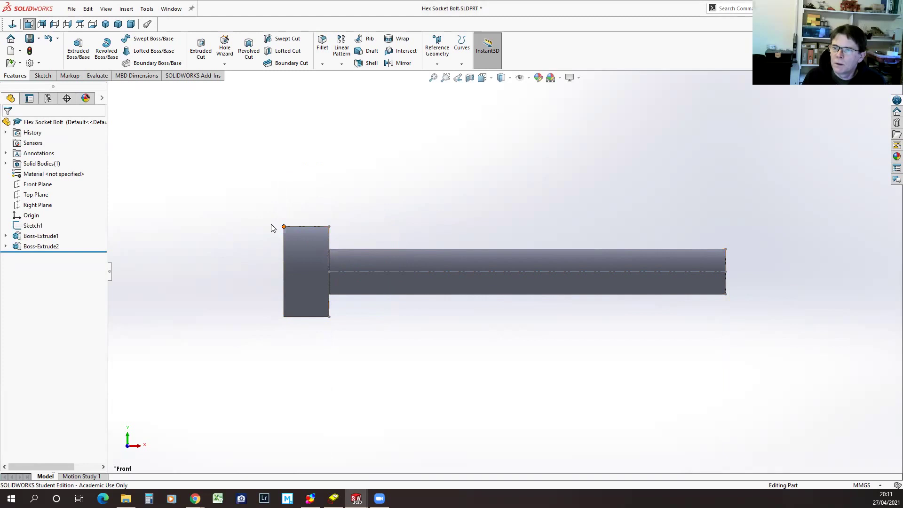
click(33, 226)
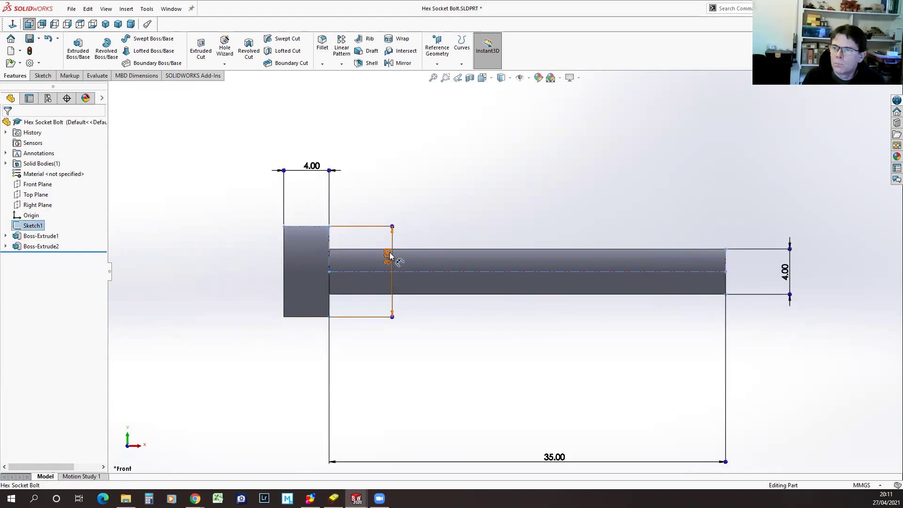
double_click(387, 257)
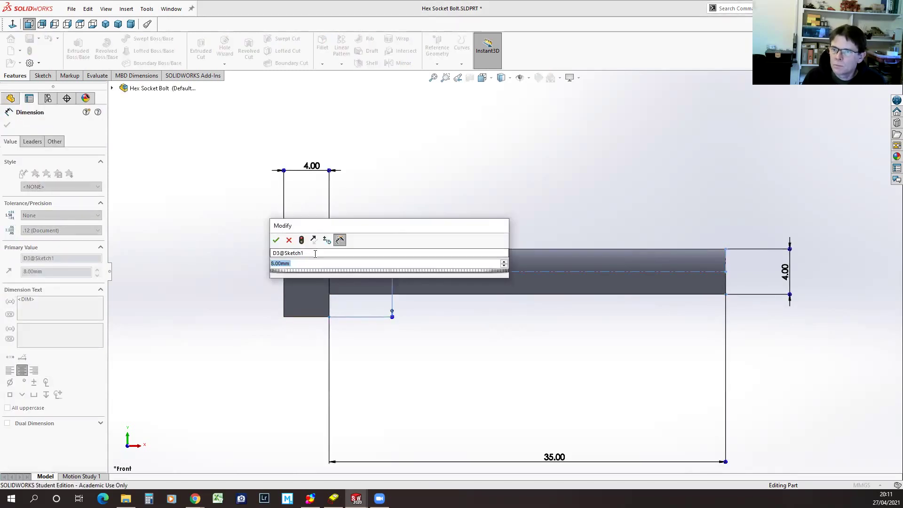
key(BackSpace)
key(BackSpace)
text(Head Dia)
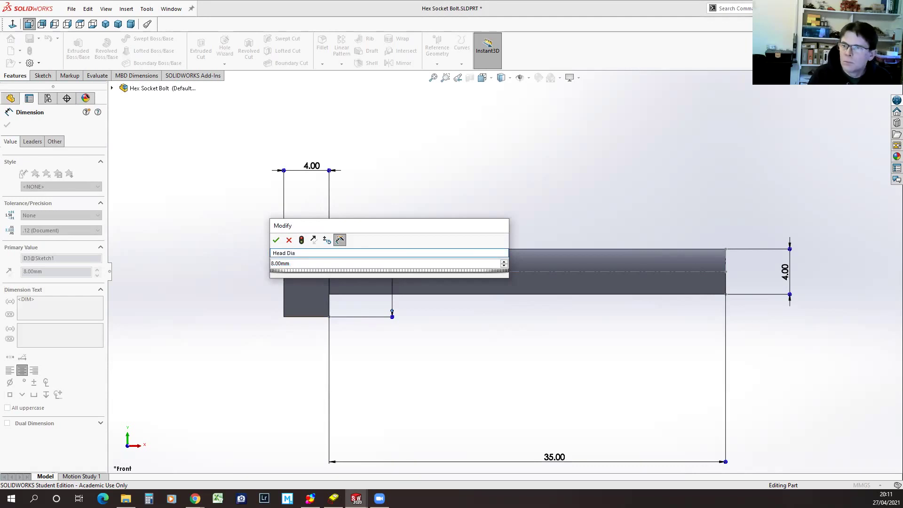
text(meter)
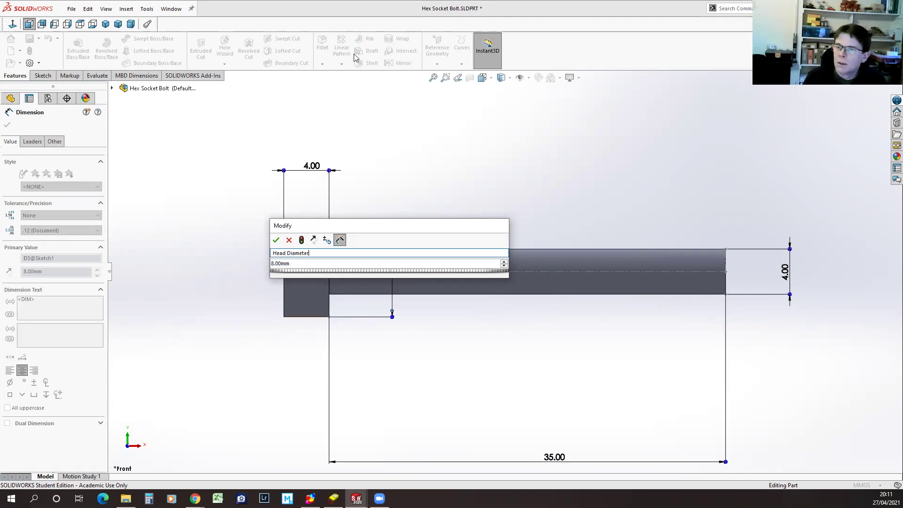
click(276, 241)
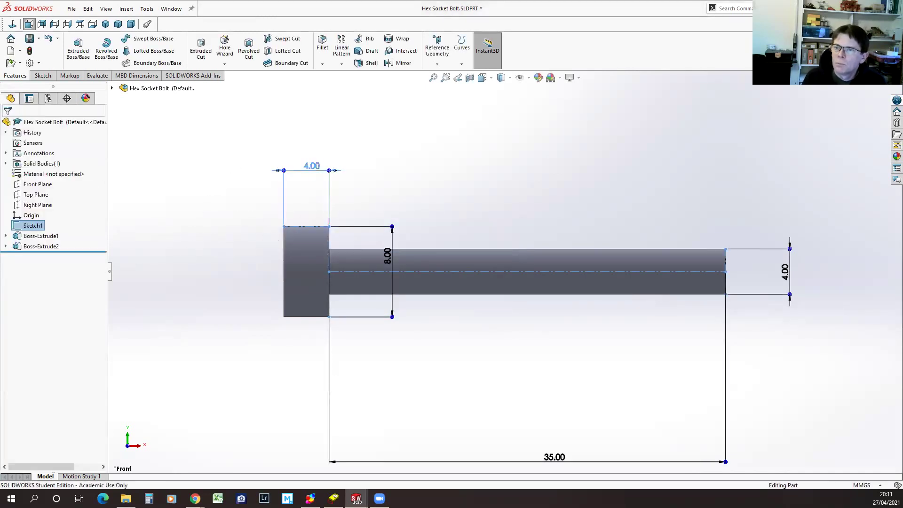
Rename the 4 mm dimension above the bolt head to "Head Depth" and finish editing the dimension
double_click(311, 166)
click(234, 166)
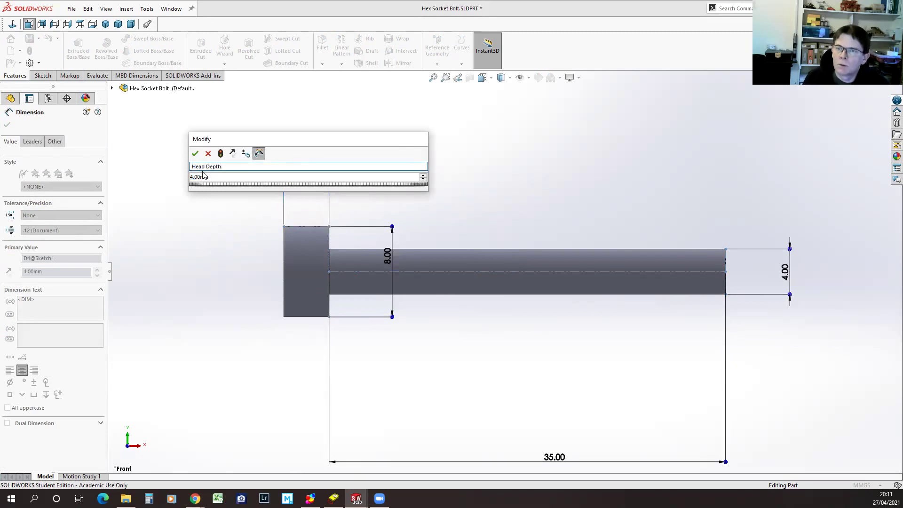
click(195, 153)
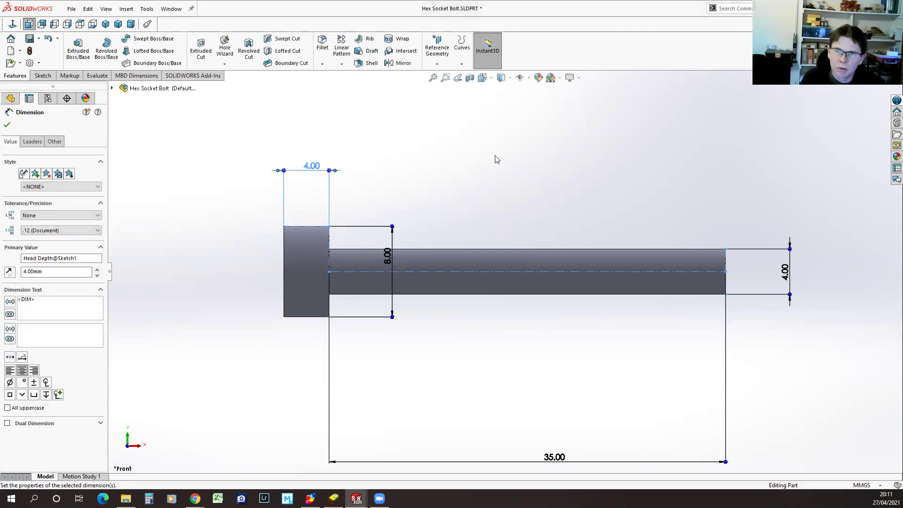
click(7, 125)
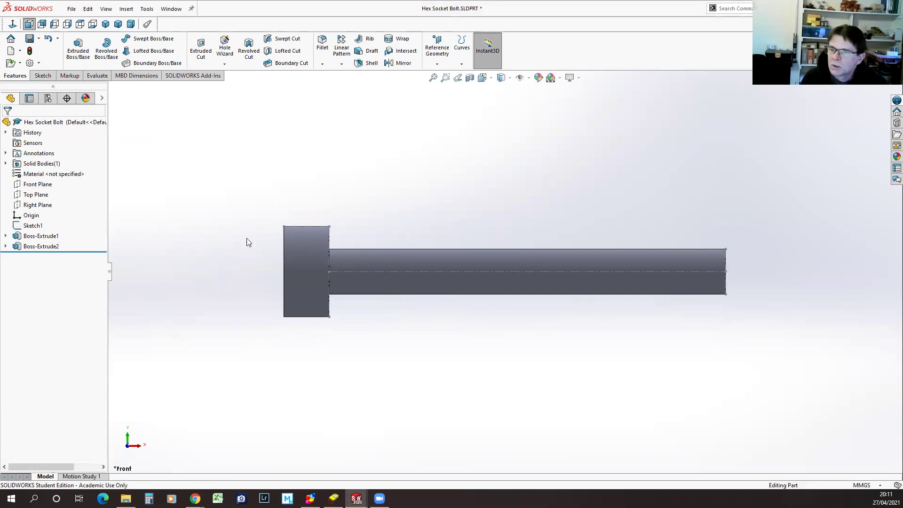
Show the construction sketch's dimensions and move the Length dimension closer to the shaft
middle_drag(460, 367, 437, 364)
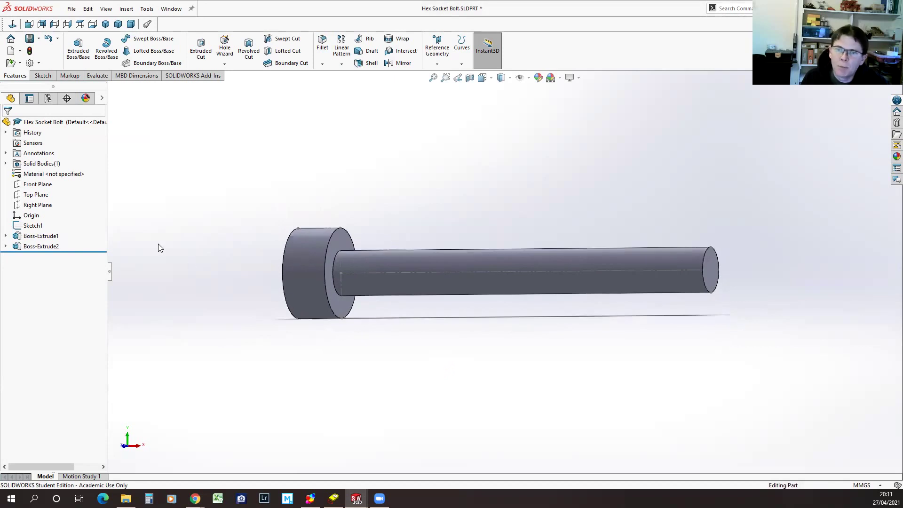
click(32, 227)
drag(551, 459, 546, 349)
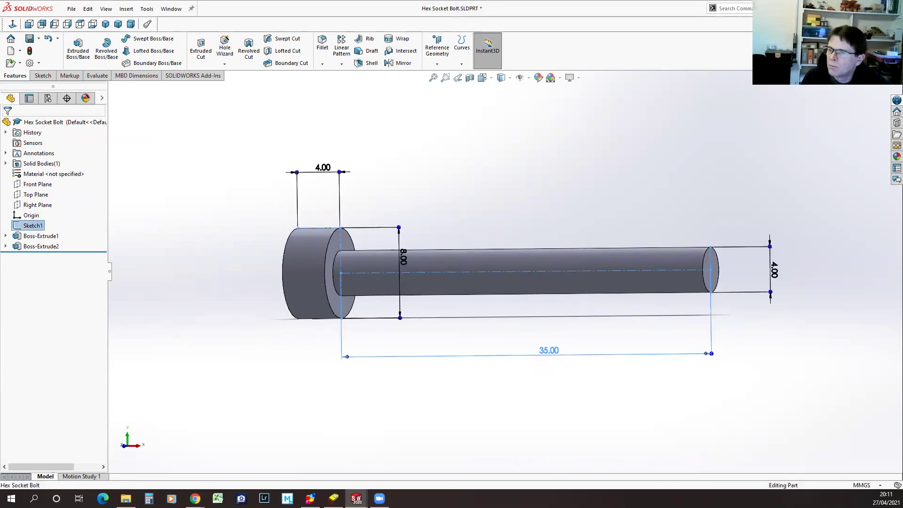
Set the shaft's Length dimension to 25 mm, then save the rebuilt part
double_click(554, 350)
double_click(553, 350)
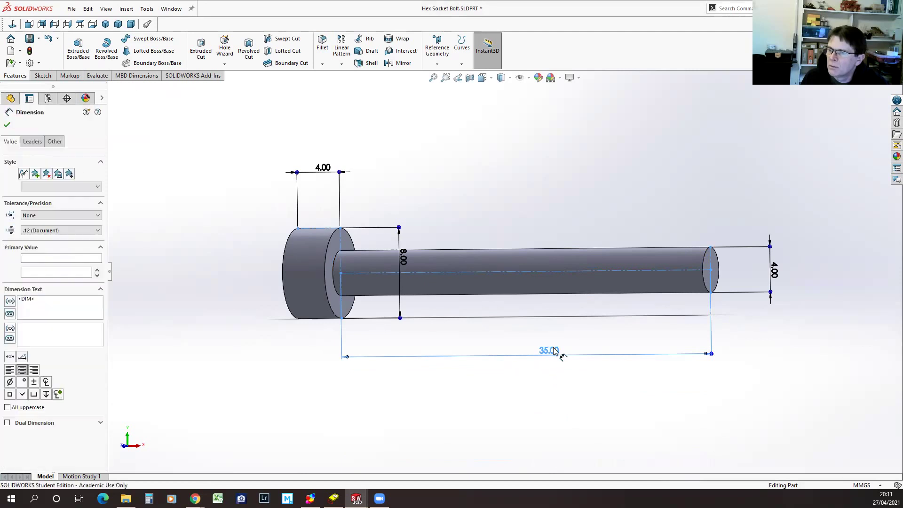
text(25)
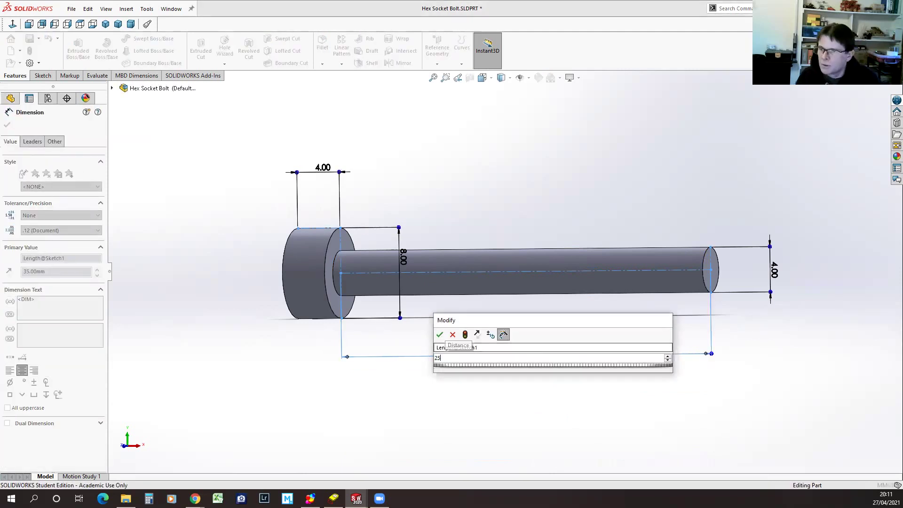
key(Return)
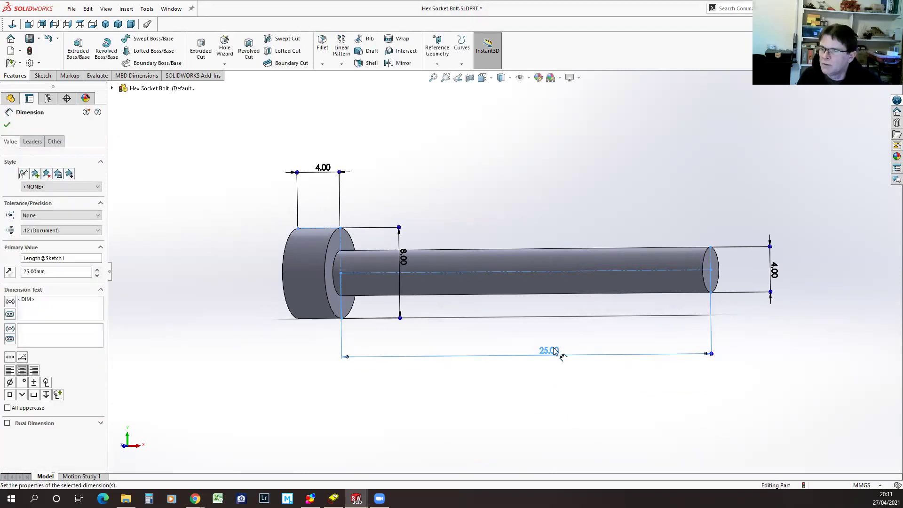
click(7, 125)
click(29, 51)
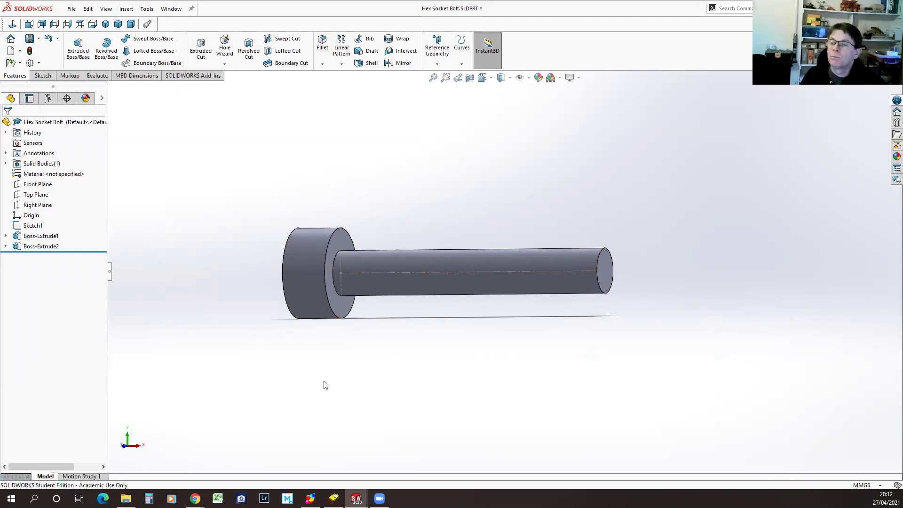
click(29, 38)
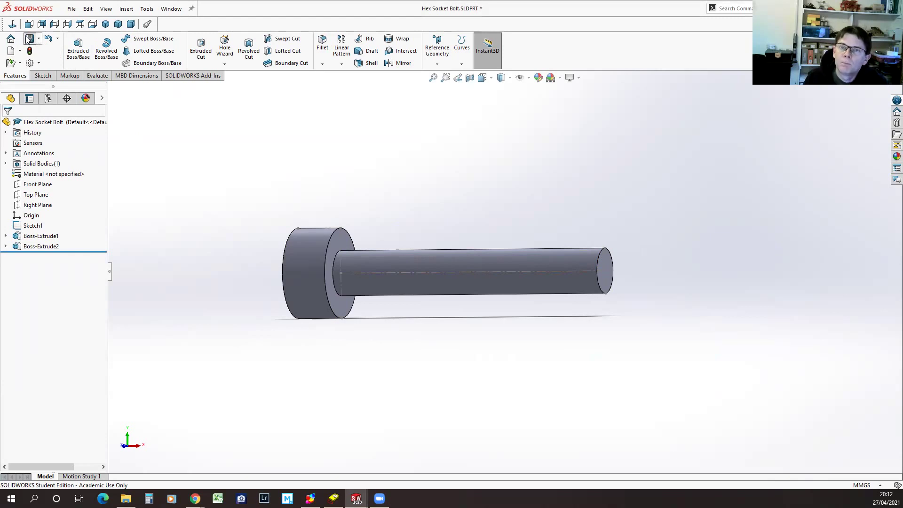
Examine the part's configuration list and the commands available for its configurations
click(48, 99)
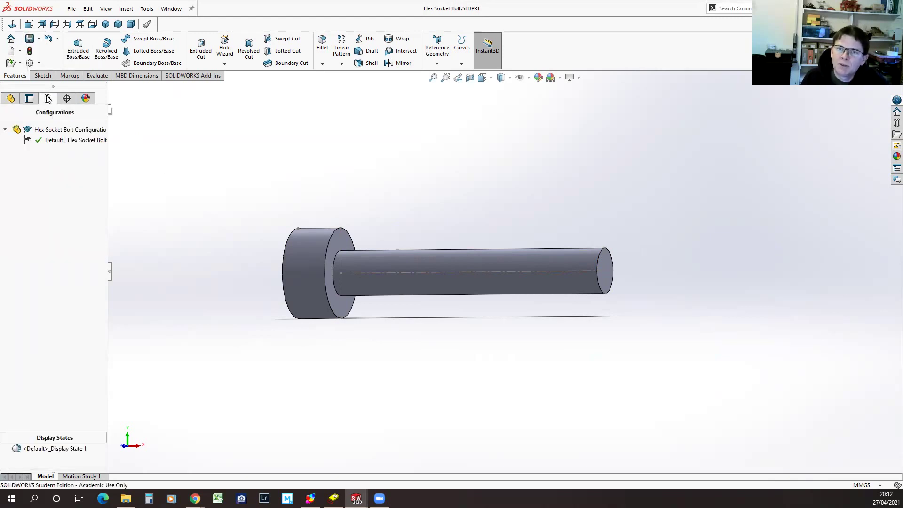
right_click(51, 131)
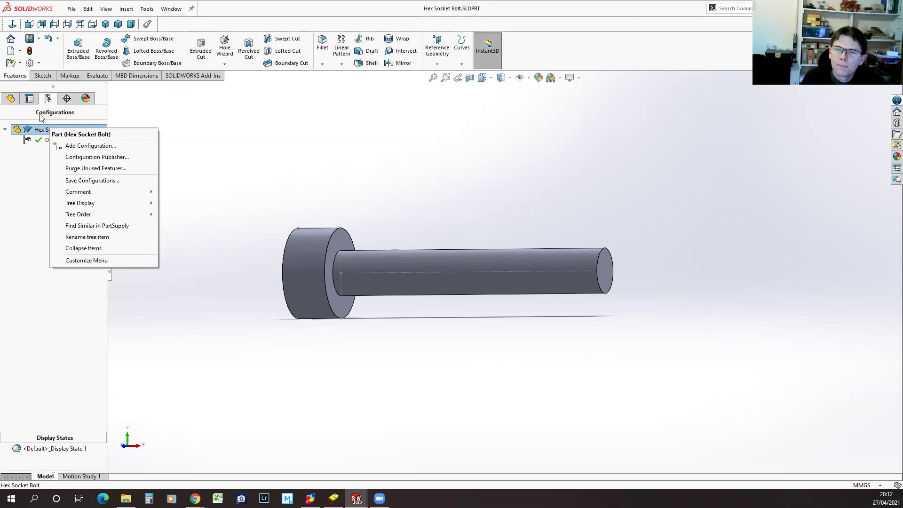
click(37, 161)
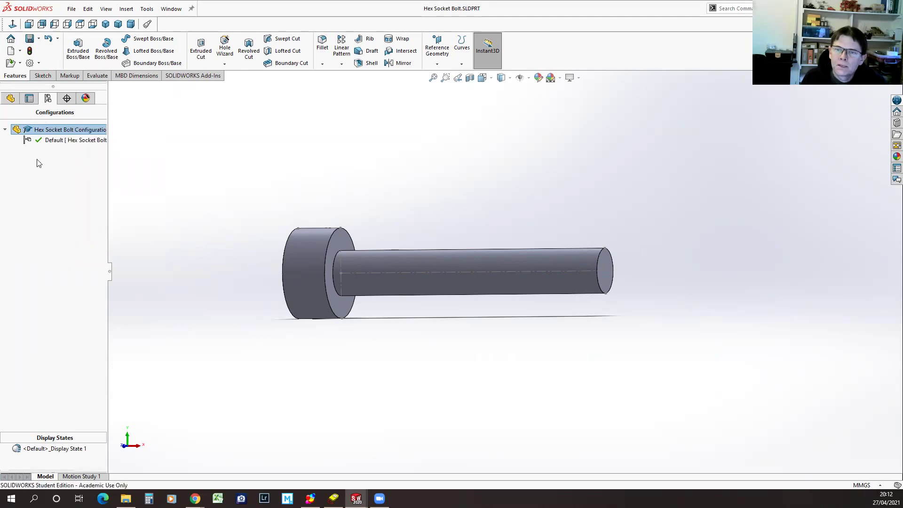
Insert an auto-created design table containing the Length, Diameter, Head Diameter and Head Depth dimensions of Sketch1
click(127, 10)
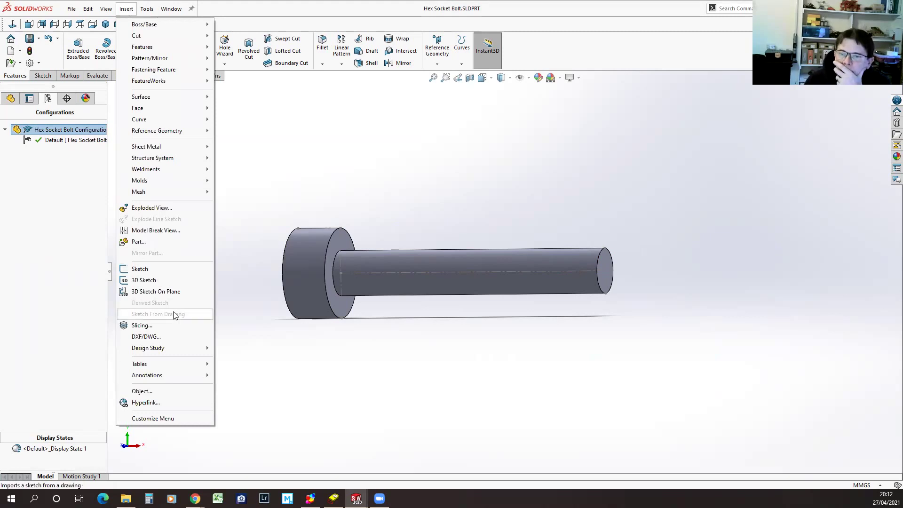
mouse_move(141, 365)
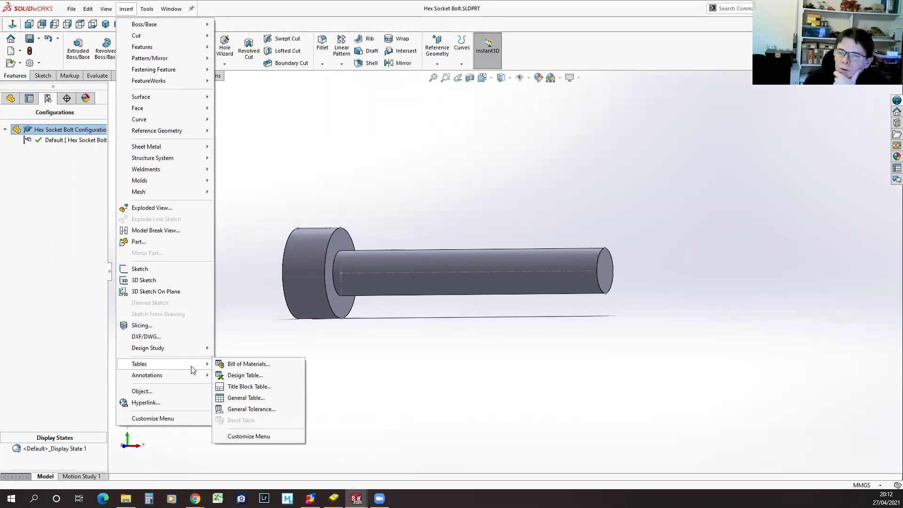
click(244, 375)
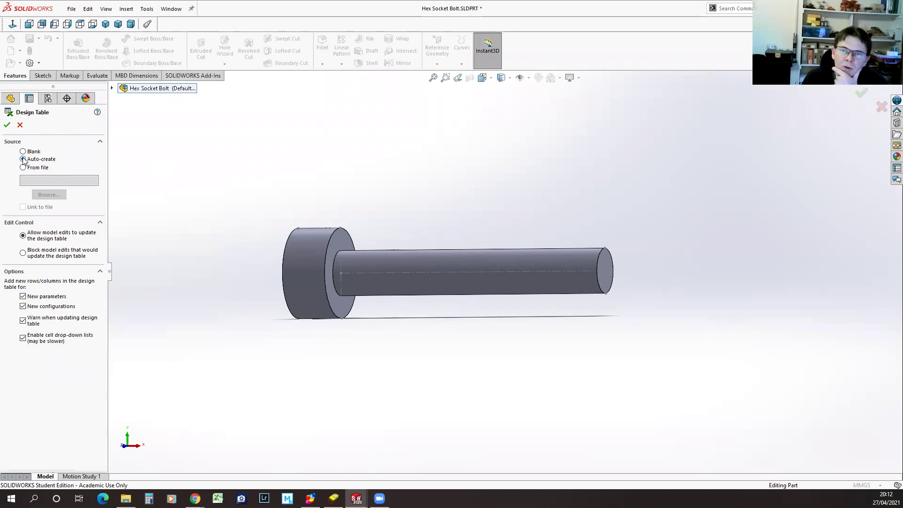
click(6, 126)
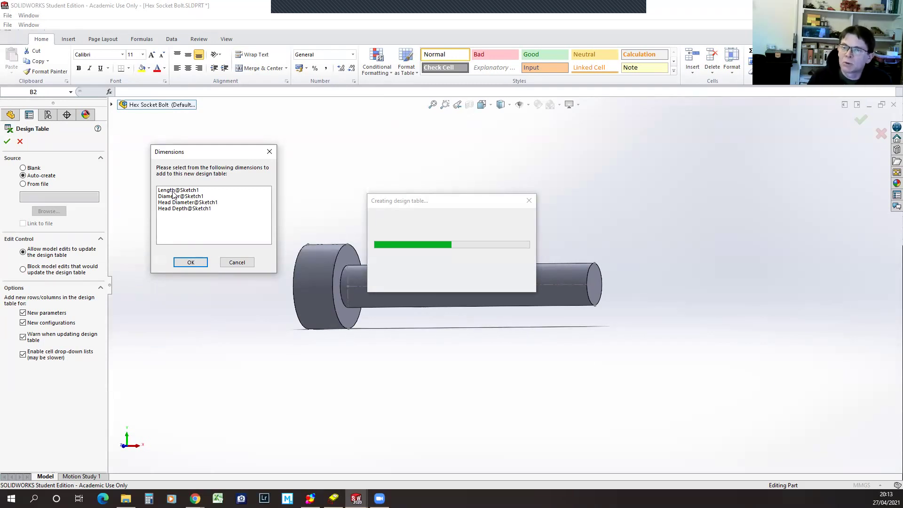
click(172, 190)
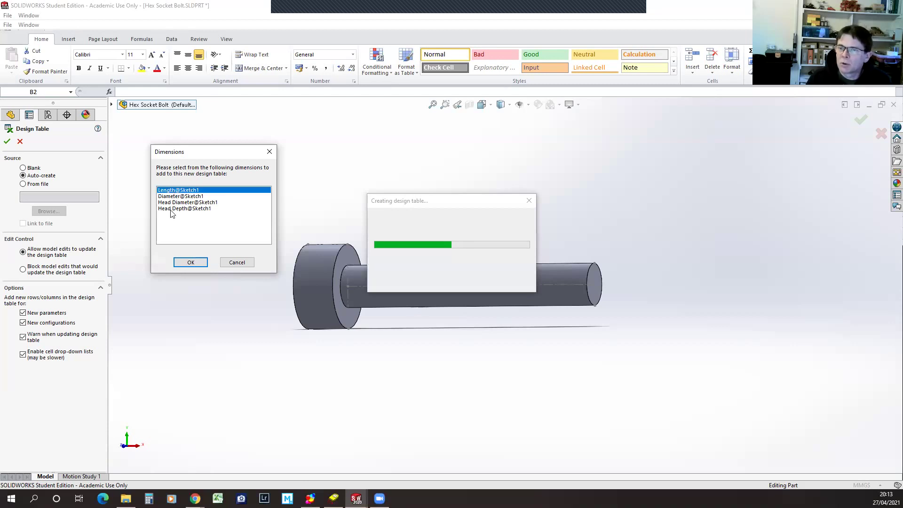
shift+click(172, 209)
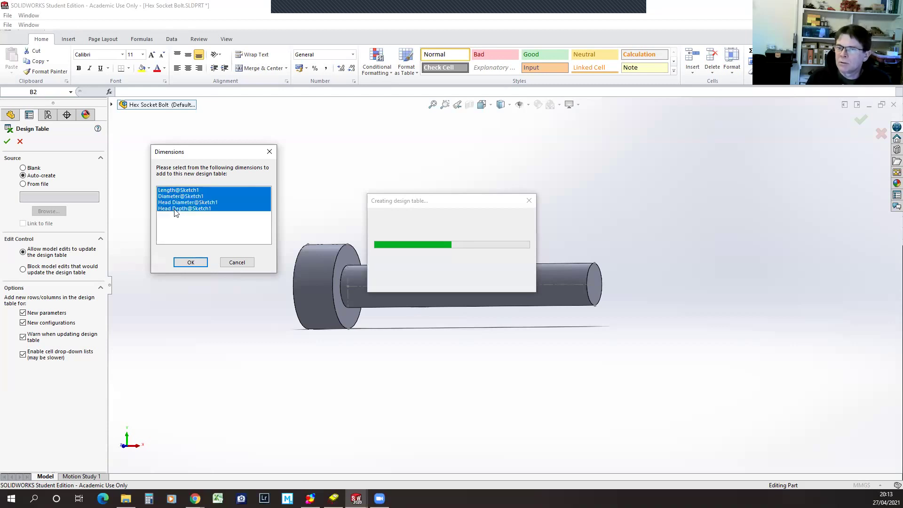
click(196, 265)
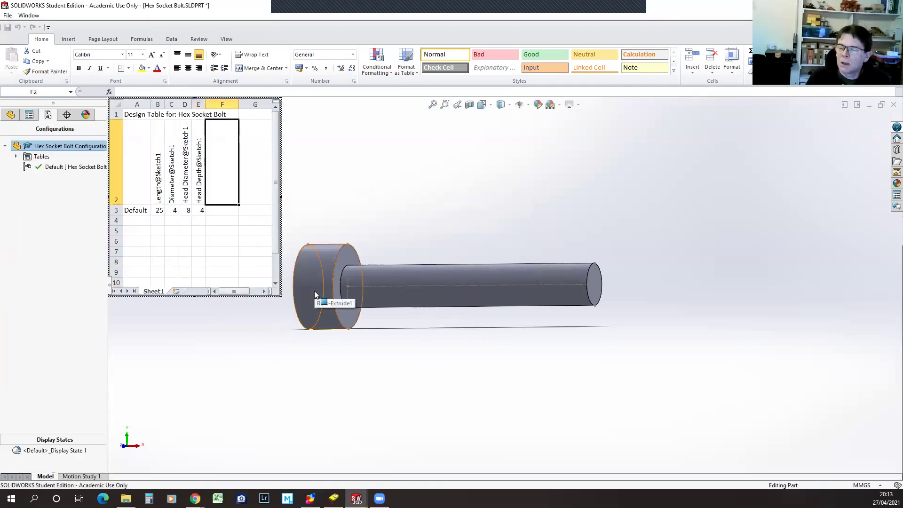
Enlarge the design table and widen its configuration name column, then close the table
scroll(296, 290, down, 3)
scroll(296, 291, up, 3)
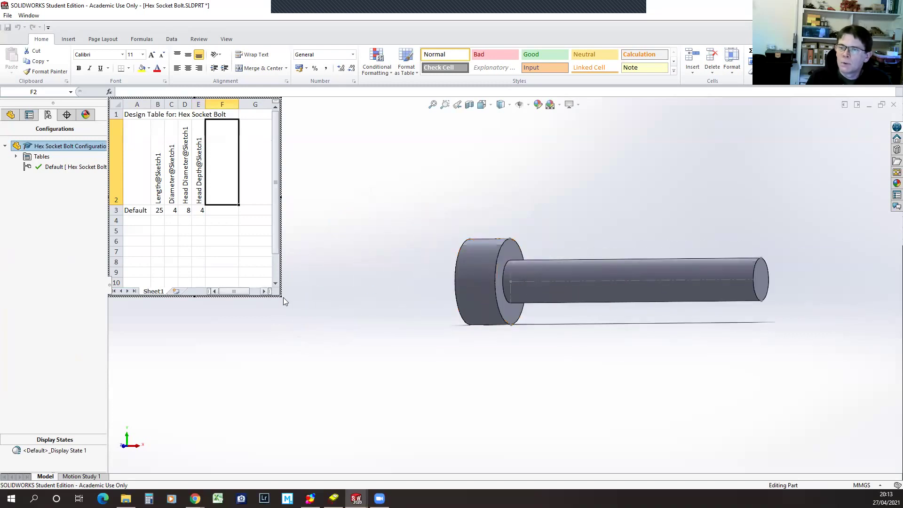
drag(287, 300, 414, 400)
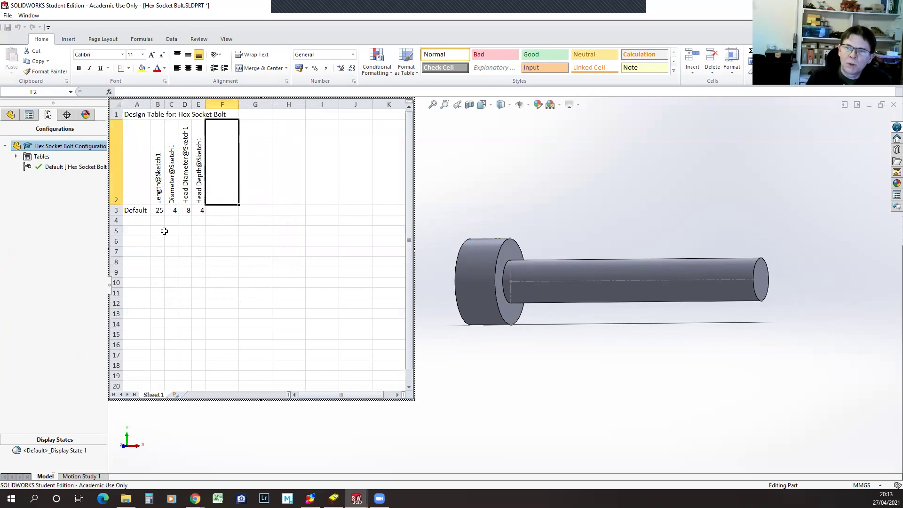
drag(151, 103, 191, 101)
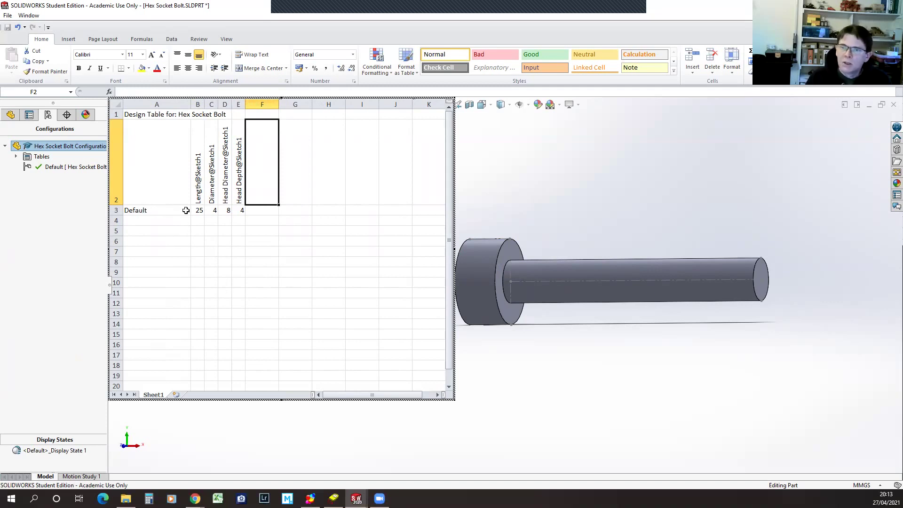
click(154, 208)
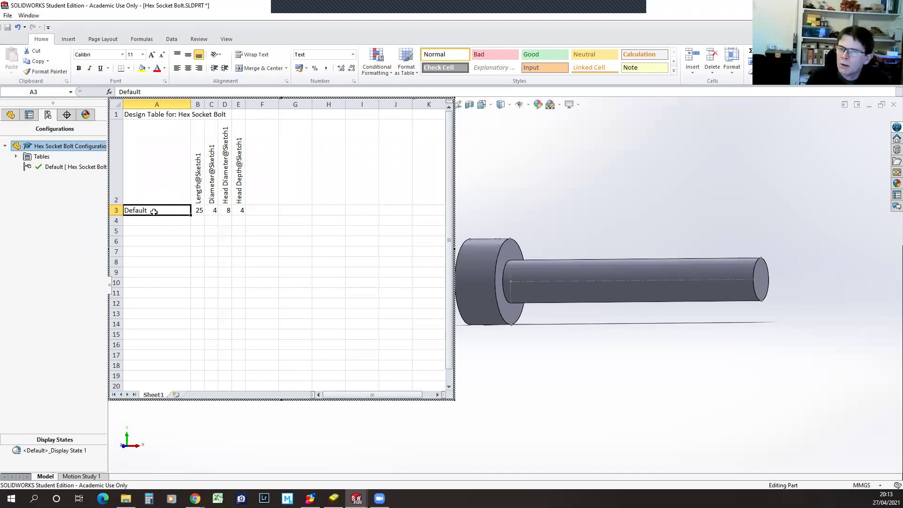
click(616, 165)
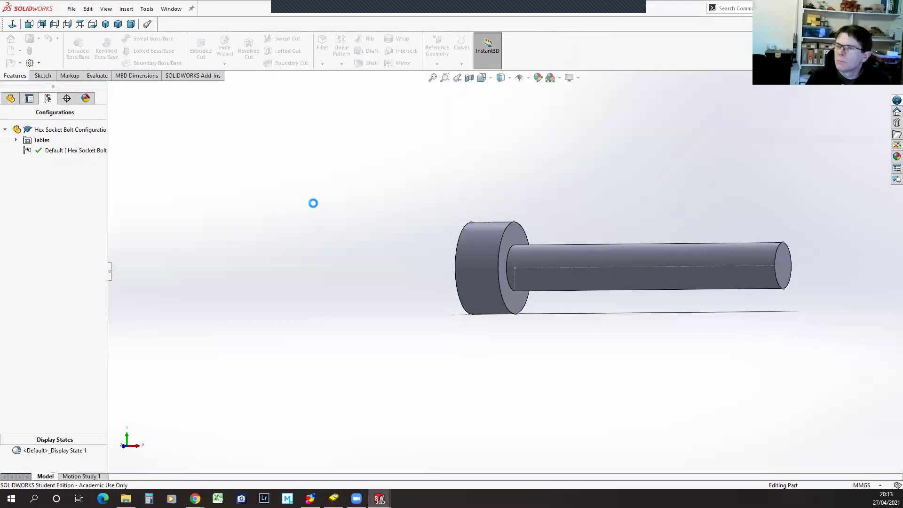
Rebuild the part and show the construction sketch's dimensions on the bolt
right_click(52, 154)
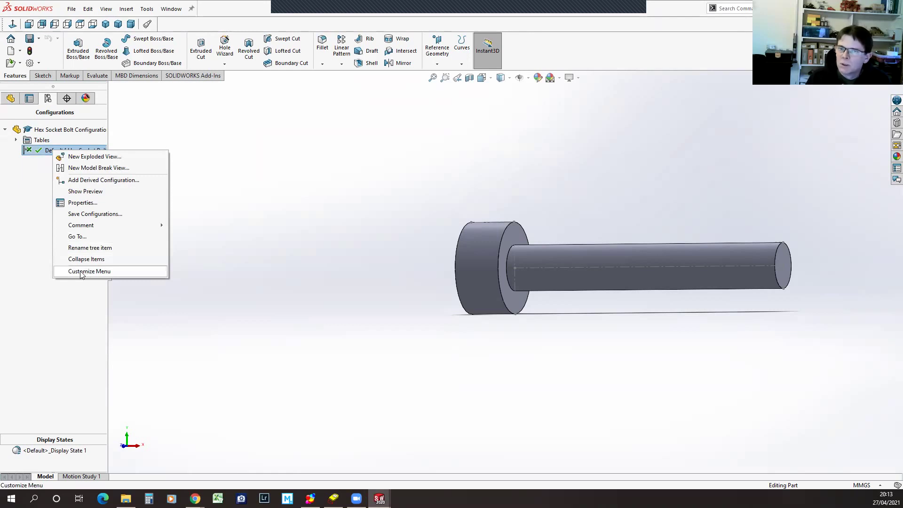
click(236, 212)
click(11, 98)
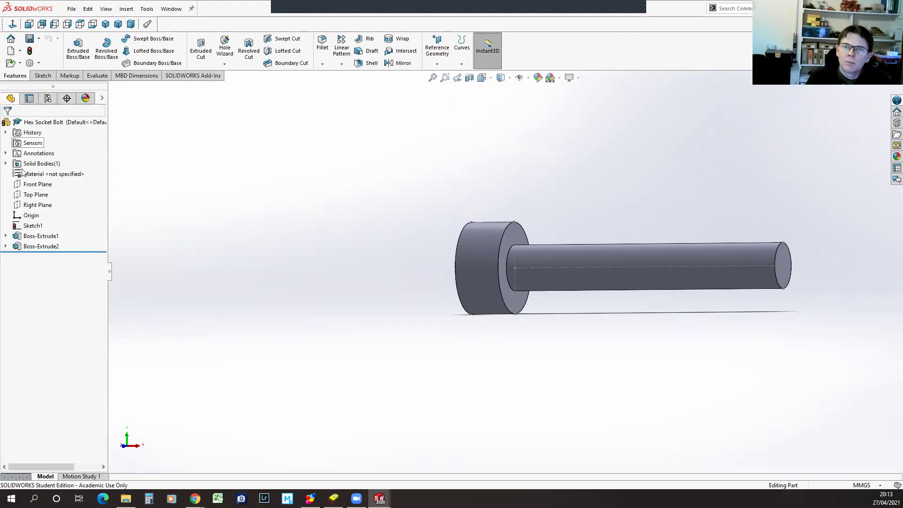
click(32, 226)
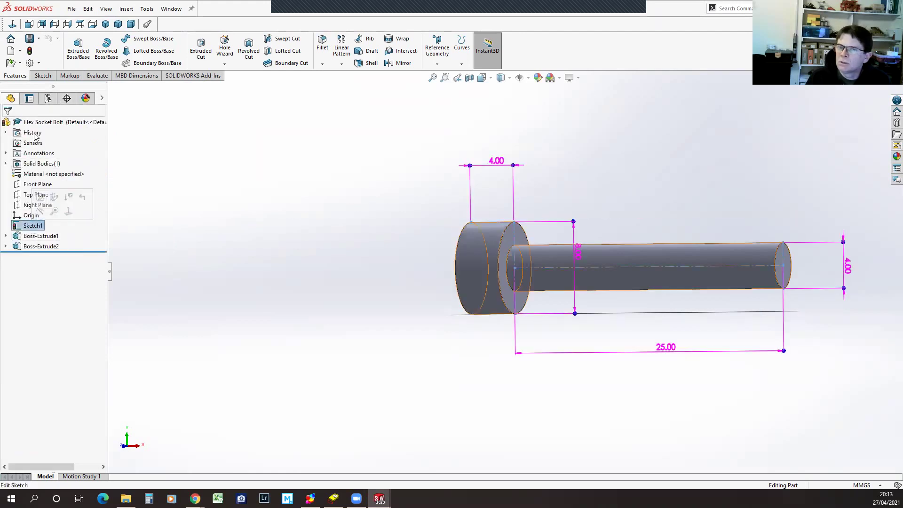
click(30, 51)
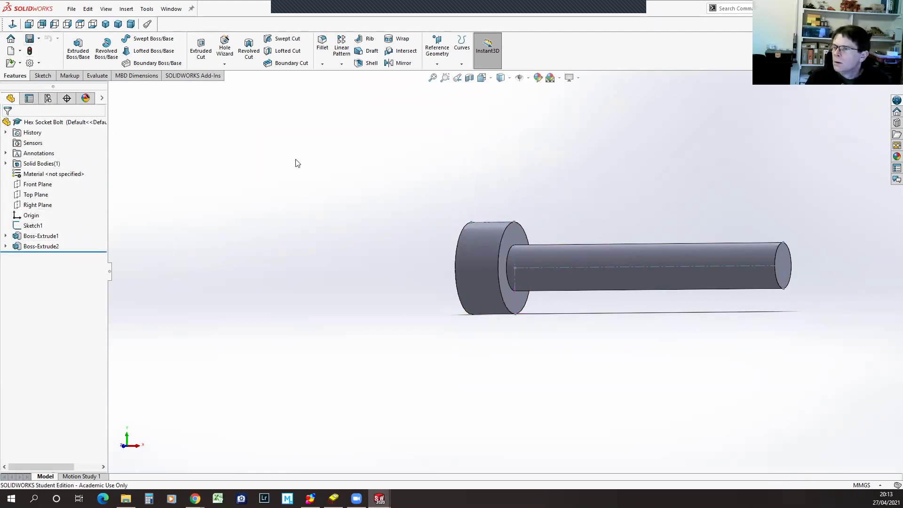
click(39, 227)
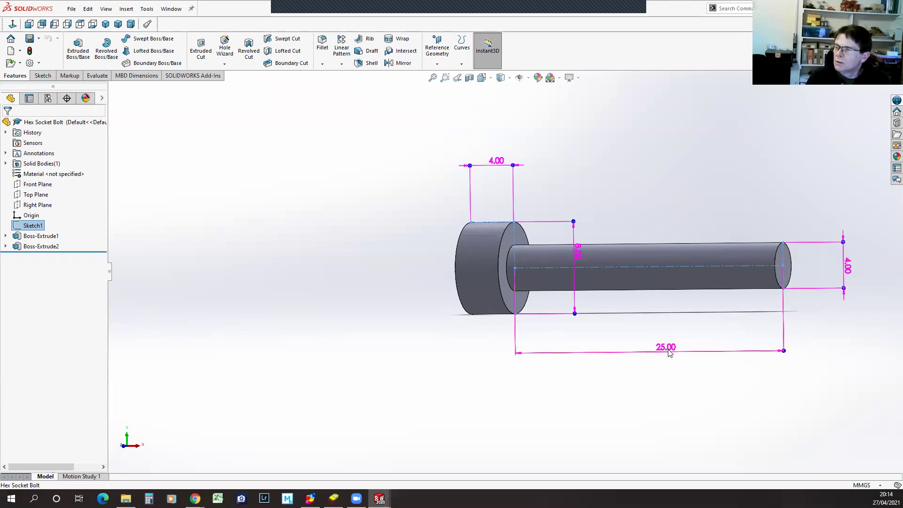
Rename the Default configuration as M4x25
click(47, 97)
right_click(49, 150)
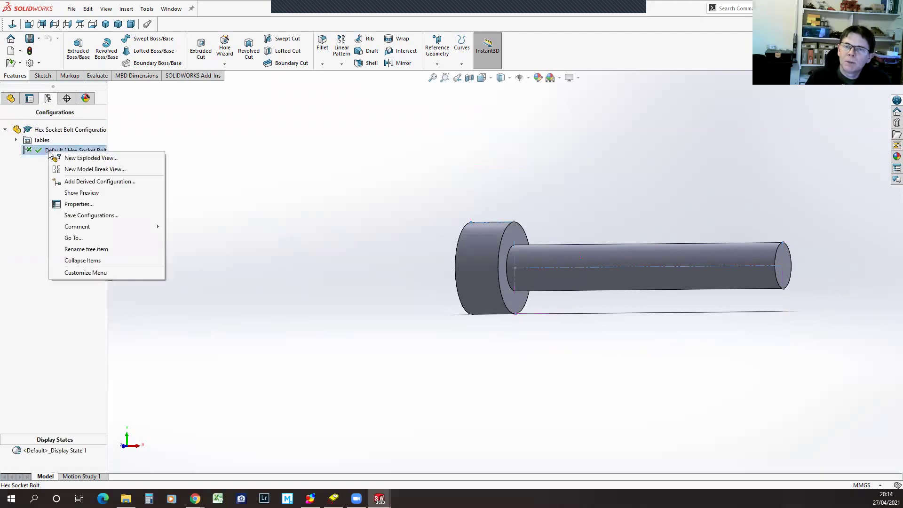
click(87, 249)
text(M)
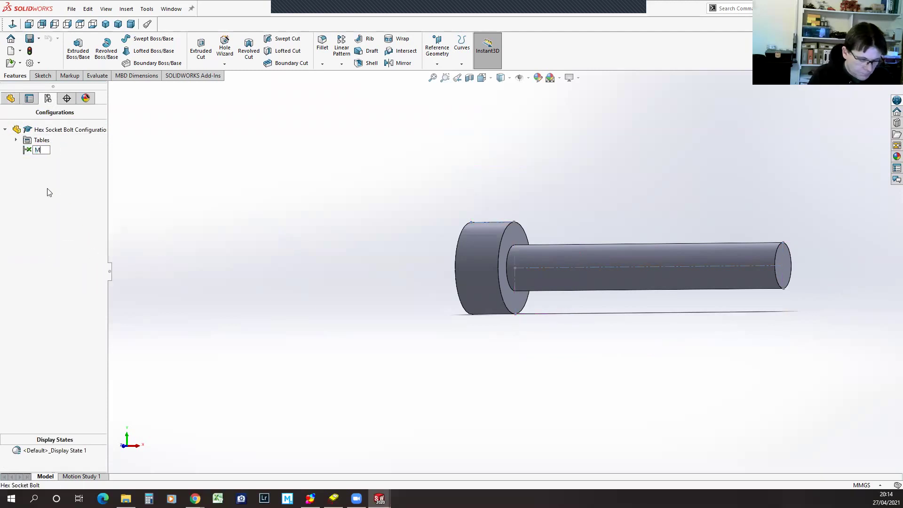
text(4x25)
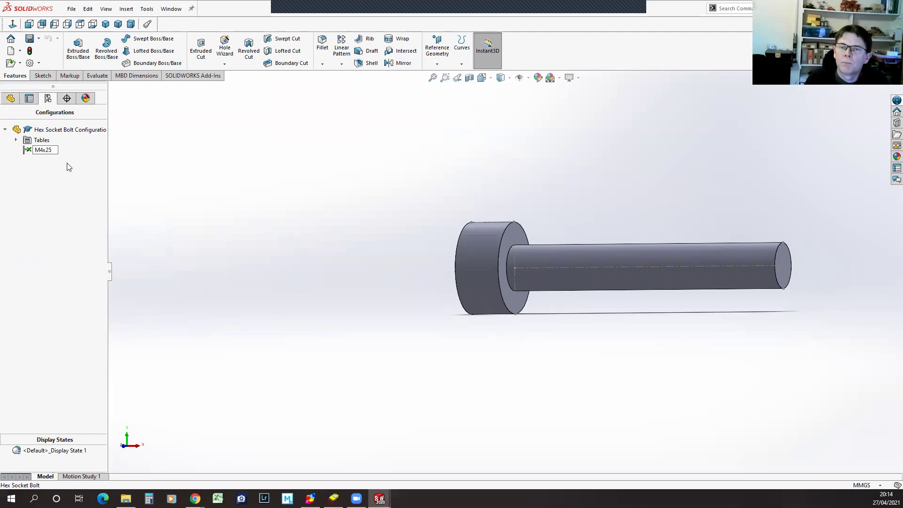
key(Return)
Reopen the design table for editing and add the M4x25 configuration to it, without the color and description parameters
right_click(24, 142)
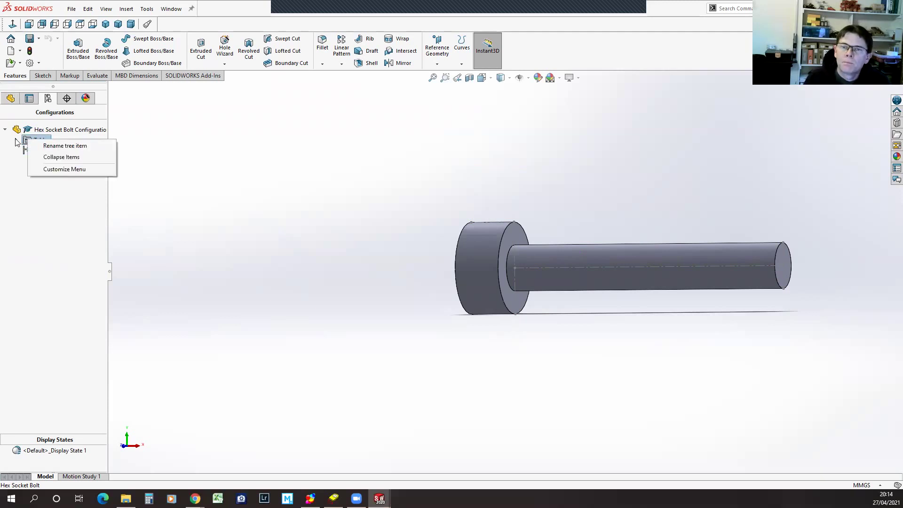
click(15, 139)
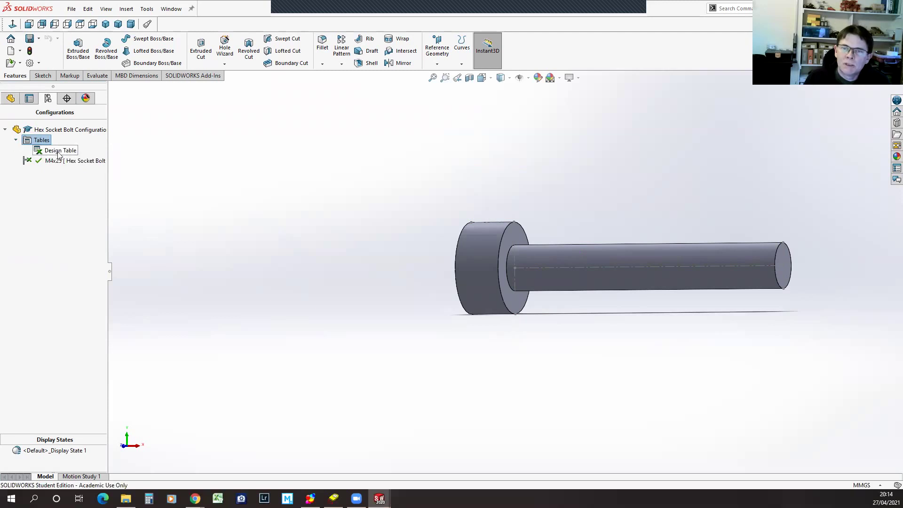
right_click(55, 150)
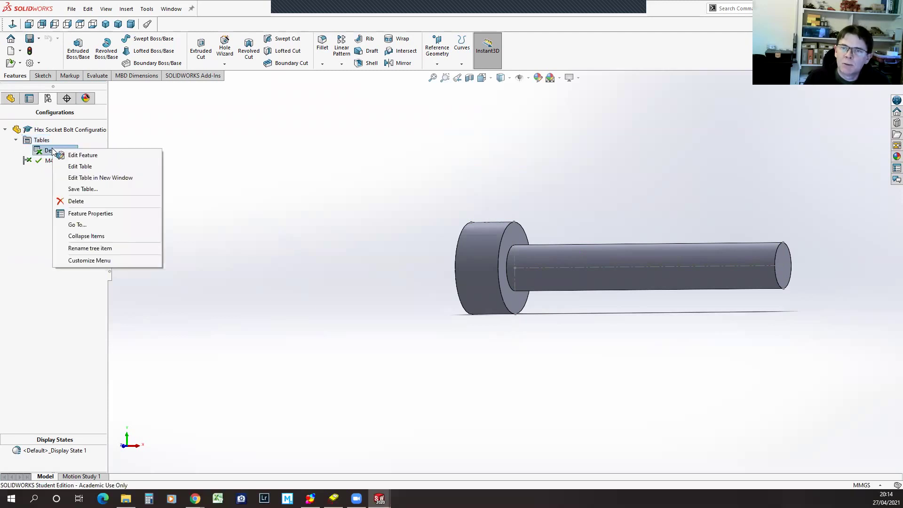
click(85, 167)
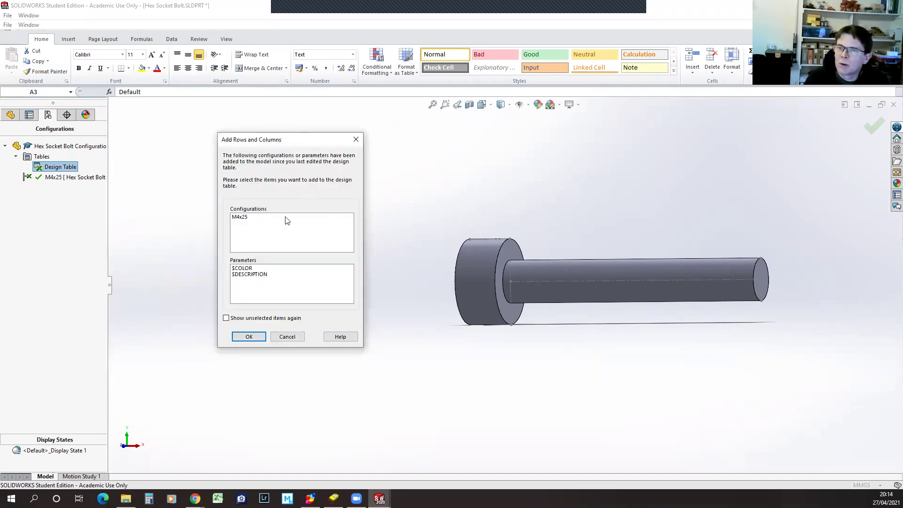
click(243, 221)
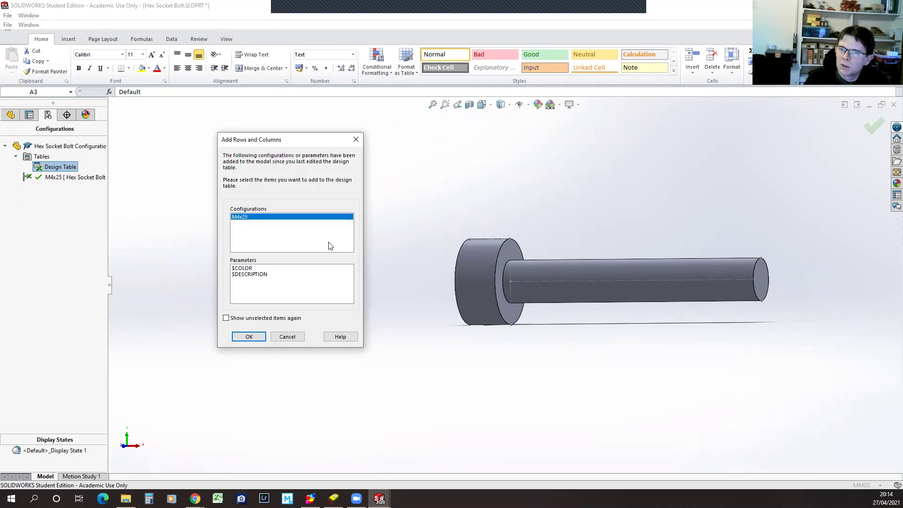
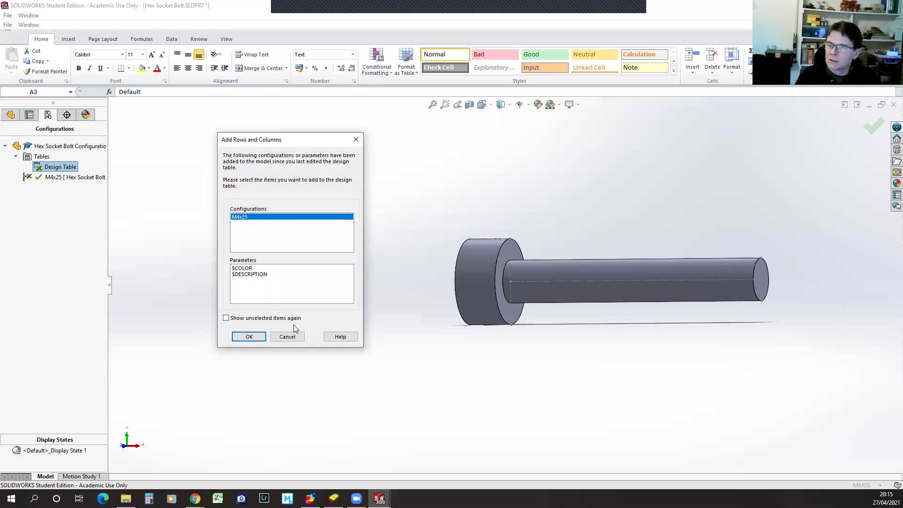
click(258, 337)
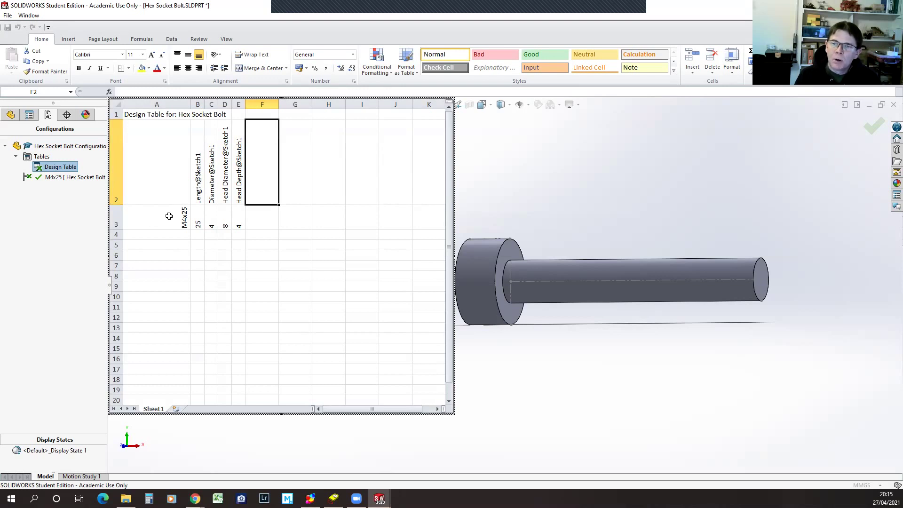
Enter the configuration names M4x15, M4x20 and M4x30 in cells A4 to A6, below M4x25 in the design table
click(183, 218)
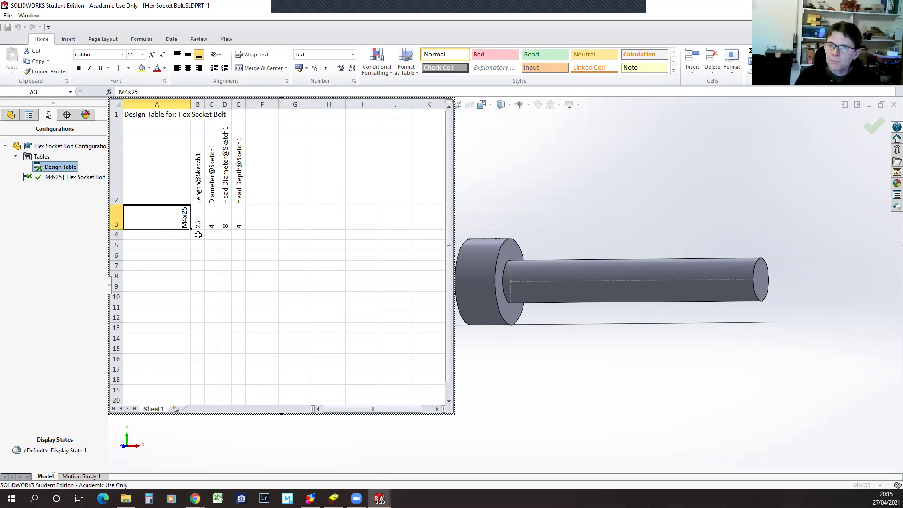
click(173, 235)
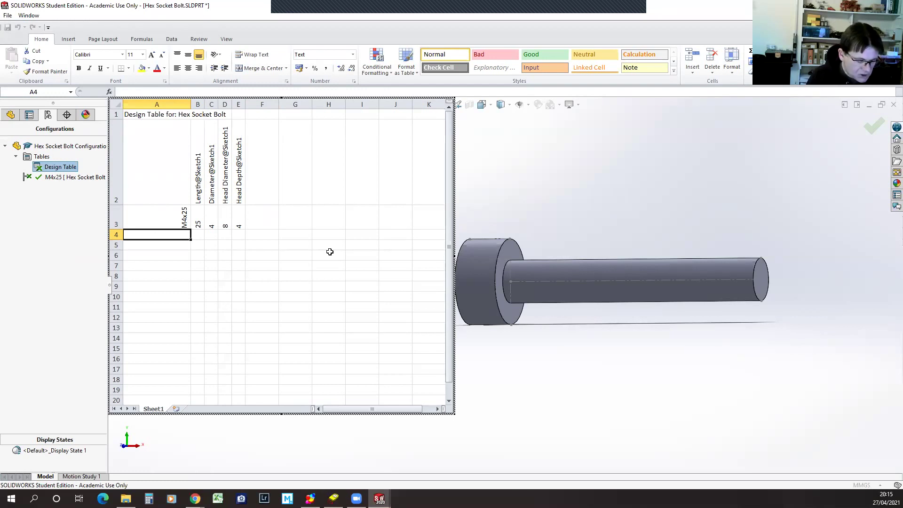
text(M)
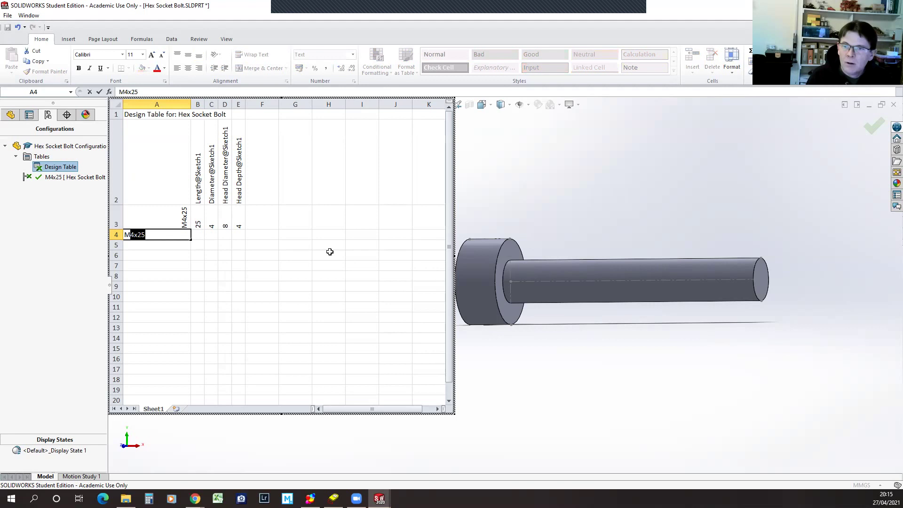
text(4x1)
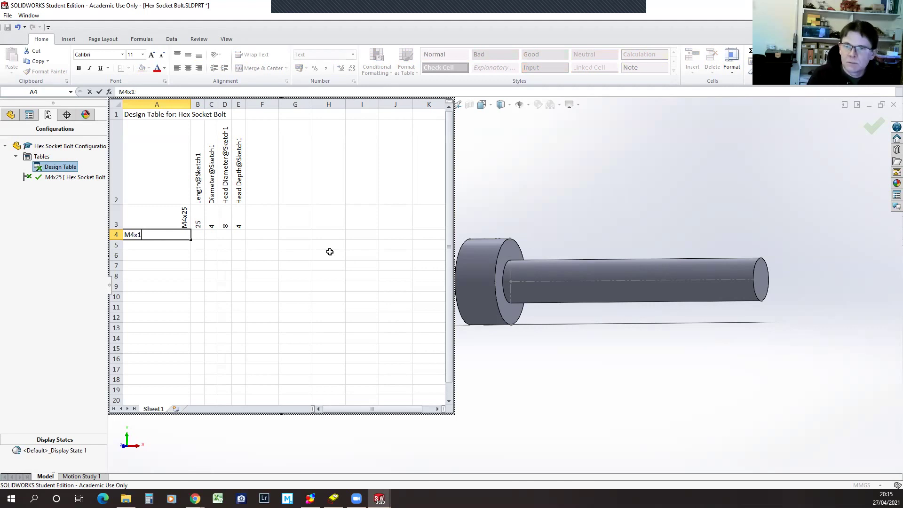
text(5)
key(Return)
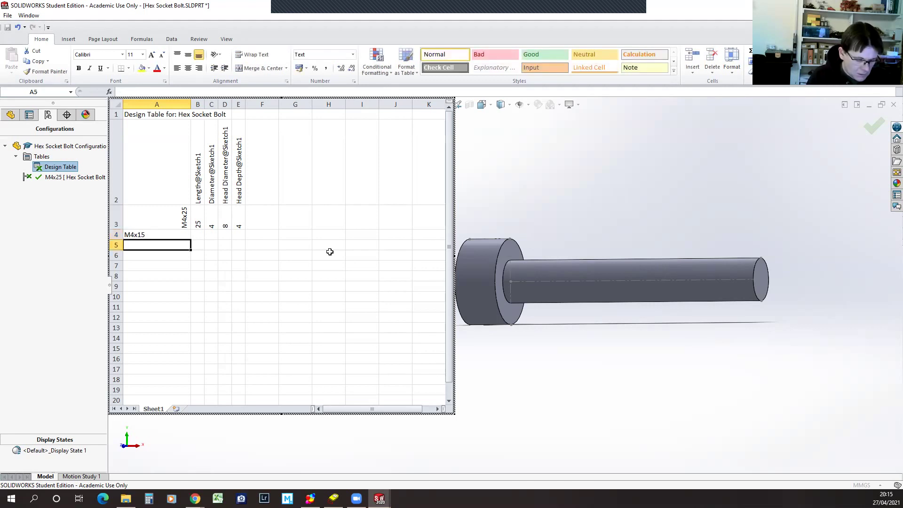
text(M4x20)
key(Return)
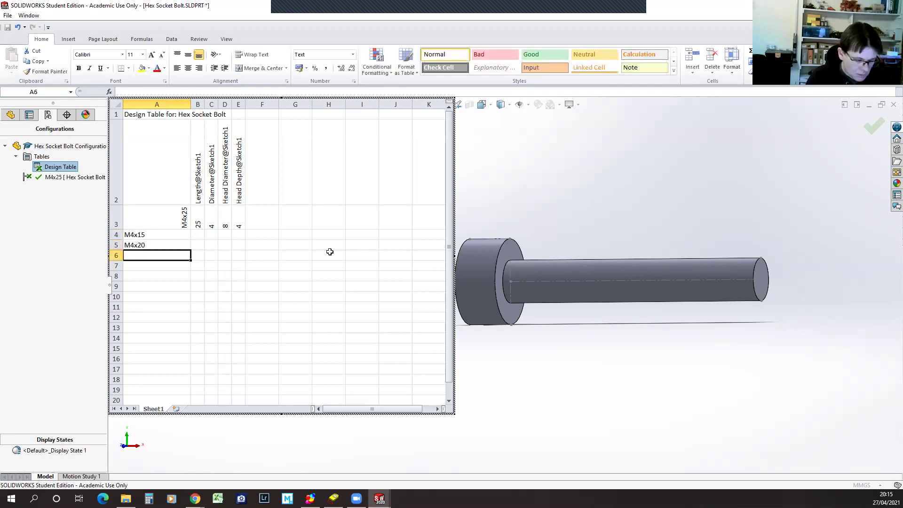
text(M4x)
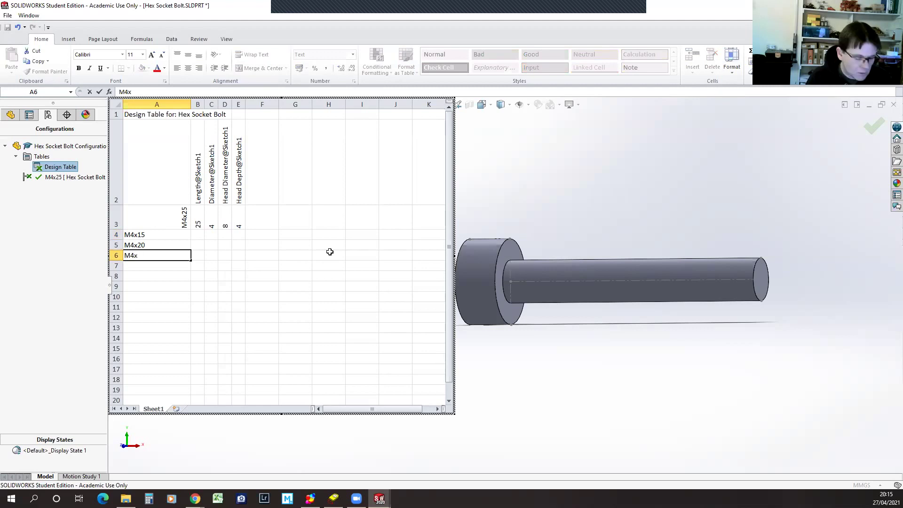
text(30)
key(Return)
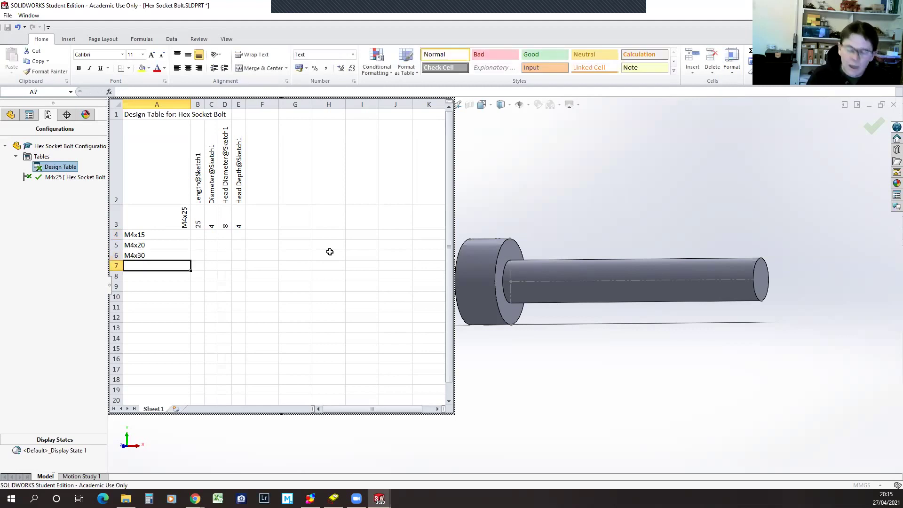
Enter the configuration names M5x20, M5x30 and M5x40 in cells A7 to A9 of the design table
text(M5)
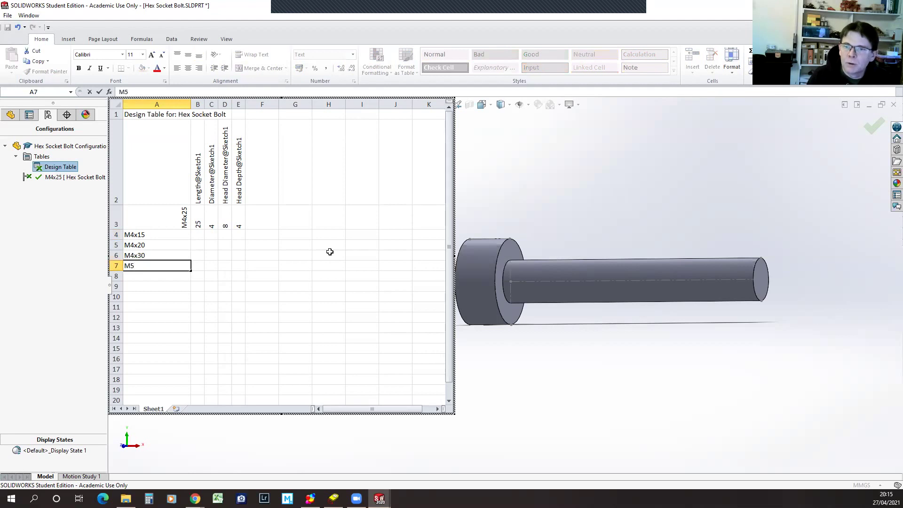
text(x20)
key(Return)
text(M5)
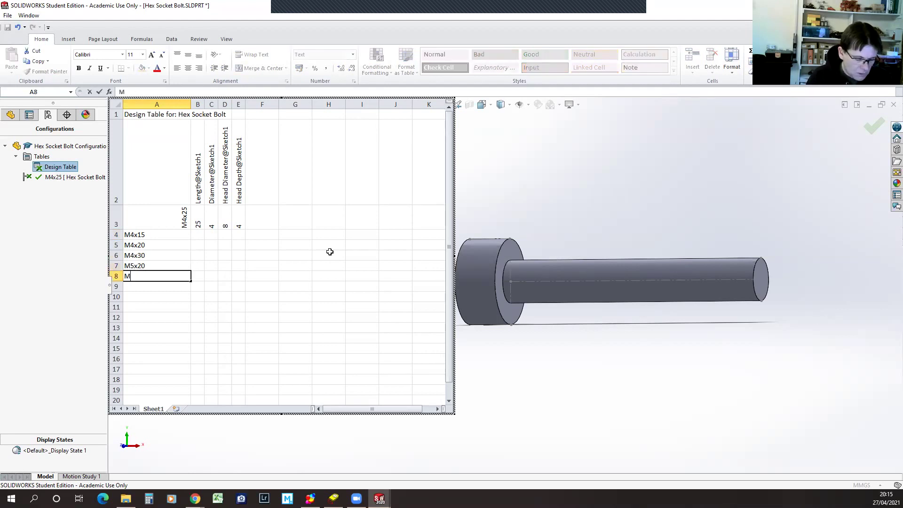
text(x30)
key(Return)
text(M5x40)
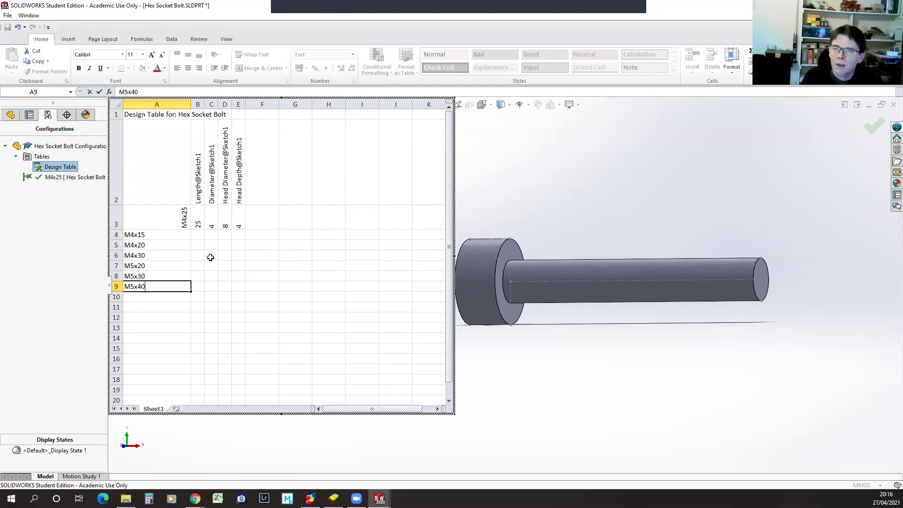
click(224, 285)
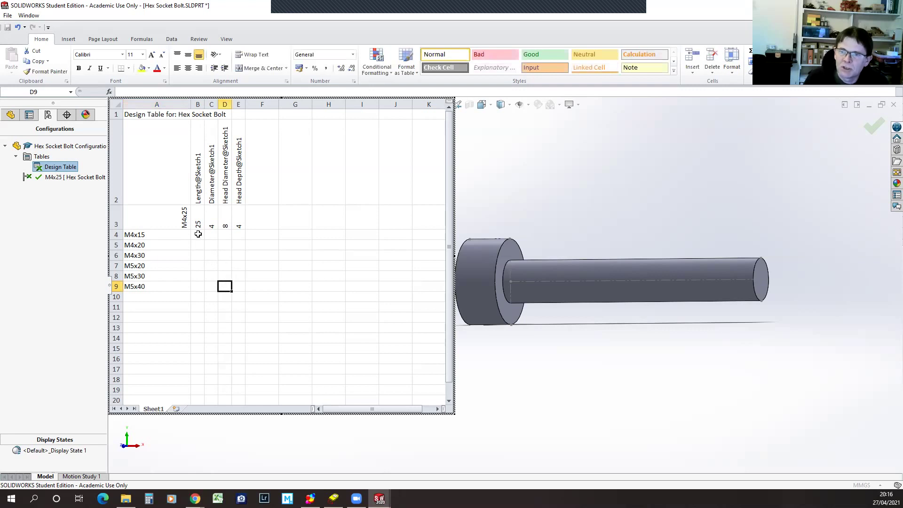
Copy the M4x25 diameter down to the M4x15, M4x20 and M4x30 rows and set their lengths to 15, 20 and 30
click(213, 224)
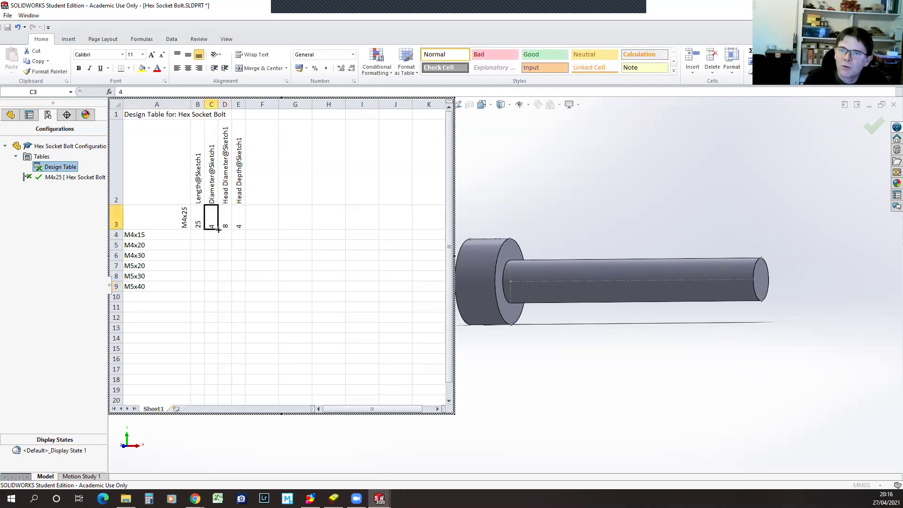
drag(219, 229, 219, 258)
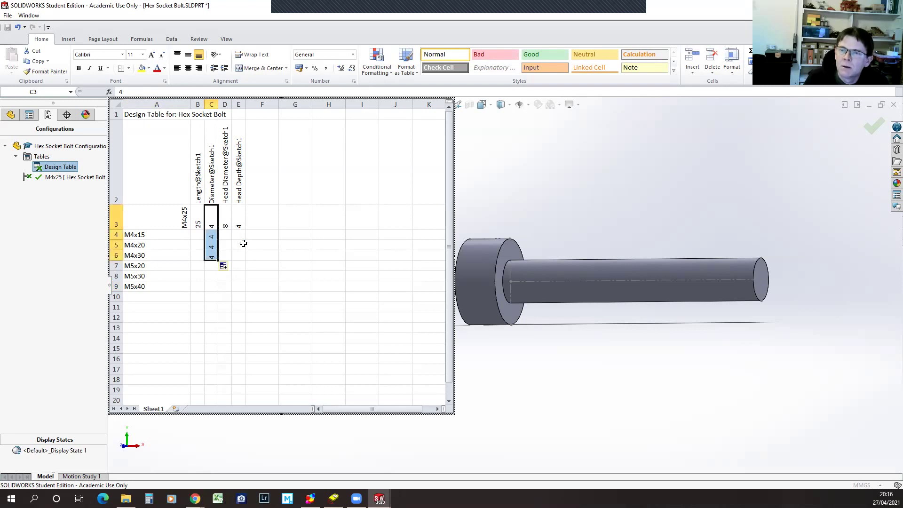
click(196, 221)
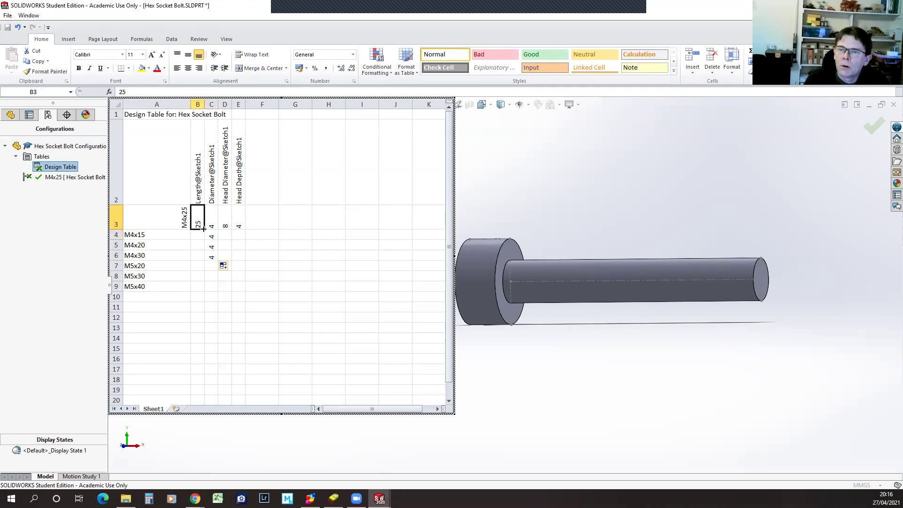
click(199, 234)
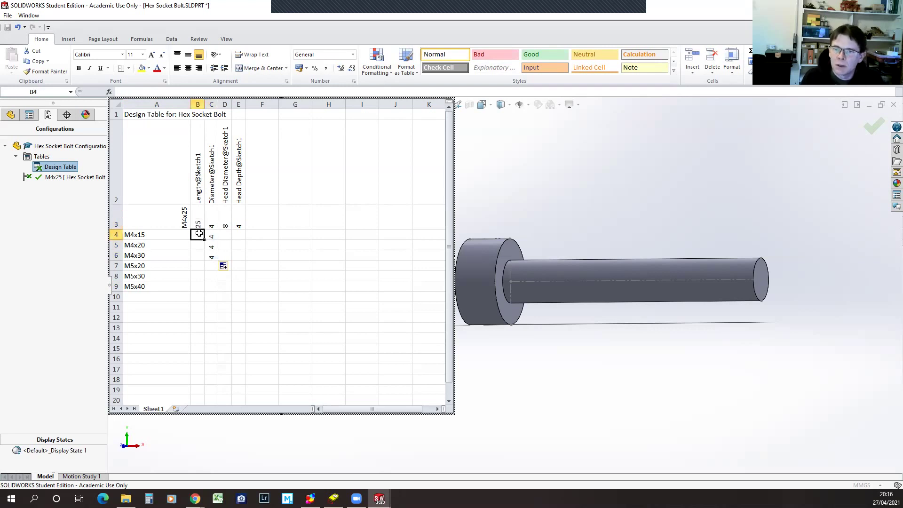
text(15)
key(Return)
text(20)
key(Return)
text(.3)
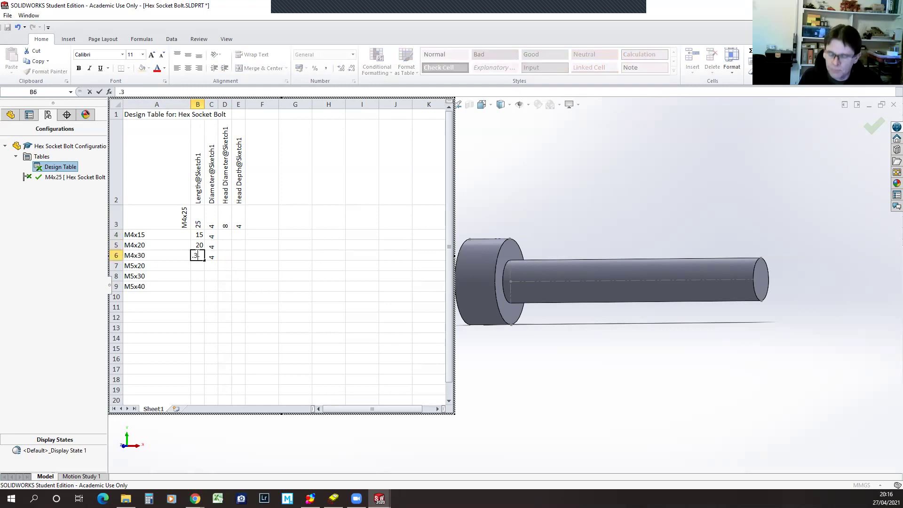
text(30)
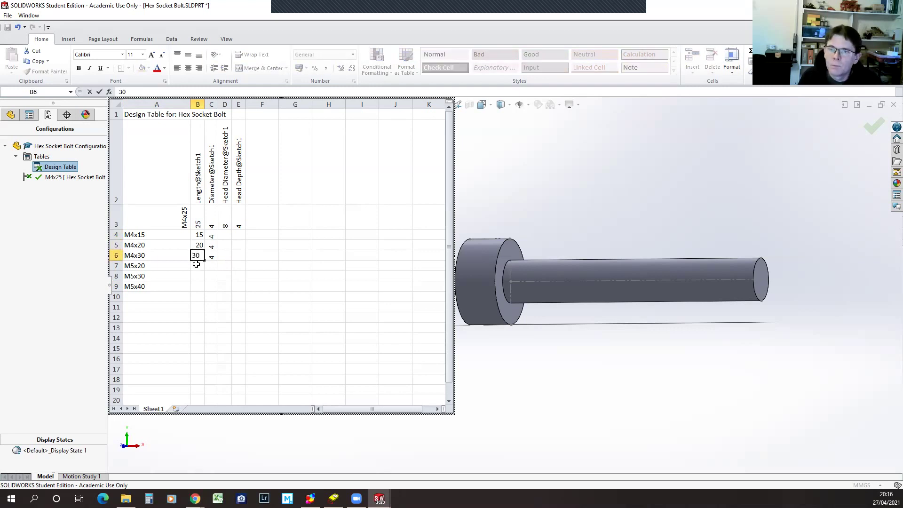
key(Return)
Set the lengths of M5x20, M5x30 and M5x40 to 20, 30 and 40 in the design table
text(20)
key(Return)
text(30)
key(Return)
text(40)
Set the diameter of the three M5 configurations to 5
click(211, 265)
text(5)
key(Return)
text(5)
key(Return)
text(5)
click(225, 286)
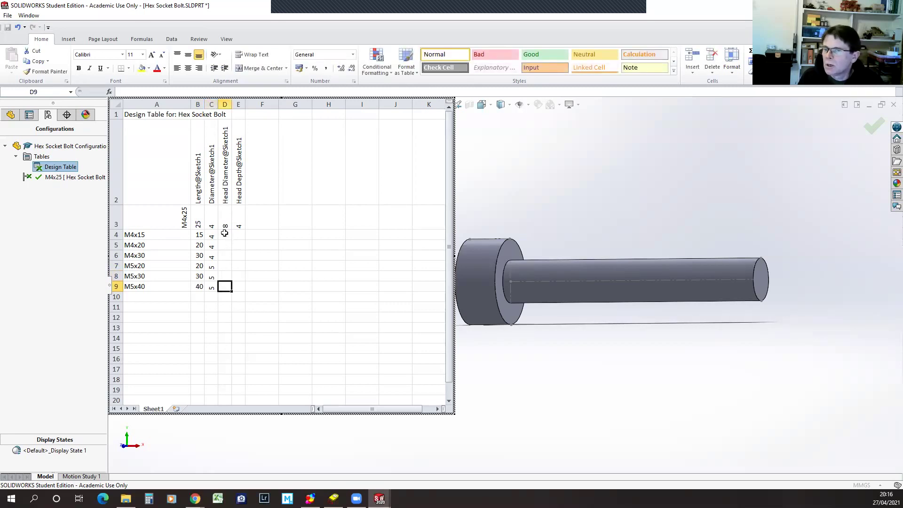
Copy the M4x25 head diameter and head depth down through the M5x20 row of the design table
drag(225, 220, 238, 220)
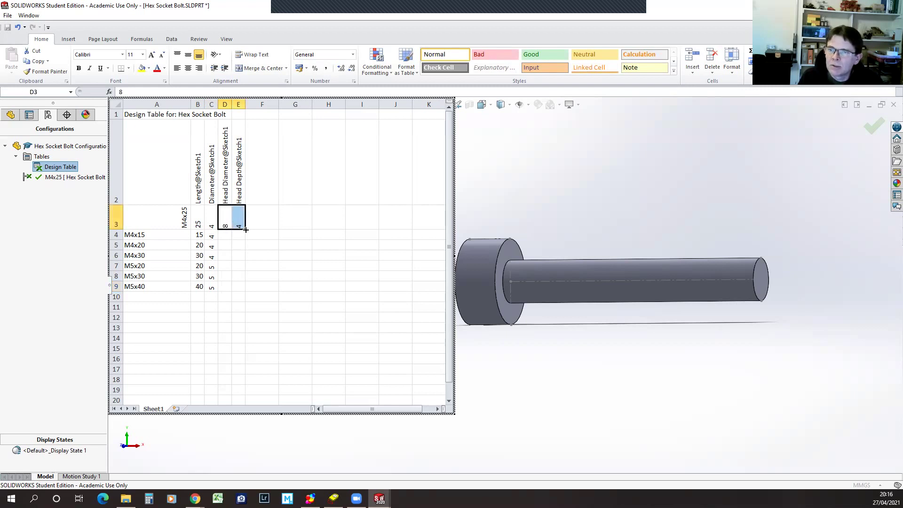
drag(245, 230, 245, 268)
click(238, 286)
Set the M5x20 head diameter to 10 and its head depth to 4.5, formatting the depth cell to show one decimal place
click(224, 267)
text(10)
click(240, 267)
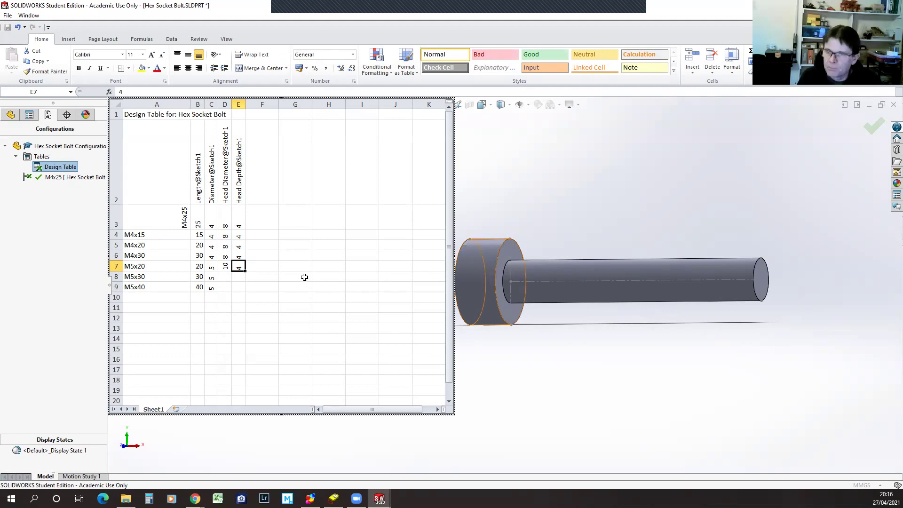
text(4.5)
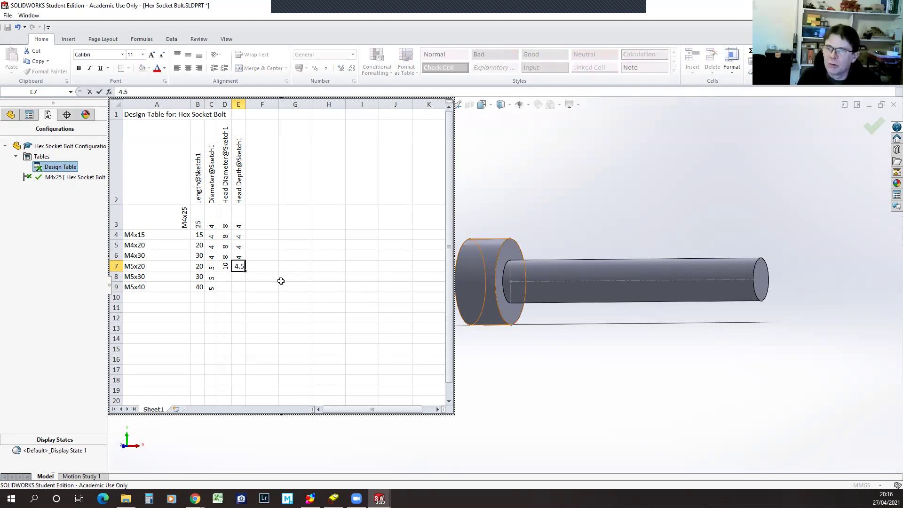
click(251, 279)
click(239, 267)
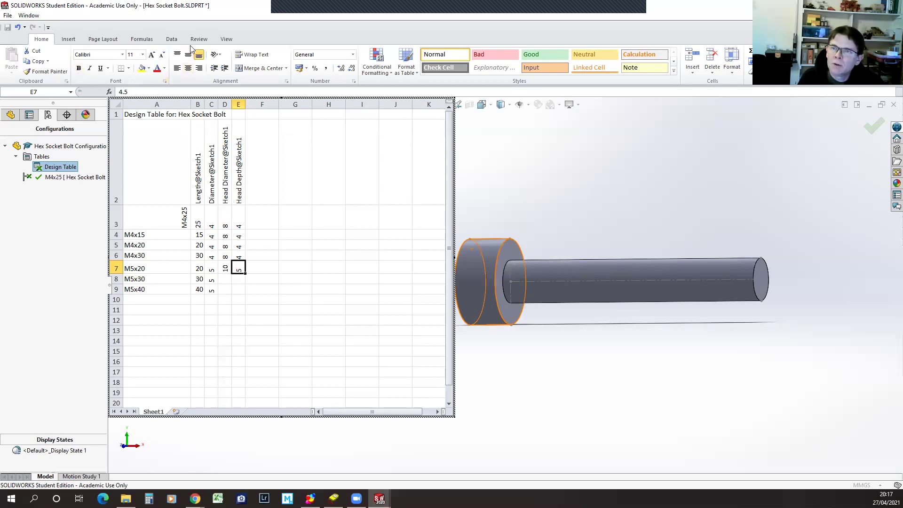
click(341, 69)
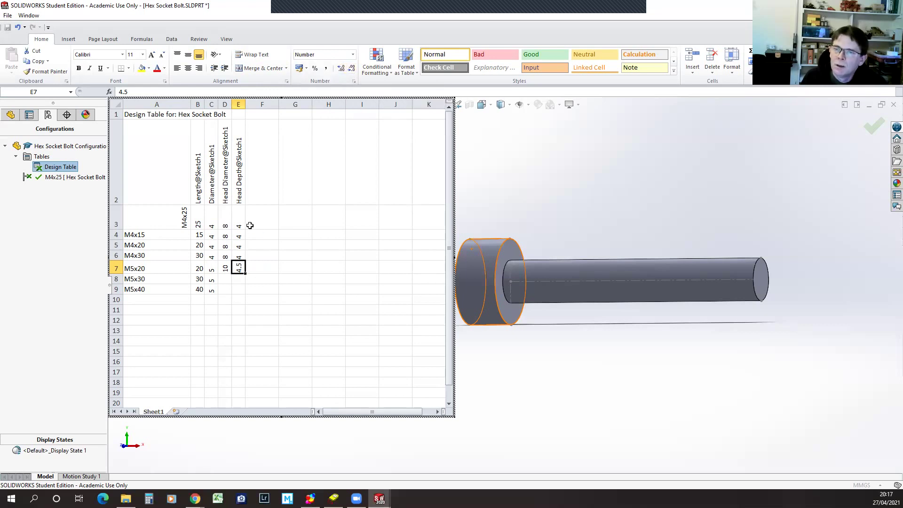
Set the text orientation of cells C3 to E9 in the design table to horizontal
drag(213, 218, 235, 288)
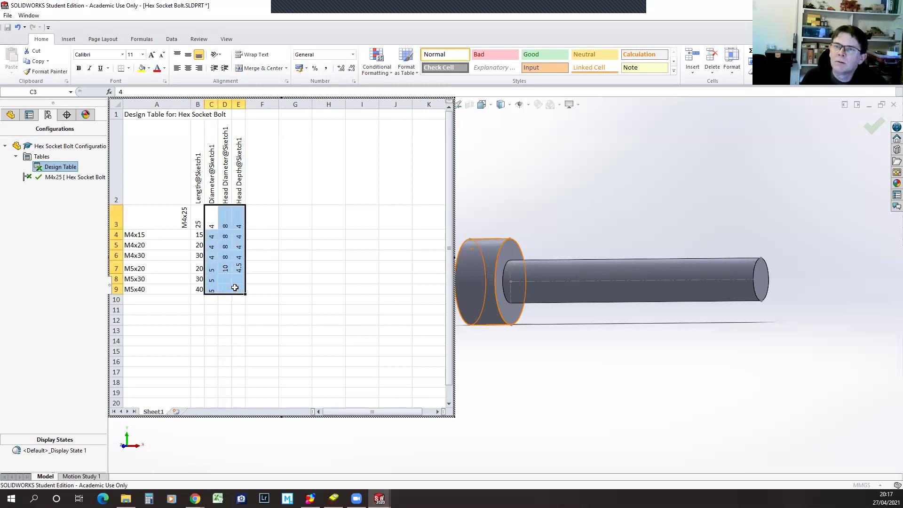
right_click(222, 232)
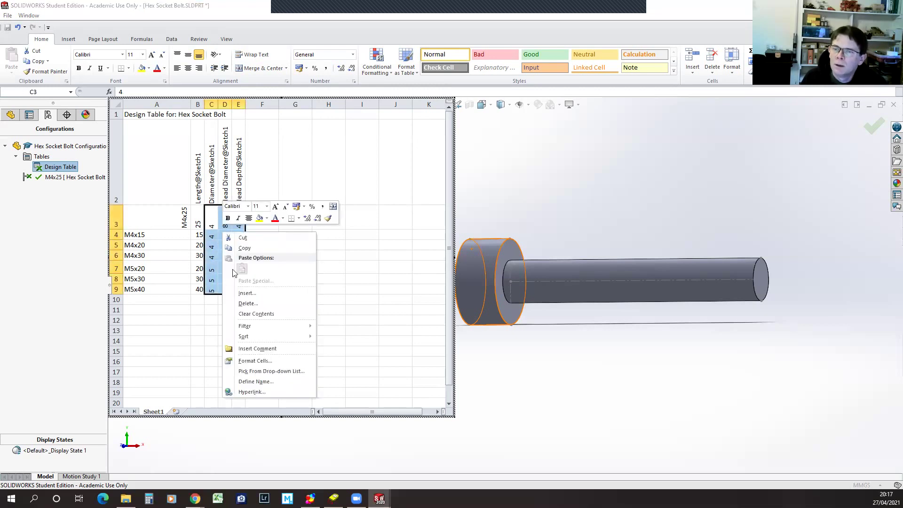
click(264, 361)
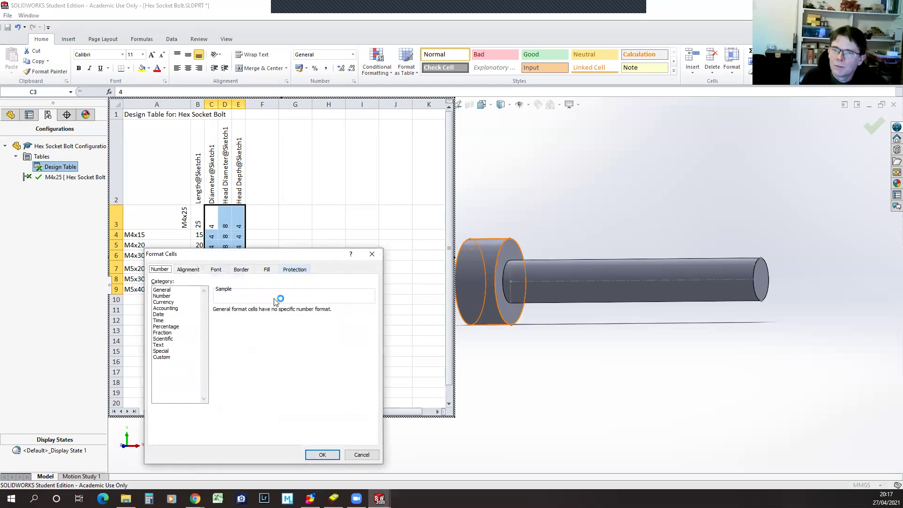
click(194, 270)
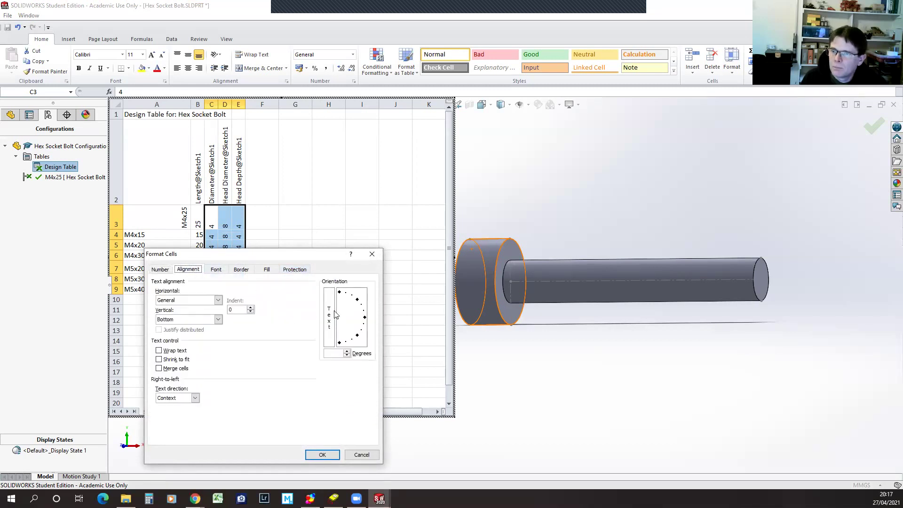
click(366, 320)
click(330, 455)
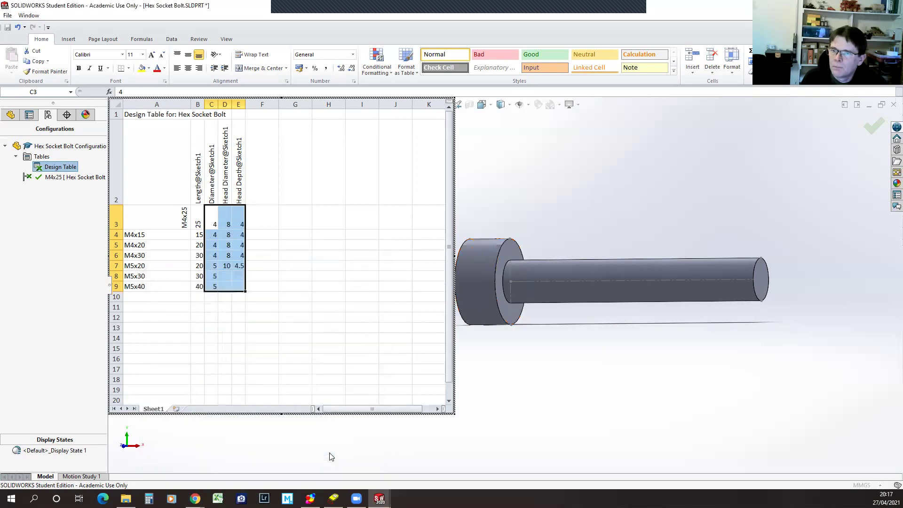
Apply only the formatting of the M4x15 name cell to the M4x25 name cell
click(173, 224)
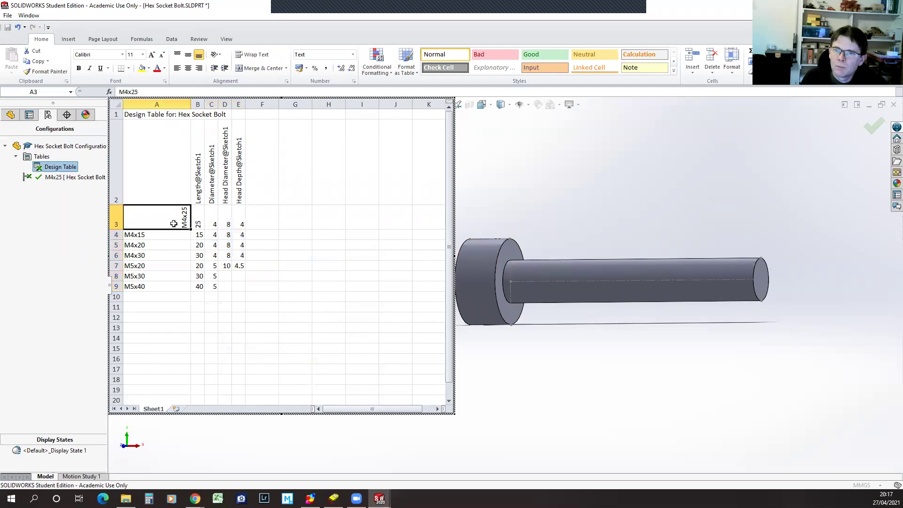
click(172, 233)
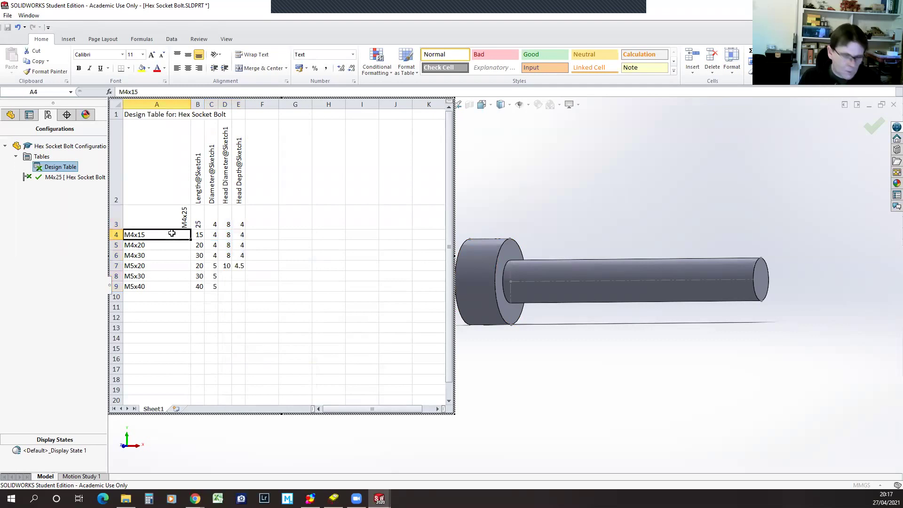
key(ctrl+c)
click(174, 217)
right_click(172, 219)
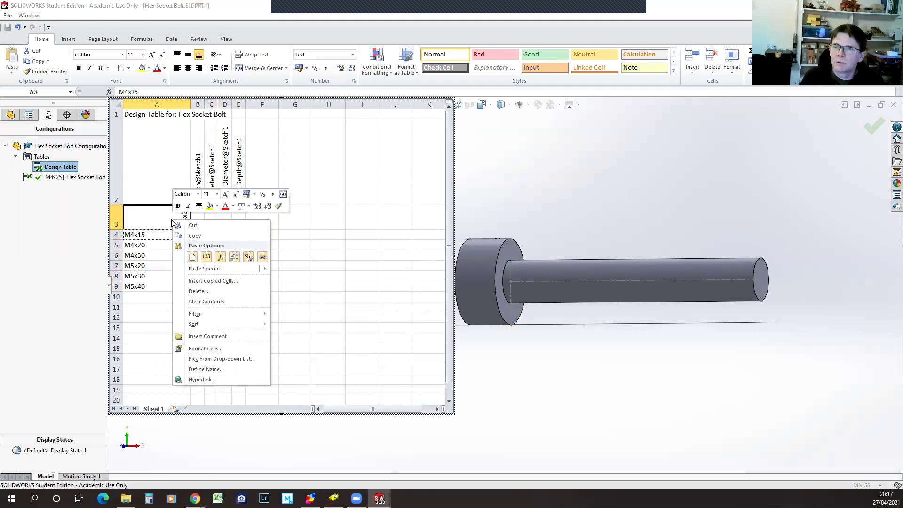
click(248, 256)
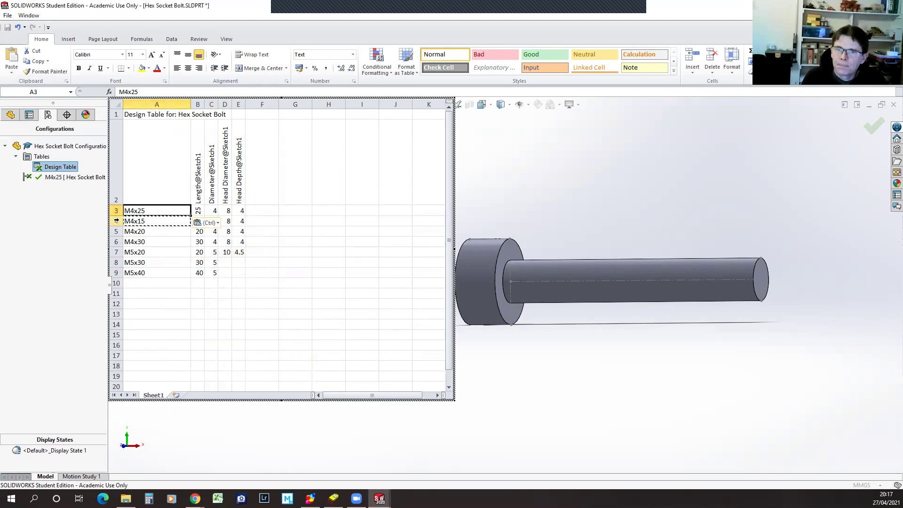
click(270, 221)
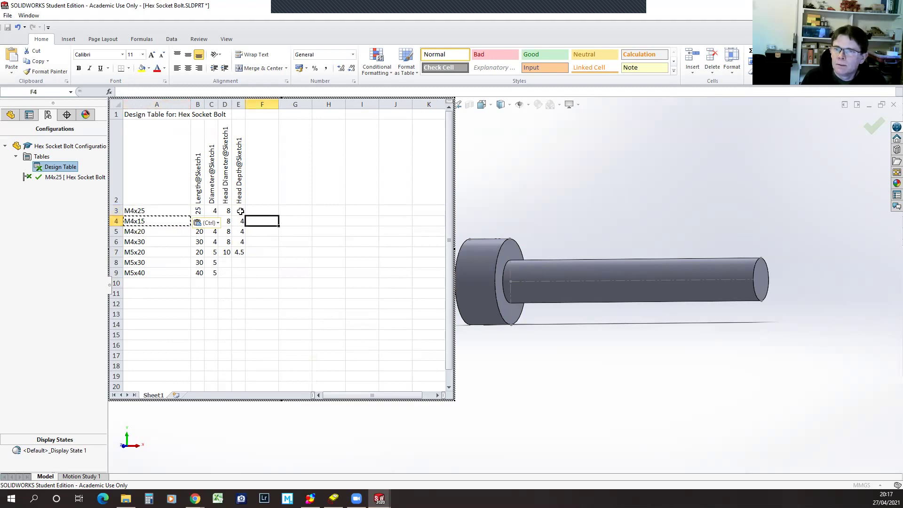
Apply only the formatting of the M4x20 length cell to the M4x25 length cell
click(199, 231)
key(ctrl+c)
right_click(198, 211)
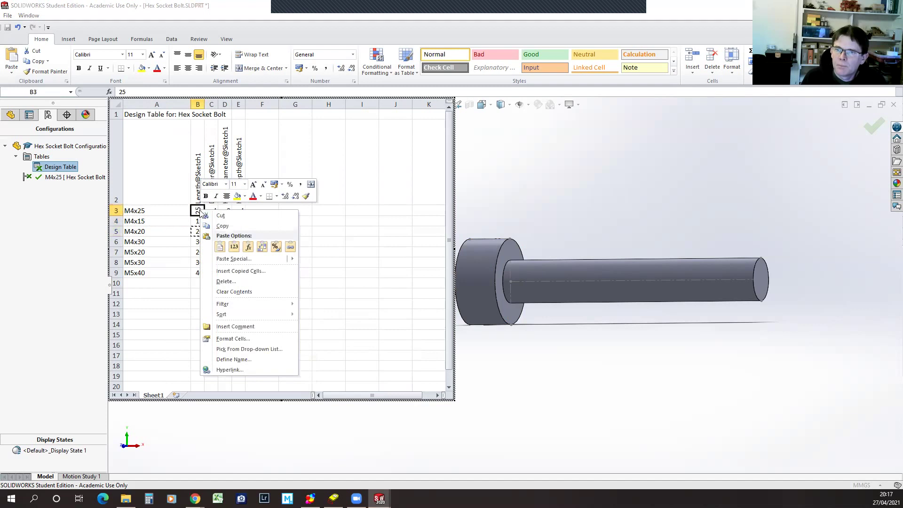
click(276, 246)
click(296, 221)
Copy the M5x20 head diameter and head depth to the M5x30 and M5x40 rows, and close the design table to generate the configurations
drag(228, 254, 272, 283)
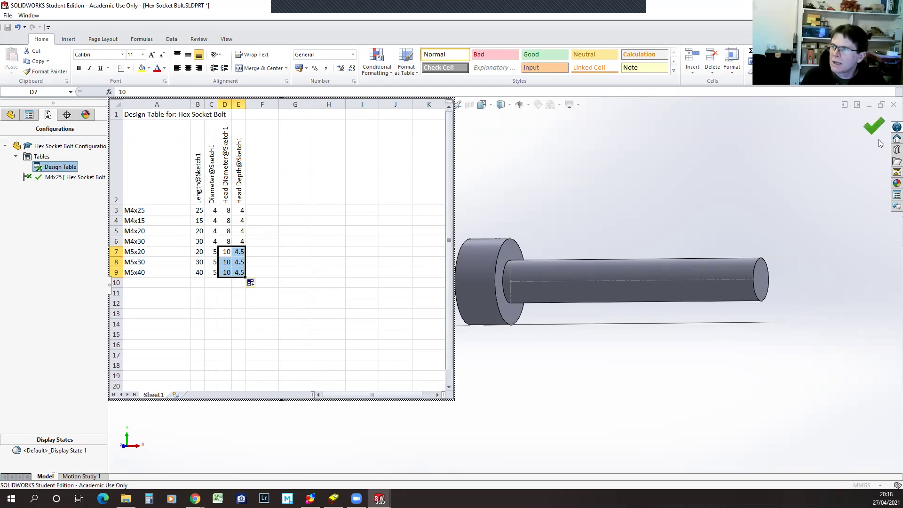
click(874, 127)
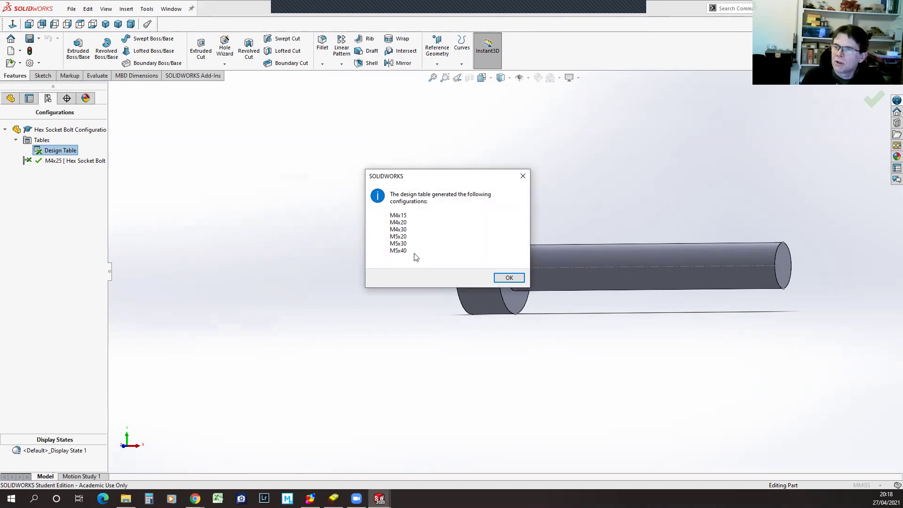
click(515, 278)
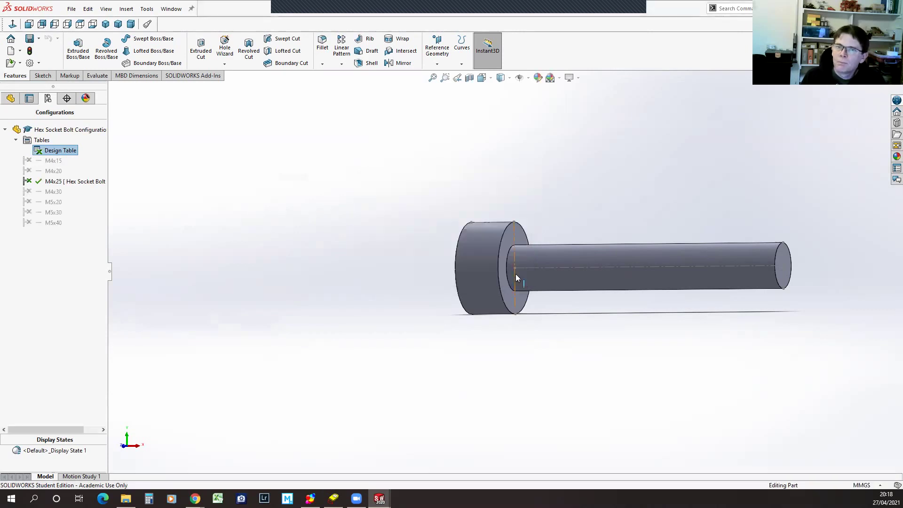
Activate the M5x40, M5x20 and M4x30 configurations in turn to check the bolt's size in each
double_click(50, 222)
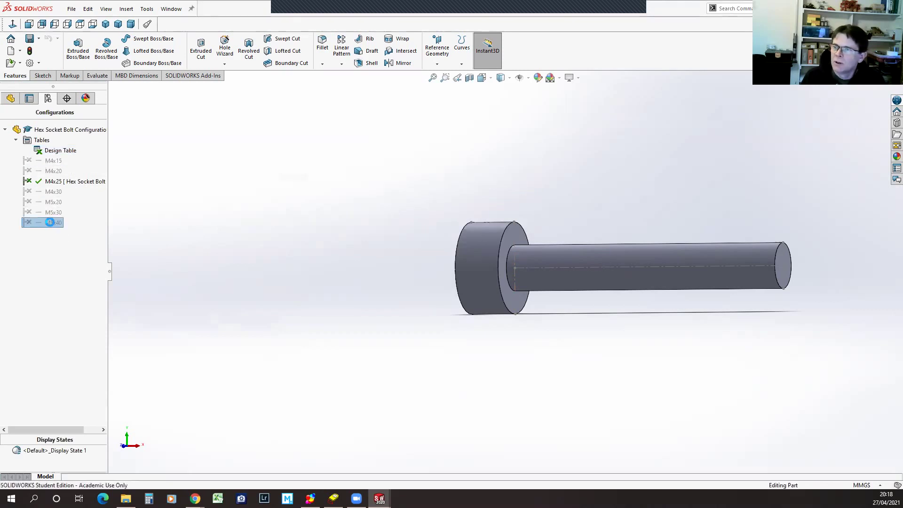
scroll(690, 291, down, 2)
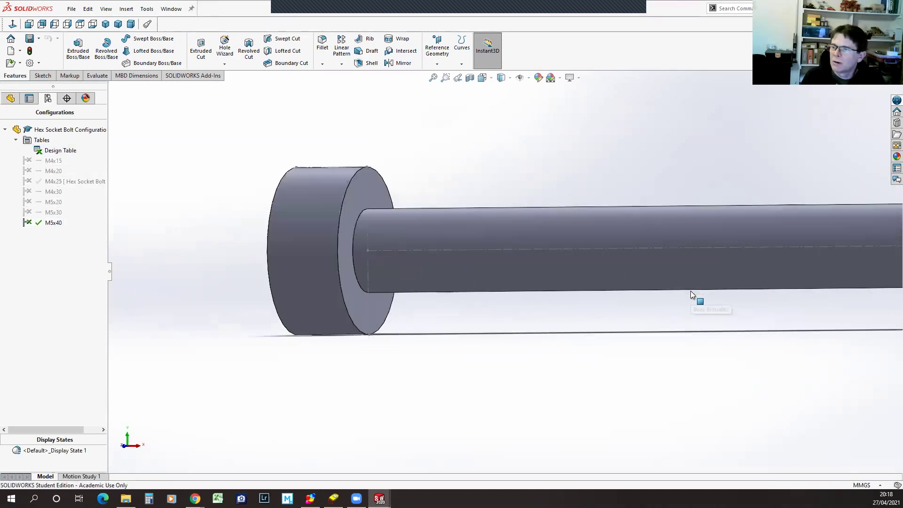
scroll(689, 291, up, 2)
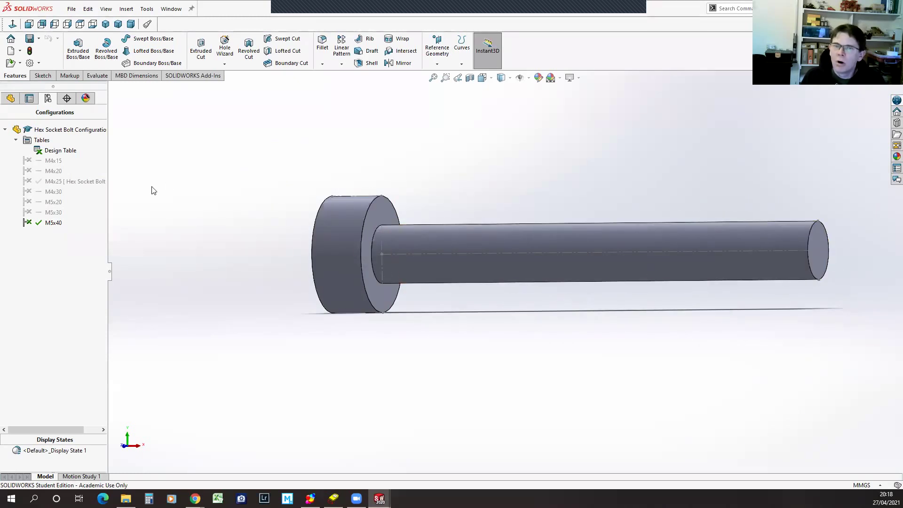
double_click(52, 202)
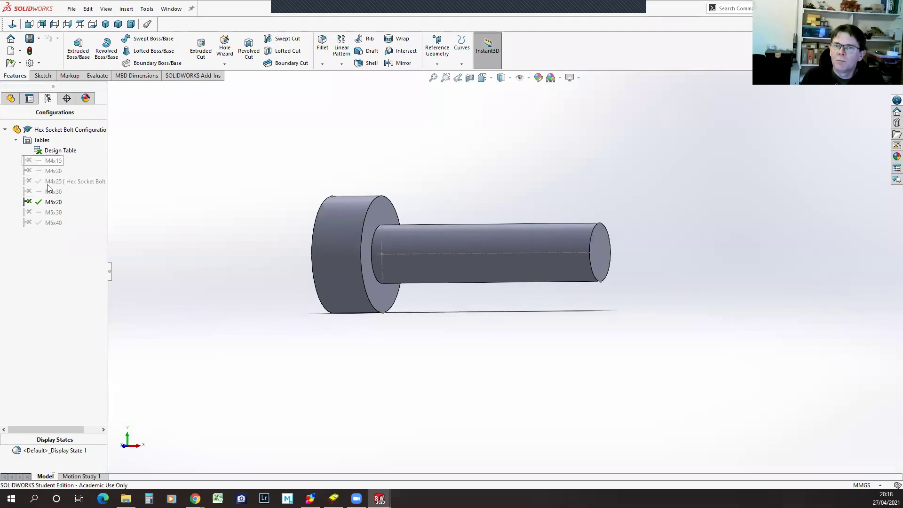
double_click(52, 190)
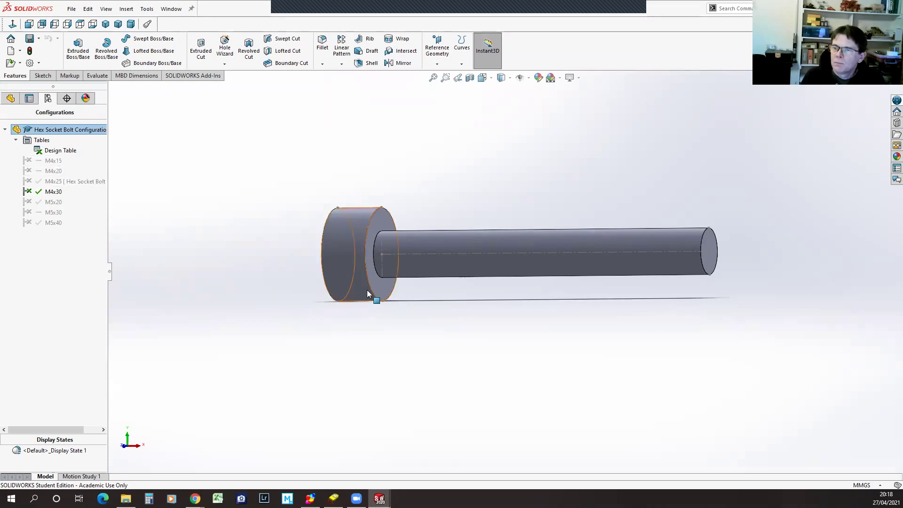
Activate the M4x15 configuration and chamfer the circular edge at the shank's free end by 0.5 mm at 45 degrees
double_click(47, 161)
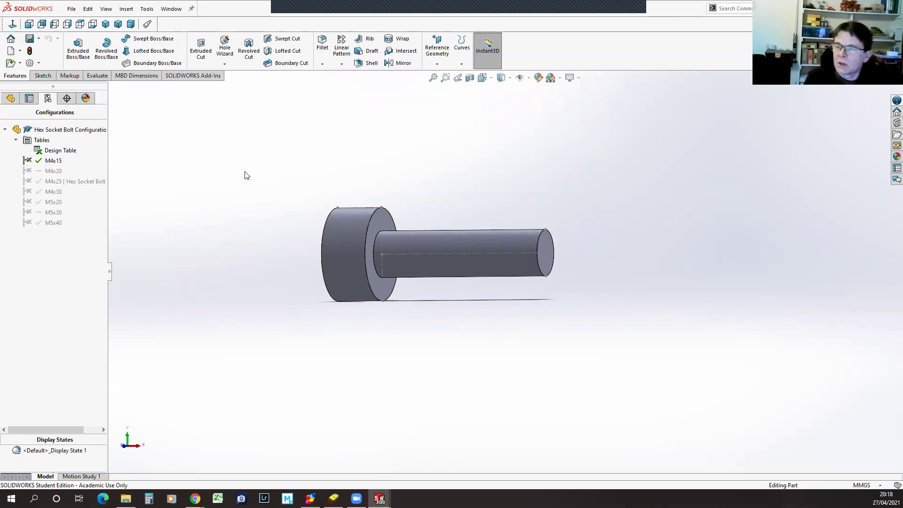
middle_drag(414, 323, 451, 360)
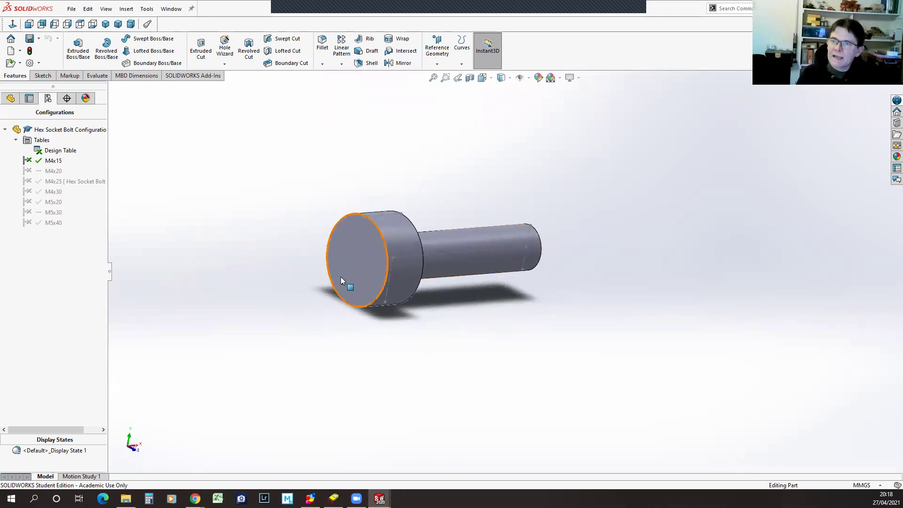
mouse_move(333, 137)
middle_down()
mouse_move(312, 141)
mouse_move(323, 143)
middle_up()
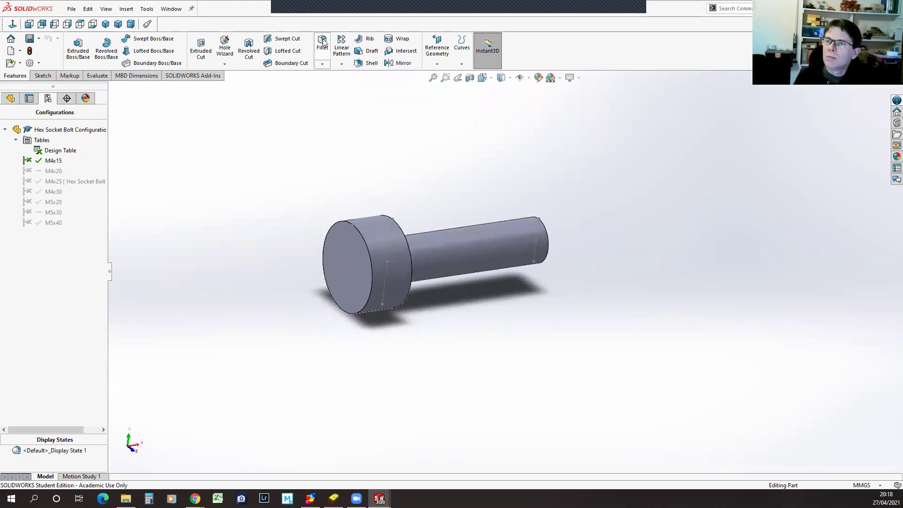
middle_drag(501, 177, 402, 140)
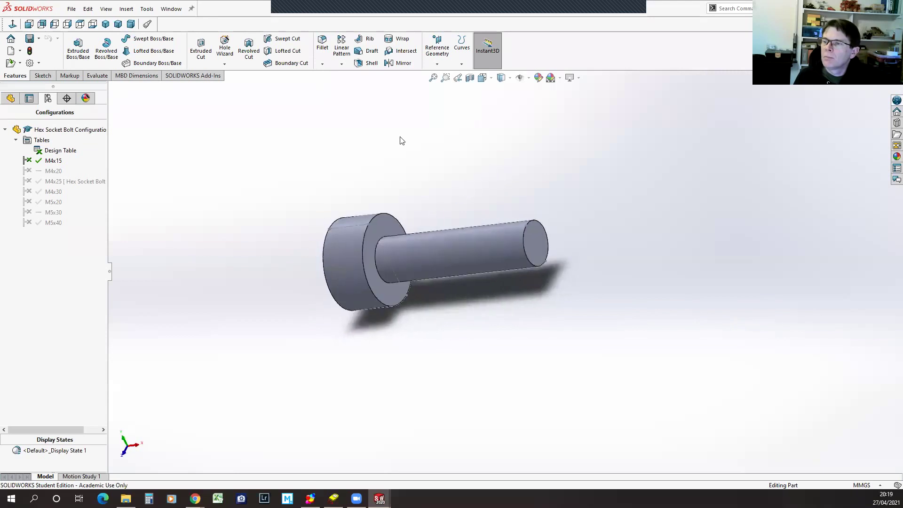
click(323, 64)
click(334, 86)
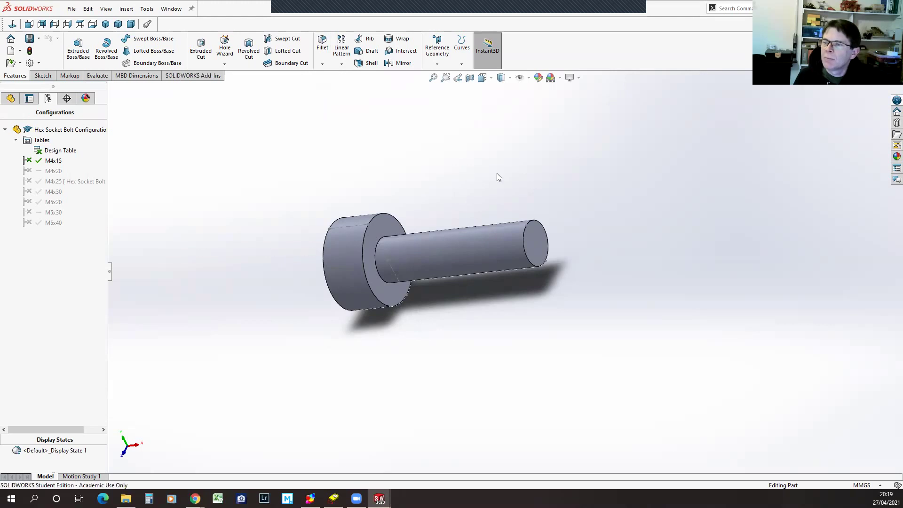
click(525, 242)
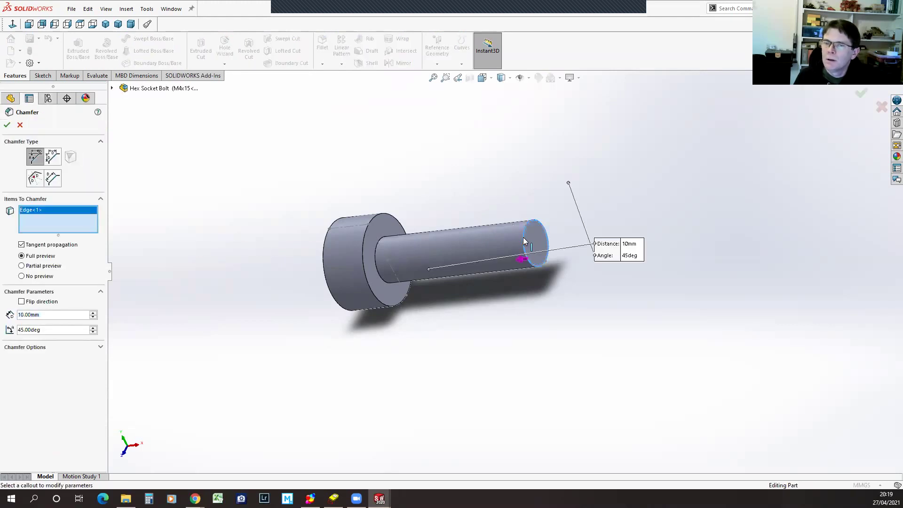
click(44, 314)
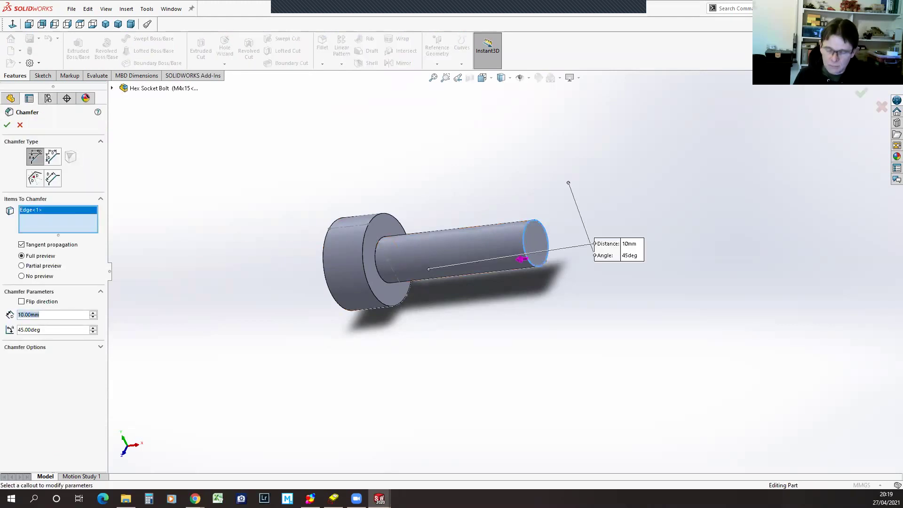
text(0.5)
key(Return)
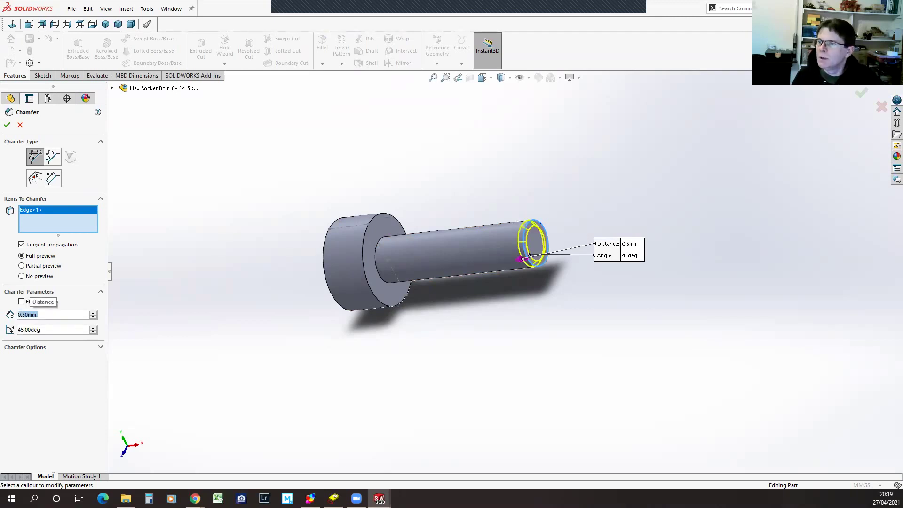
click(6, 125)
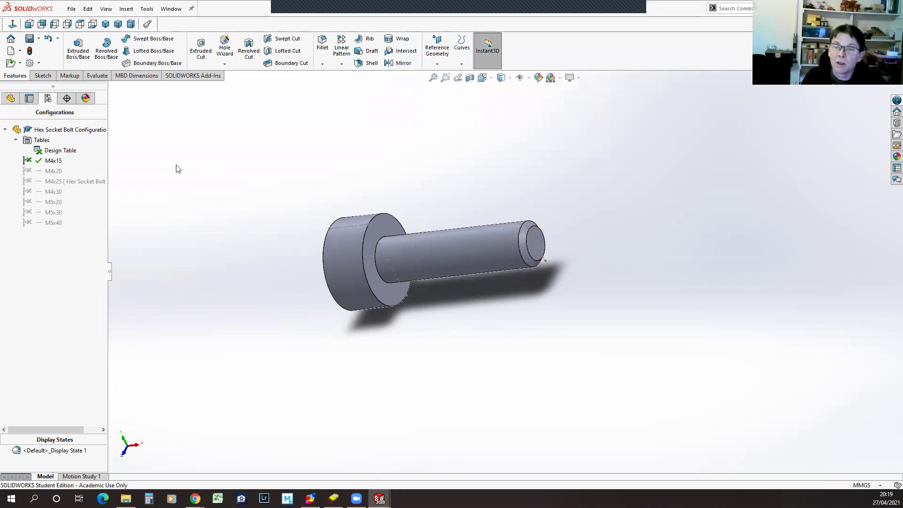
Add the $STATE@Chamfer1 parameter as a column in the design table and close the table
right_click(55, 151)
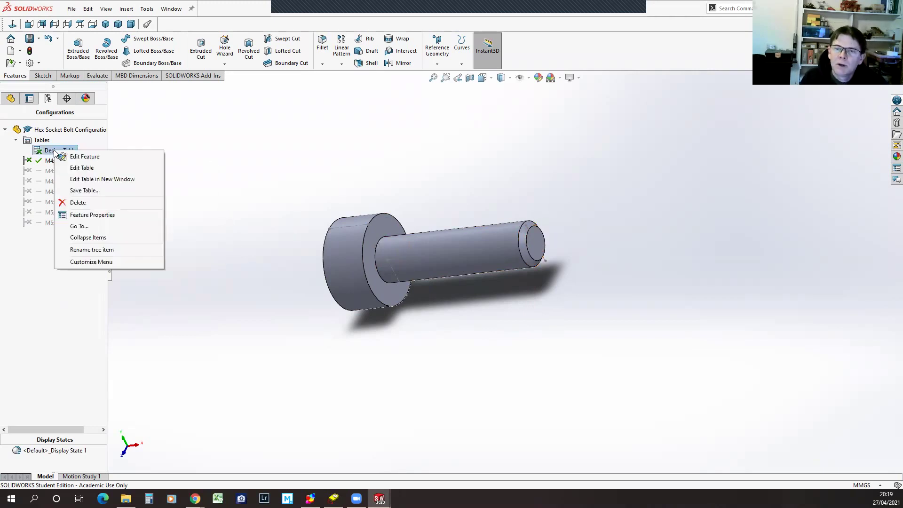
click(90, 170)
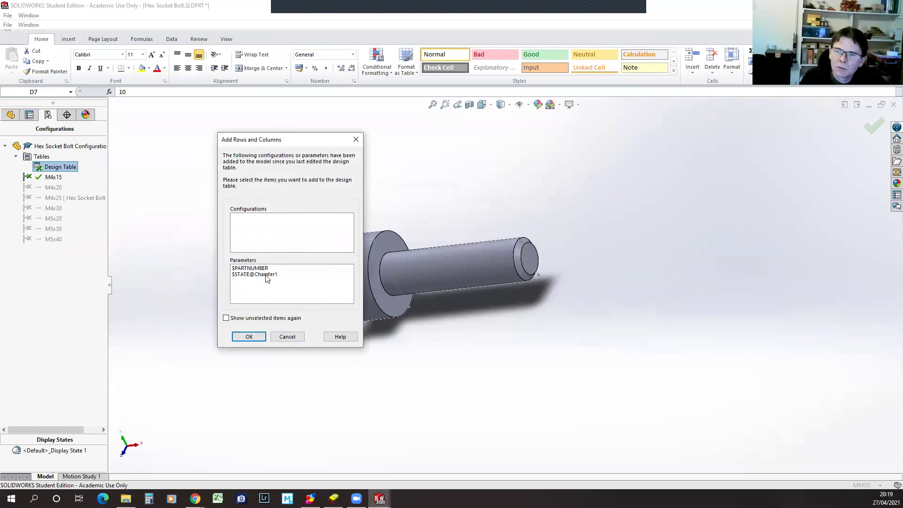
click(266, 275)
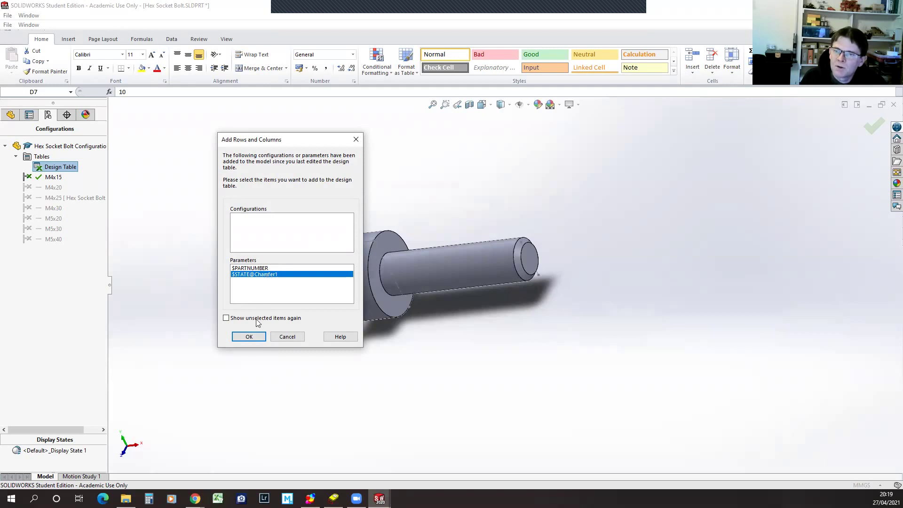
click(249, 337)
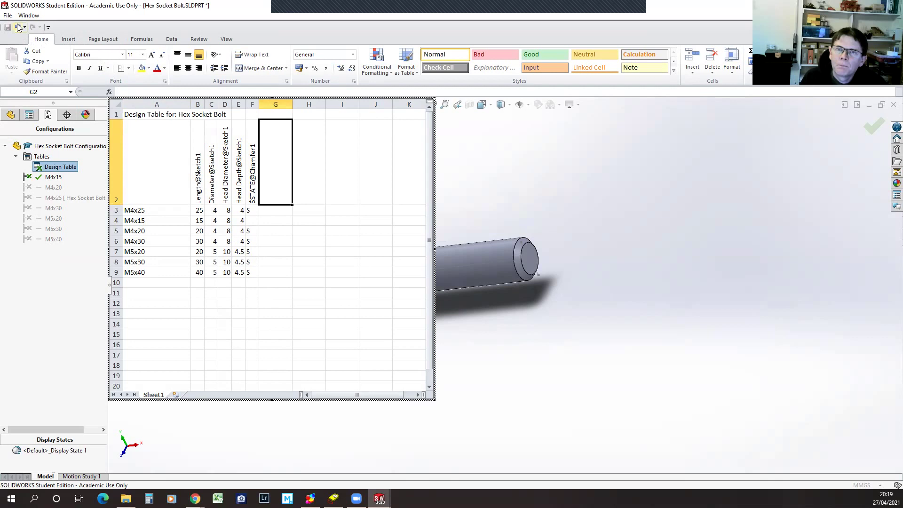
click(588, 152)
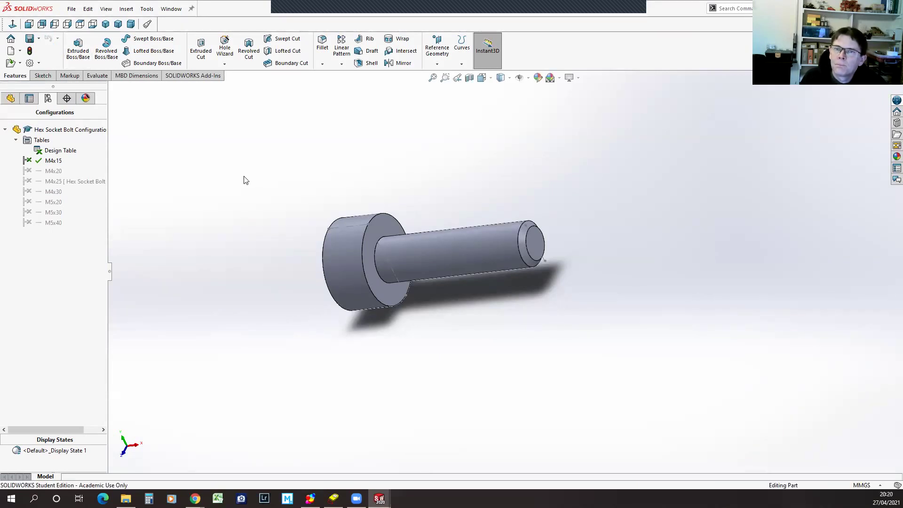
Reopen the design table, examine the chamfer state entry of each configuration, and close the table
right_click(63, 150)
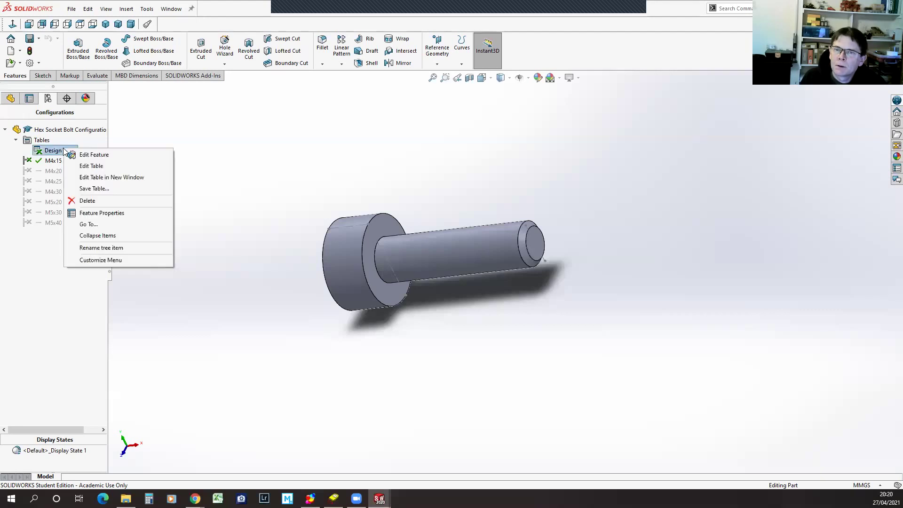
click(95, 166)
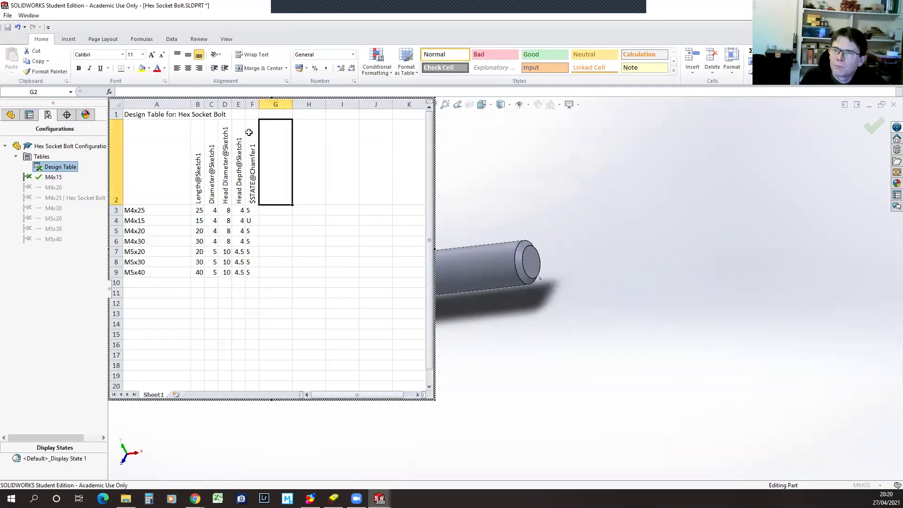
click(249, 134)
drag(249, 204, 254, 222)
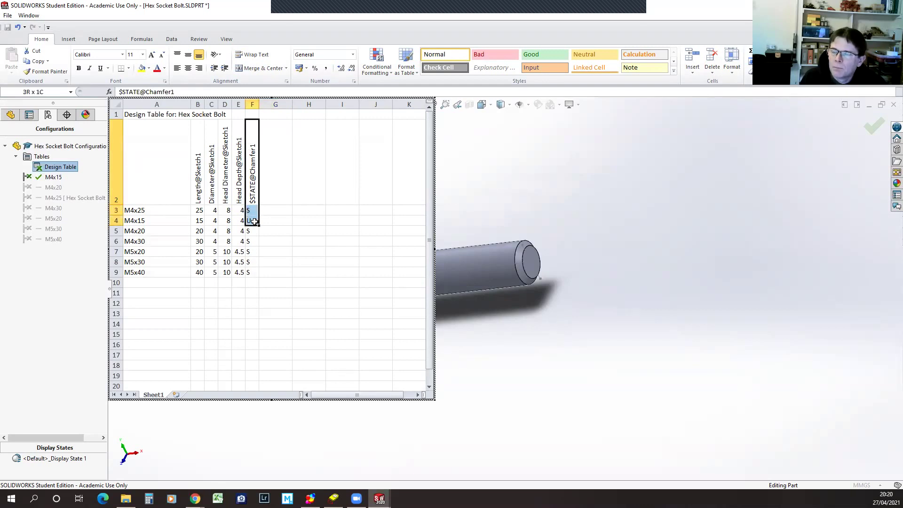
drag(254, 212, 254, 200)
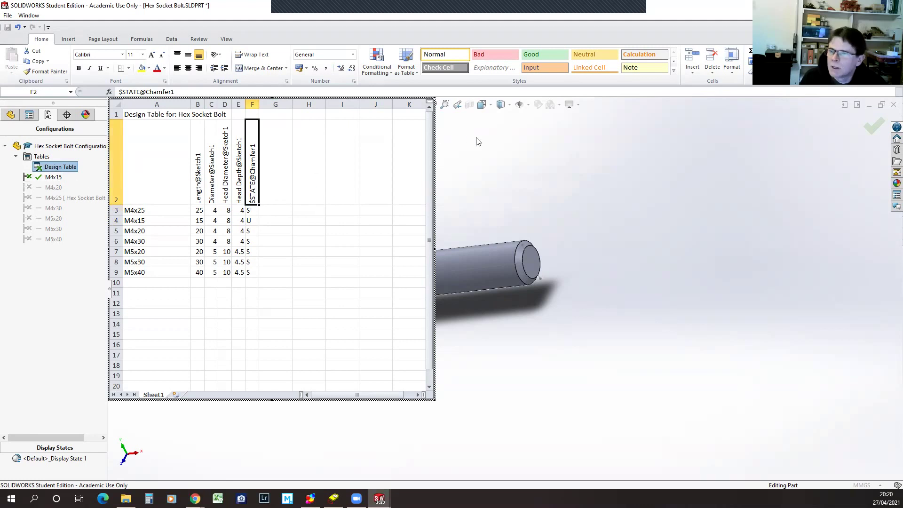
click(589, 234)
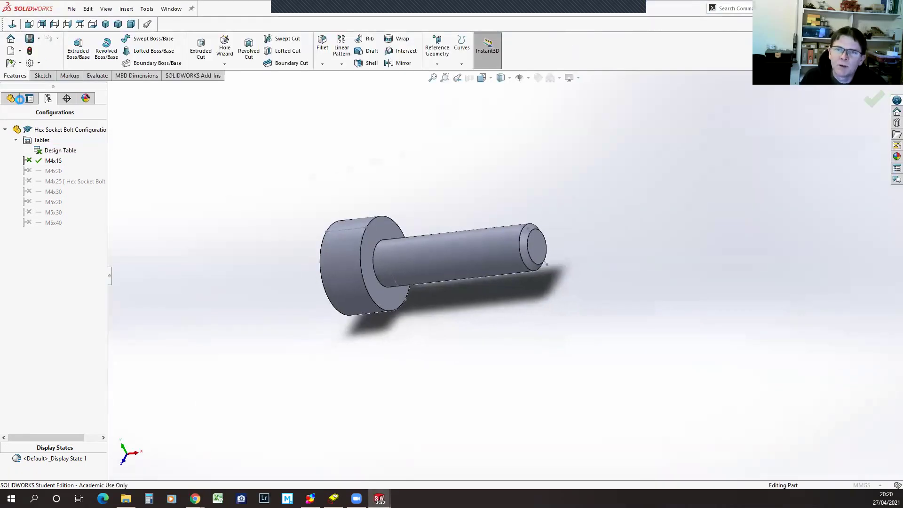
Edit the shank chamfer so that its distance and its angle each apply to all configurations
click(10, 98)
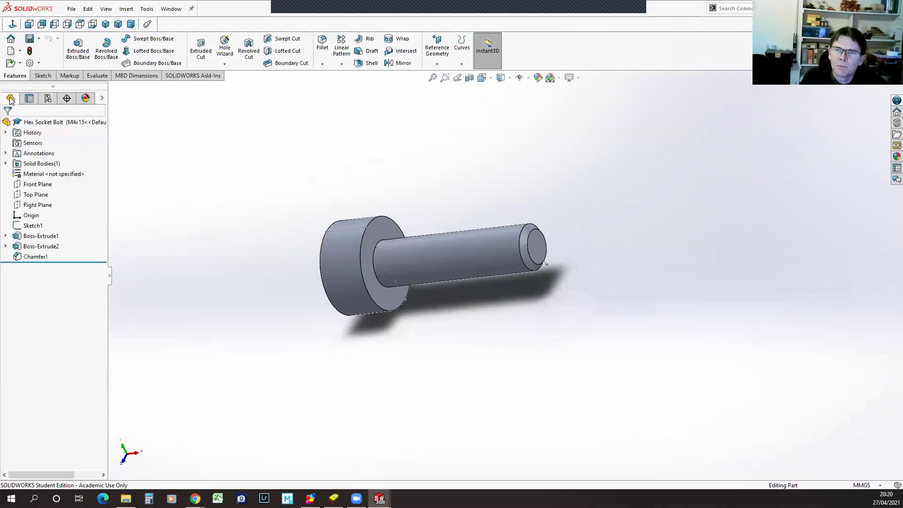
click(34, 258)
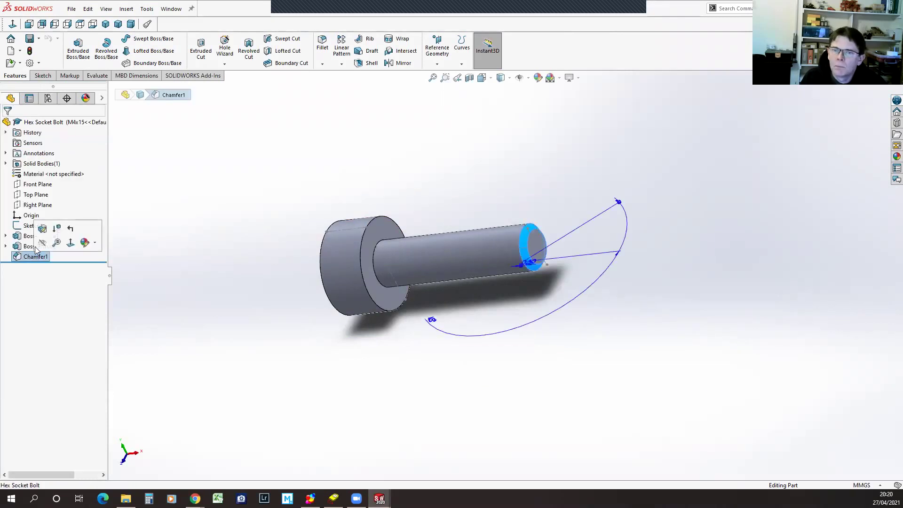
click(42, 228)
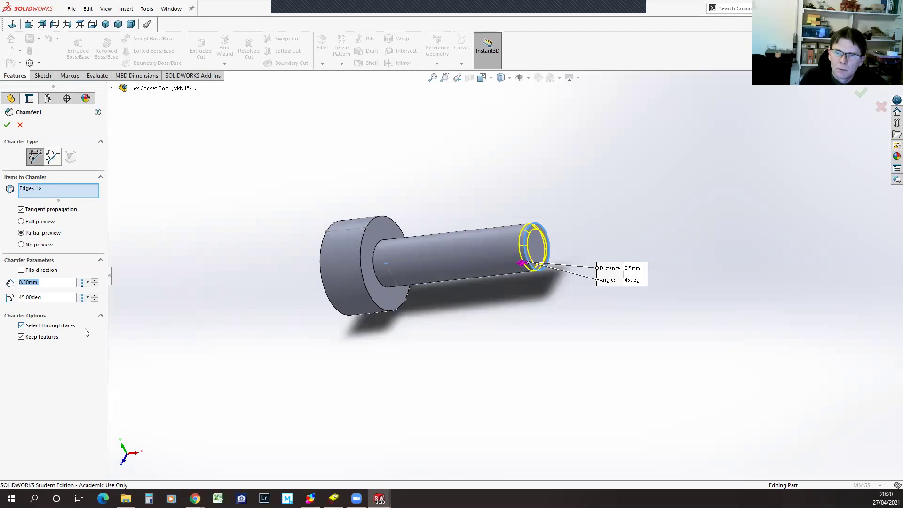
click(87, 283)
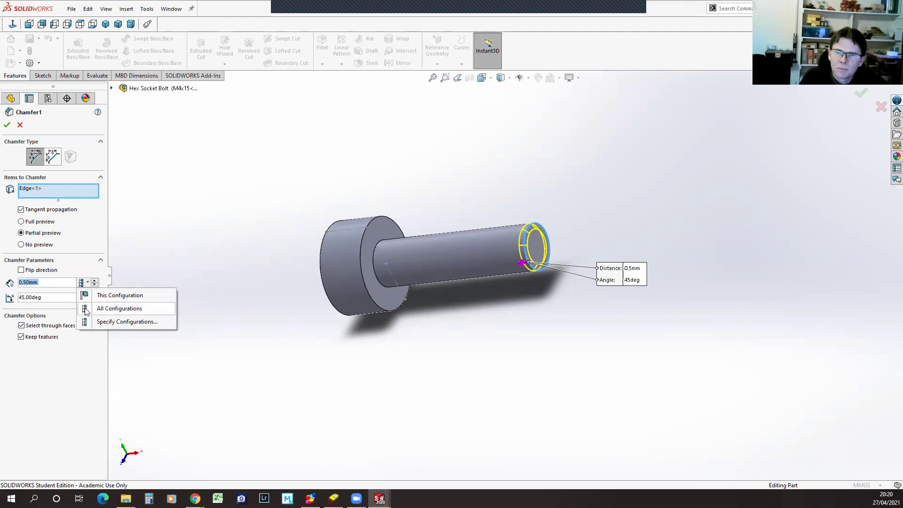
click(86, 310)
click(82, 298)
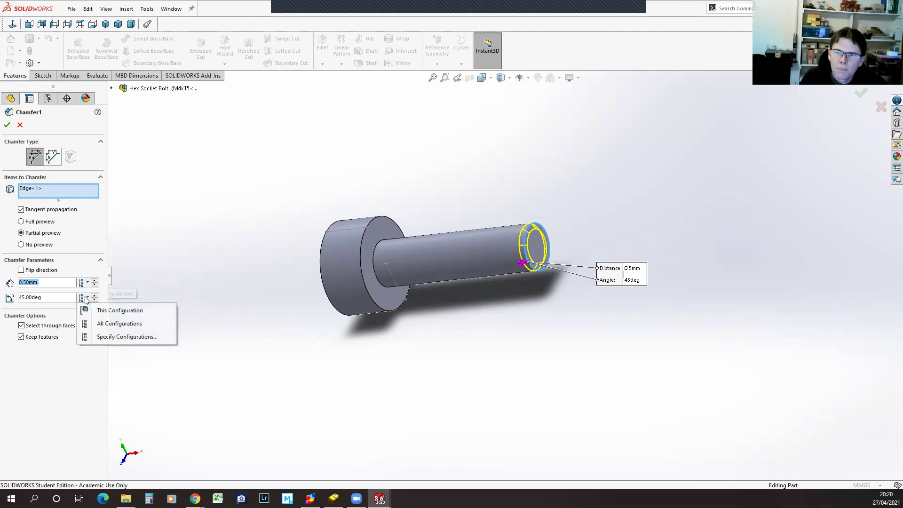
click(87, 324)
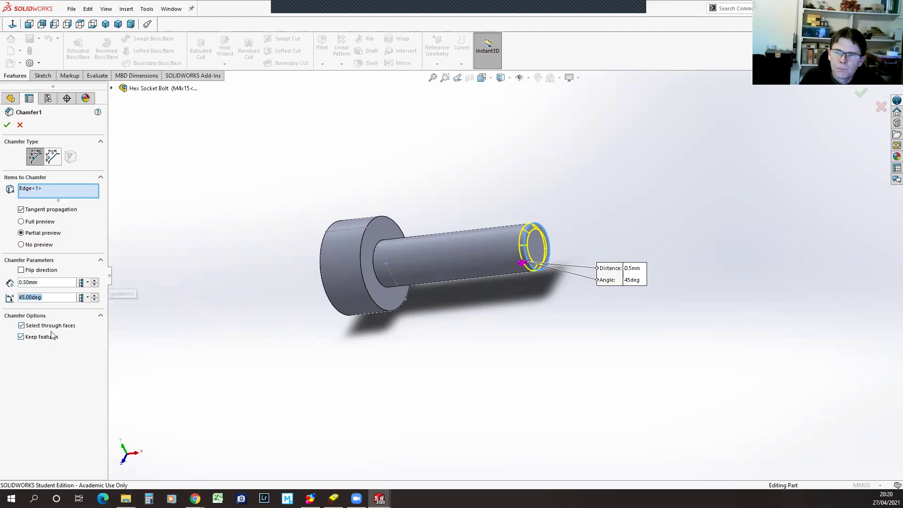
click(7, 124)
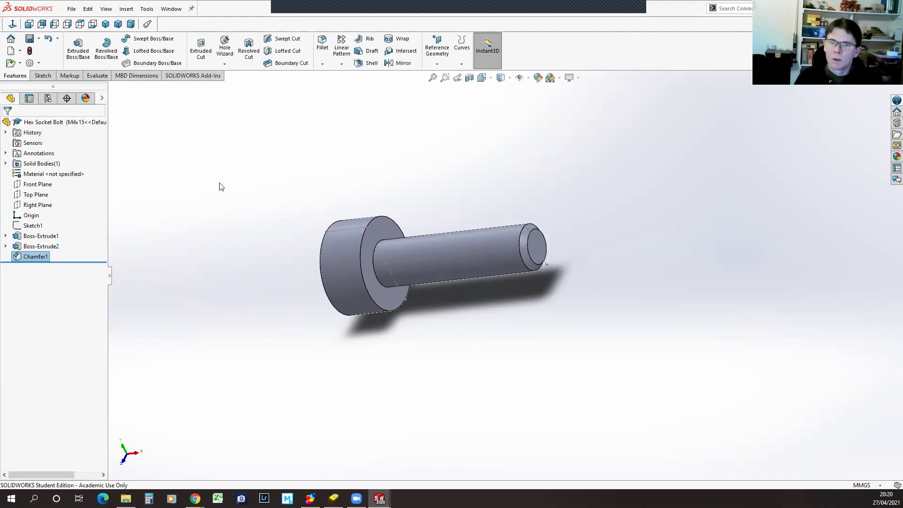
Examine the design table's source, edit control and option settings, and recheck its chamfer state column
click(47, 98)
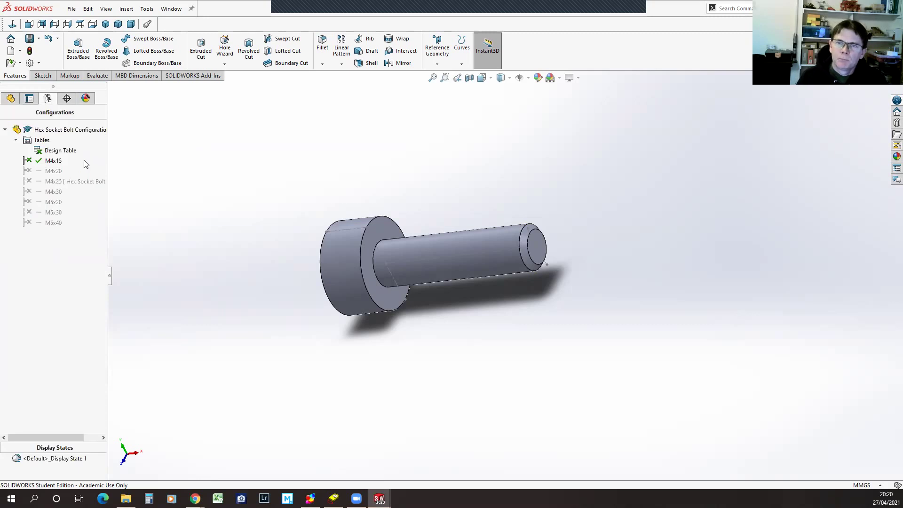
right_click(53, 151)
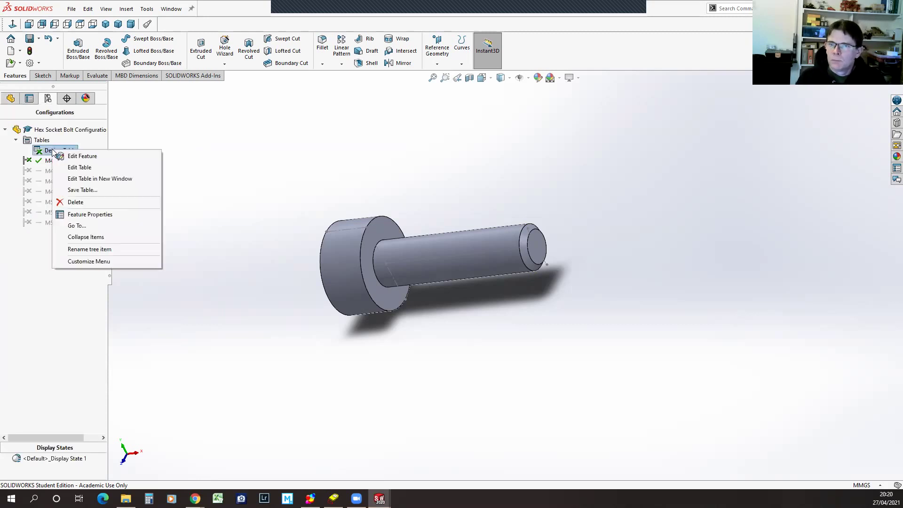
click(94, 157)
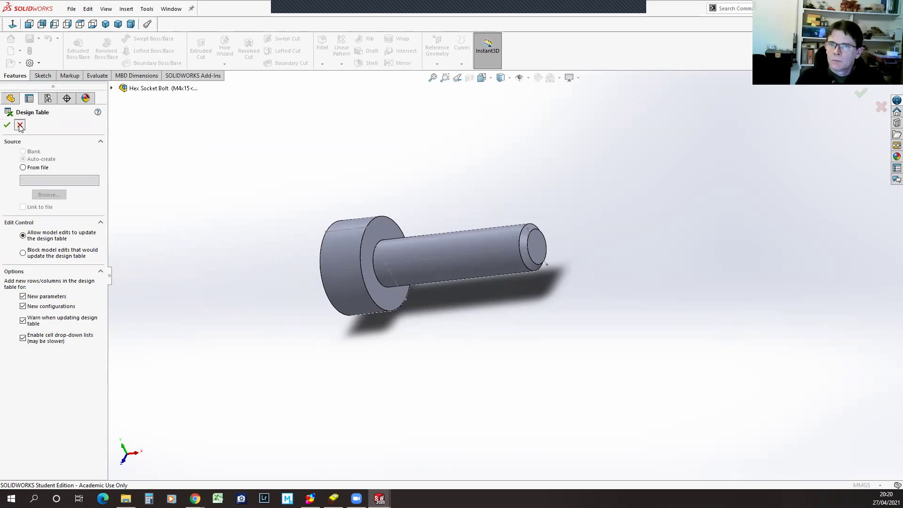
click(20, 125)
right_click(53, 151)
click(87, 168)
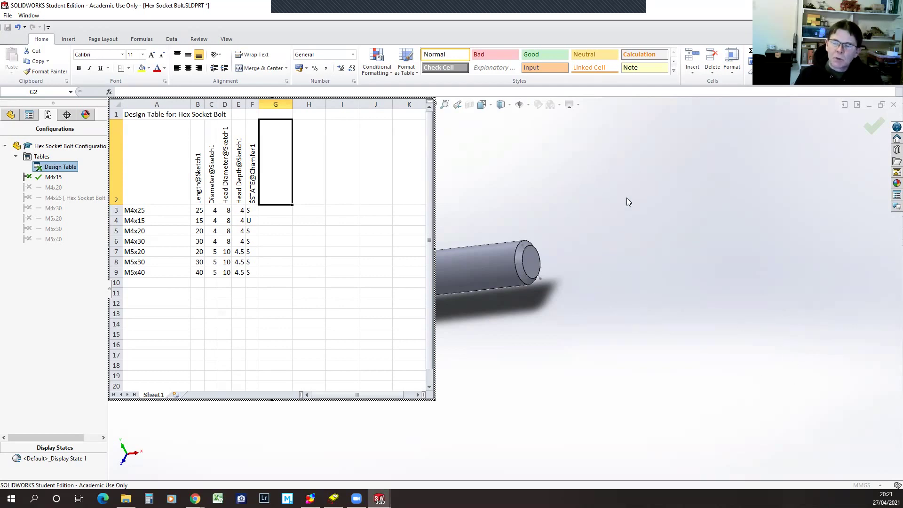
click(555, 169)
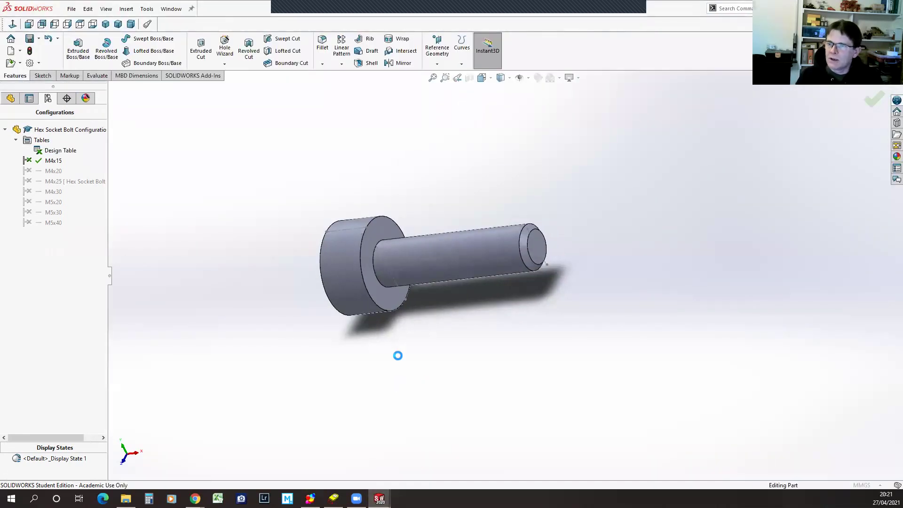
Start an extruded cut on the bolt head's end face and sketch a hexagon about 3.9 mm across its inscribed circle, centred on the origin
middle_drag(415, 338, 456, 330)
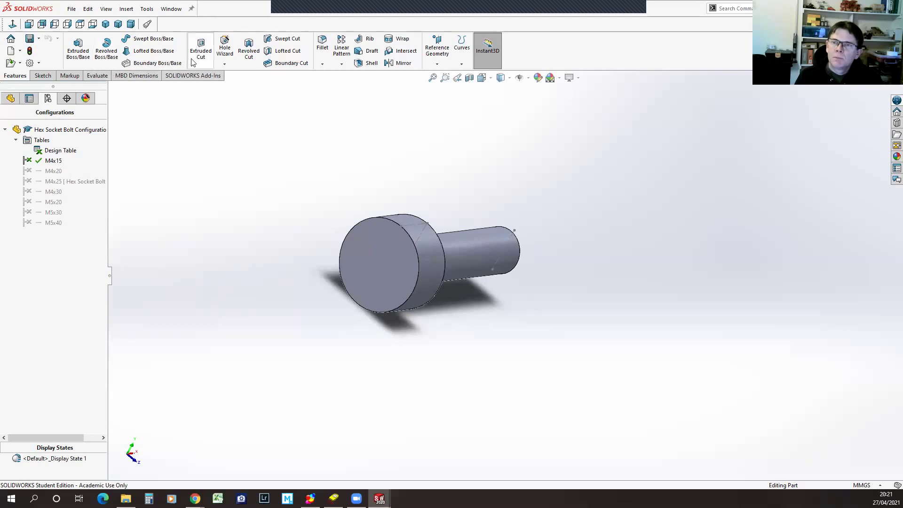
click(201, 44)
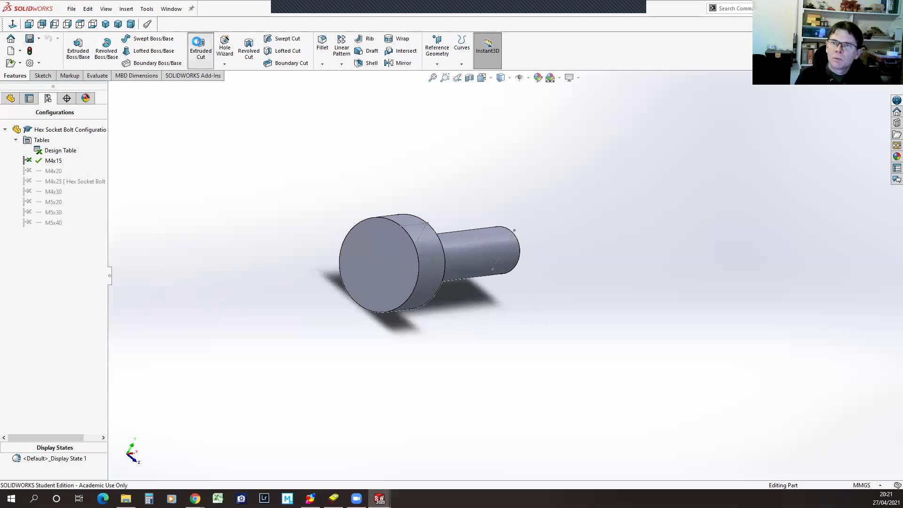
click(375, 266)
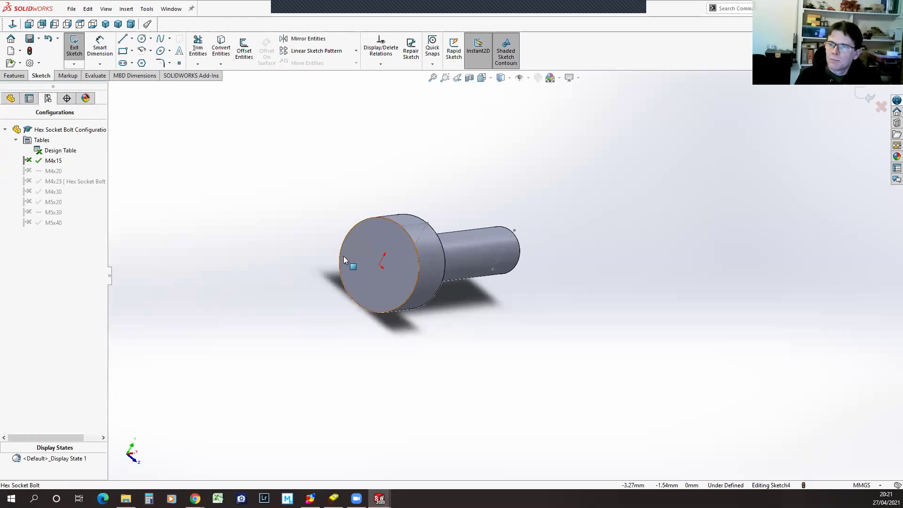
click(142, 62)
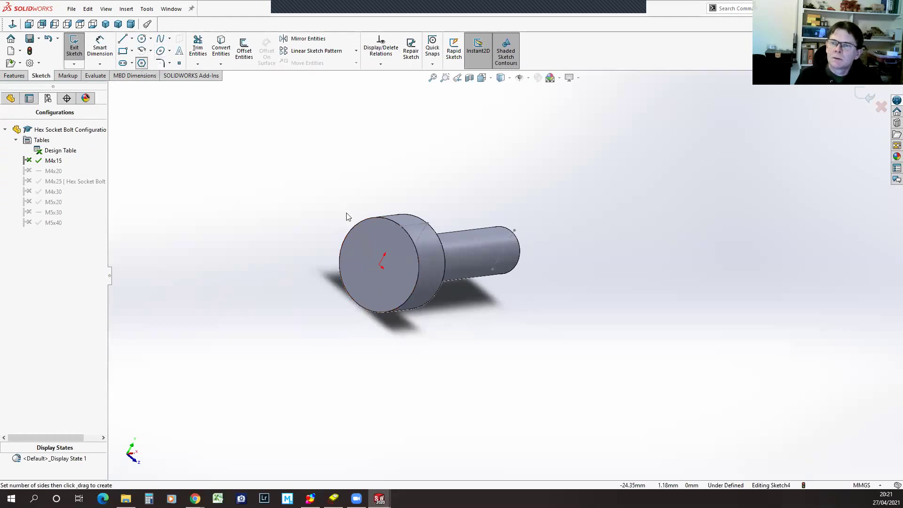
click(382, 266)
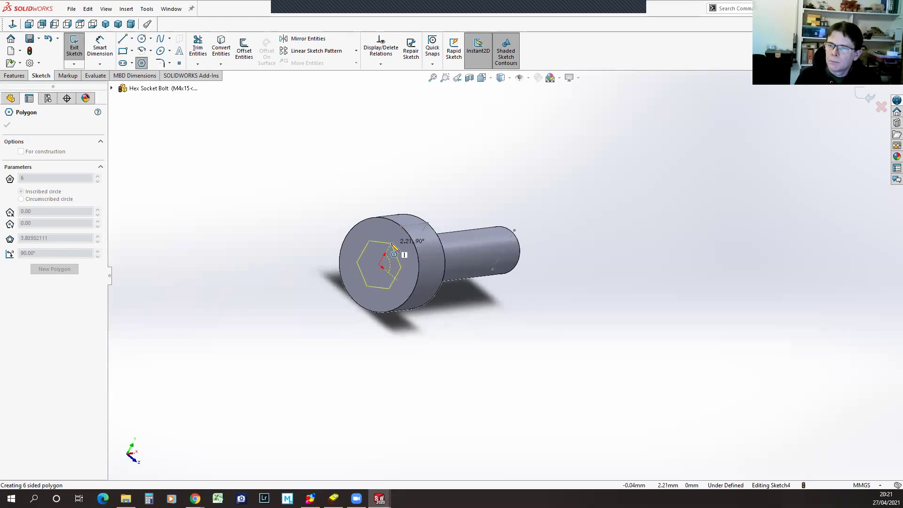
click(391, 244)
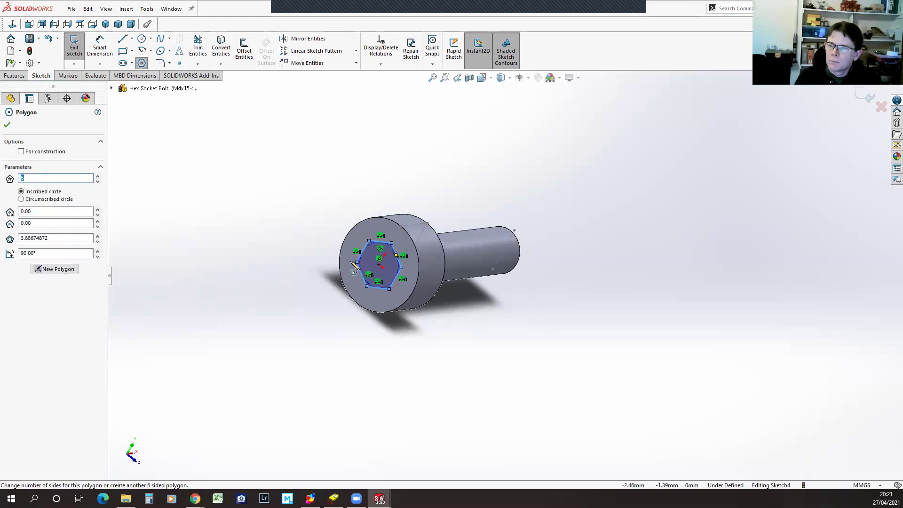
click(7, 125)
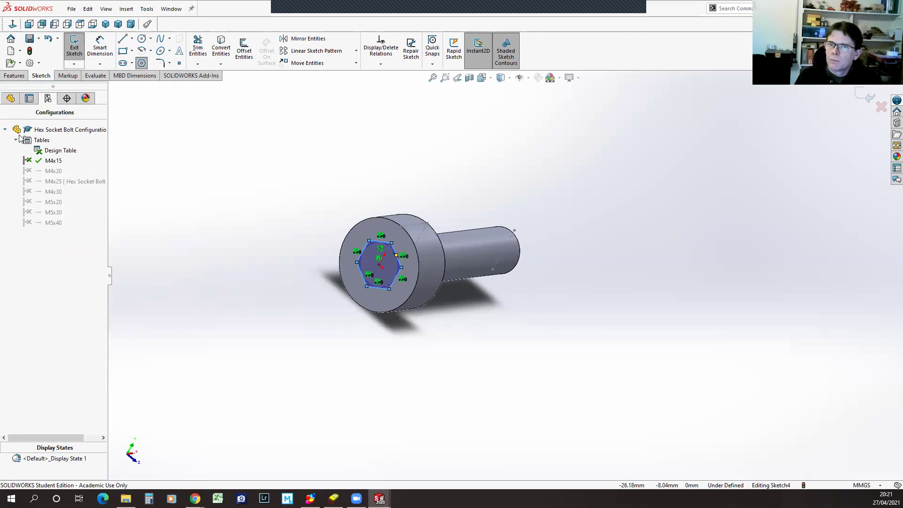
Finish the hexagon sketch and cut it 3 mm deep into the bolt head as a blind cut
click(11, 99)
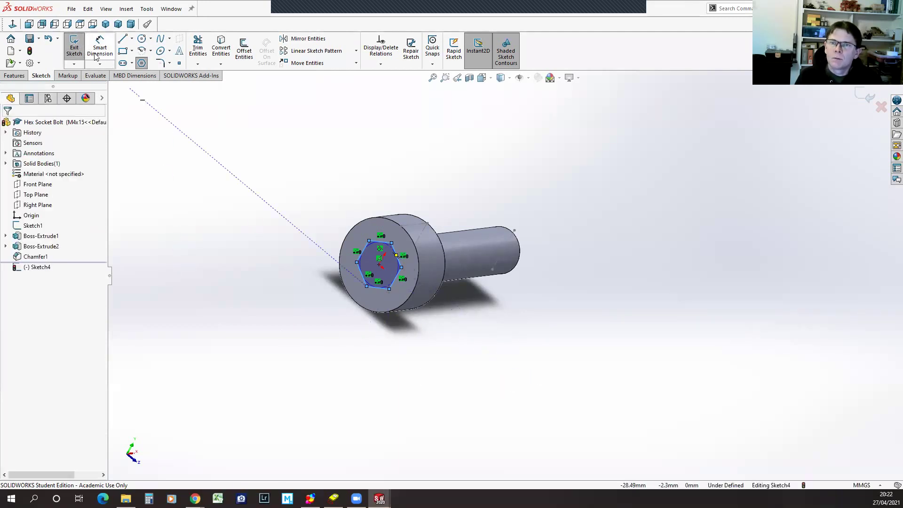
click(76, 51)
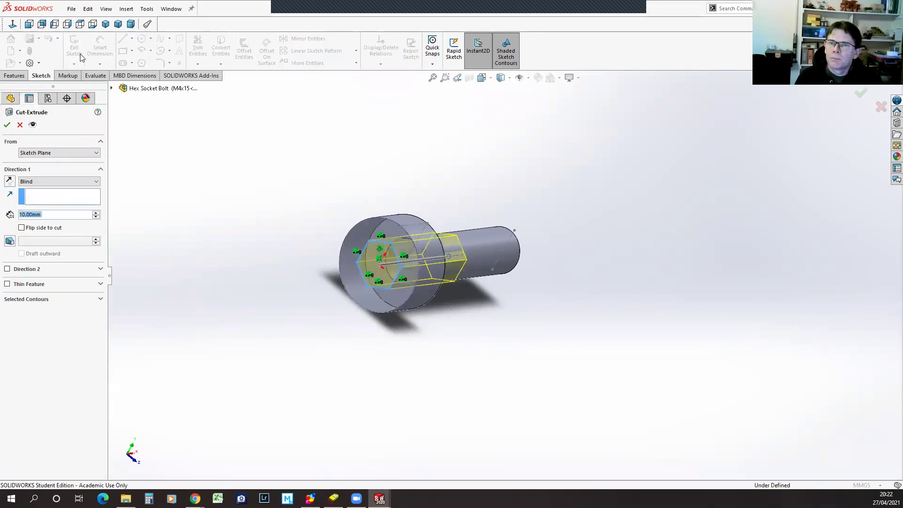
middle_drag(308, 317, 248, 312)
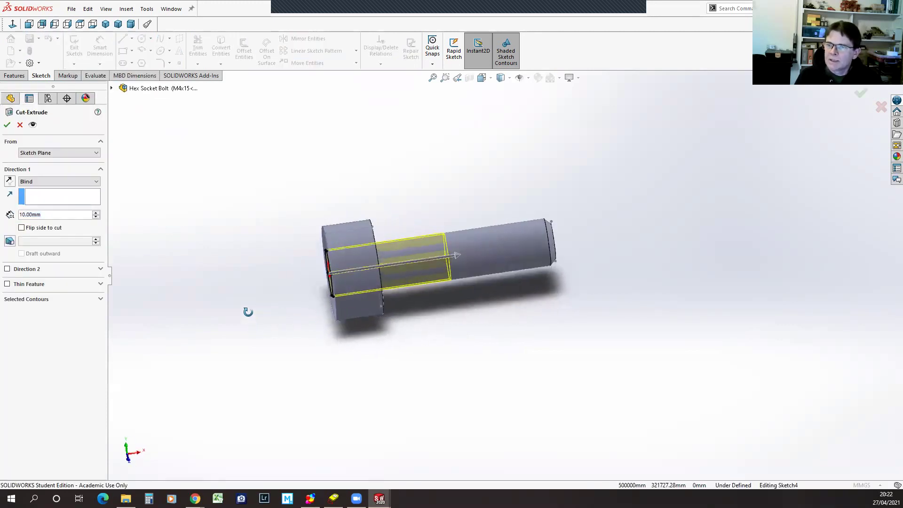
click(68, 214)
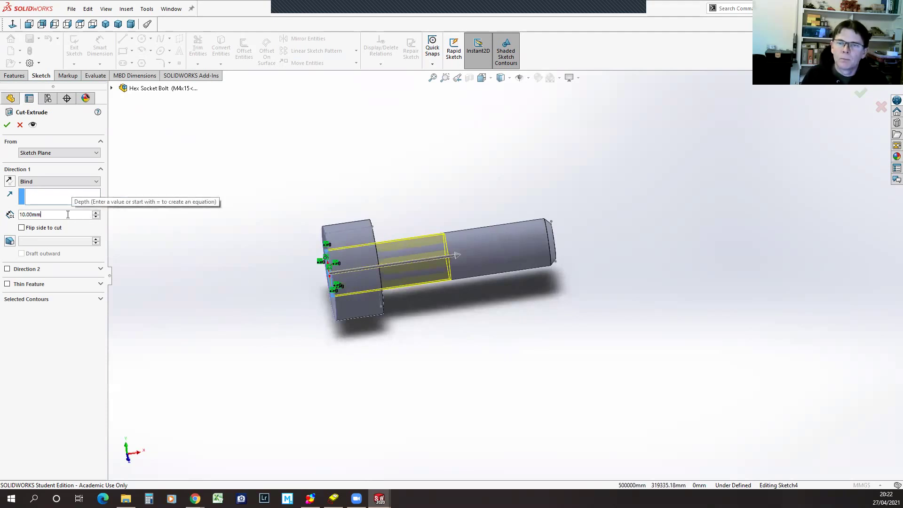
drag(68, 215, 13, 219)
text(3)
key(Return)
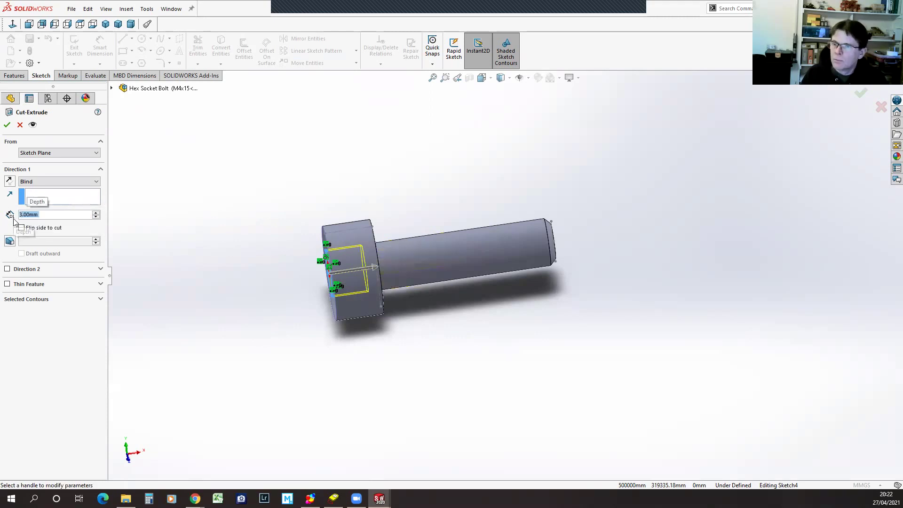
click(8, 125)
middle_drag(257, 320, 308, 306)
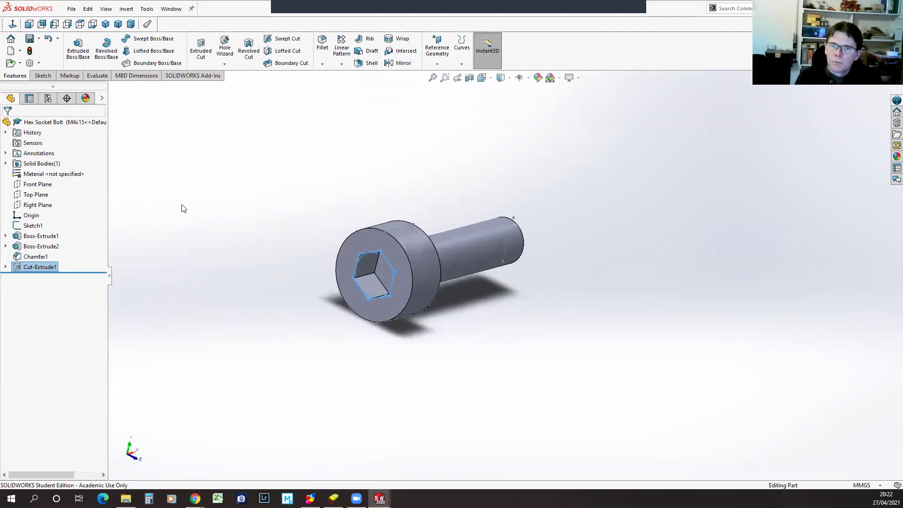
Display the dimensions of Sketch1 on the bolt and open that sketch for editing
click(17, 229)
middle_drag(617, 332, 559, 258)
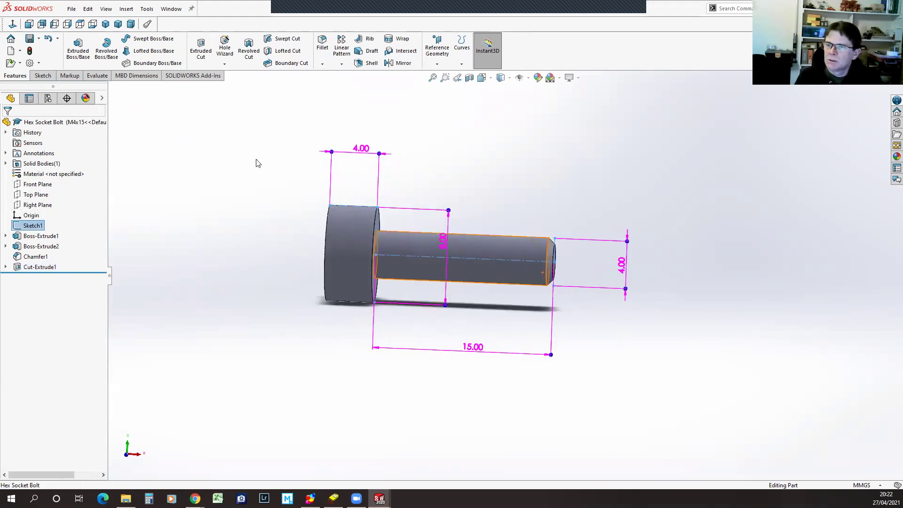
scroll(310, 203, down, 5)
middle_drag(313, 313, 344, 309)
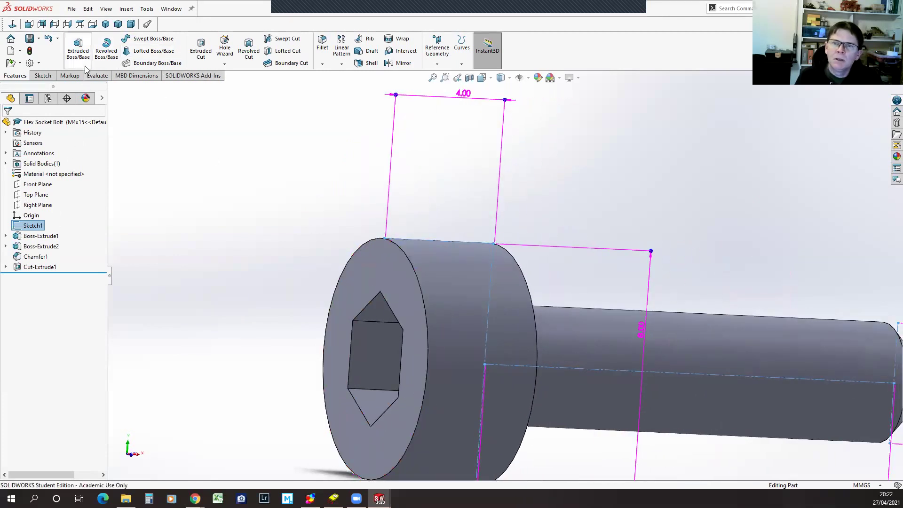
click(23, 226)
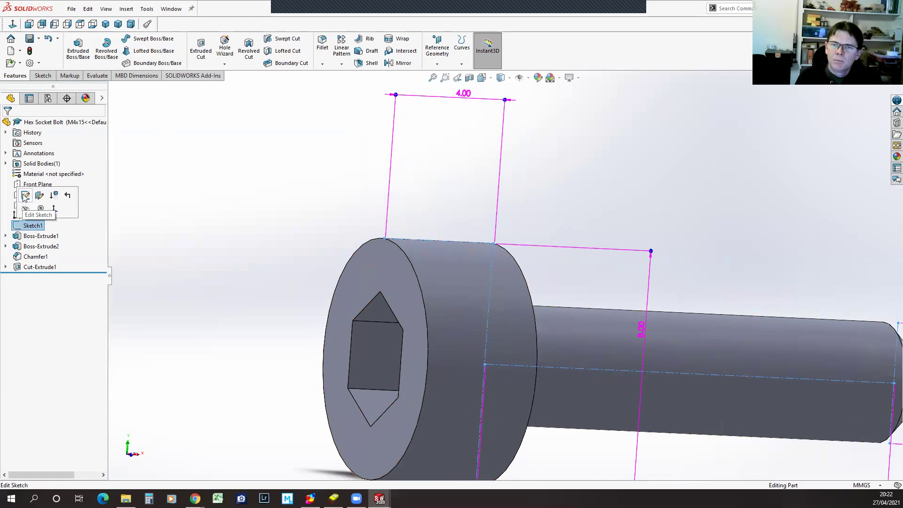
click(25, 196)
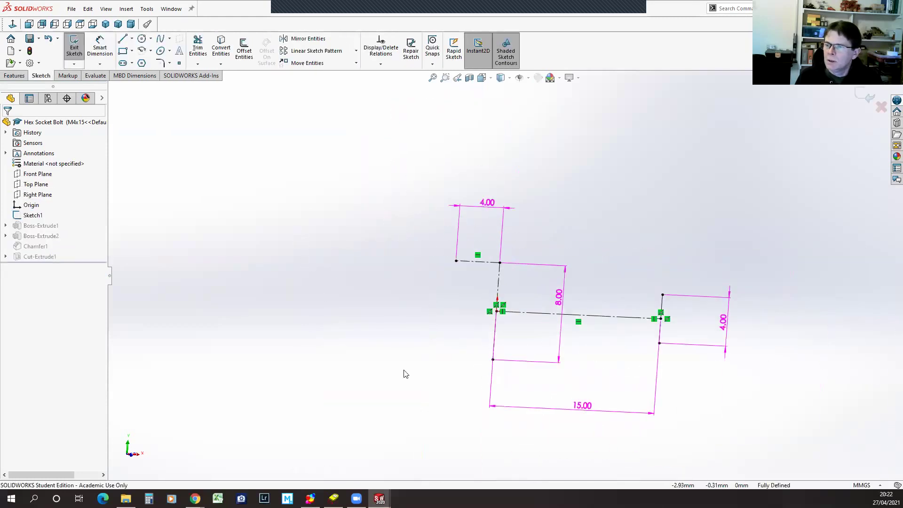
Draw connected construction lines from the origin: horizontal to the head's outer end, vertically up about 2.18 mm, and horizontally back about 2 mm
scroll(466, 293, down, 3)
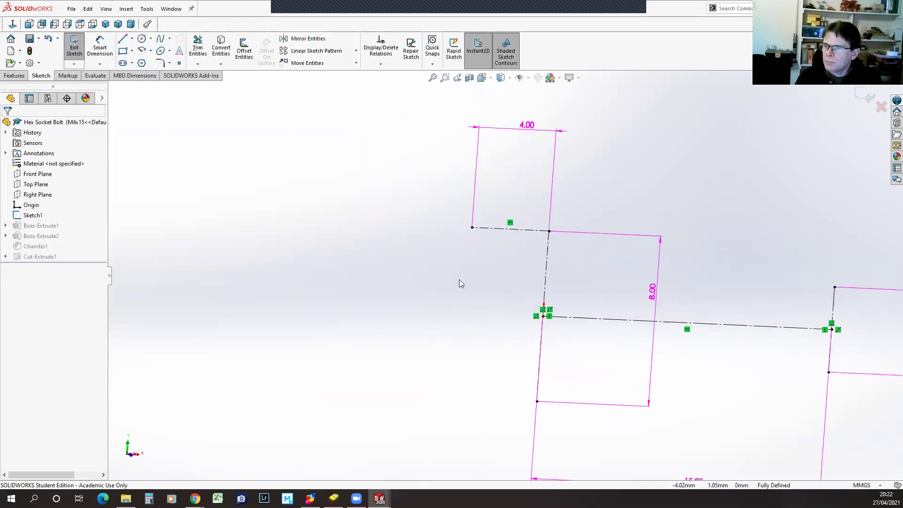
click(123, 38)
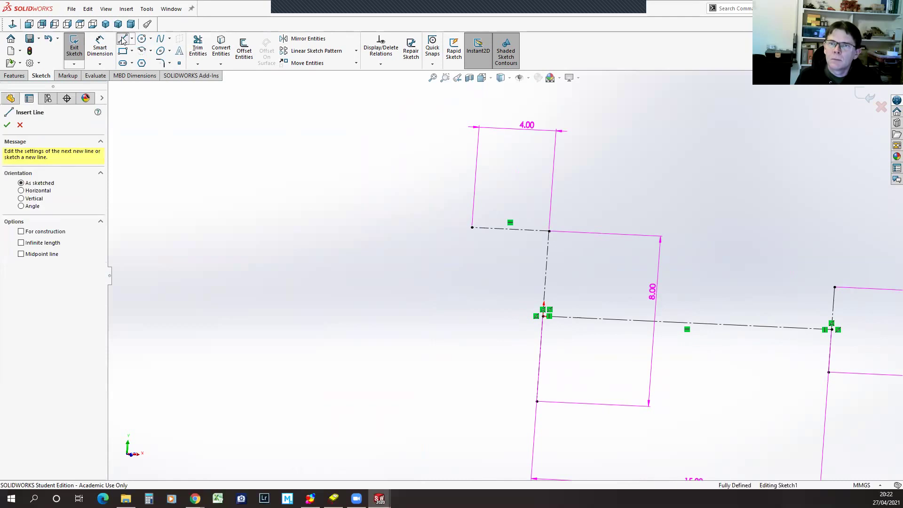
click(20, 231)
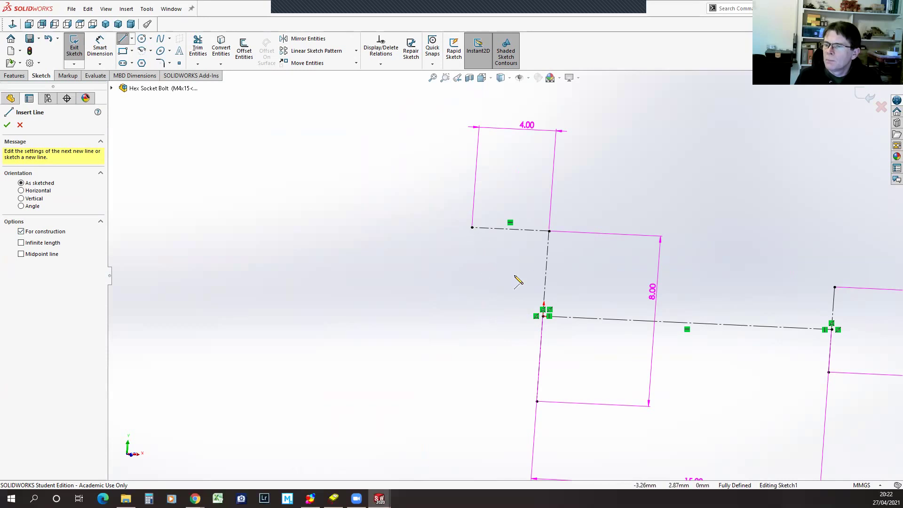
click(543, 317)
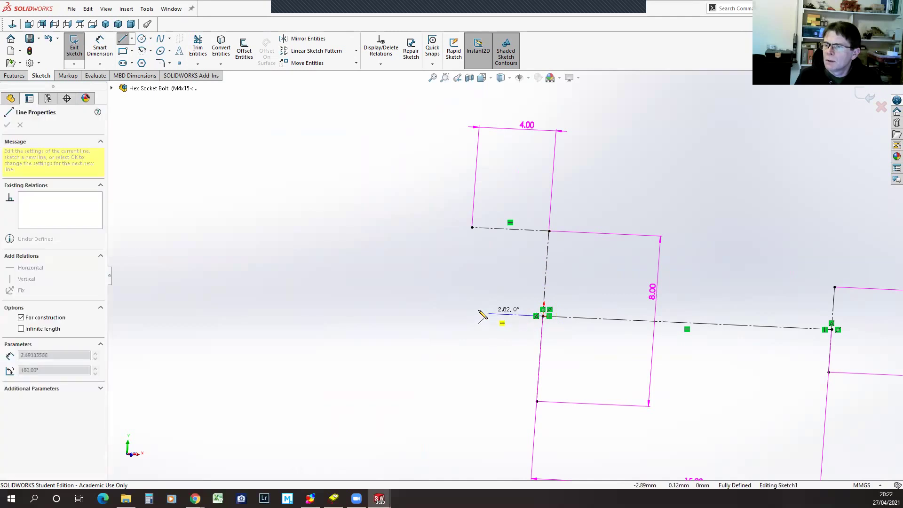
click(466, 313)
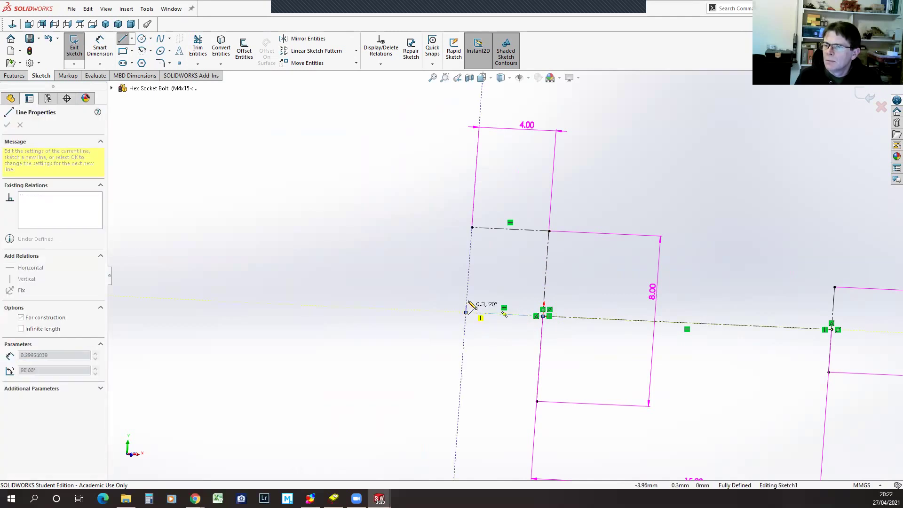
click(469, 266)
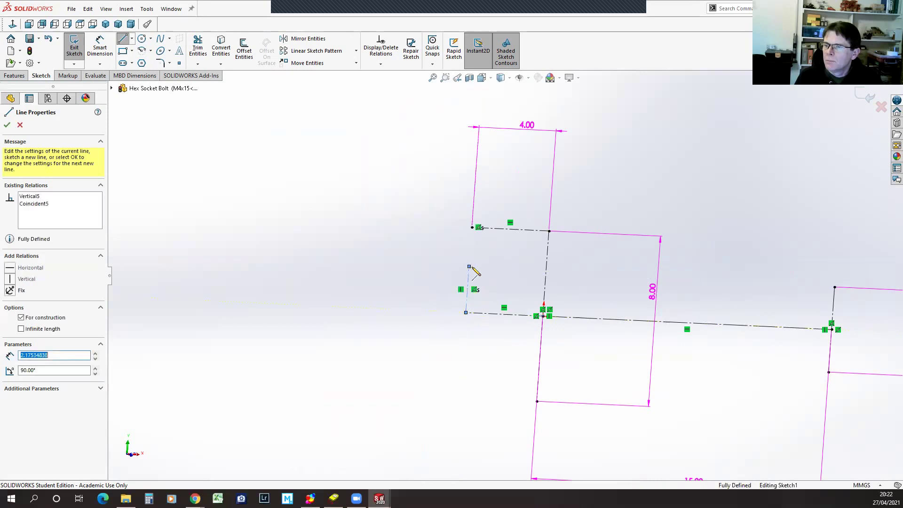
double_click(508, 268)
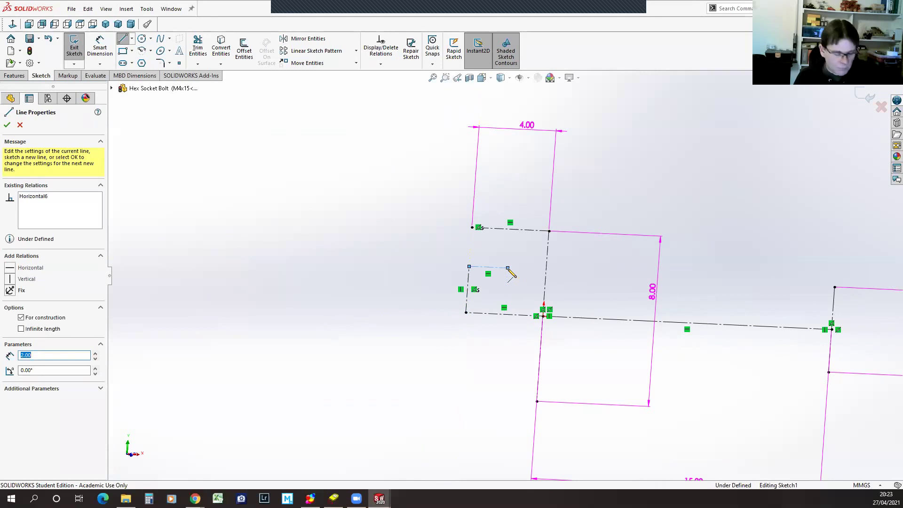
key(Escape)
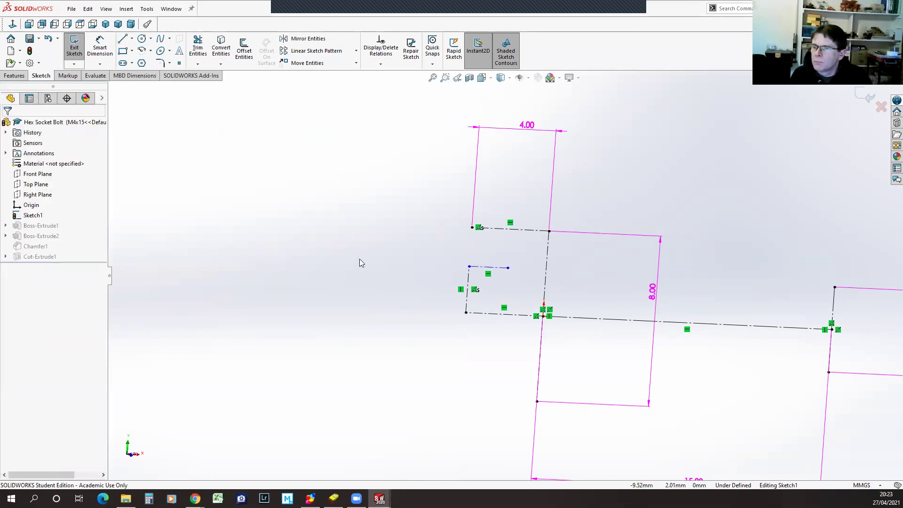
Dimension the length of the short vertical construction line and discard the socket name being entered for that dimension
click(100, 47)
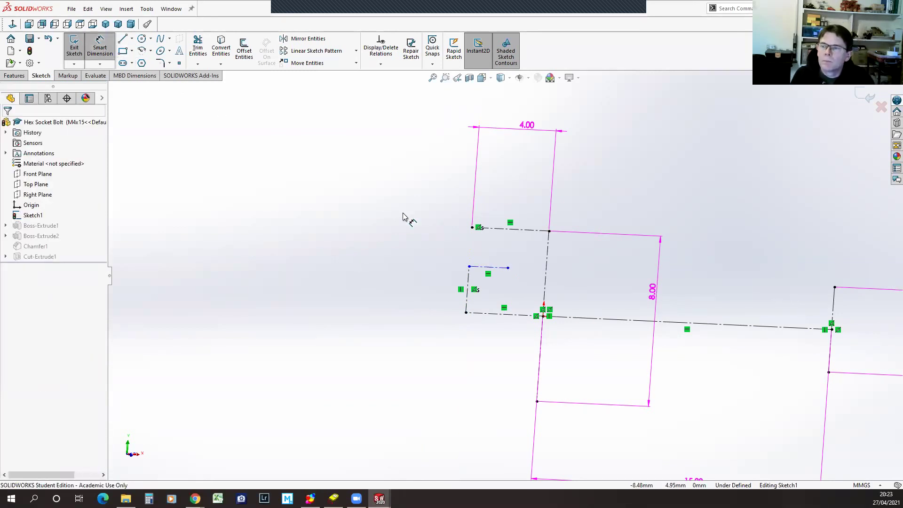
click(467, 288)
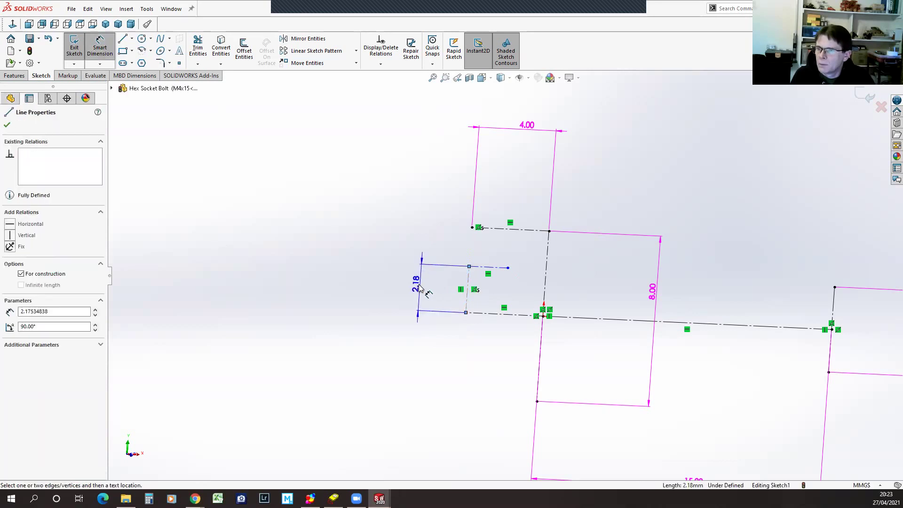
click(417, 289)
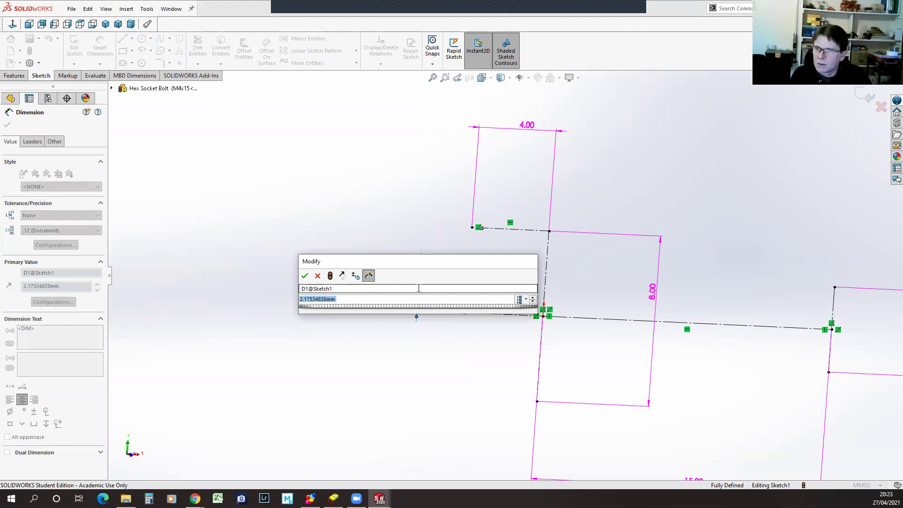
click(350, 289)
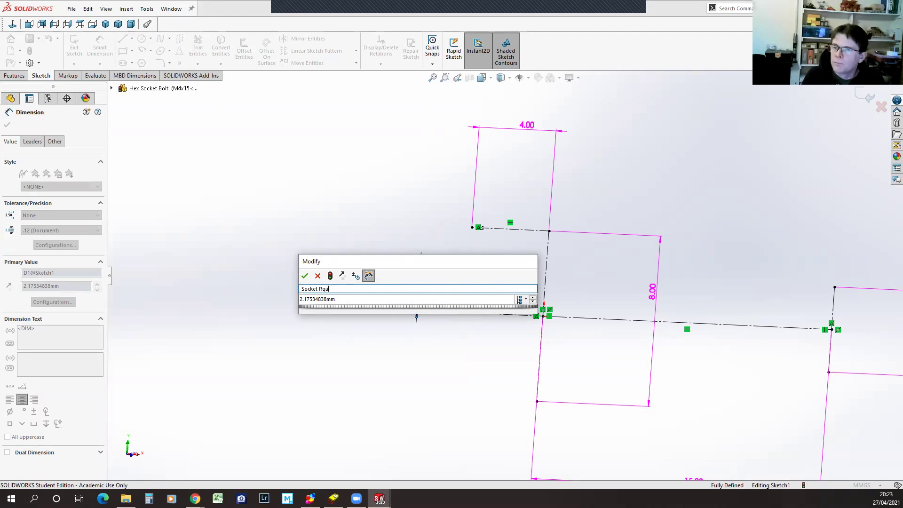
click(316, 275)
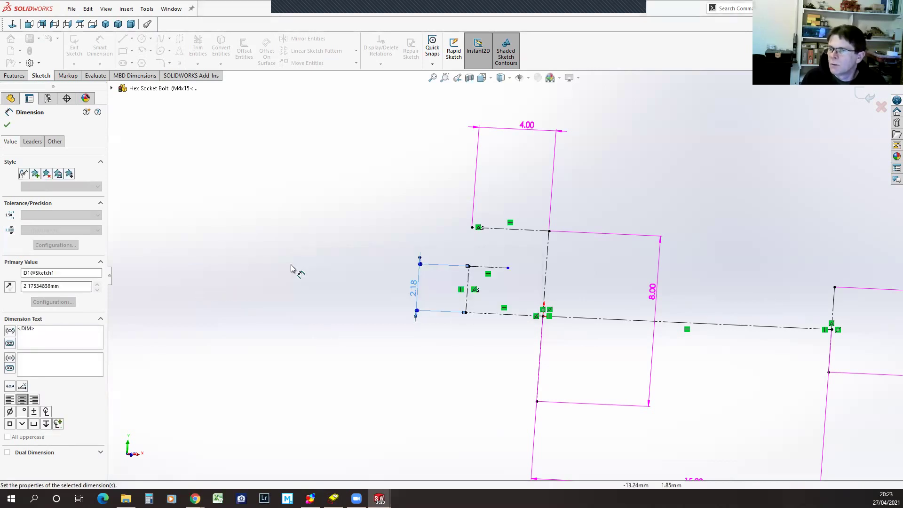
Delete the short vertical construction line and draw a vertical line about 1.66 mm long down from the short upper horizontal line's outer end
click(468, 301)
key(Delete)
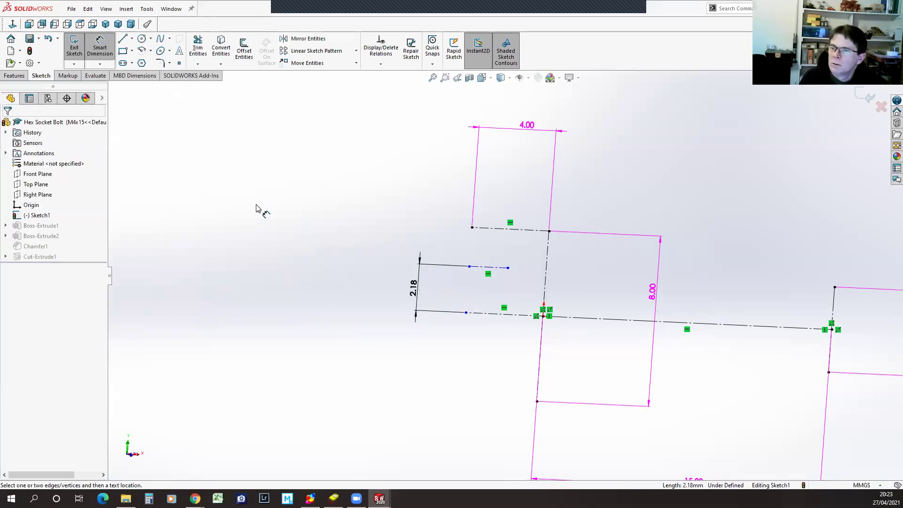
click(123, 38)
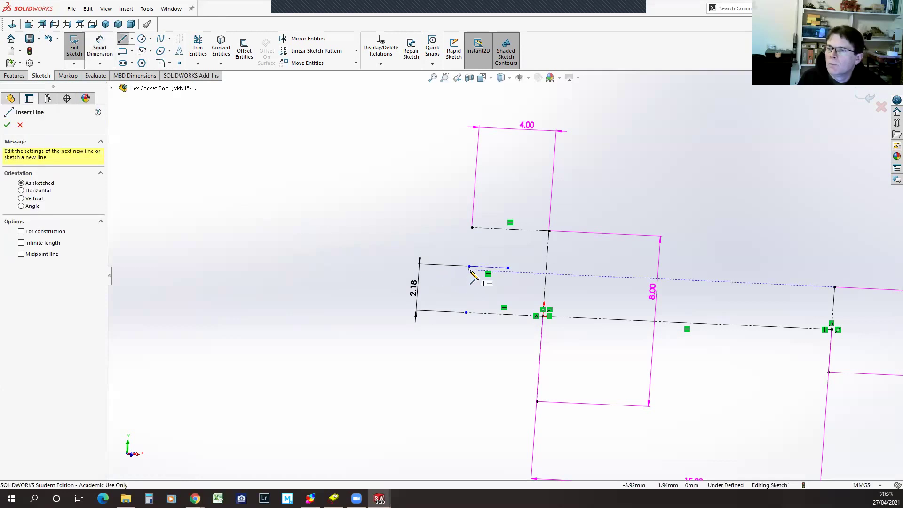
click(469, 267)
click(467, 312)
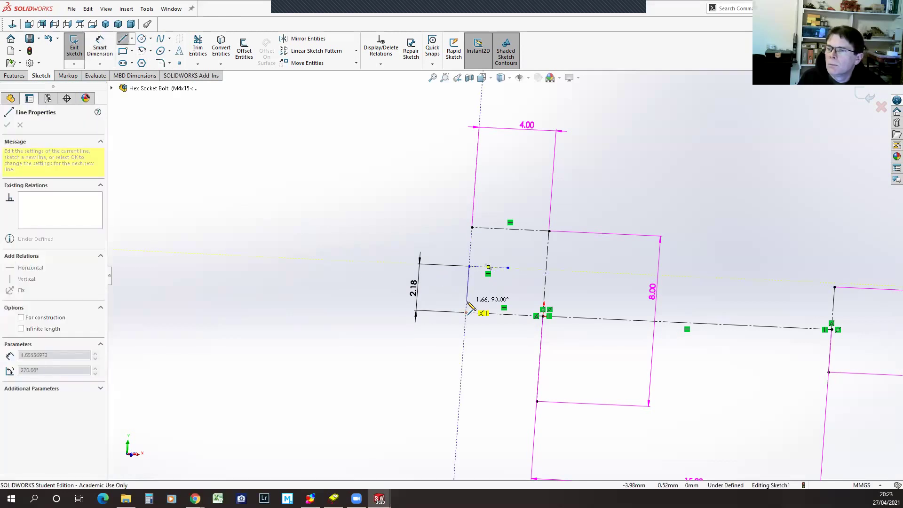
click(467, 311)
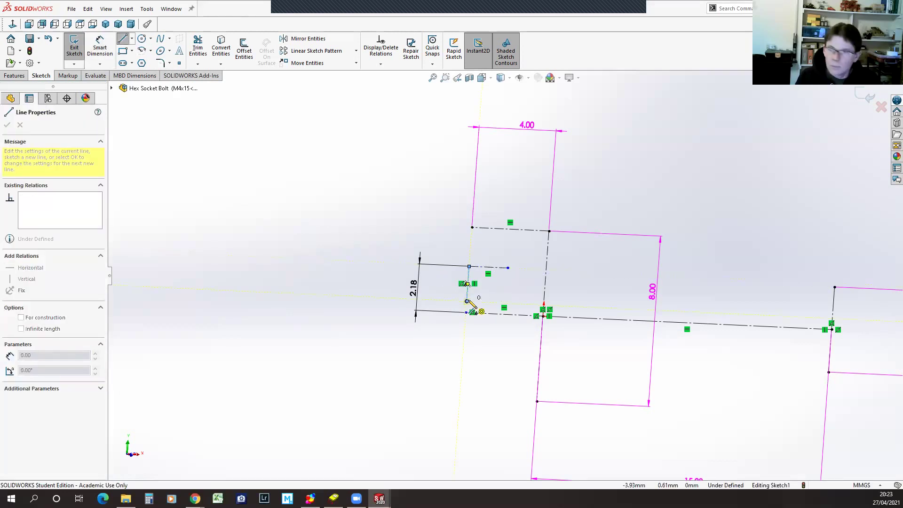
key(Escape)
Make the new vertical line's midpoint coincident with the outer end of the horizontal construction line from the origin
click(467, 287)
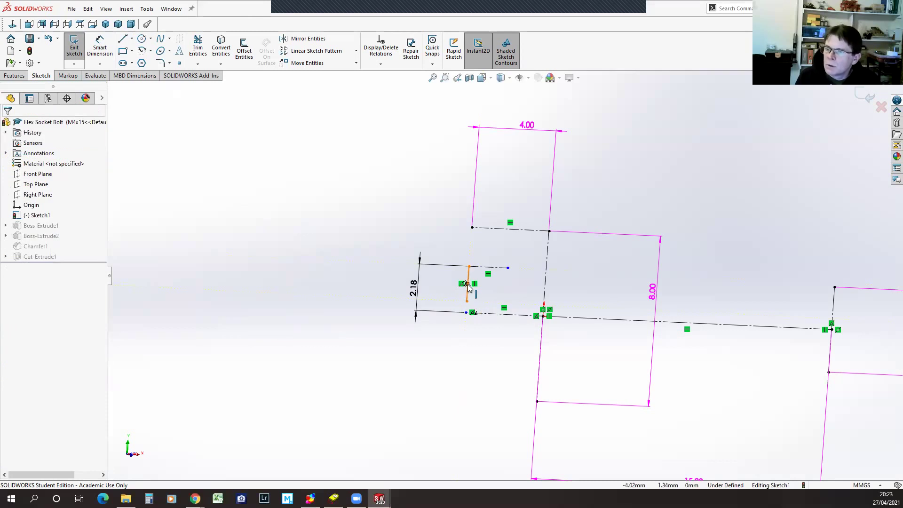
click(467, 287)
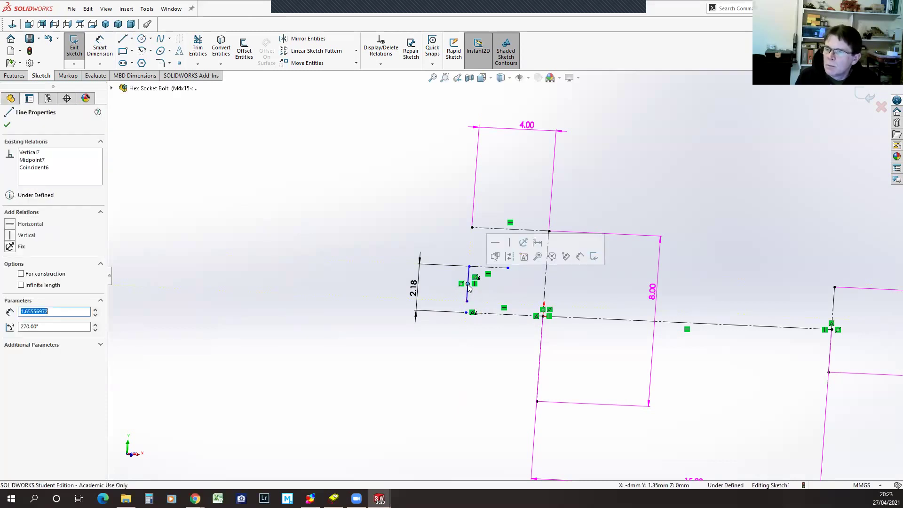
click(466, 313)
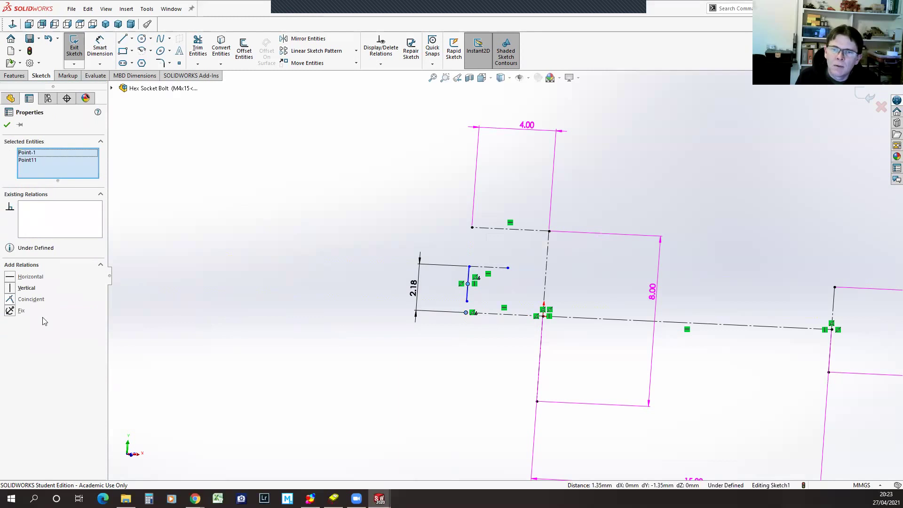
click(11, 300)
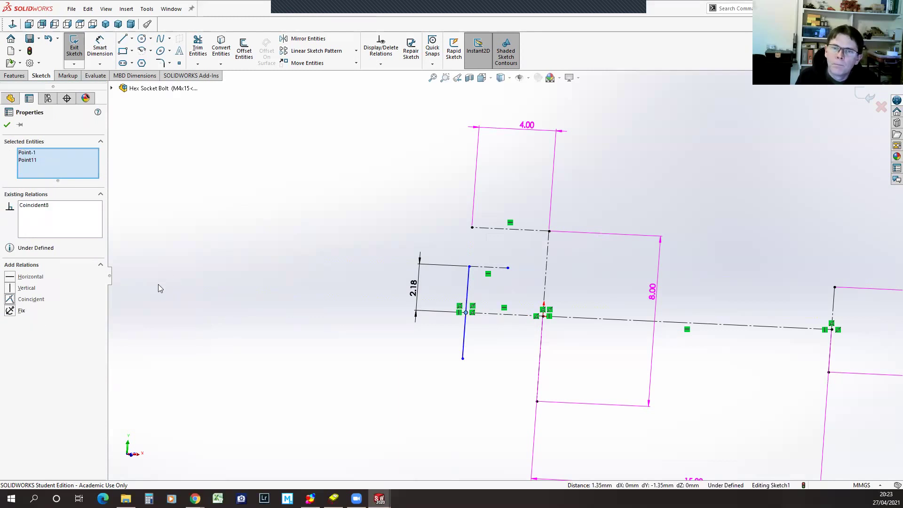
click(7, 125)
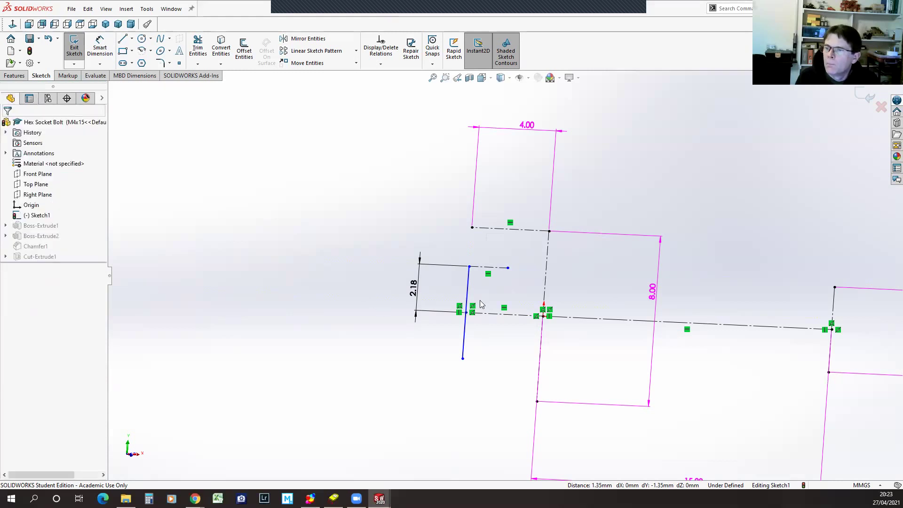
Convert the vertical line to construction geometry and delete the 2.18 mm dimension beside it
click(467, 292)
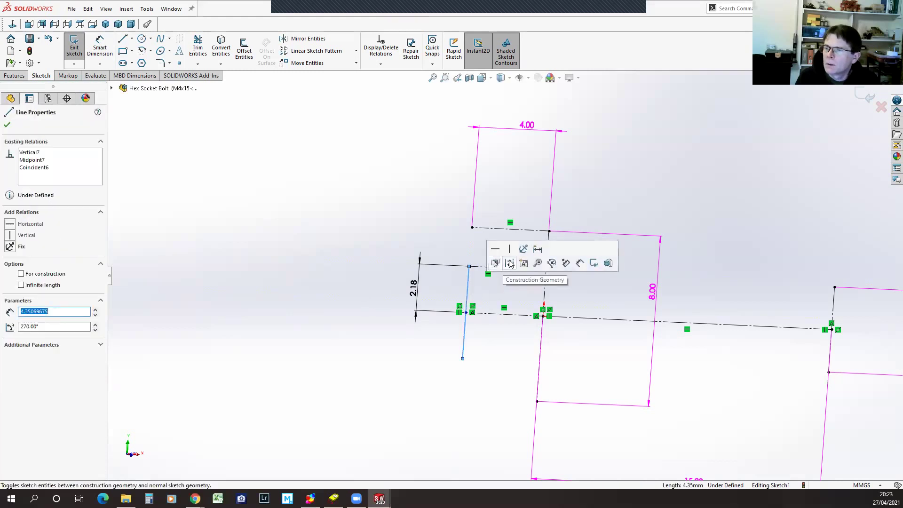
click(510, 263)
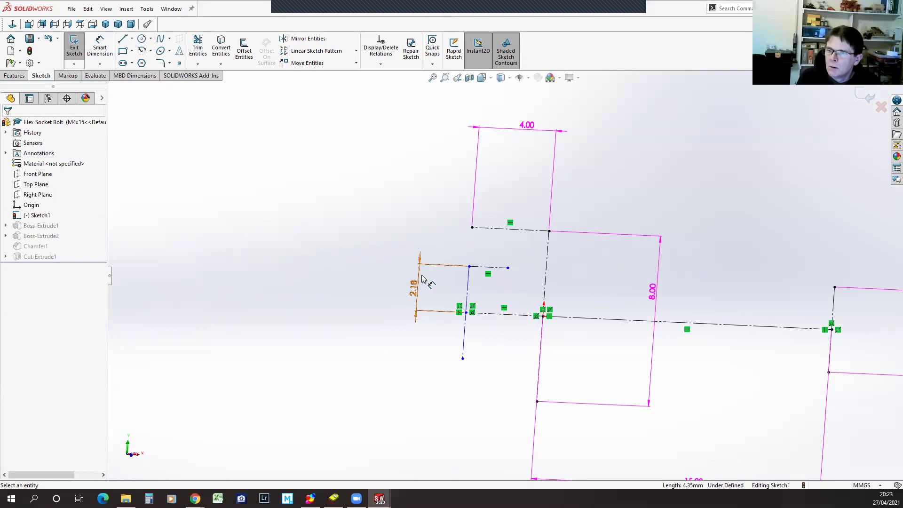
click(414, 287)
key(Delete)
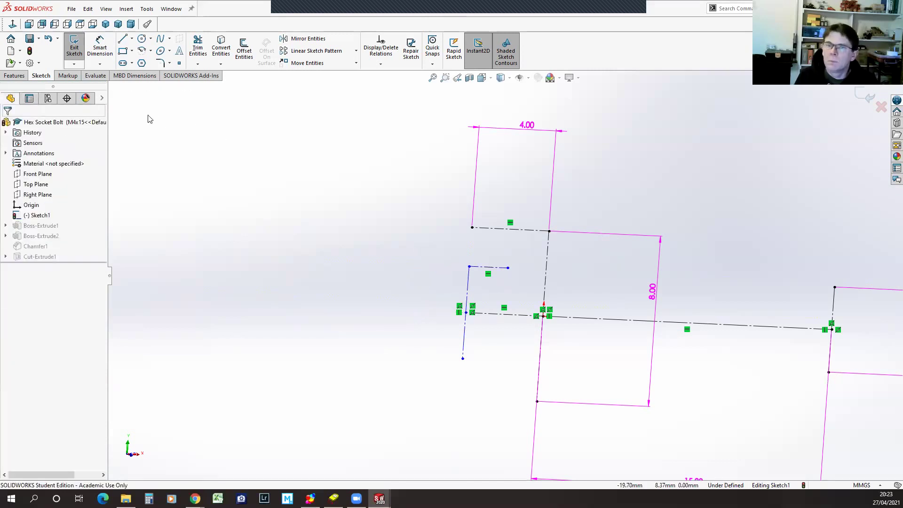
Dimension the length of the vertical construction line at the bolt head's outer face and name the dimension Socket Size
click(100, 47)
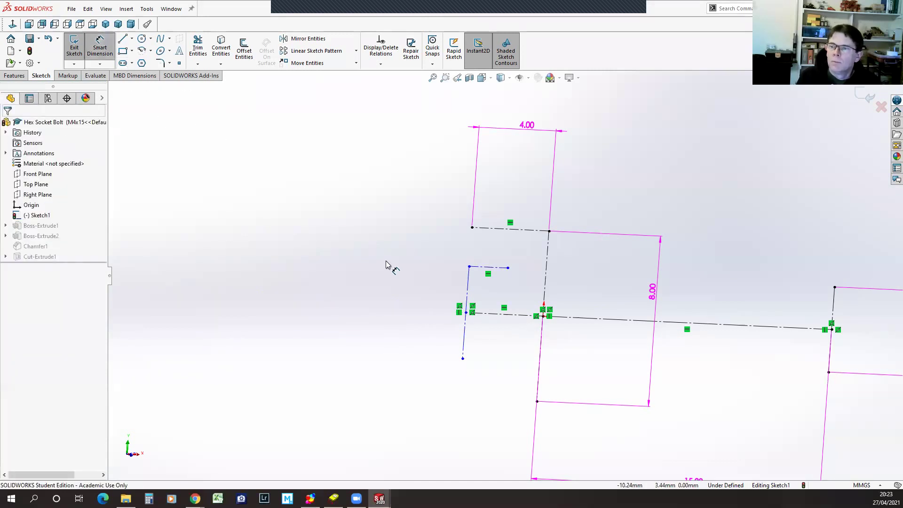
click(467, 294)
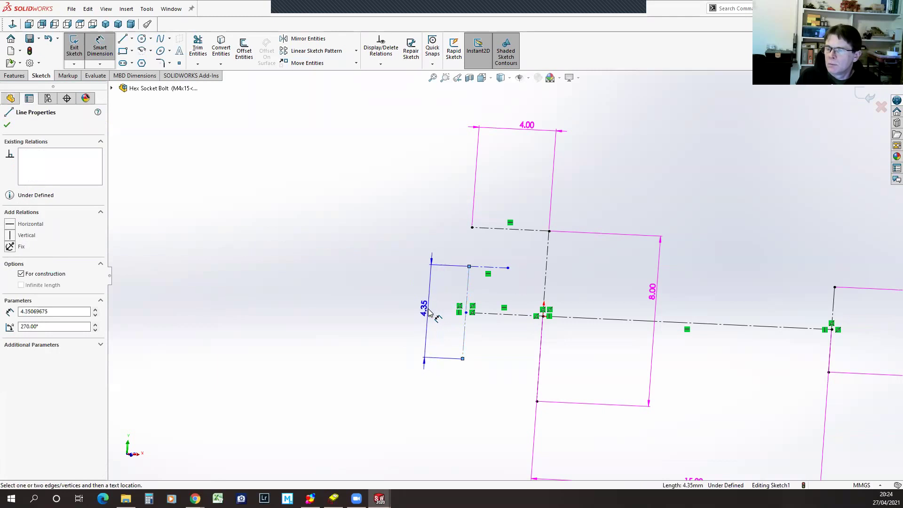
click(427, 308)
click(429, 309)
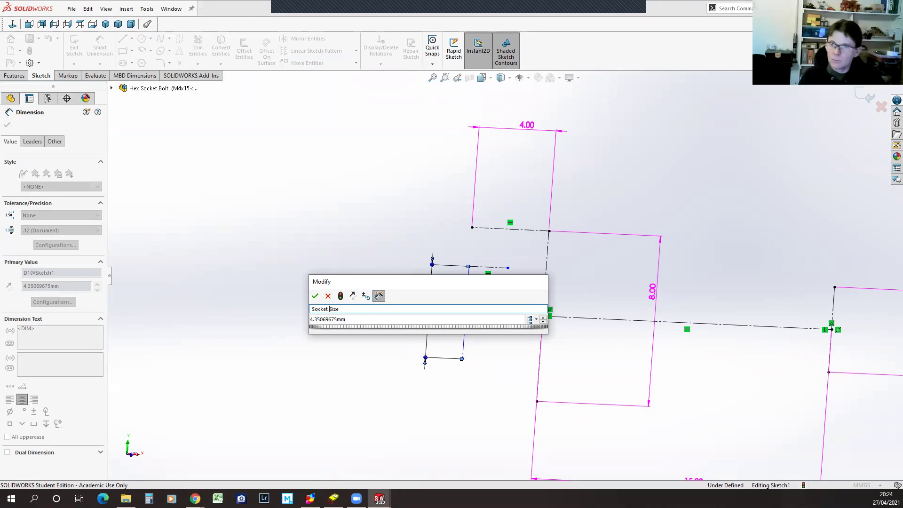
click(314, 295)
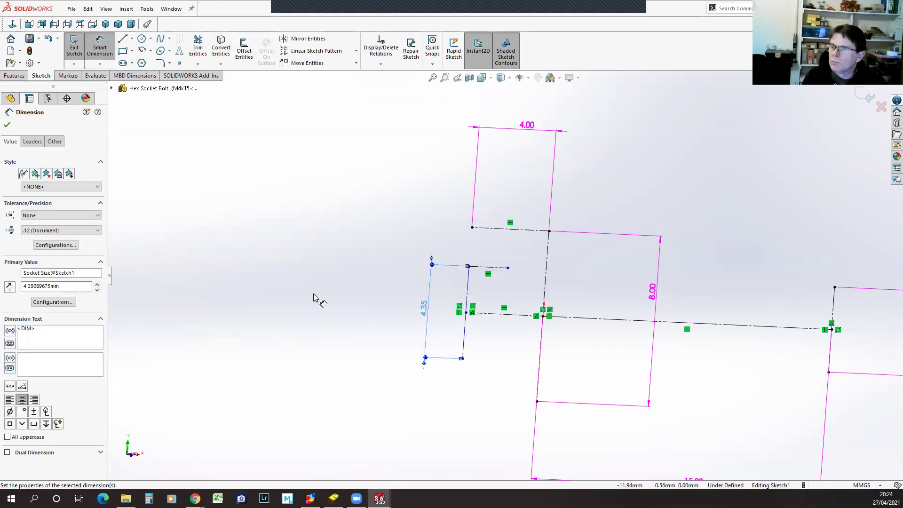
Dimension the short horizontal construction line at the socket line's upper end, name it Socket Depth, and exit the sketch
click(495, 260)
click(493, 252)
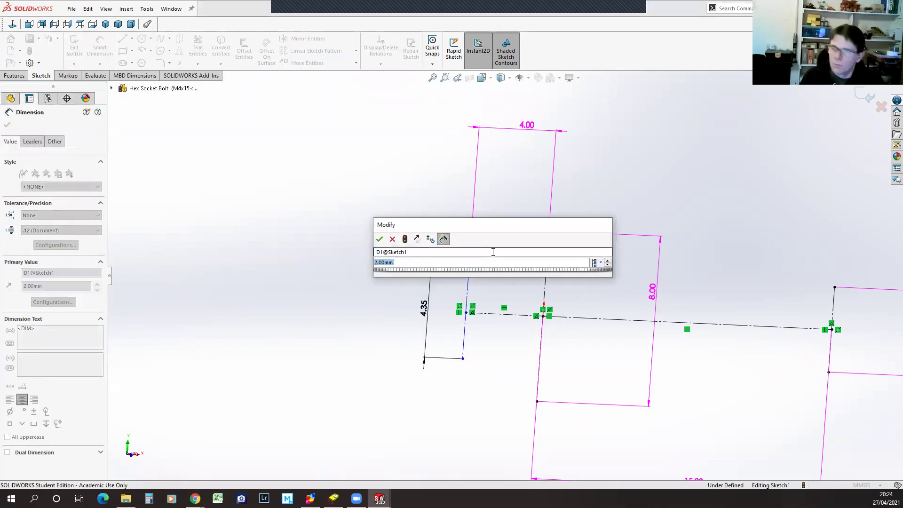
click(412, 251)
text(S)
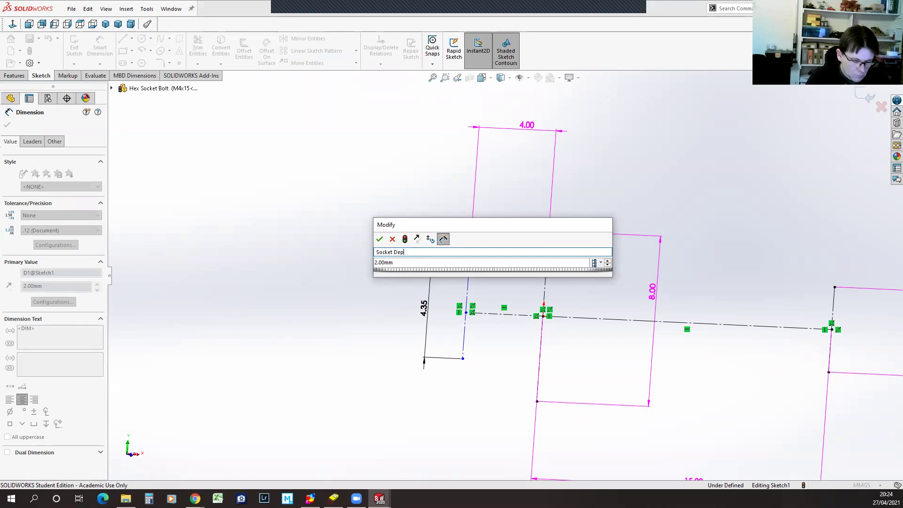
click(379, 239)
click(100, 47)
click(73, 44)
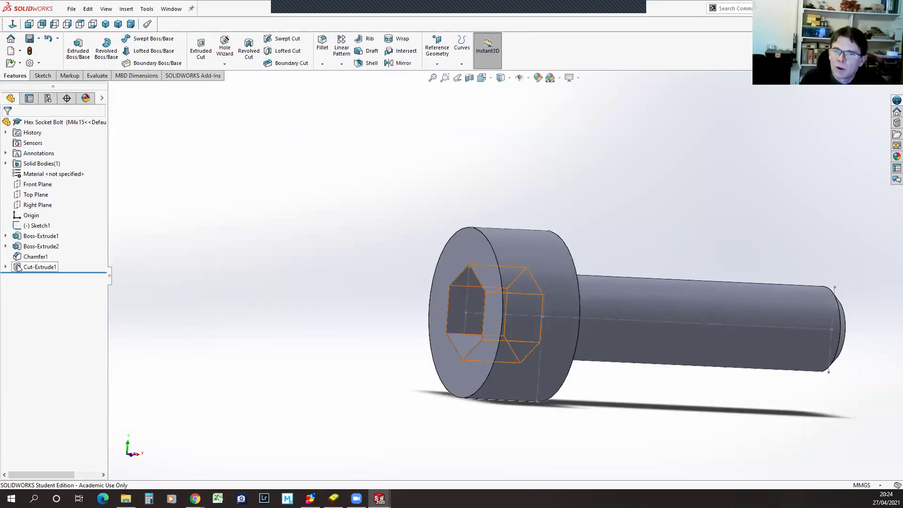
Edit the Cut-Extrude1 sketch so one hexagon side's midpoint is coincident with the Socket Size line's upper endpoint, and exit the sketch
click(17, 267)
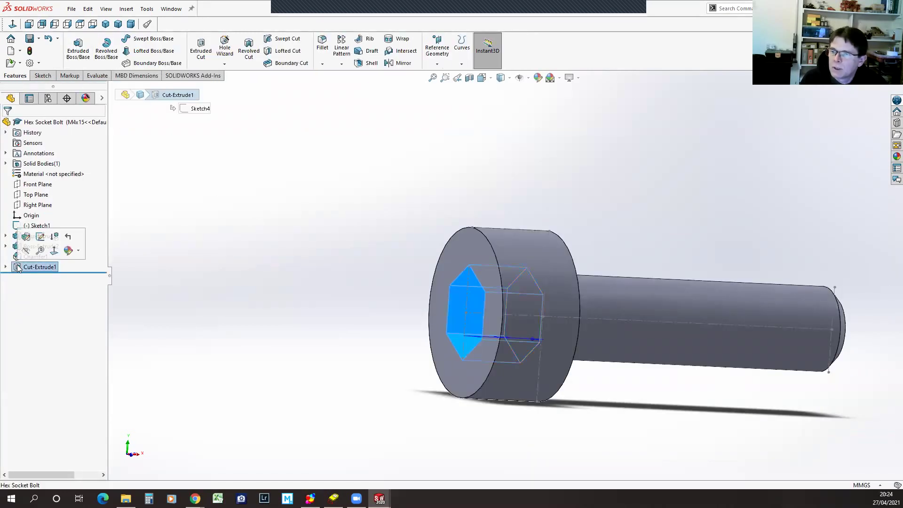
click(40, 236)
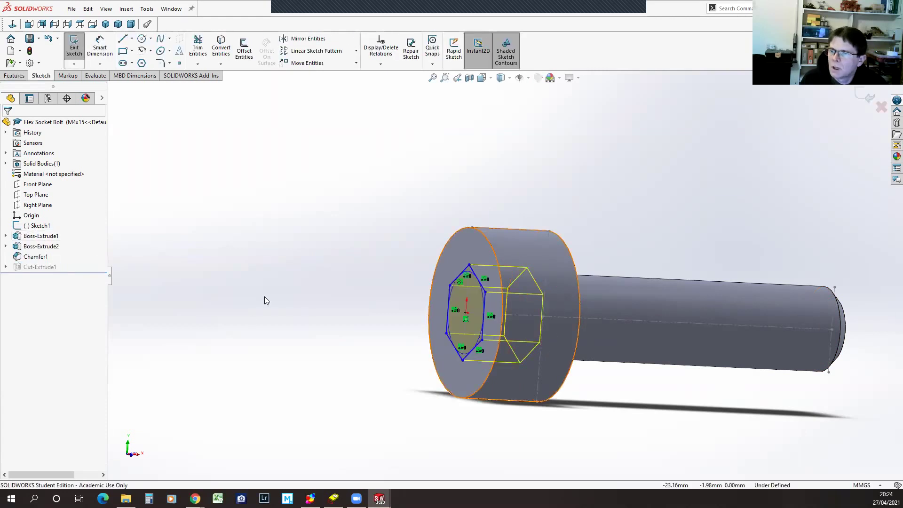
scroll(489, 293, down, 5)
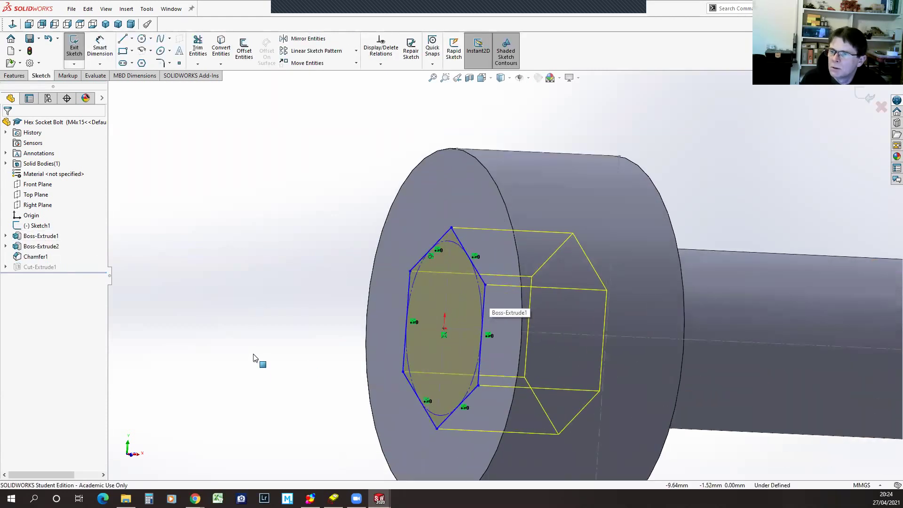
middle_drag(254, 346, 263, 344)
scroll(263, 343, up, 5)
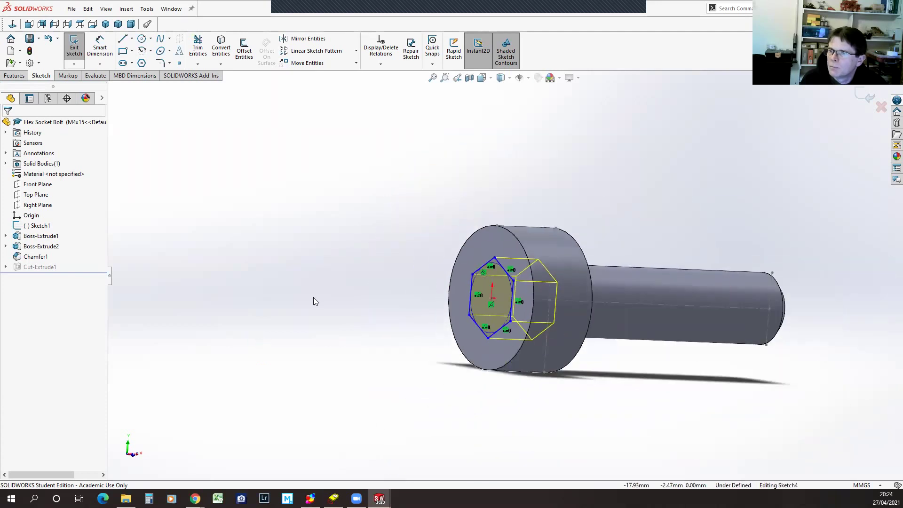
scroll(539, 298, down, 5)
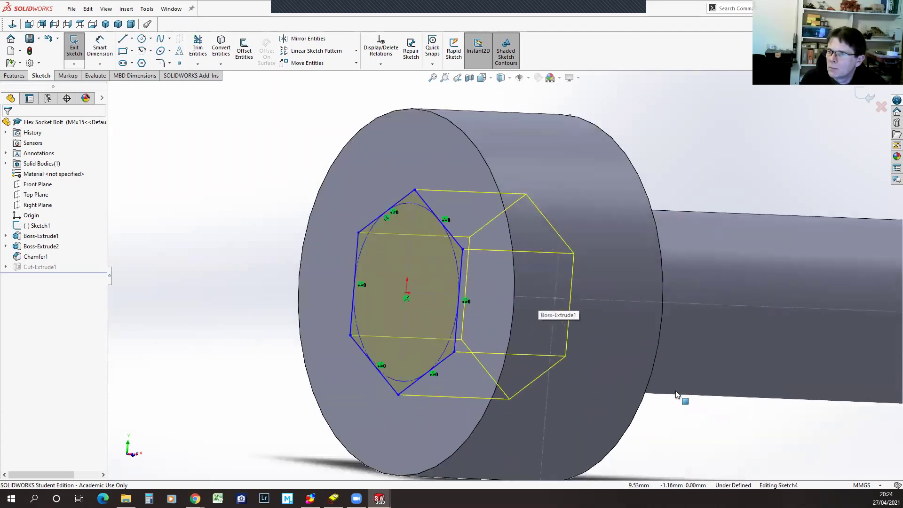
middle_drag(718, 429, 661, 415)
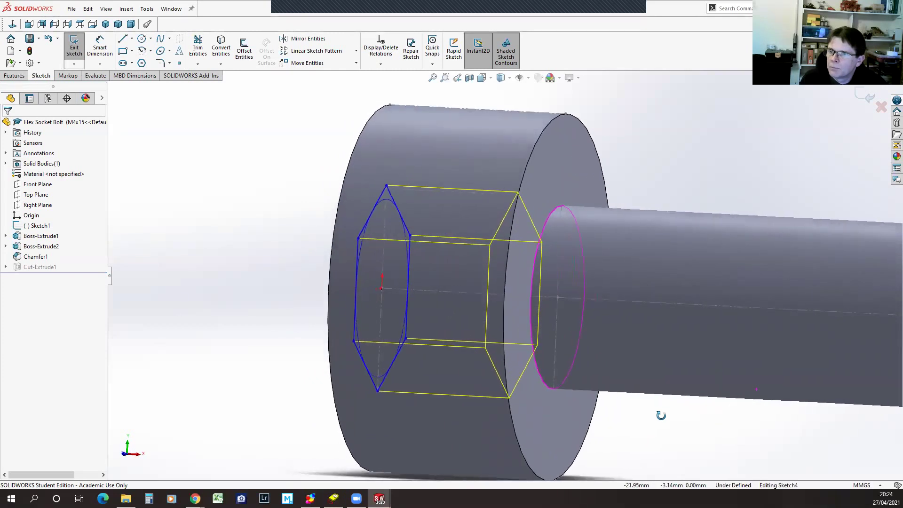
scroll(661, 415, down, 1)
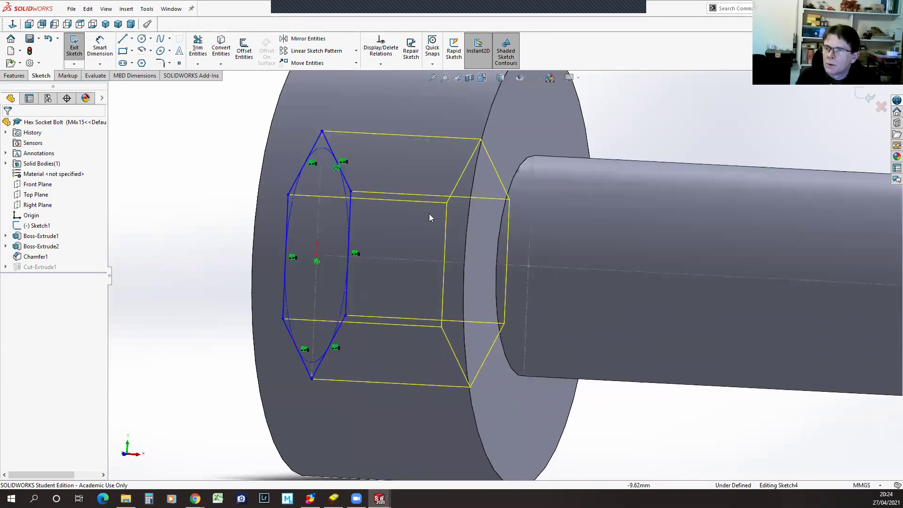
click(306, 165)
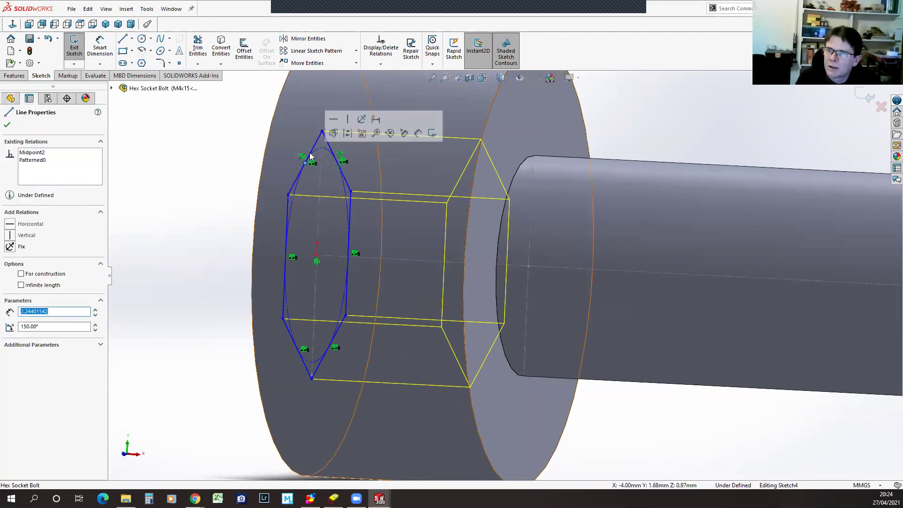
click(321, 135)
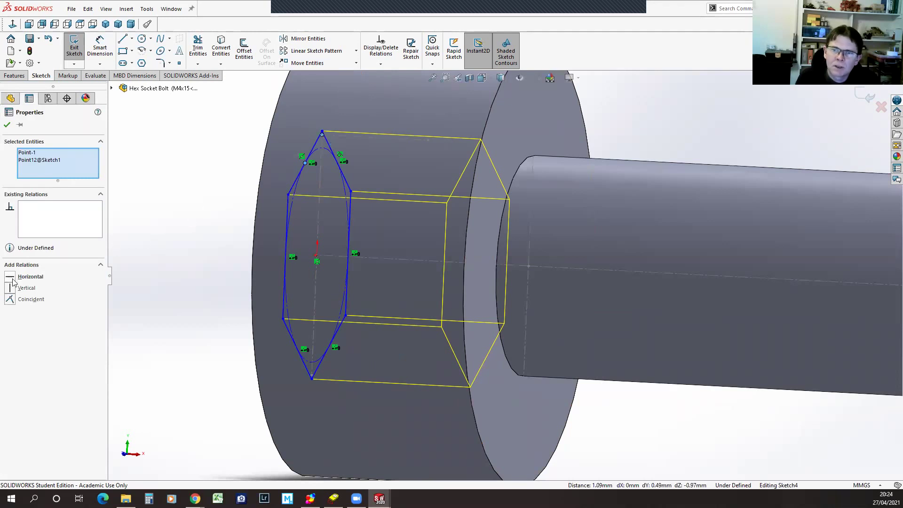
click(10, 299)
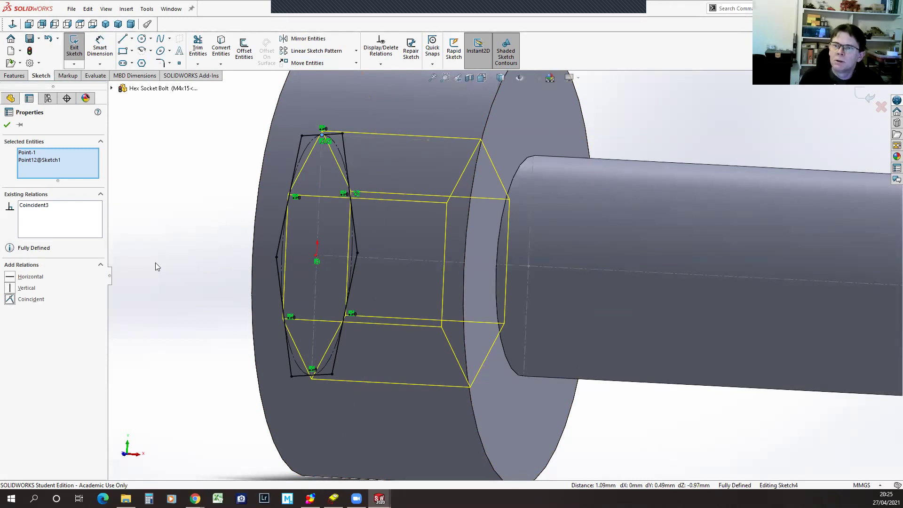
mouse_move(152, 263)
middle_down()
mouse_move(176, 259)
mouse_move(194, 268)
middle_up()
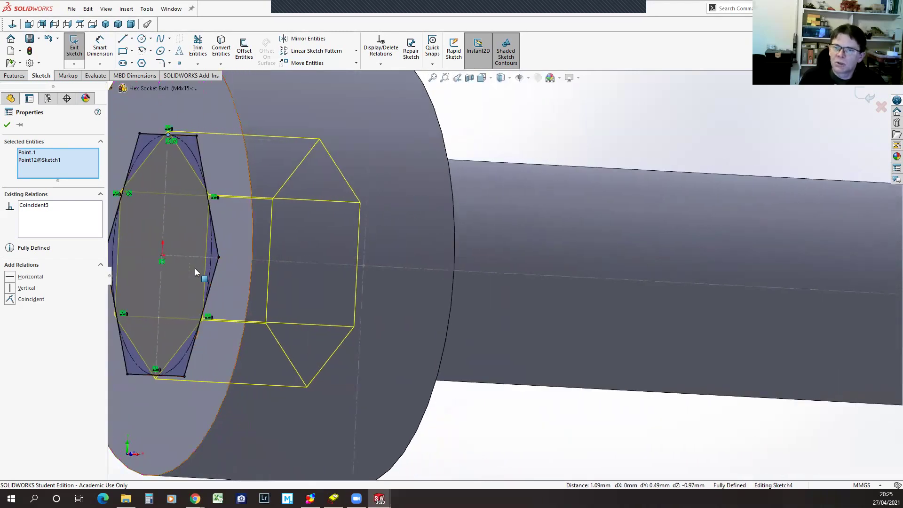
key(f)
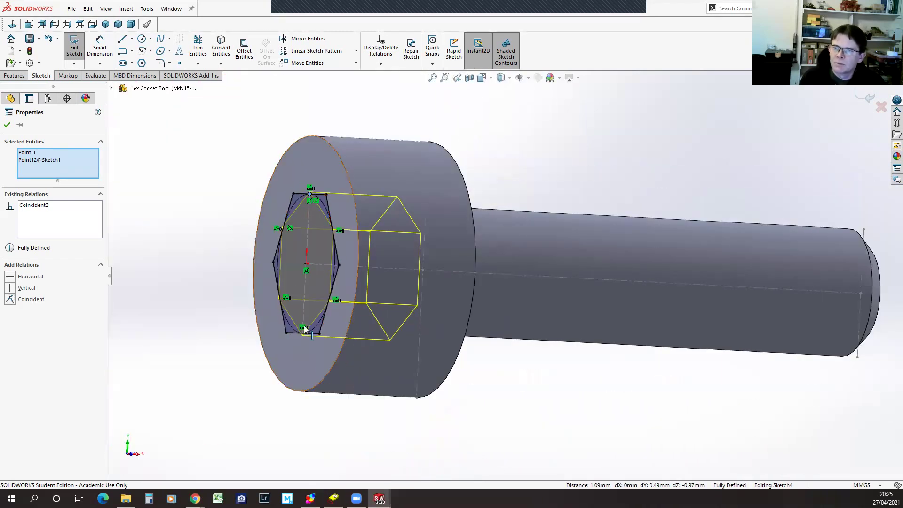
click(7, 125)
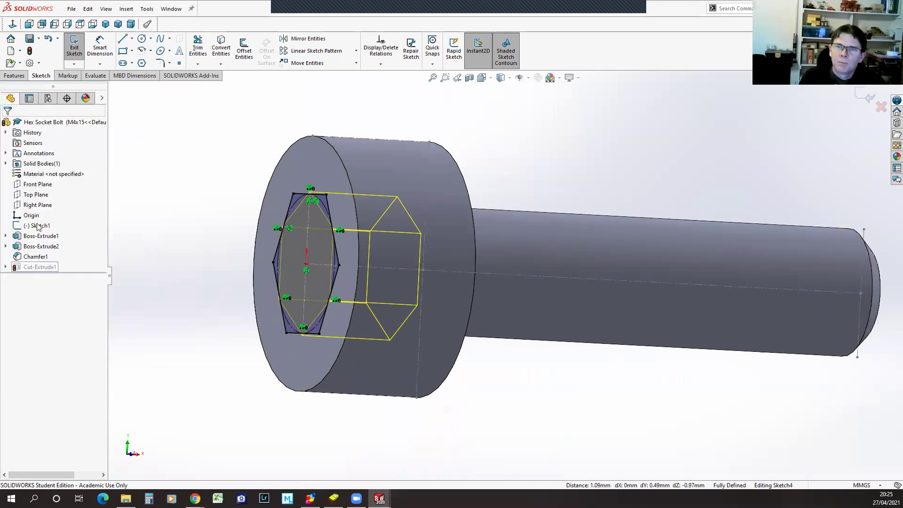
click(71, 47)
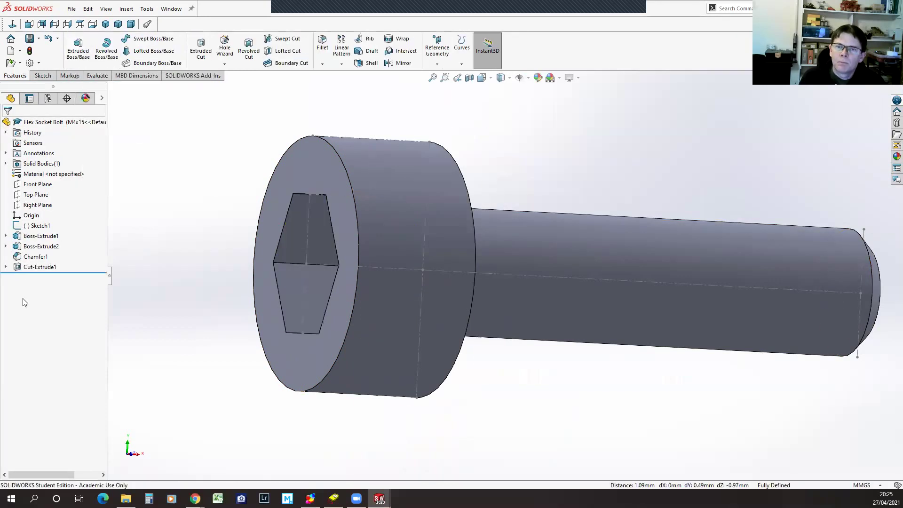
Change the hex socket cut's end condition to Up To Vertex at the Socket Depth line's inner endpoint and save the part
click(18, 267)
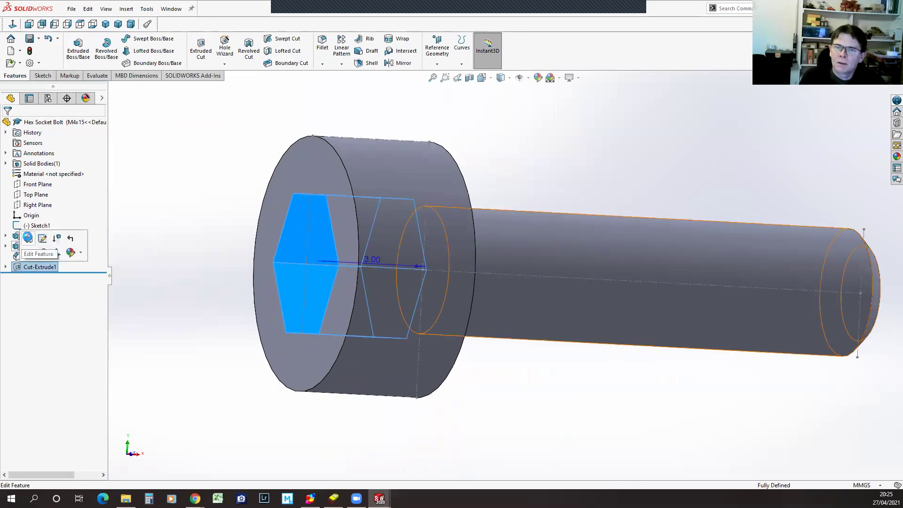
click(28, 238)
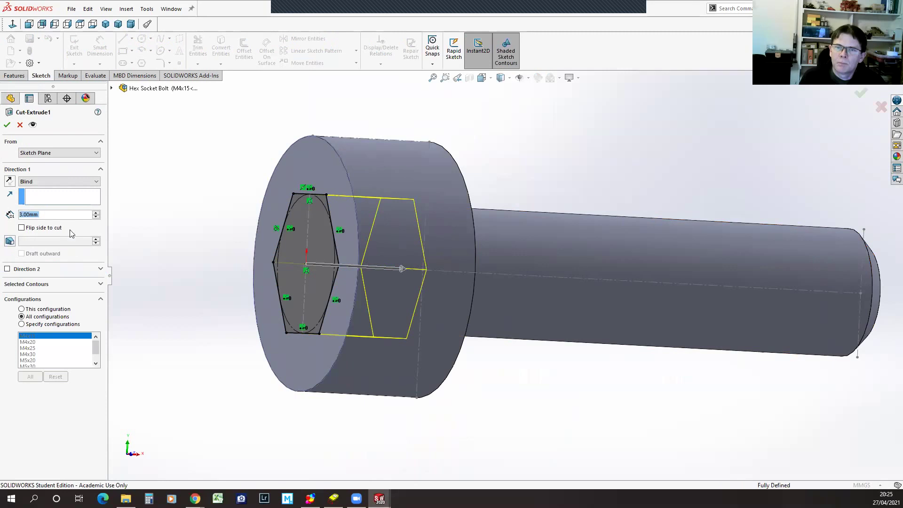
mouse_move(484, 356)
middle_down()
mouse_move(459, 369)
mouse_move(421, 298)
middle_up()
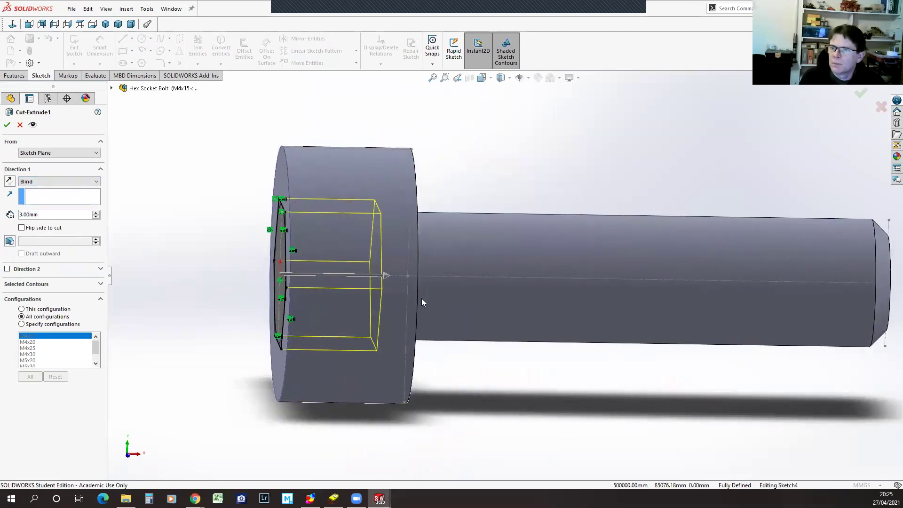
click(346, 206)
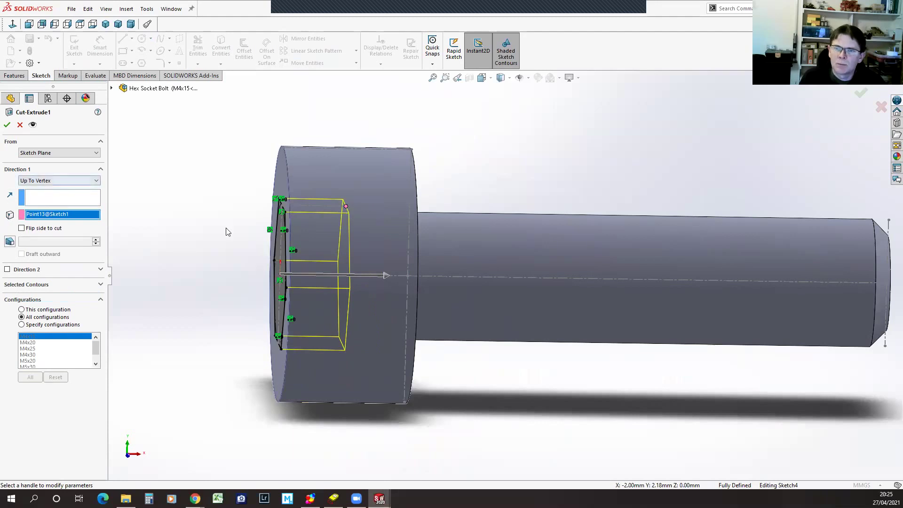
click(7, 124)
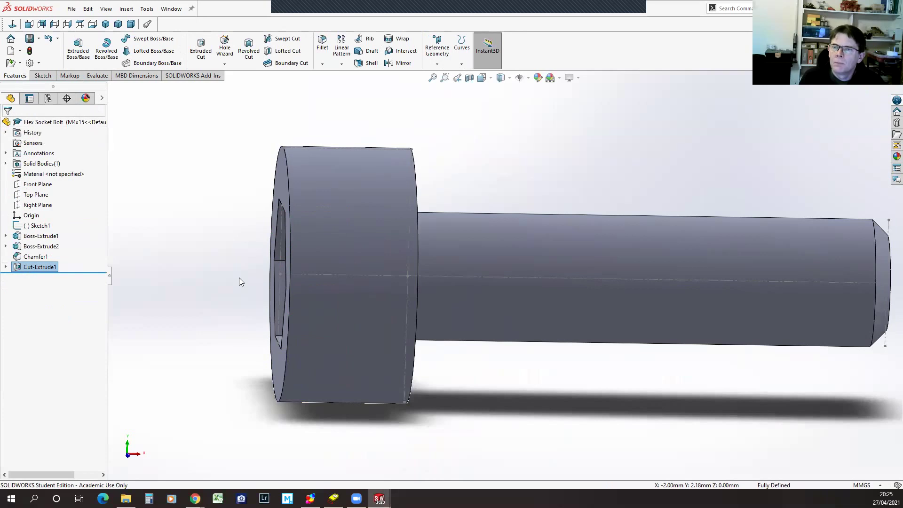
click(29, 38)
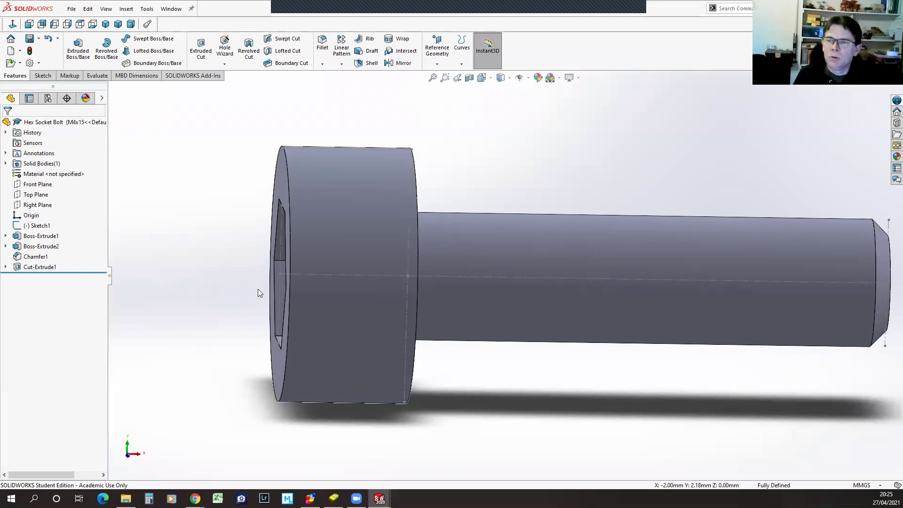
Open the bolt's design table for editing without adding any of the suggested parameters
mouse_move(221, 298)
middle_down()
mouse_move(291, 280)
mouse_move(262, 306)
mouse_move(229, 305)
middle_up()
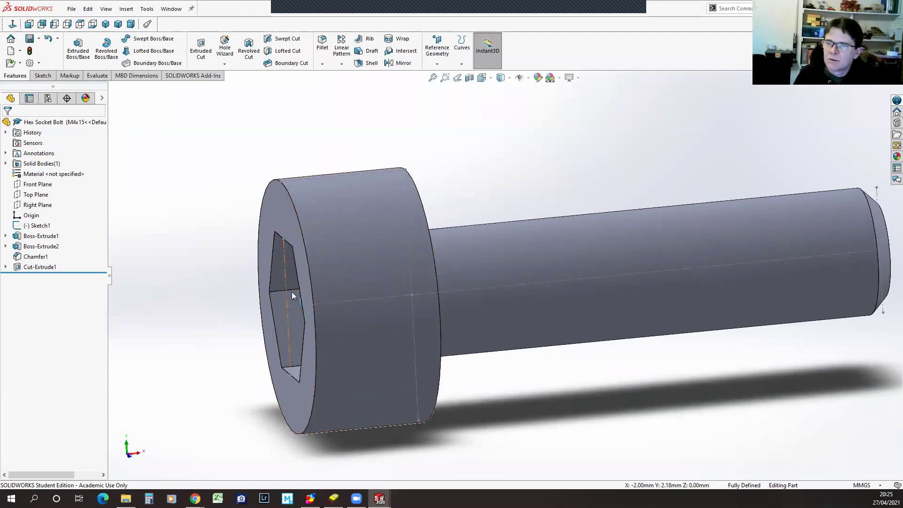
mouse_move(197, 357)
middle_down()
mouse_move(246, 347)
mouse_move(211, 354)
middle_up()
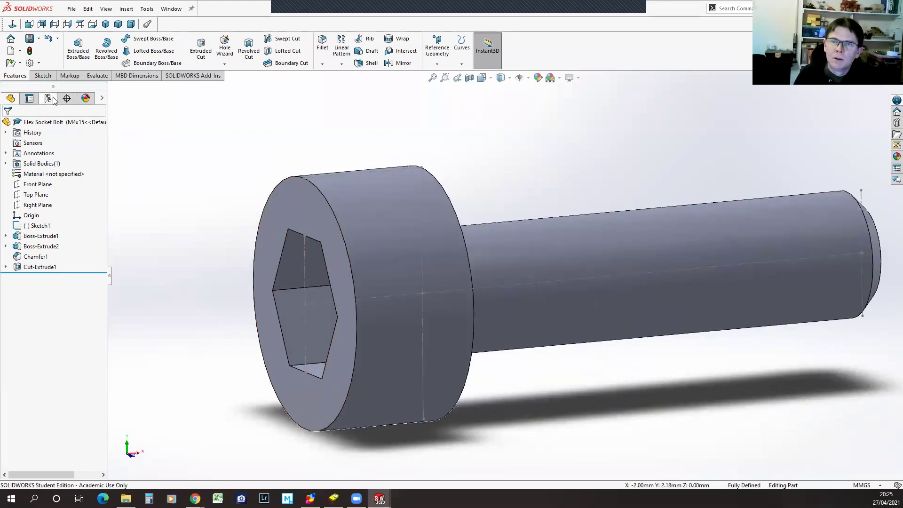
click(52, 99)
right_click(52, 150)
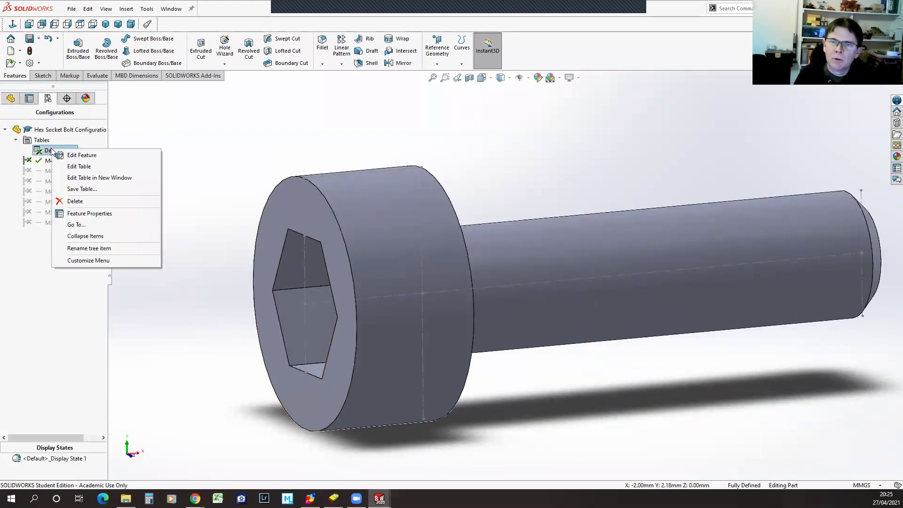
click(77, 167)
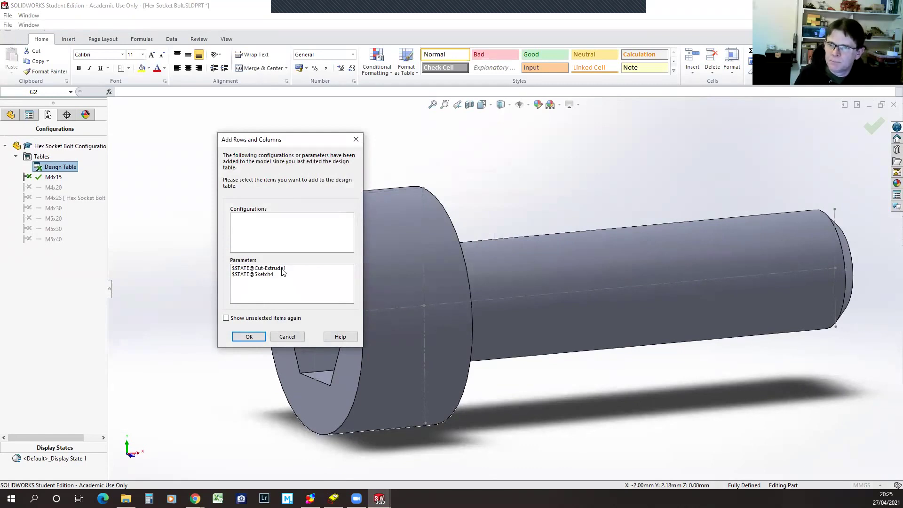
click(249, 337)
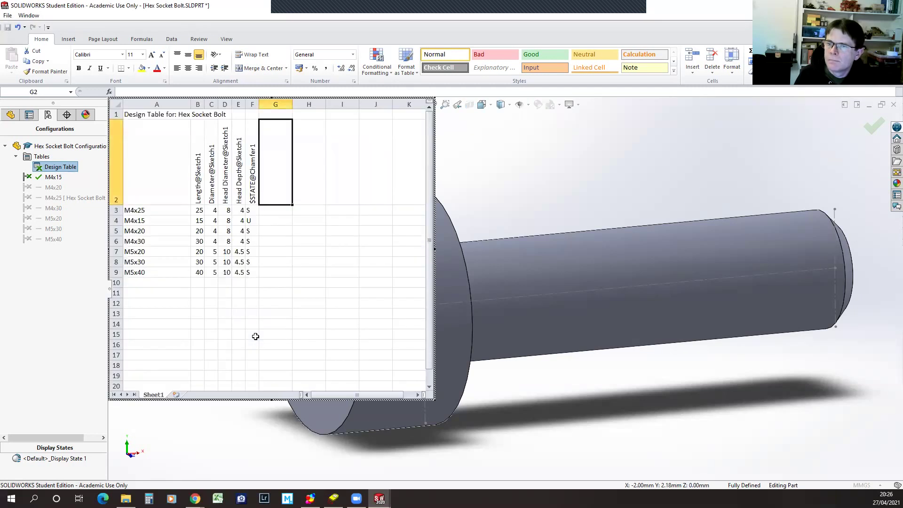
Clear the $STATE@Chamfer1 heading and all its configuration values from the design table
drag(252, 139, 250, 270)
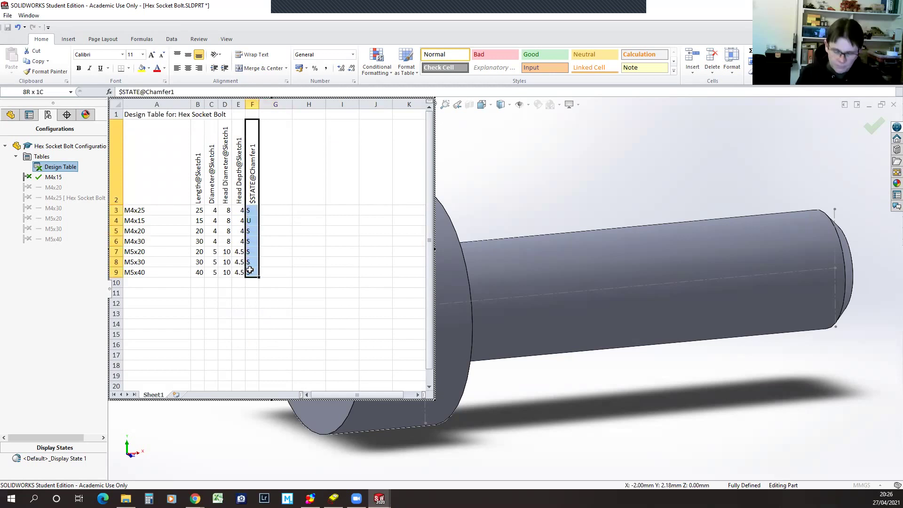
key(Delete)
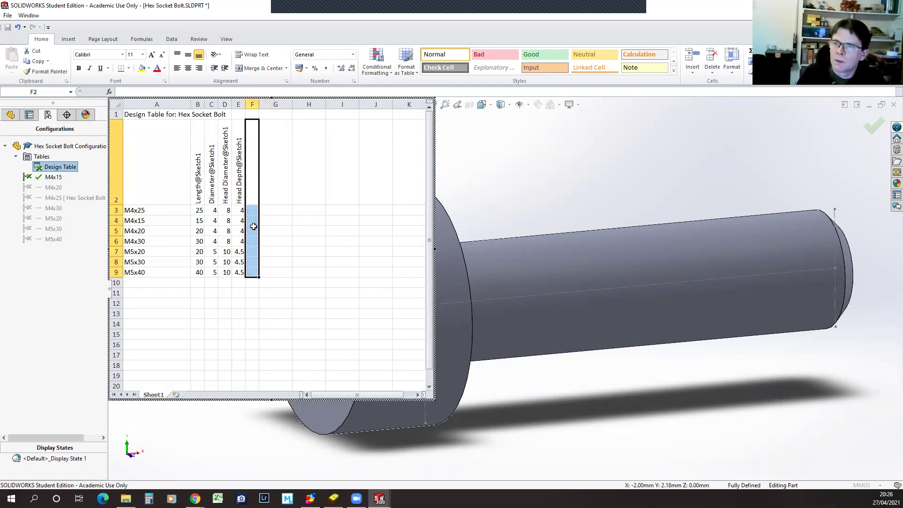
click(253, 197)
click(240, 200)
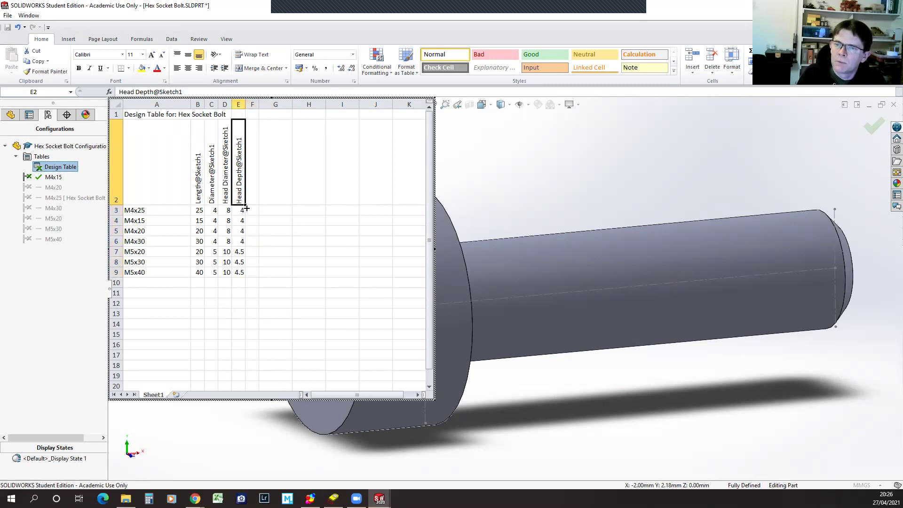
Extend the Head Depth heading into cell F2 of the design table and edit it to read Socket Depth@Sketch2
drag(251, 204, 258, 205)
click(253, 195)
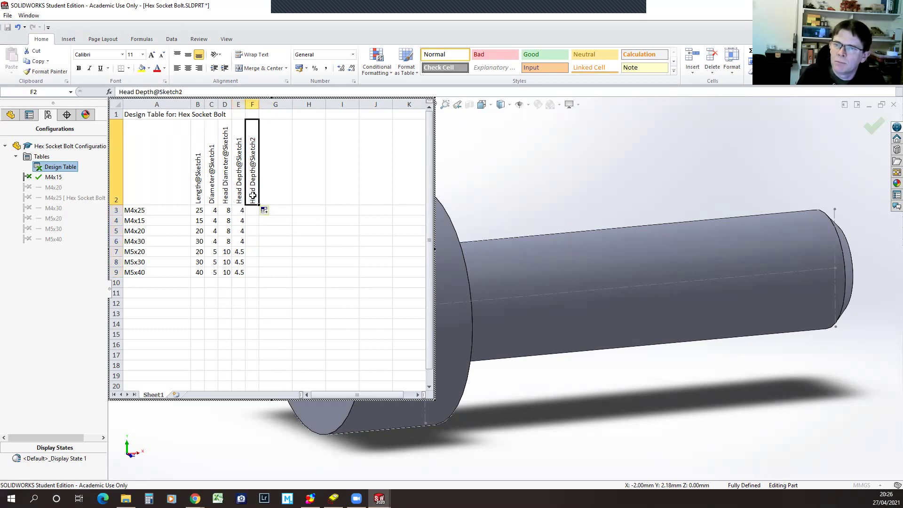
click(137, 91)
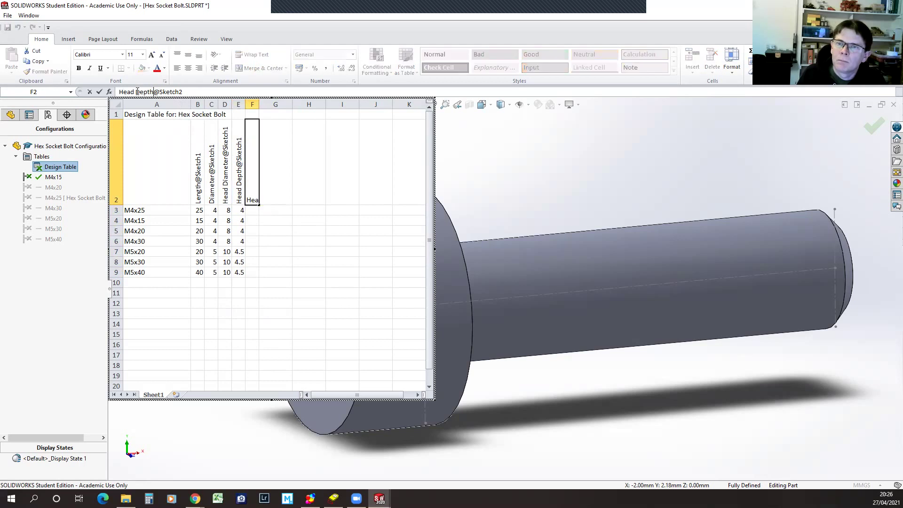
drag(134, 91, 108, 93)
text(Socket)
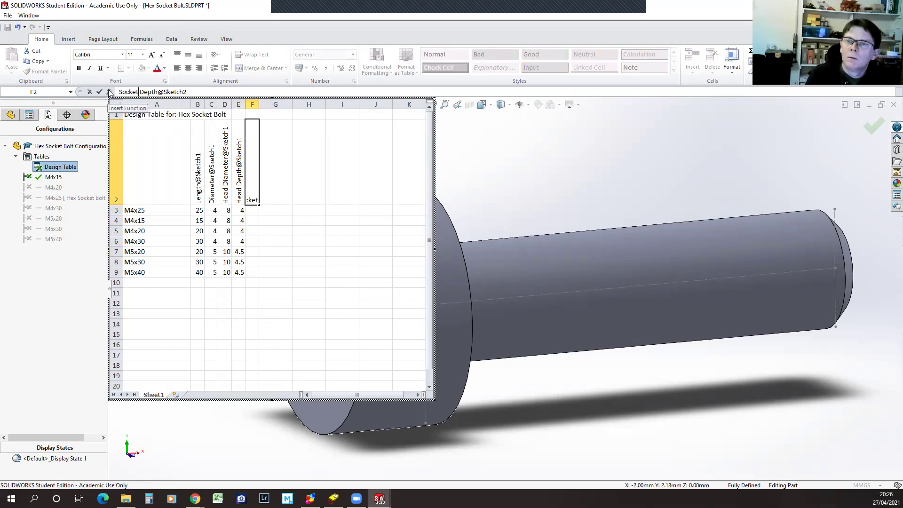
click(99, 92)
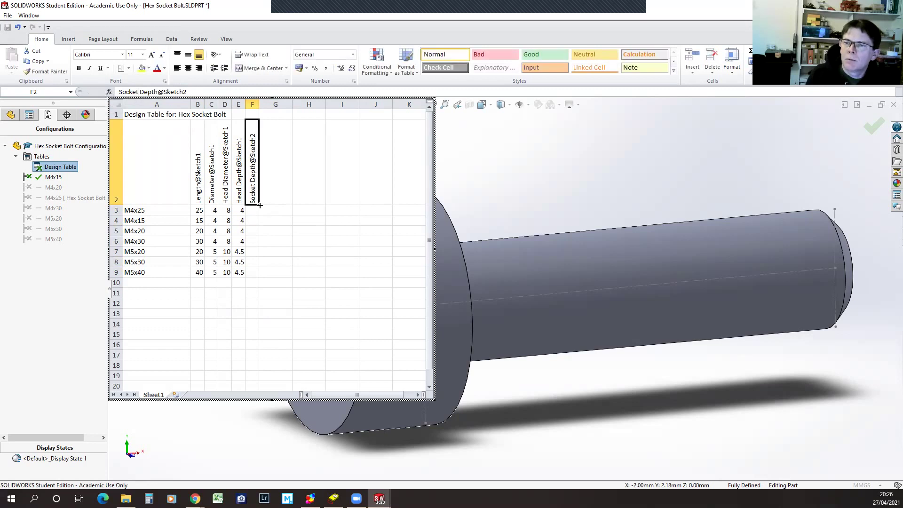
Extend the F2 heading into G2 and change the F2 heading to Socket Size@Sketch1
drag(276, 203, 280, 203)
click(253, 172)
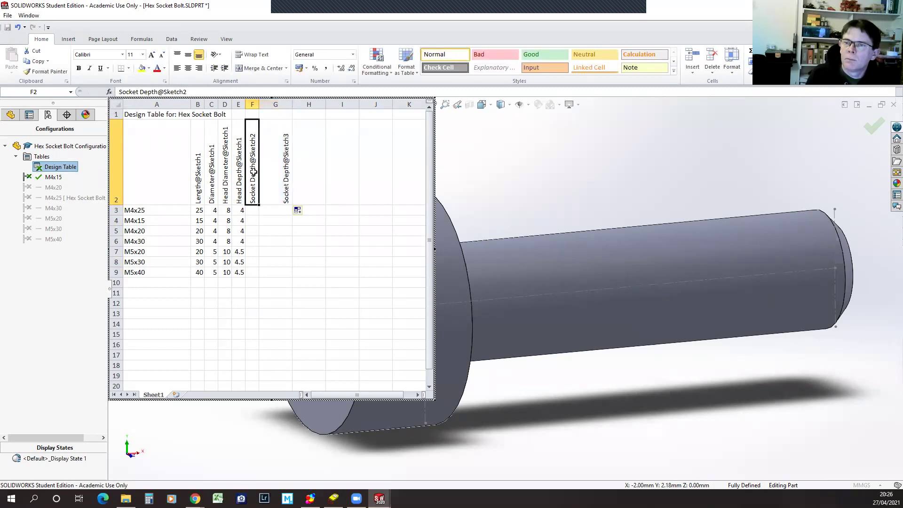
click(185, 92)
key(BackSpace)
text(1)
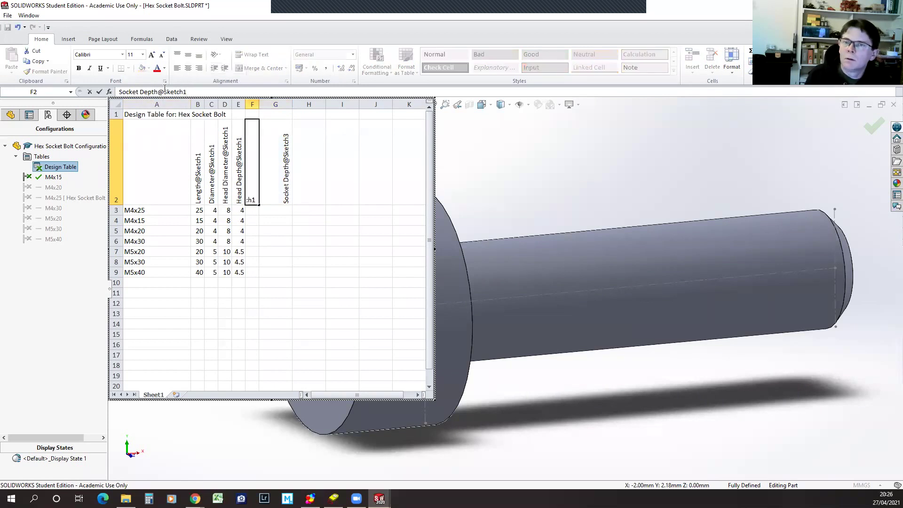
drag(141, 91, 161, 92)
text(Size)
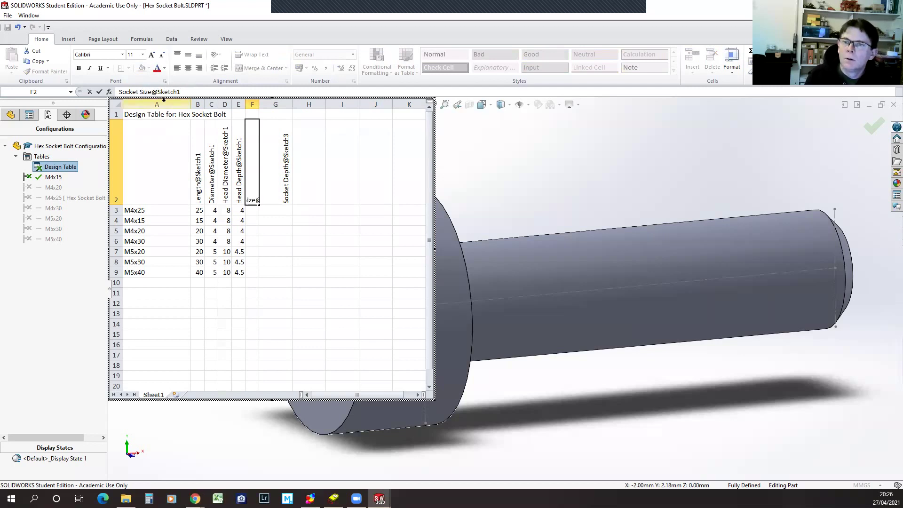
click(100, 92)
Change the G2 heading to Socket Depth@Sketch1 and fit column G's width to its content
click(278, 145)
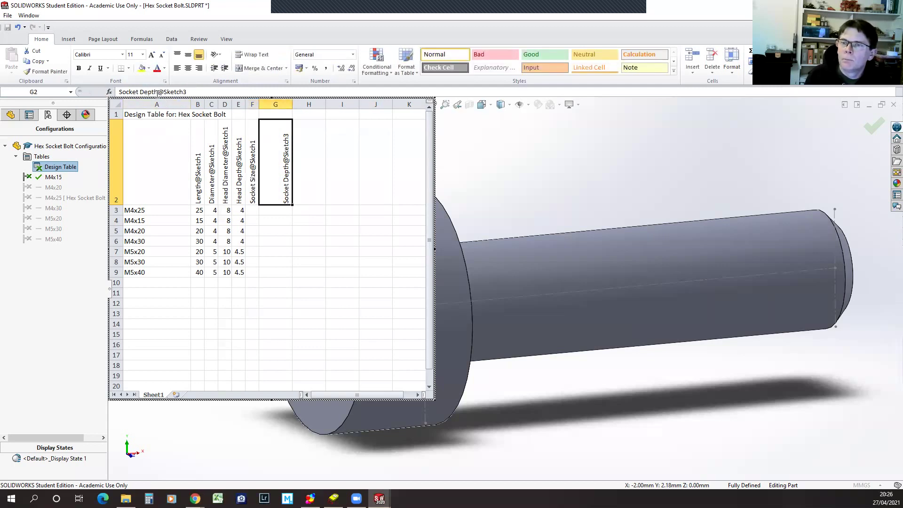
click(185, 91)
key(BackSpace)
text(1)
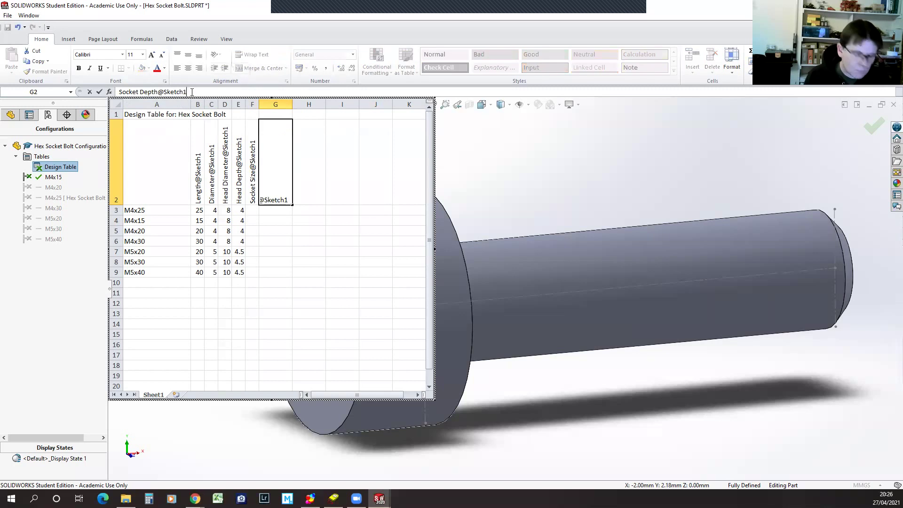
click(101, 93)
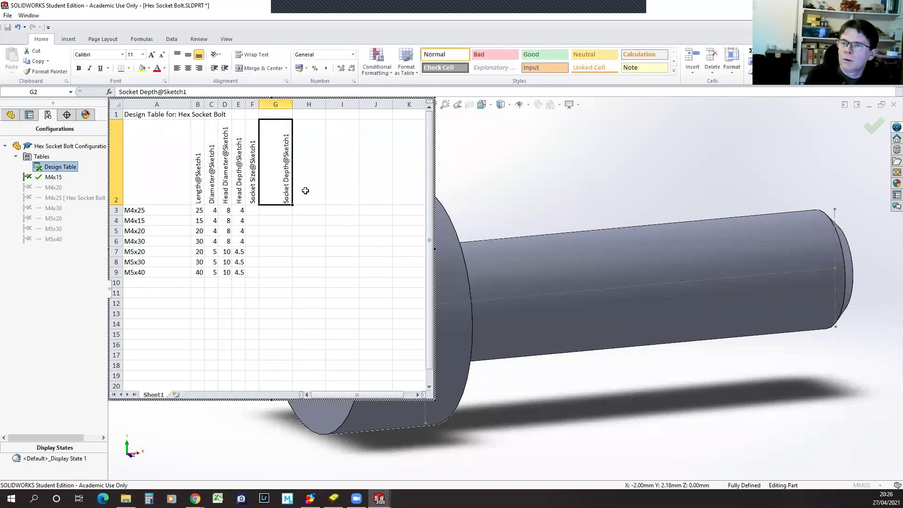
double_click(292, 103)
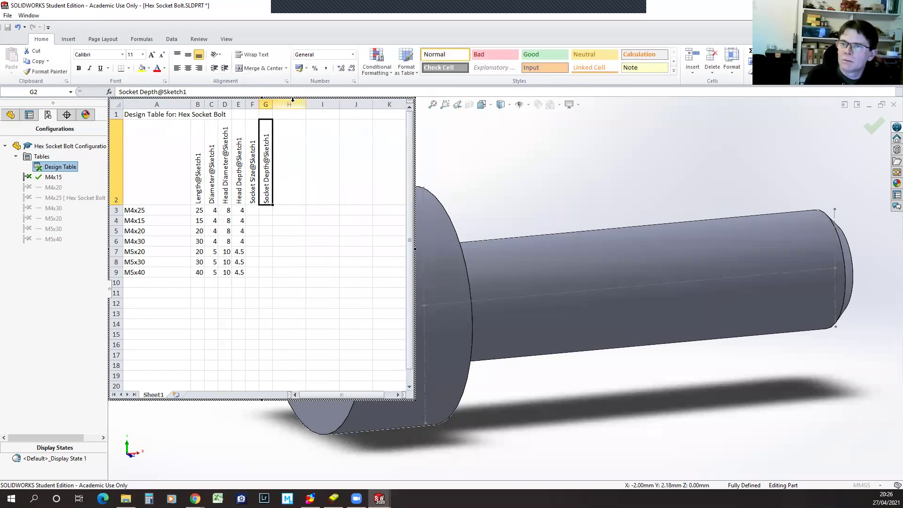
Try to set the Socket Size value of configuration M4x25 to 3
click(250, 212)
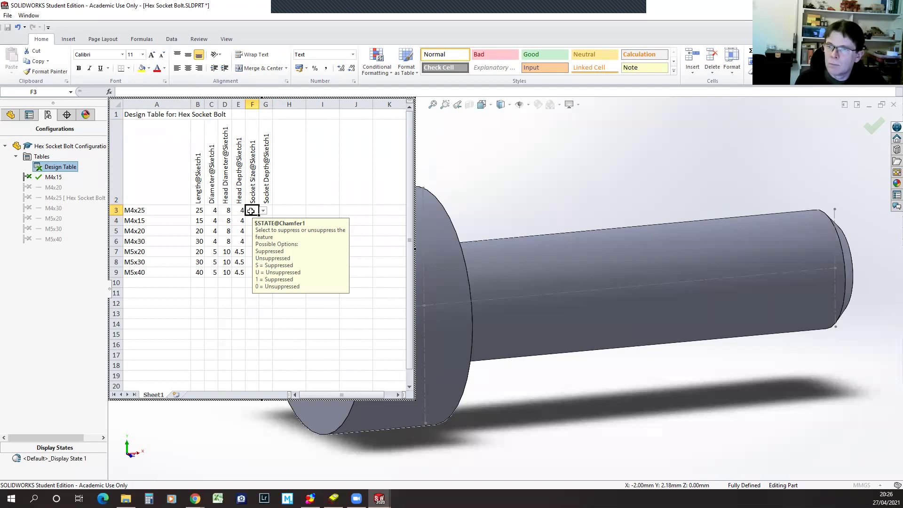
text(3)
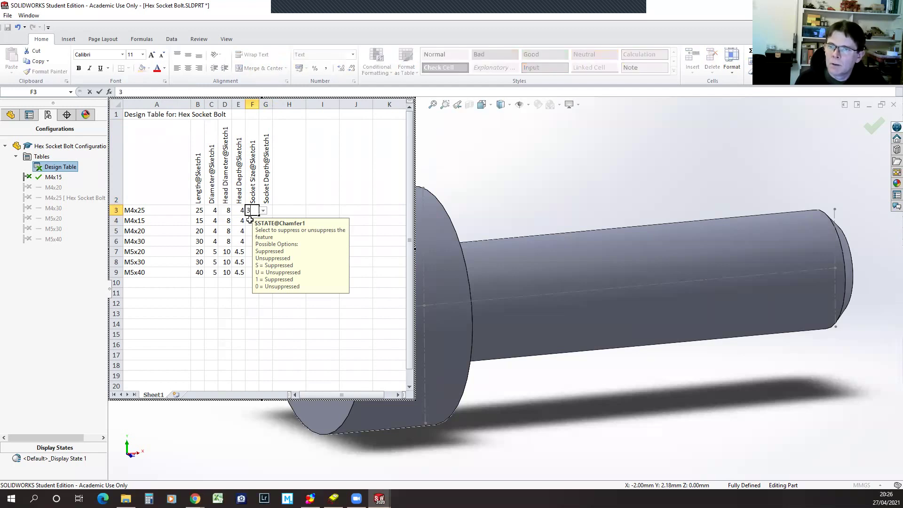
key(Return)
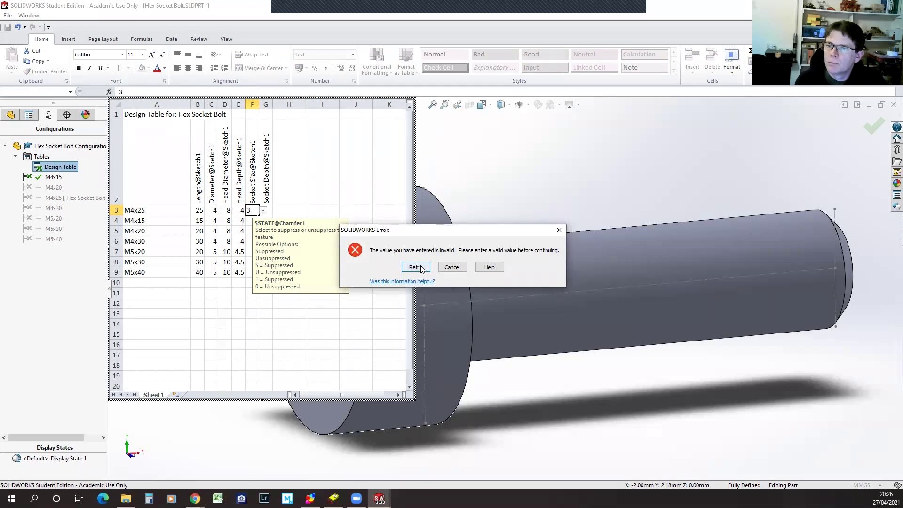
click(415, 267)
click(287, 203)
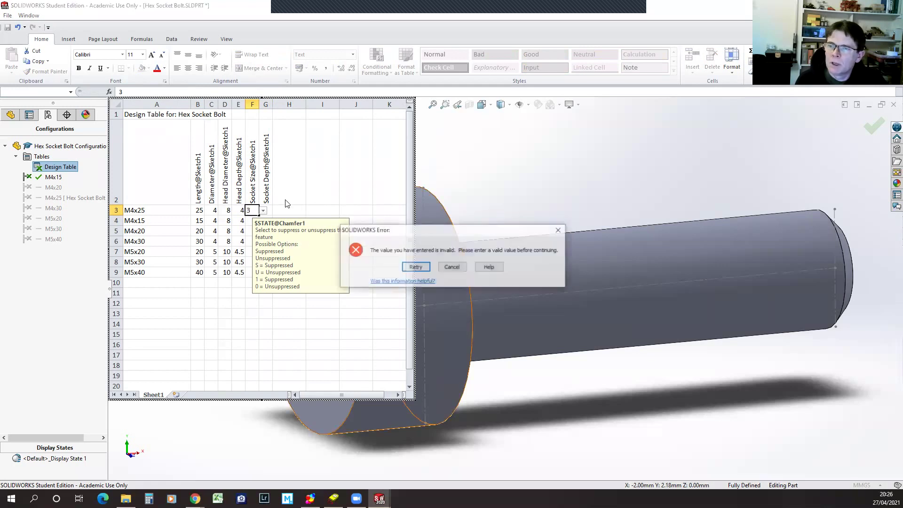
click(452, 267)
Move the two socket headings from F2:G2 to G2:H2 and delete the emptied column F
drag(255, 153, 287, 157)
click(254, 105)
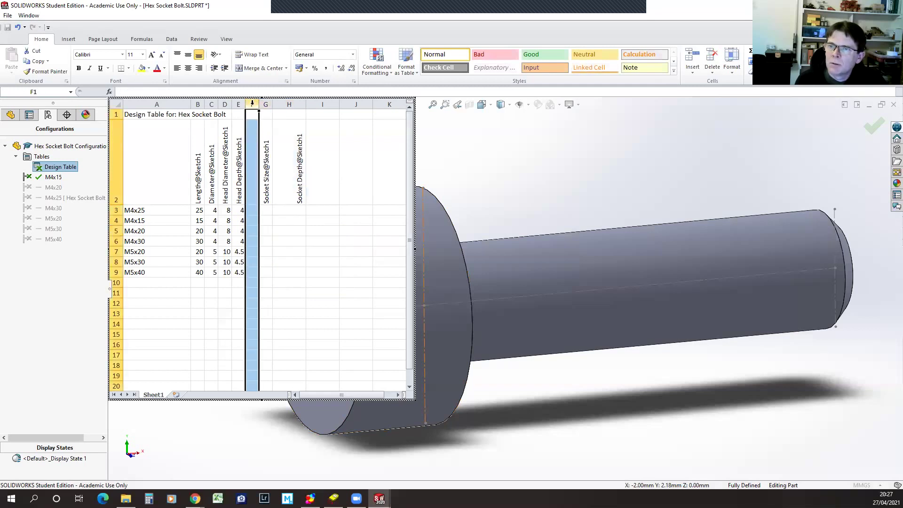
right_click(251, 119)
click(276, 192)
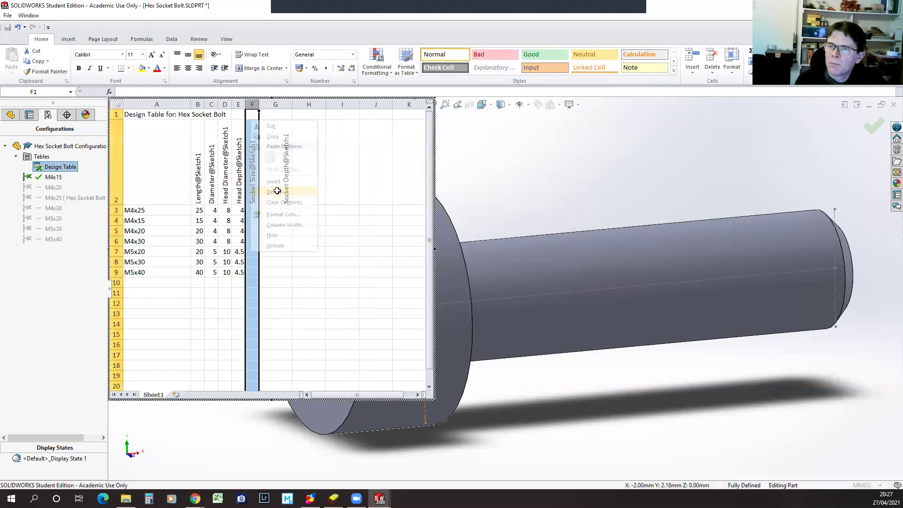
Set Socket Size to 4 and Socket Depth to 3 for all seven configurations, and fit column G's width to its content
click(252, 210)
click(251, 220)
click(279, 210)
text(3)
key(Return)
drag(251, 213, 293, 276)
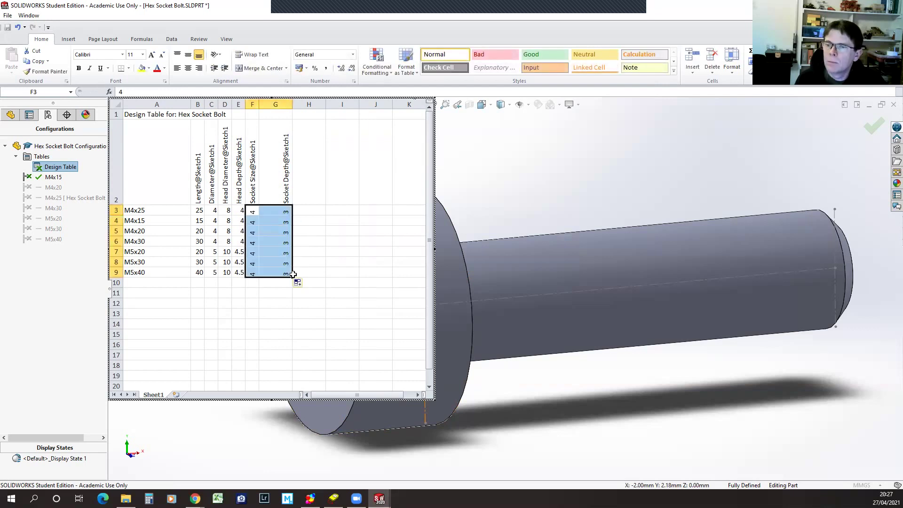
double_click(291, 104)
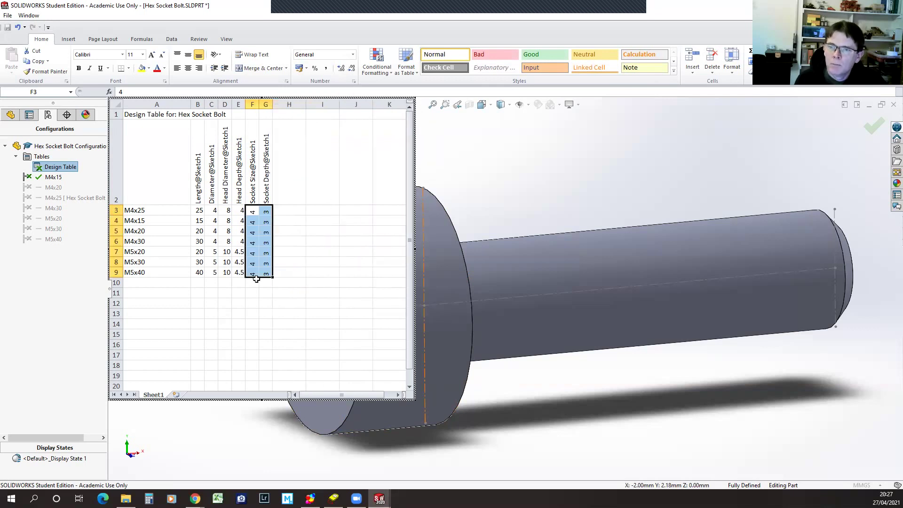
Set Socket Size to 5 and Socket Depth to 4 for the three M5 configurations and close the design table
click(250, 252)
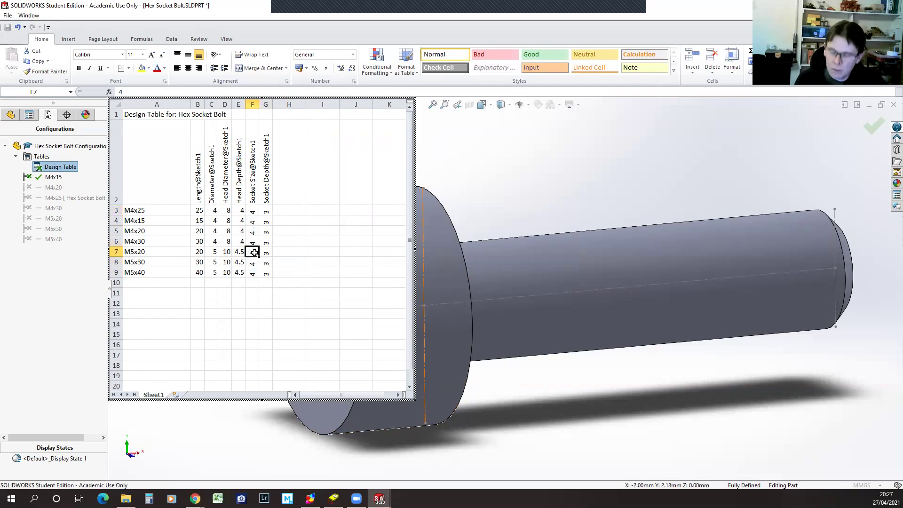
text(5)
key(Return)
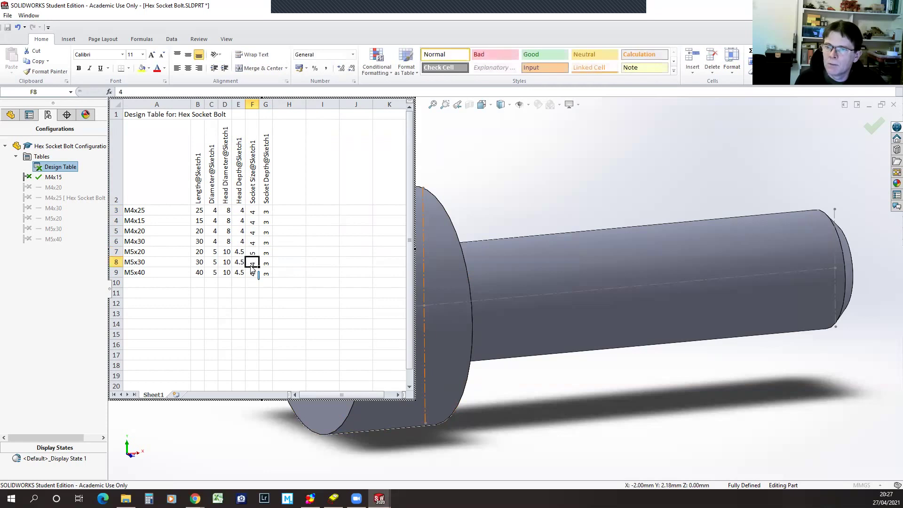
click(265, 251)
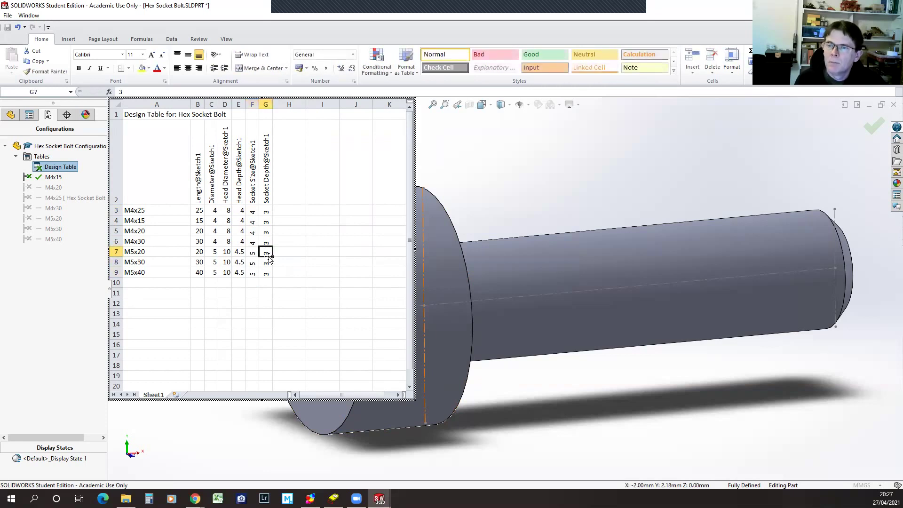
text(4)
key(Return)
click(267, 251)
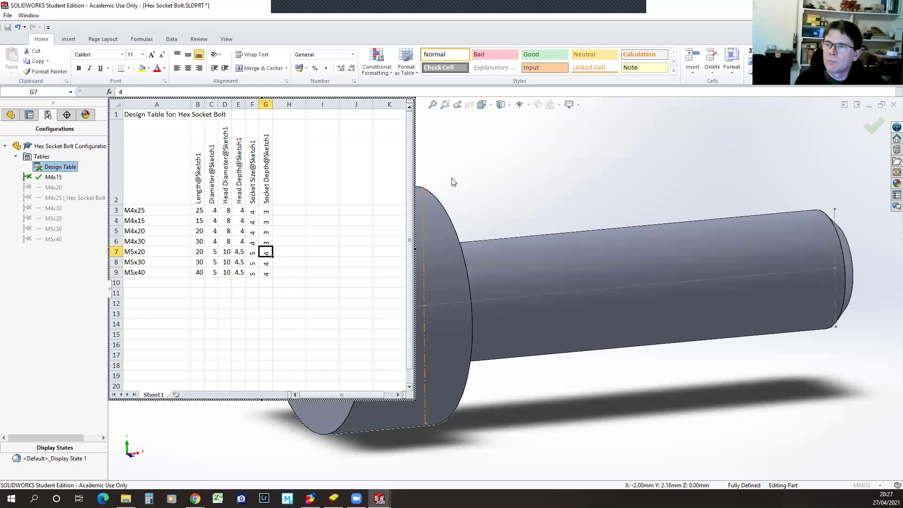
click(876, 128)
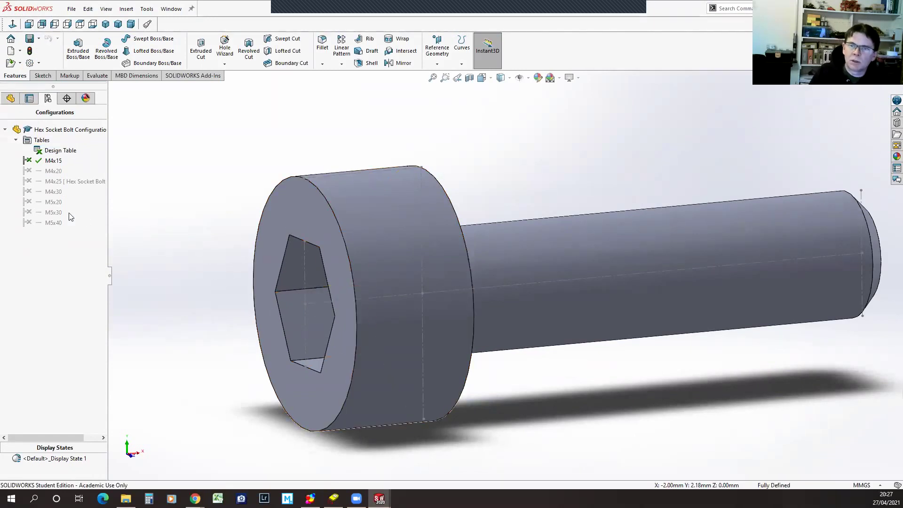
Activate configurations M5x20, M4x15, M4x20 and M4x25 in turn to check the hex socket, and return to M4x15
double_click(50, 202)
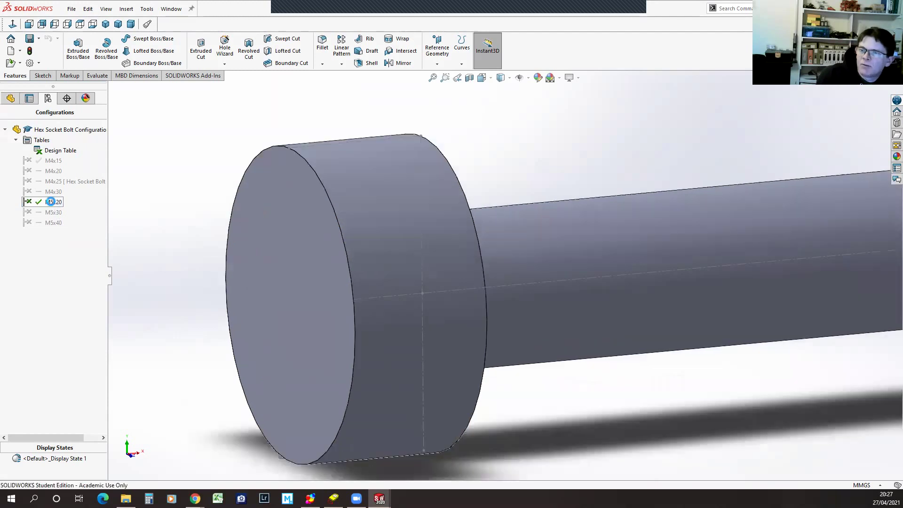
middle_drag(156, 331, 175, 316)
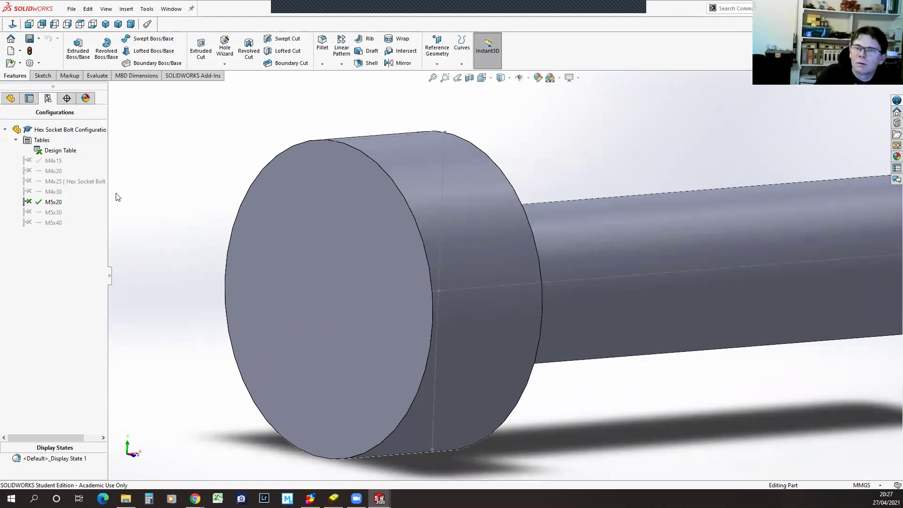
double_click(52, 160)
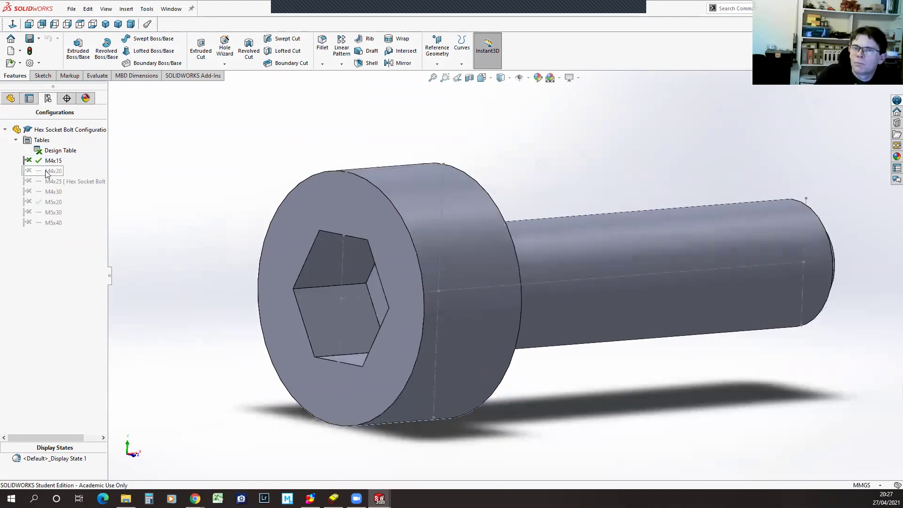
double_click(47, 172)
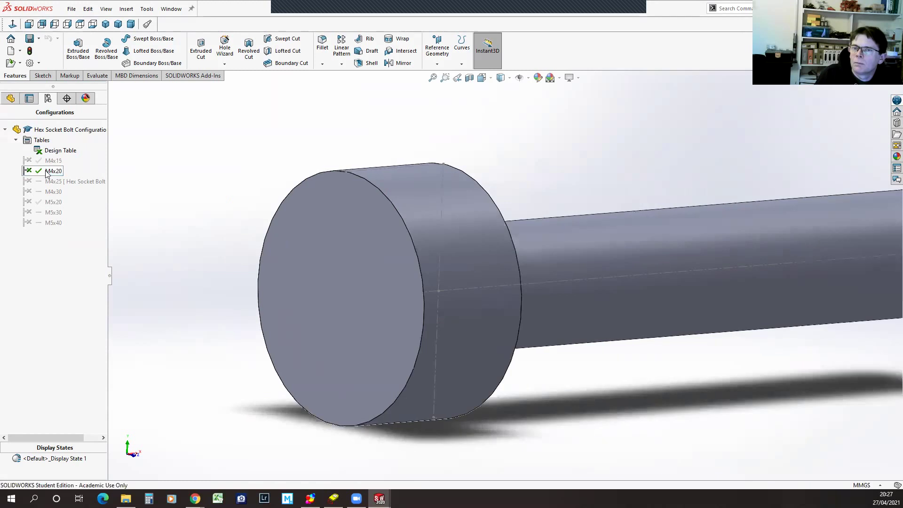
double_click(49, 182)
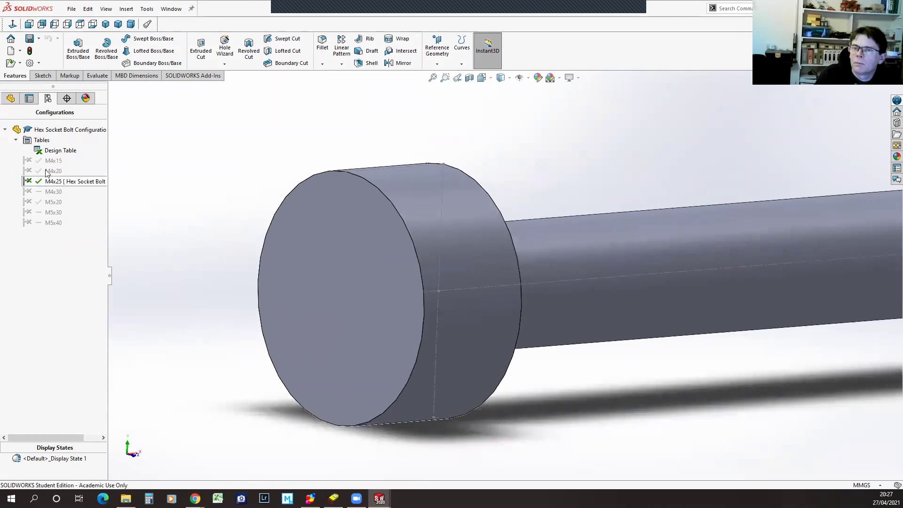
double_click(50, 161)
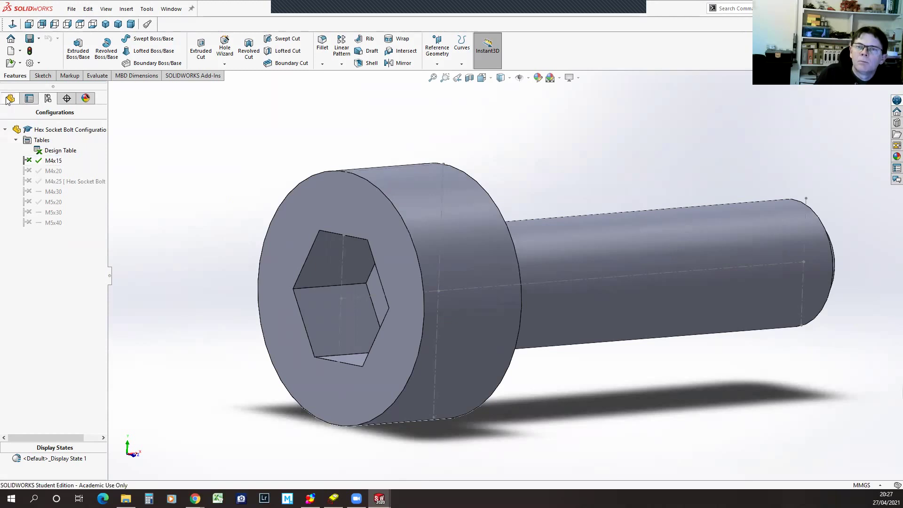
Edit the hex socket's Cut-Extrude1 feature and switch its configuration scope to specified configurations
click(8, 98)
click(18, 267)
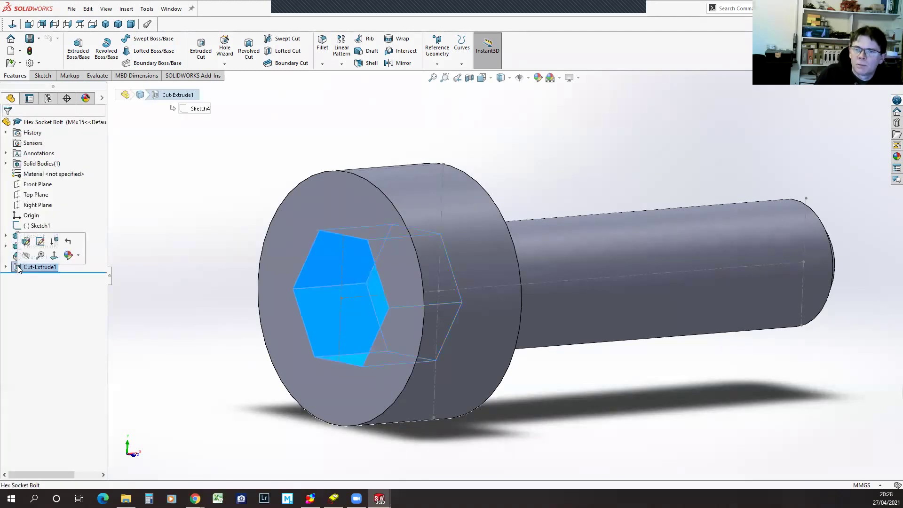
click(26, 242)
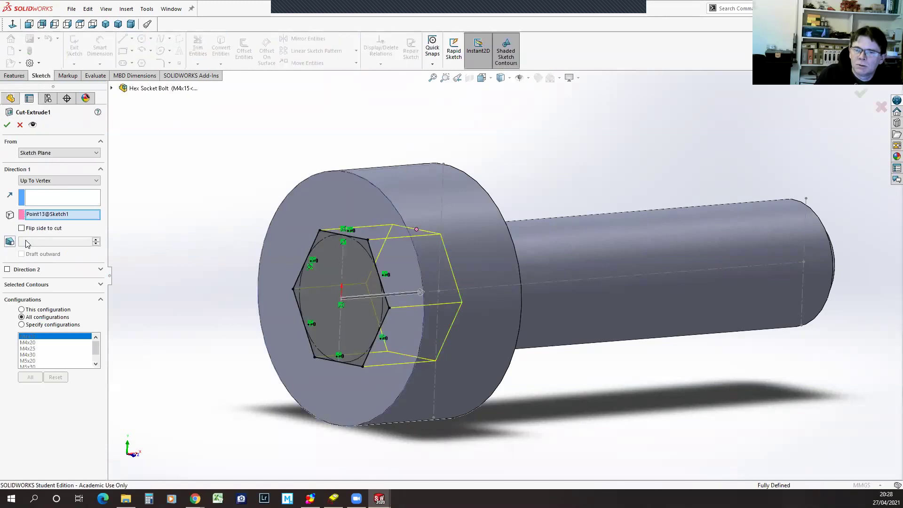
click(22, 325)
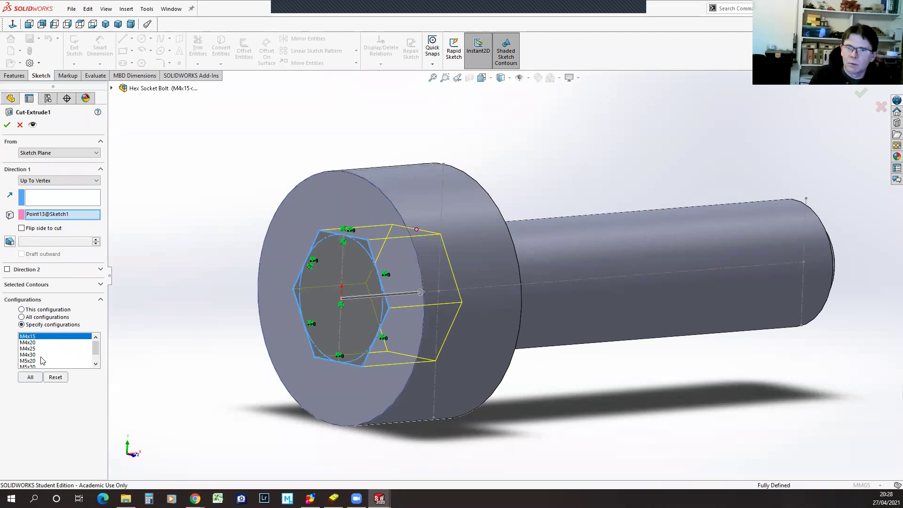
Select all seven configurations, M4x15 through M5x40, for the socket cut and apply the feature edit
scroll(98, 353, down, 1)
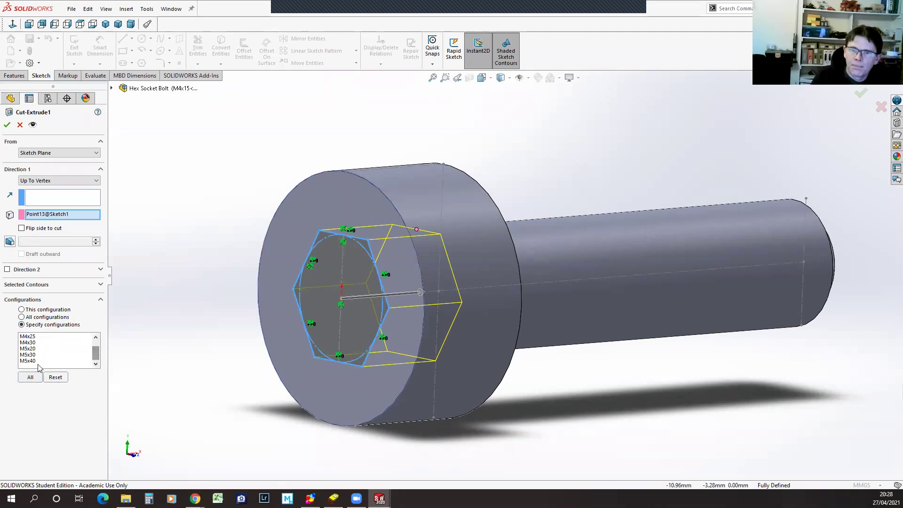
click(34, 361)
scroll(37, 342, up, 1)
click(38, 337)
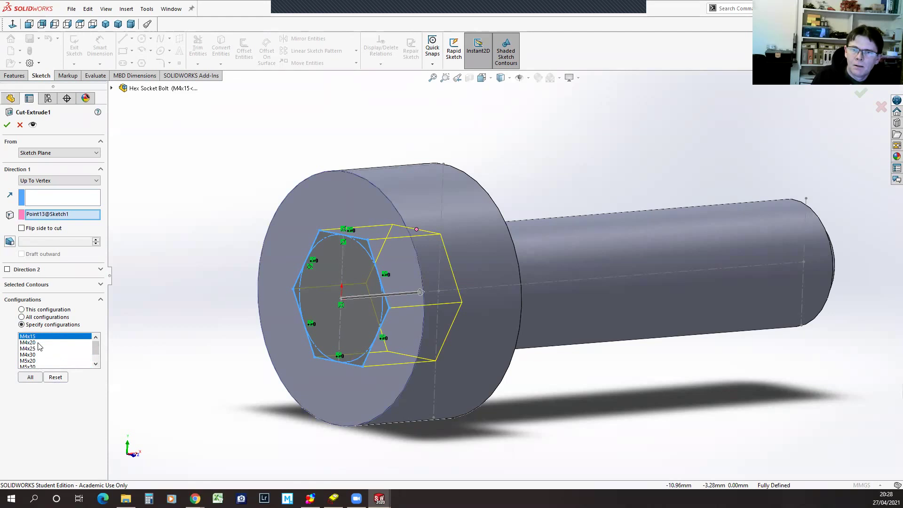
ctrl+click(29, 343)
ctrl+click(29, 348)
ctrl+click(36, 361)
click(35, 355)
scroll(35, 355, down, 2)
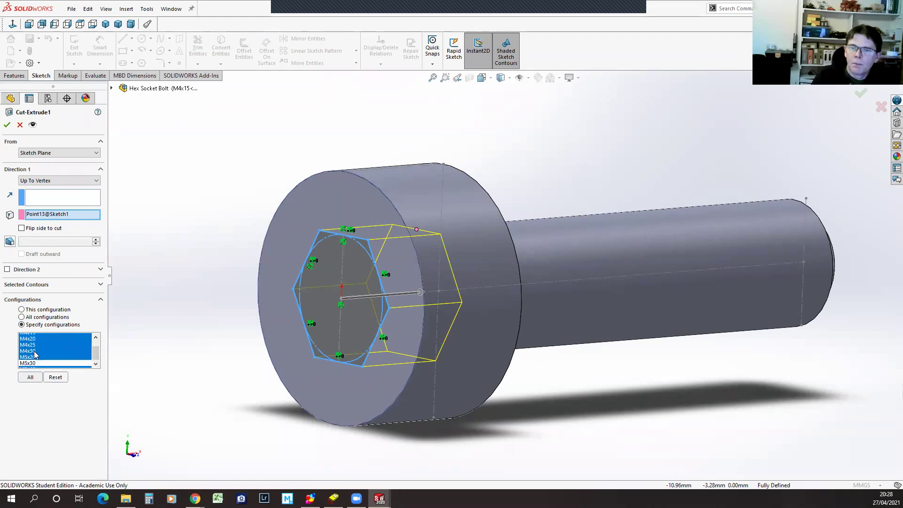
click(35, 355)
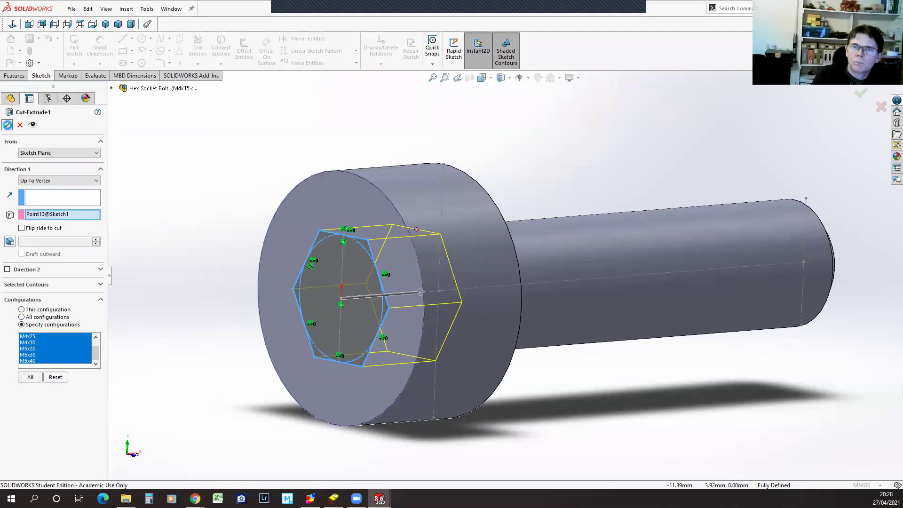
click(6, 125)
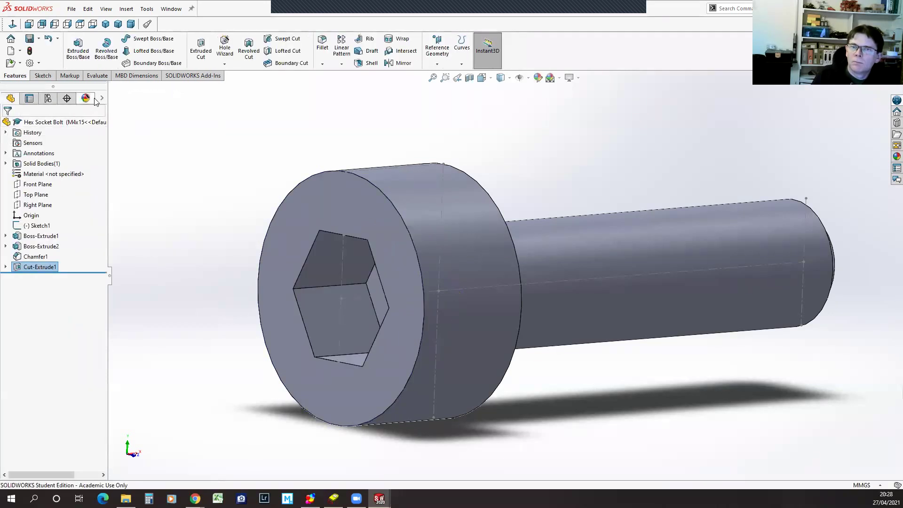
Activate configuration M4x20 to check its hex socket, and return to M4x15
click(48, 97)
click(48, 171)
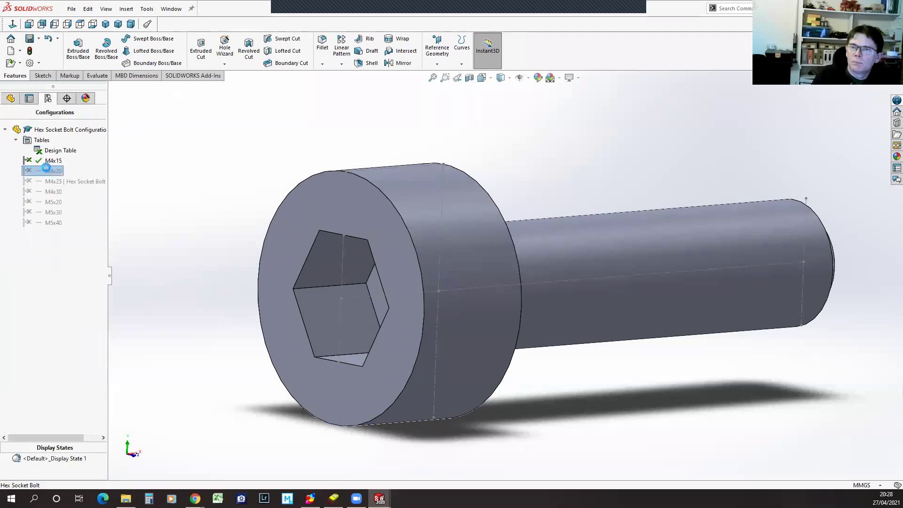
double_click(49, 171)
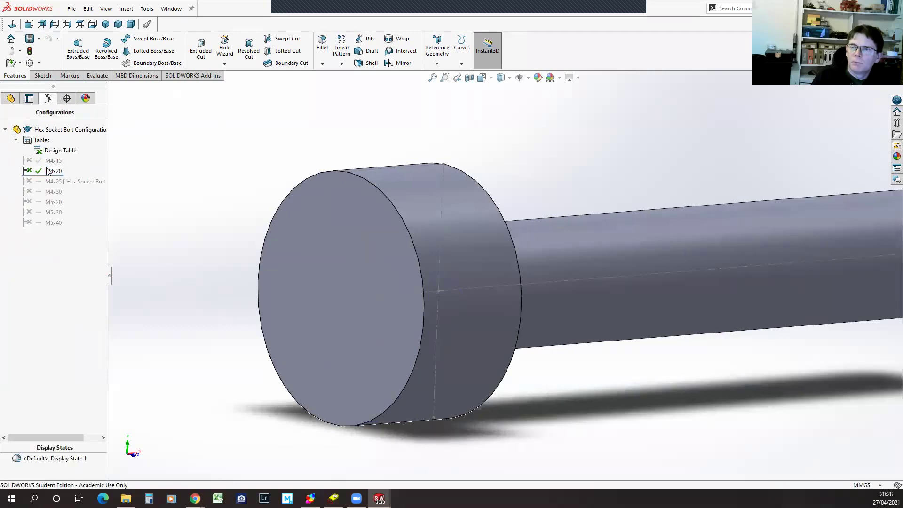
double_click(51, 160)
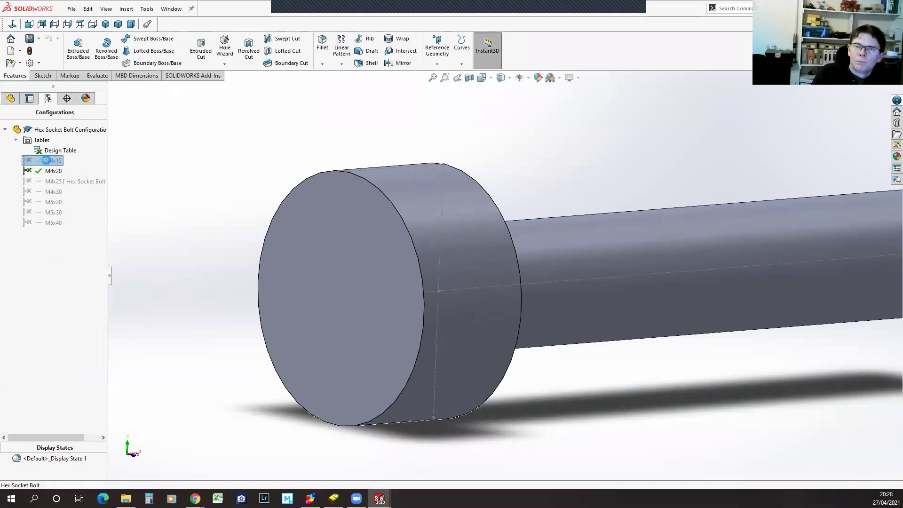
Review the design table without adding any of the offered parameters, and close it
right_click(53, 151)
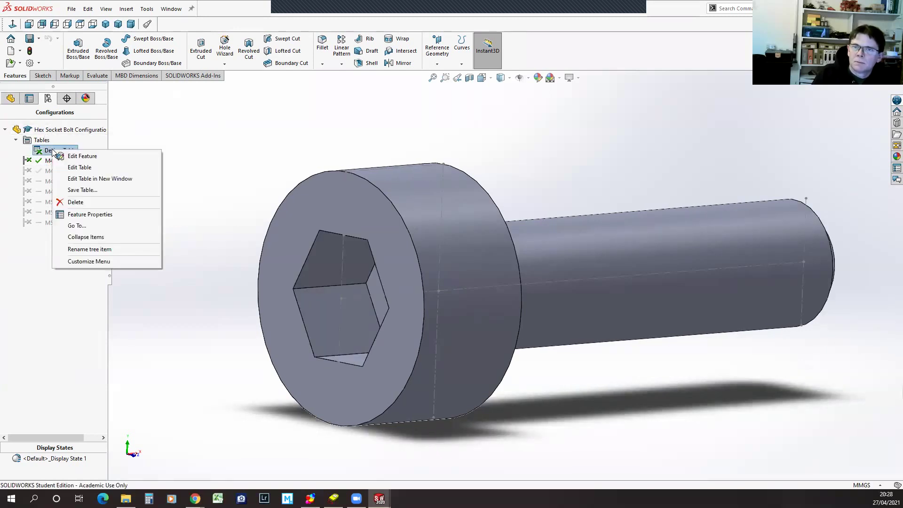
click(73, 168)
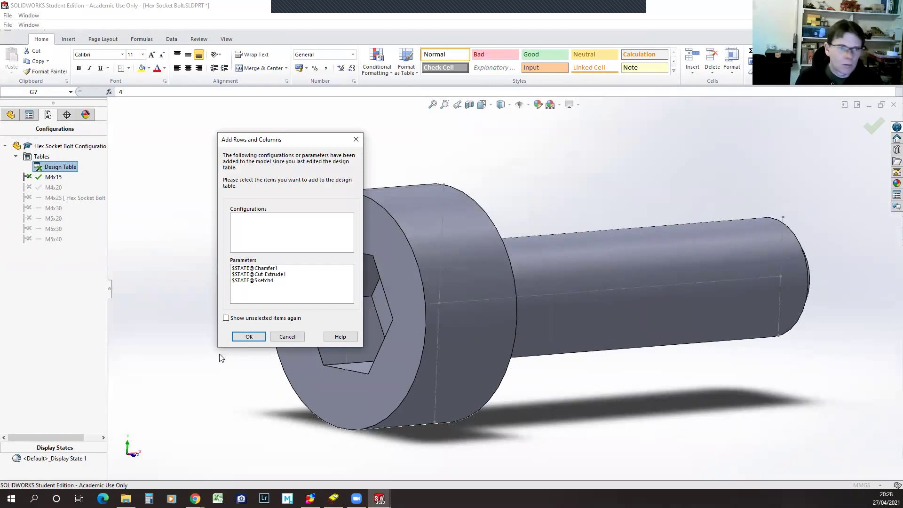
click(258, 337)
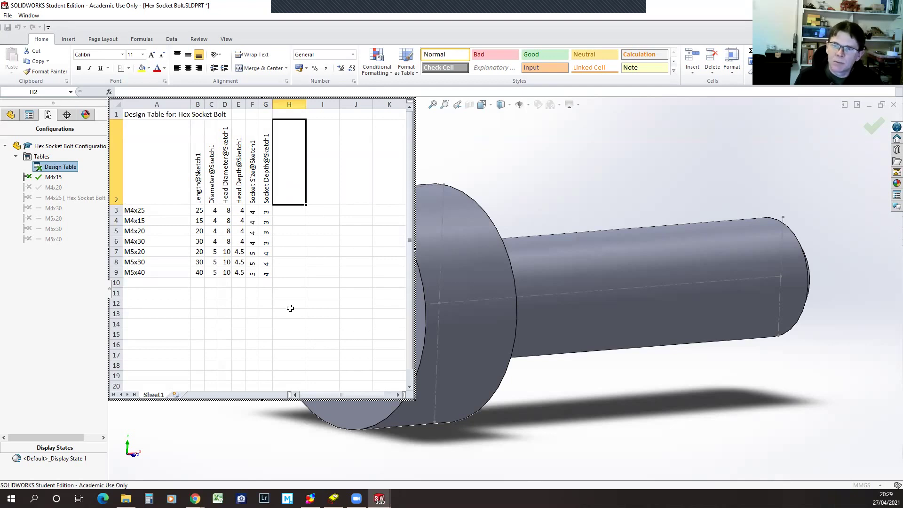
click(557, 174)
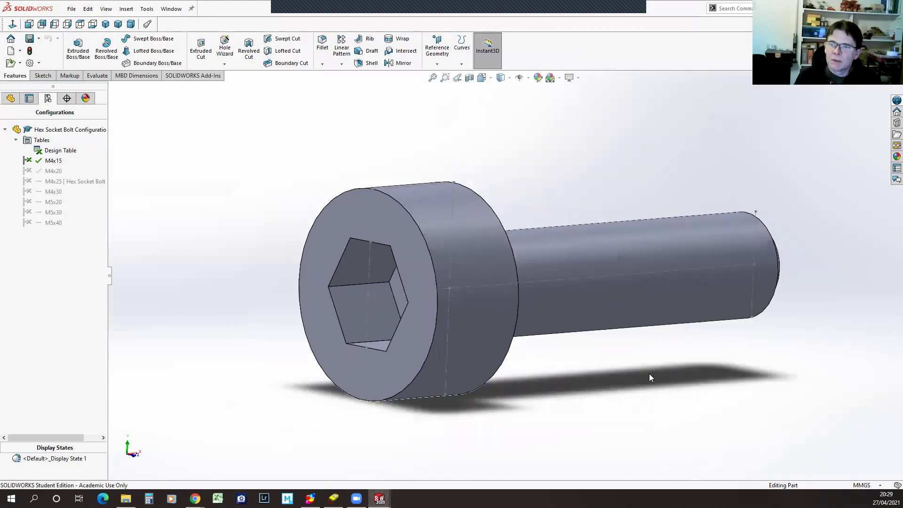
Inspect the M4x15 bolt's head and shank, compare it with configuration M4x20, and reactivate M4x15
middle_drag(551, 371, 534, 378)
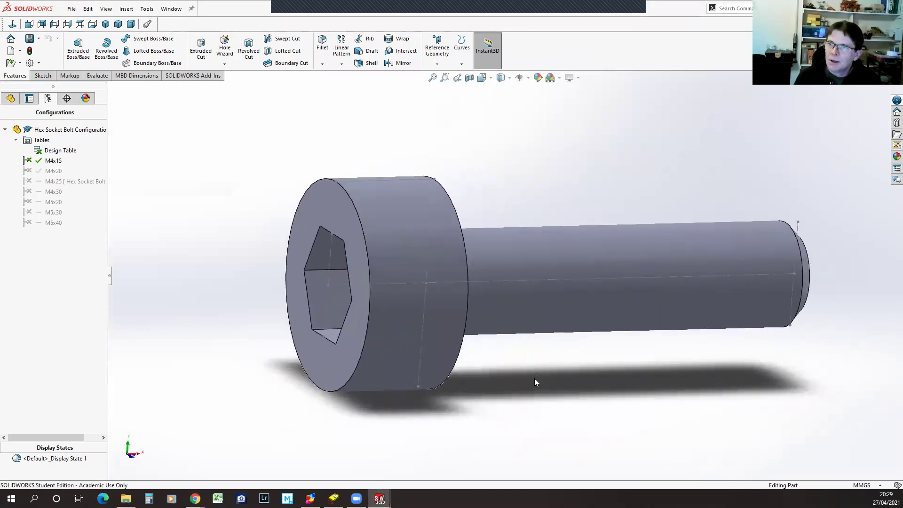
scroll(585, 236, down, 1)
scroll(560, 249, up, 1)
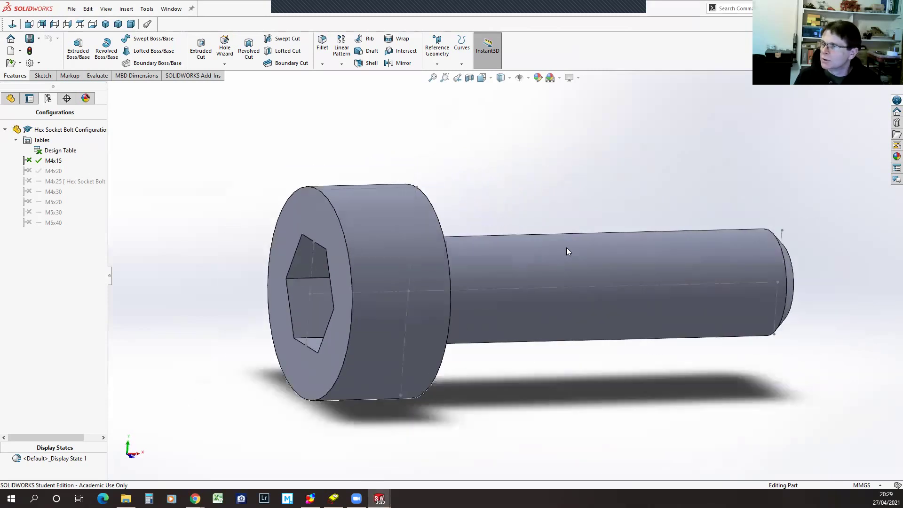
scroll(656, 270, down, 1)
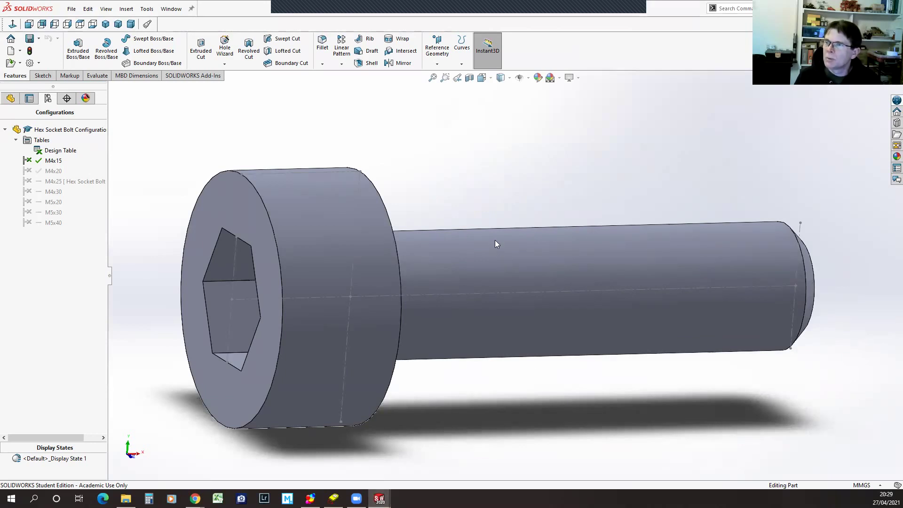
double_click(50, 172)
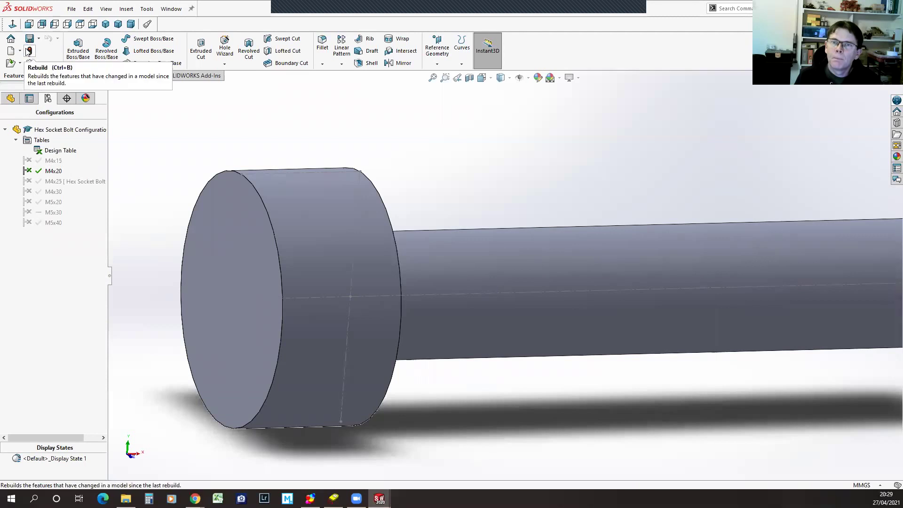
double_click(52, 162)
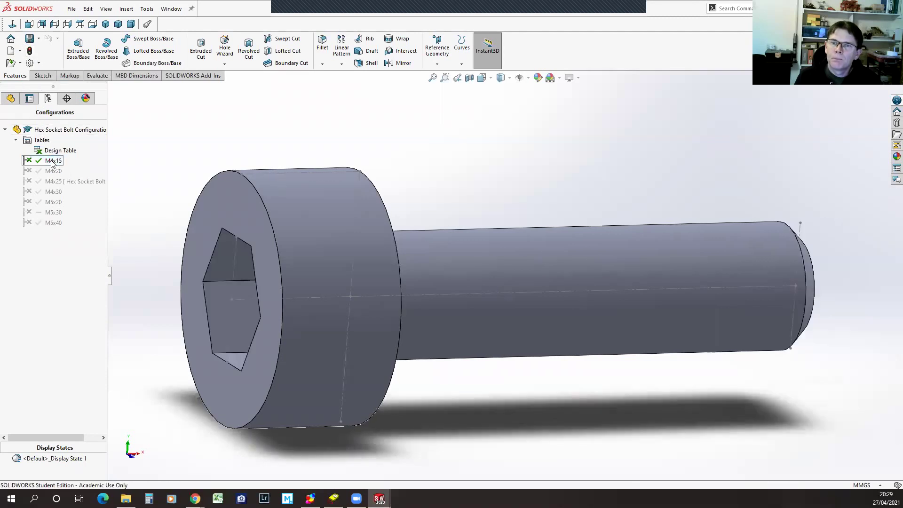
Save the hex socket bolt and exit the program without saving the other modified documents
click(29, 38)
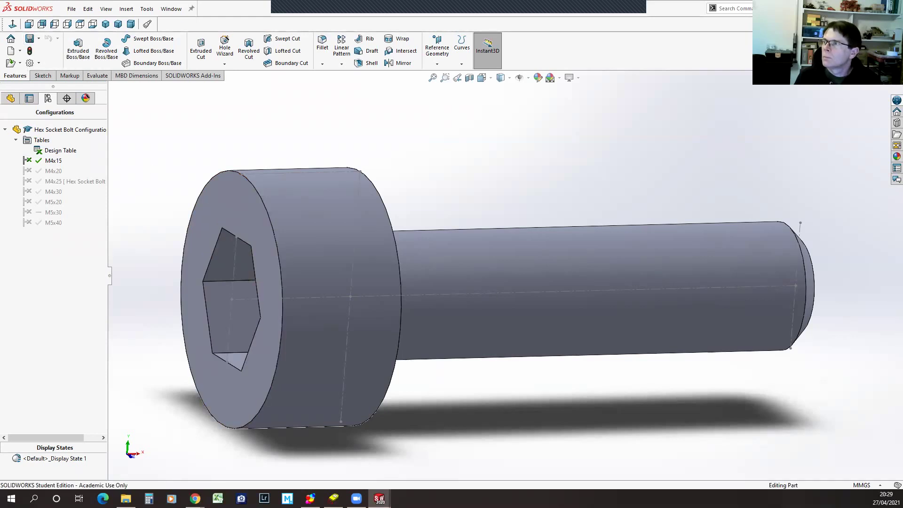
click(893, 8)
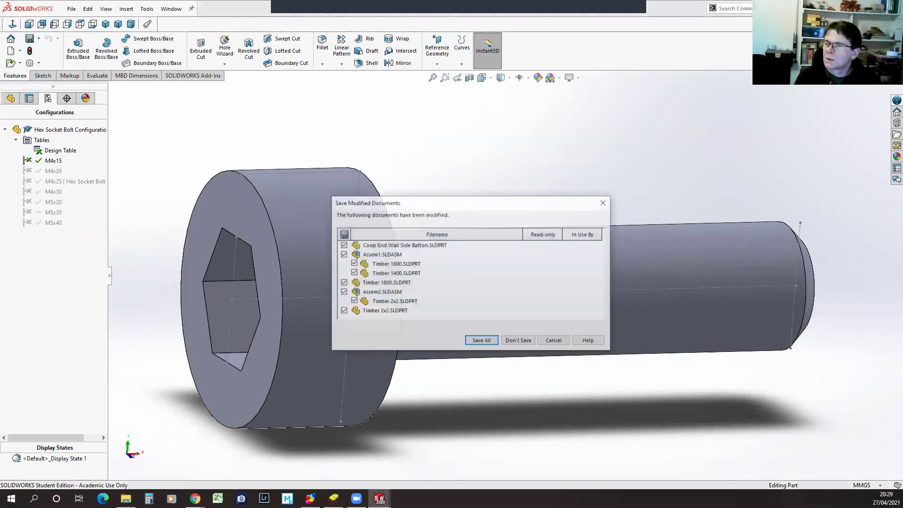
click(520, 341)
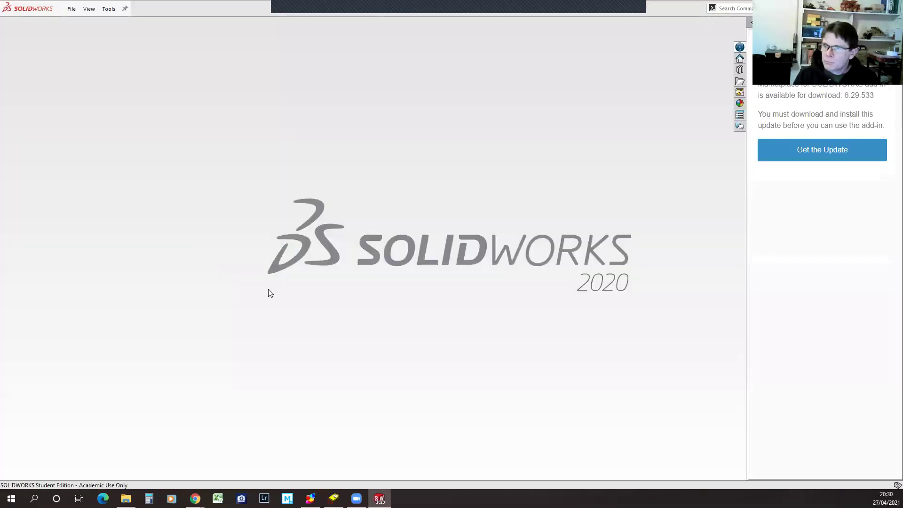
Open the assembly Turbo 4WD.SLDASM from the Turbo 4WD folder in Resolved mode
click(326, 358)
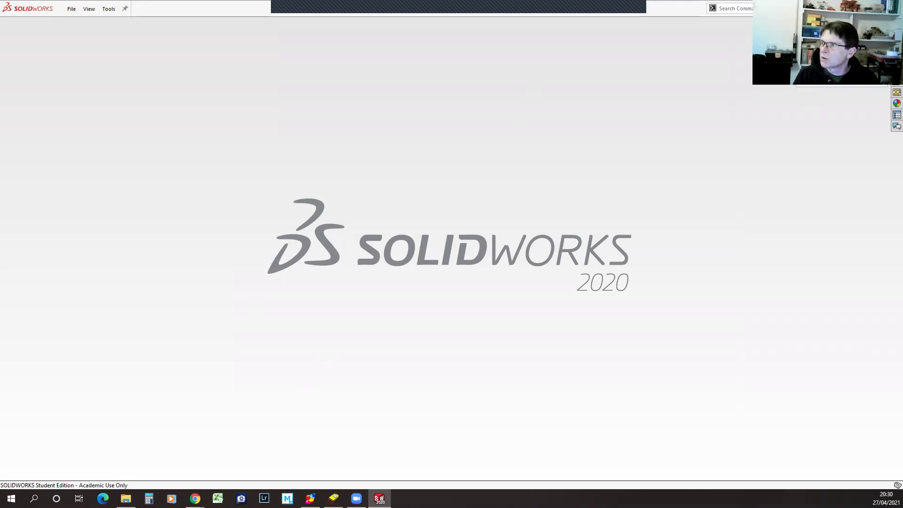
click(897, 93)
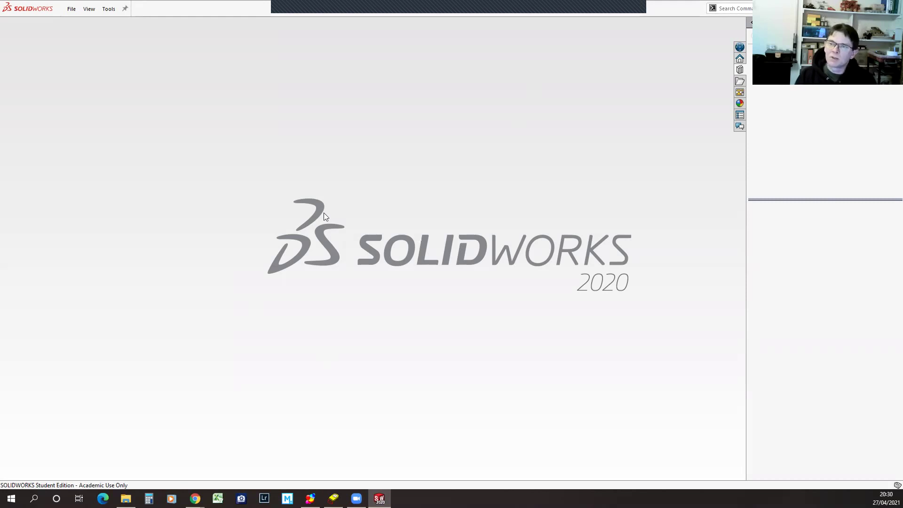
click(71, 9)
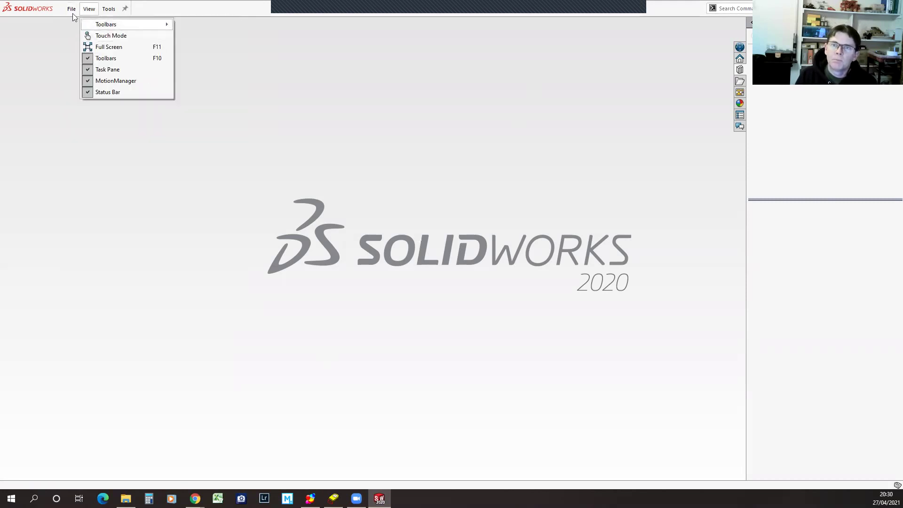
click(87, 35)
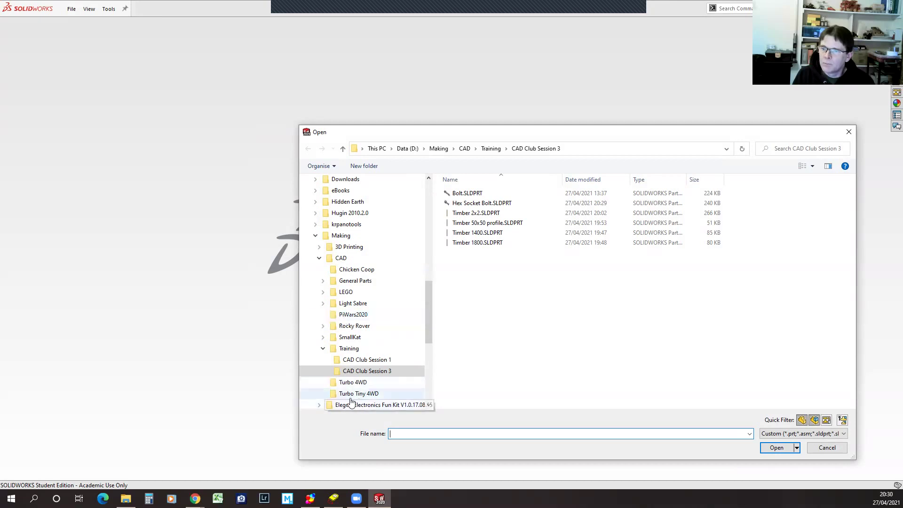
click(350, 394)
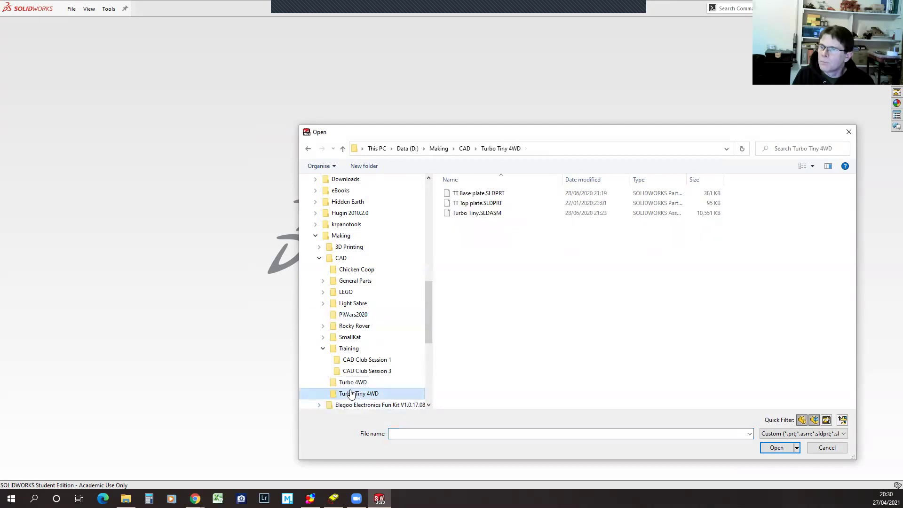
click(353, 384)
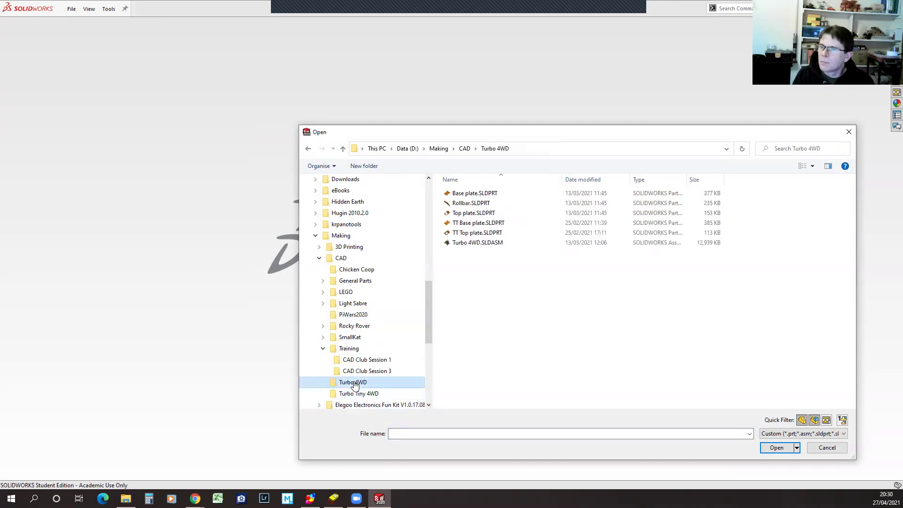
click(467, 244)
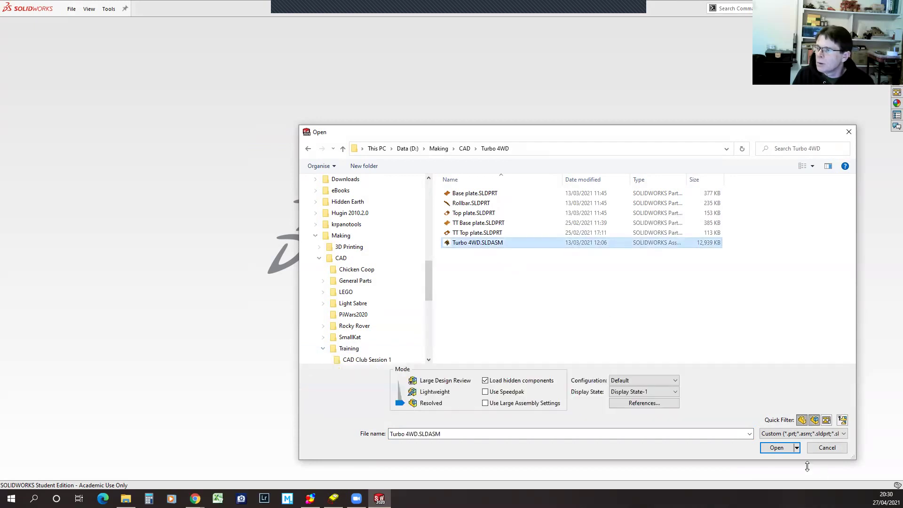
click(777, 448)
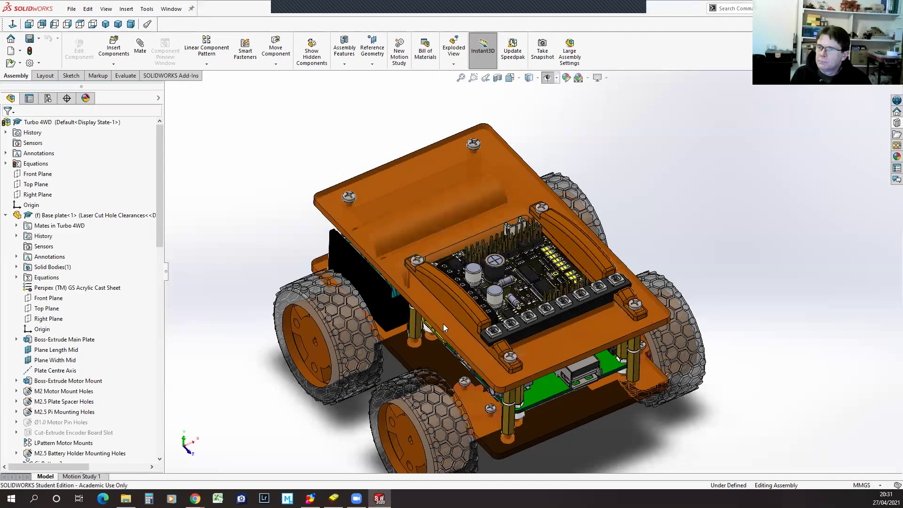
Switch the nylon hex nut beneath the front standoff, on the green circuit board, to configuration M2.5
middle_drag(605, 394, 521, 373)
scroll(520, 372, down, 5)
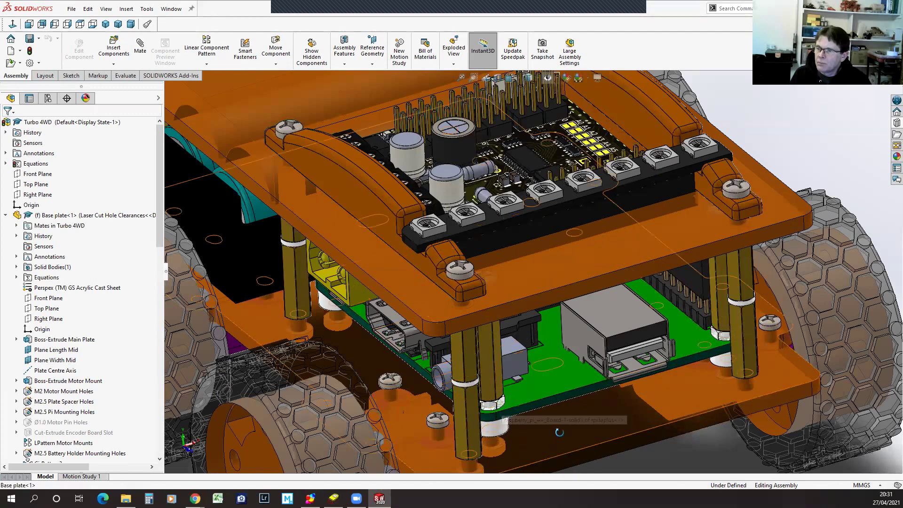
scroll(515, 425, up, 3)
scroll(515, 425, down, 3)
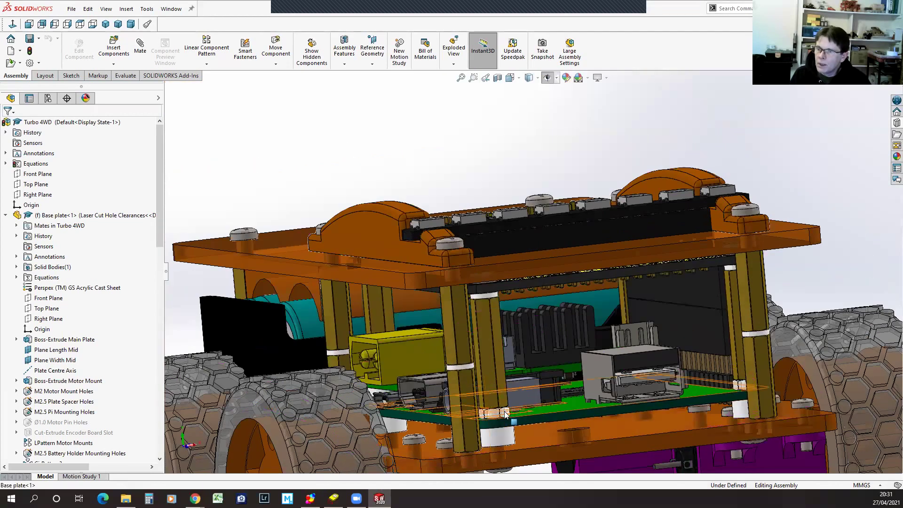
scroll(575, 445, down, 6)
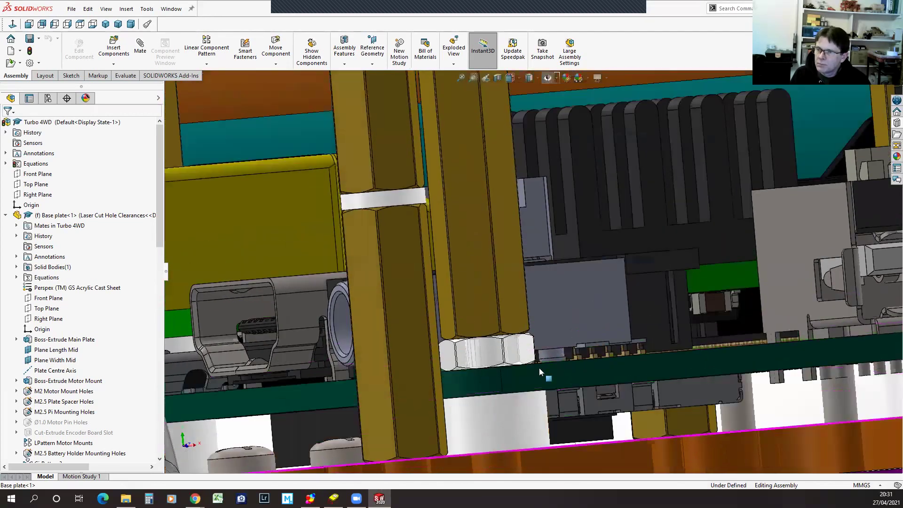
middle_drag(600, 387, 550, 366)
click(555, 354)
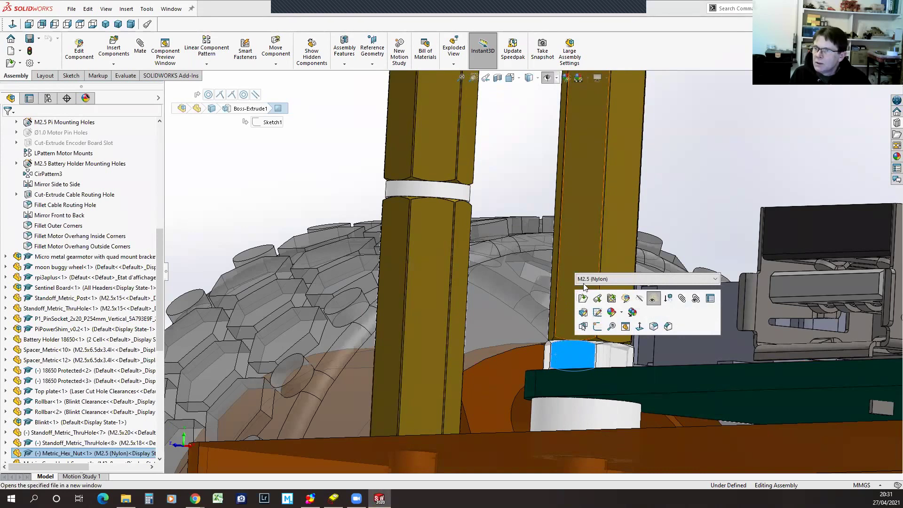
click(716, 280)
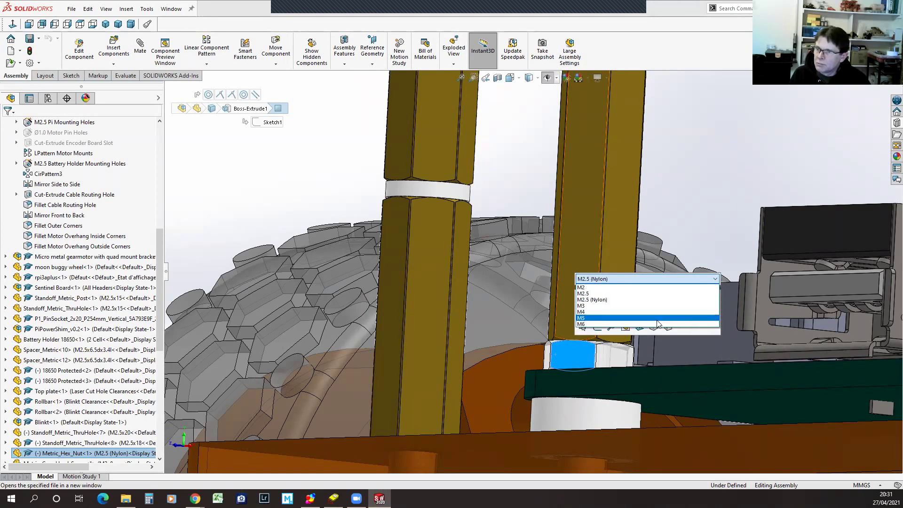
click(603, 294)
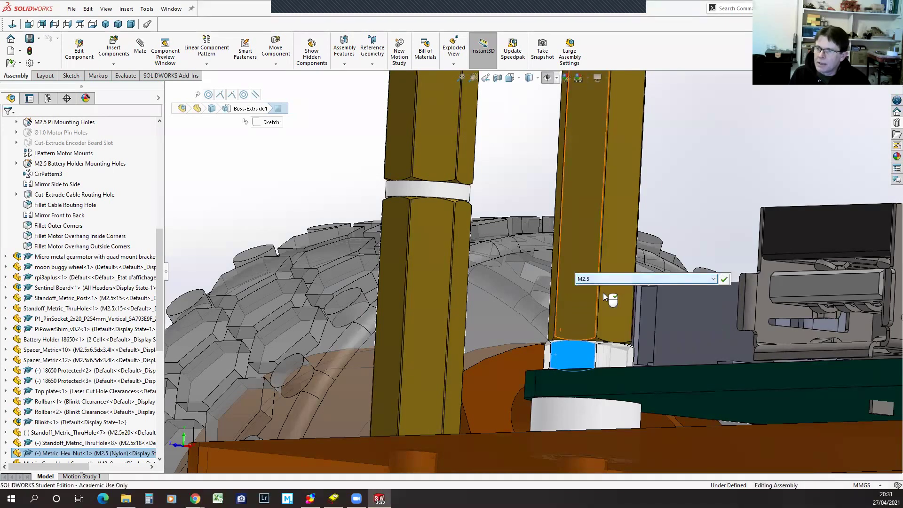
click(725, 279)
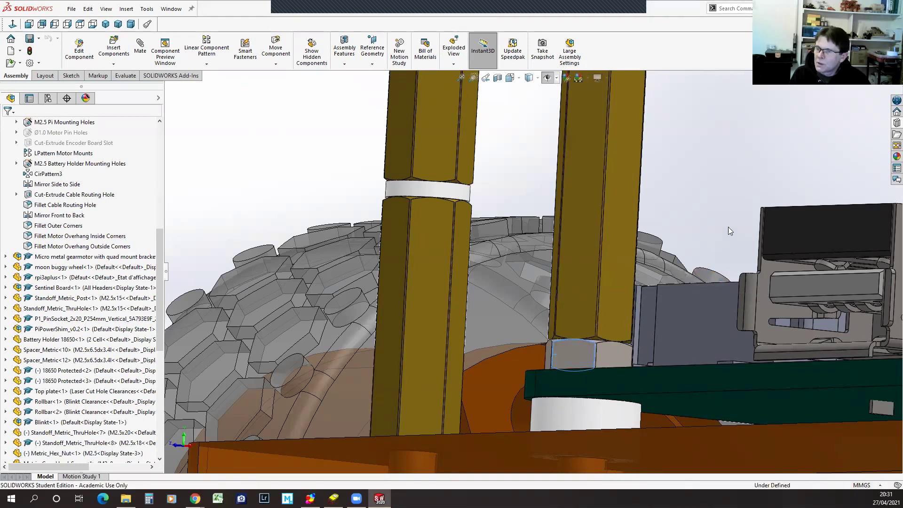
Switch the same hex nut back to configuration M2.5 (Nylon)
mouse_move(693, 217)
middle_down()
mouse_move(695, 257)
mouse_move(698, 219)
middle_up()
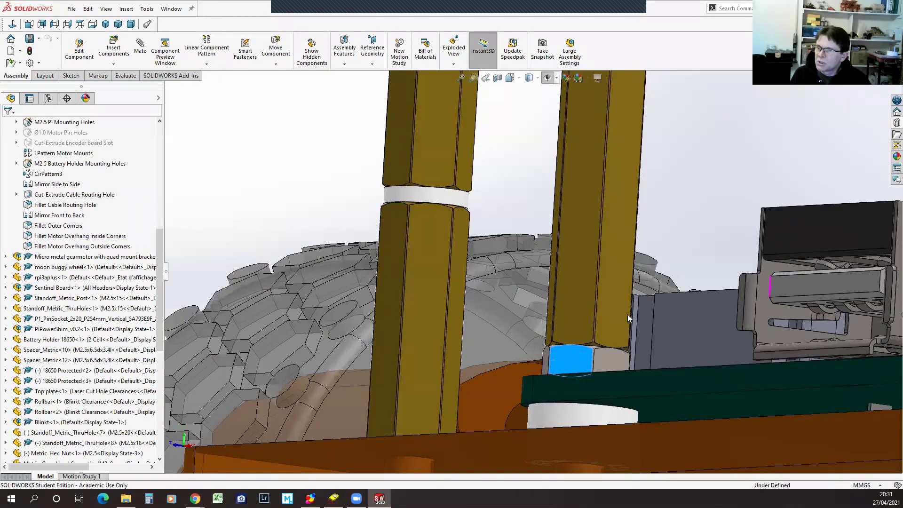
scroll(701, 221, down, 1)
click(579, 388)
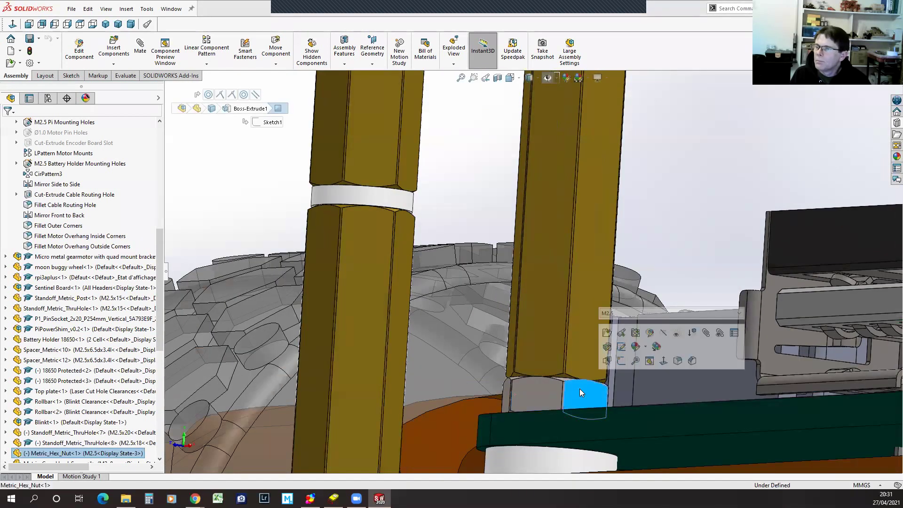
click(637, 314)
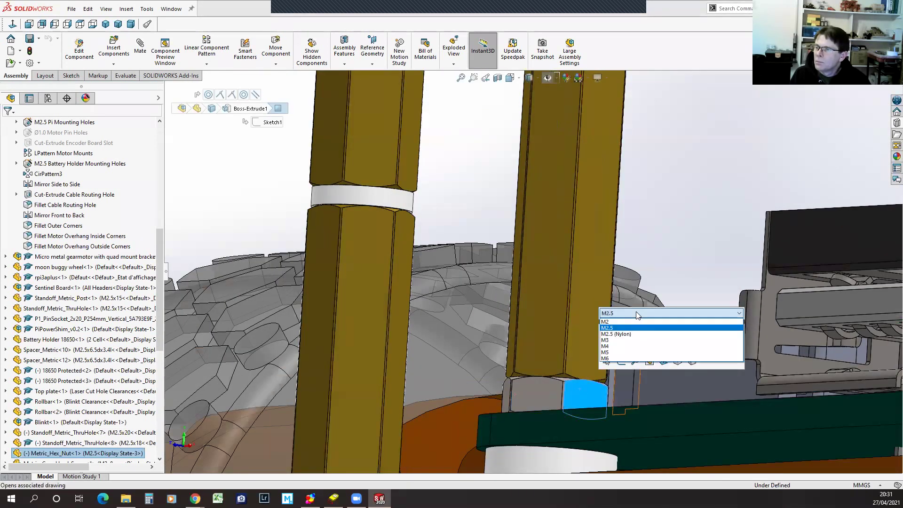
click(625, 334)
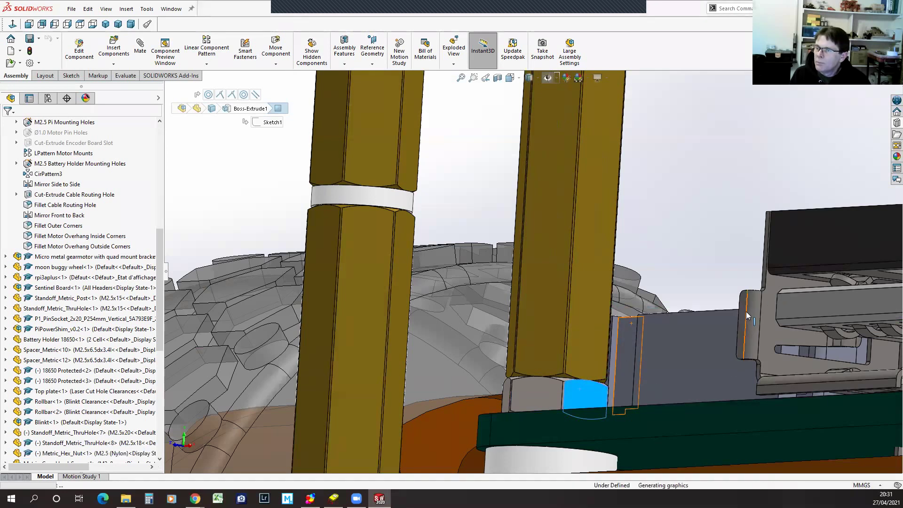
Open the hex nut's part file, metric_hex_nut.sldprt, from the assembly
click(586, 393)
click(540, 393)
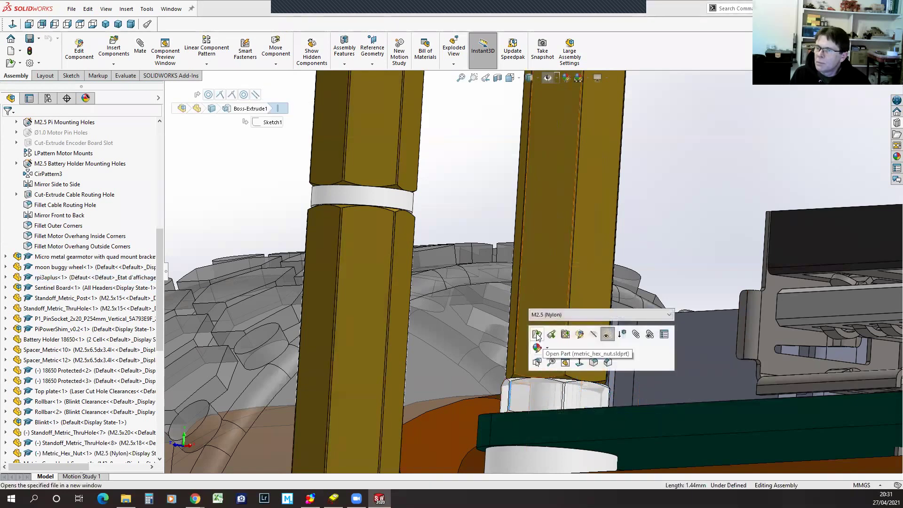
click(536, 334)
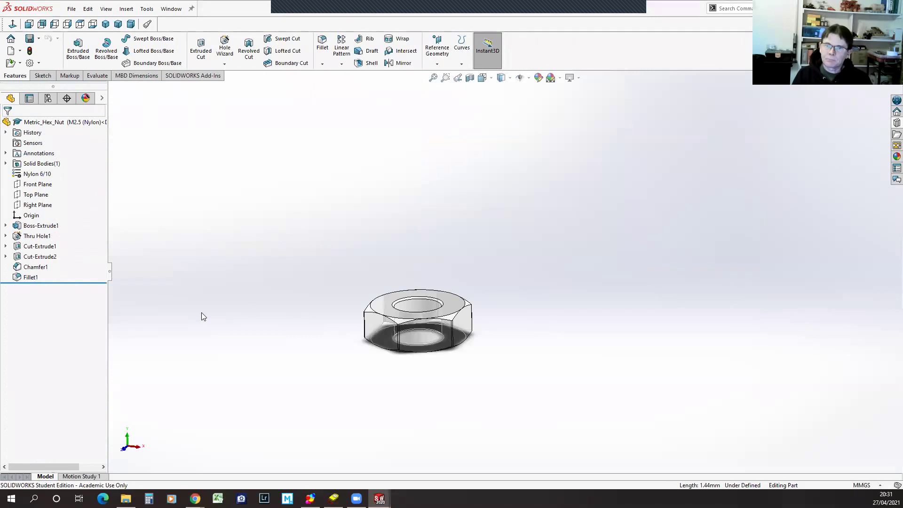
Review the hex nut's design table without adding any of the offered parameters, and close it
click(48, 98)
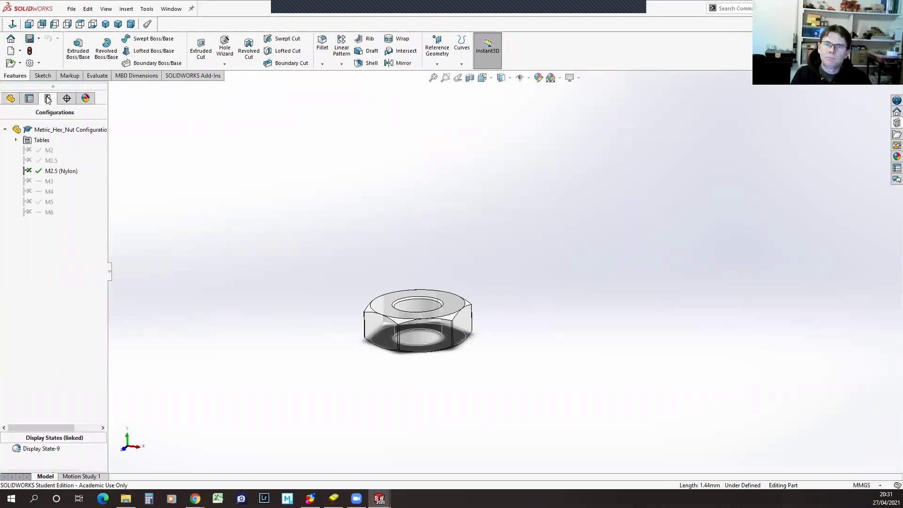
click(16, 140)
right_click(55, 155)
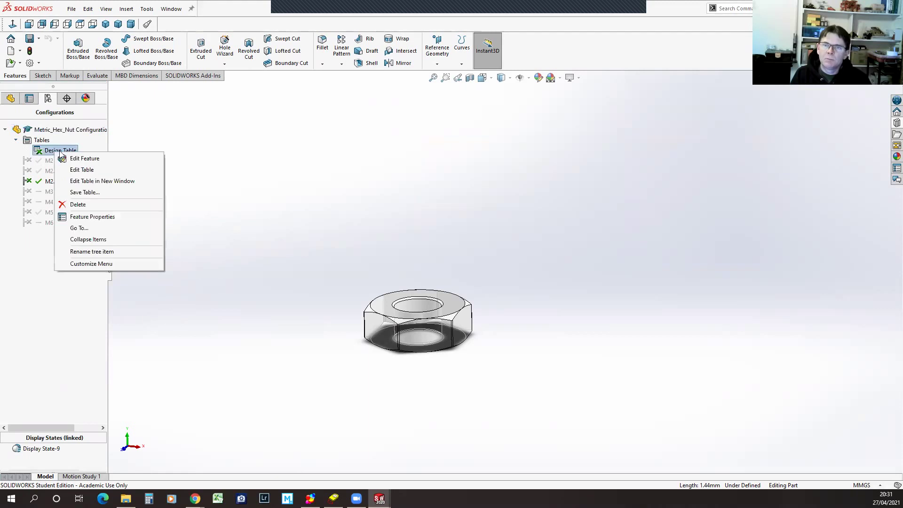
click(91, 172)
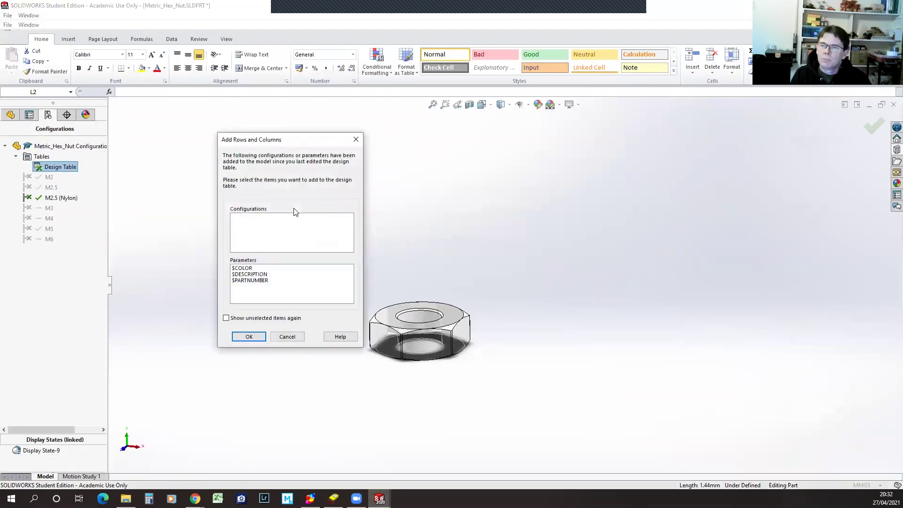
click(258, 336)
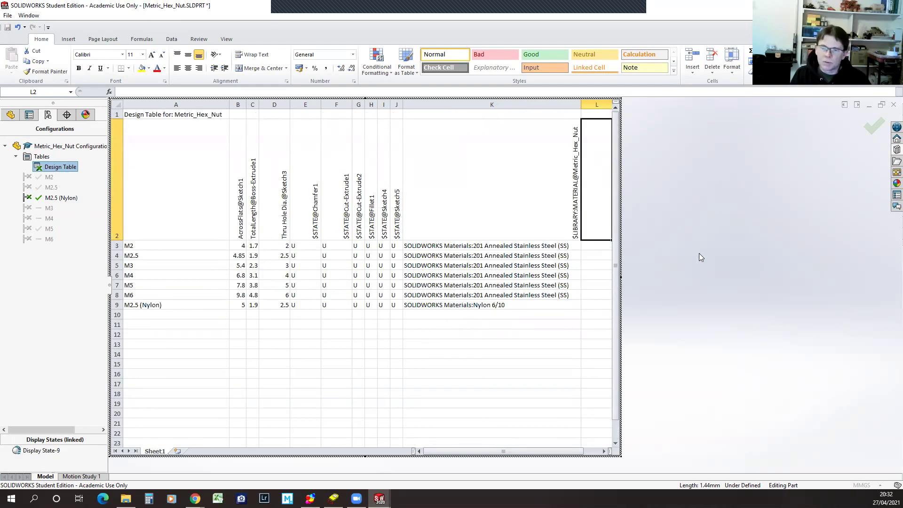
click(873, 129)
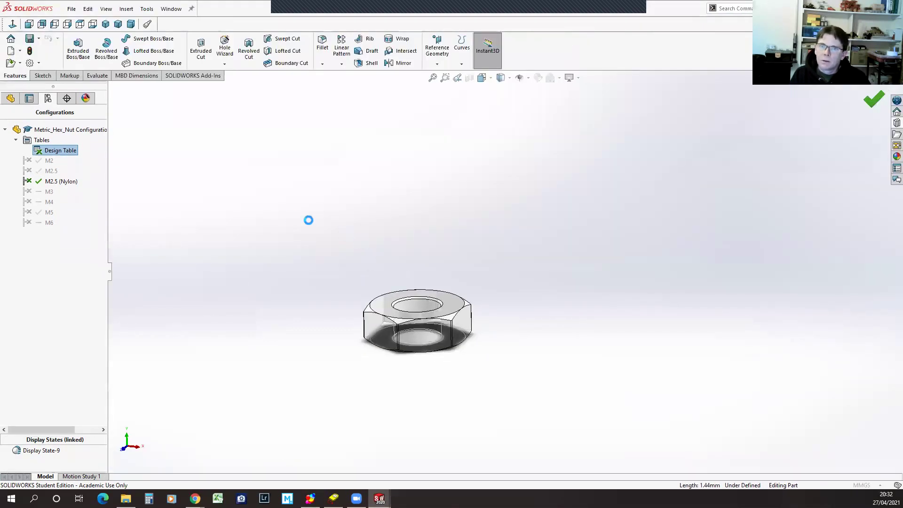
Return to the Turbo 4WD assembly and open the part of the cross-head screw under the base plate's front corner
click(170, 9)
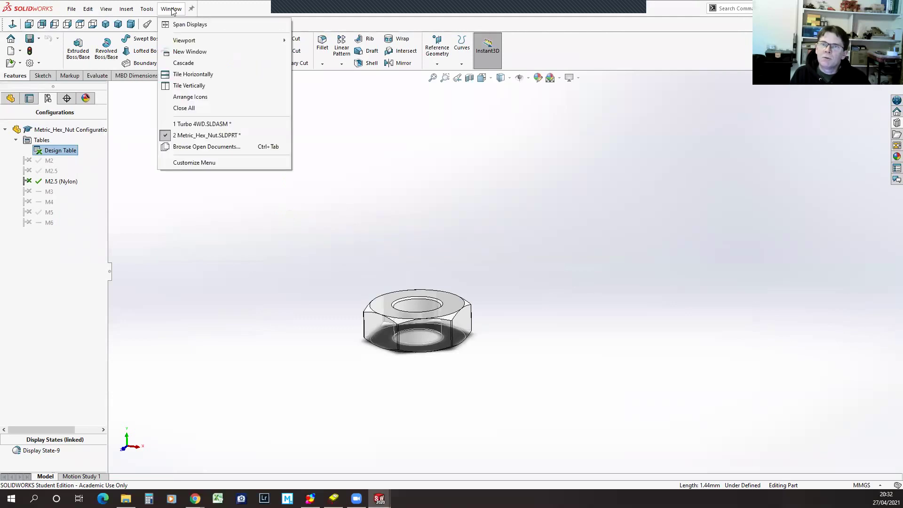
click(196, 124)
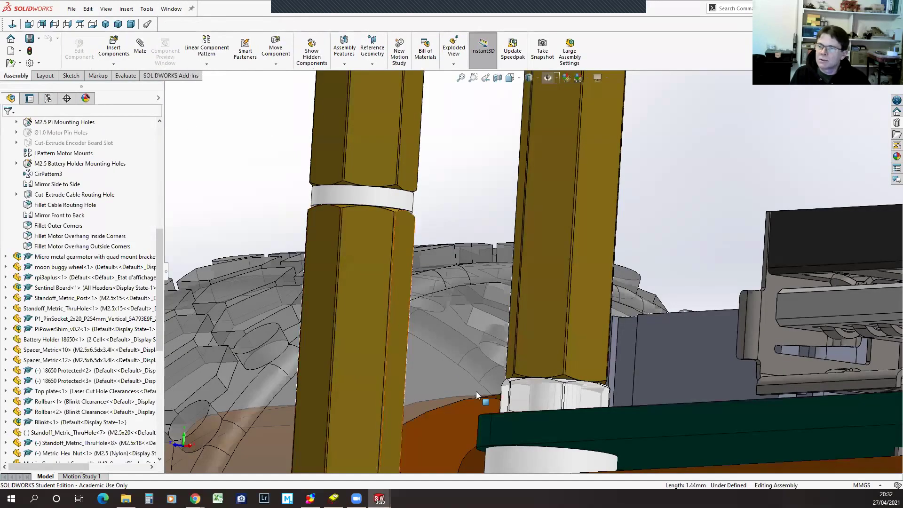
scroll(479, 395, up, 7)
click(486, 345)
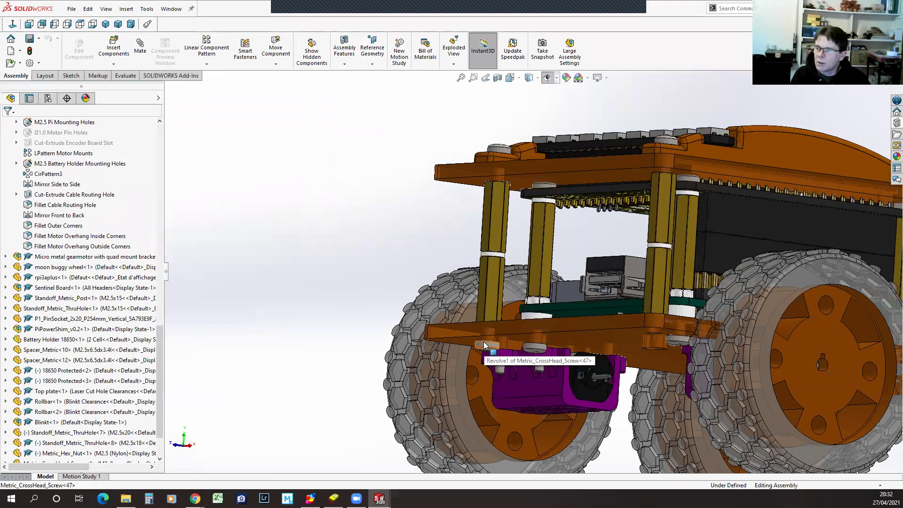
click(510, 284)
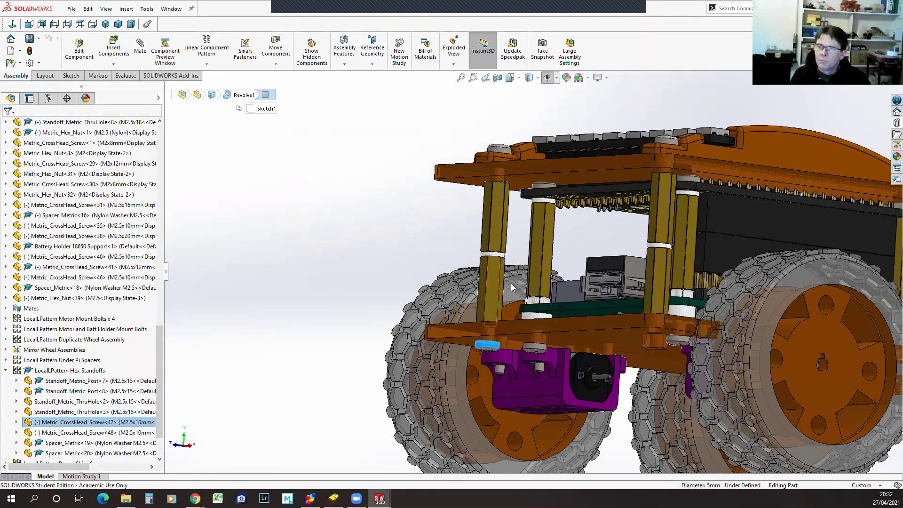
Open the cross-head screw's design table for editing without adding any of the offered parameters
click(47, 98)
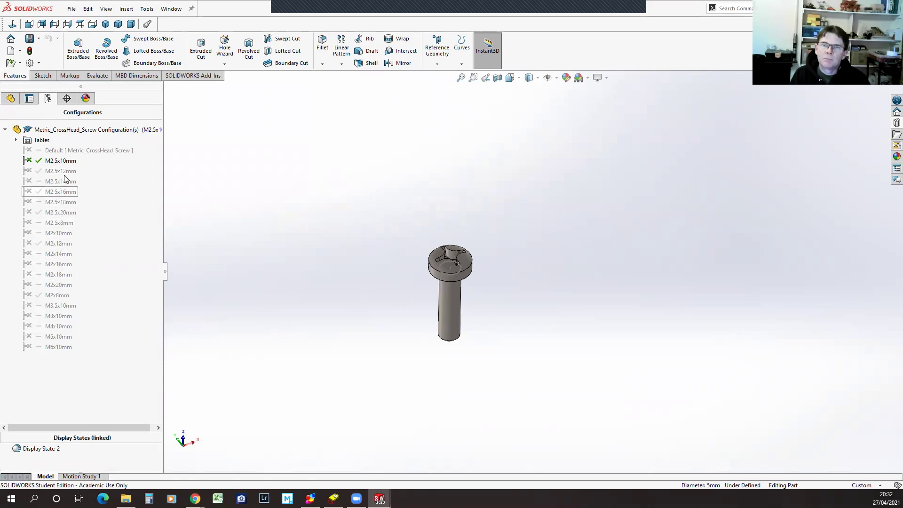
click(16, 140)
right_click(53, 151)
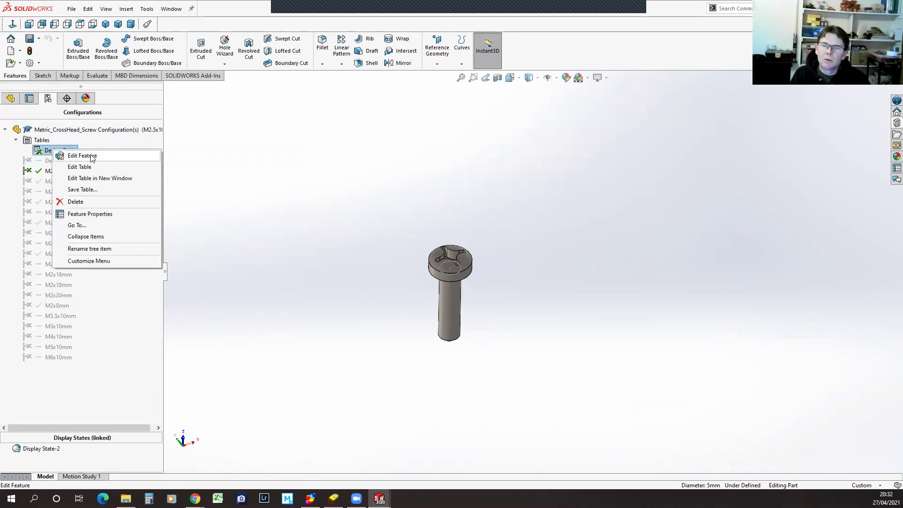
click(86, 167)
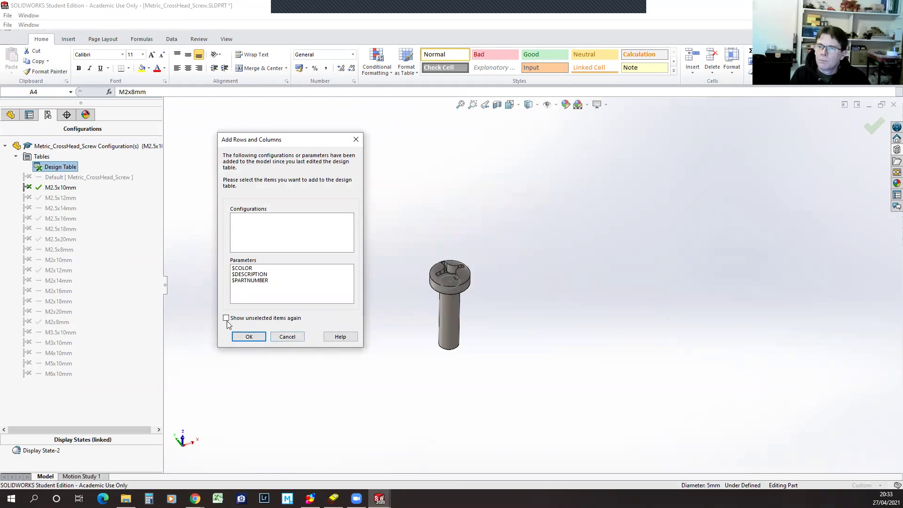
click(249, 337)
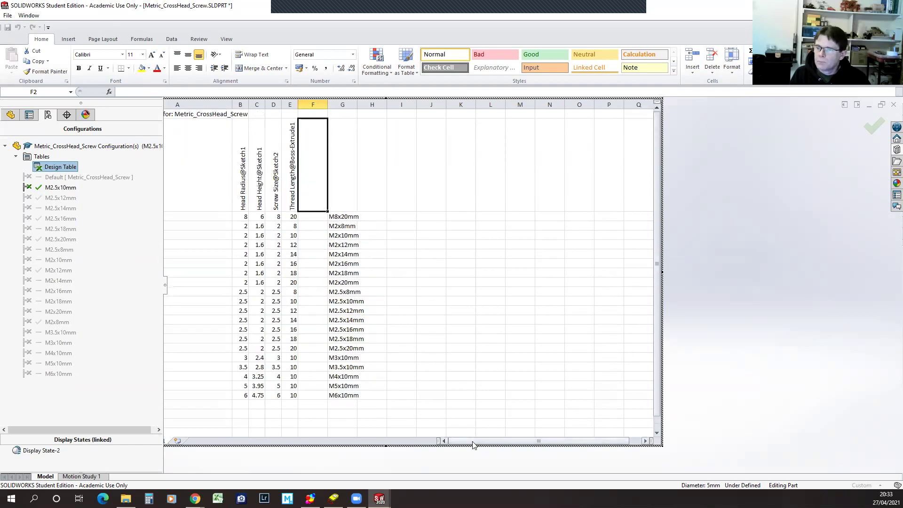
Bring the whole design table into view and compare the name formulas in column G with the configuration names in column A
drag(470, 442, 434, 445)
click(219, 216)
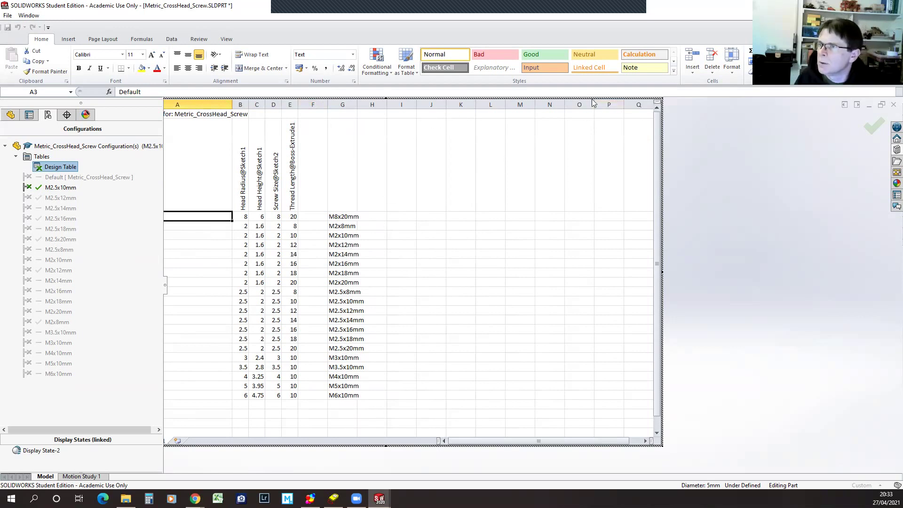
mouse_move(593, 99)
mouse_down()
mouse_move(536, 99)
mouse_move(666, 98)
mouse_move(492, 106)
mouse_up()
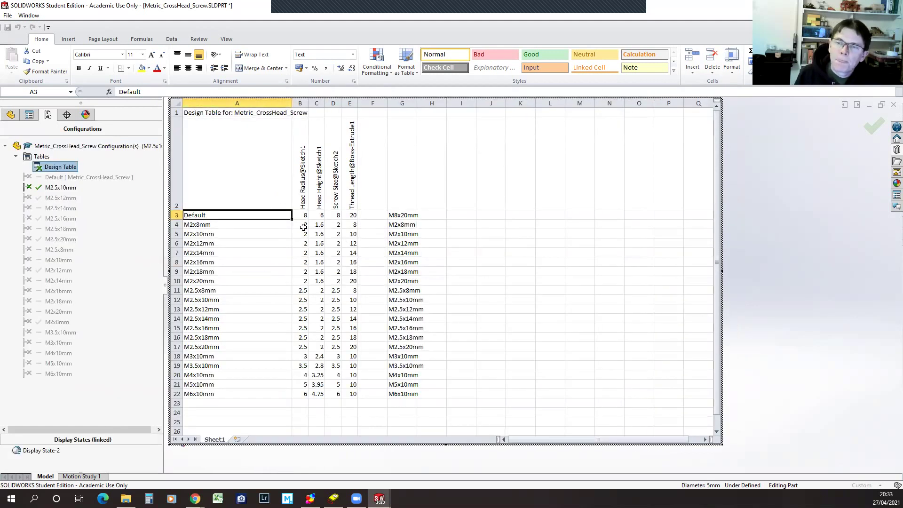
click(404, 215)
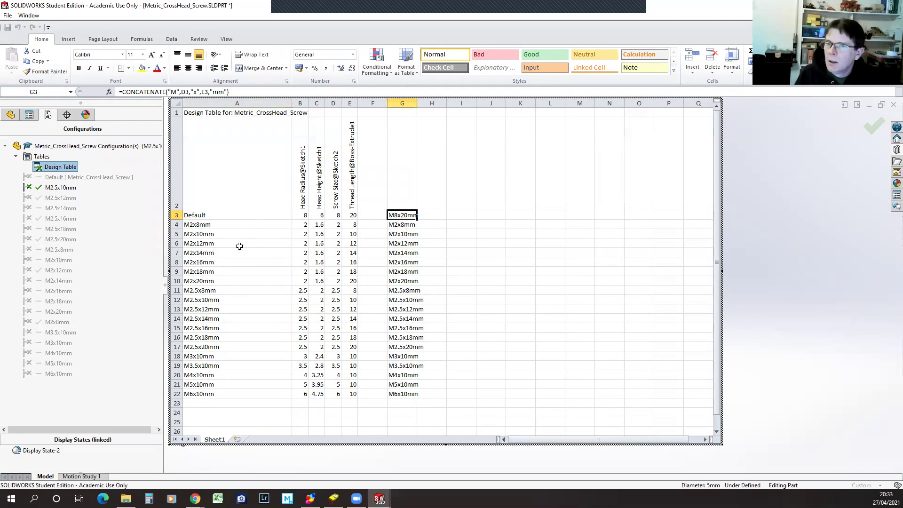
click(247, 225)
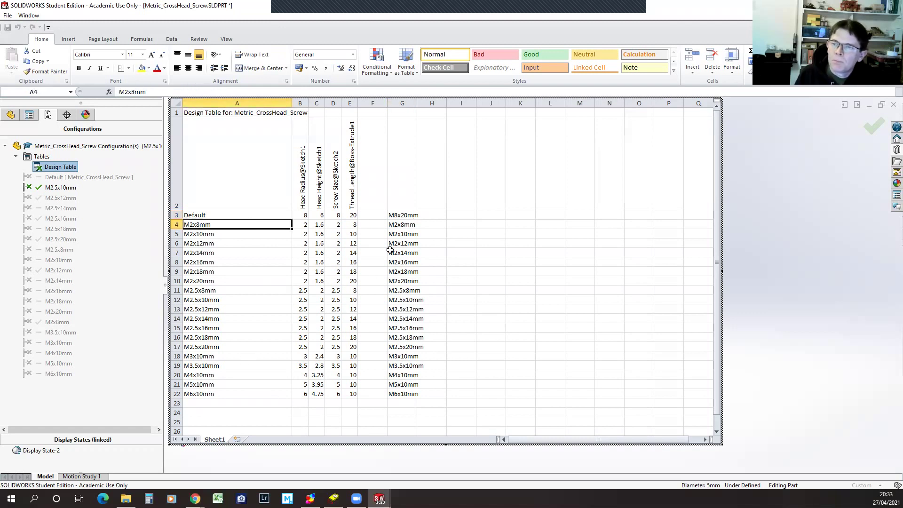
click(405, 216)
click(401, 234)
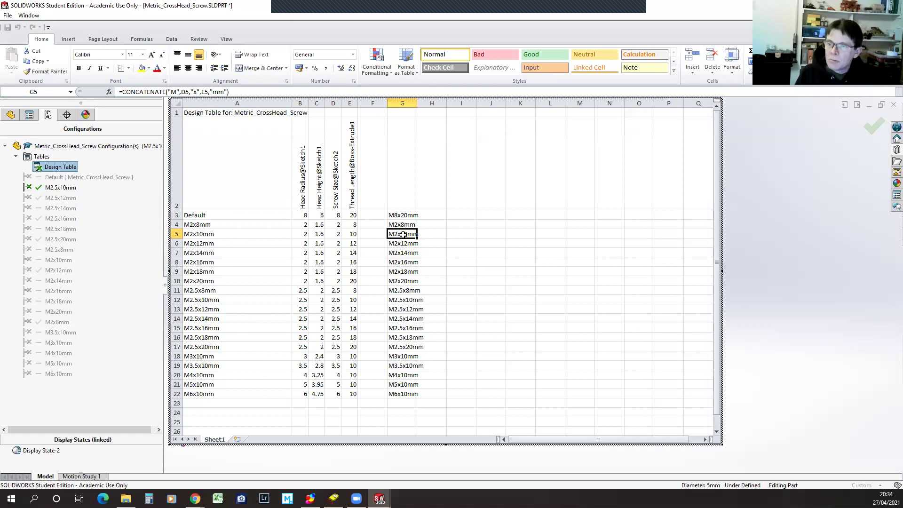
drag(403, 213, 398, 395)
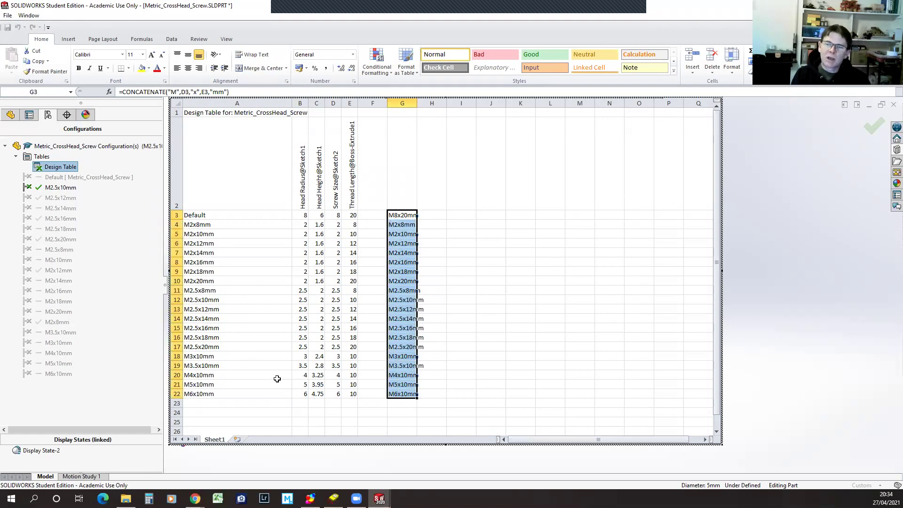
click(209, 300)
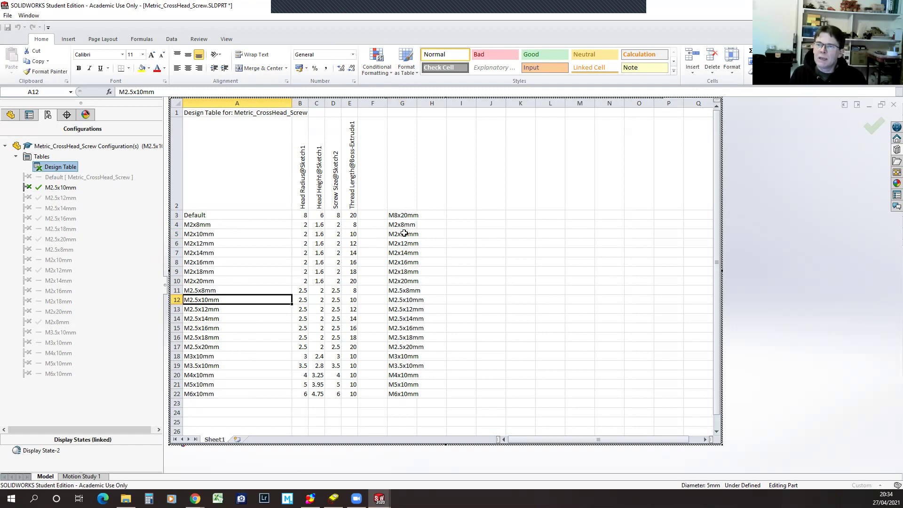
Clear the name formulas from cells G5 to G22 and select the remaining formula in G4
drag(403, 233, 397, 380)
key(Delete)
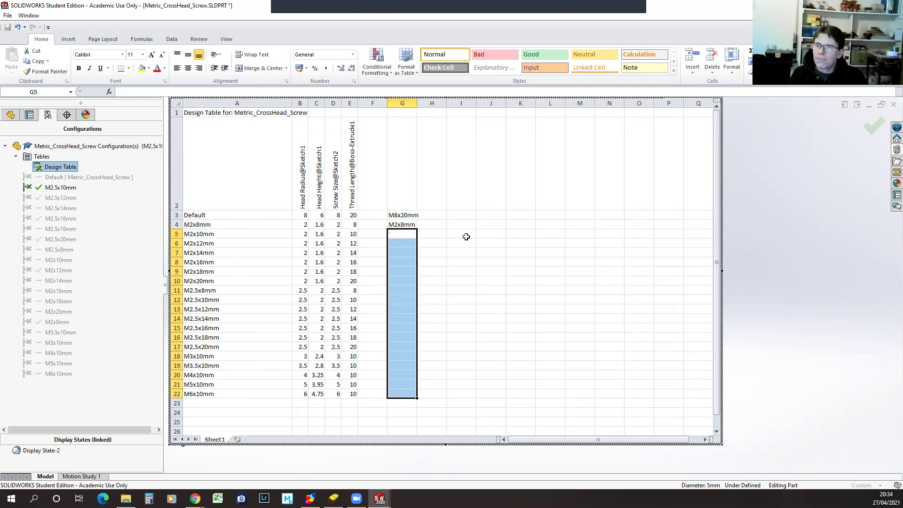
click(464, 236)
click(405, 226)
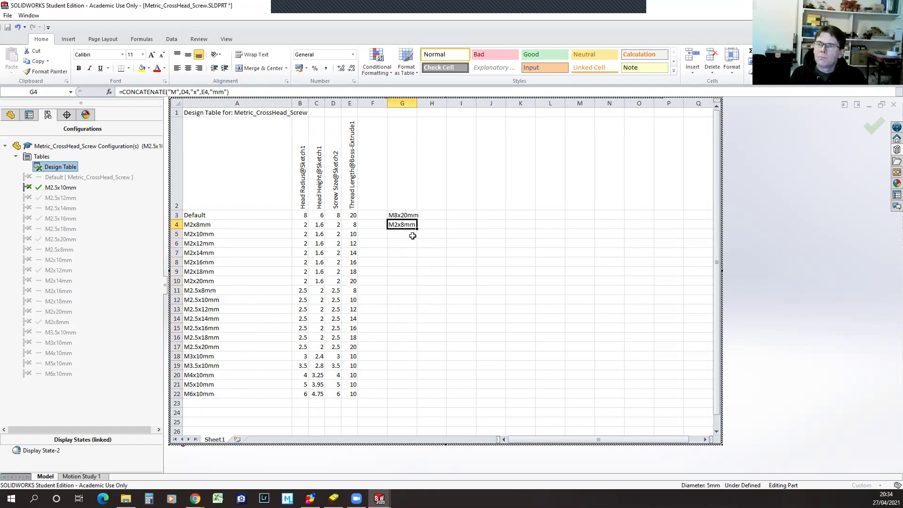
Fill the name formula from G4 down to G22 and fit column G's width to the names
drag(416, 229, 418, 396)
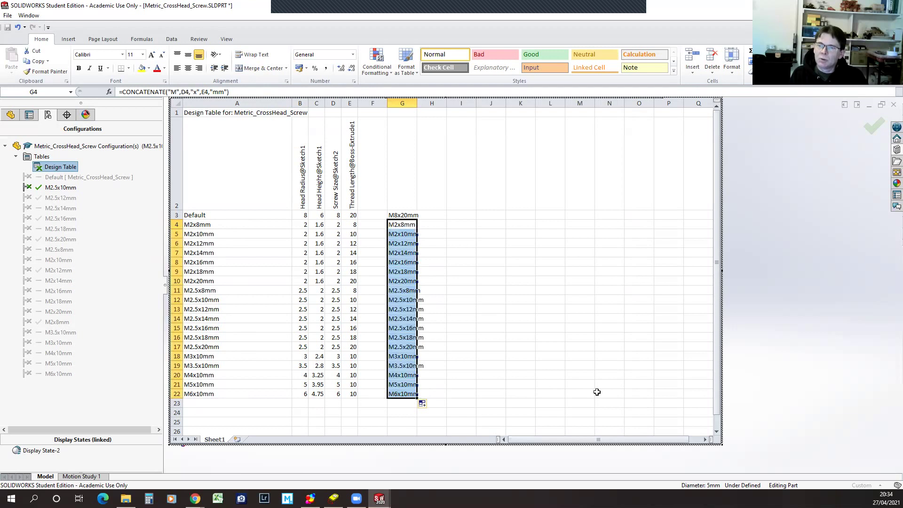
double_click(418, 100)
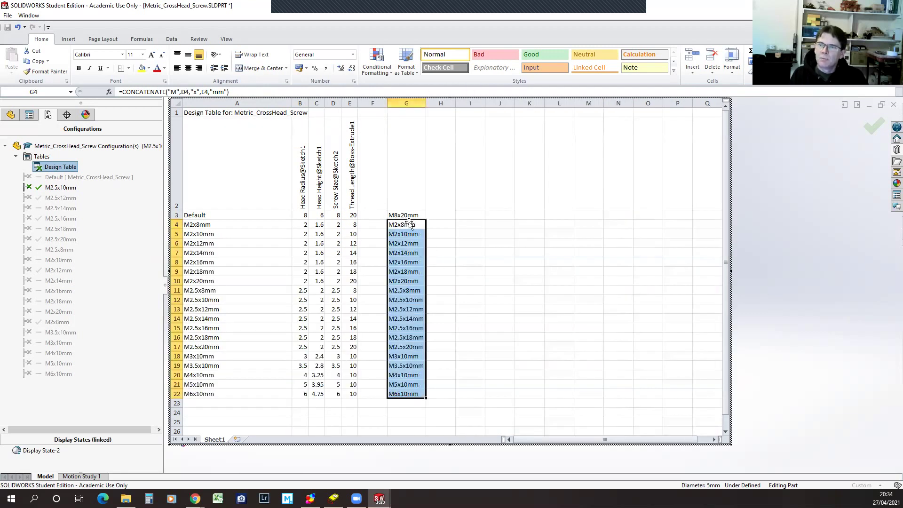
Paste the names from G4 to G22 as values only over the configuration names in A4 to A22
right_click(408, 398)
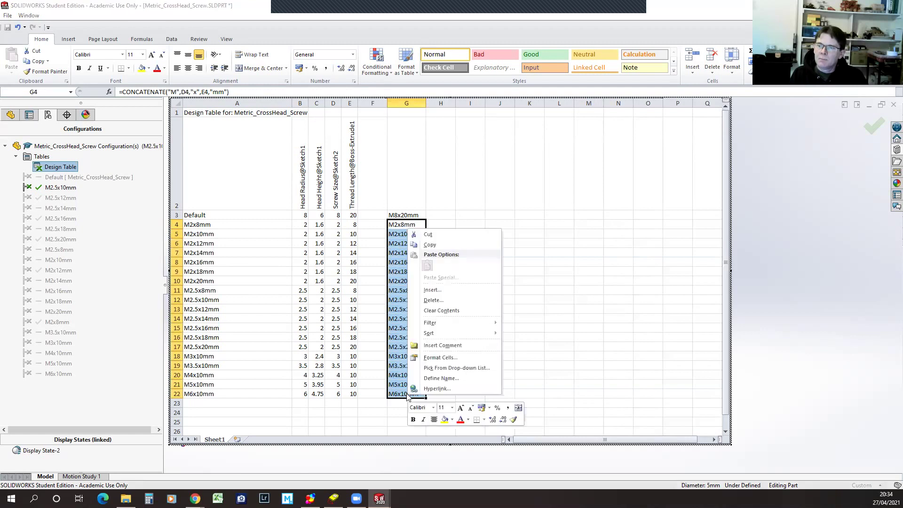
click(430, 245)
drag(222, 226, 236, 393)
right_click(237, 394)
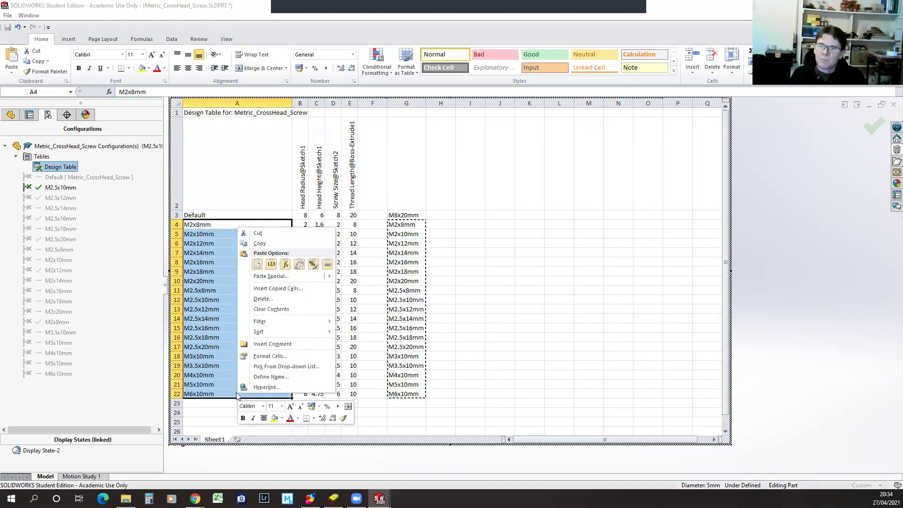
click(272, 263)
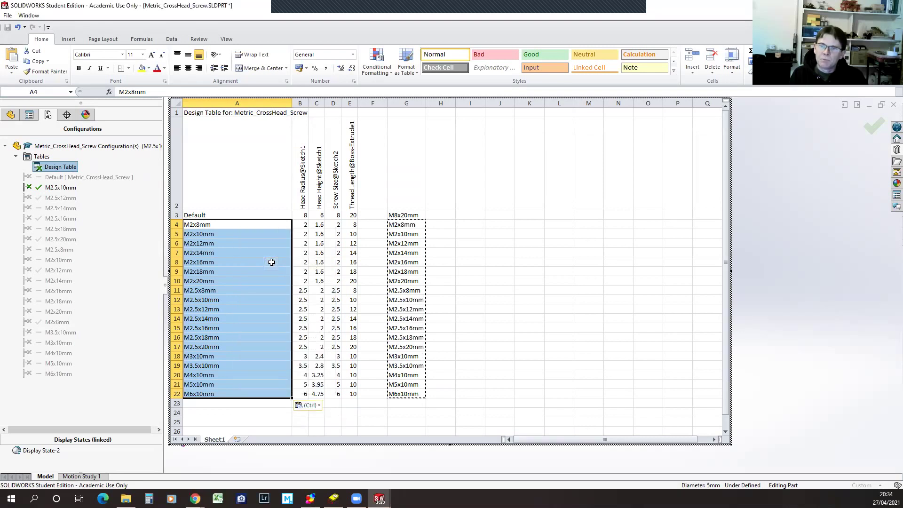
Add a new size in row 23 with head radius 8, head height 5.2, screw size 8 and thread length 15
click(235, 394)
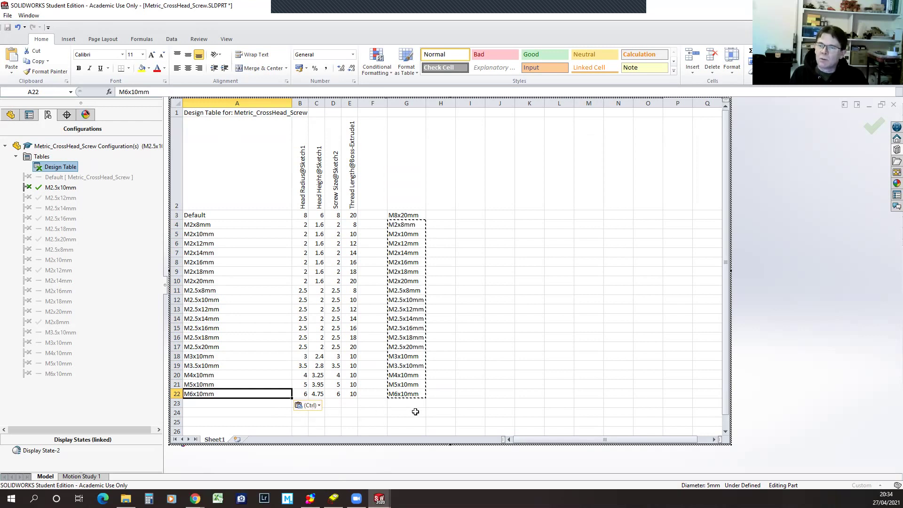
click(353, 405)
click(305, 428)
click(300, 396)
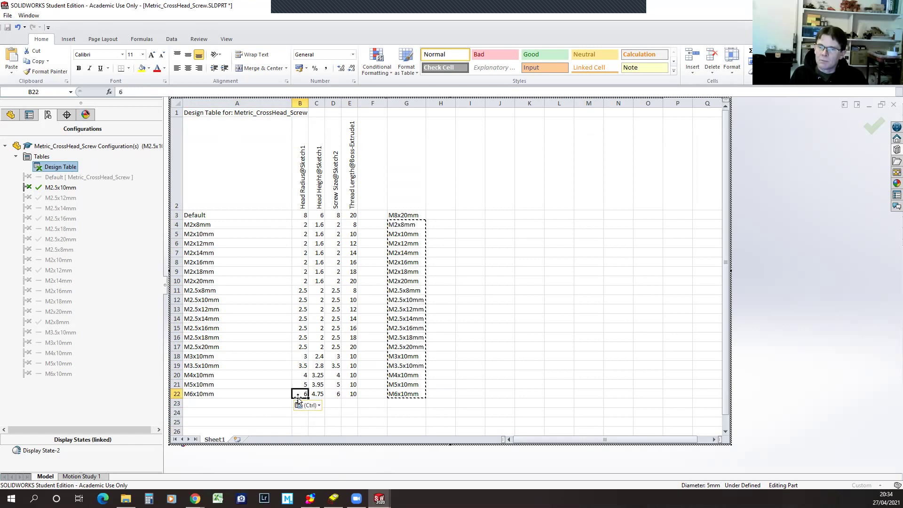
click(301, 400)
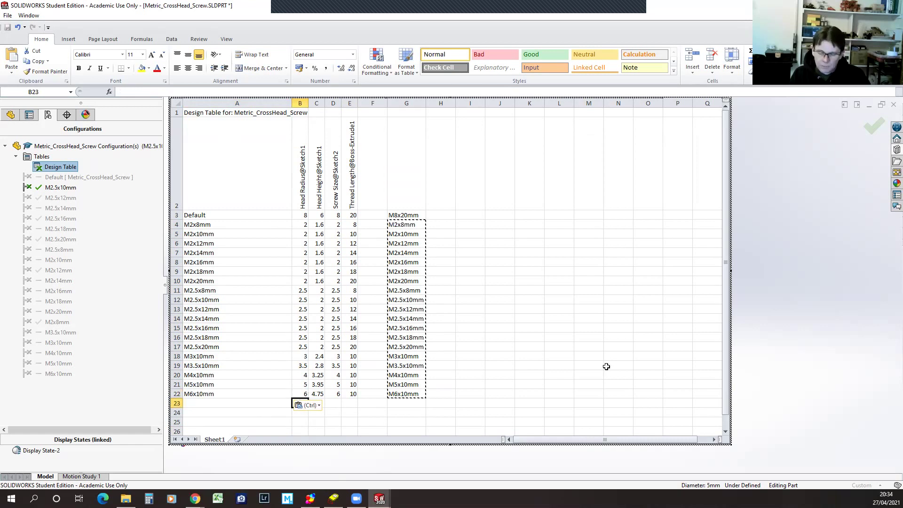
text(8)
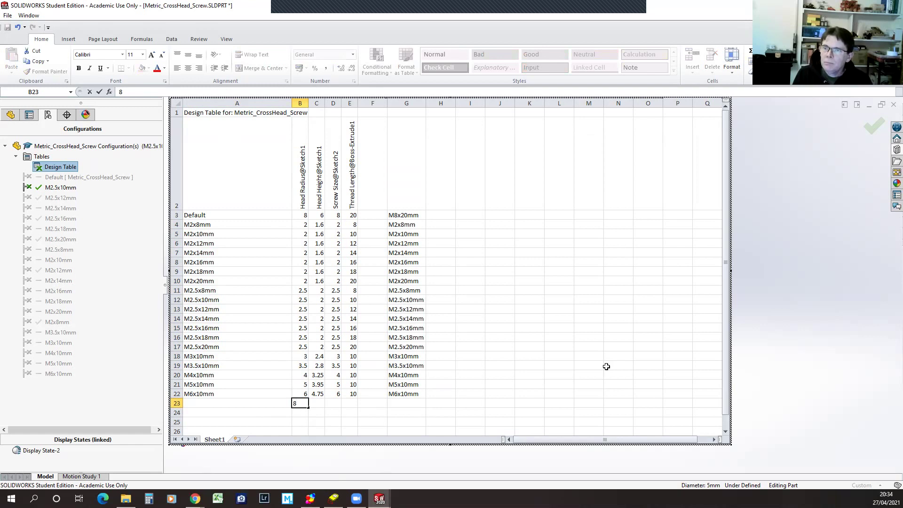
key(Tab)
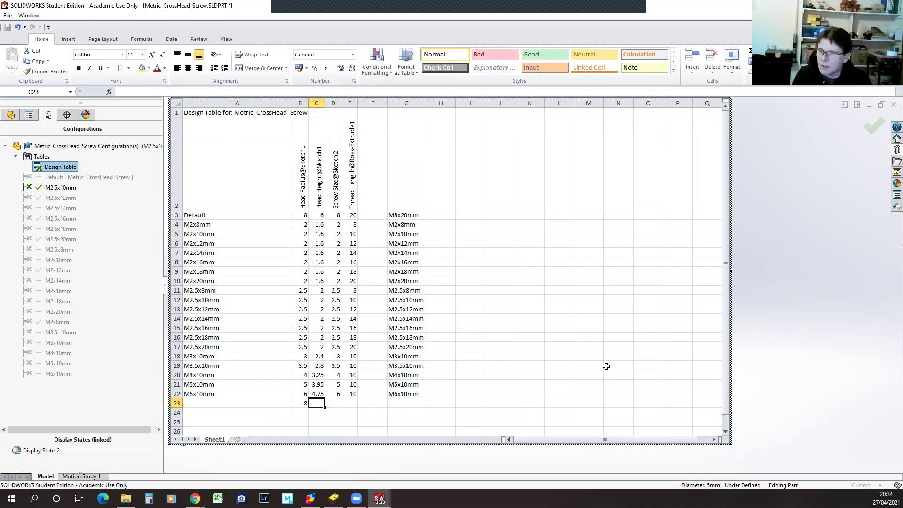
text(5.2)
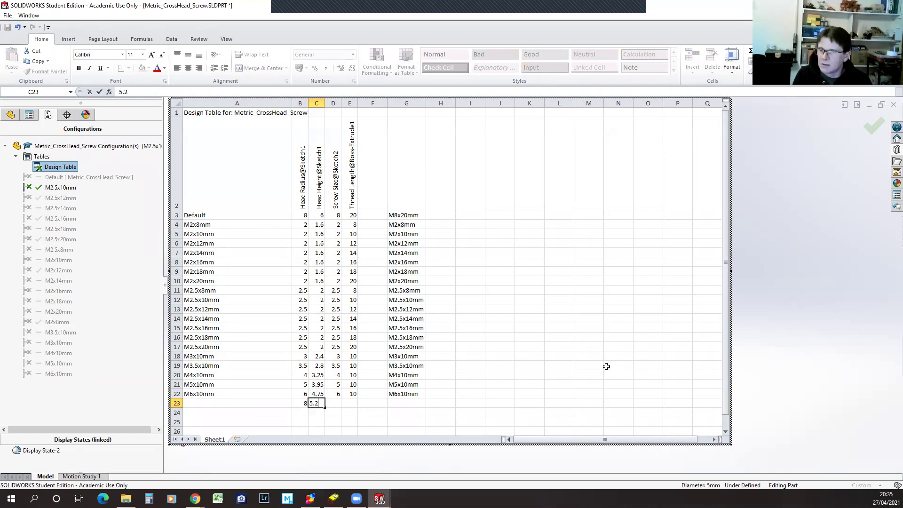
key(Tab)
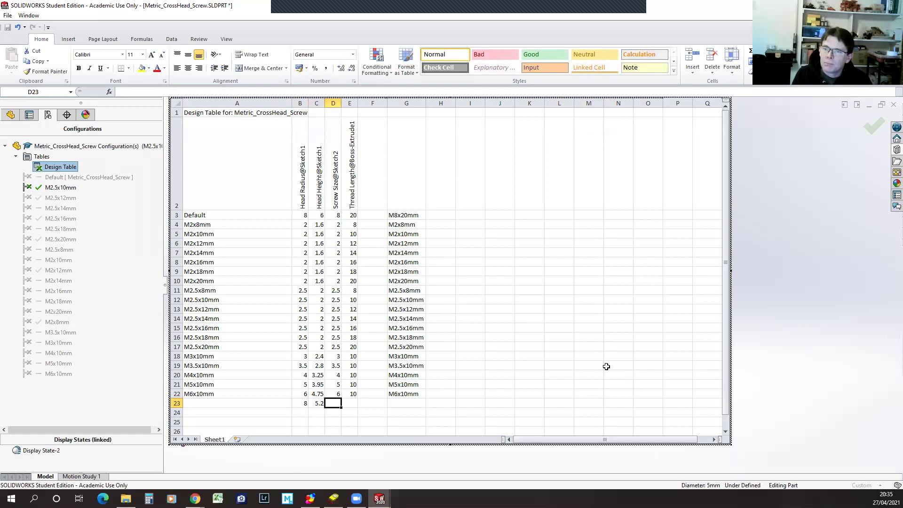
text(8)
key(Tab)
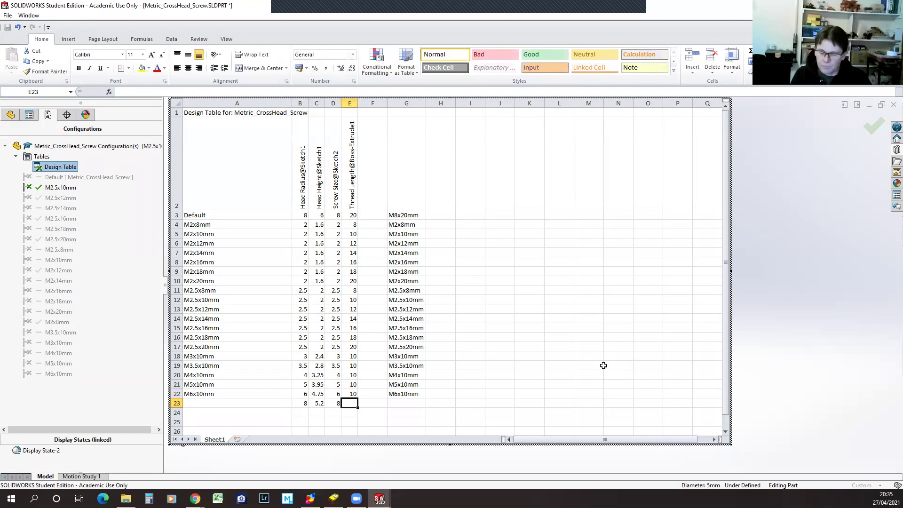
text(15)
click(375, 404)
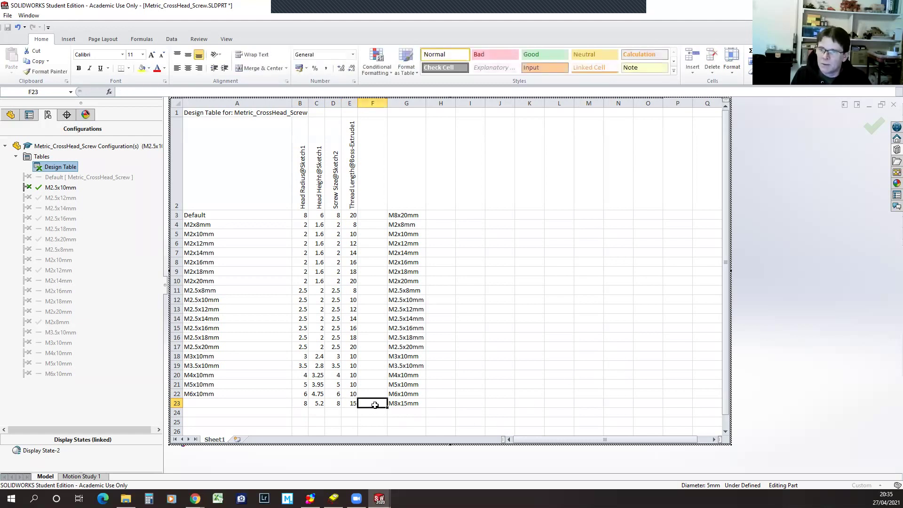
Enter a thread length of 20 in E24 and continue the series in steps of 5 down to 60 in E32
click(347, 412)
text(20)
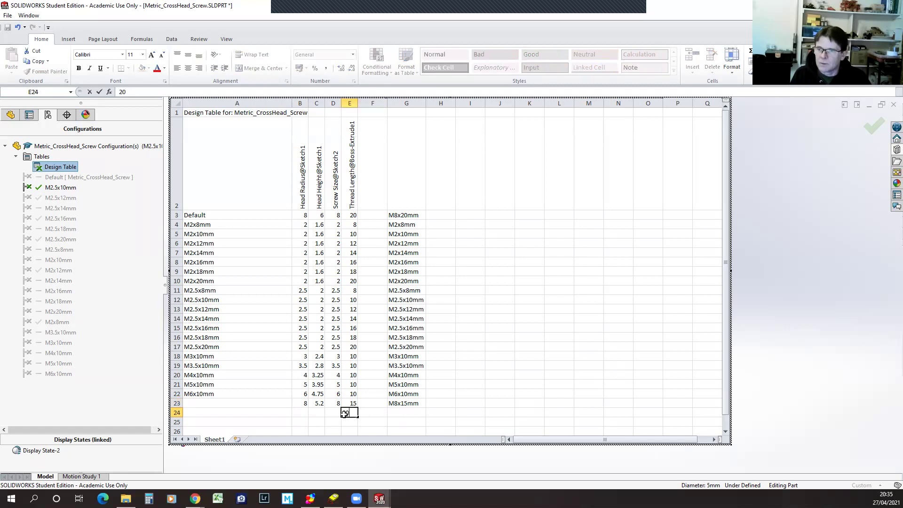
mouse_move(349, 404)
mouse_down()
mouse_move(357, 431)
mouse_move(359, 369)
mouse_up()
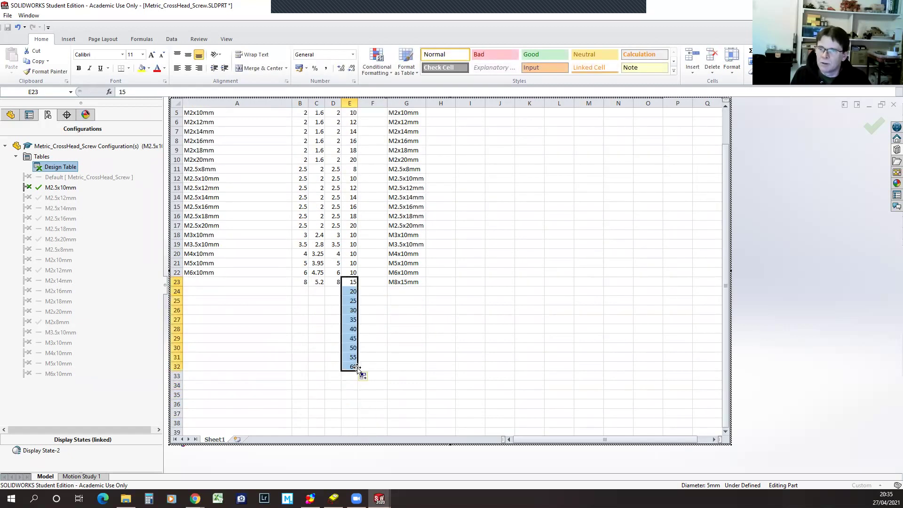
Copy the head radius, head height and screw size from row 23 into rows 24 to 32
mouse_move(299, 283)
mouse_down()
mouse_move(337, 280)
mouse_move(319, 330)
mouse_move(326, 364)
mouse_move(300, 295)
mouse_up()
key(ctrl+c)
key(ctrl+v)
Fill the name formula from G23 down to G32 and paste the resulting names as values into A23 to A32
click(395, 282)
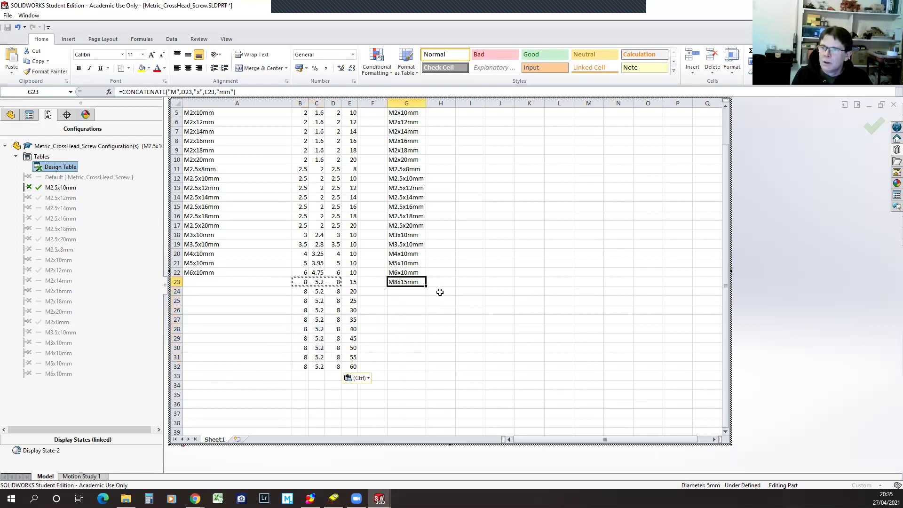
drag(426, 285, 426, 370)
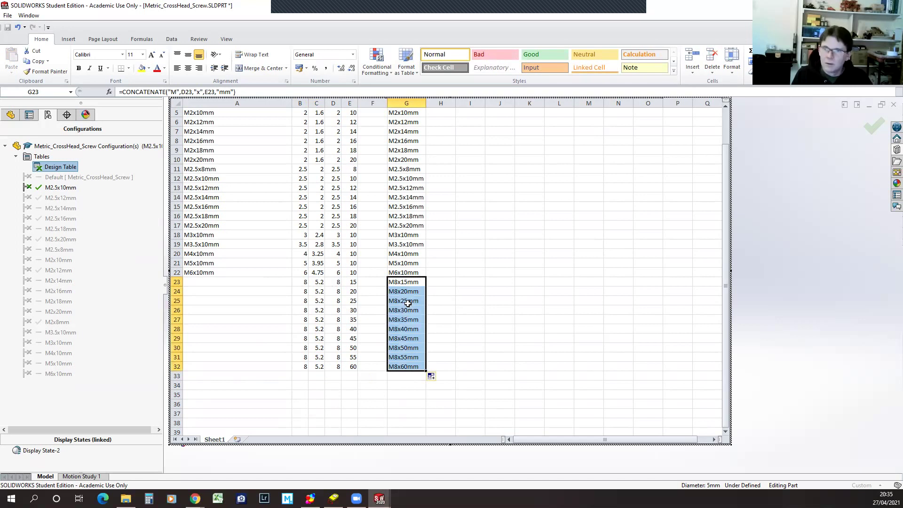
key(ctrl+c)
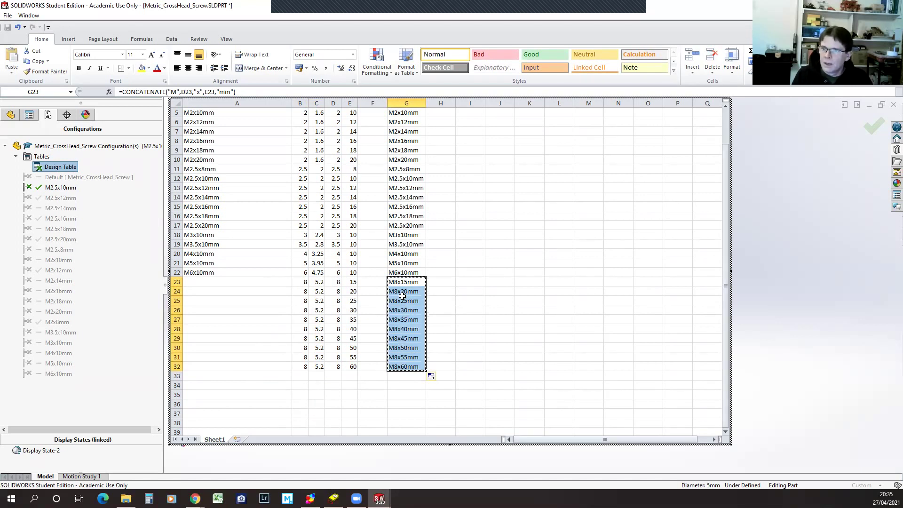
right_click(220, 284)
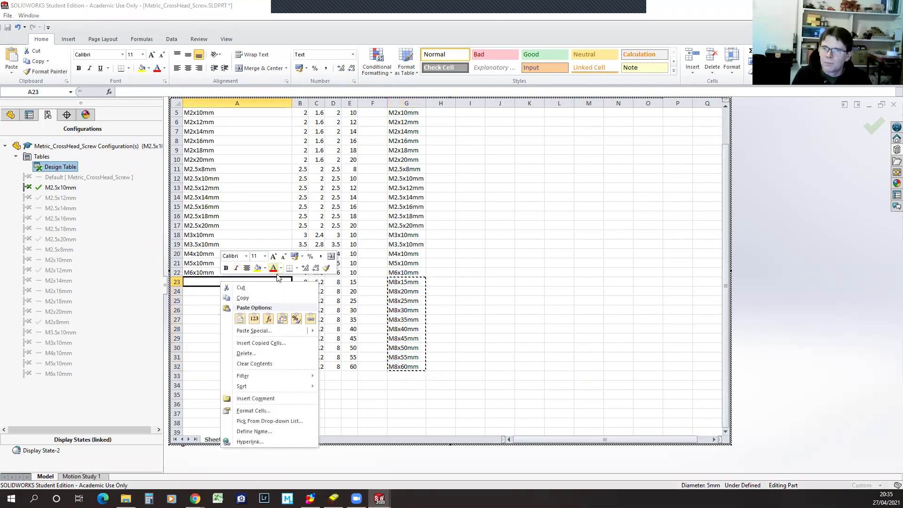
click(254, 319)
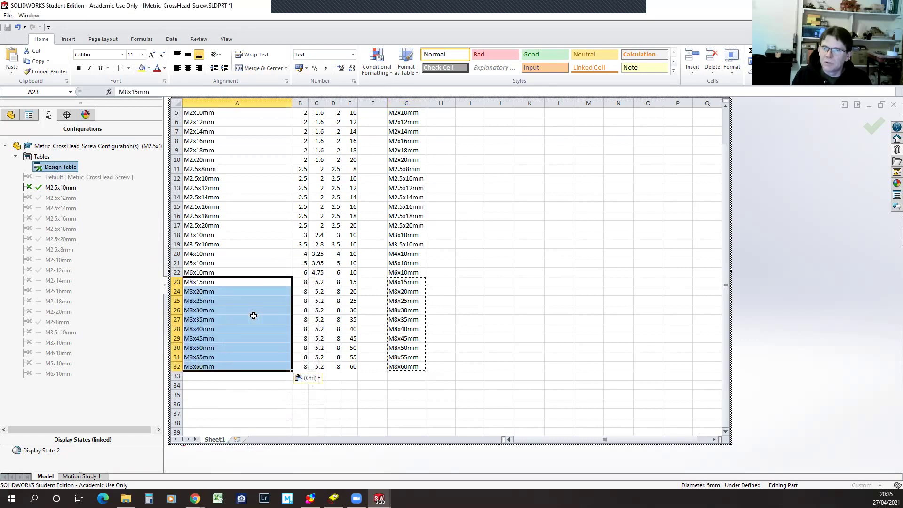
Finish editing the design table and accept the generated M8x15mm to M8x60mm configurations
click(868, 127)
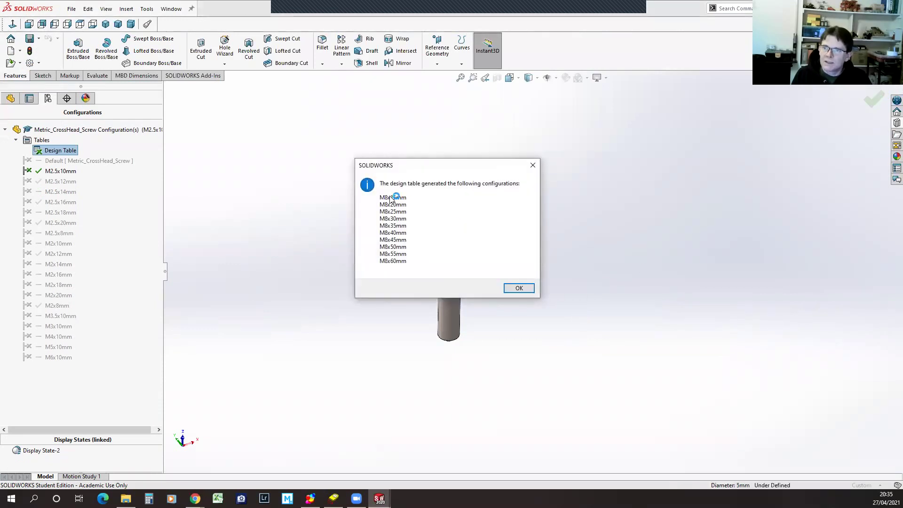
click(527, 288)
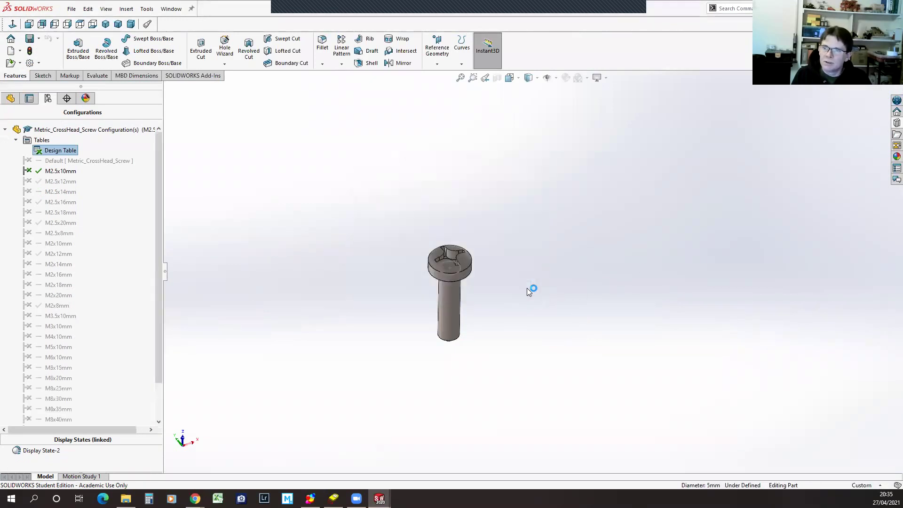
Activate the new M8x15mm configuration, followed by the M8x60mm configuration
drag(156, 343, 161, 380)
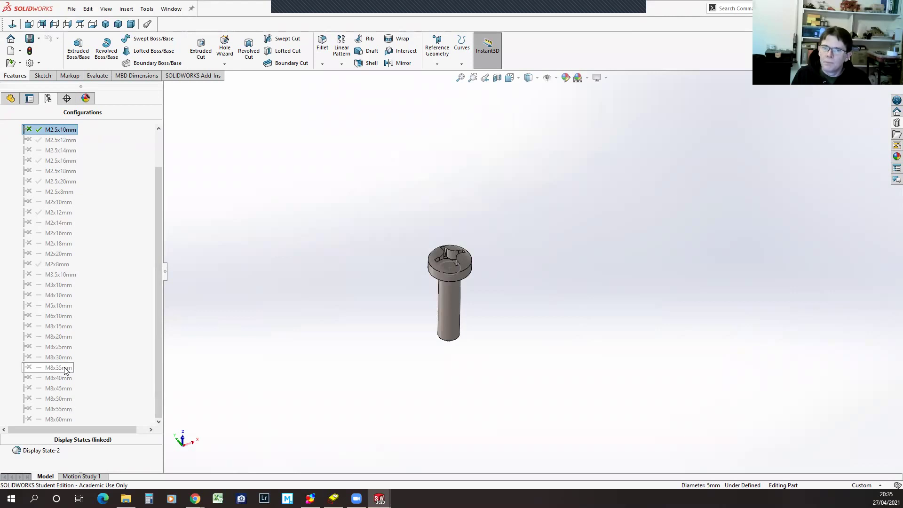
double_click(27, 330)
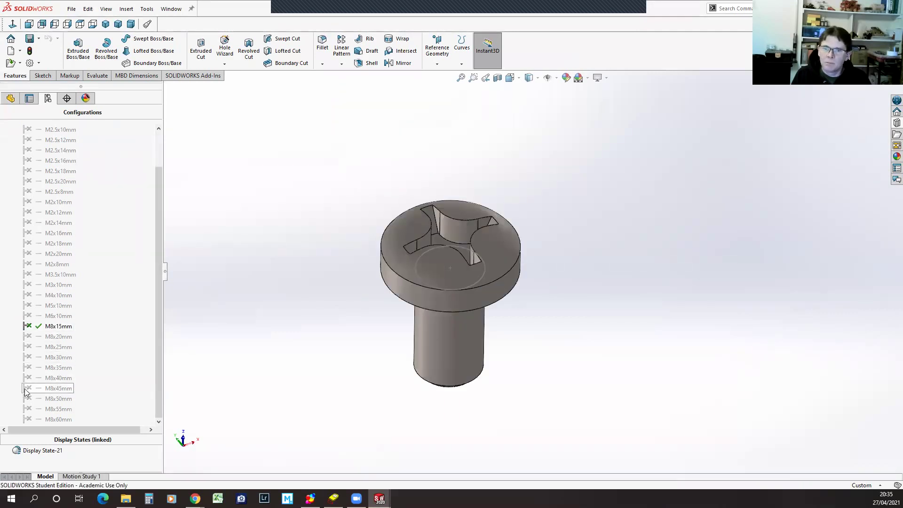
double_click(24, 418)
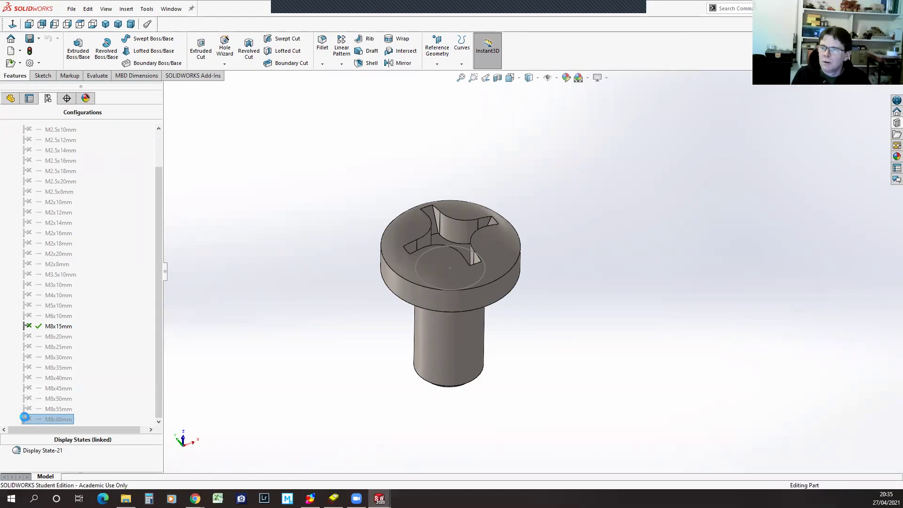
Examine the M8x60mm screw along its full length and look closely at the cross recess in its head
scroll(378, 285, down, 1)
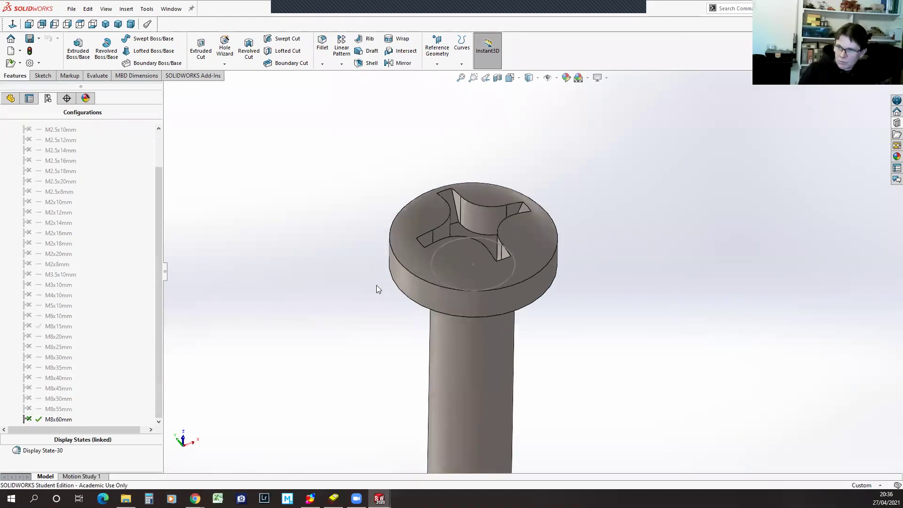
scroll(396, 306, up, 7)
scroll(818, 328, down, 3)
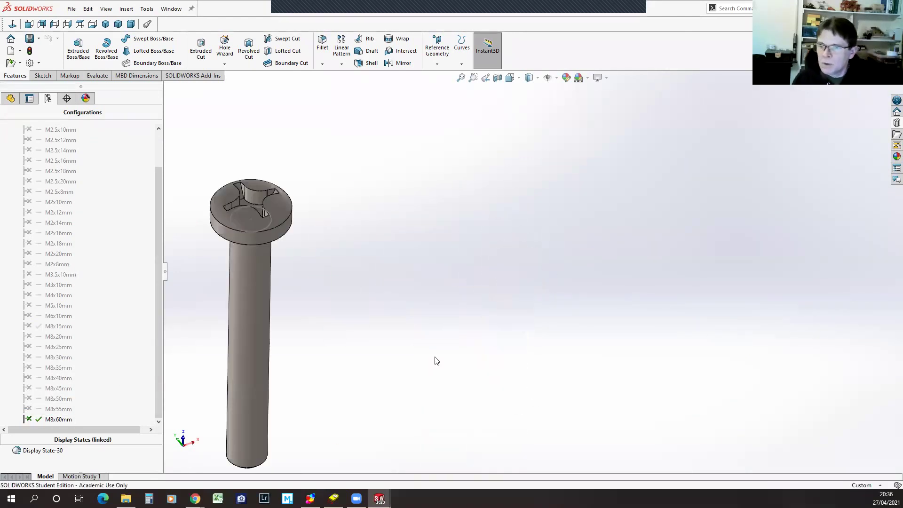
scroll(436, 361, up, 2)
middle_drag(400, 381, 516, 382)
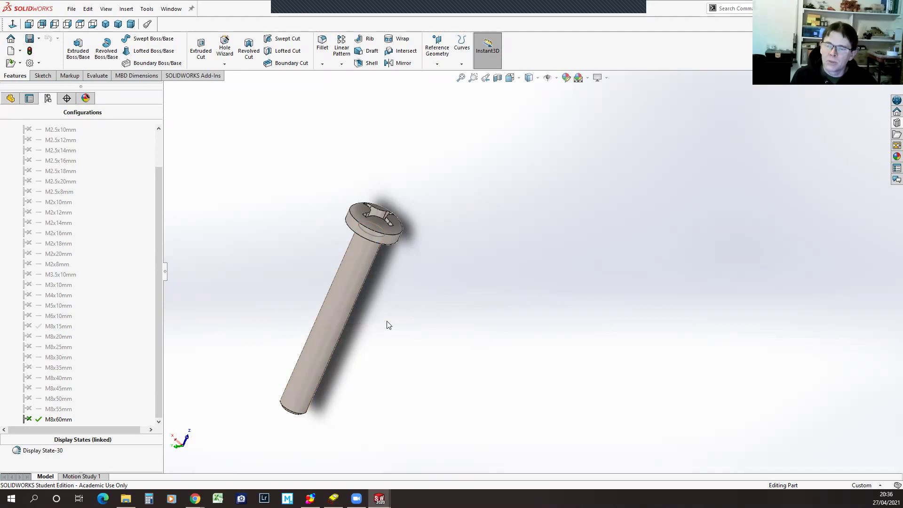
key(z)
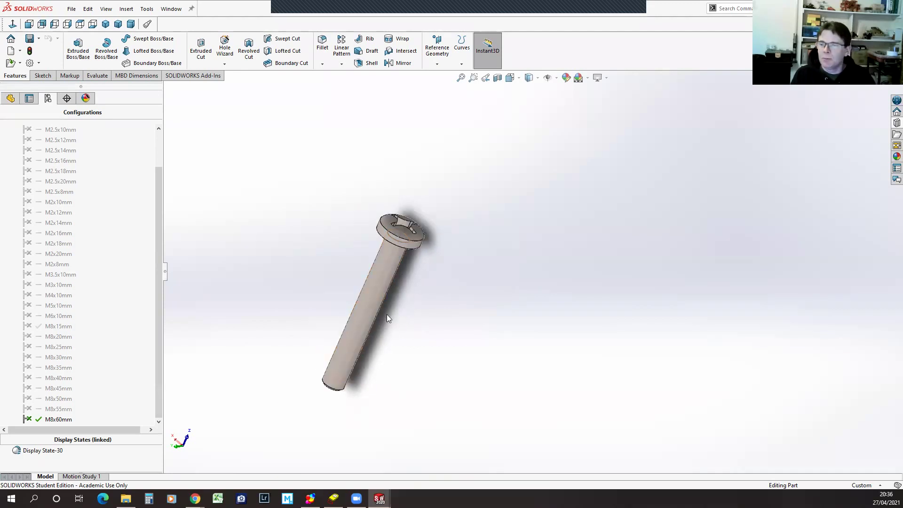
middle_drag(451, 228, 394, 249)
scroll(394, 248, down, 4)
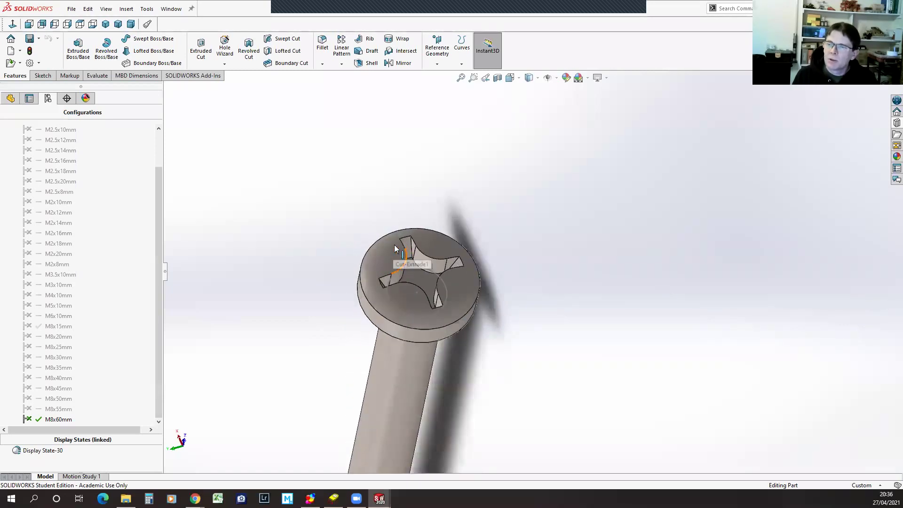
scroll(512, 304, down, 1)
middle_drag(558, 323, 530, 343)
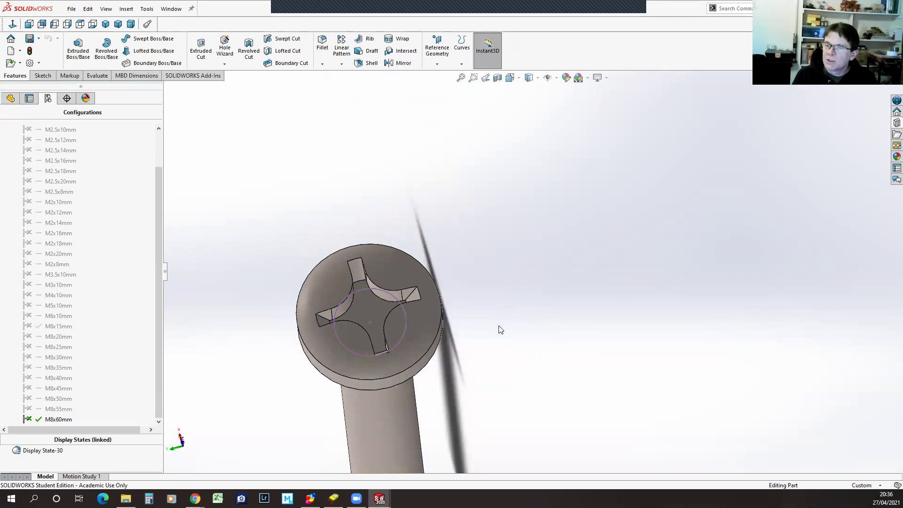
scroll(498, 321, up, 1)
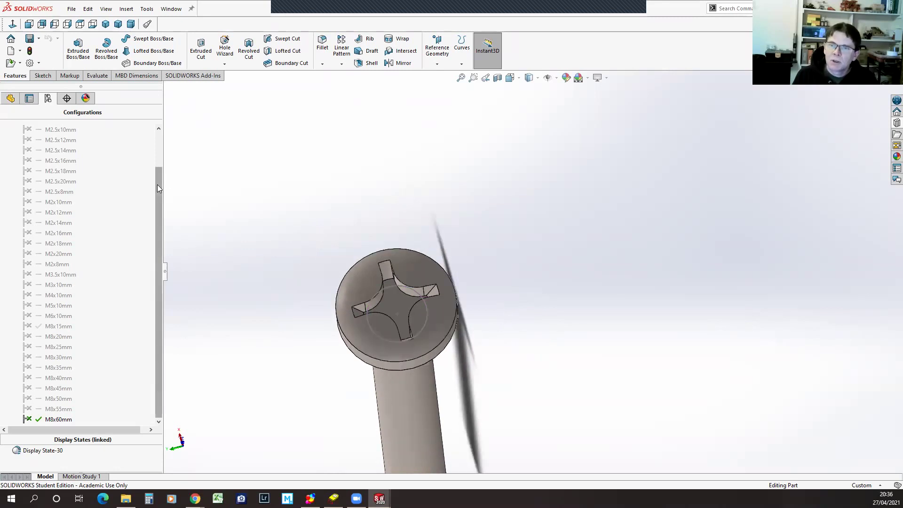
Reactivate the M2.5x10mm configuration and display the screw's feature tree
drag(157, 184, 156, 145)
double_click(27, 173)
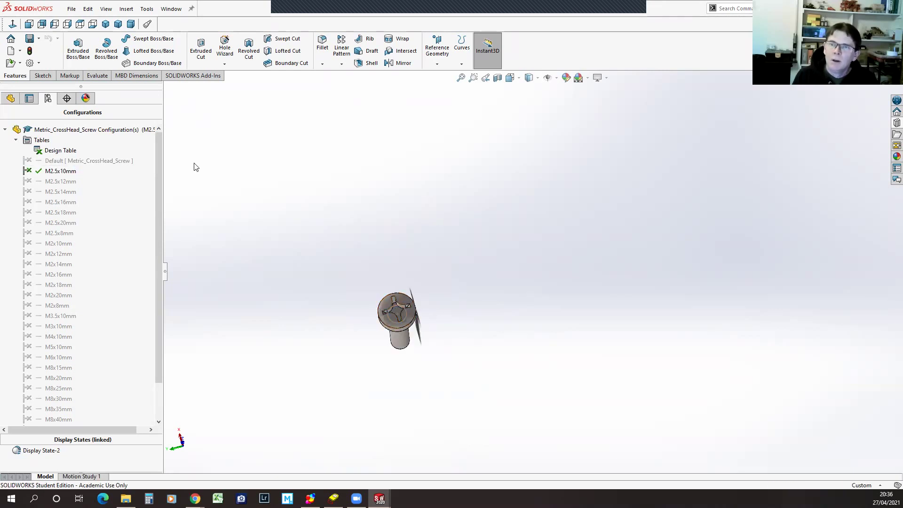
click(11, 98)
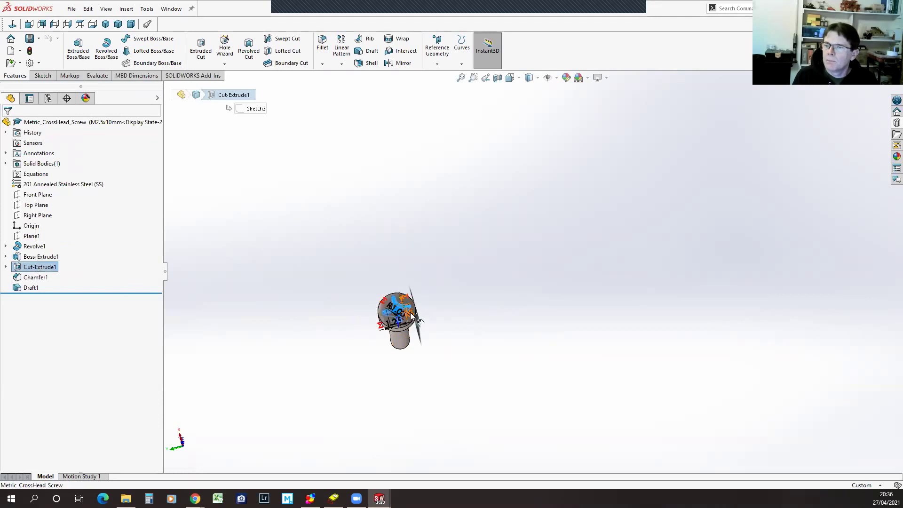
Check the equations driving the arc radius and the centre-to-arm-end distance of the cross recess sketch
scroll(383, 323, down, 8)
middle_drag(638, 277, 641, 354)
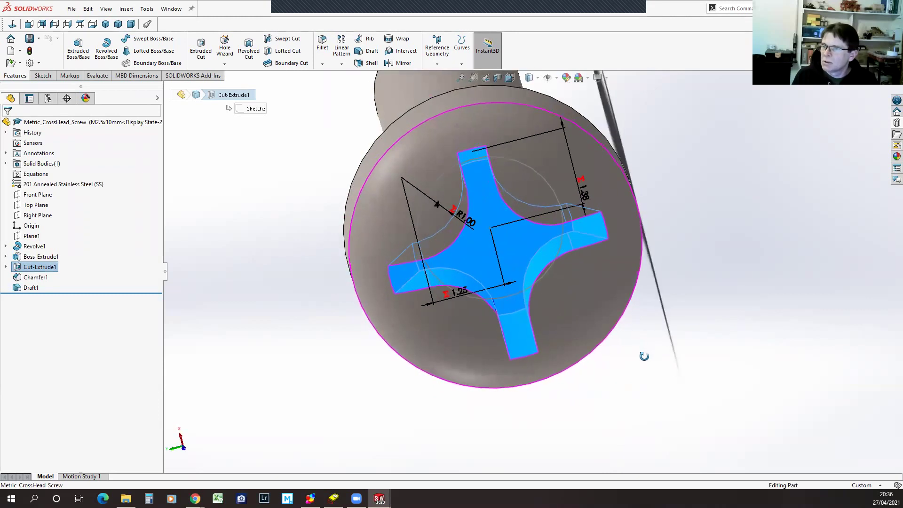
click(464, 216)
double_click(464, 218)
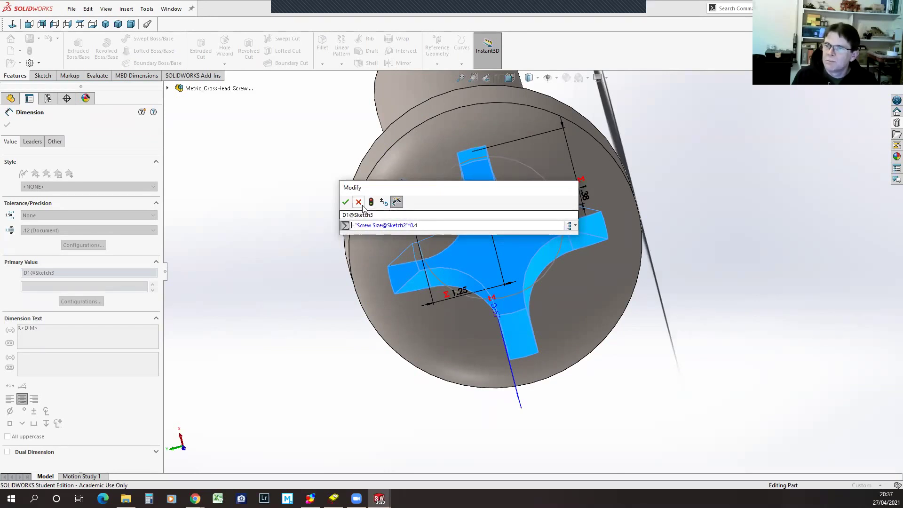
click(345, 201)
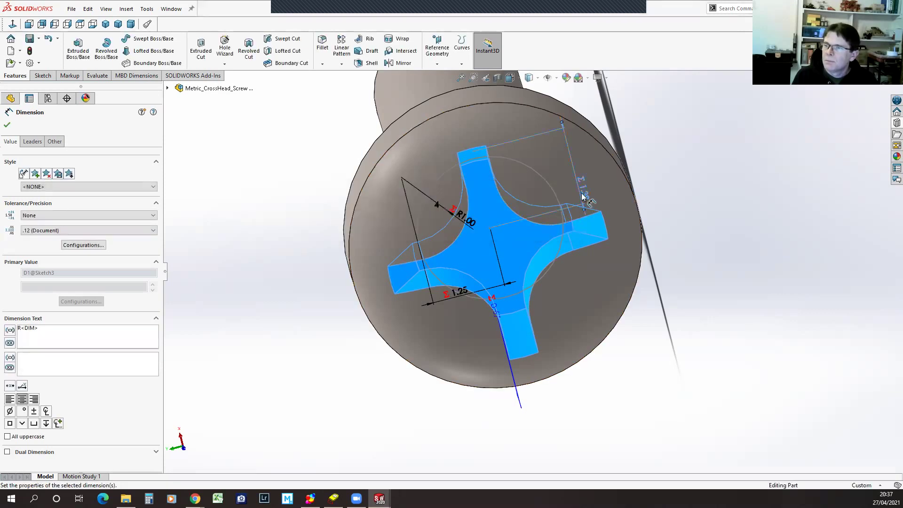
double_click(465, 217)
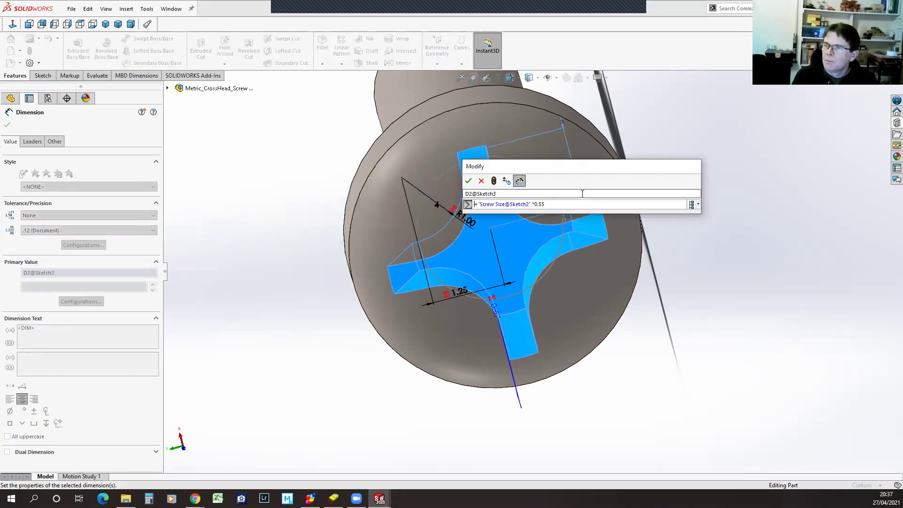
click(482, 183)
click(265, 230)
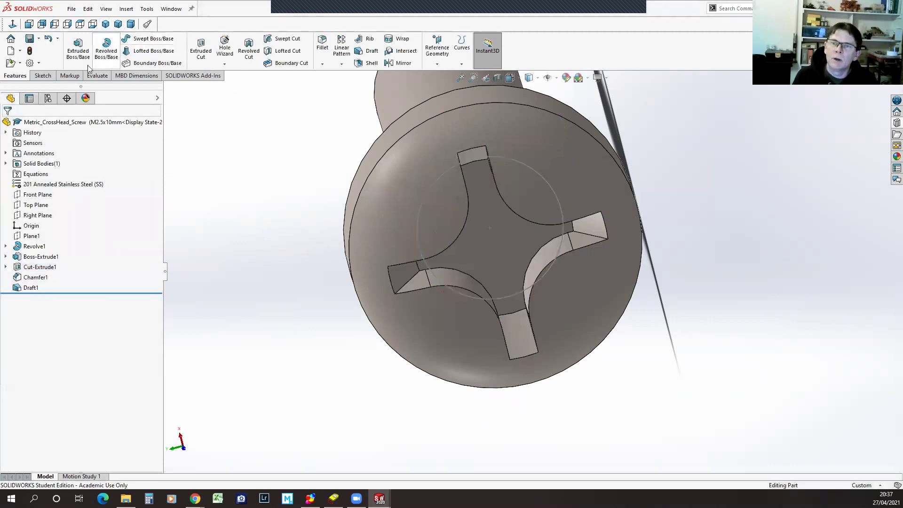
Review the part's full list of equations, global variables and dimensions for the M2.5x10mm configuration, without changing anything
click(143, 10)
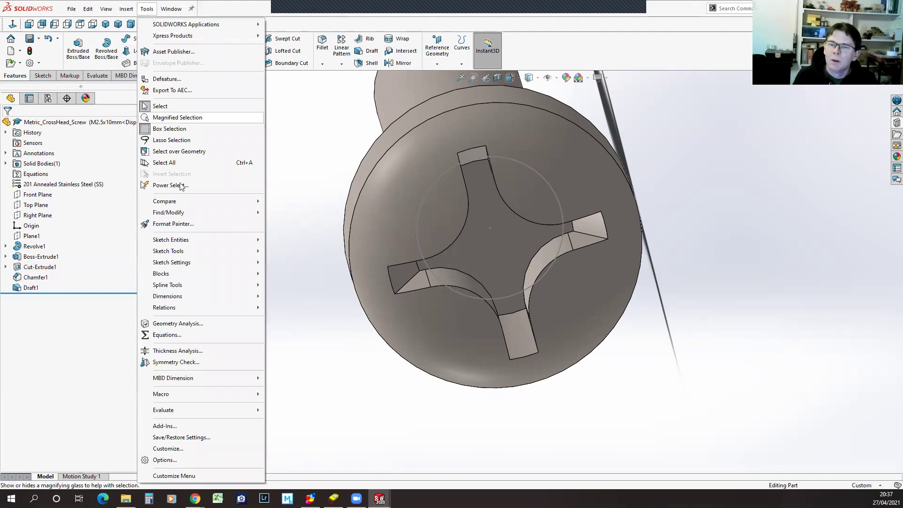
click(170, 336)
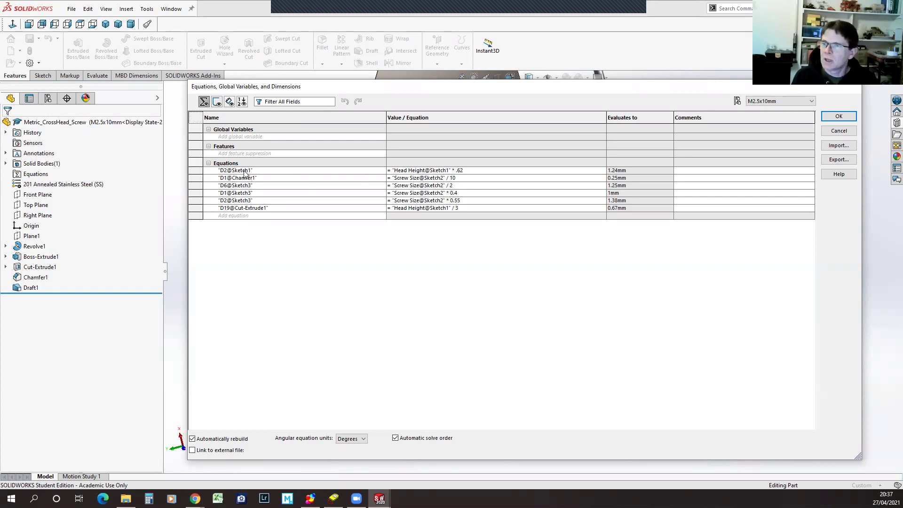
click(839, 130)
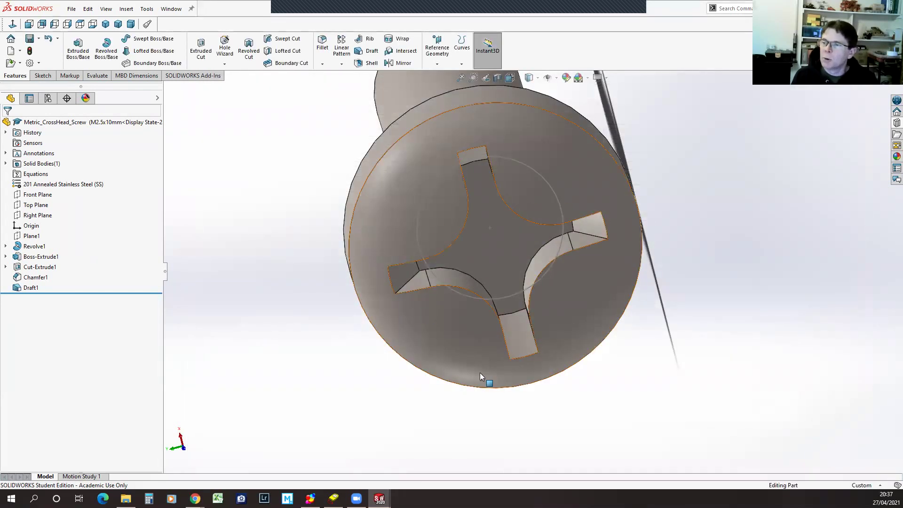
Reopen the screw's design table, enlarge its frame to review the header and size rows, and close it
click(48, 98)
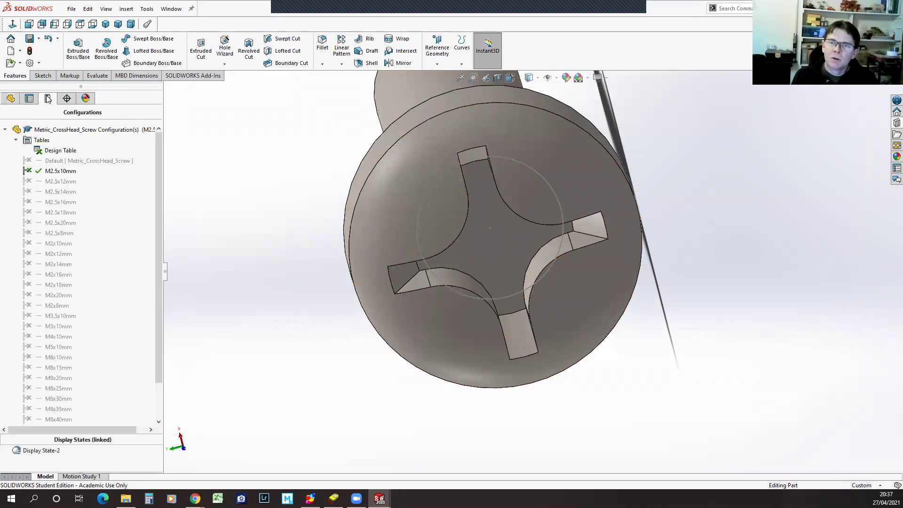
right_click(52, 150)
click(81, 165)
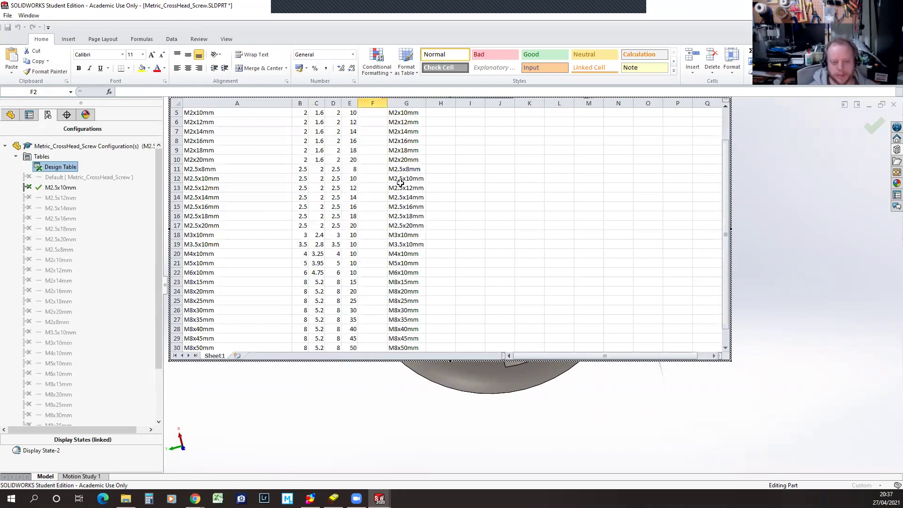
scroll(491, 190, up, 2)
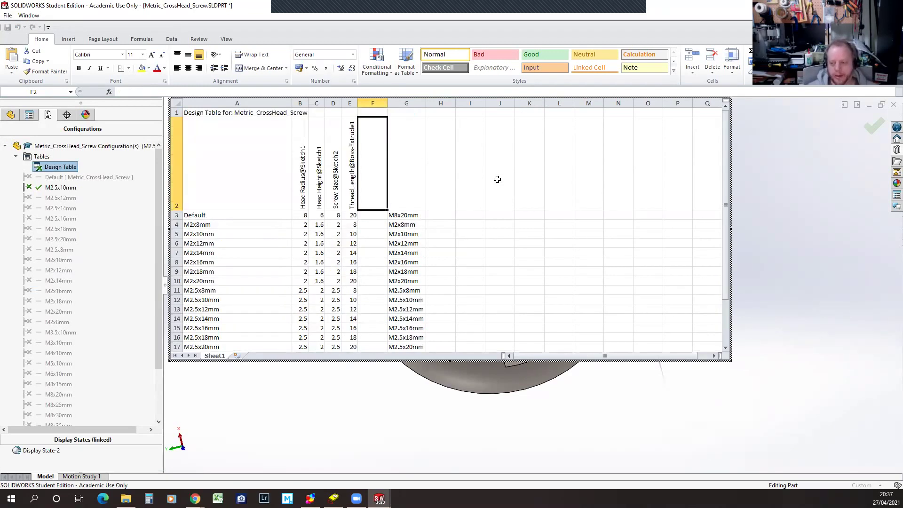
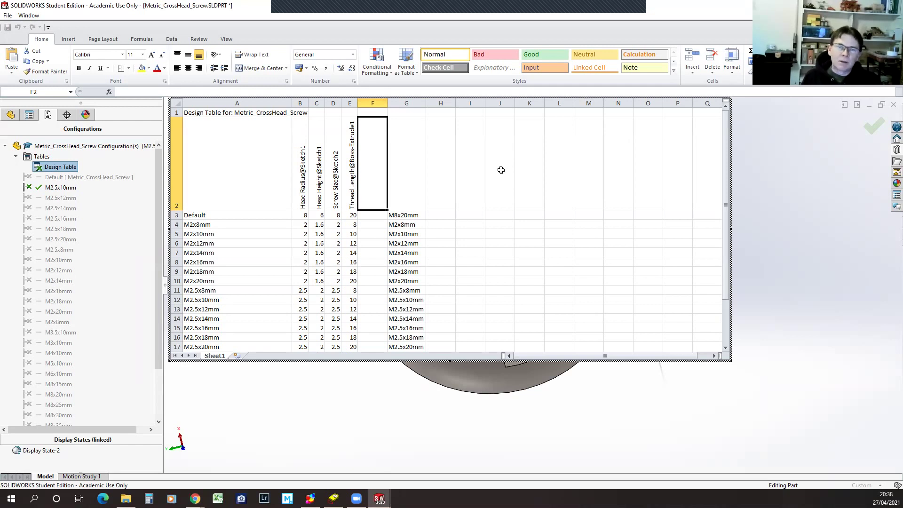
drag(450, 361, 450, 444)
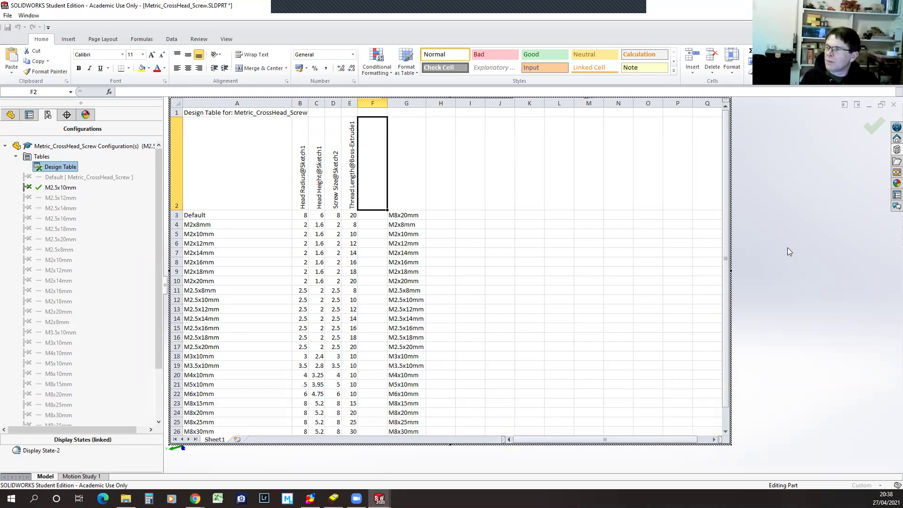
click(871, 130)
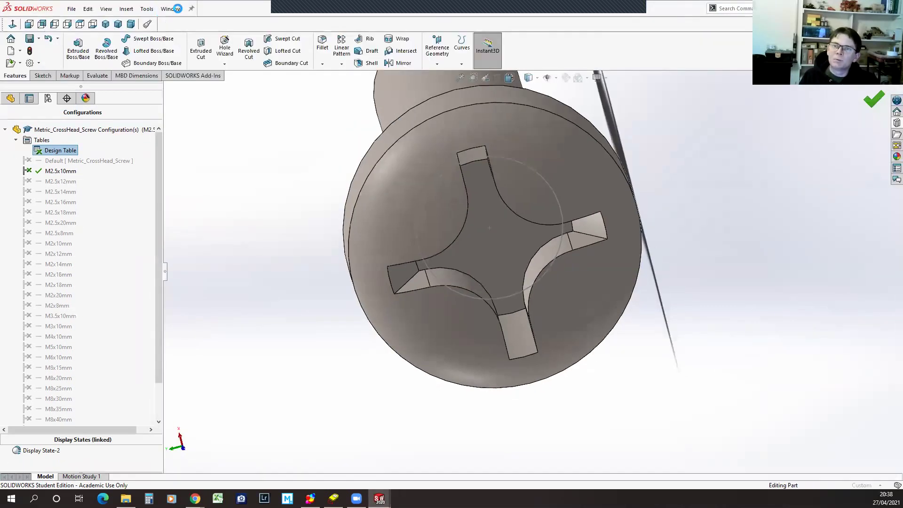
Switch to the Turbo 4WD assembly and turn it to view the whole vehicle from above
click(170, 9)
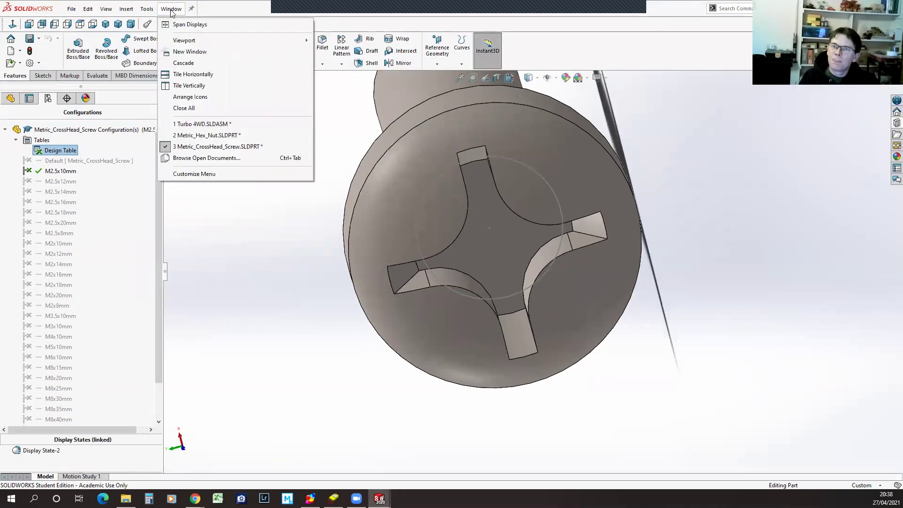
click(199, 125)
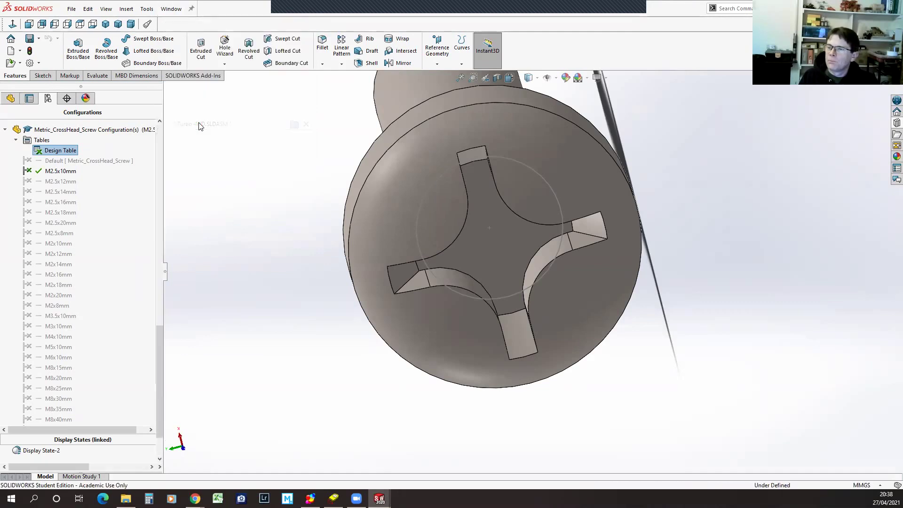
scroll(689, 313, up, 4)
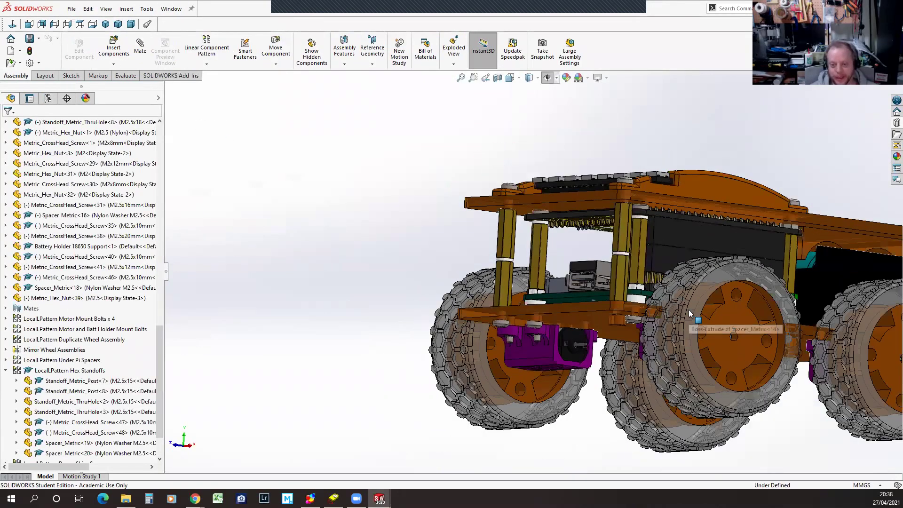
scroll(752, 244, down, 3)
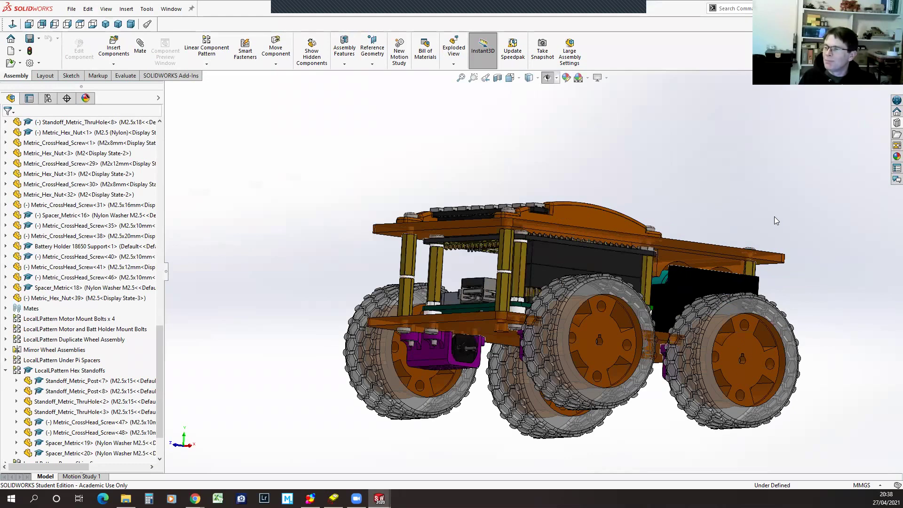
middle_drag(778, 256, 832, 326)
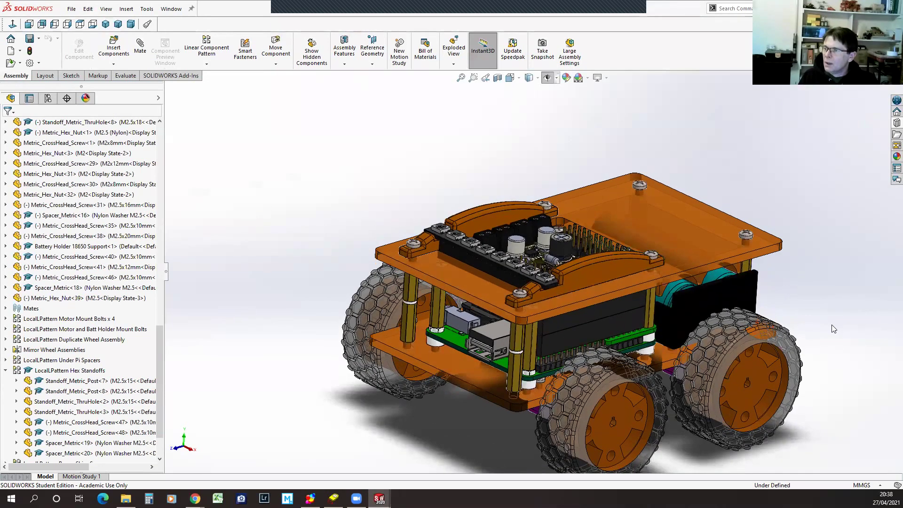
scroll(802, 385, down, 1)
scroll(799, 381, up, 1)
scroll(592, 424, down, 1)
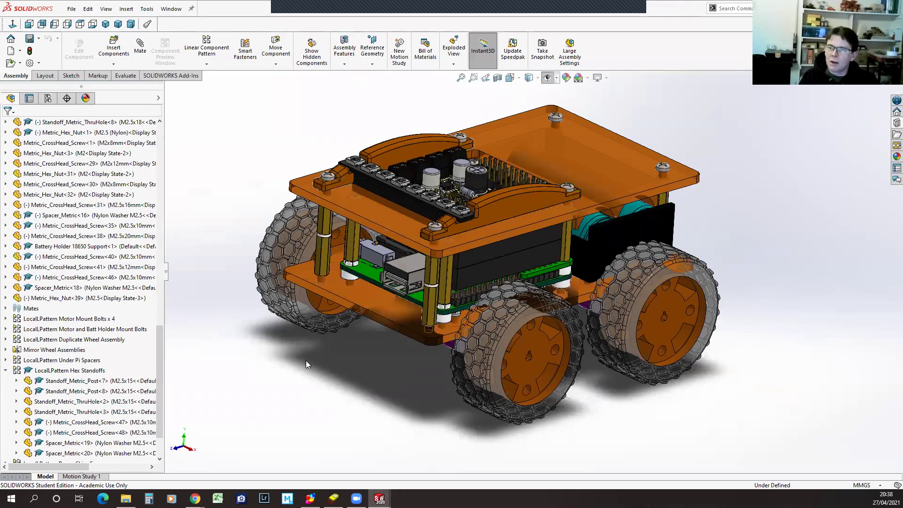
middle_drag(254, 351, 243, 374)
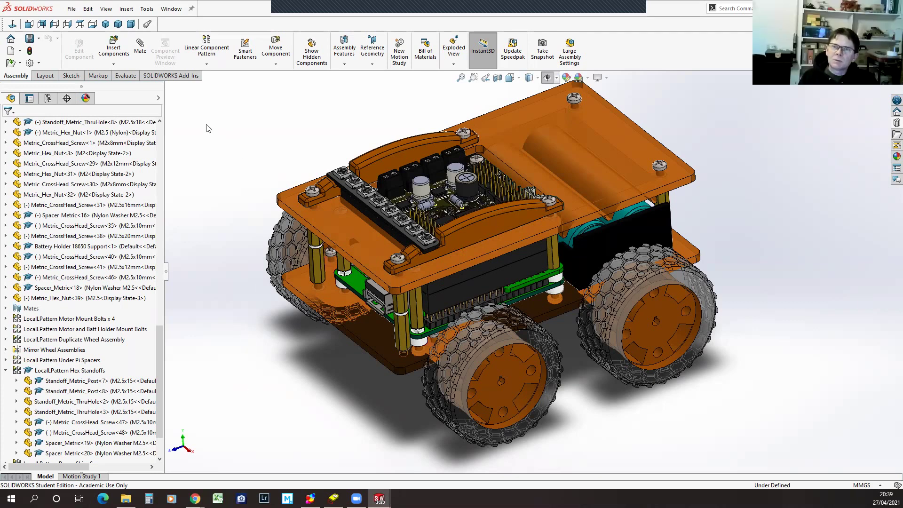
click(147, 9)
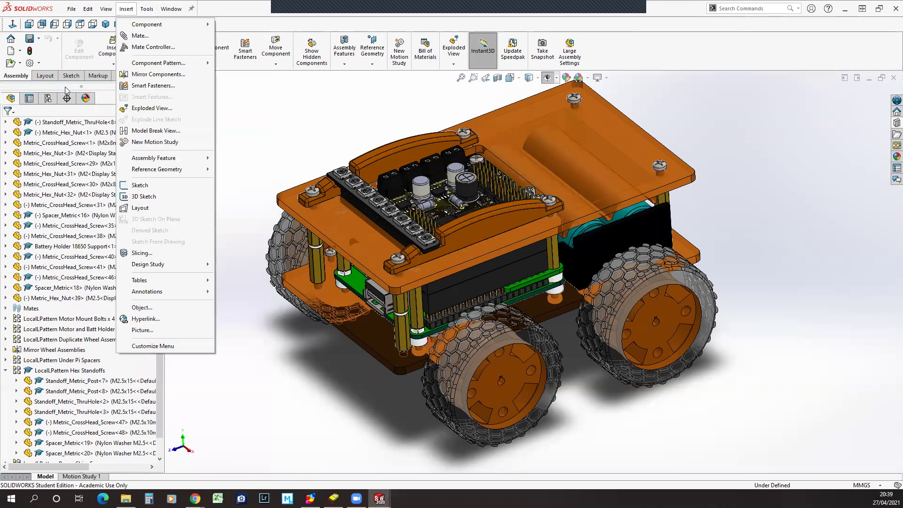
click(10, 113)
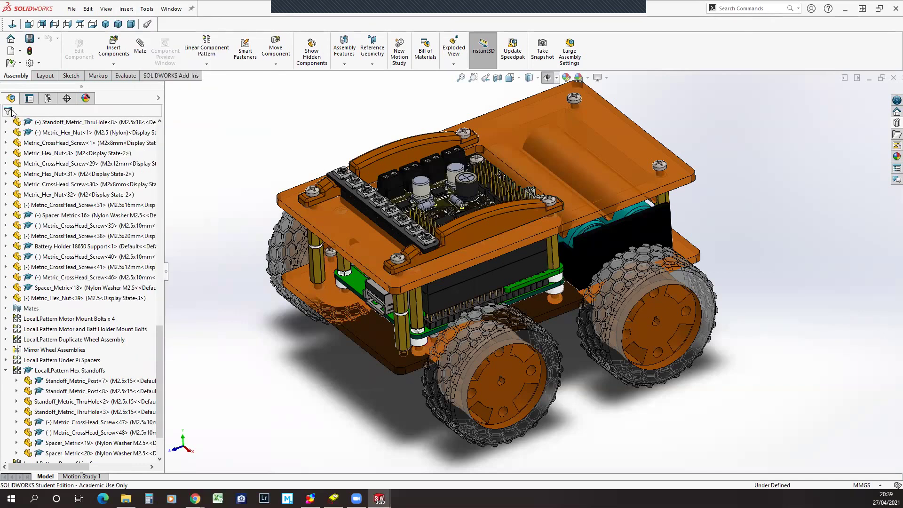
scroll(10, 116, up, 15)
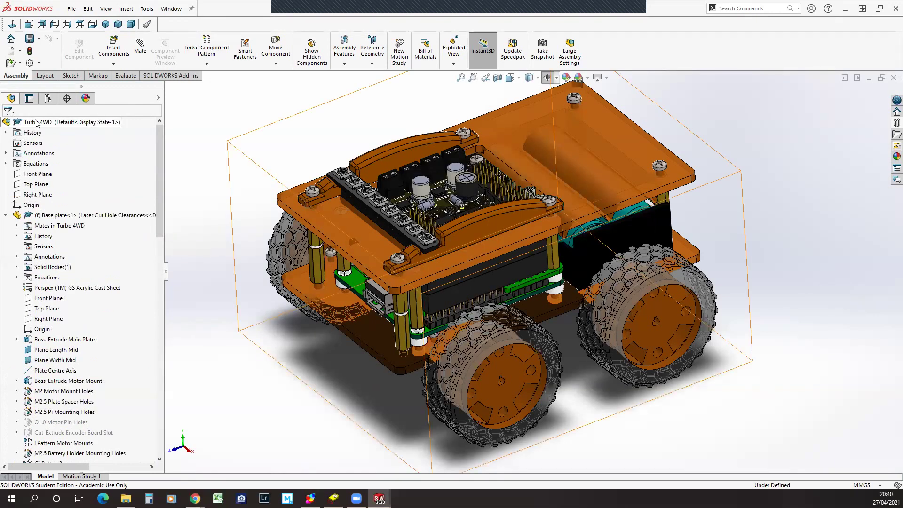
right_click(37, 123)
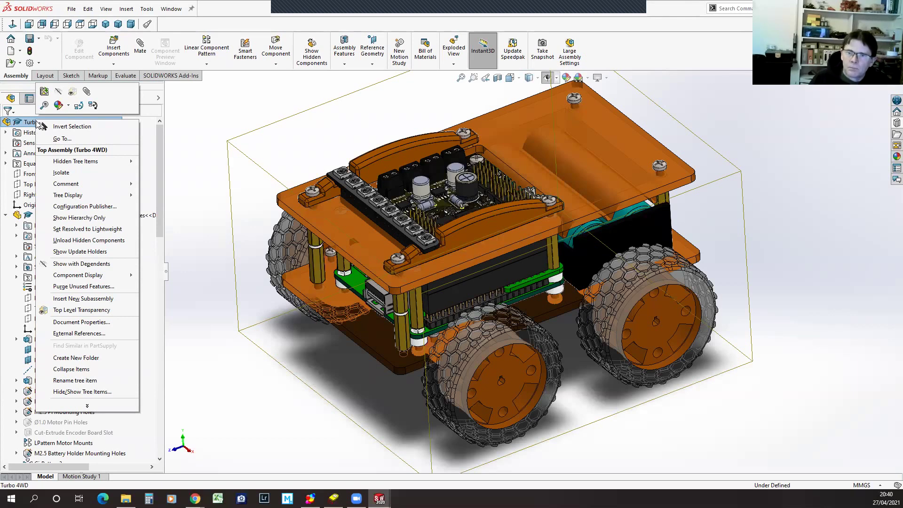
mouse_move(79, 199)
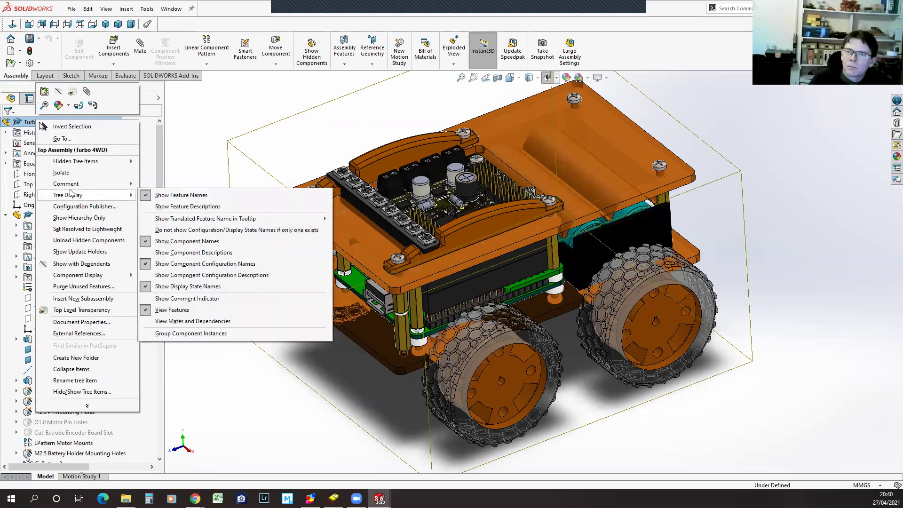
mouse_move(68, 183)
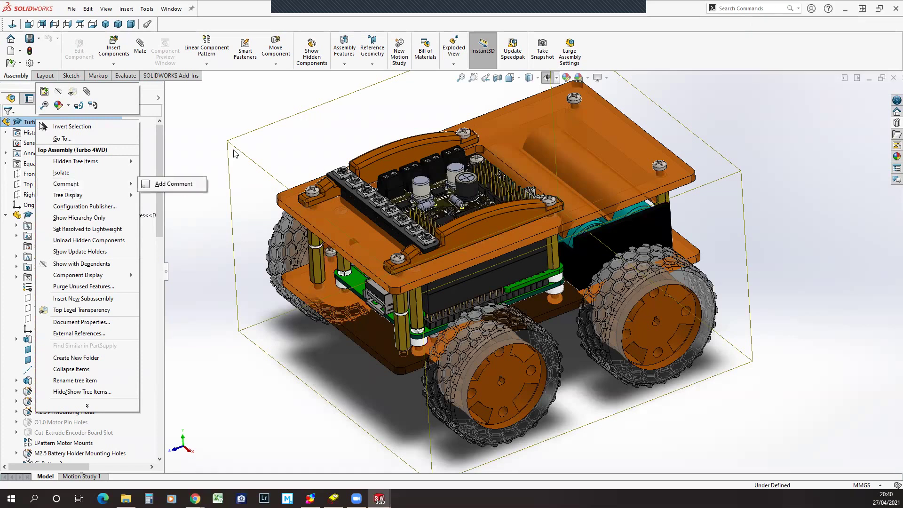
click(207, 108)
click(205, 106)
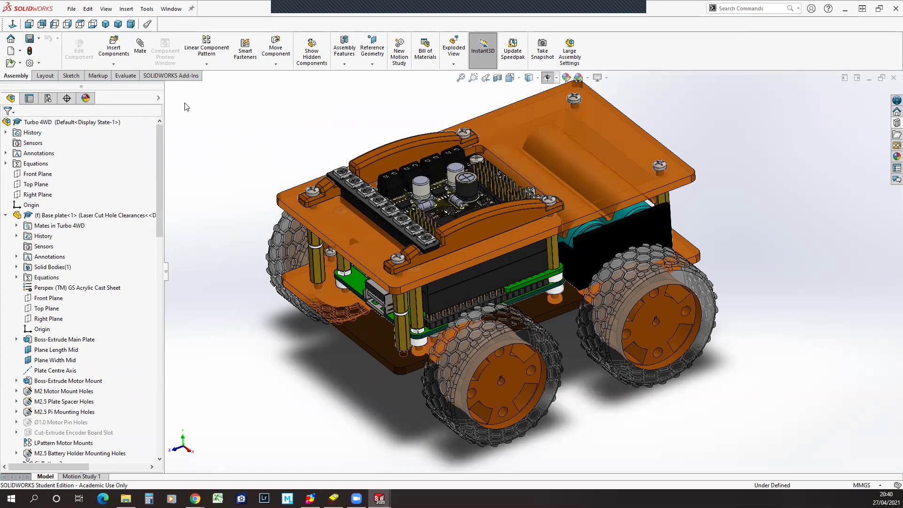
Create a parts-only Bill of Materials from the bom-standard template in a new annotation view named Annotation View 1
click(423, 50)
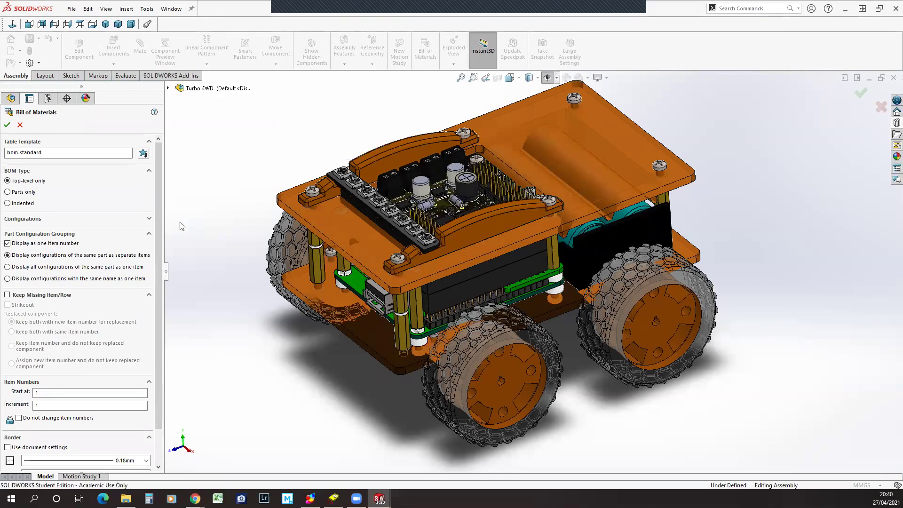
click(7, 193)
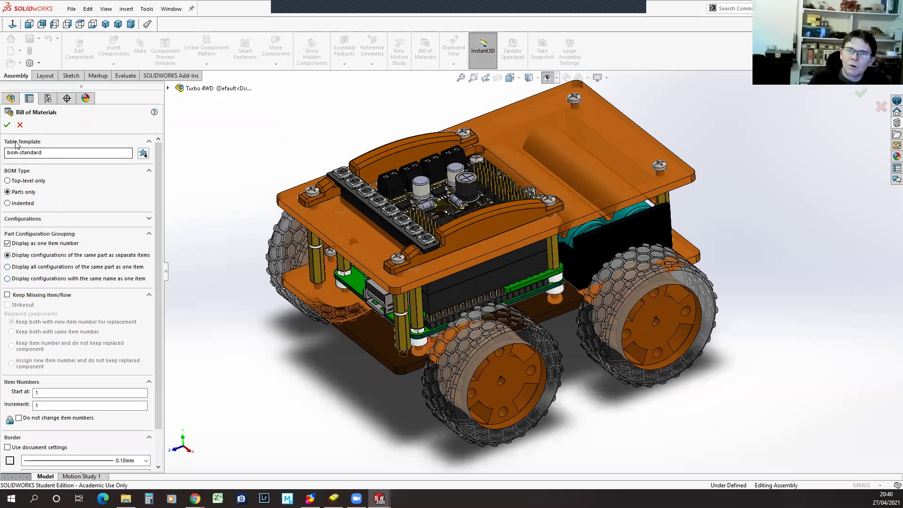
click(7, 124)
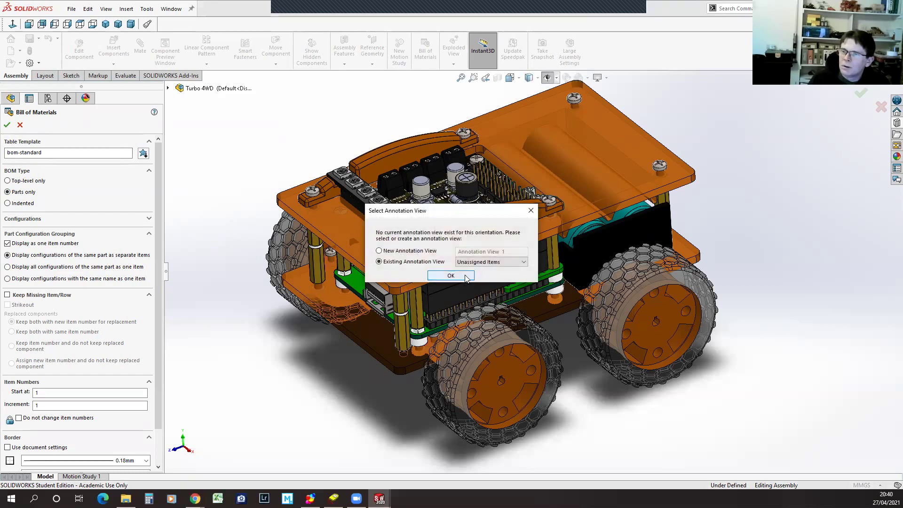
click(386, 251)
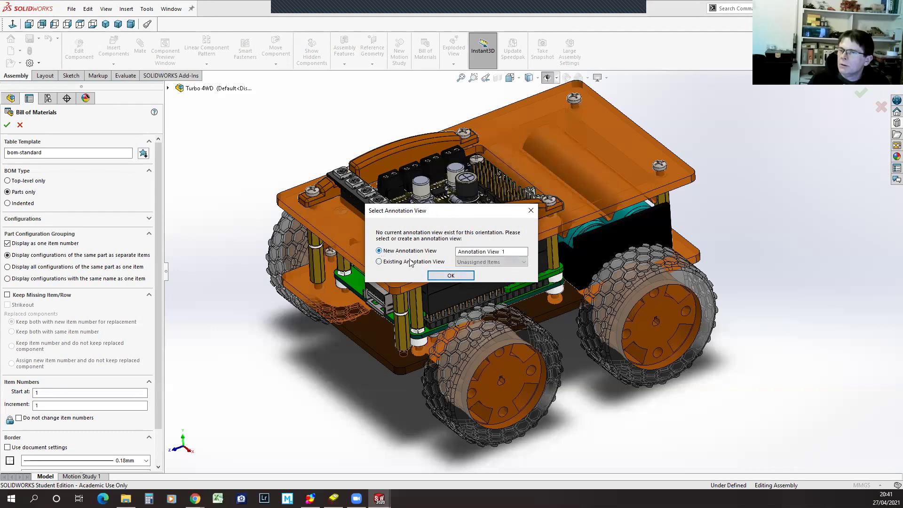
click(451, 277)
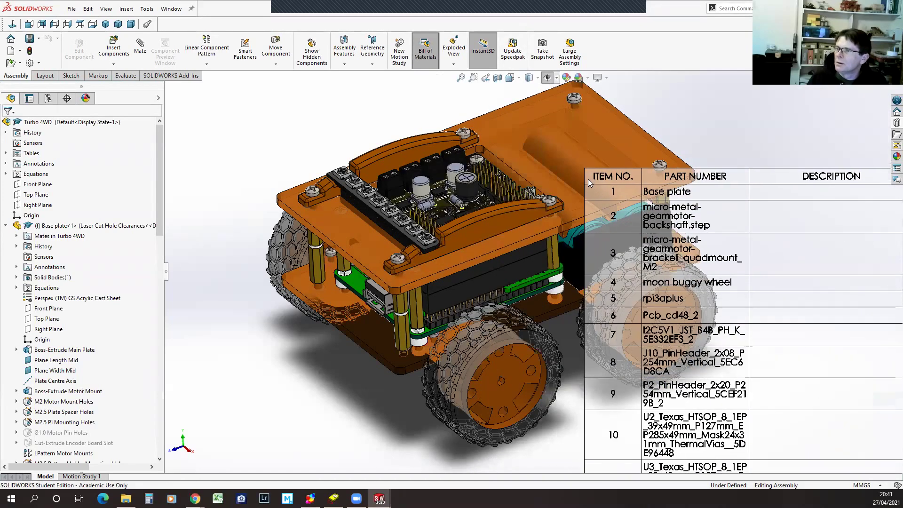
Place the bill of materials table in the empty space beside the vehicle, clear of the model
click(585, 178)
scroll(585, 178, down, 3)
scroll(583, 179, up, 9)
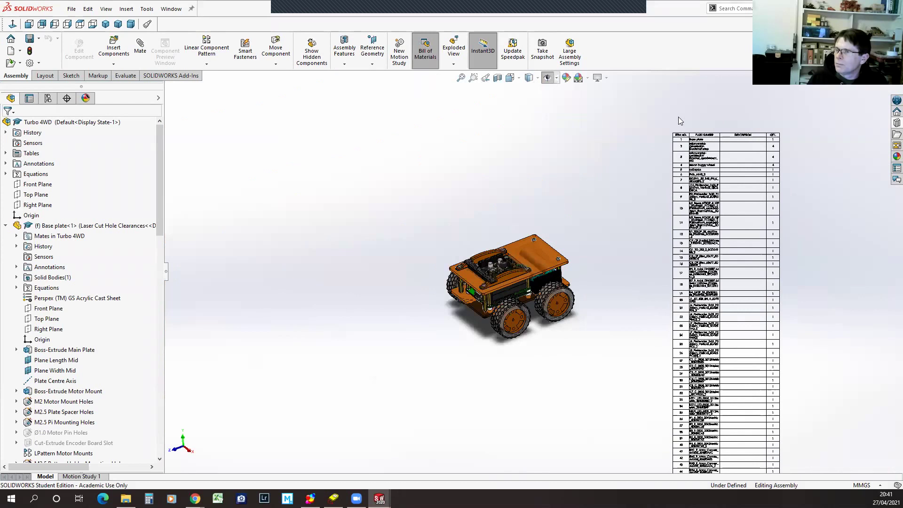
click(672, 116)
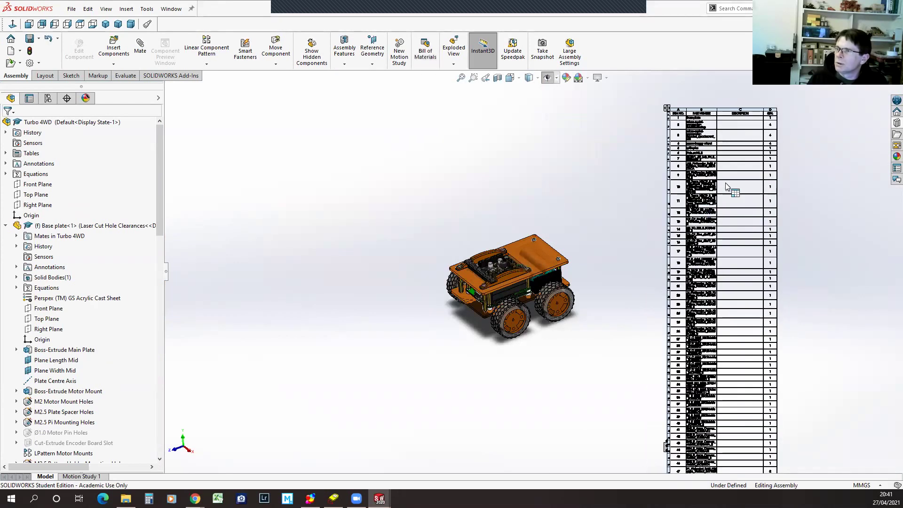
Read the part names and quantities in the first rows of the bill of materials, from the base plate to the wheels
scroll(748, 150, down, 6)
scroll(614, 157, down, 2)
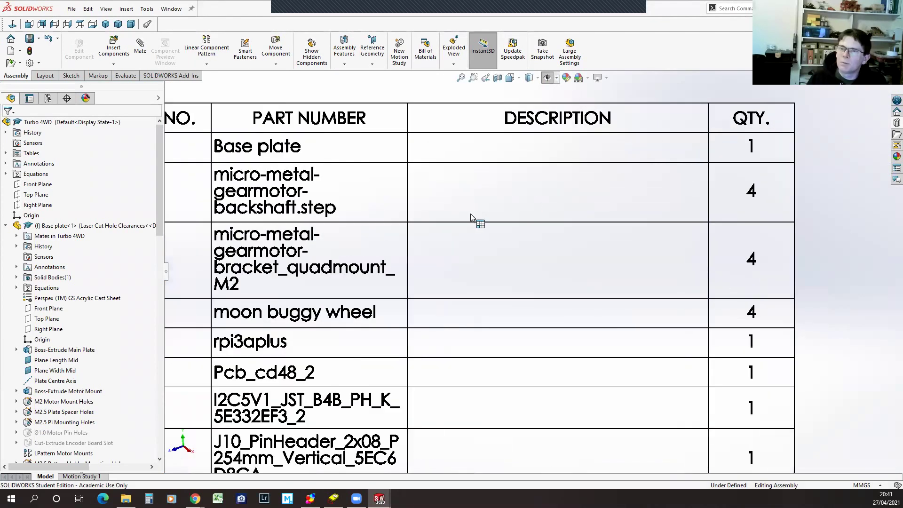
scroll(475, 210, up, 2)
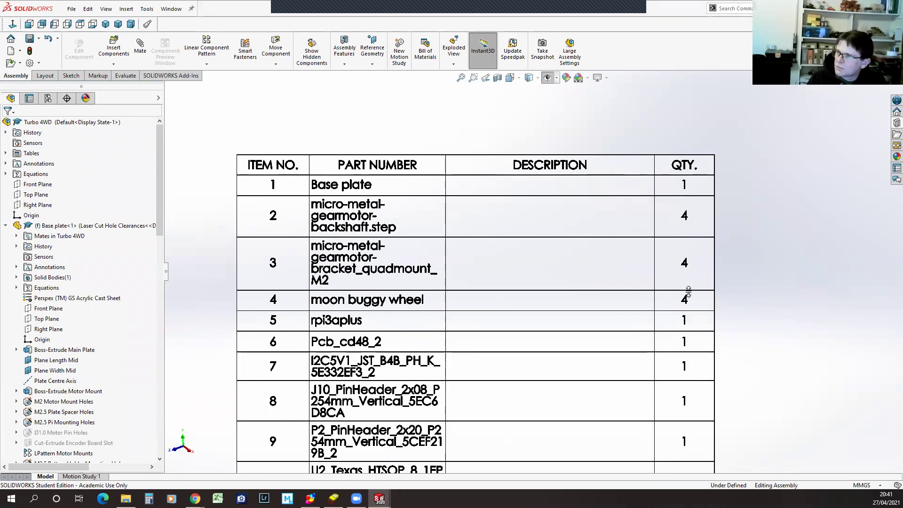
scroll(664, 348, down, 2)
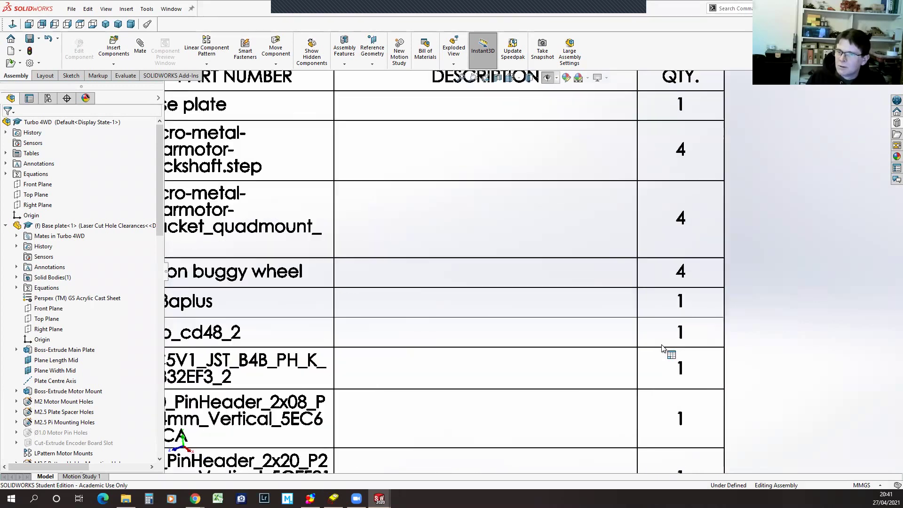
scroll(665, 349, up, 2)
scroll(596, 394, up, 10)
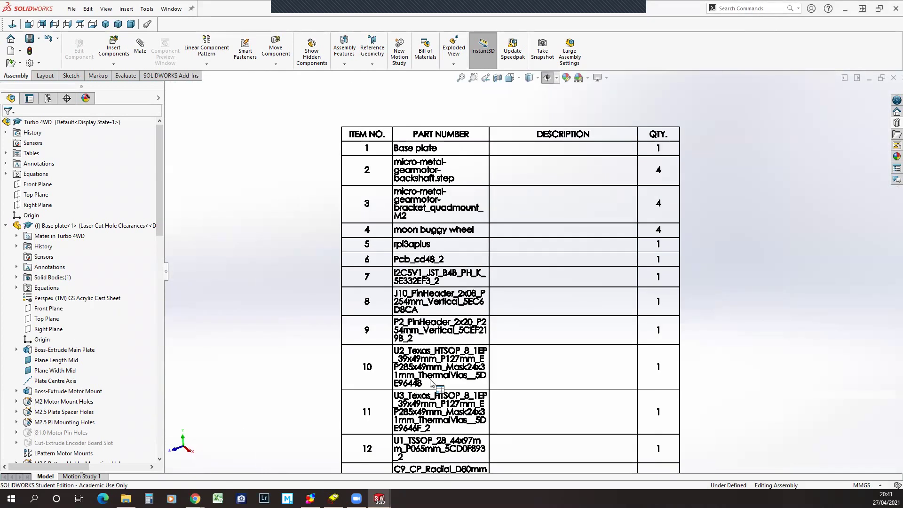
Check the circuit board component rows in the middle of the bill of materials
scroll(536, 447, down, 10)
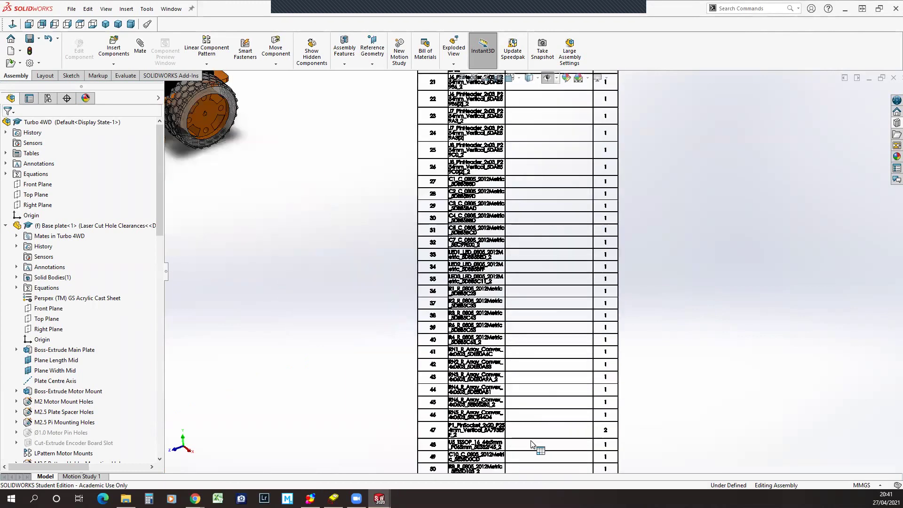
scroll(522, 430, down, 1)
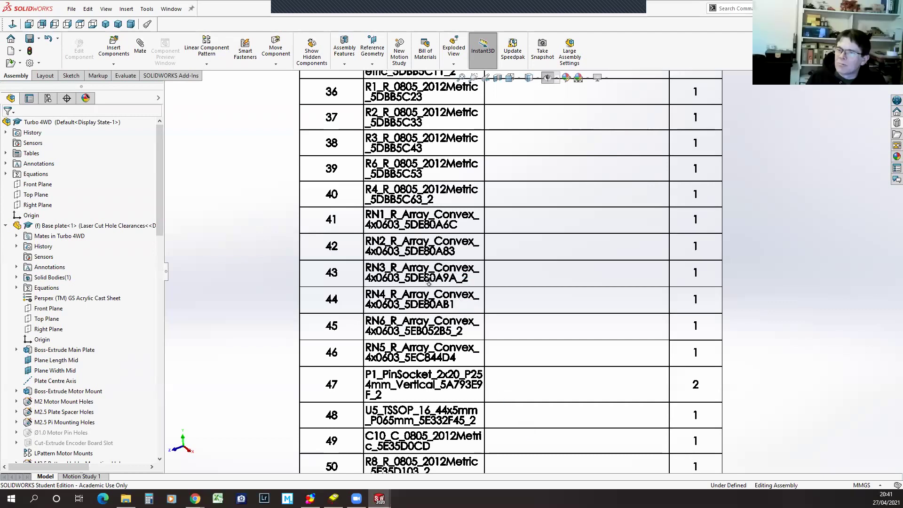
scroll(413, 314, up, 1)
scroll(464, 413, down, 2)
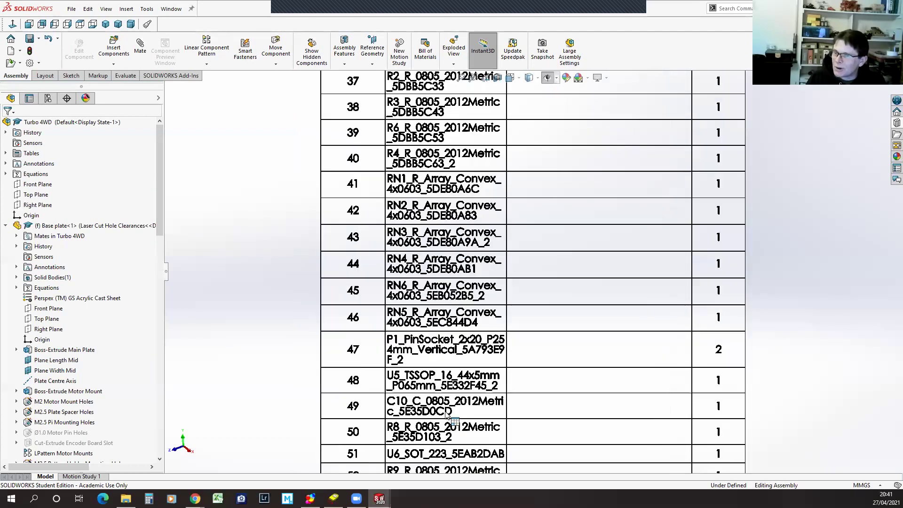
scroll(465, 412, down, 1)
scroll(518, 403, up, 8)
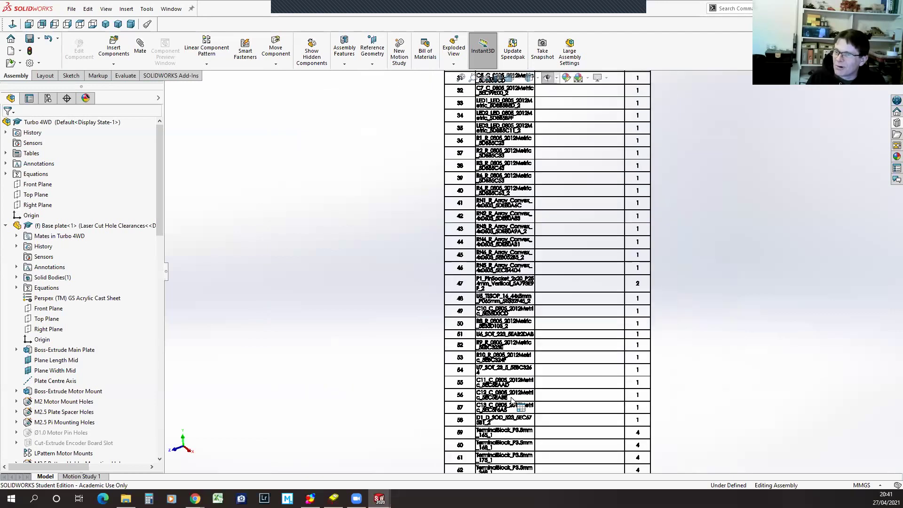
scroll(561, 430, up, 1)
Review the screw, nut and washer sizes and their quantities in the final rows of the bill of materials
scroll(528, 413, down, 5)
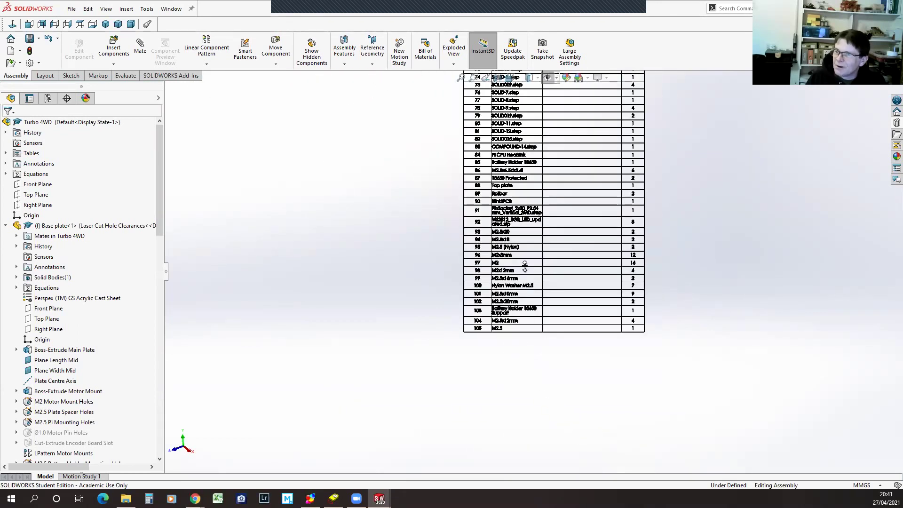
scroll(525, 267, up, 1)
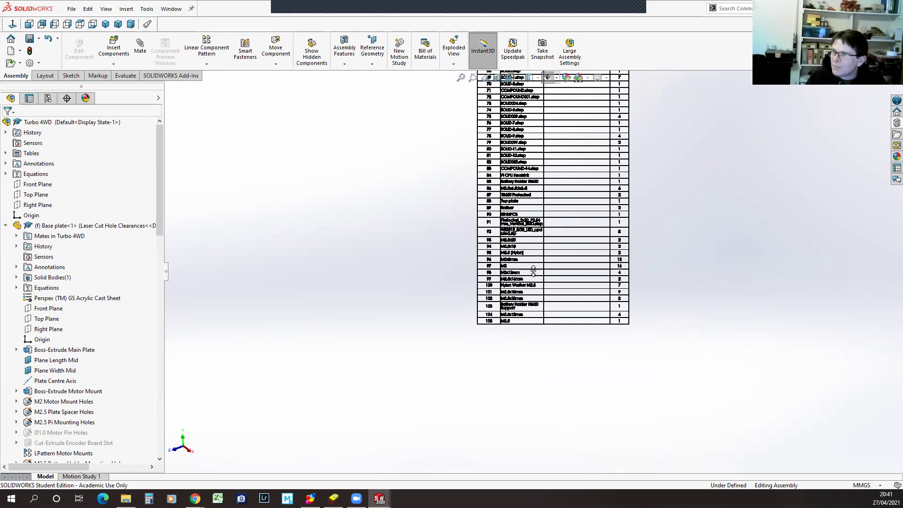
scroll(543, 164, down, 2)
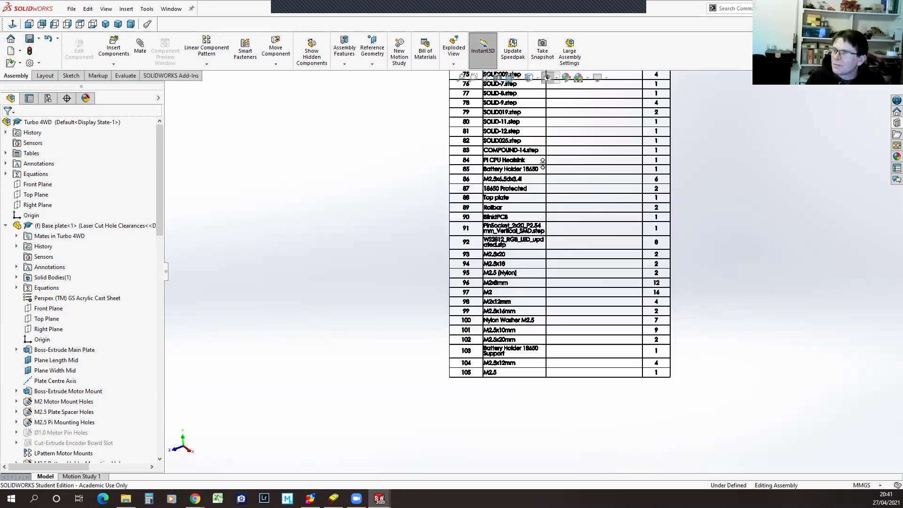
scroll(542, 164, down, 1)
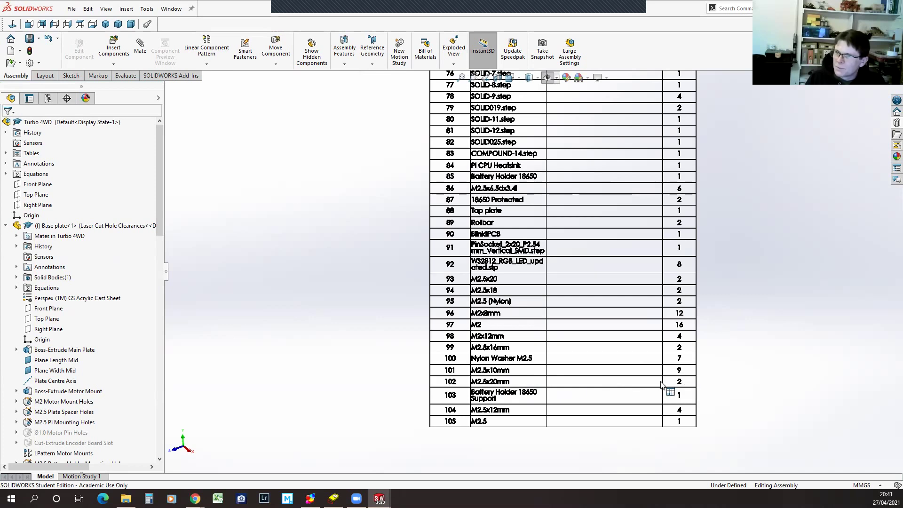
Return from the table to the vehicle and turn it over to view the underside of the base plate
scroll(560, 333, up, 10)
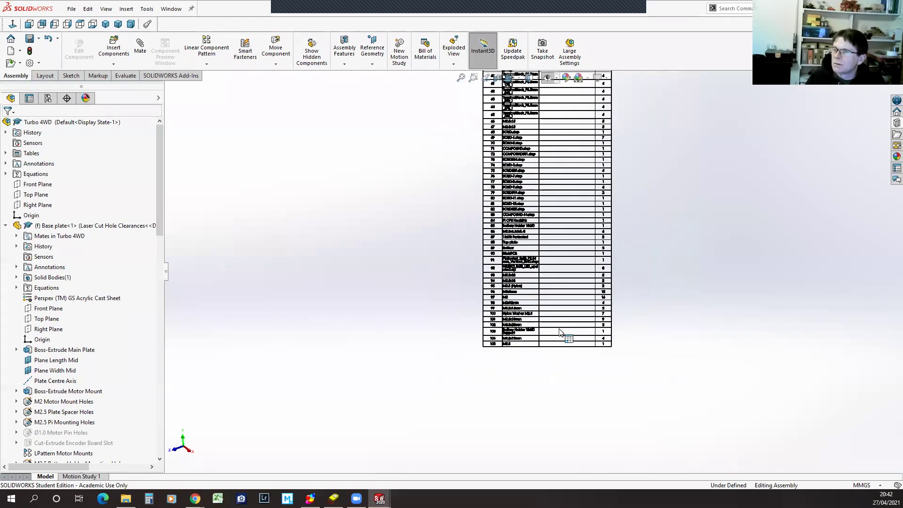
scroll(466, 259, up, 6)
scroll(482, 157, down, 6)
scroll(541, 251, down, 8)
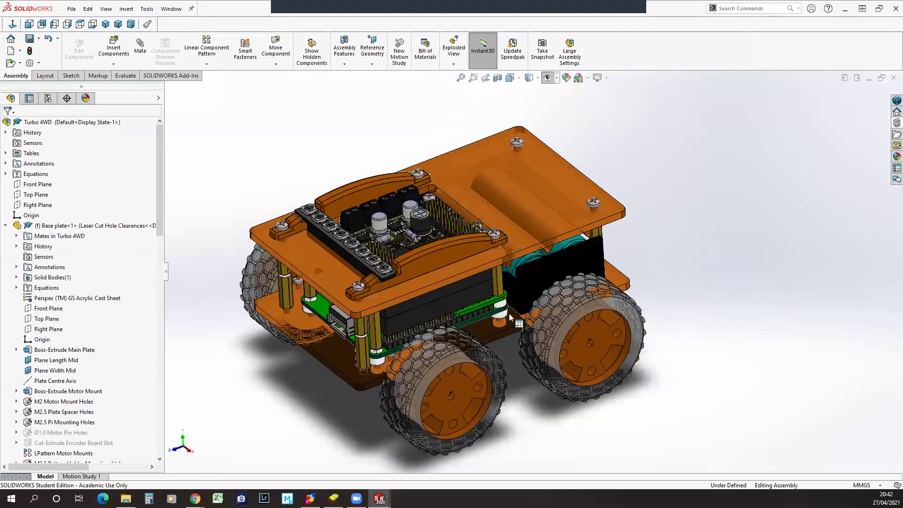
scroll(512, 338, down, 1)
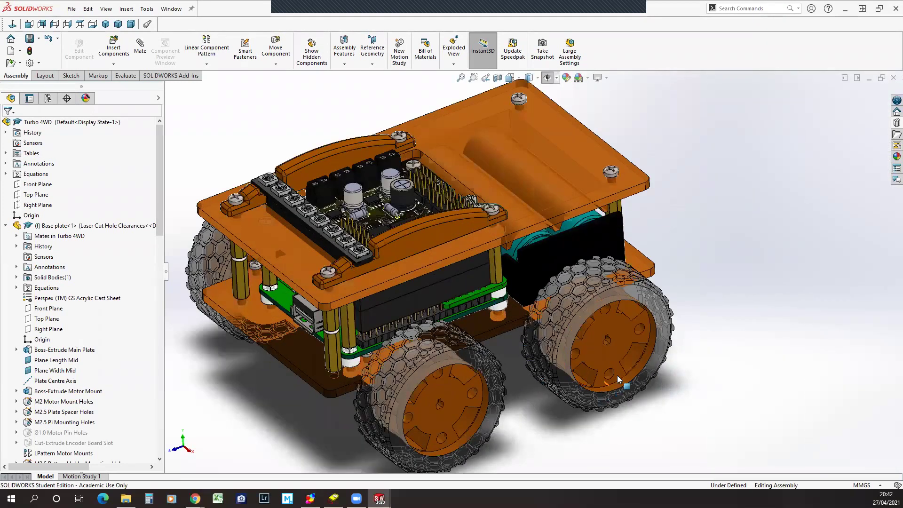
middle_drag(723, 366, 541, 418)
Examine the screws and the open standoff hole at the corner of the base plate's underside
scroll(541, 419, down, 10)
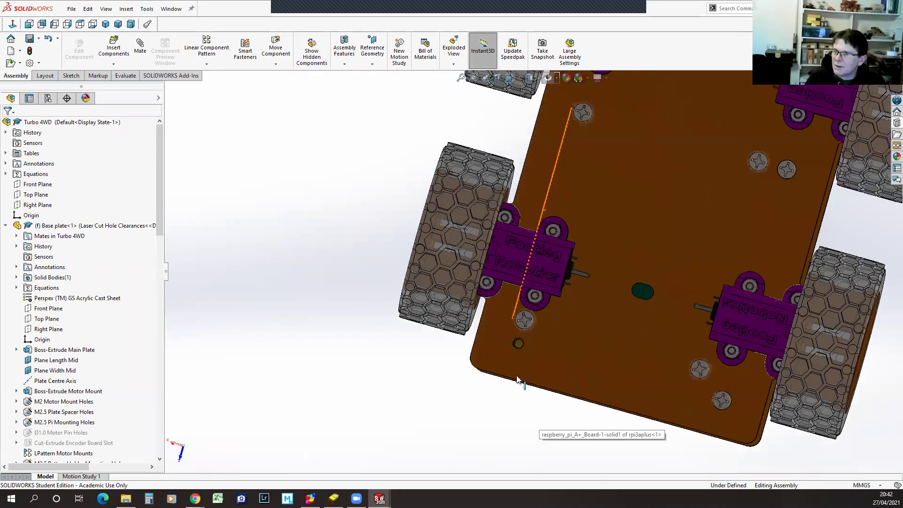
scroll(516, 305, up, 5)
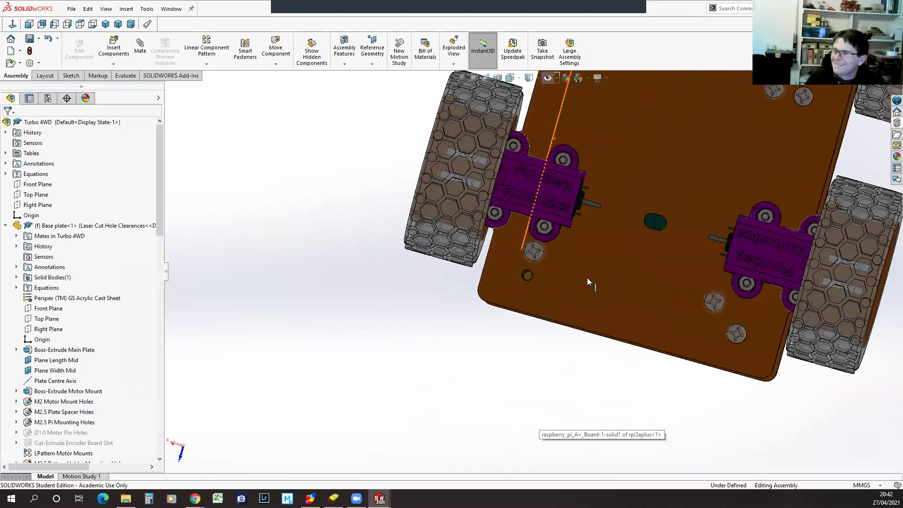
mouse_move(485, 348)
middle_down()
mouse_move(548, 371)
mouse_move(593, 365)
mouse_move(597, 377)
mouse_move(495, 375)
mouse_move(473, 339)
mouse_move(486, 346)
middle_up()
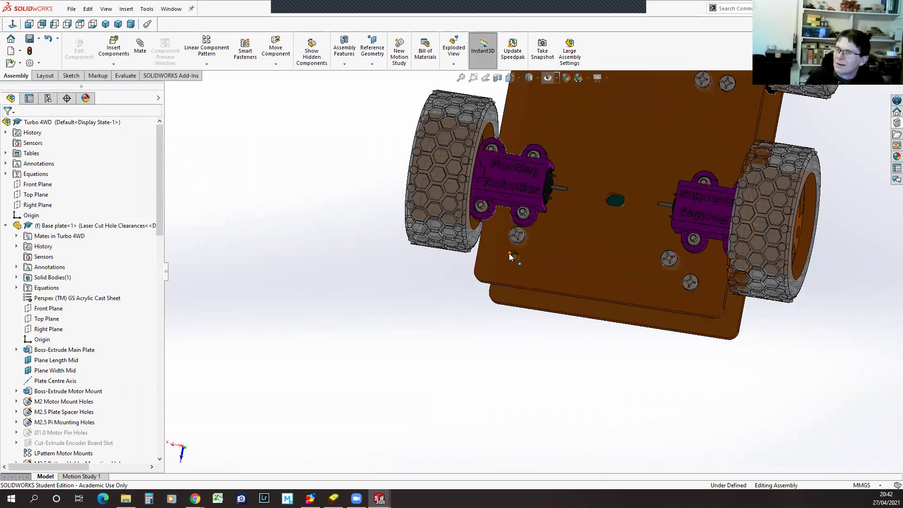
scroll(513, 254, down, 5)
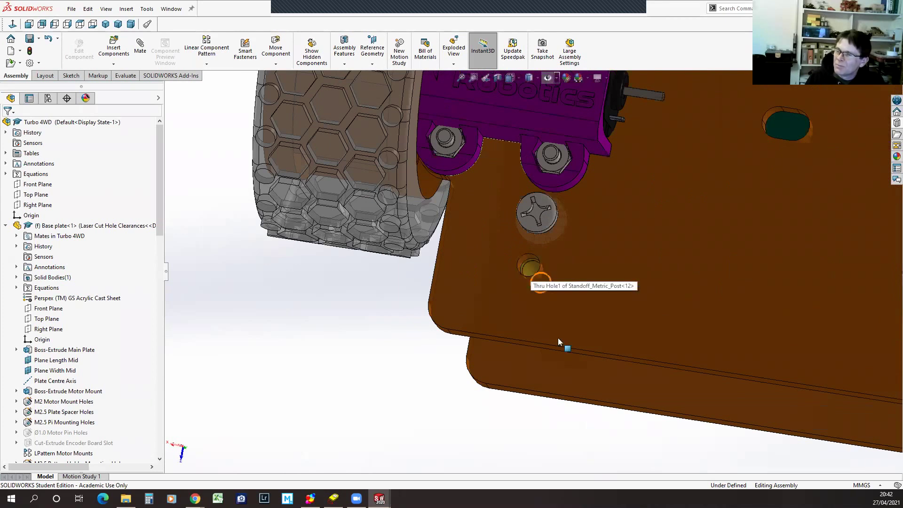
scroll(562, 345, up, 5)
scroll(689, 163, up, 3)
middle_drag(690, 163, 681, 247)
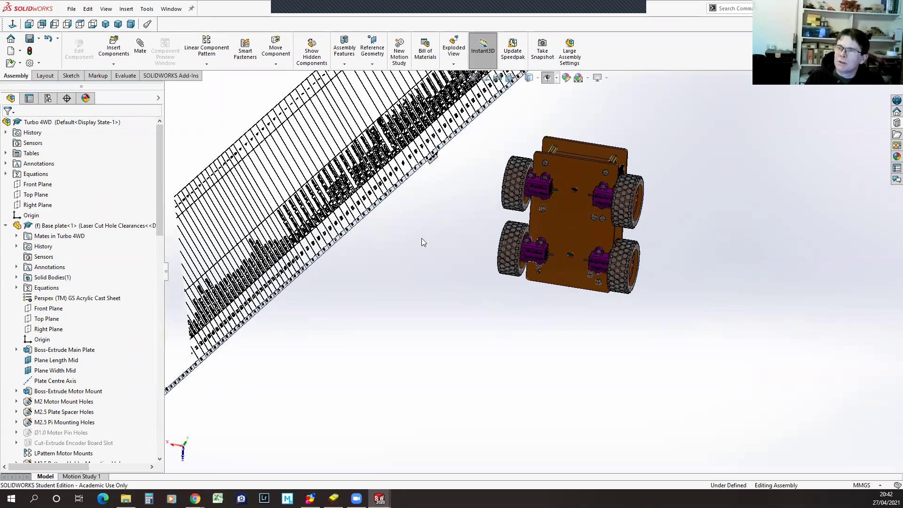
Undo the insertion of the bill of materials and show the vehicle's underside
click(50, 39)
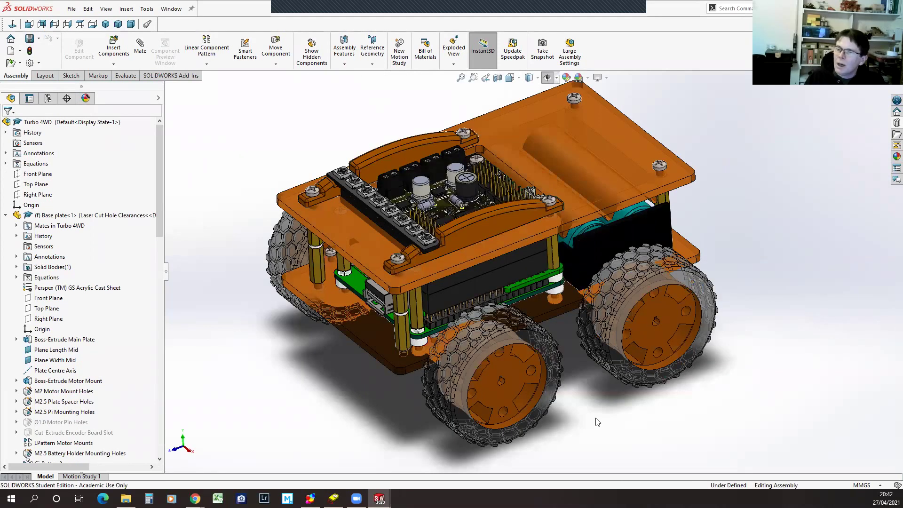
middle_drag(319, 394, 290, 368)
scroll(289, 368, down, 2)
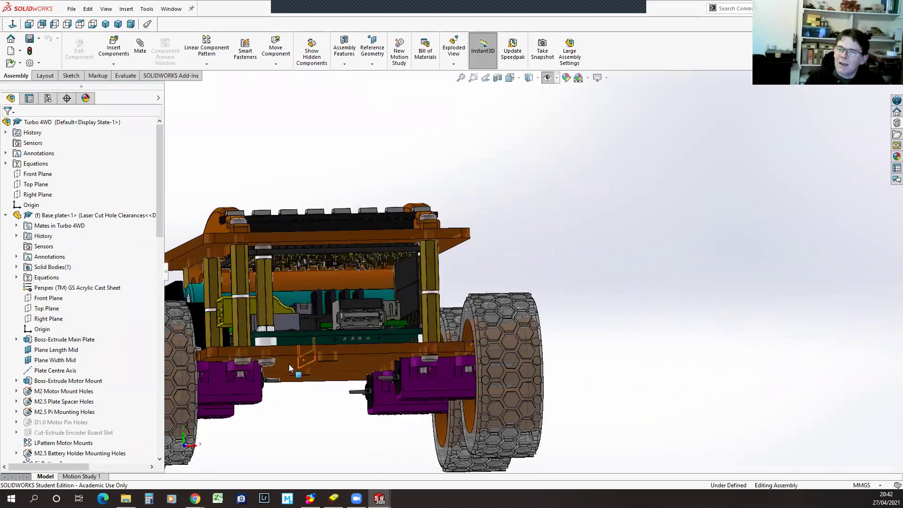
scroll(289, 368, up, 3)
middle_drag(429, 417, 418, 271)
Select the LocalLPattern Hex Standoffs feature and inspect which standoffs and screws it covers, then check the Pi HAT support pattern's details
drag(161, 221, 167, 444)
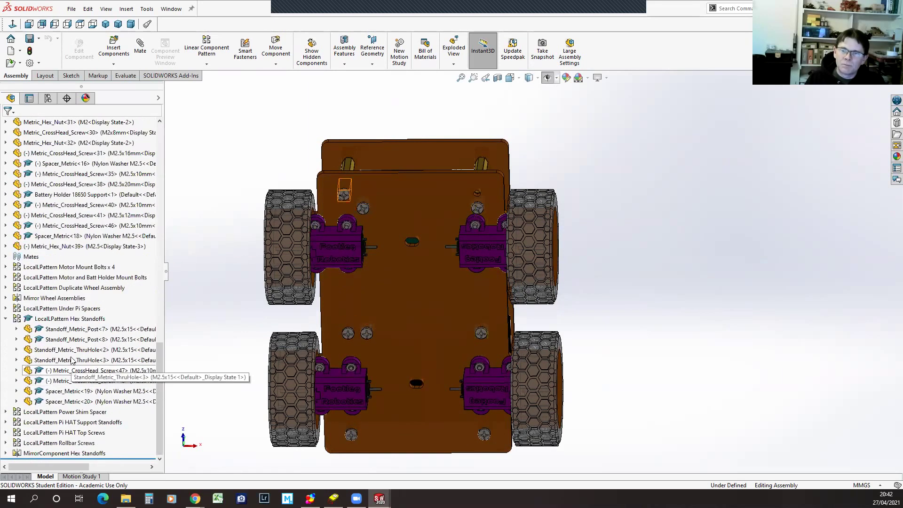
click(64, 320)
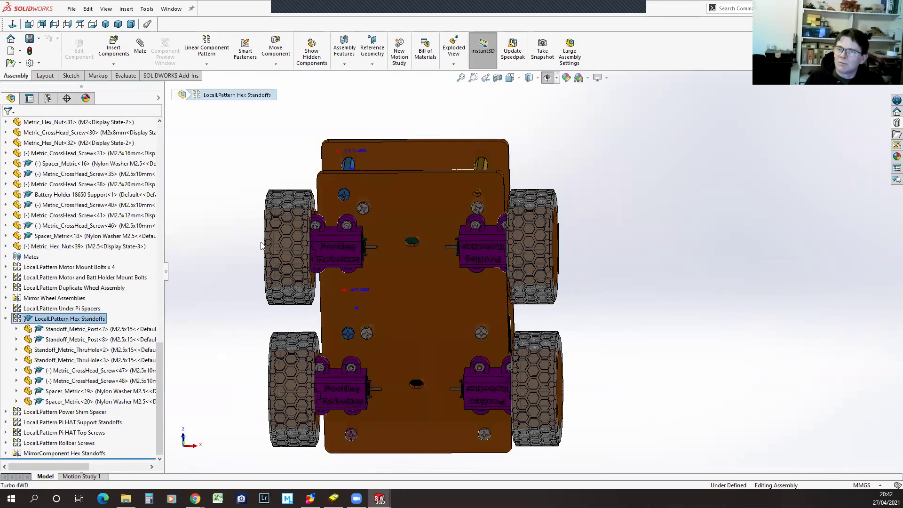
middle_drag(254, 288, 380, 397)
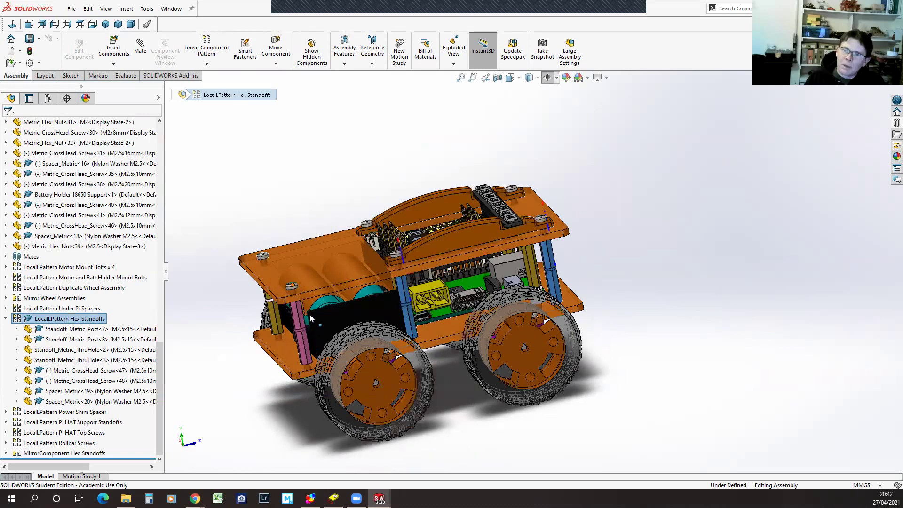
scroll(308, 318, down, 5)
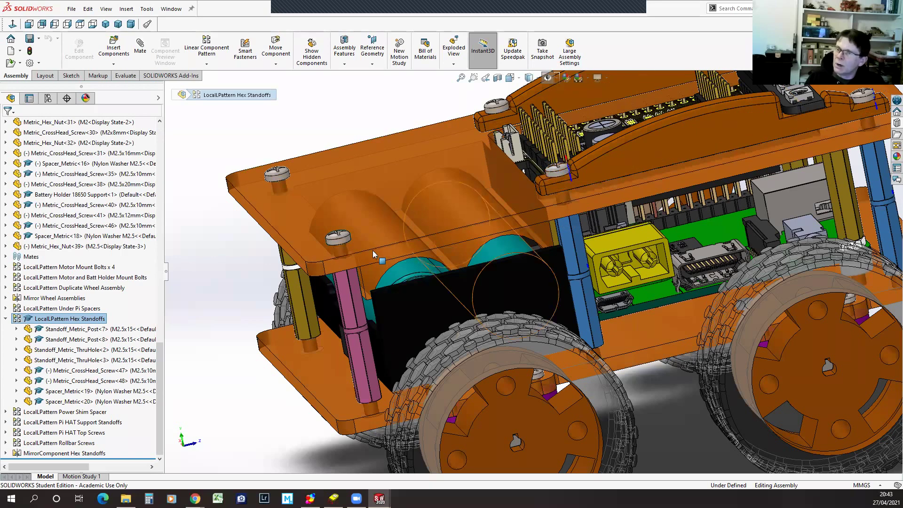
middle_drag(349, 348, 343, 268)
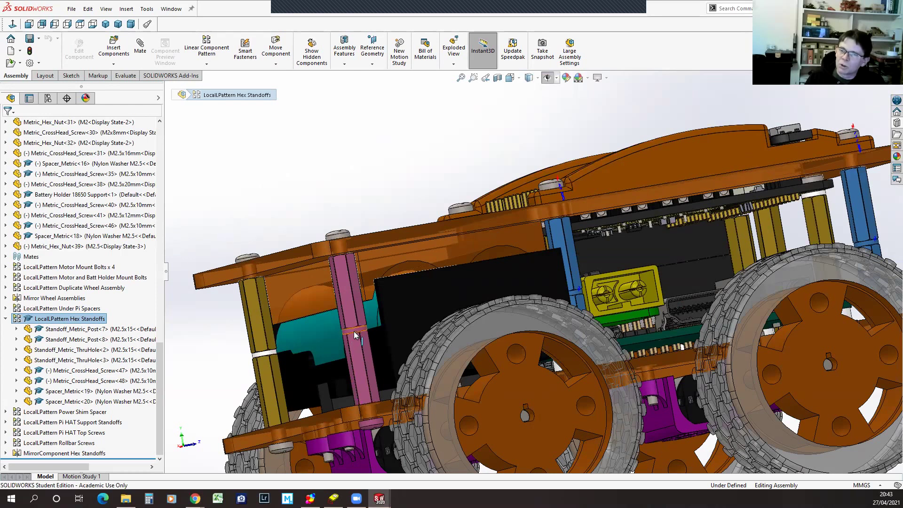
key(f)
click(280, 354)
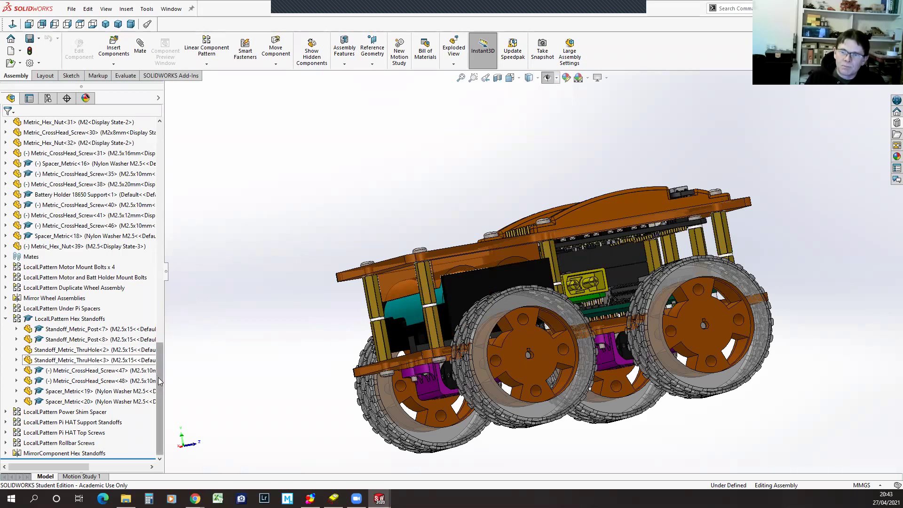
click(54, 320)
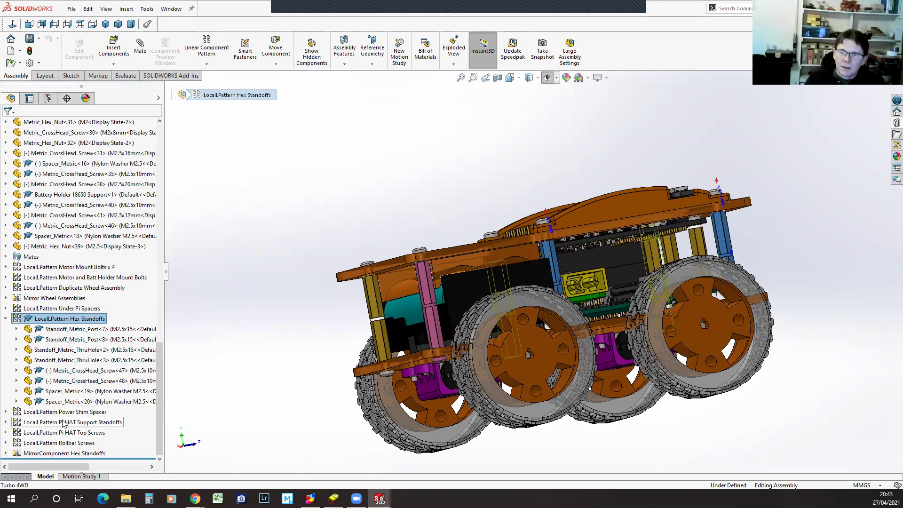
mouse_move(66, 421)
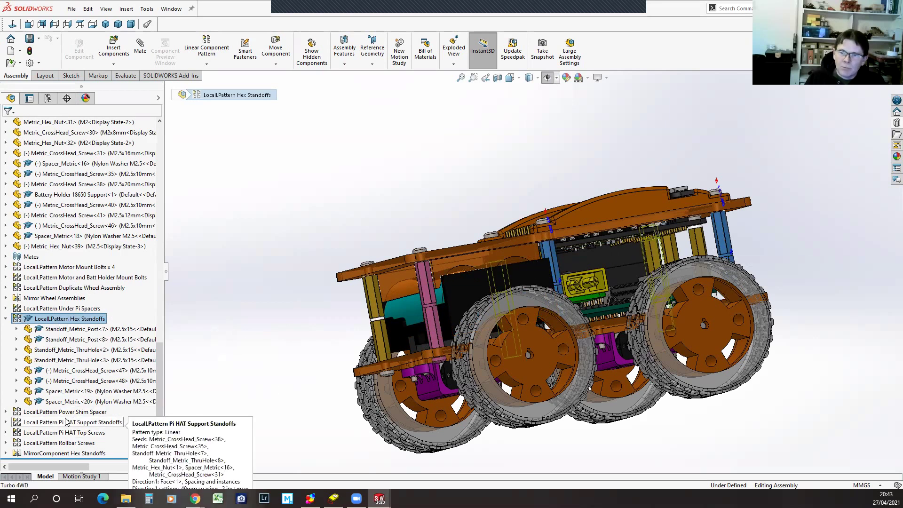
Select MirrorComponent Hex Standoffs and compare its mirrored screws and standoffs from above and beneath the base plate
click(61, 453)
middle_drag(321, 338, 615, 377)
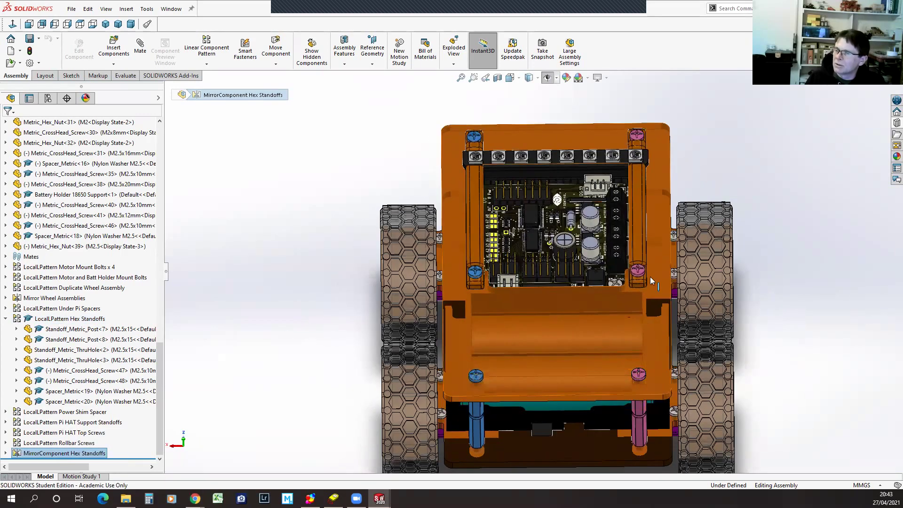
middle_drag(824, 394, 698, 354)
scroll(698, 354, down, 1)
scroll(549, 418, up, 6)
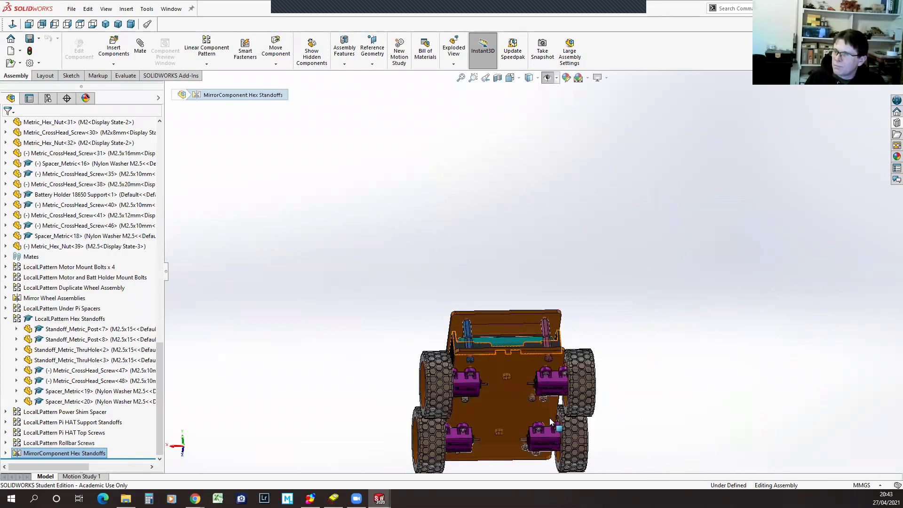
scroll(547, 416, down, 5)
scroll(504, 391, down, 2)
middle_drag(474, 396, 463, 285)
scroll(464, 285, down, 1)
scroll(607, 308, down, 6)
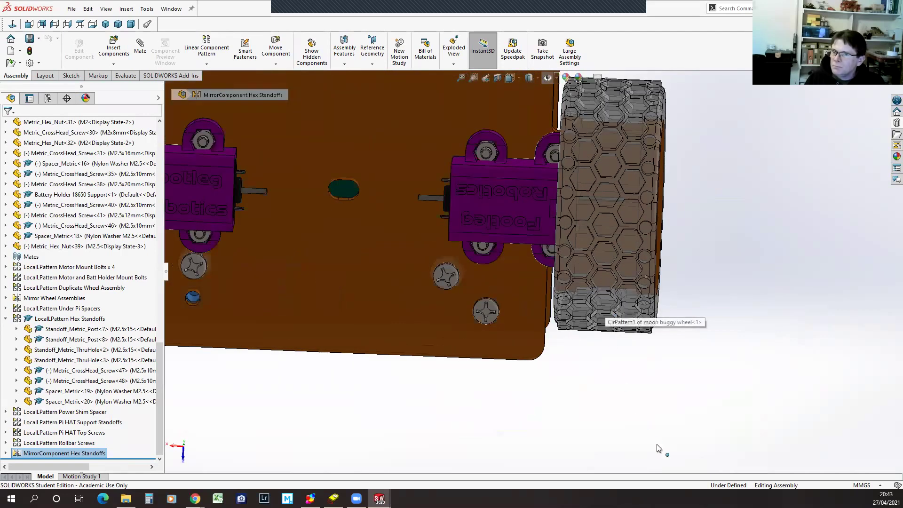
mouse_move(577, 308)
middle_down()
mouse_move(541, 264)
mouse_move(564, 315)
middle_up()
scroll(242, 390, down, 1)
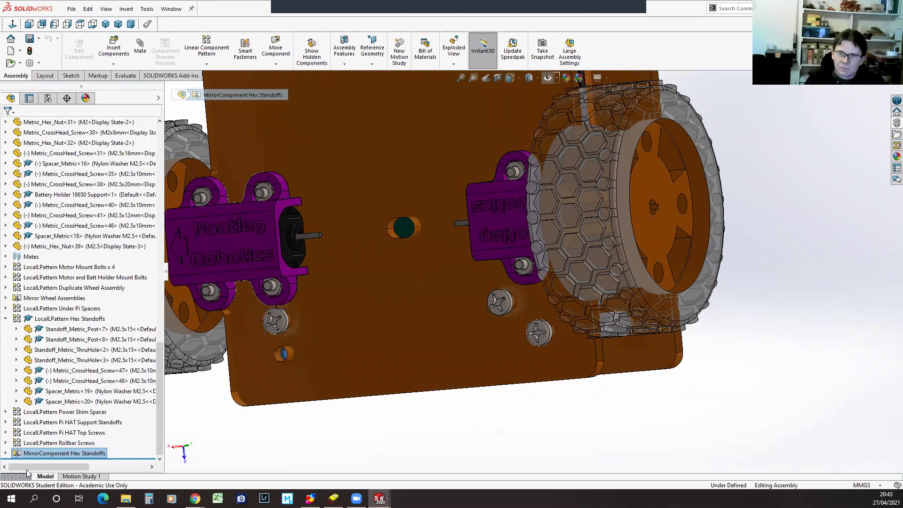
Edit MirrorComponent Hex Standoffs to add Metric_CrossHead_Screw-47, the corner screw beneath the base plate, to the mirrored components
click(20, 454)
click(27, 425)
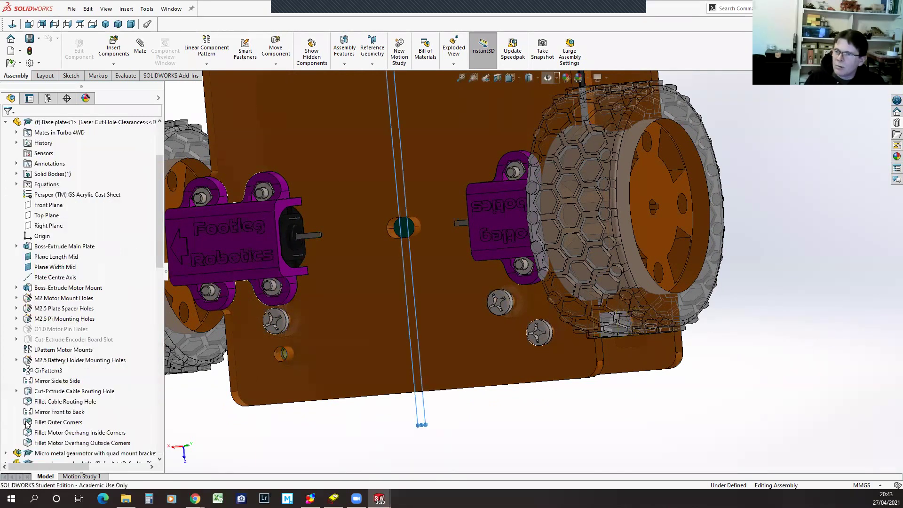
click(541, 338)
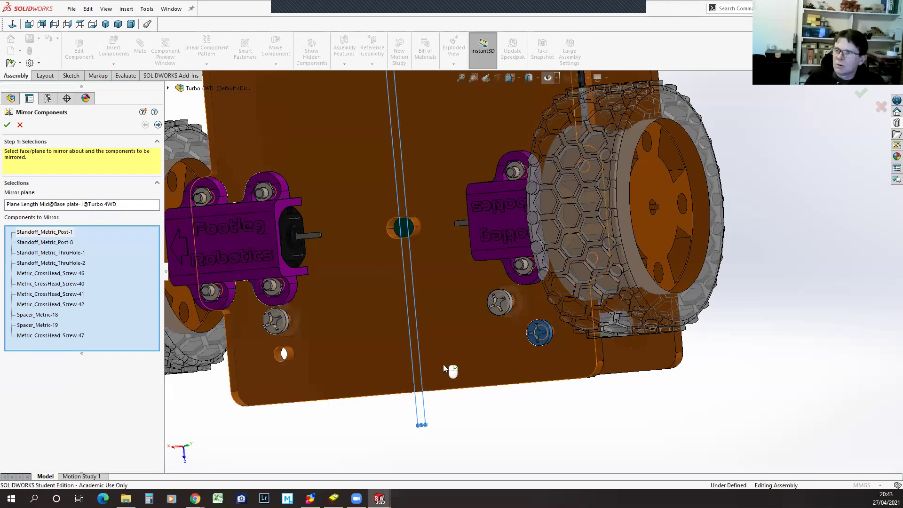
click(6, 125)
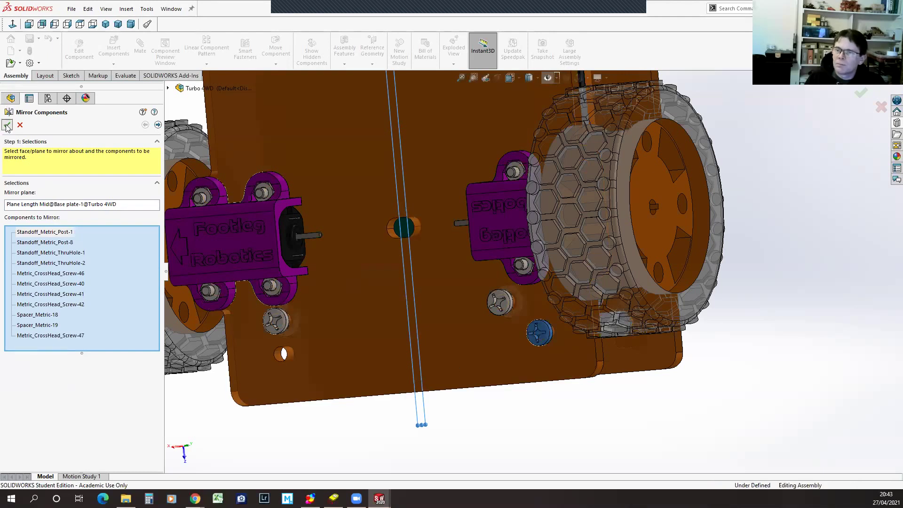
Review the complete vehicle from above and from the side after the mirror correction
scroll(478, 369, up, 4)
scroll(593, 313, up, 3)
scroll(481, 122, down, 2)
middle_drag(777, 343, 754, 418)
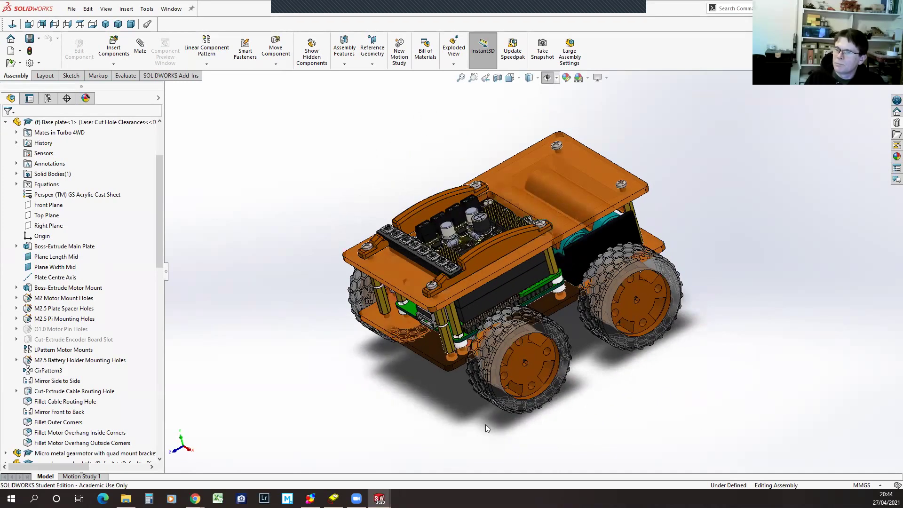
middle_drag(416, 415, 423, 372)
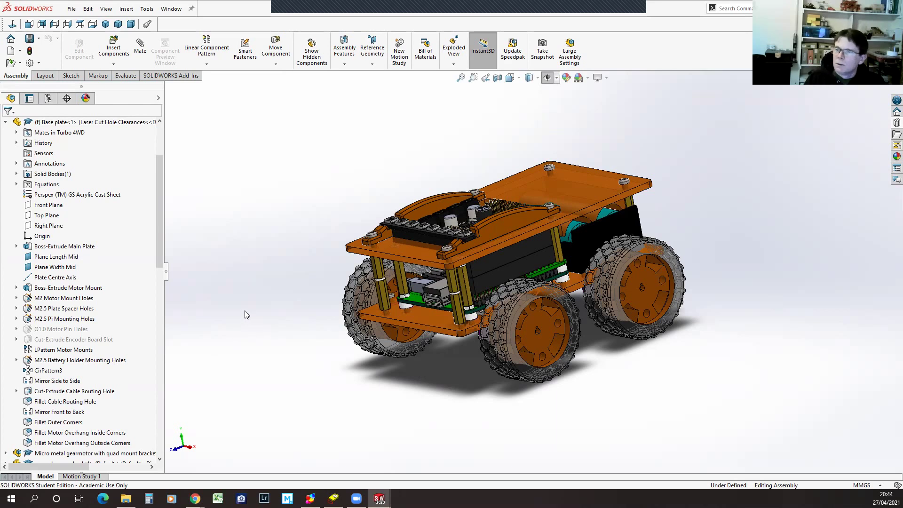
Collapse the base plate's feature list, highlight the rpi3aplus component and view the board from the vehicle's front
click(5, 122)
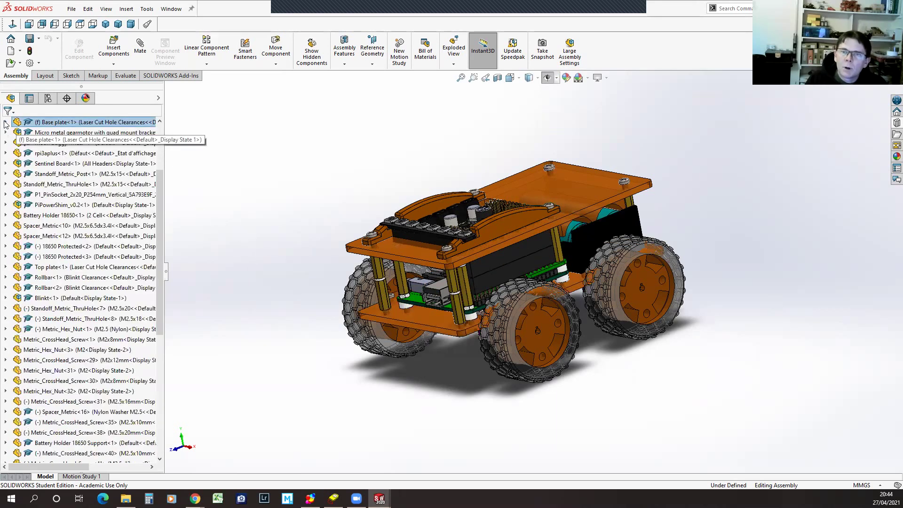
click(17, 154)
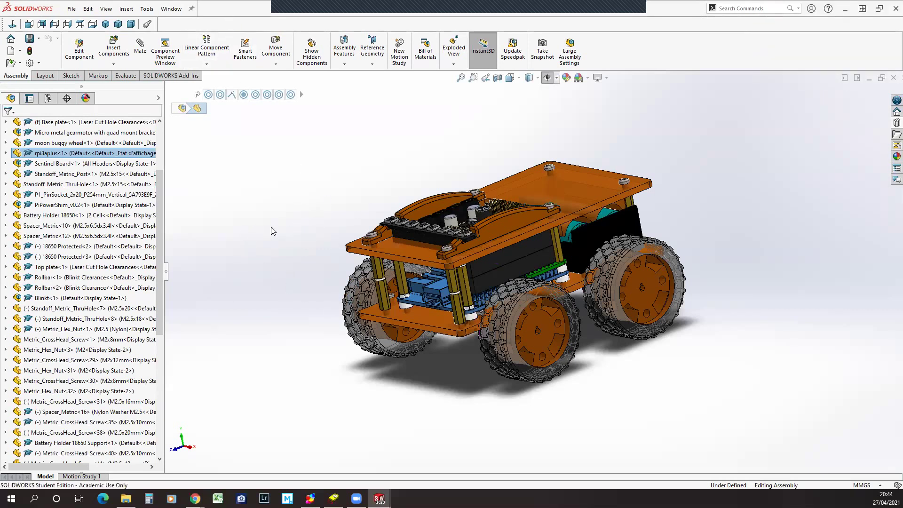
middle_drag(272, 397, 539, 333)
scroll(539, 329, down, 1)
click(492, 465)
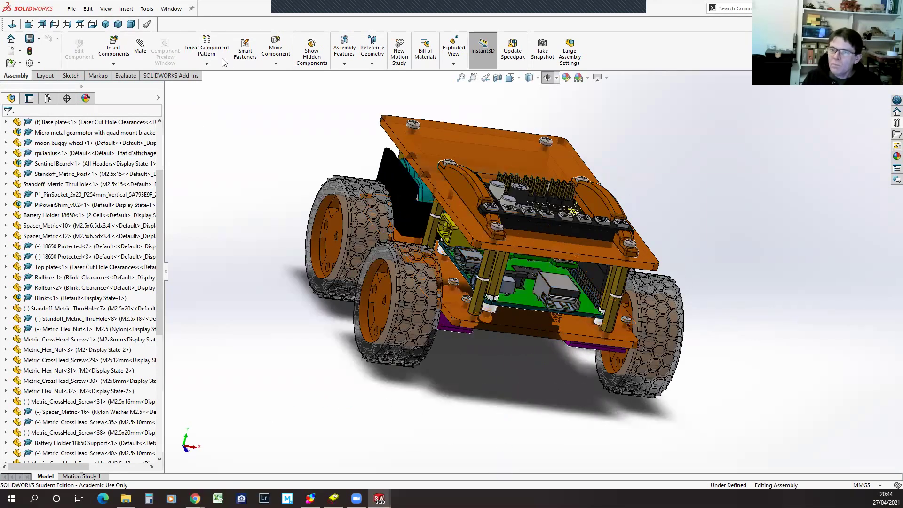
Open Raspberry Pi 3.SLDASM from the CAD General Parts folder
click(73, 10)
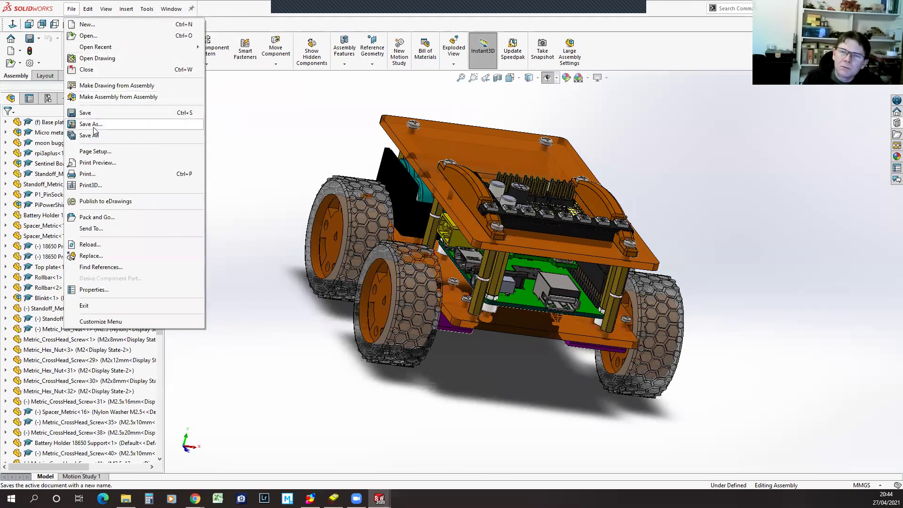
click(94, 36)
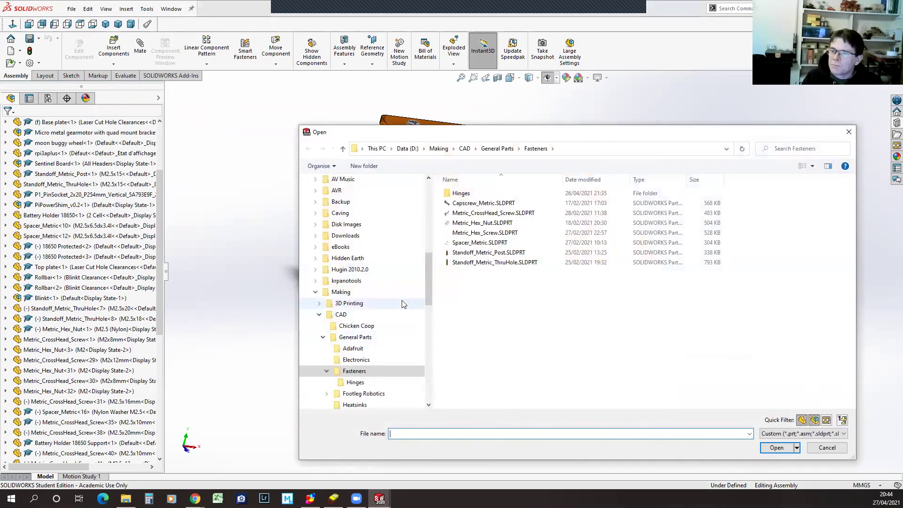
click(336, 338)
scroll(502, 329, down, 5)
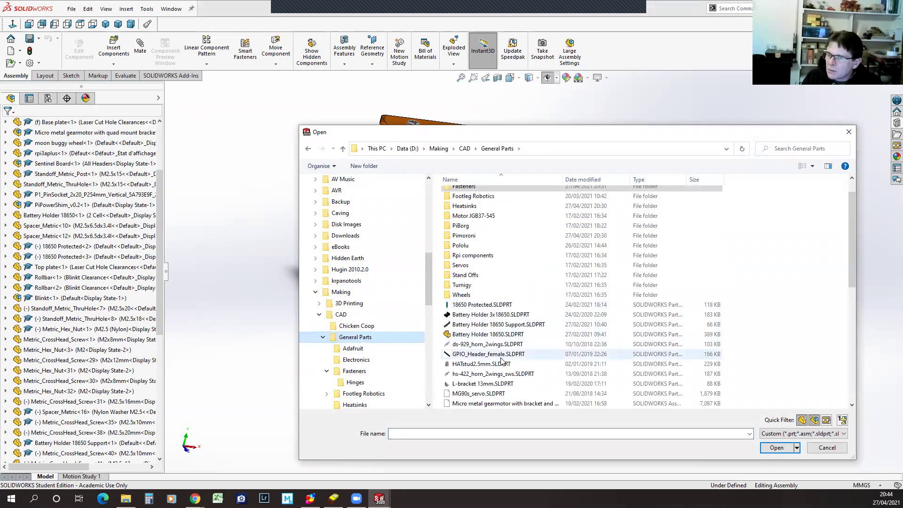
scroll(501, 360, down, 5)
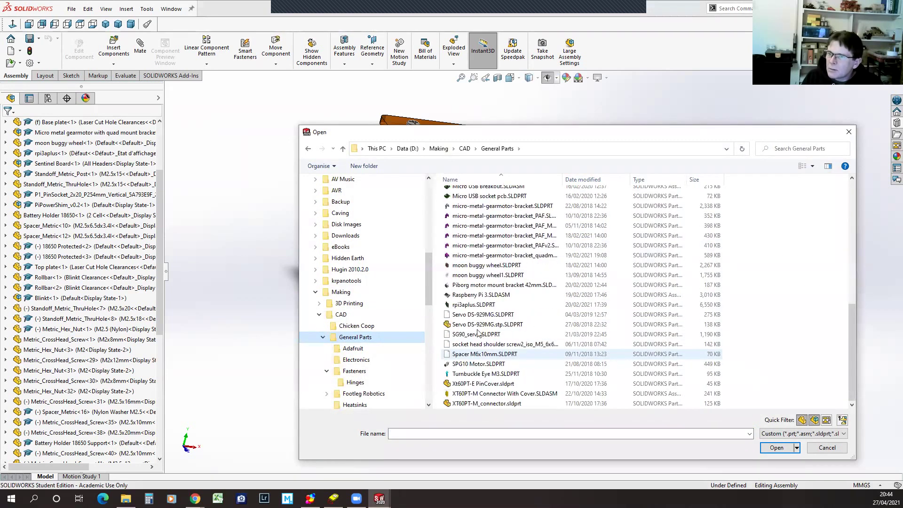
click(478, 296)
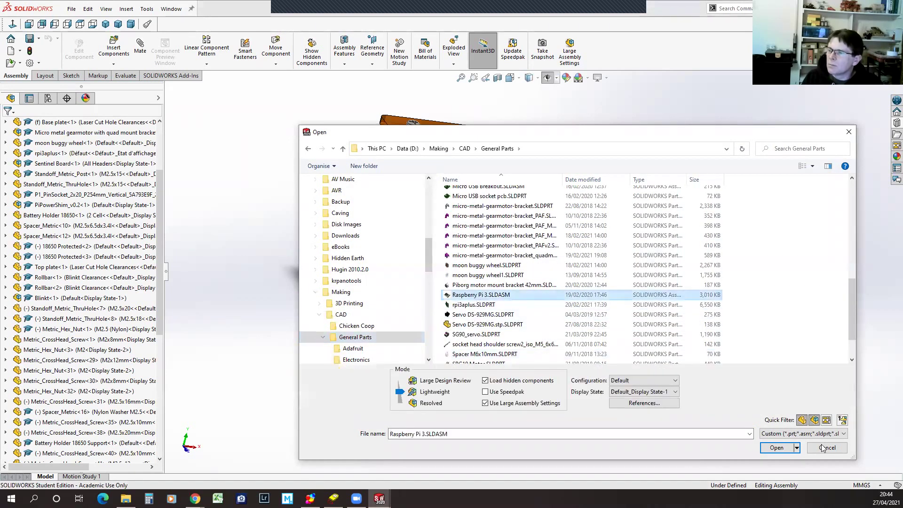
click(776, 447)
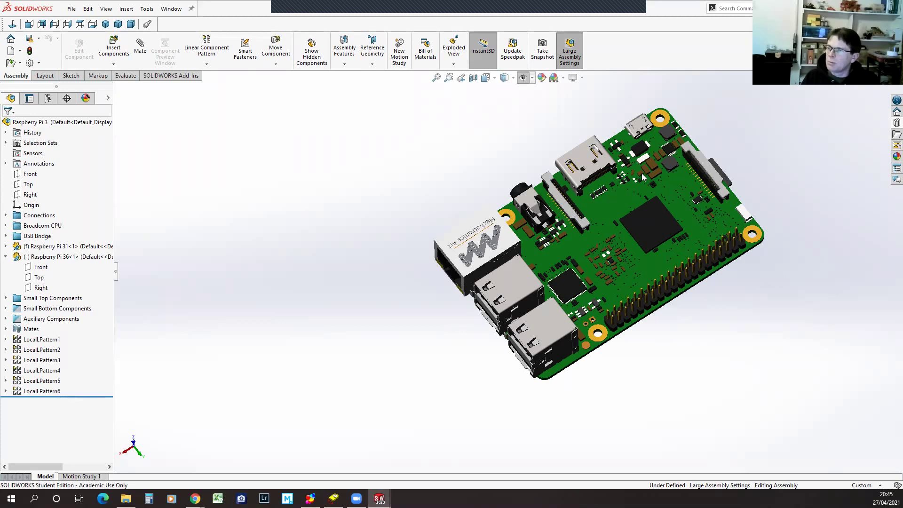
Look over the default Raspberry Pi 3 board and activate its Light Version configuration
scroll(642, 177, up, 1)
scroll(643, 177, down, 1)
scroll(602, 209, down, 2)
scroll(601, 209, up, 1)
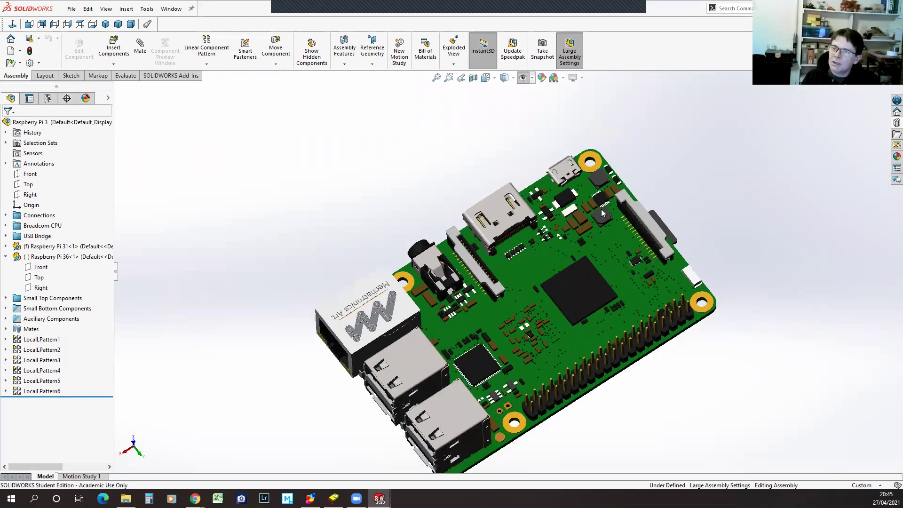
mouse_move(327, 428)
middle_down()
mouse_move(323, 363)
mouse_move(332, 408)
mouse_move(325, 428)
mouse_move(332, 414)
middle_up()
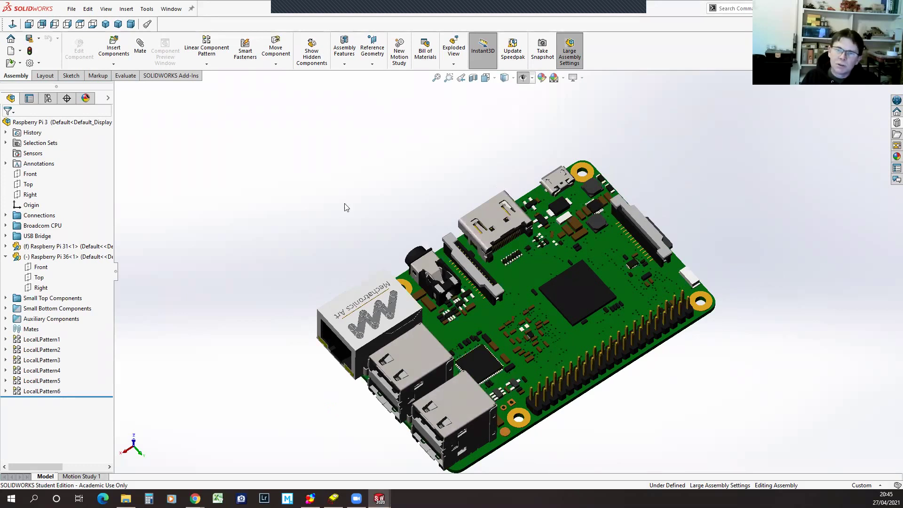
click(48, 98)
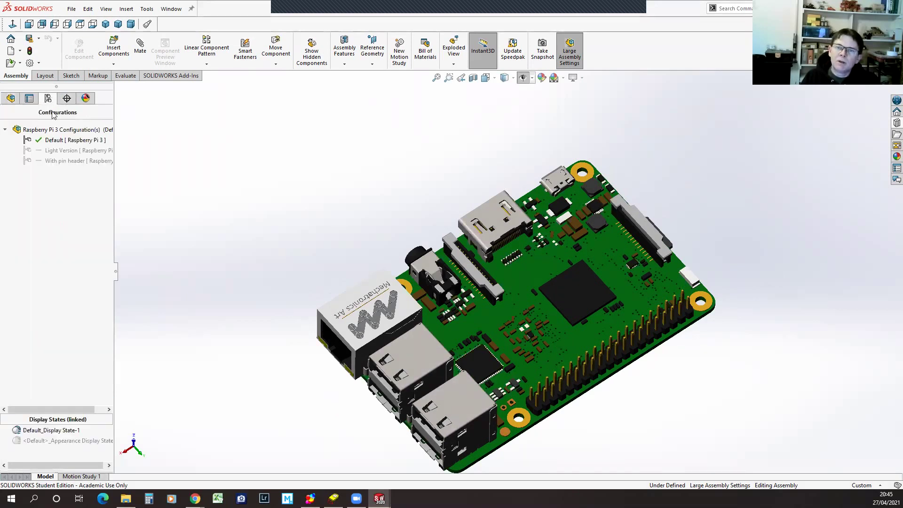
double_click(67, 151)
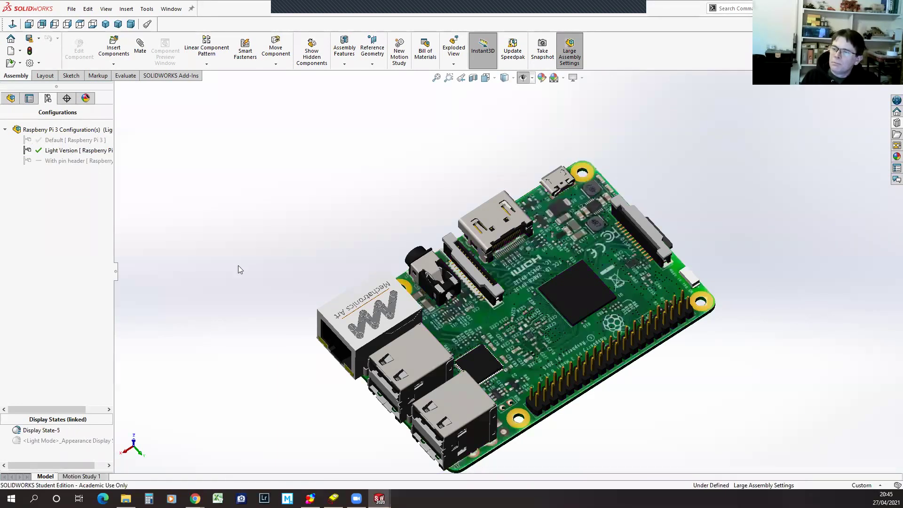
Examine the Light Version board's surface artwork, chips, pin header and connectors from several angles
scroll(541, 339, down, 5)
middle_drag(482, 319, 439, 379)
scroll(540, 266, up, 5)
middle_drag(539, 266, 482, 326)
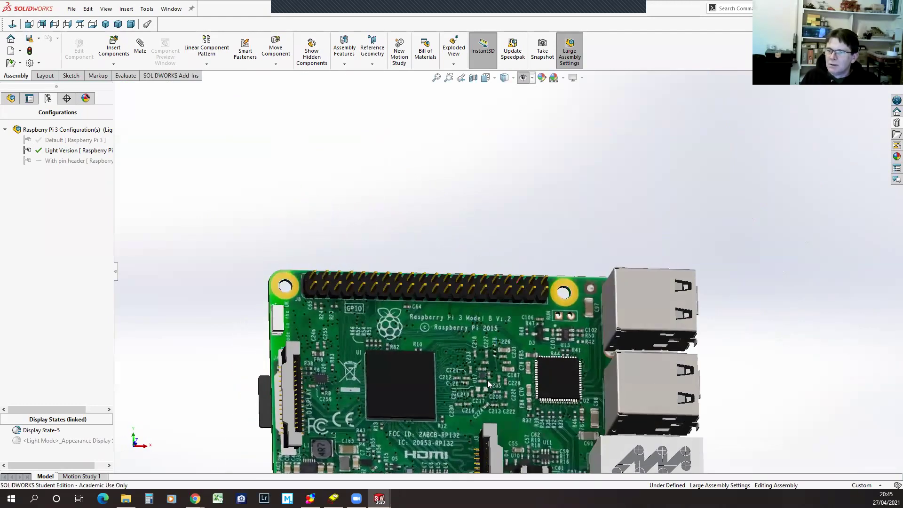
scroll(487, 380, down, 5)
scroll(480, 376, up, 5)
middle_drag(462, 390, 451, 349)
scroll(451, 349, down, 2)
scroll(452, 349, up, 3)
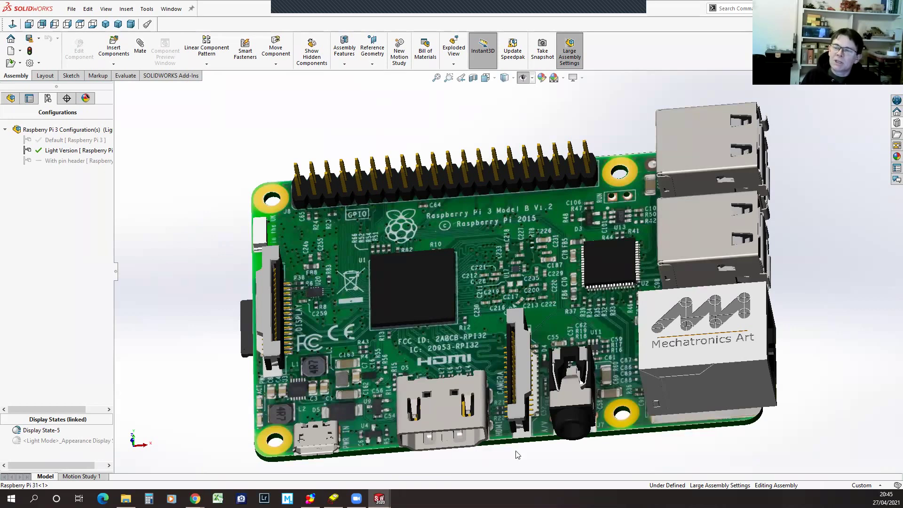
scroll(422, 401, up, 1)
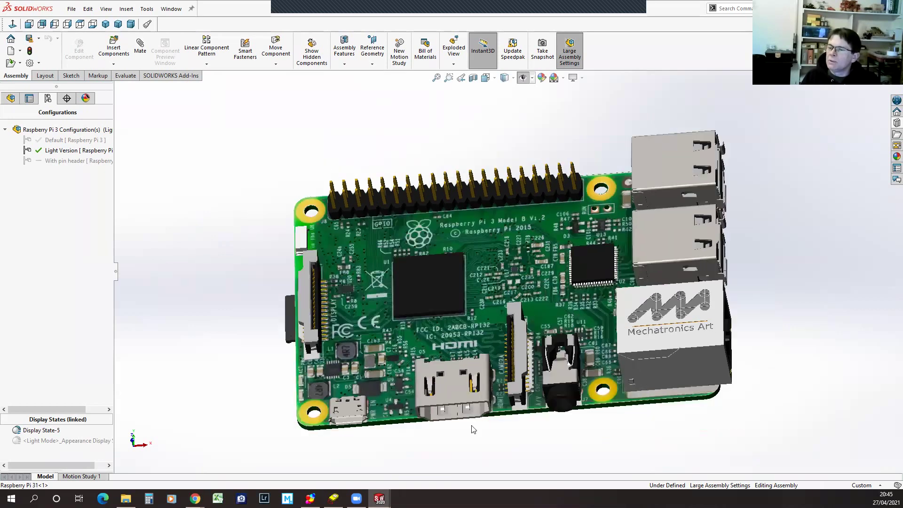
mouse_move(480, 450)
middle_down()
mouse_move(480, 399)
mouse_move(485, 439)
mouse_move(469, 429)
mouse_move(483, 456)
middle_up()
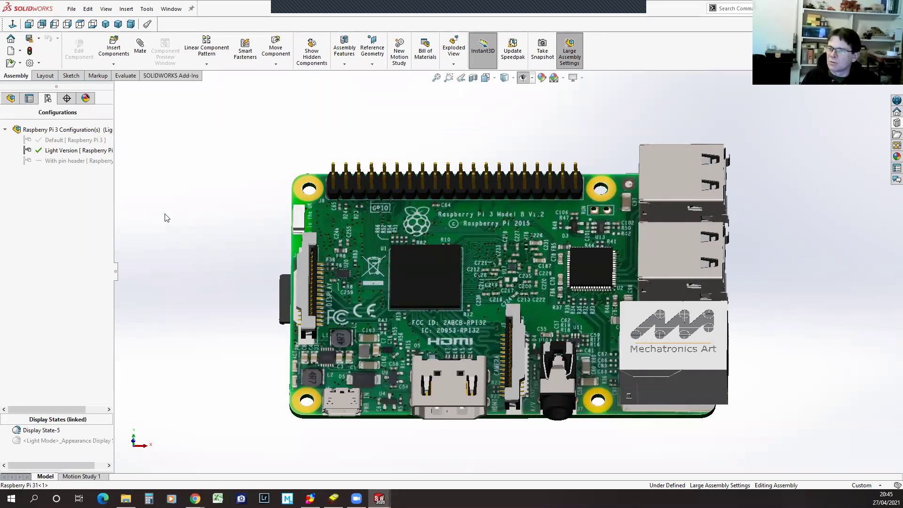
Activate the With pin header configuration, compare it with Default, and inspect the two-pin header at RUN
click(72, 161)
double_click(71, 160)
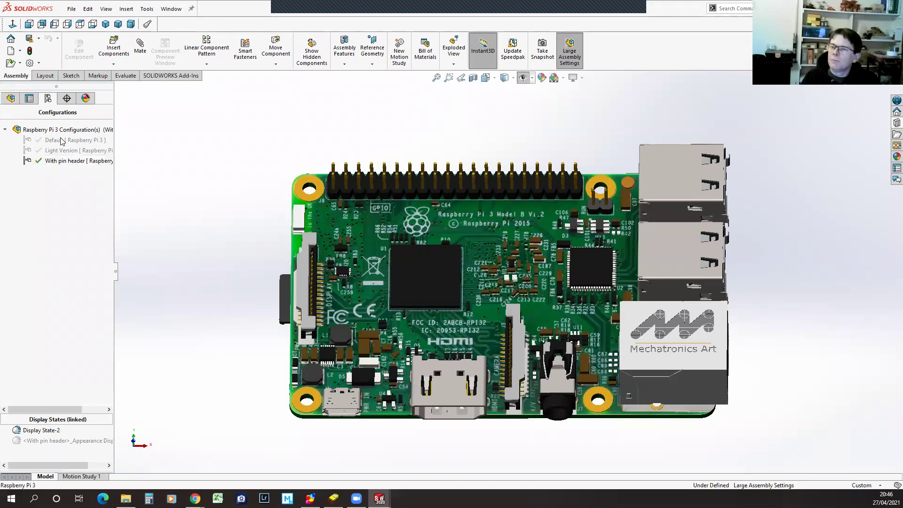
double_click(62, 140)
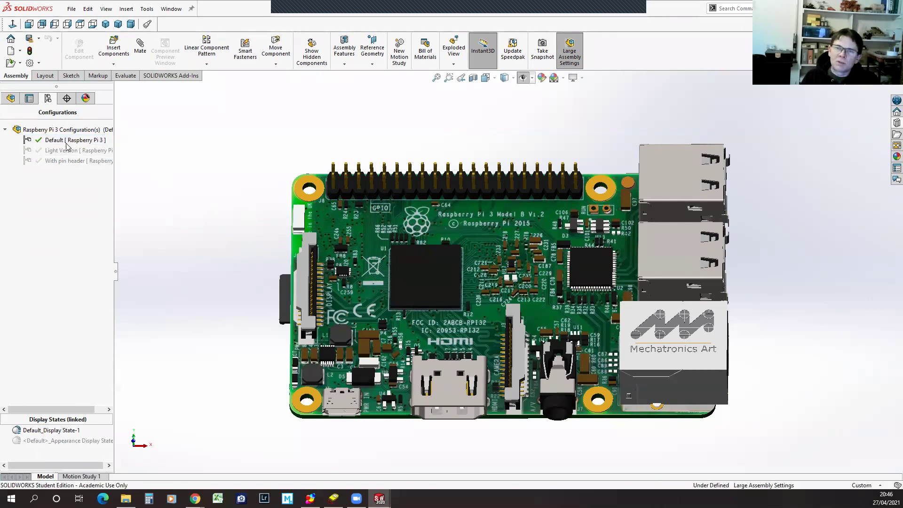
double_click(66, 161)
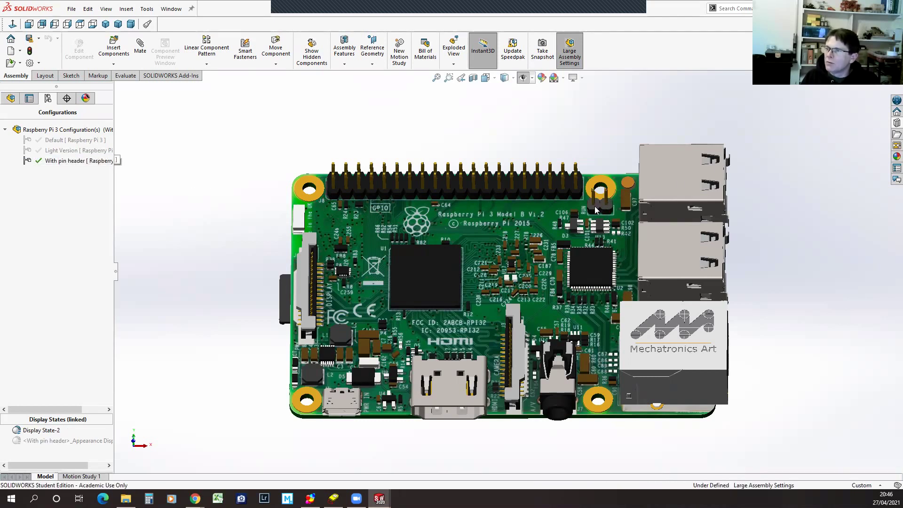
scroll(604, 207, down, 6)
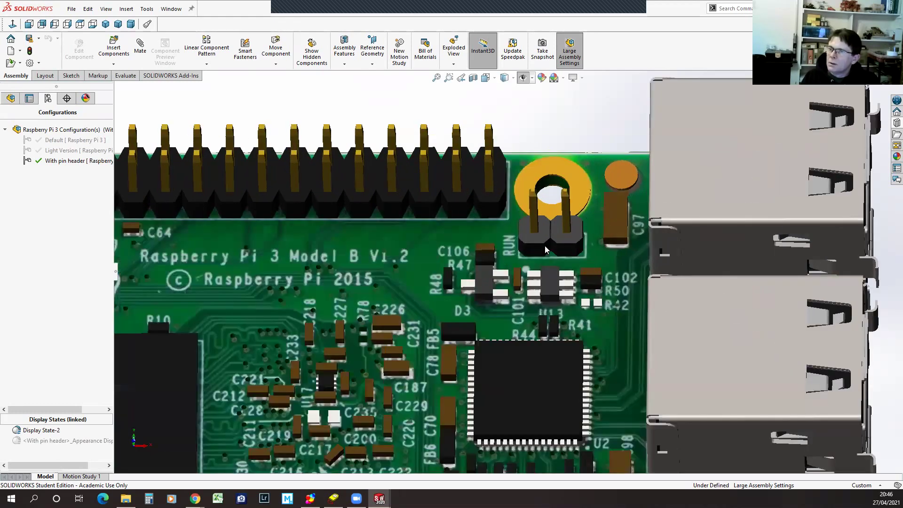
middle_drag(553, 248, 539, 261)
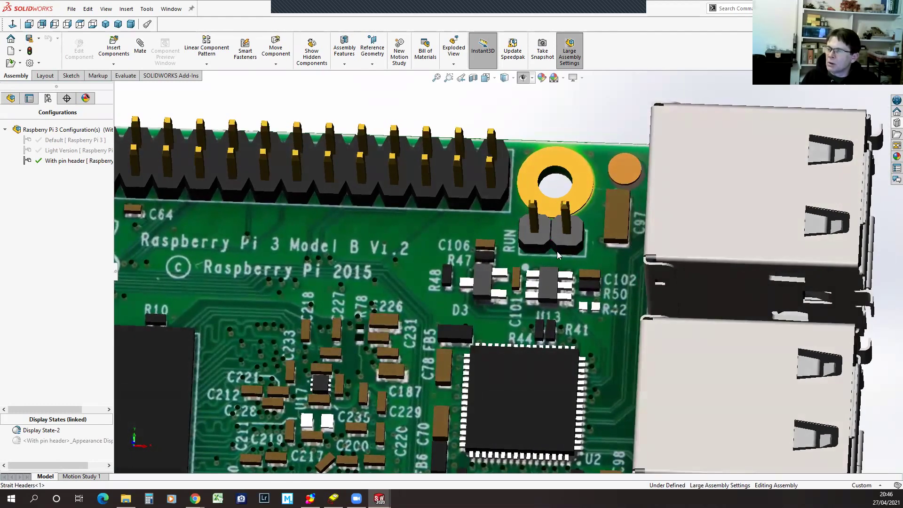
scroll(549, 248, up, 2)
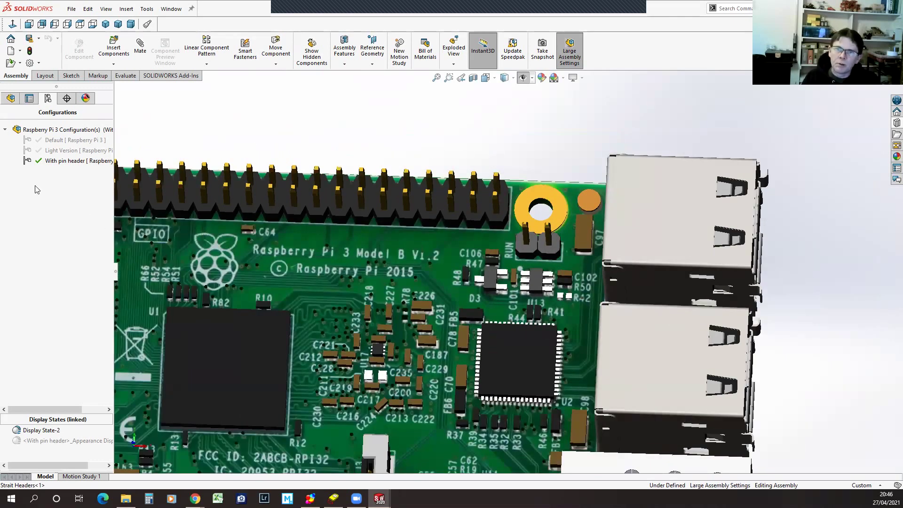
Switch to Default to check the bare RUN pads, return to With pin header and show the whole board
double_click(70, 141)
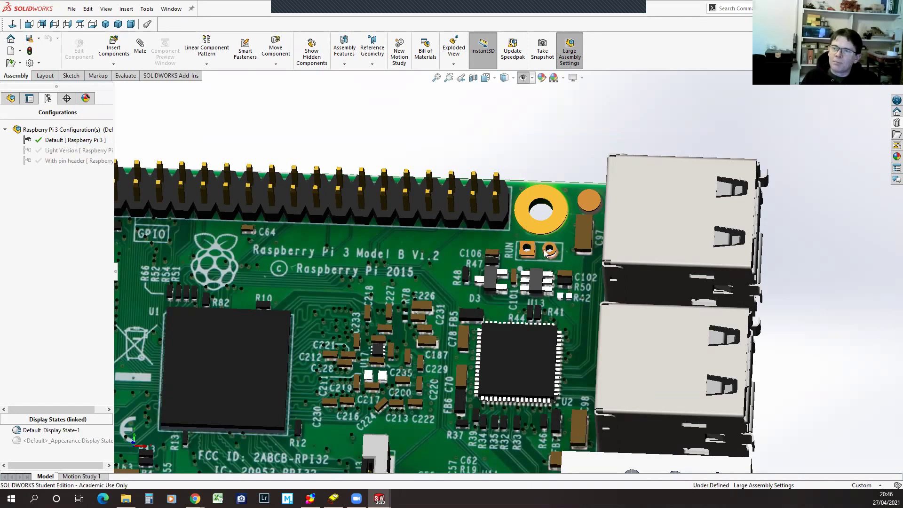
double_click(66, 161)
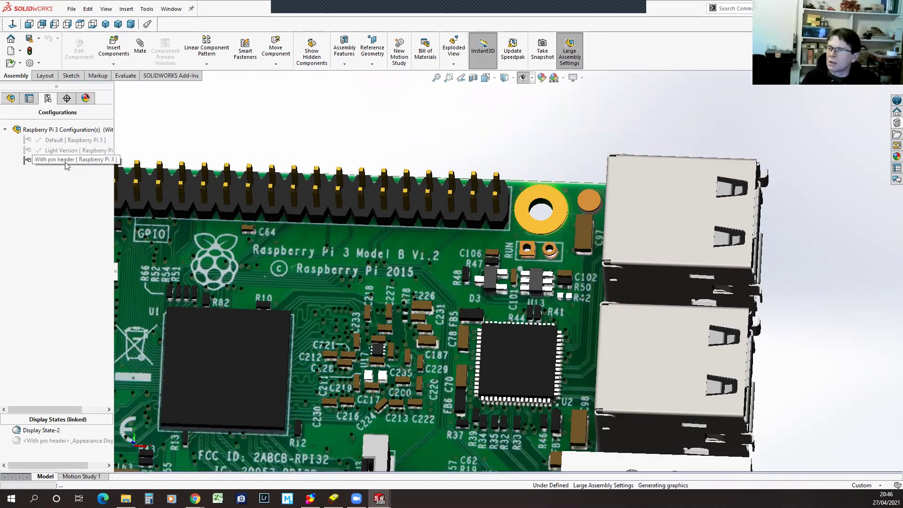
key(f)
middle_drag(428, 420, 426, 346)
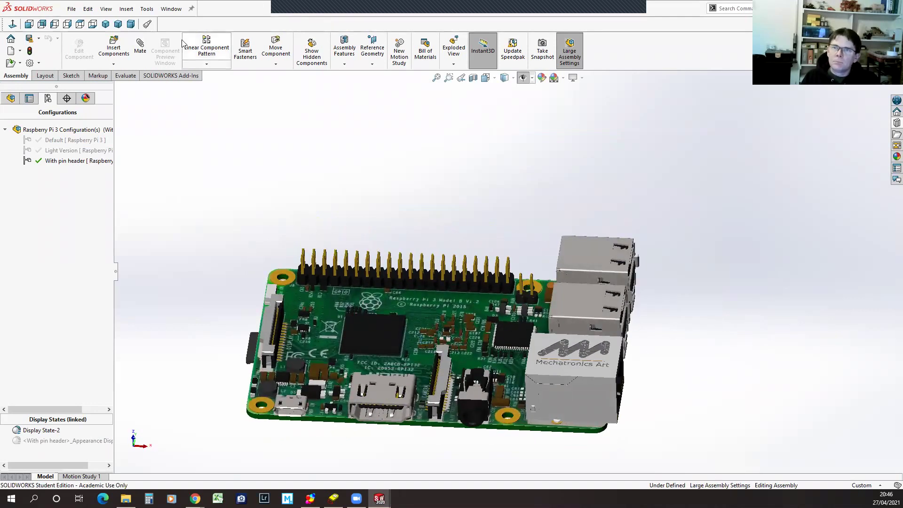
Open the recent Coop End Wall assembly and turn it to face the cladding side
click(171, 8)
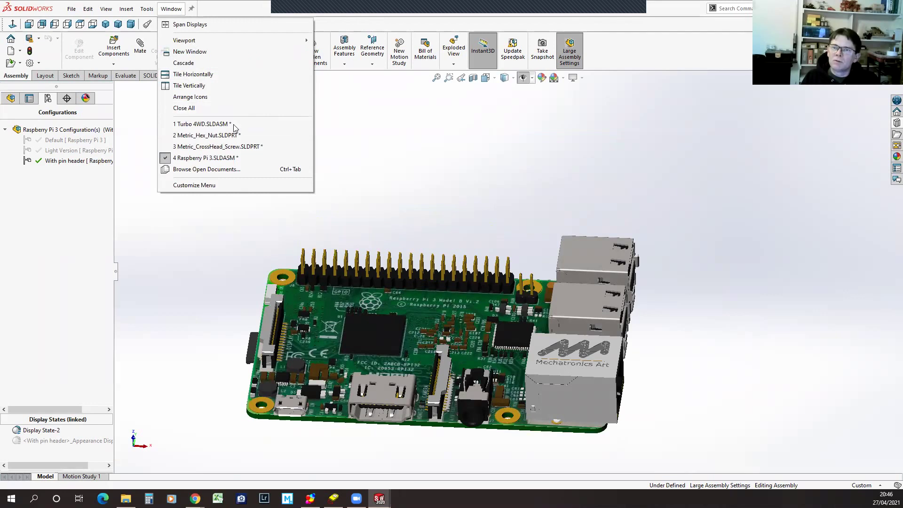
click(71, 9)
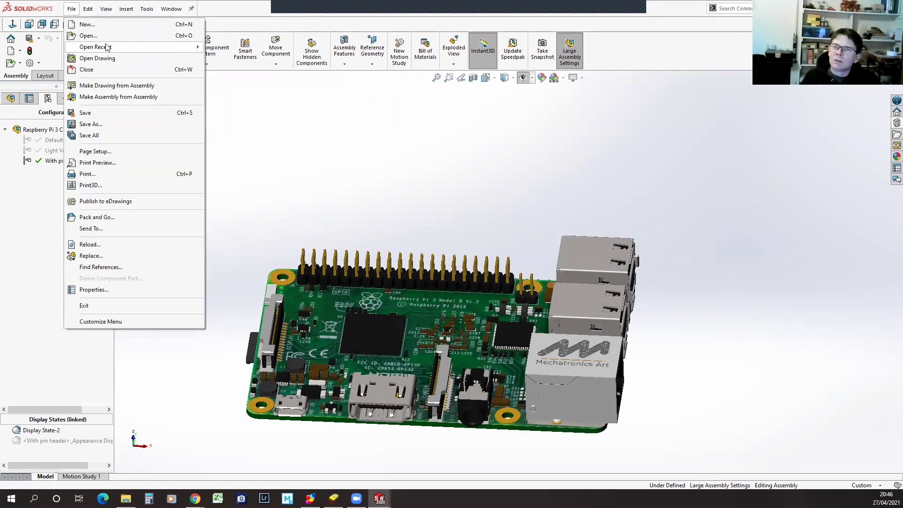
mouse_move(107, 48)
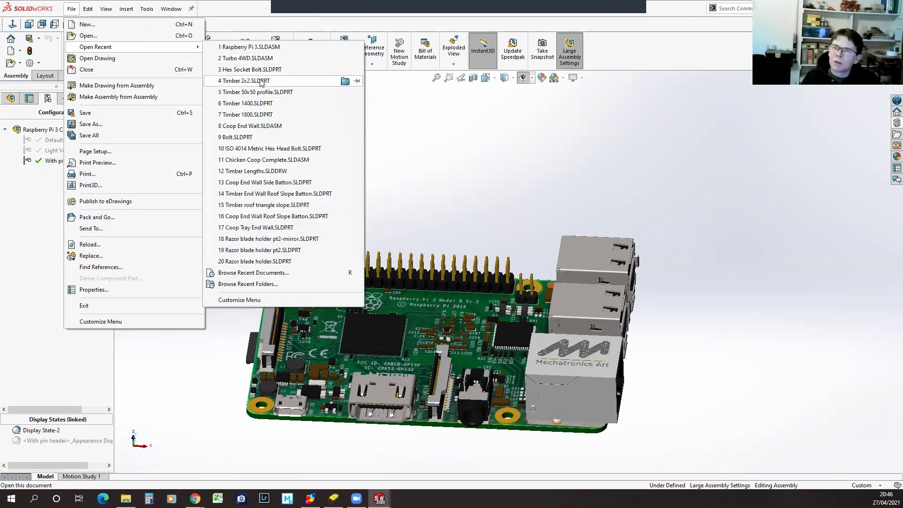
click(263, 116)
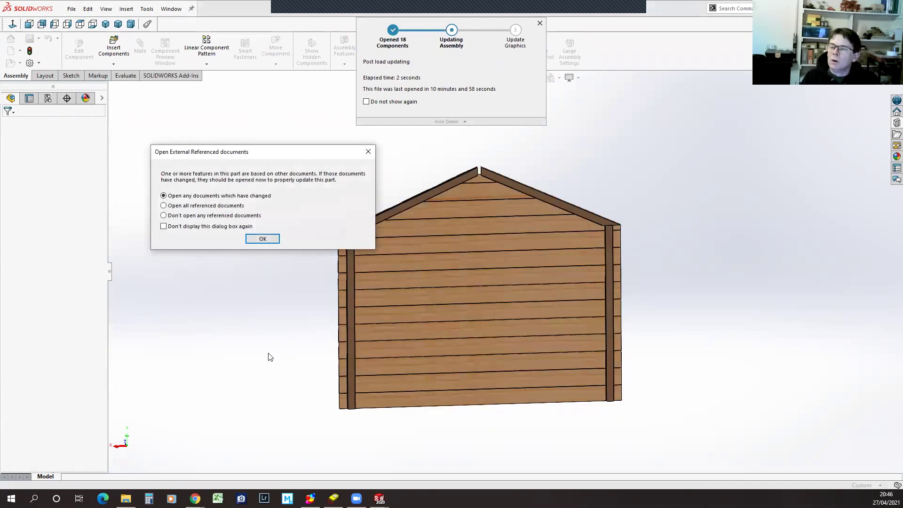
middle_drag(268, 383, 456, 376)
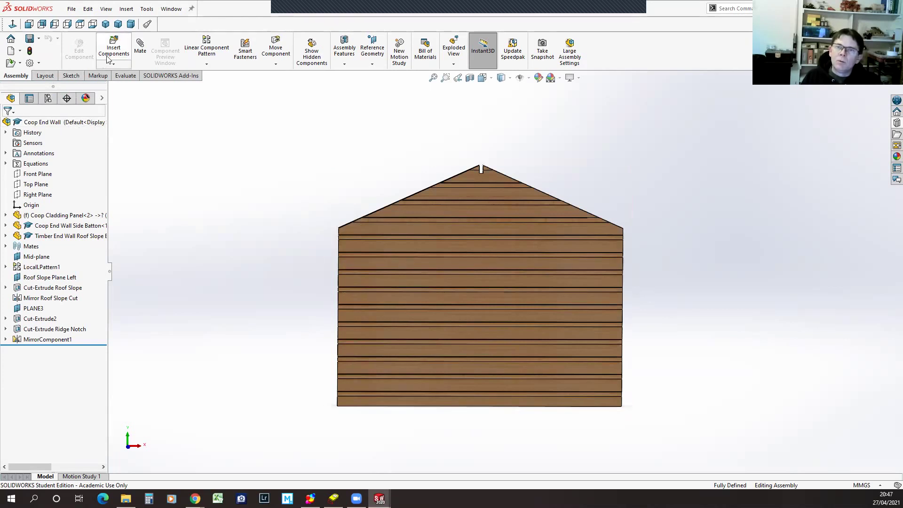
Start an assembly extruded cut and sketch a doorway rectangle about 950 mm wide and 1151 mm tall up from the wall's bottom edge
click(349, 67)
click(363, 109)
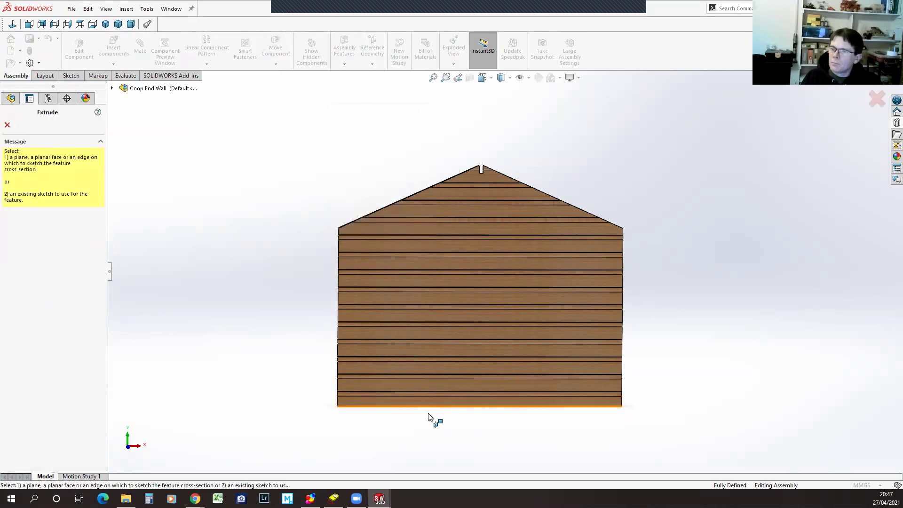
click(433, 405)
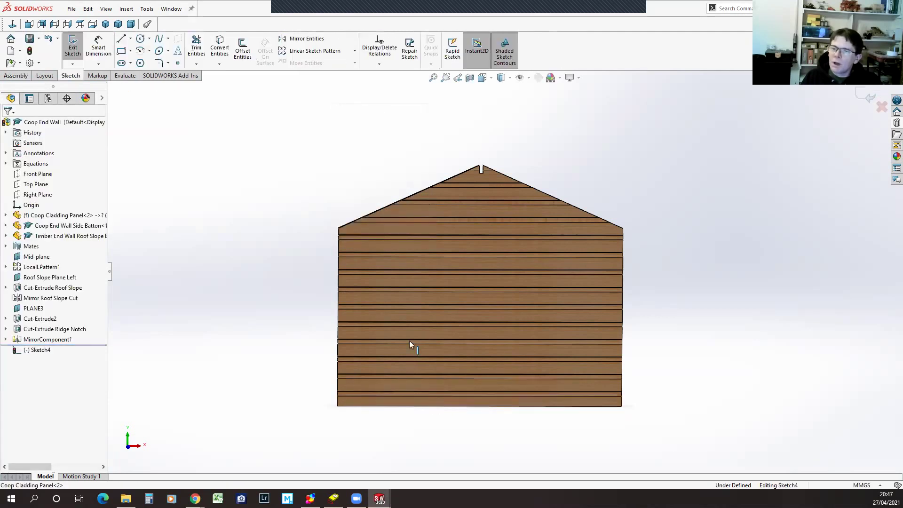
click(123, 51)
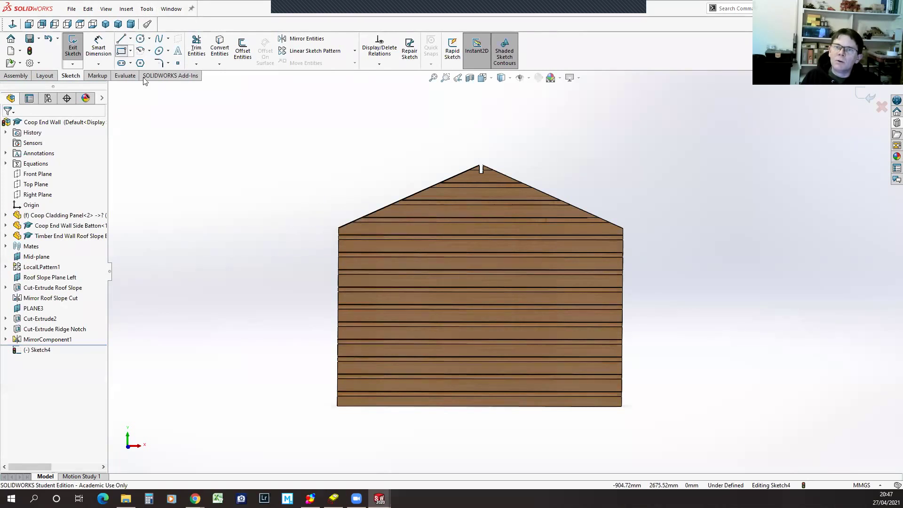
click(429, 406)
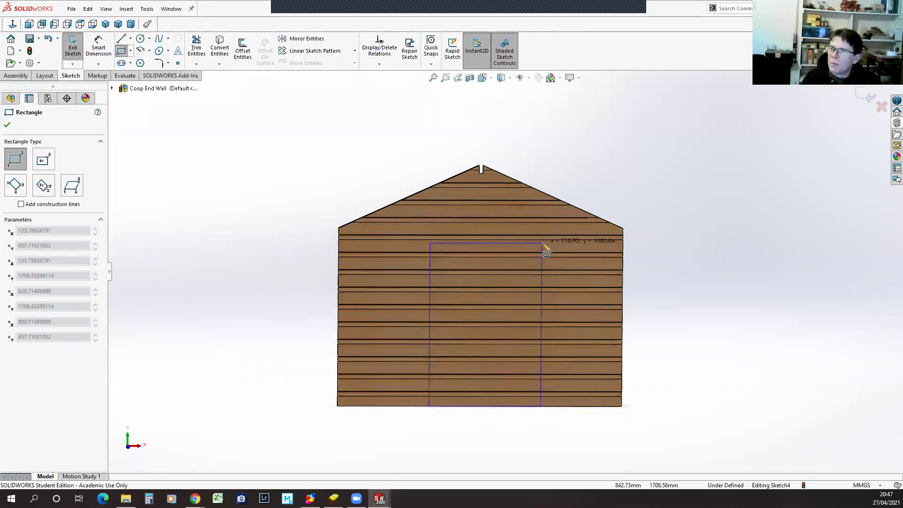
click(578, 227)
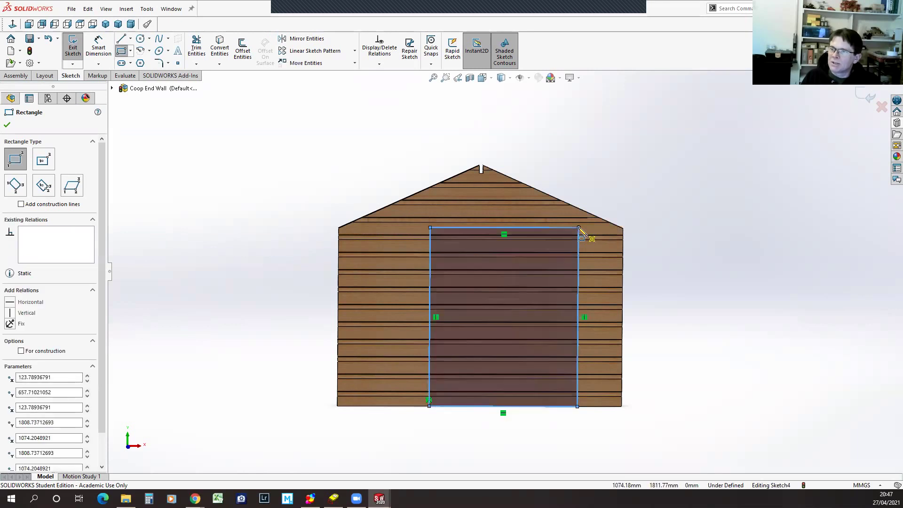
click(7, 125)
Cut the doorway rectangle into the cladding with a blind depth of 10 mm
click(79, 56)
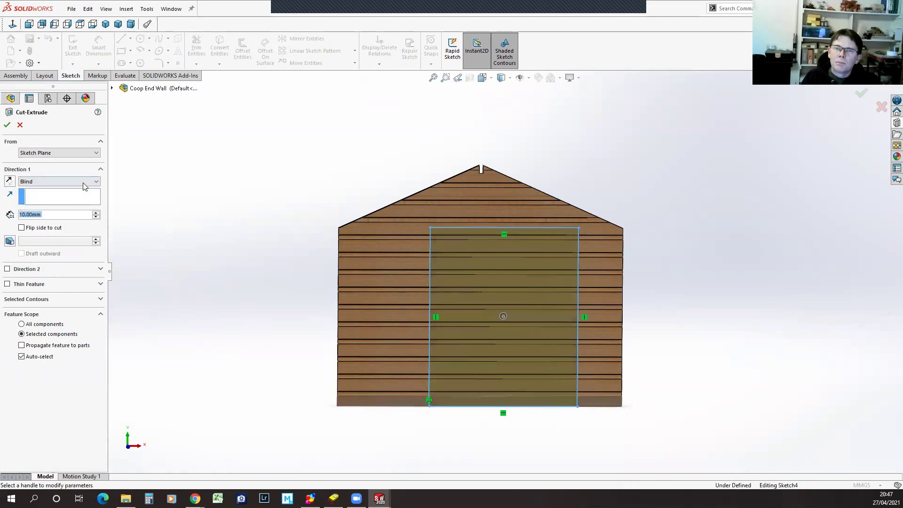
click(85, 182)
click(39, 190)
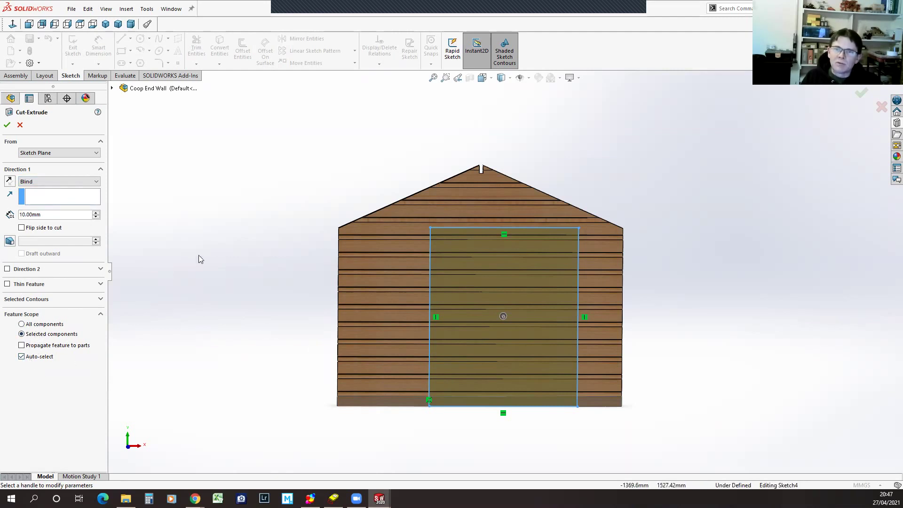
click(7, 126)
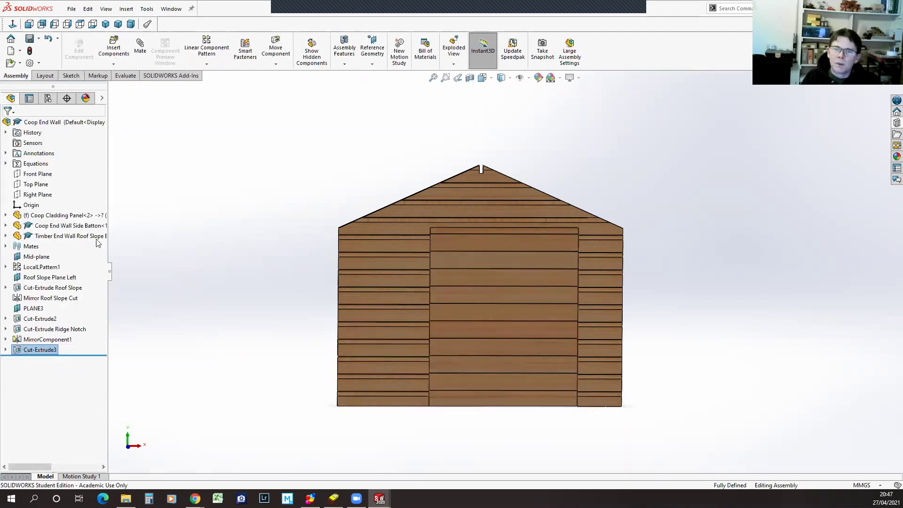
Add a configuration named Front to the Coop End Wall assembly
click(48, 98)
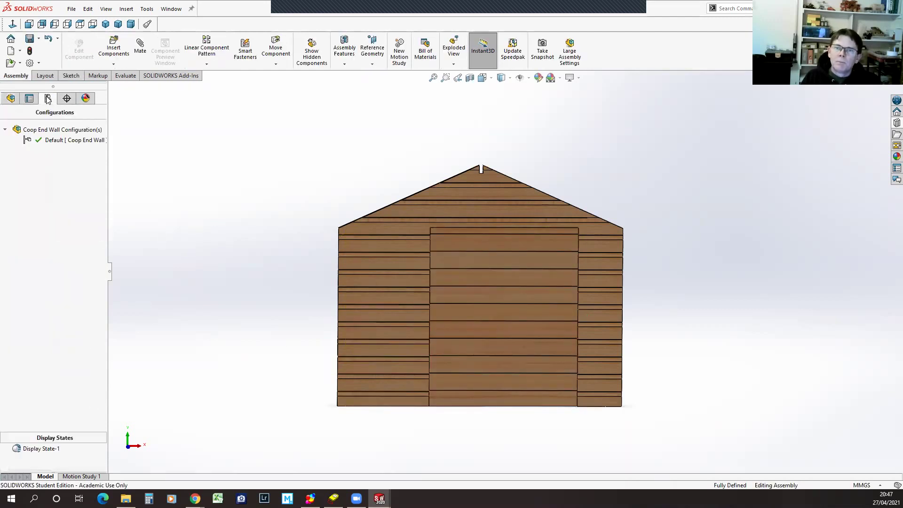
right_click(31, 141)
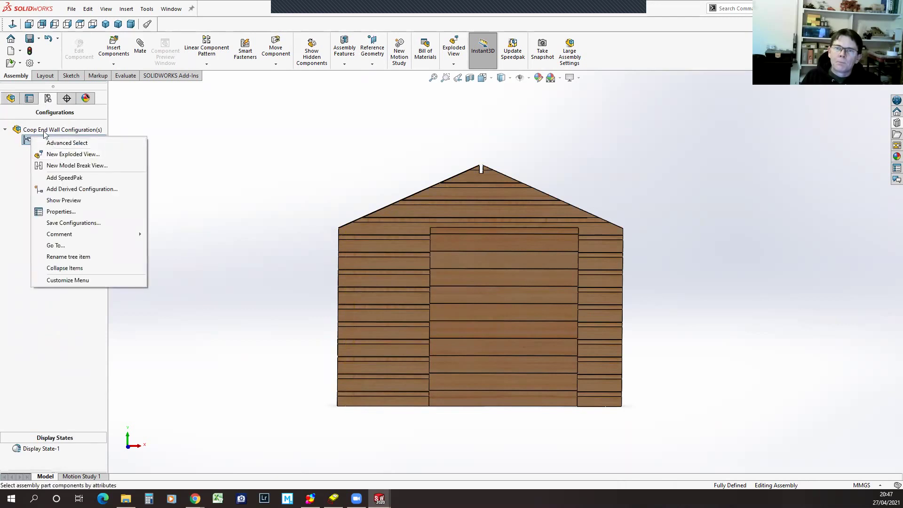
right_click(43, 132)
click(59, 148)
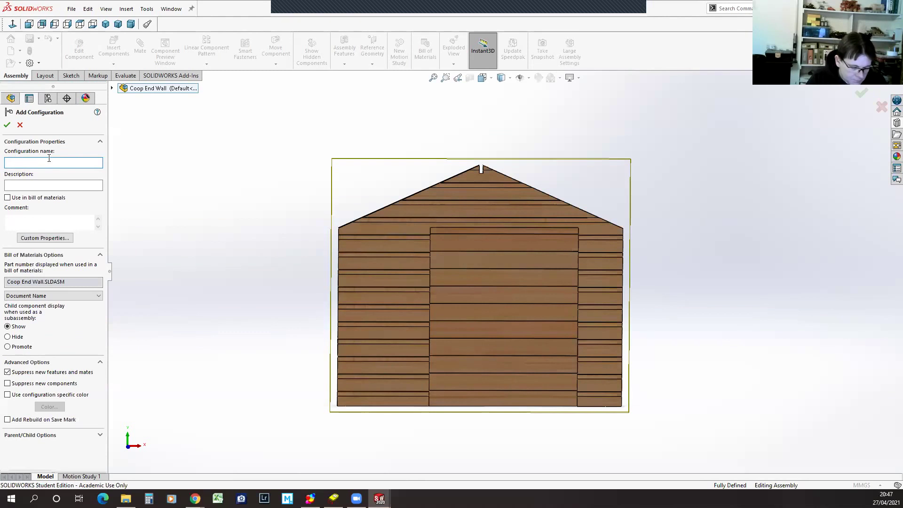
text(Front)
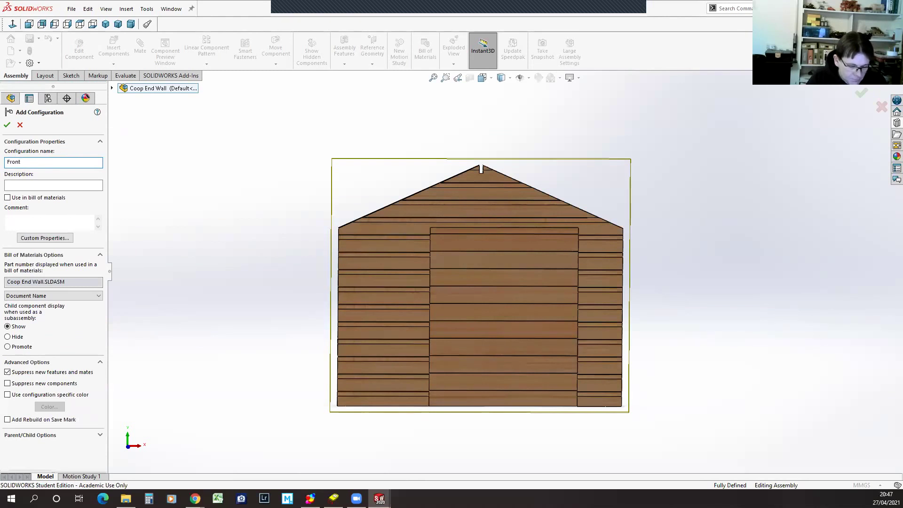
click(7, 122)
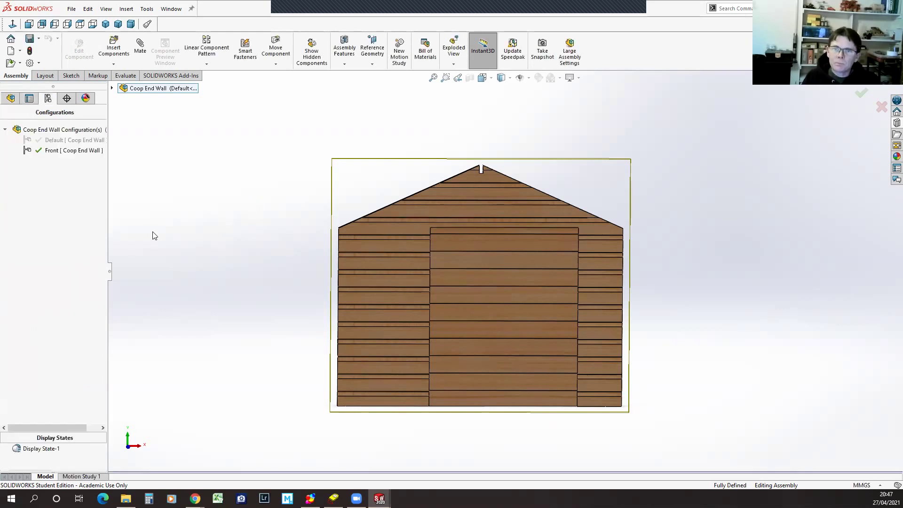
click(65, 150)
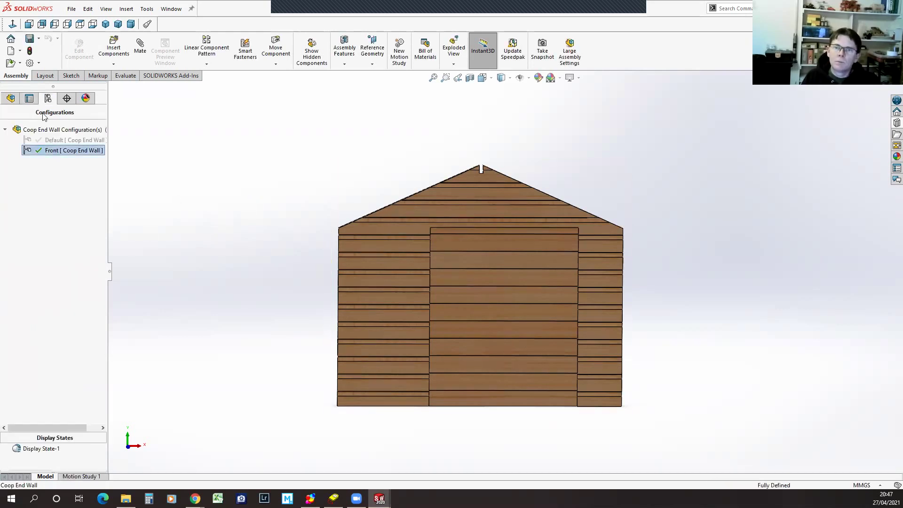
Edit the doorway cut to Through All, applied to this configuration only and to all components
click(11, 98)
click(32, 350)
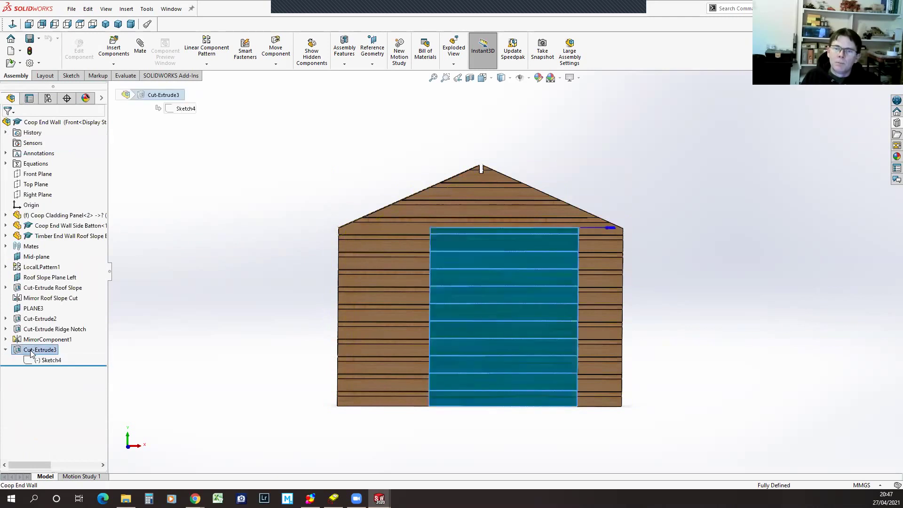
click(29, 360)
click(23, 319)
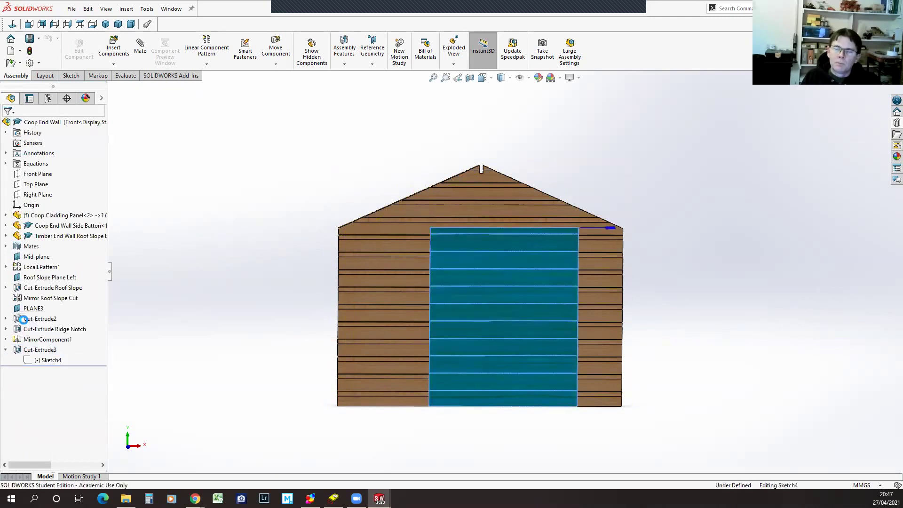
click(80, 182)
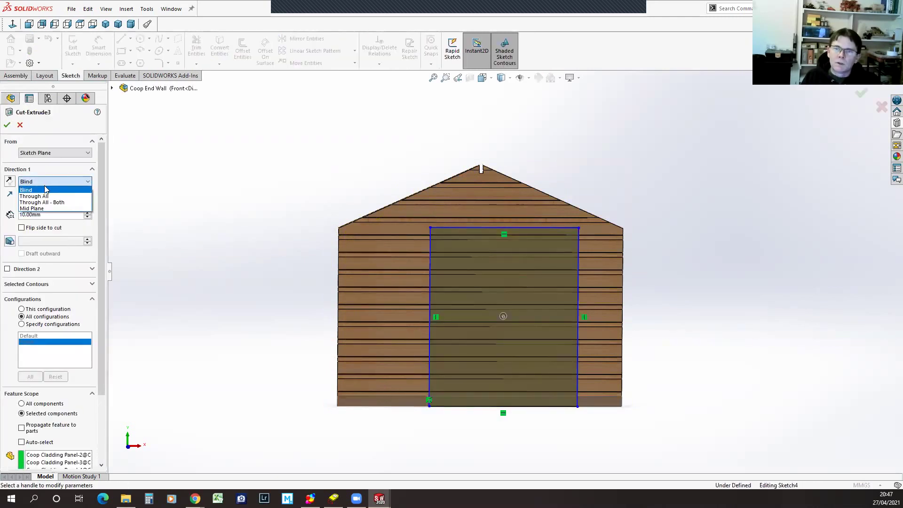
click(40, 196)
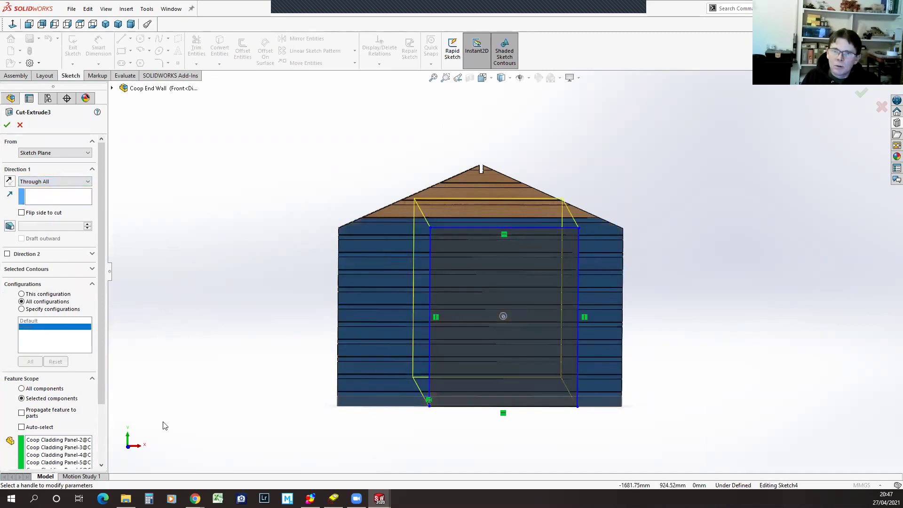
drag(100, 369, 113, 437)
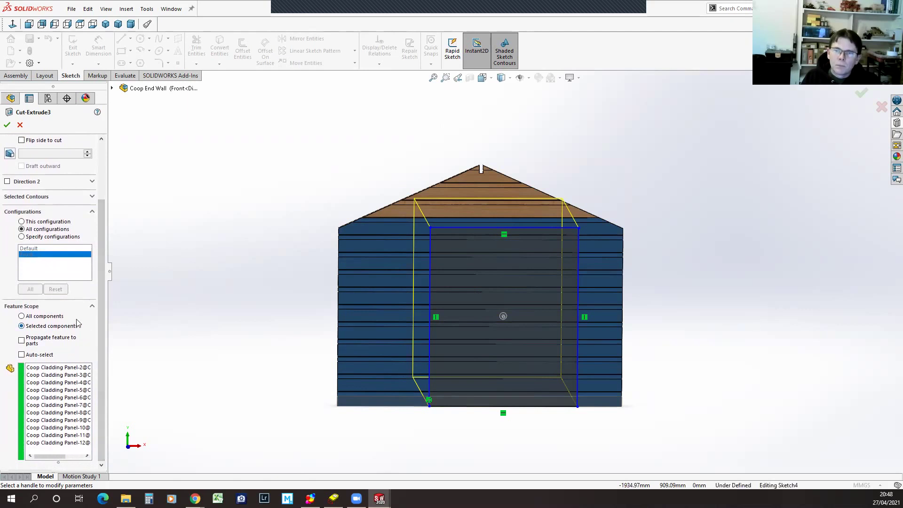
click(22, 316)
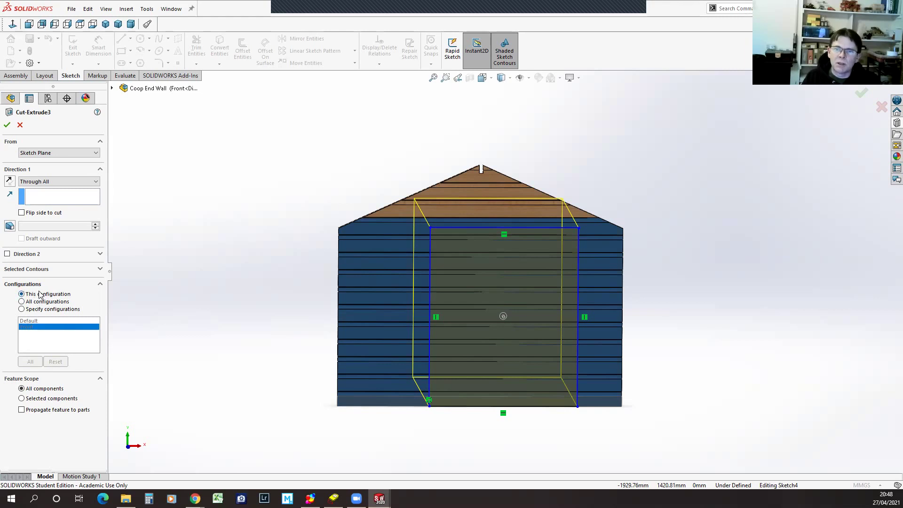
click(7, 125)
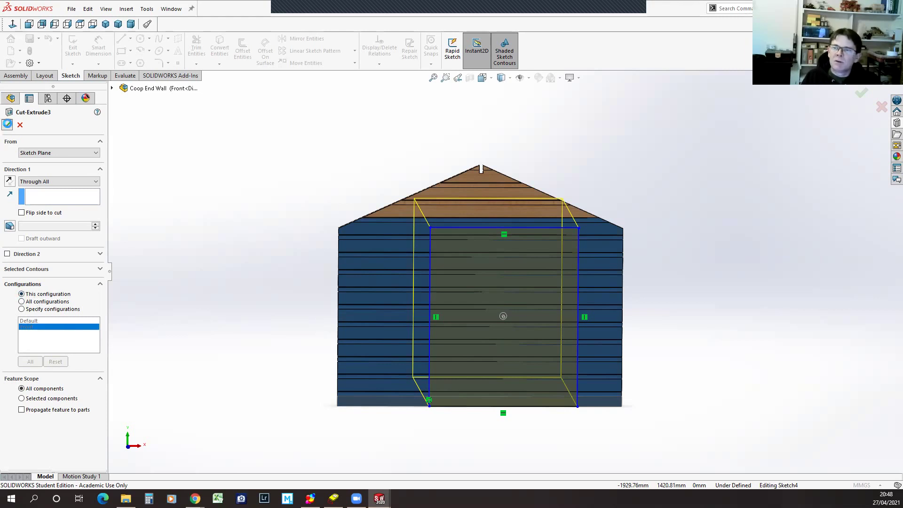
click(171, 249)
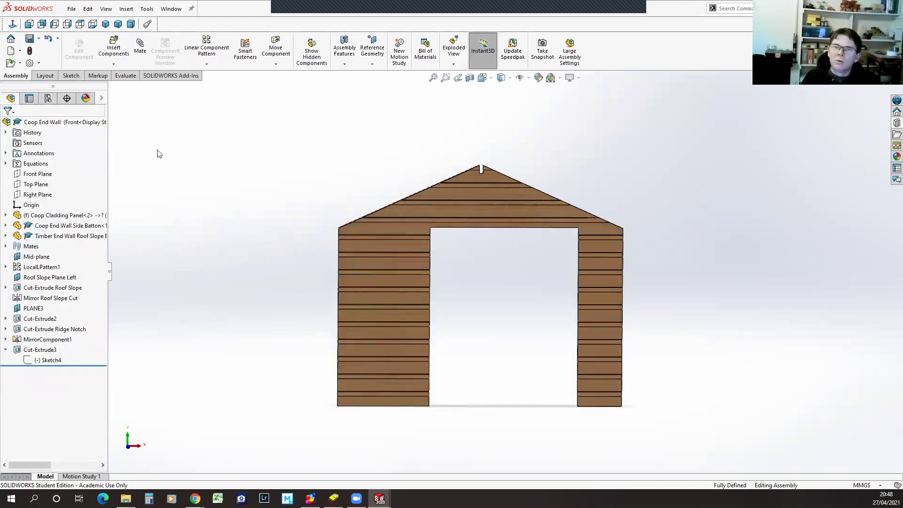
Activate the Default configuration and review the doorway cut's depth, configuration and feature scope settings there
click(48, 97)
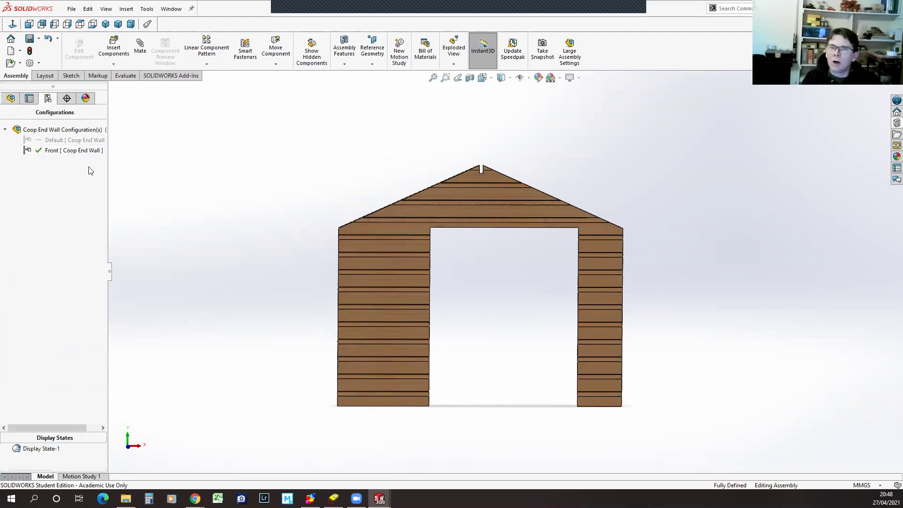
double_click(60, 140)
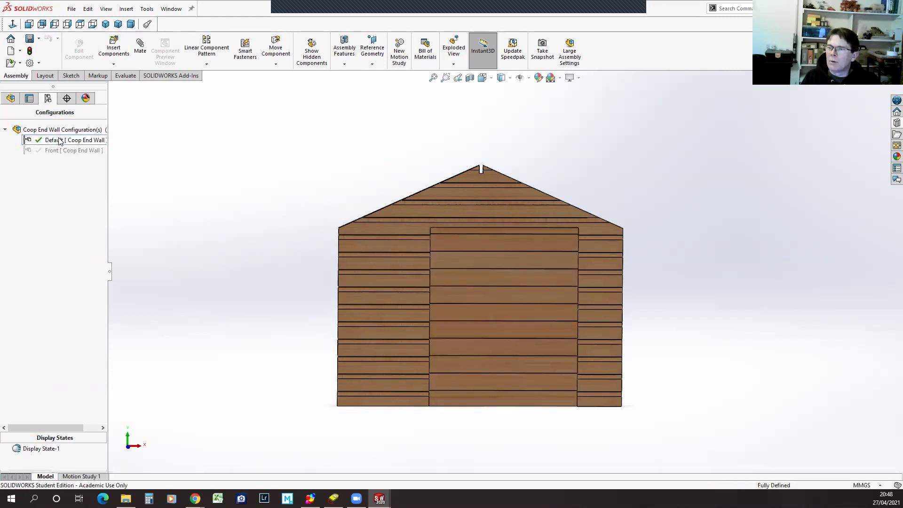
middle_drag(245, 233, 224, 239)
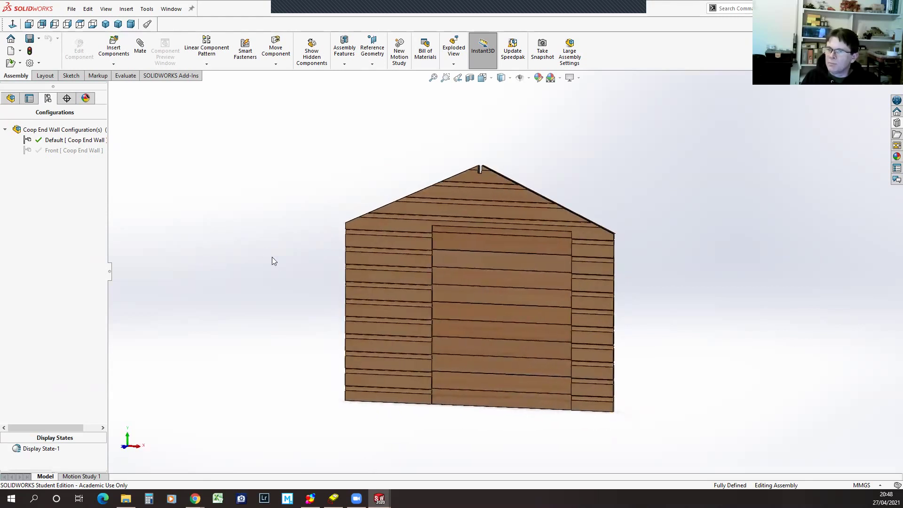
click(10, 98)
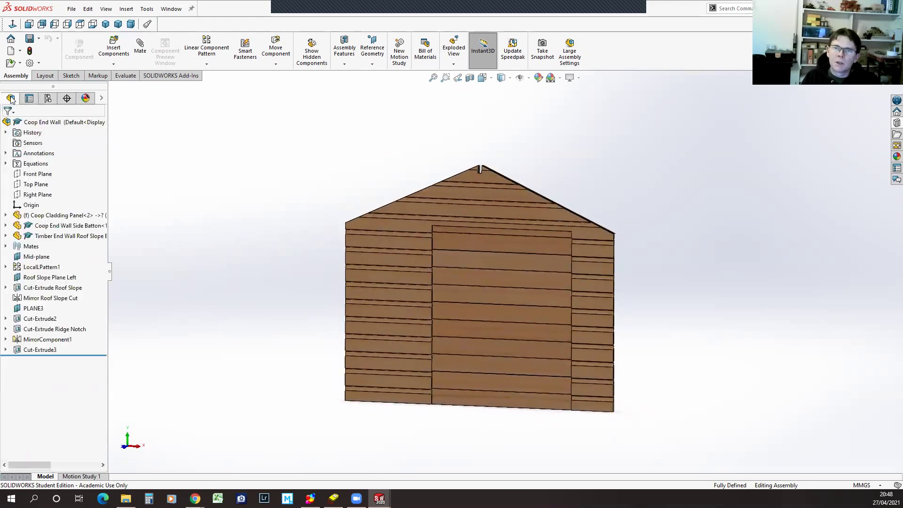
click(21, 352)
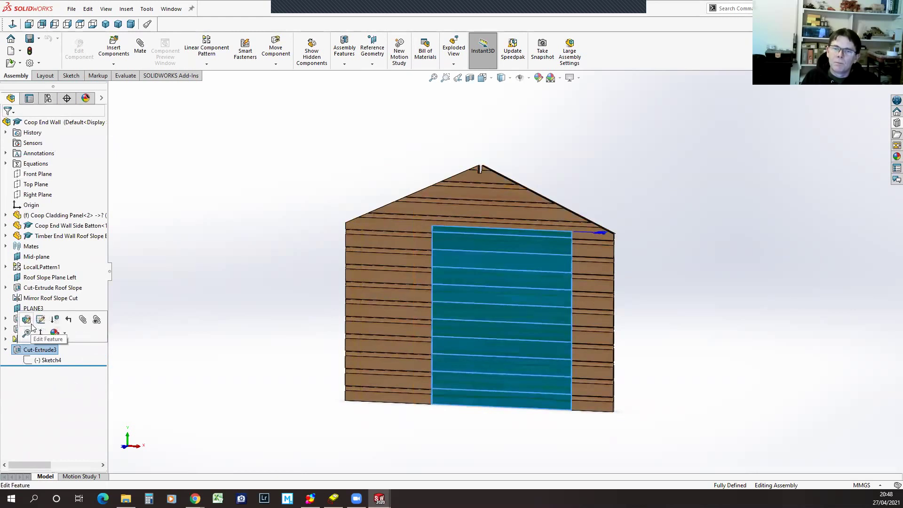
click(25, 318)
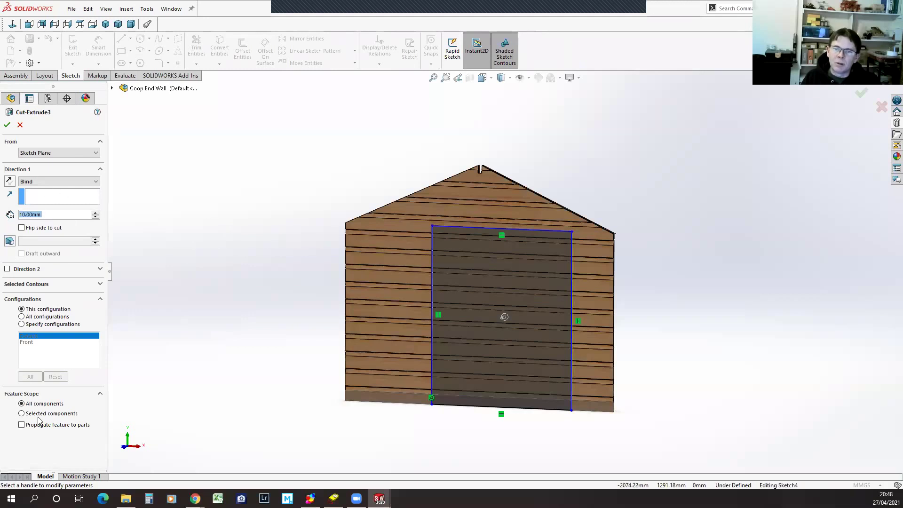
click(7, 124)
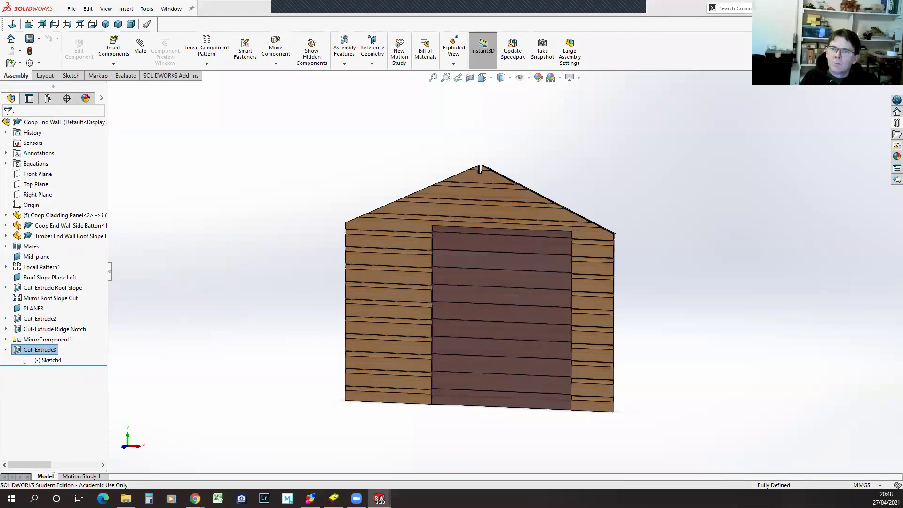
Delete the doorway cut from the end wall assembly together with its absorbed sketch
key(Delete)
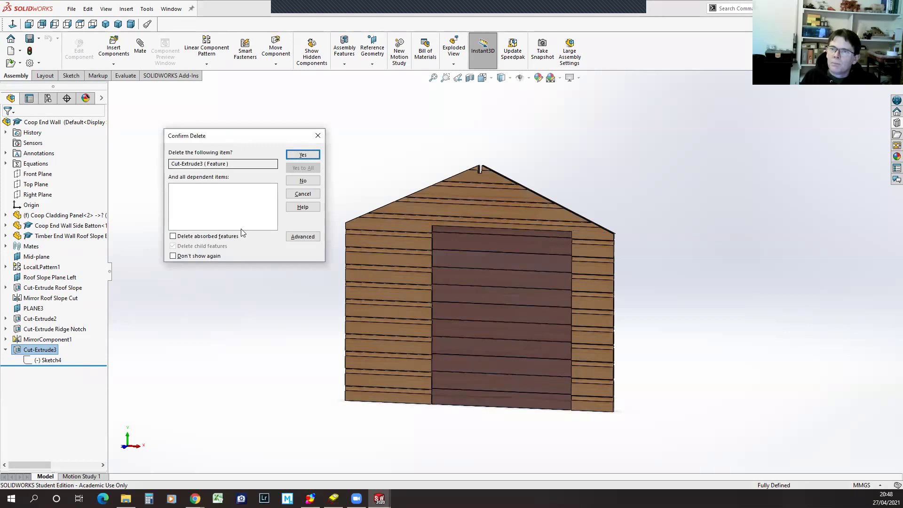
click(310, 238)
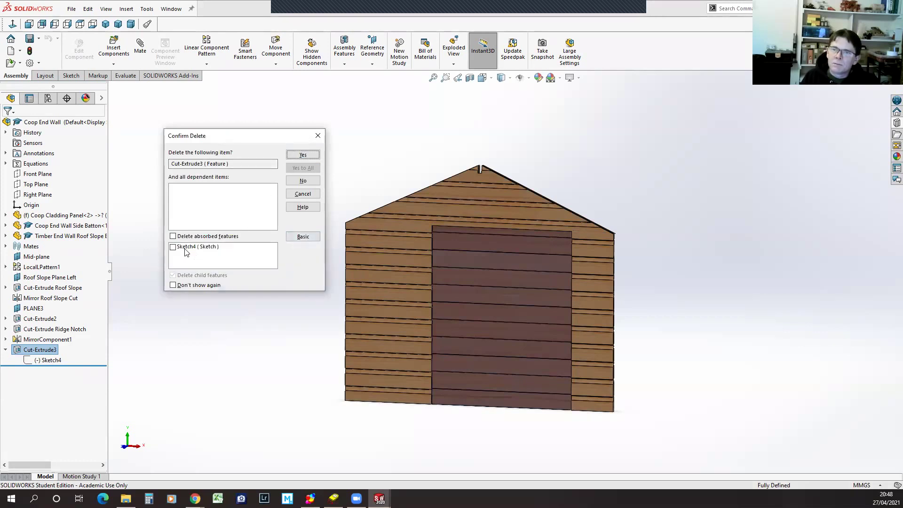
click(172, 247)
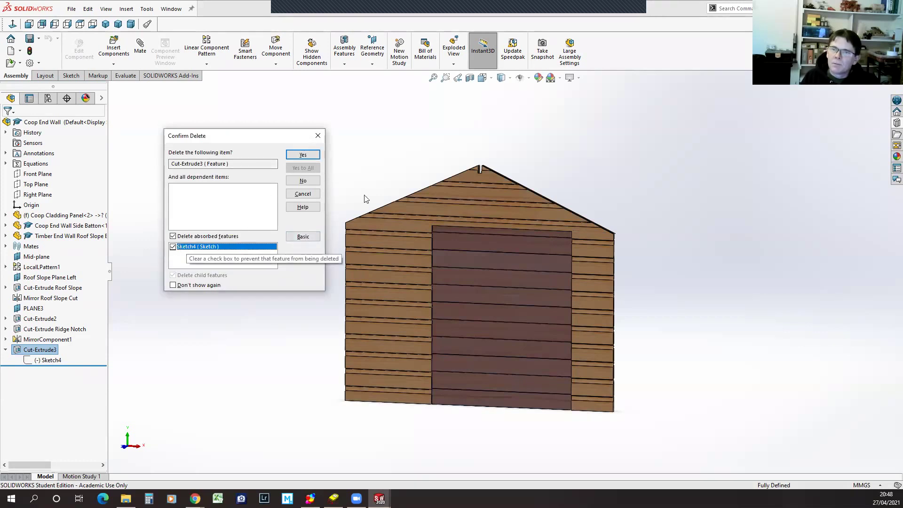
click(315, 157)
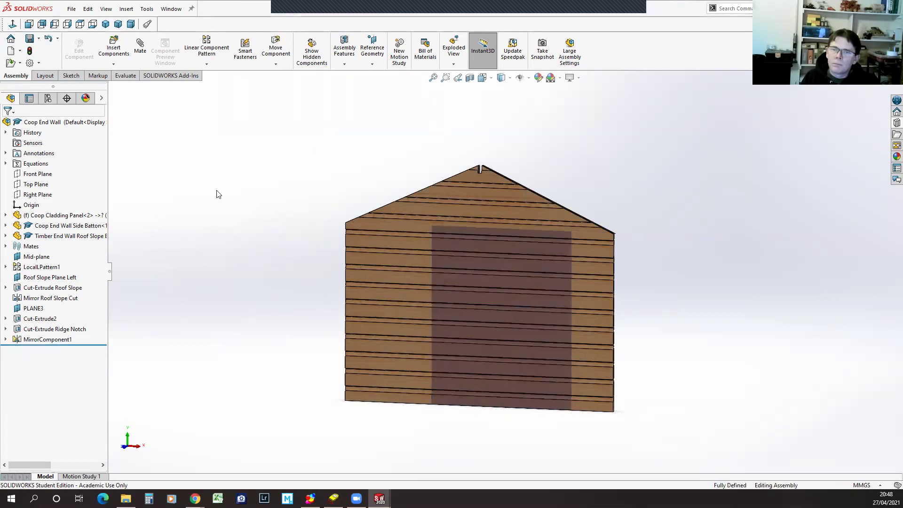
Compare the Front and Default configurations of the end wall, finishing on Default, and inspect the wall's batten side
click(48, 98)
double_click(51, 150)
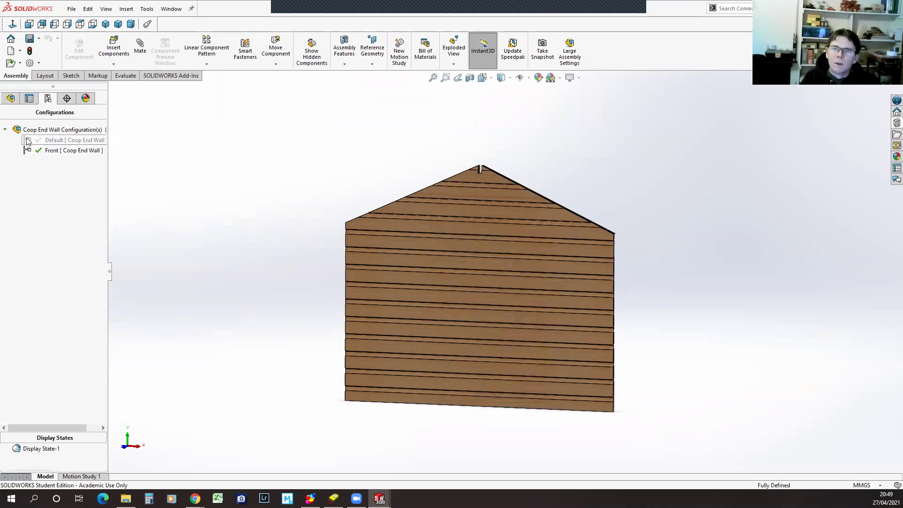
click(49, 139)
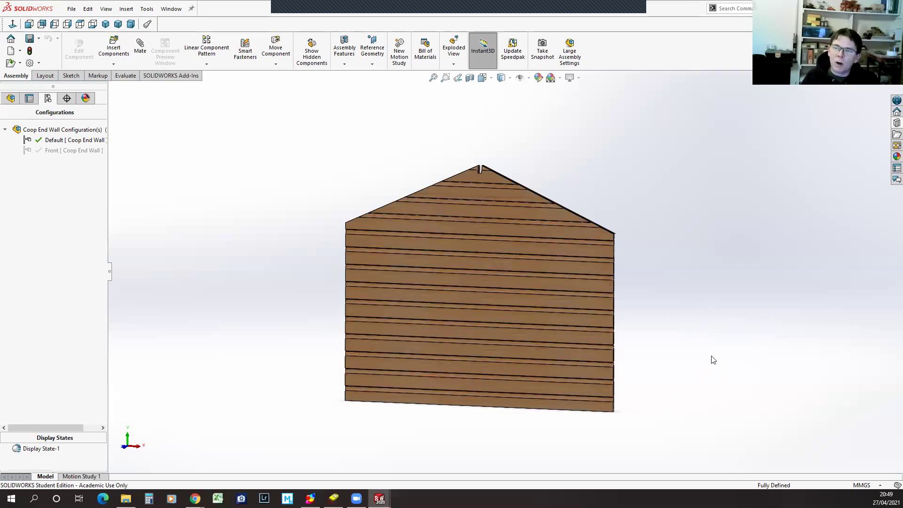
middle_drag(759, 365, 607, 353)
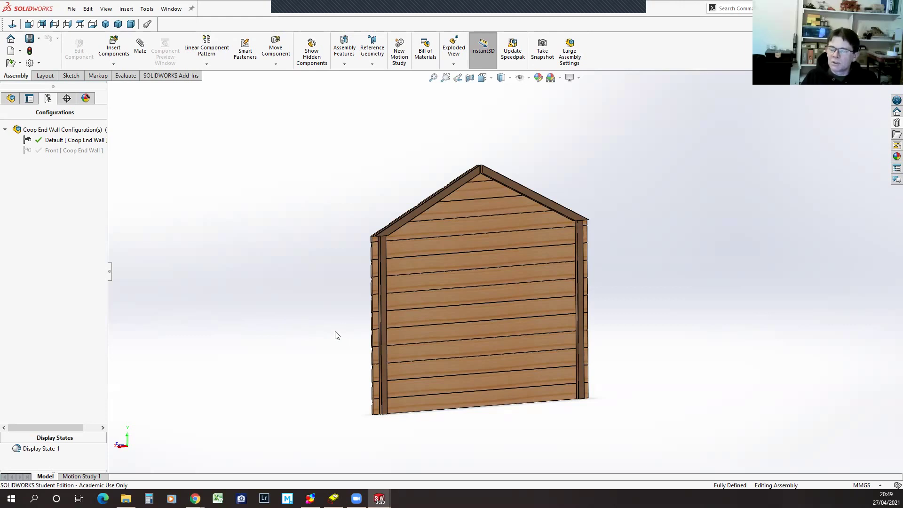
middle_drag(343, 329, 291, 317)
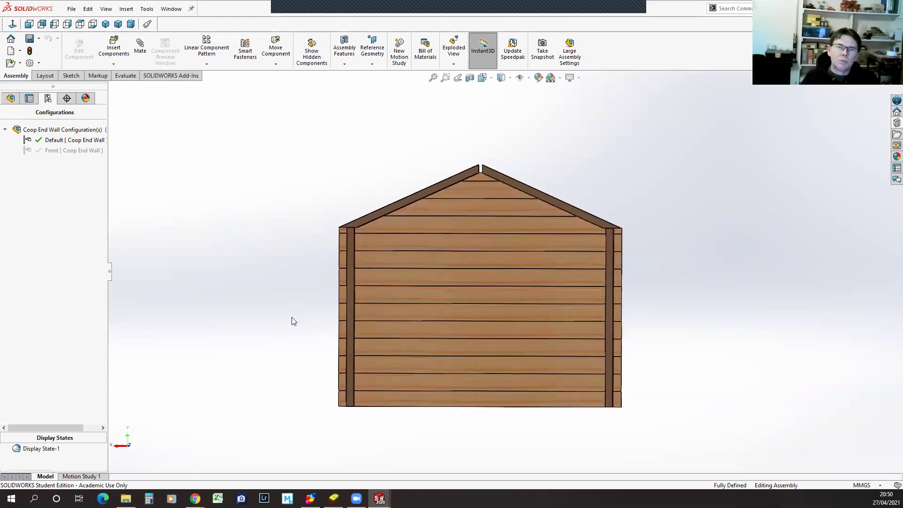